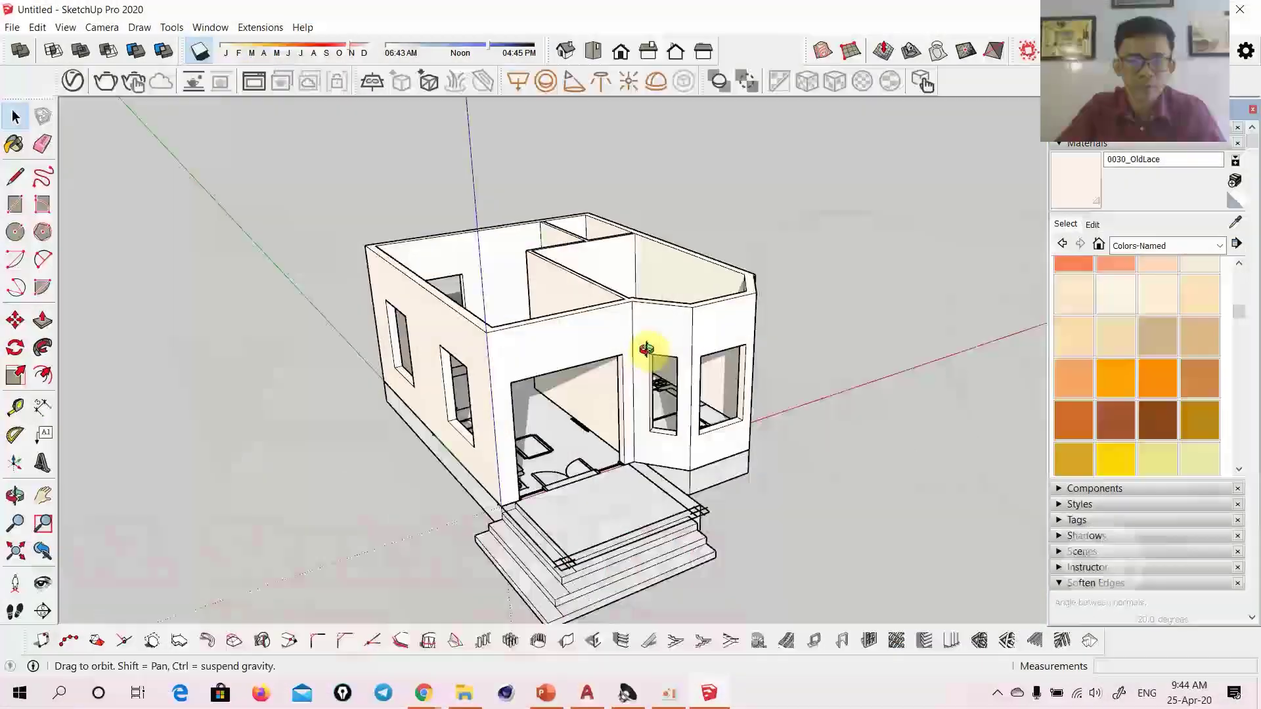
Review the slide's AutoCAD export, SketchUp import and 3ds Max import captions
{"action": "middle_click_drag", "start_coordinate": [647, 352], "coordinate": [703, 361]}
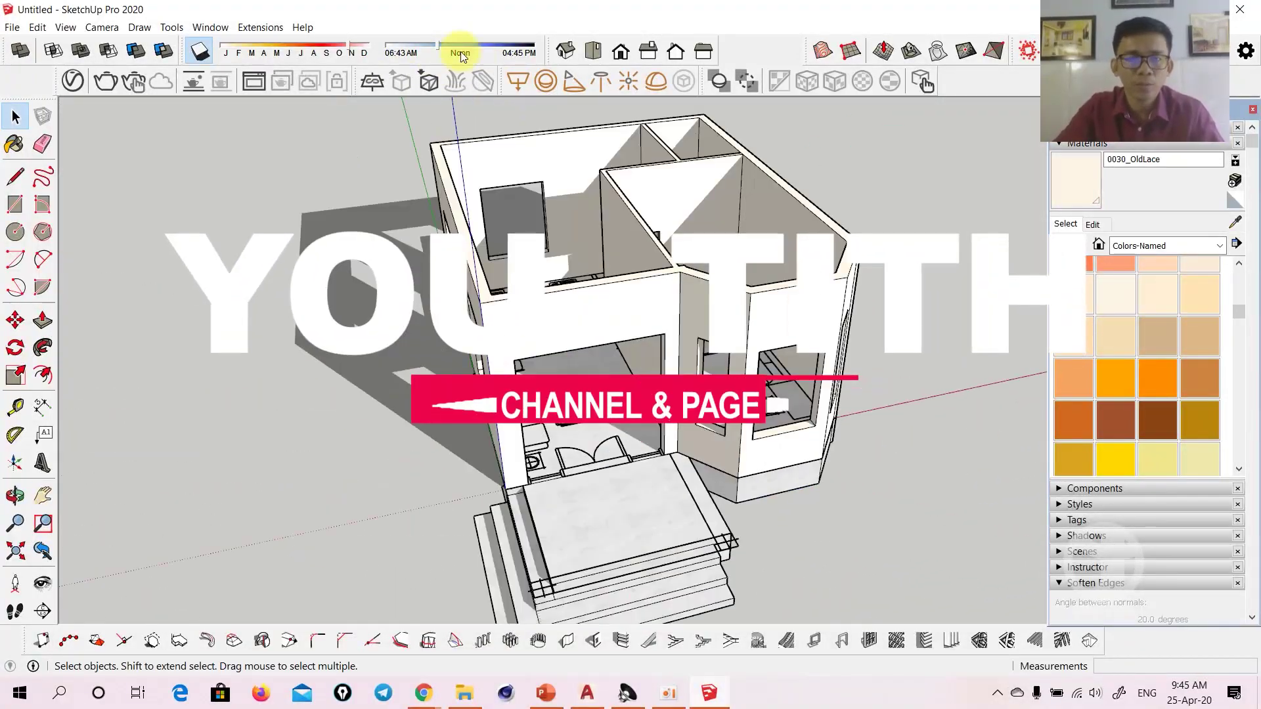
{"action": "middle_click_drag", "start_coordinate": [661, 428], "coordinate": [576, 435]}
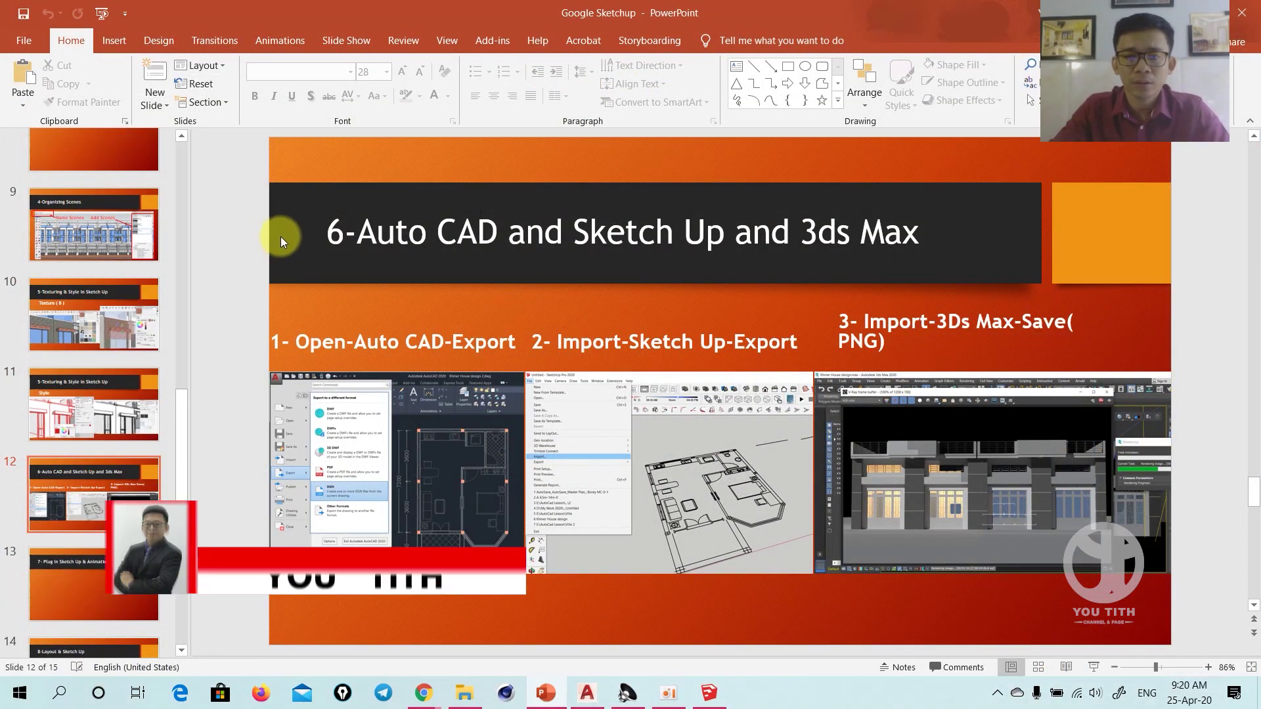
{"action": "left_click", "coordinate": [845, 353]}
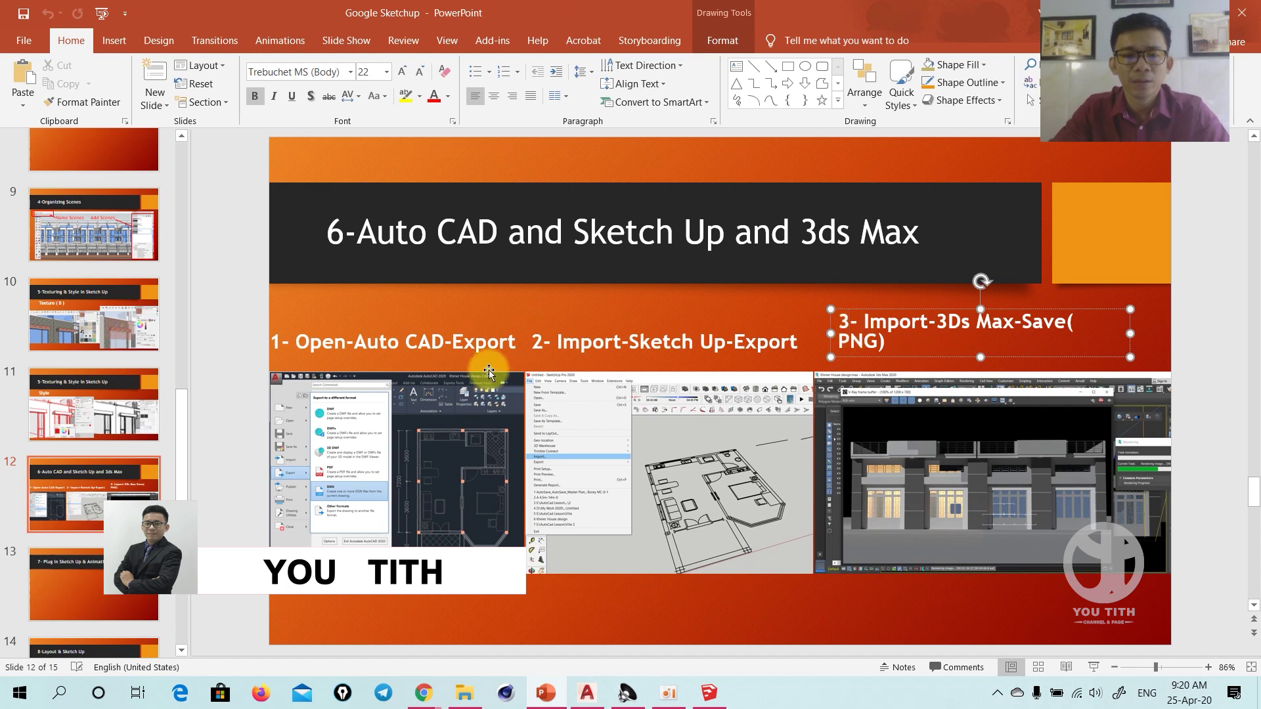
{"action": "left_click", "coordinate": [434, 346]}
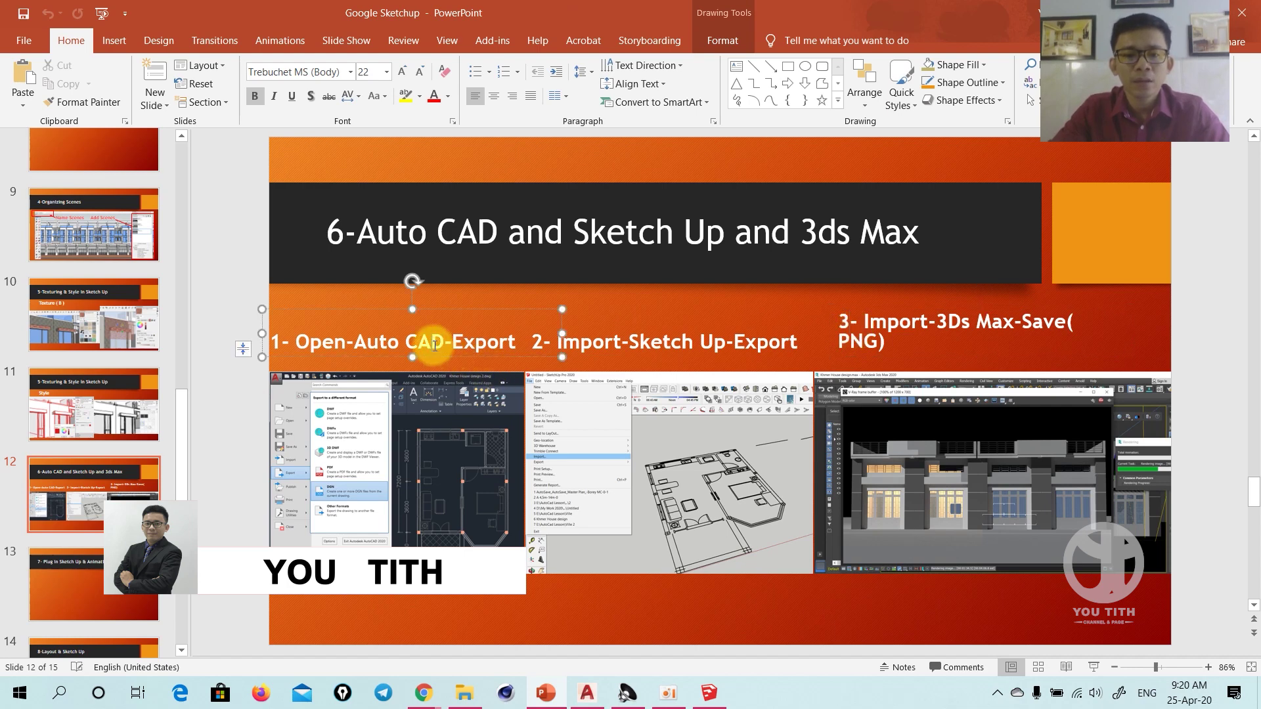
{"action": "left_click", "coordinate": [628, 346]}
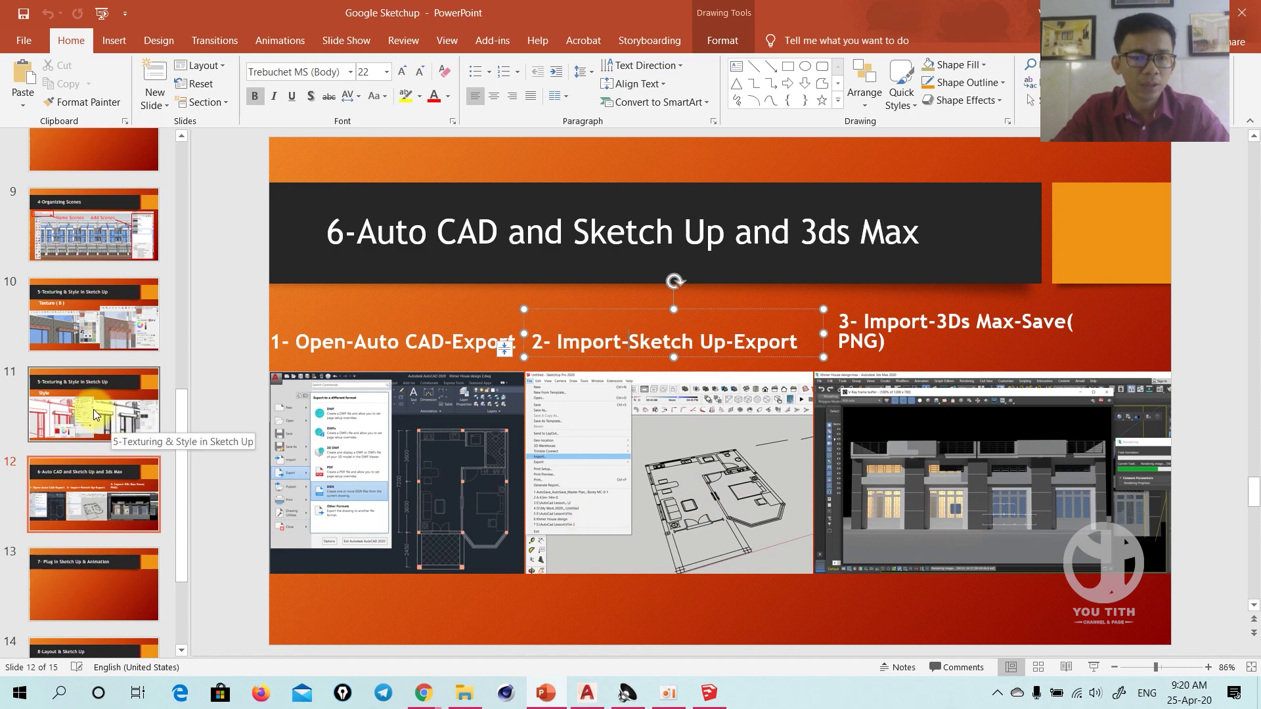
Flip back through earlier lesson slides 11, 10 and 9 (Organizing Scenes)
{"action": "left_click", "coordinate": [98, 413]}
{"action": "left_click", "coordinate": [98, 338]}
{"action": "left_click", "coordinate": [98, 238]}
{"action": "left_click", "coordinate": [111, 322]}
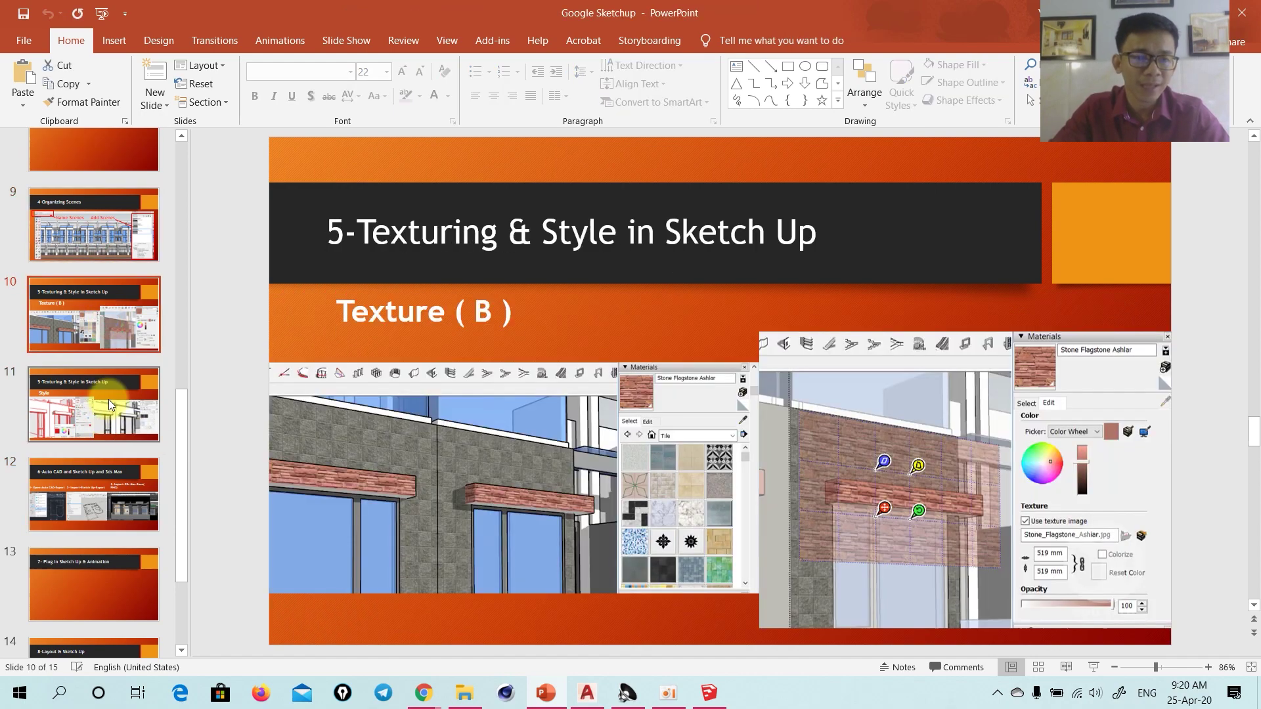
{"action": "left_click", "coordinate": [109, 399]}
{"action": "left_click", "coordinate": [103, 343]}
{"action": "left_click", "coordinate": [104, 250]}
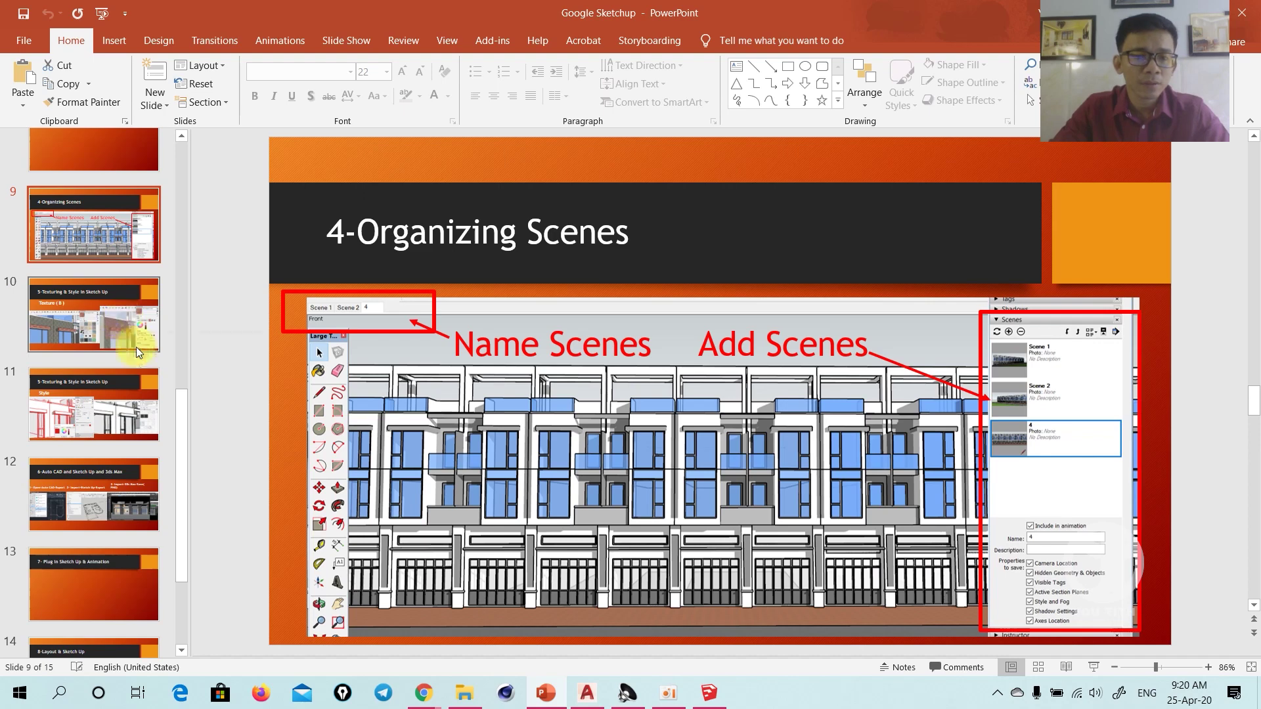
{"action": "left_click_drag", "start_coordinate": [178, 454], "coordinate": [175, 310]}
Look over slides 6 and 7 on toolbars, then return to the workflow slide
{"action": "left_click", "coordinate": [97, 358]}
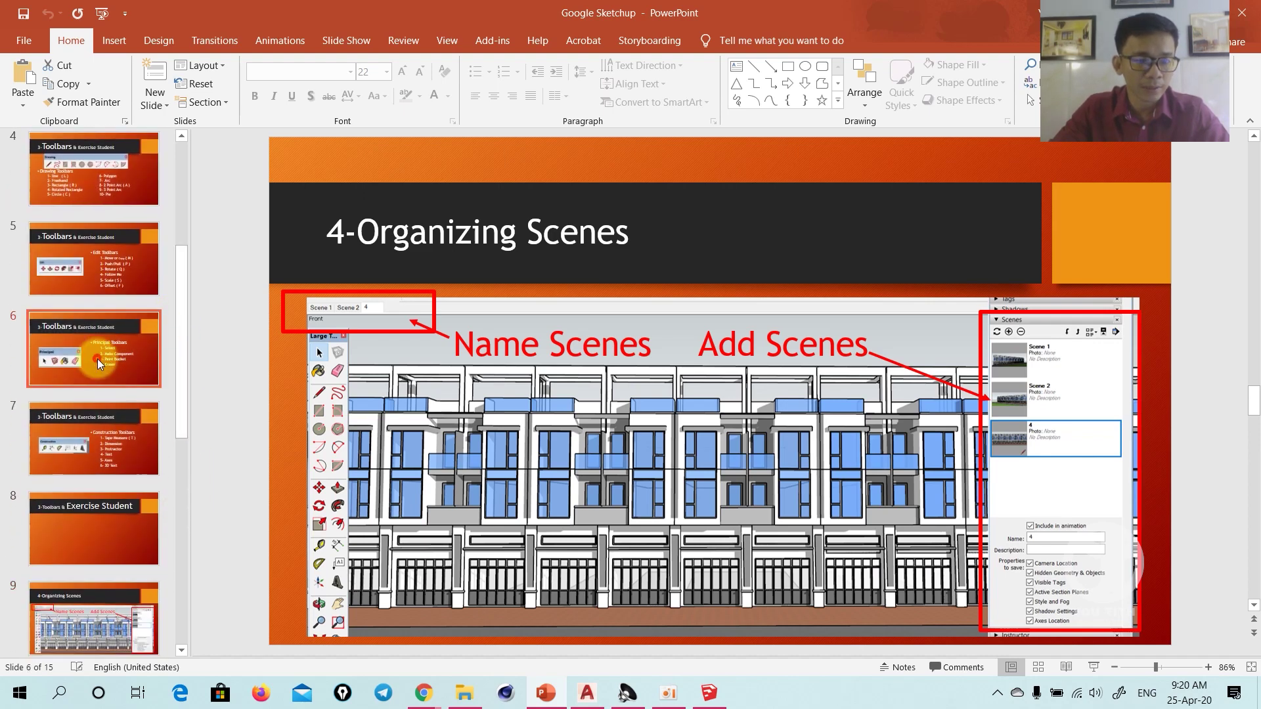
{"action": "left_click", "coordinate": [96, 471]}
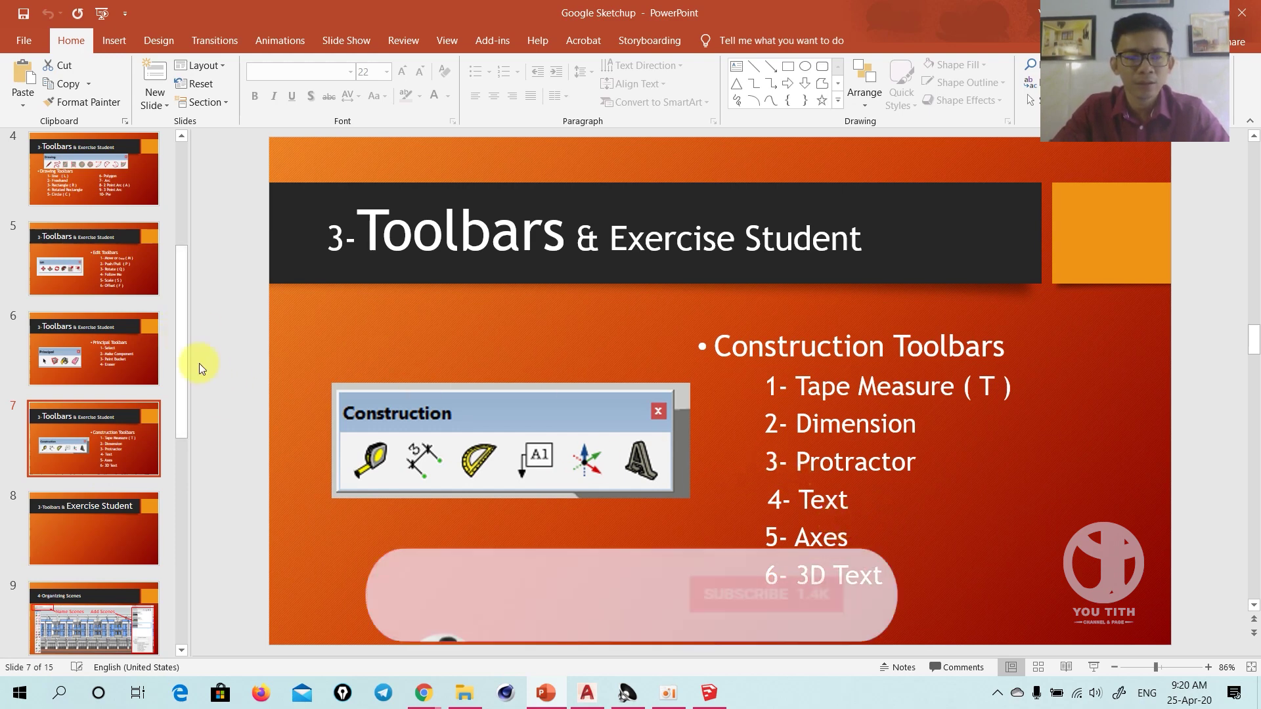
{"action": "left_click_drag", "start_coordinate": [180, 331], "coordinate": [166, 490]}
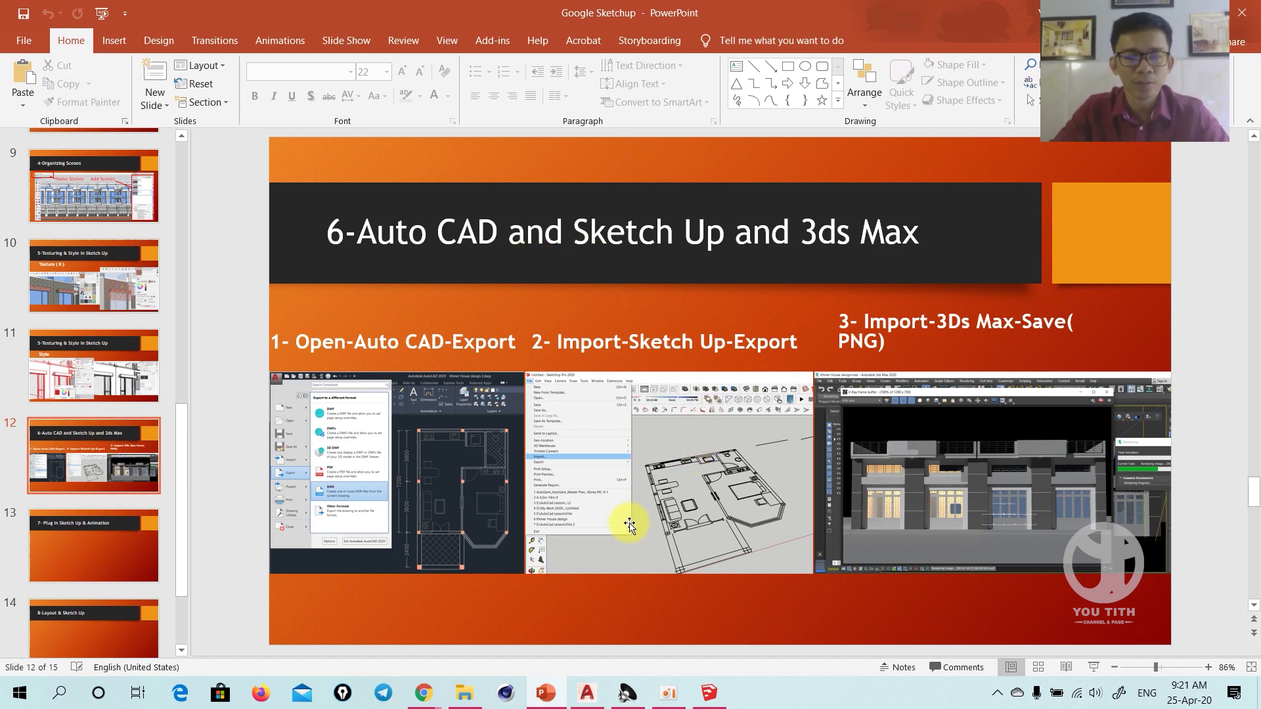
{"action": "key", "text": "alt"}
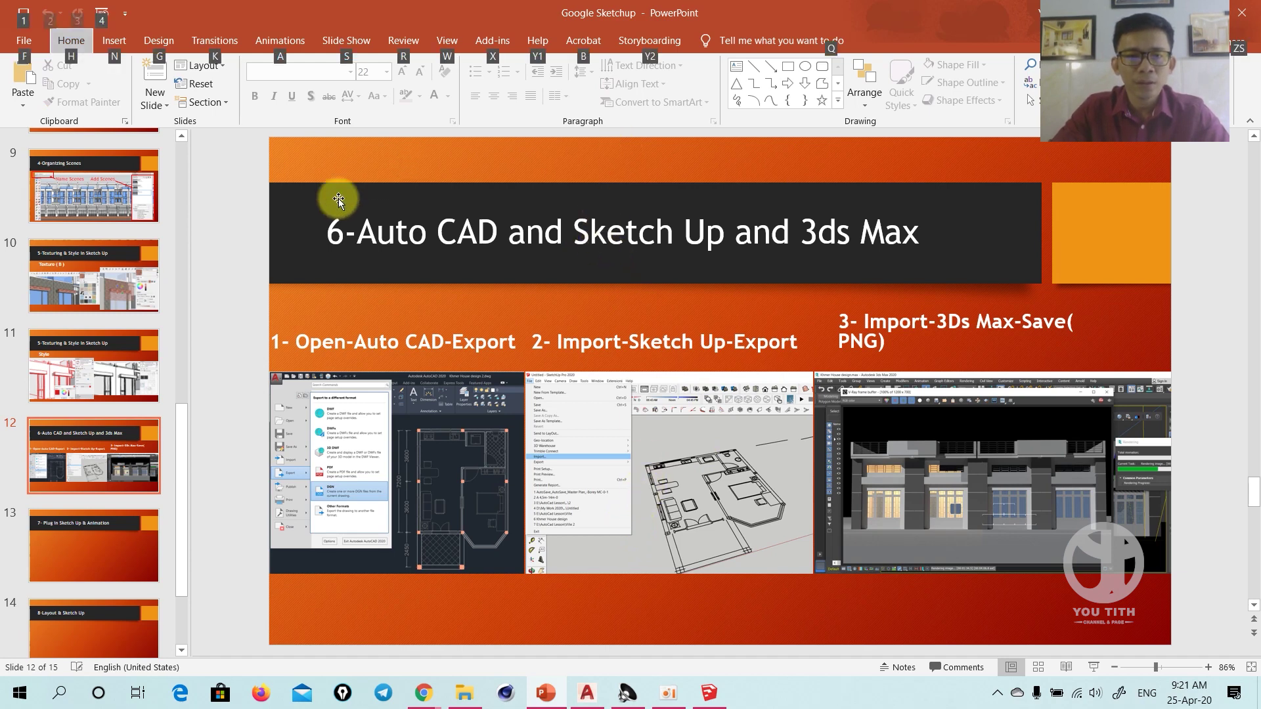
{"action": "left_click", "coordinate": [252, 197]}
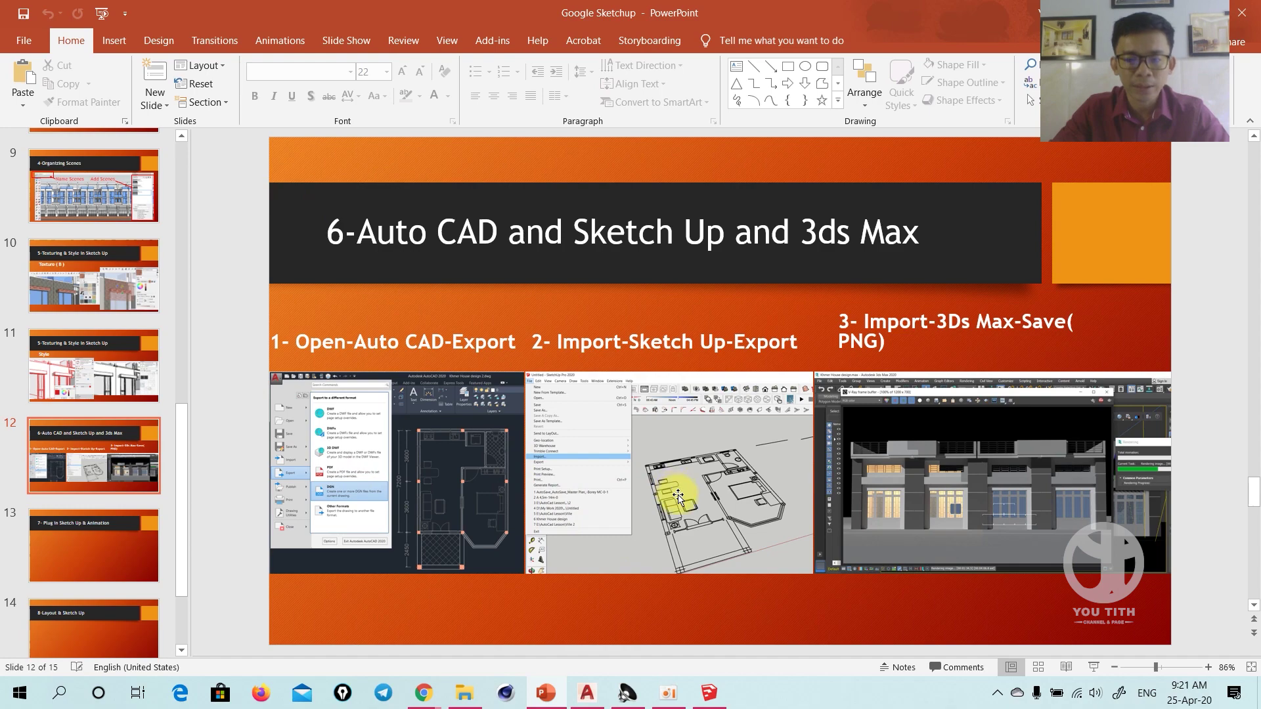
In AutoCAD, erase the stray drawings and circles left of the floor plan
{"action": "left_click", "coordinate": [581, 693]}
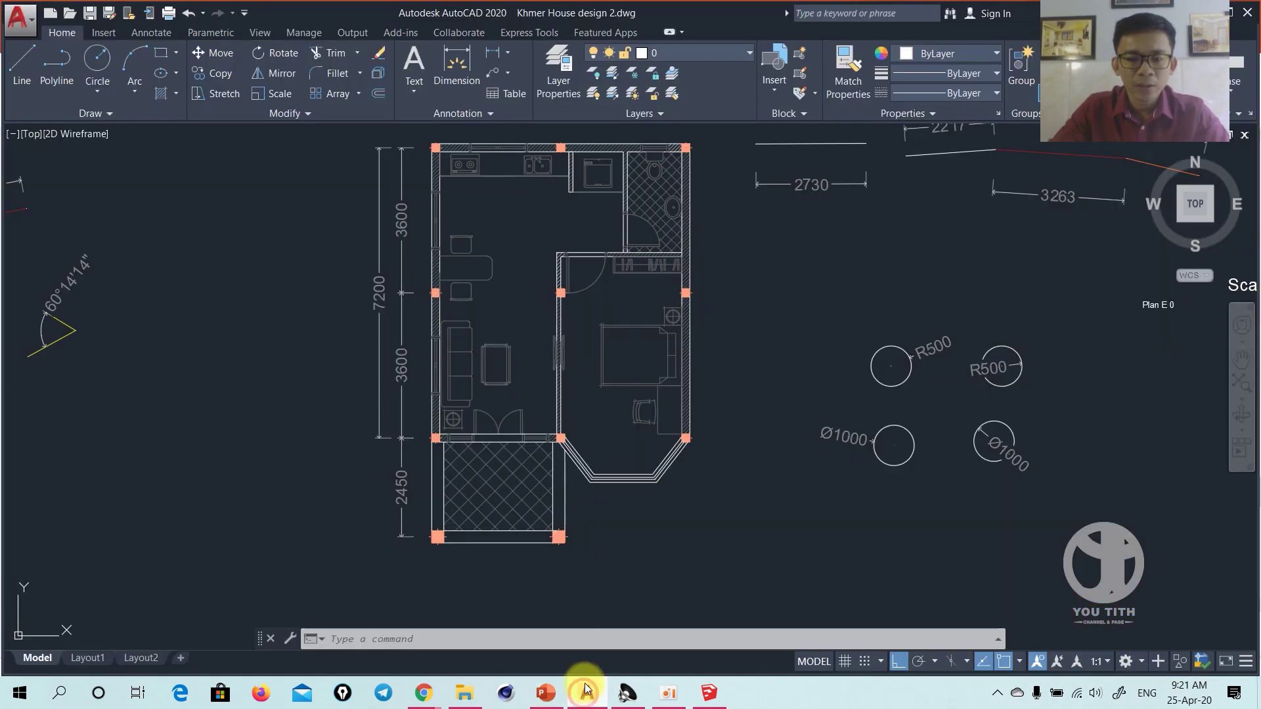
{"action": "scroll", "coordinate": [594, 342], "scroll_direction": "down", "scroll_amount": 5}
{"action": "scroll", "coordinate": [594, 341], "scroll_direction": "down", "scroll_amount": 1}
{"action": "scroll", "coordinate": [594, 342], "scroll_direction": "up", "scroll_amount": 8}
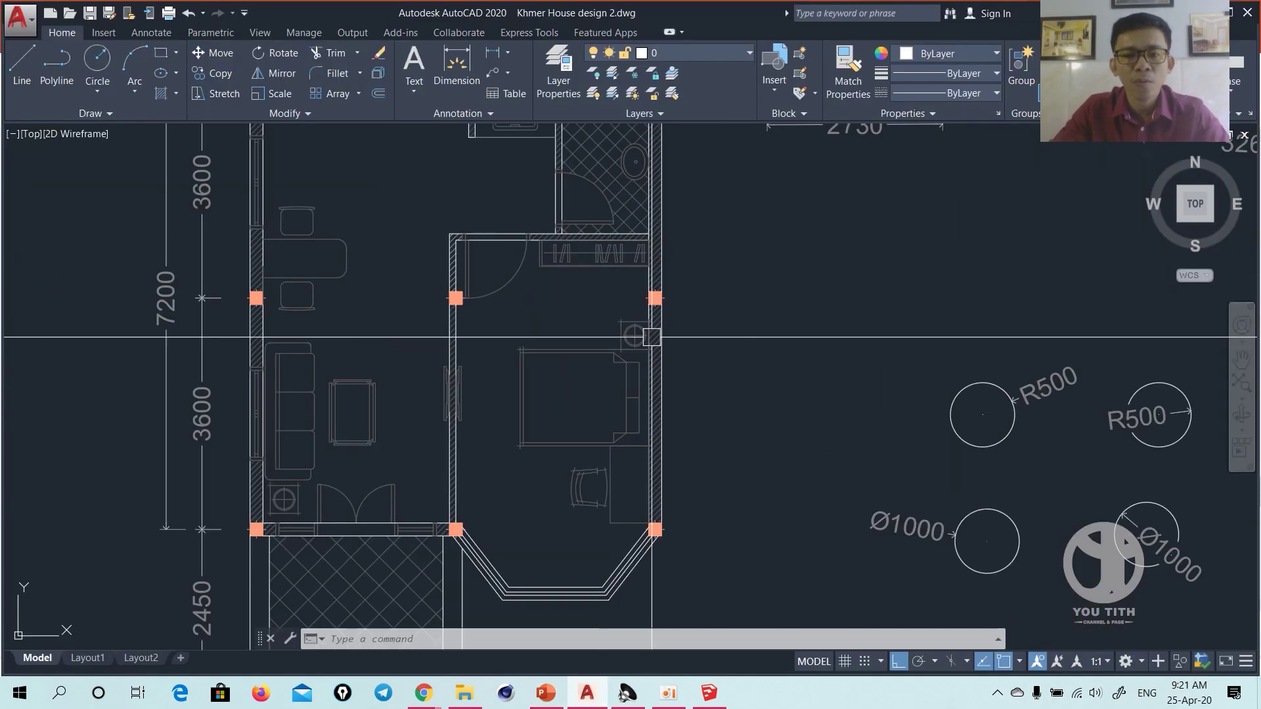
{"action": "scroll", "coordinate": [578, 344], "scroll_direction": "down", "scroll_amount": 2}
{"action": "middle_click_drag", "start_coordinate": [566, 347], "coordinate": [627, 359]}
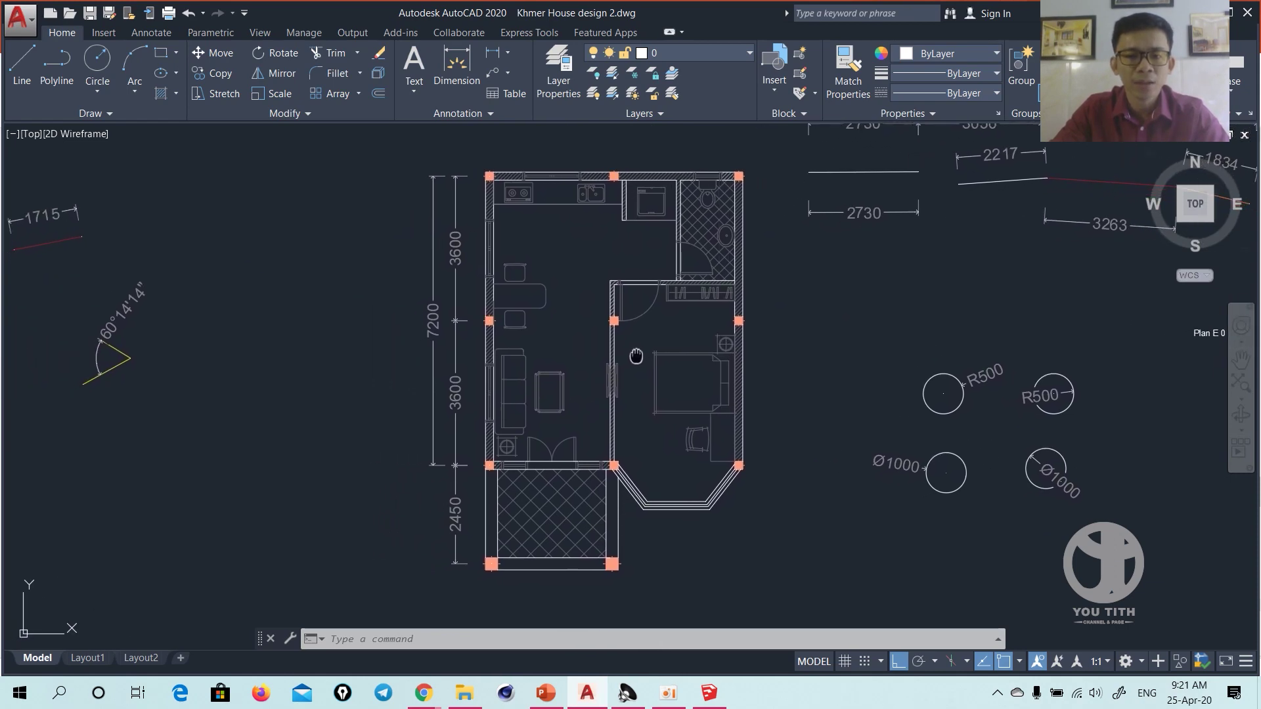
{"action": "scroll", "coordinate": [656, 348], "scroll_direction": "down", "scroll_amount": 1}
{"action": "scroll", "coordinate": [643, 314], "scroll_direction": "down", "scroll_amount": 2}
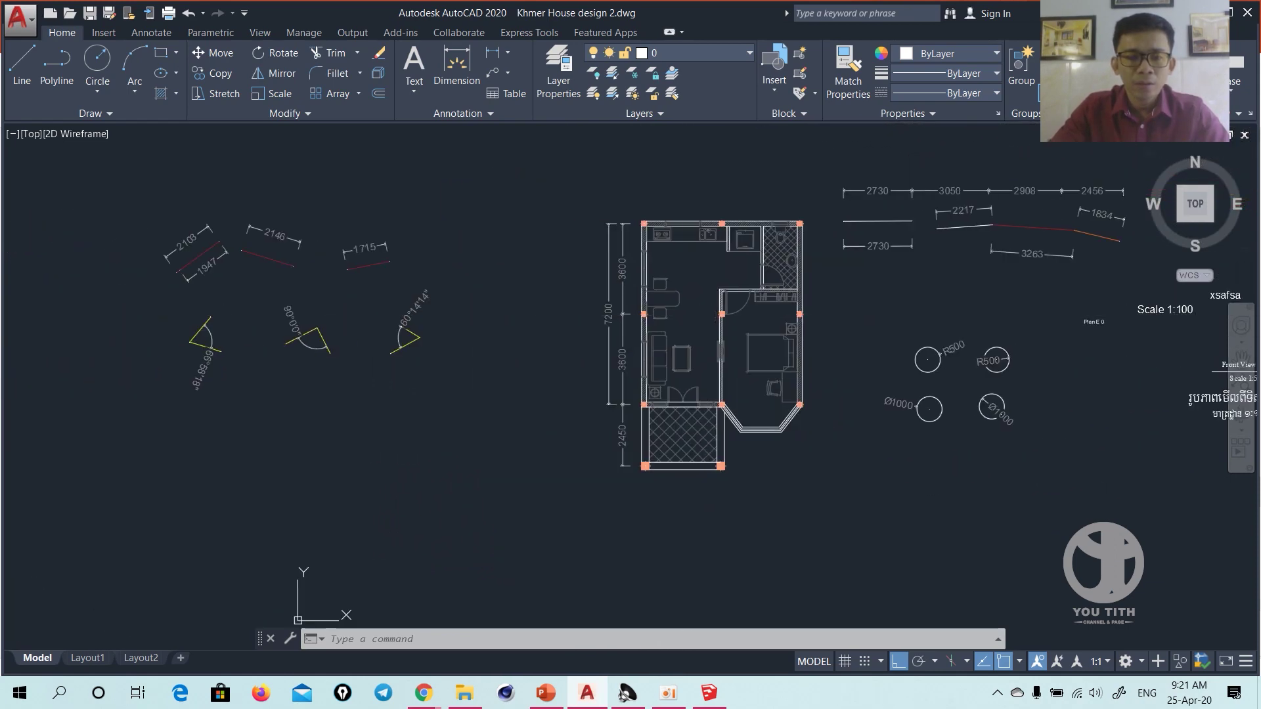
{"action": "middle_click_drag", "start_coordinate": [854, 324], "coordinate": [666, 352]}
{"action": "scroll", "coordinate": [666, 353], "scroll_direction": "down", "scroll_amount": 2}
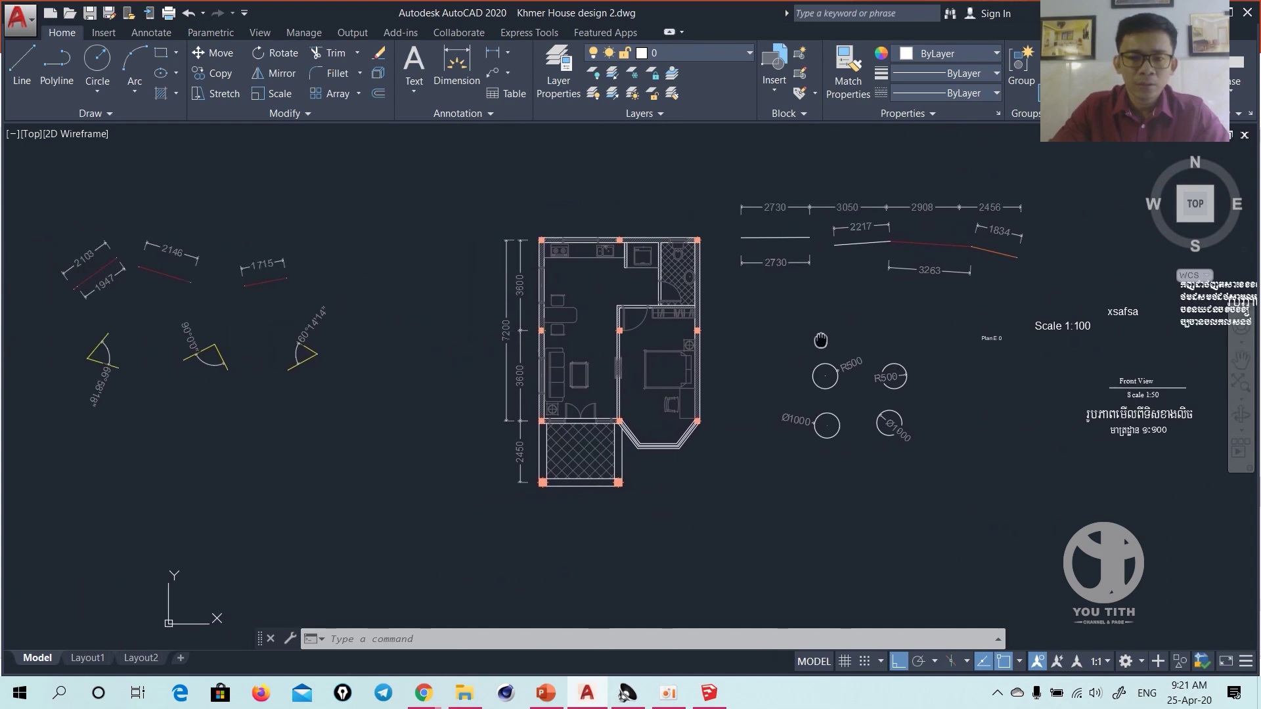
{"action": "scroll", "coordinate": [542, 362], "scroll_direction": "up", "scroll_amount": 2}
{"action": "scroll", "coordinate": [639, 362], "scroll_direction": "up", "scroll_amount": 2}
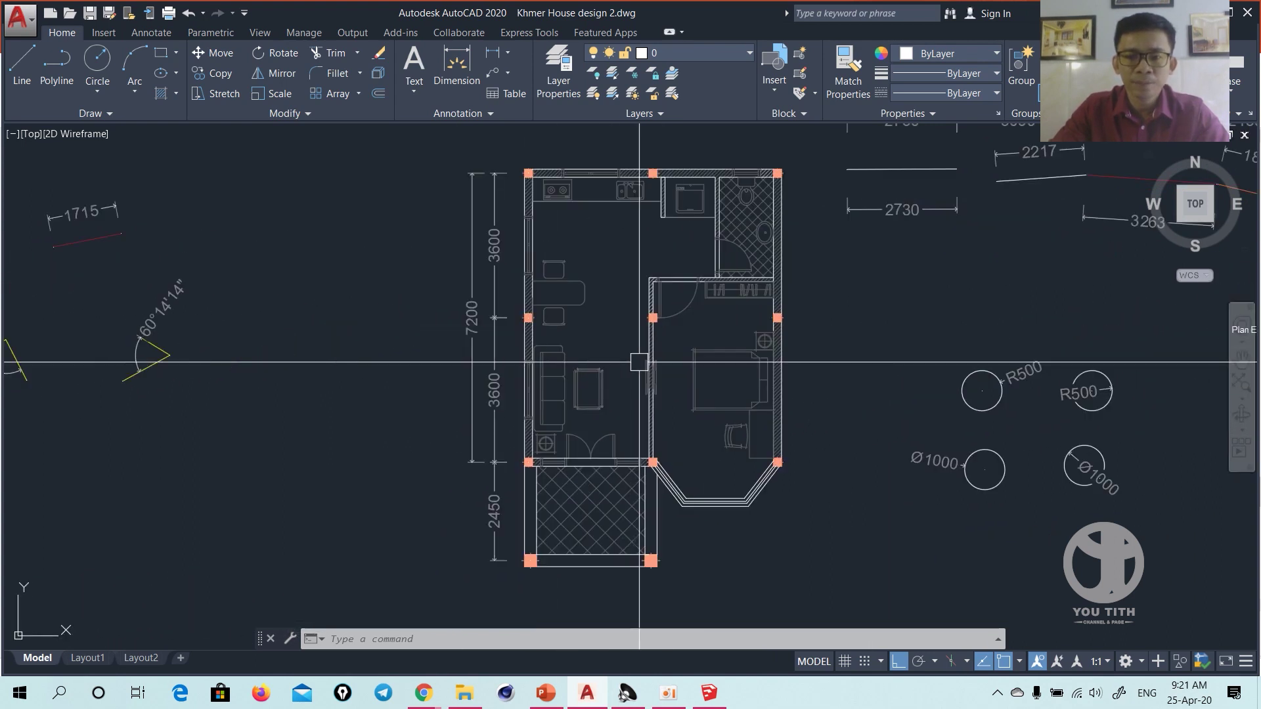
{"action": "scroll", "coordinate": [641, 362], "scroll_direction": "down", "scroll_amount": 2}
{"action": "middle_click_drag", "start_coordinate": [472, 380], "coordinate": [510, 380]}
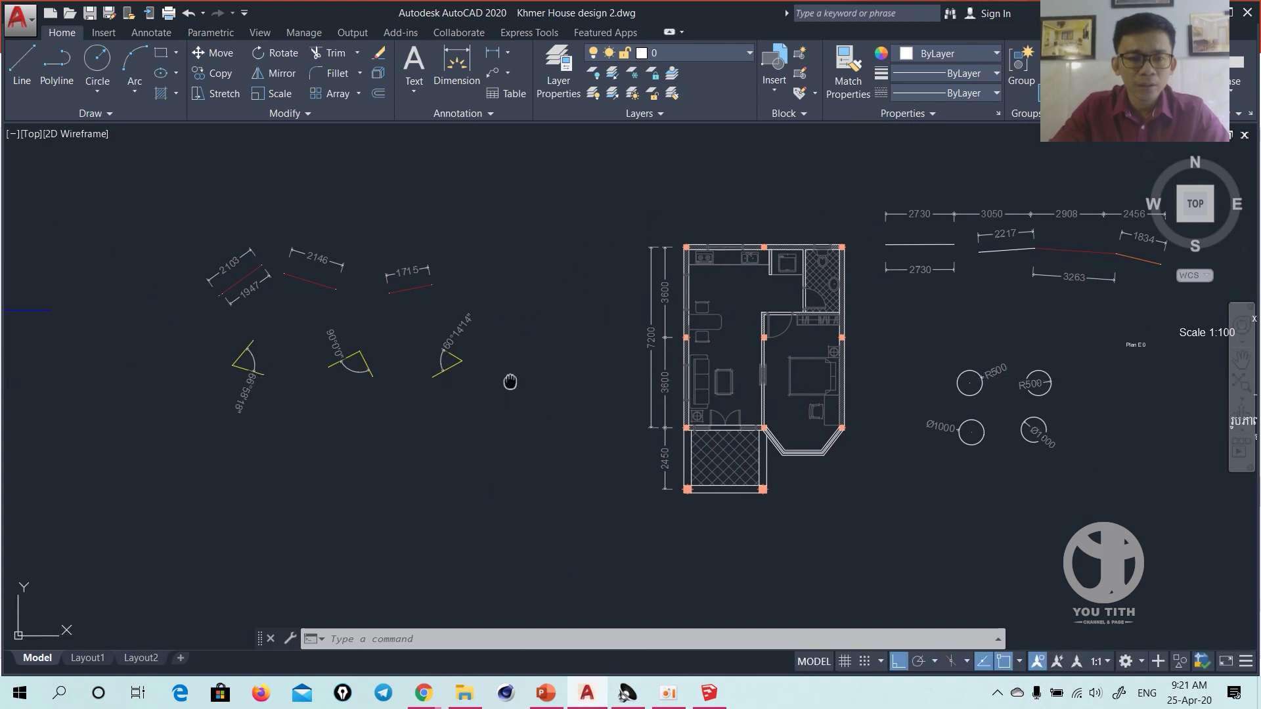
{"action": "middle_click_drag", "start_coordinate": [572, 352], "coordinate": [560, 363]}
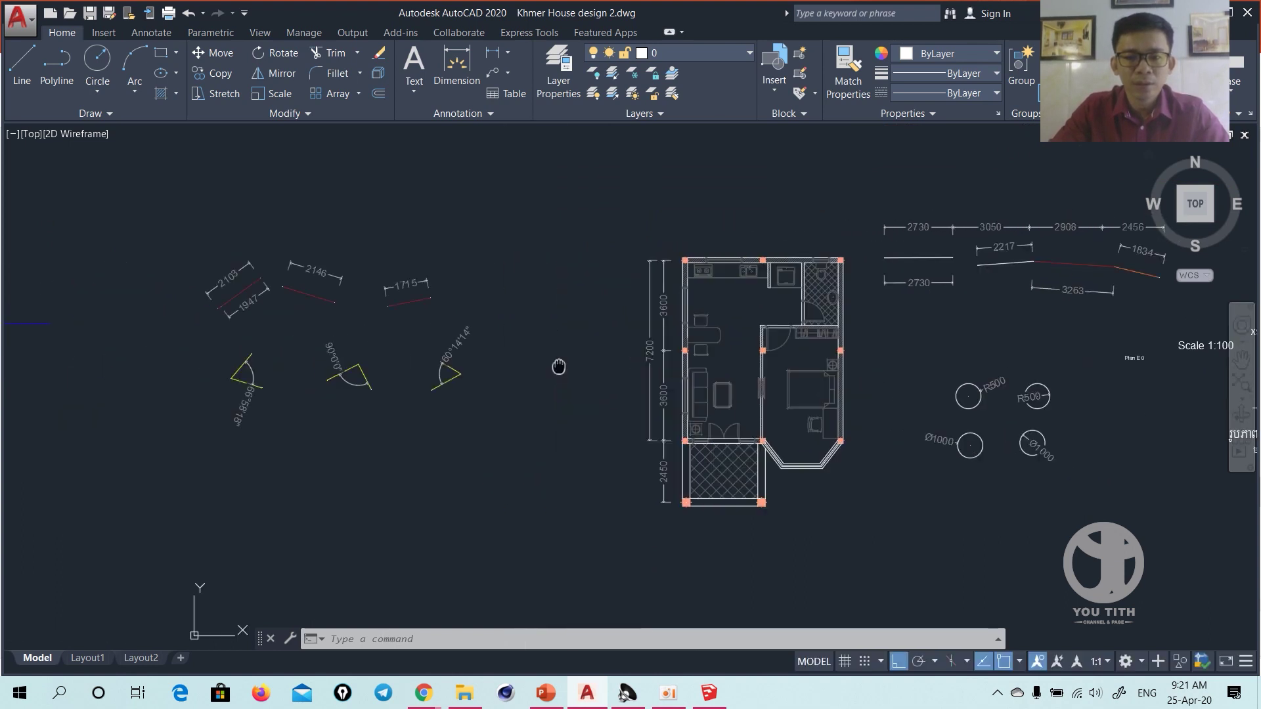
{"action": "scroll", "coordinate": [676, 344], "scroll_direction": "down", "scroll_amount": 3}
{"action": "left_click", "coordinate": [717, 289]}
{"action": "left_click", "coordinate": [378, 437]}
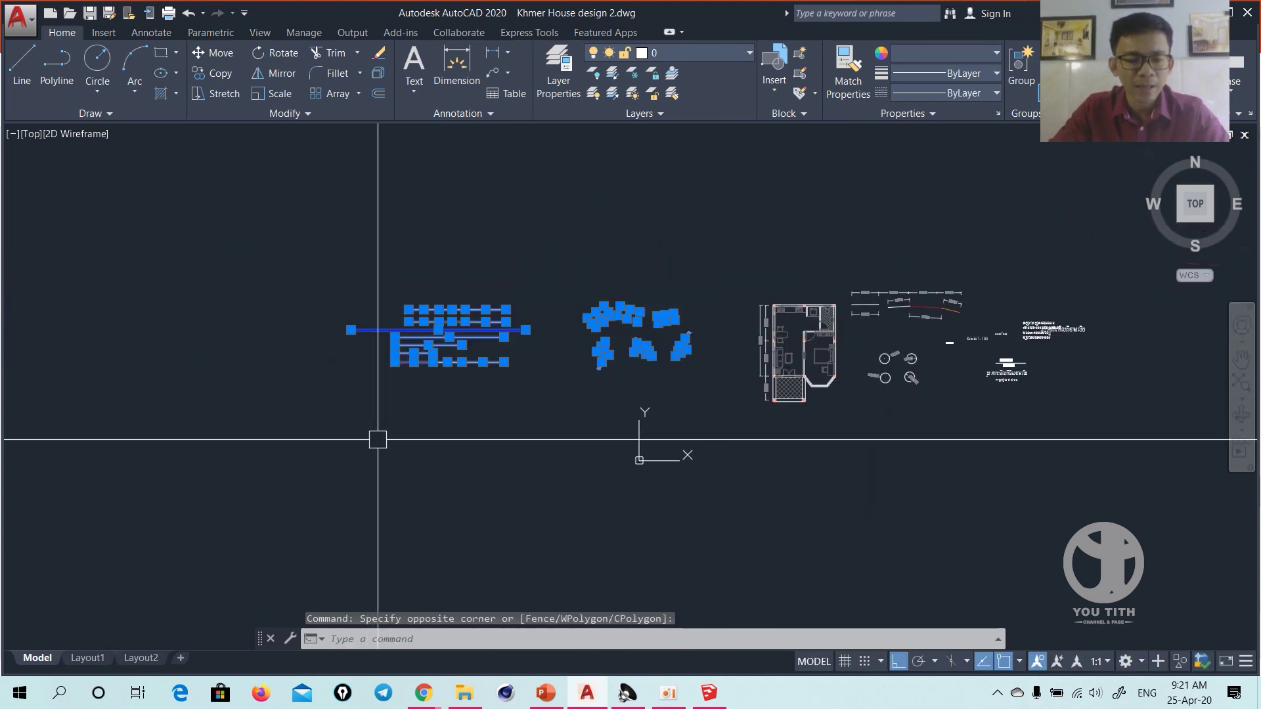
{"action": "type", "text": "e"}
{"action": "key", "text": "Return"}
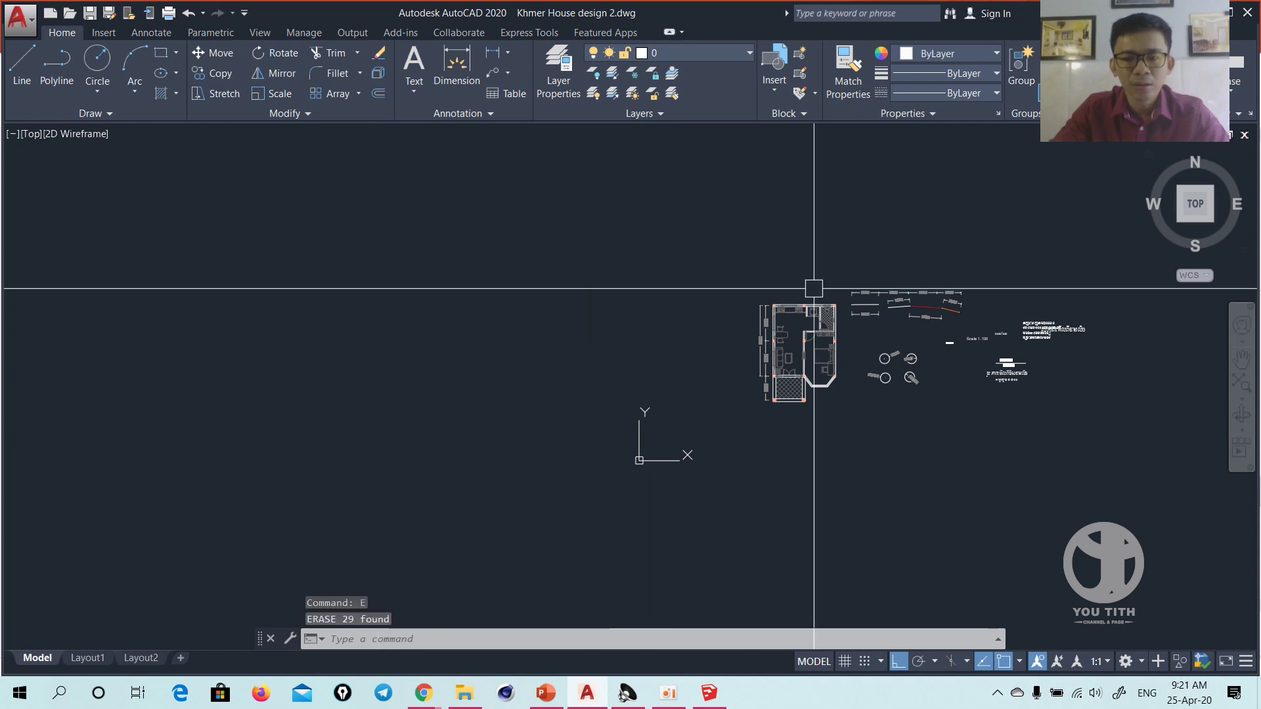
Erase the annotations to the right of the floor plan
{"action": "middle_click_drag", "start_coordinate": [812, 287], "coordinate": [580, 296]}
{"action": "left_click", "coordinate": [890, 258]}
{"action": "left_click", "coordinate": [620, 420]}
{"action": "key", "text": "Return"}
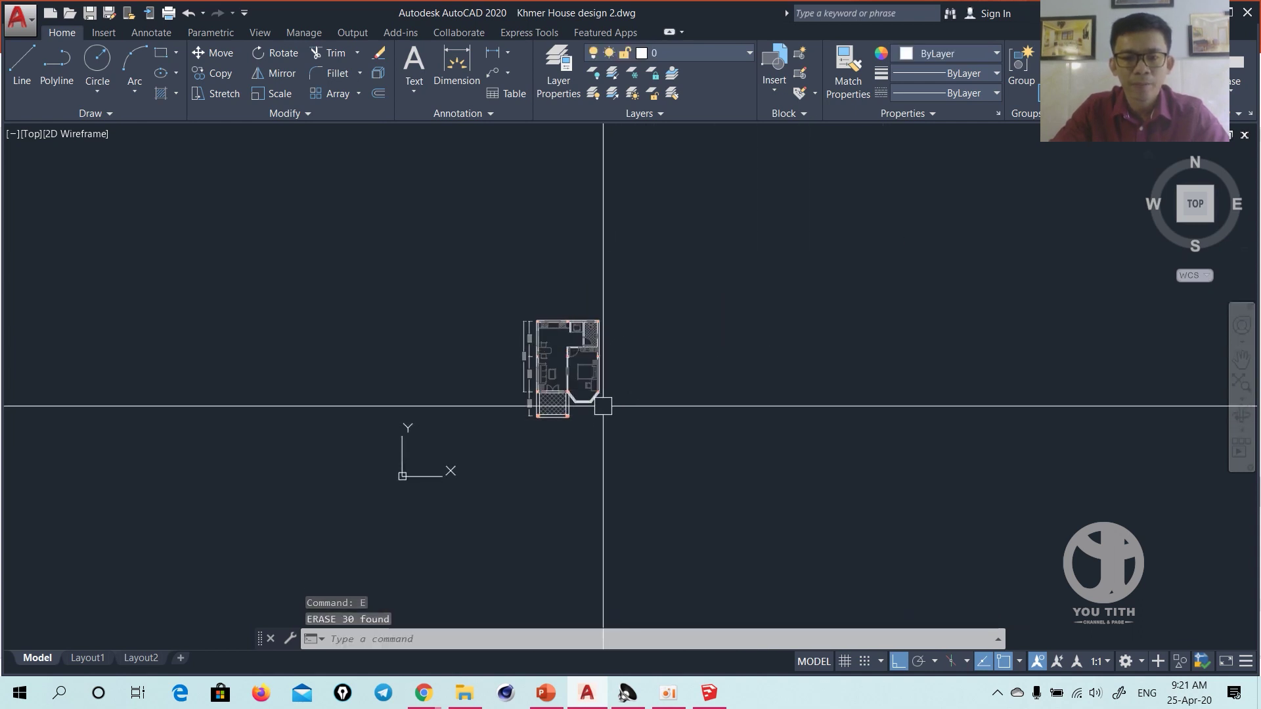
Zoom All to frame the floor plan and save Khmer House design 2.dwg
{"action": "type", "text": "z"}
{"action": "key", "text": "Return"}
{"action": "type", "text": "a"}
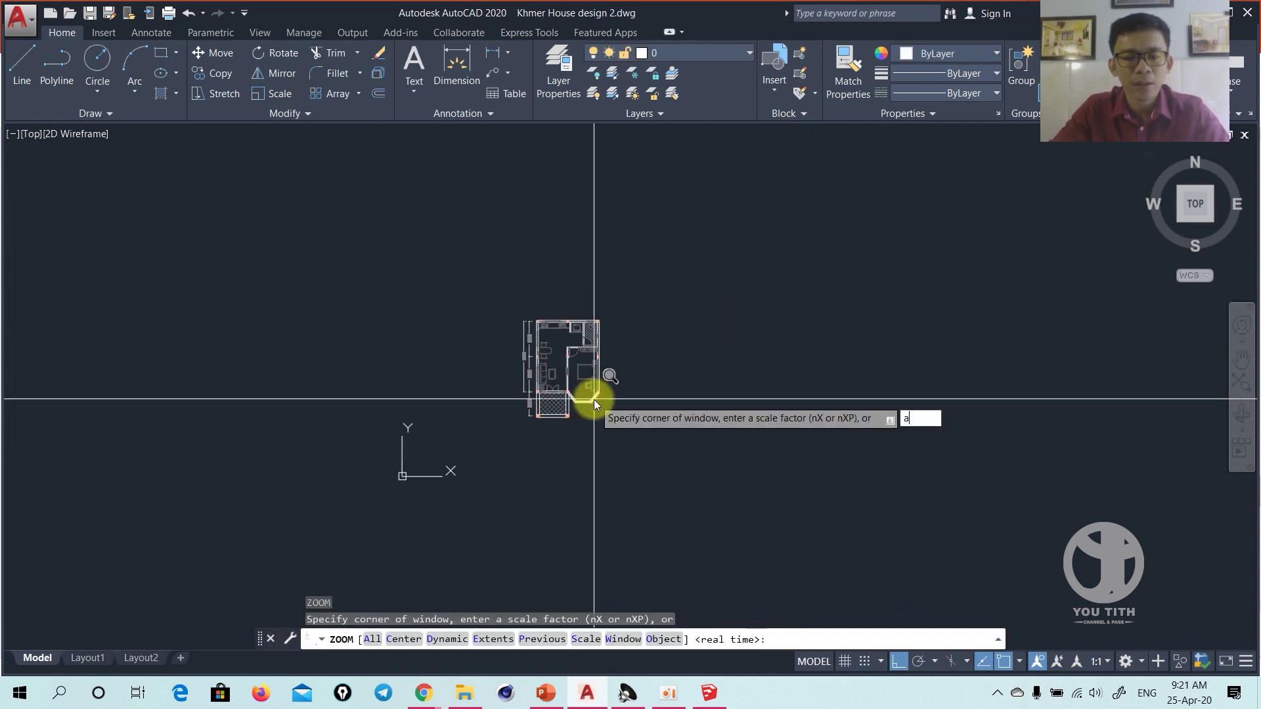
{"action": "key", "text": "Return"}
{"action": "middle_click_drag", "start_coordinate": [827, 283], "coordinate": [583, 371]}
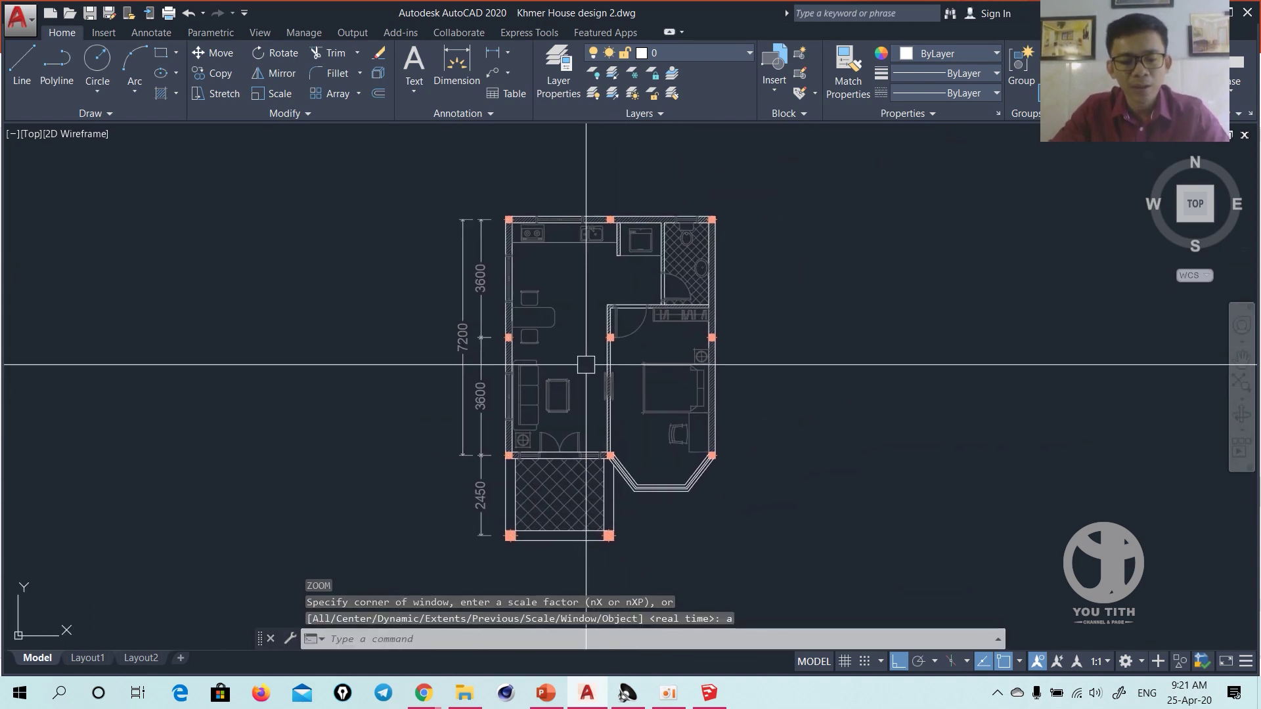
{"action": "key", "text": "ctrl+s"}
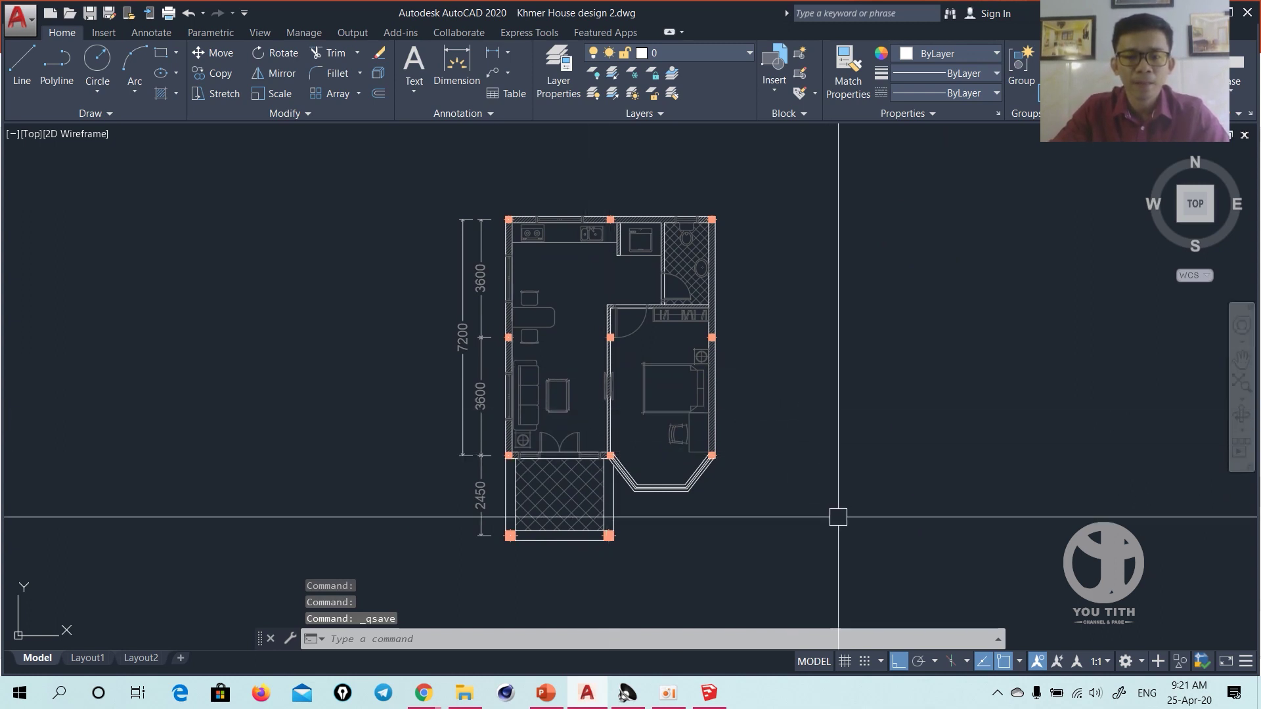
Delete the default person figure from the SketchUp model
{"action": "left_click", "coordinate": [709, 693]}
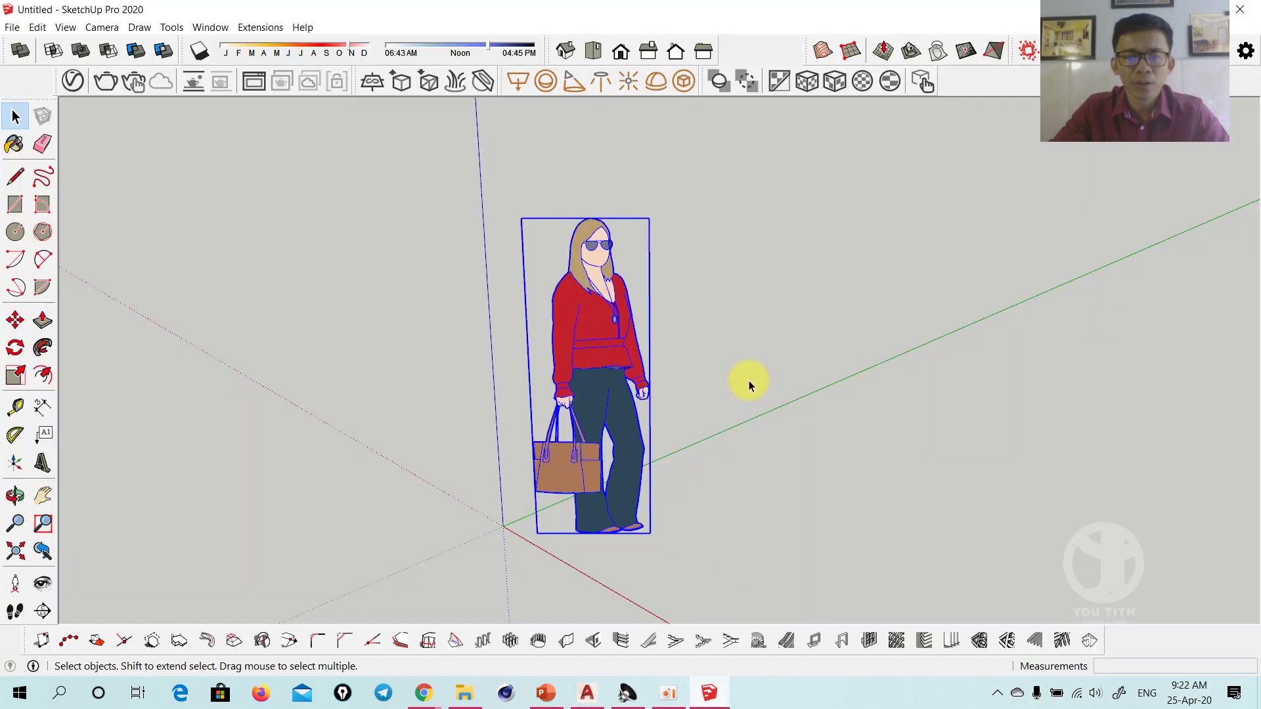
{"action": "scroll", "coordinate": [582, 360], "scroll_direction": "down", "scroll_amount": 4}
{"action": "mouse_move", "coordinate": [582, 366]}
{"action": "middle_mouse_down"}
{"action": "mouse_move", "coordinate": [723, 419]}
{"action": "mouse_move", "coordinate": [635, 418]}
{"action": "middle_mouse_up"}
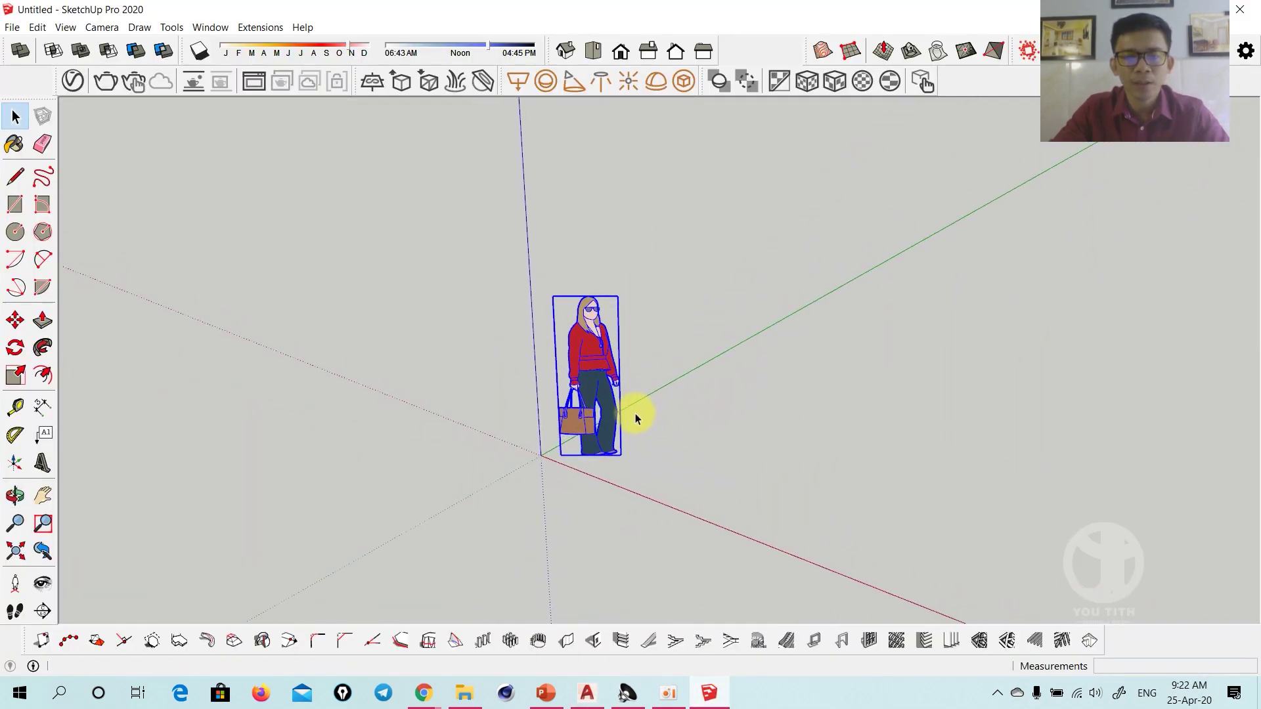
{"action": "key", "text": "Delete"}
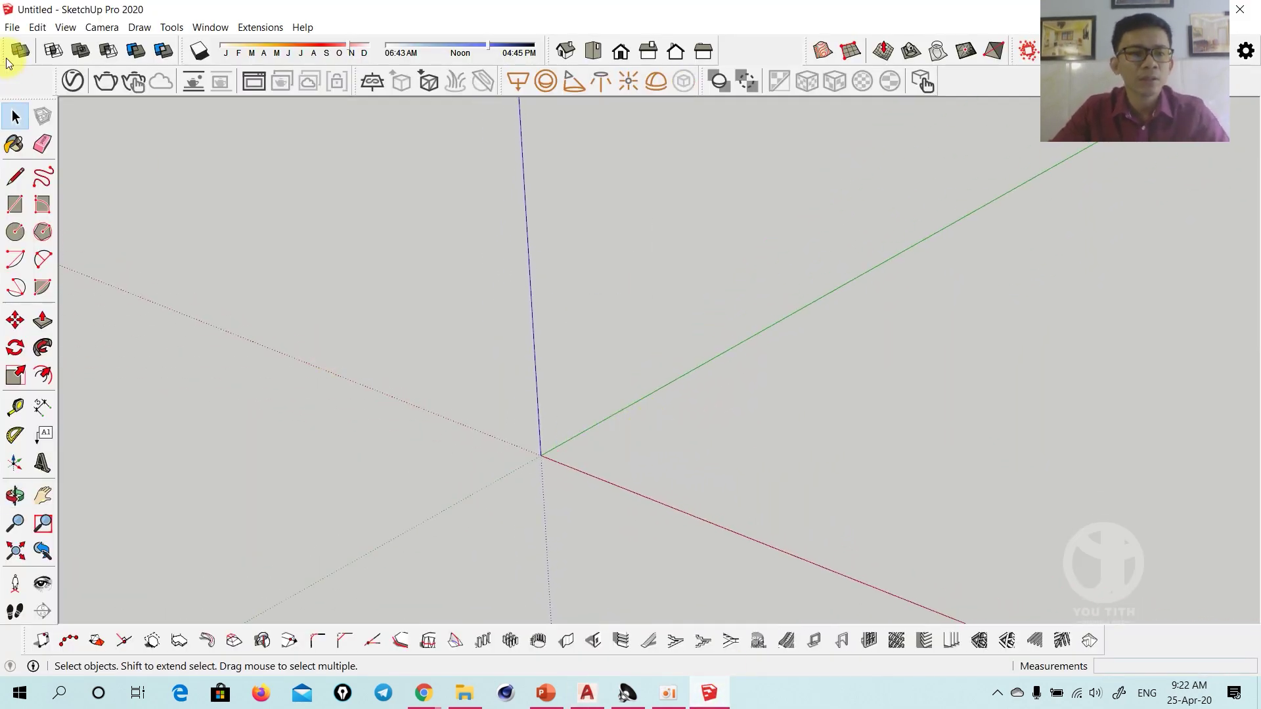
Choose Khmer House design 2 in the File > Import dialog
{"action": "left_click", "coordinate": [12, 28]}
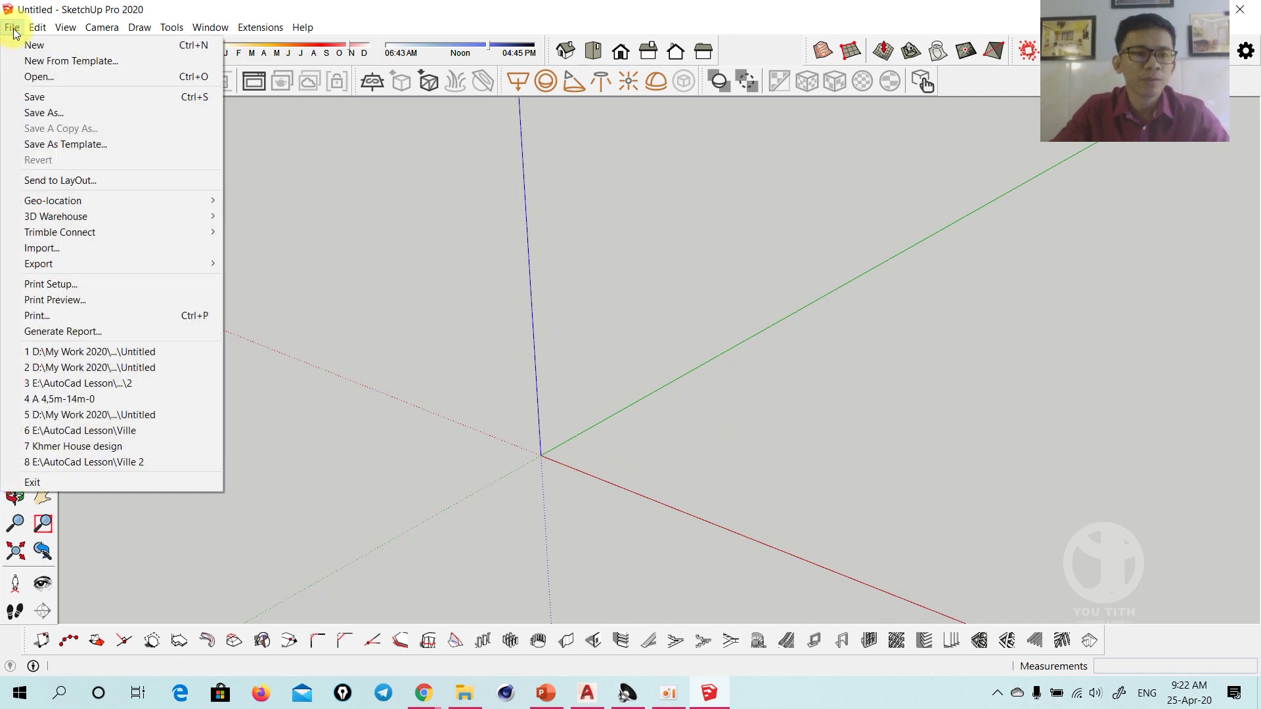
{"action": "left_click", "coordinate": [98, 255]}
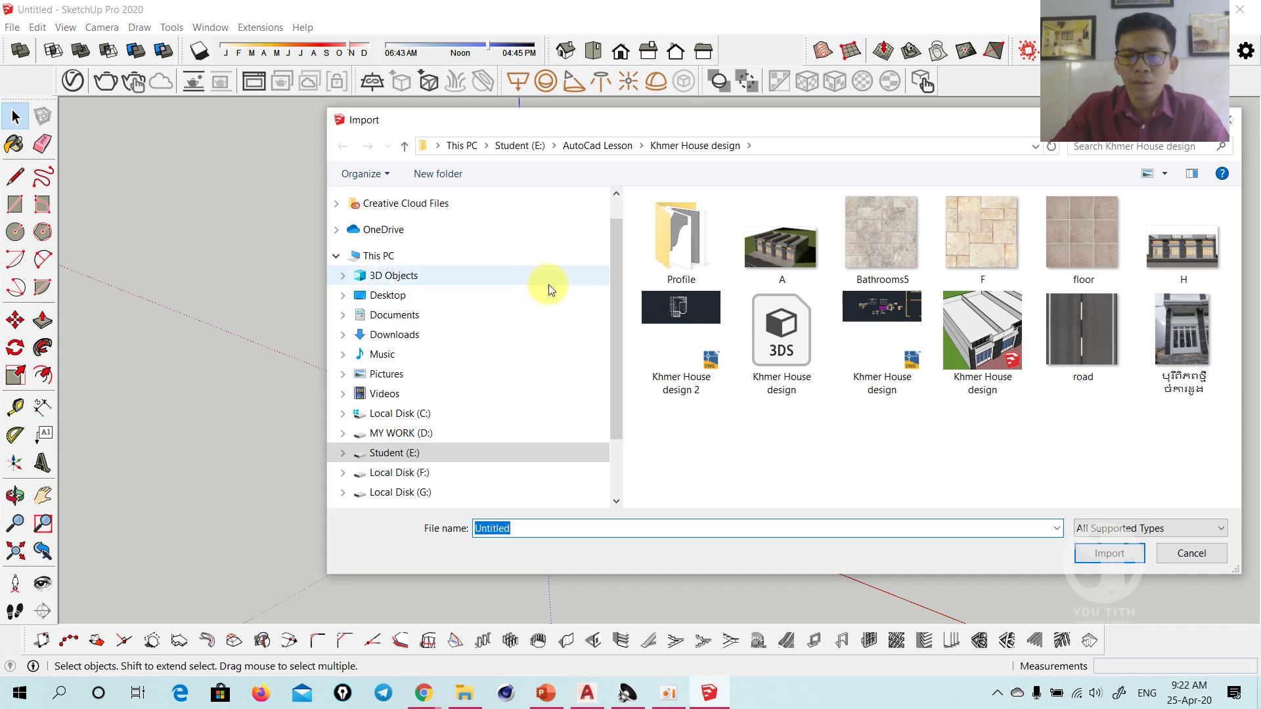
{"action": "left_click", "coordinate": [677, 333]}
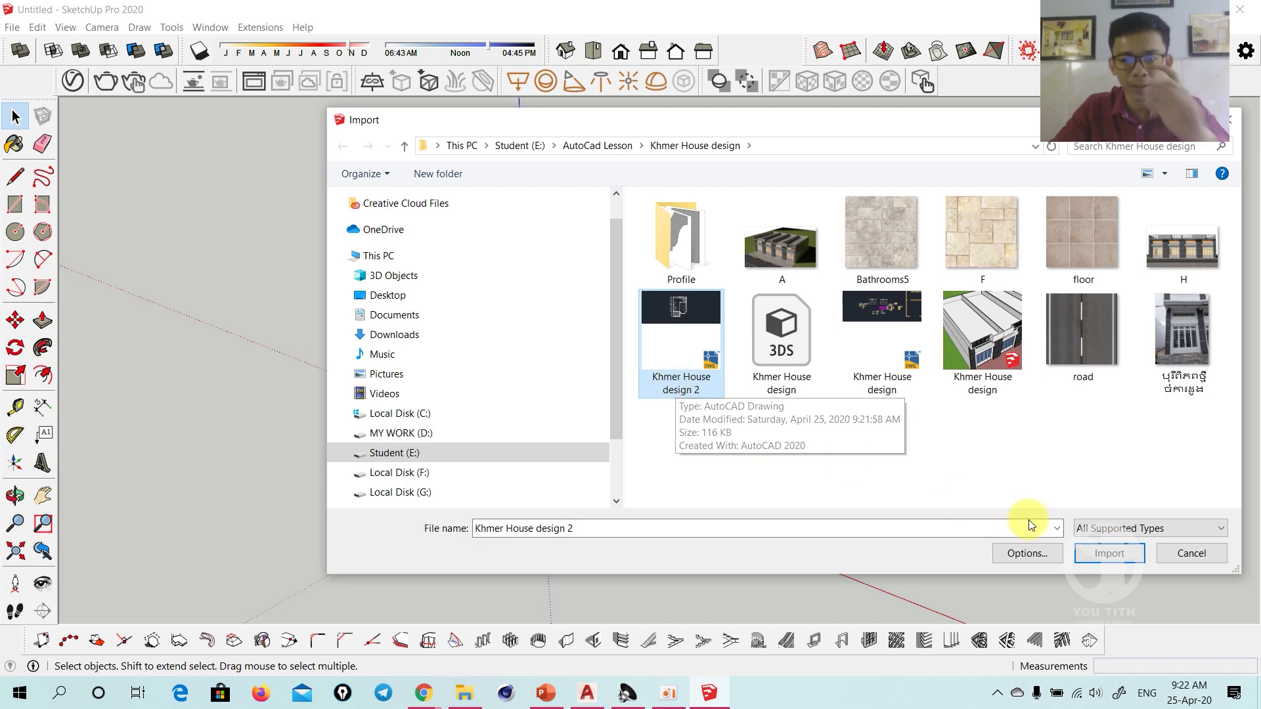
Import the drawing, review the layer, block and line counts, and close Import Results
{"action": "left_click", "coordinate": [1109, 553]}
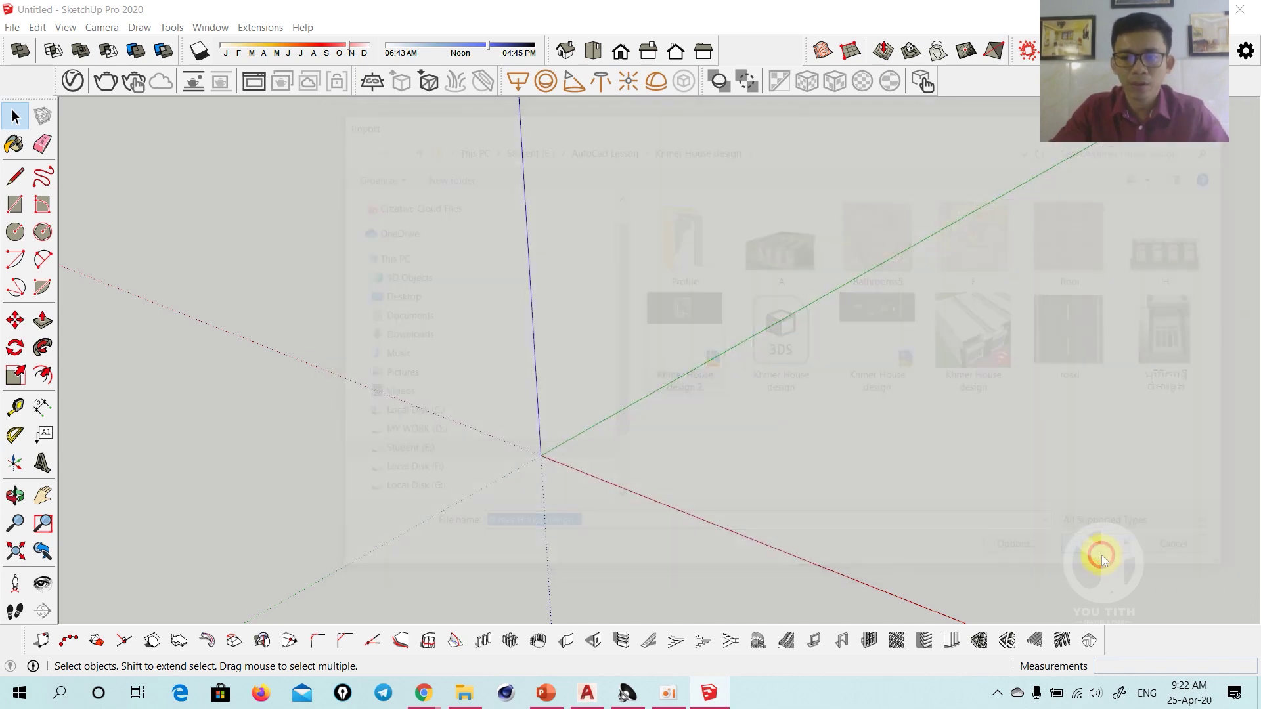
{"action": "left_click_drag", "start_coordinate": [597, 197], "coordinate": [770, 134]}
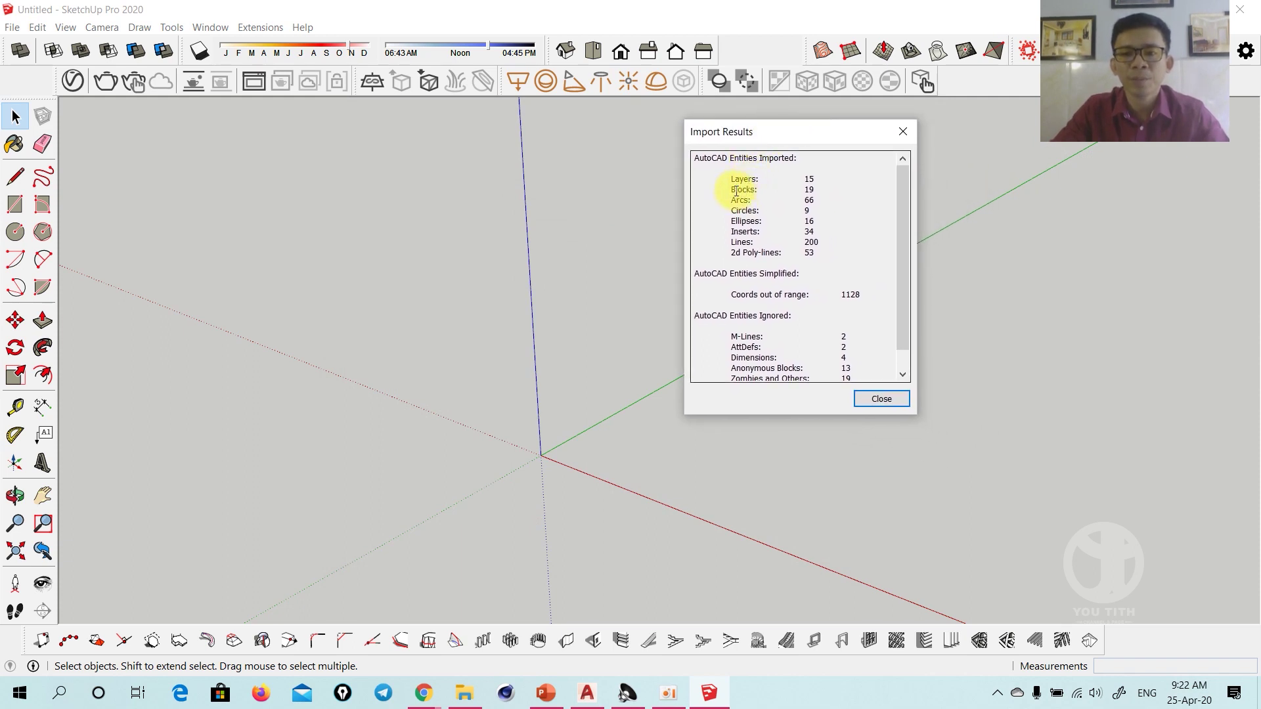
{"action": "left_click_drag", "start_coordinate": [737, 179], "coordinate": [835, 186]}
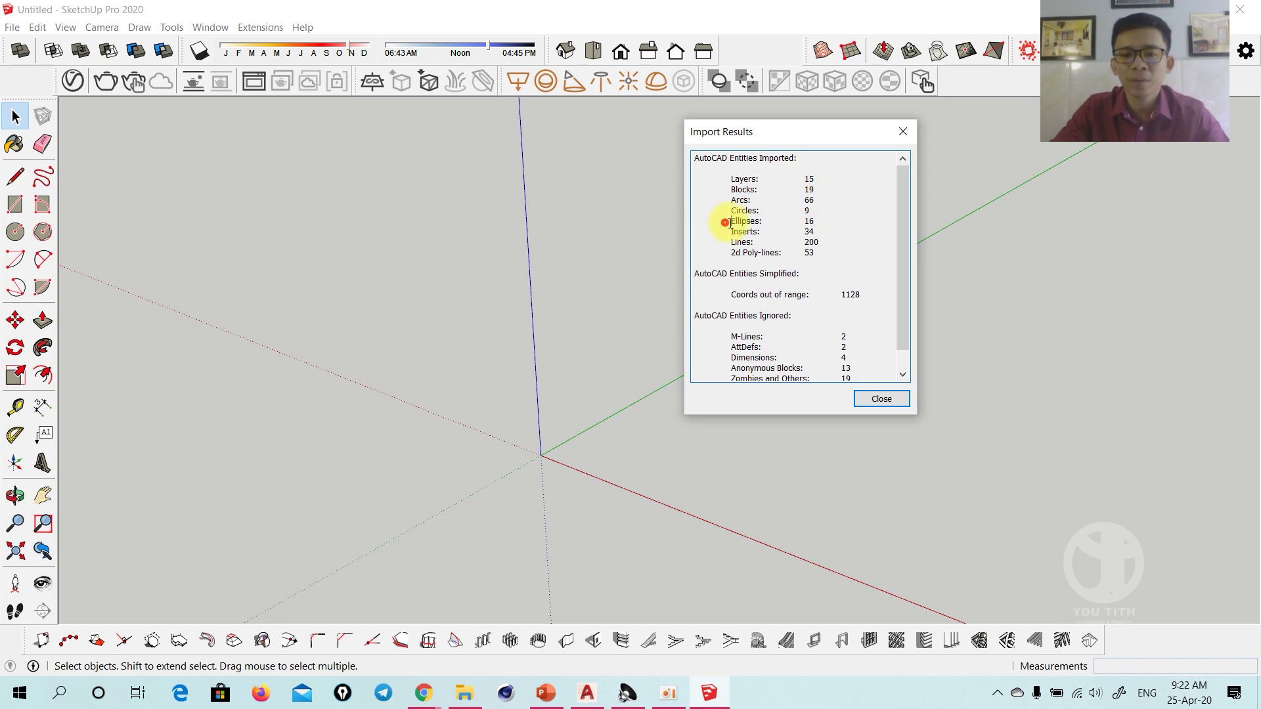
{"action": "mouse_move", "coordinate": [724, 247]}
{"action": "left_mouse_down"}
{"action": "mouse_move", "coordinate": [844, 246]}
{"action": "mouse_move", "coordinate": [899, 293]}
{"action": "left_mouse_up"}
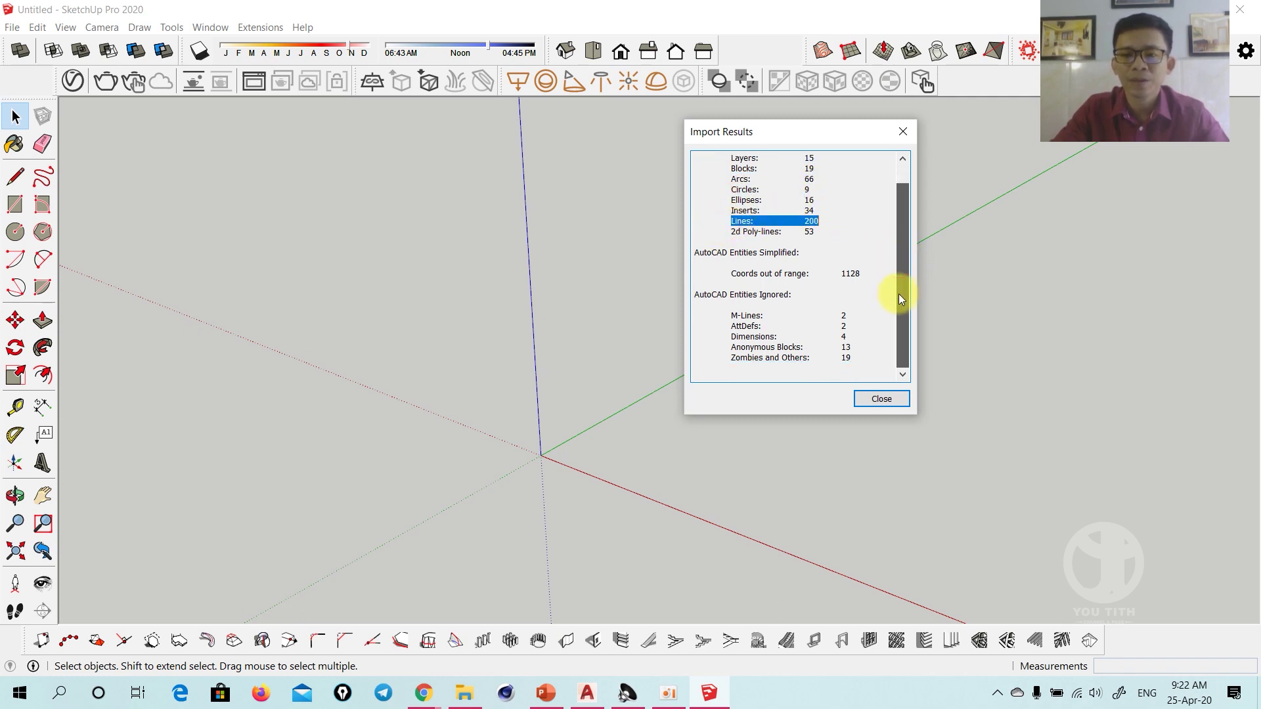
{"action": "left_click_drag", "start_coordinate": [746, 325], "coordinate": [828, 362]}
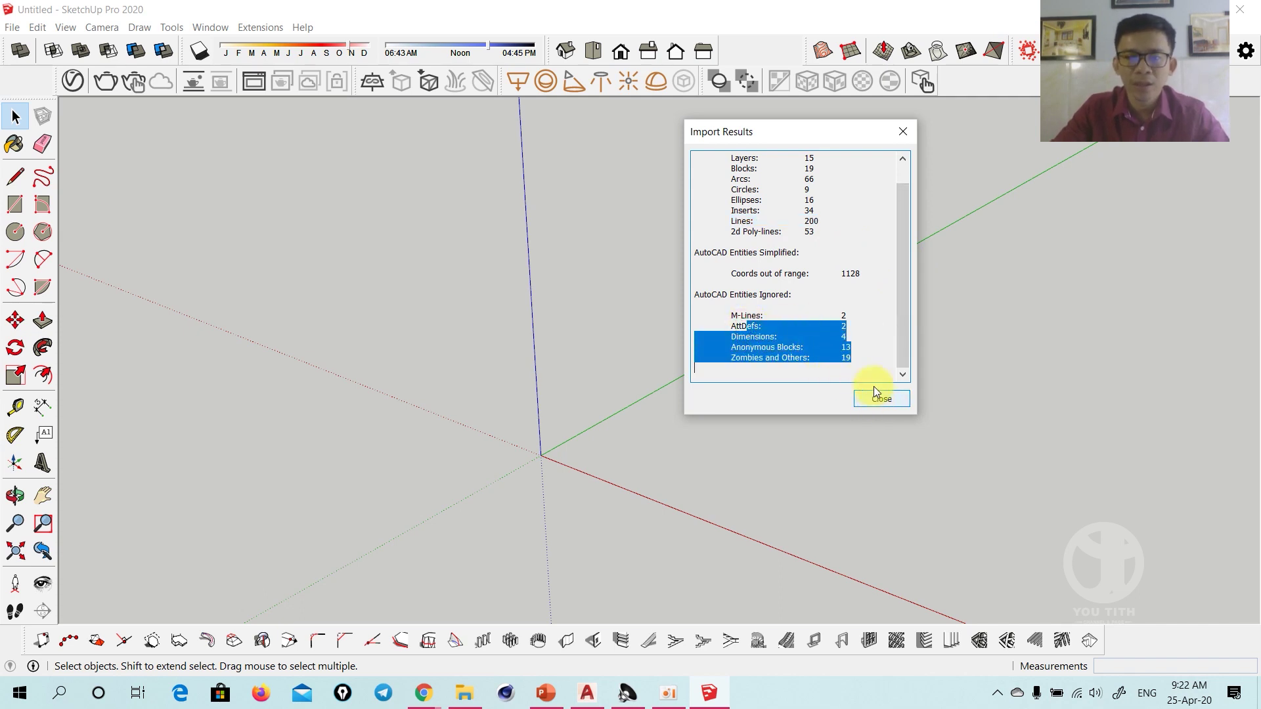
{"action": "left_click_drag", "start_coordinate": [845, 273], "coordinate": [711, 188]}
{"action": "scroll", "coordinate": [825, 276], "scroll_direction": "up", "scroll_amount": 1}
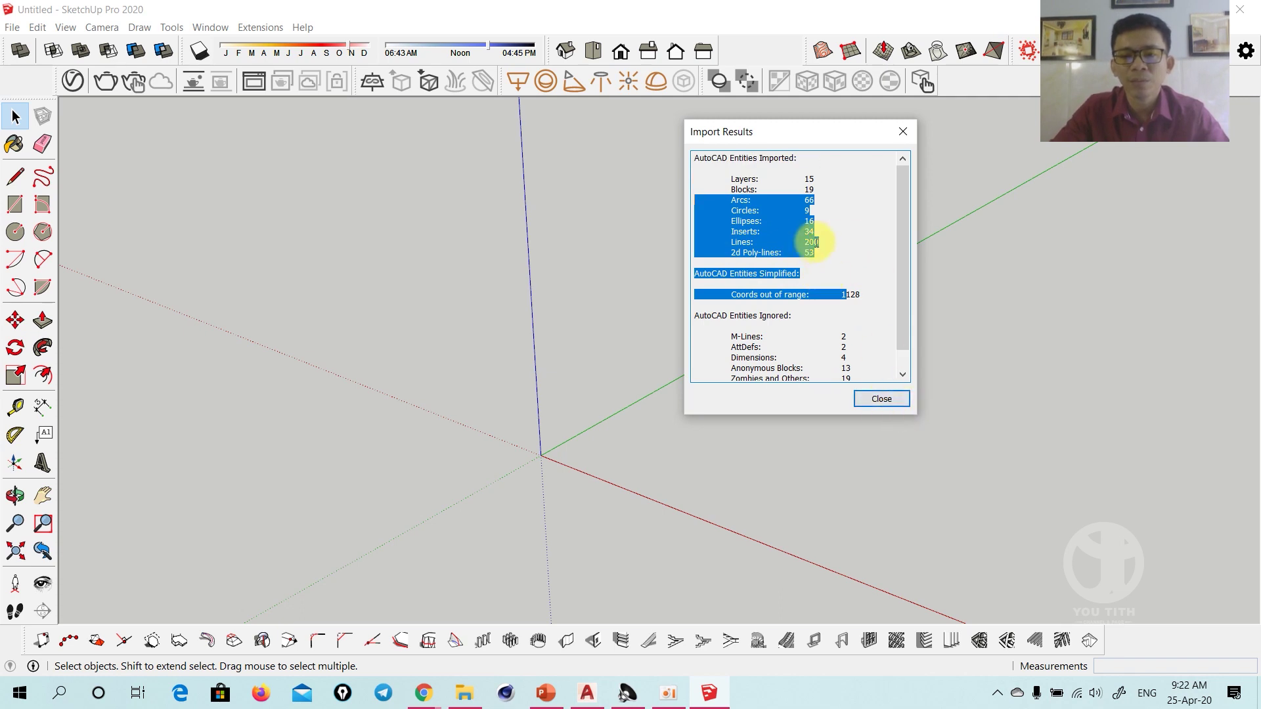
{"action": "left_click", "coordinate": [883, 403]}
Orbit and zoom in to inspect the imported floor plan linework
{"action": "mouse_move", "coordinate": [717, 354]}
{"action": "middle_mouse_down"}
{"action": "mouse_move", "coordinate": [669, 344]}
{"action": "mouse_move", "coordinate": [917, 414]}
{"action": "middle_mouse_up"}
{"action": "mouse_move", "coordinate": [680, 350]}
{"action": "middle_mouse_down"}
{"action": "mouse_move", "coordinate": [937, 385]}
{"action": "mouse_move", "coordinate": [459, 357]}
{"action": "mouse_move", "coordinate": [554, 329]}
{"action": "mouse_move", "coordinate": [619, 370]}
{"action": "mouse_move", "coordinate": [801, 352]}
{"action": "mouse_move", "coordinate": [754, 385]}
{"action": "mouse_move", "coordinate": [281, 408]}
{"action": "mouse_move", "coordinate": [458, 394]}
{"action": "mouse_move", "coordinate": [576, 352]}
{"action": "mouse_move", "coordinate": [509, 397]}
{"action": "middle_mouse_up"}
{"action": "scroll", "coordinate": [566, 437], "scroll_direction": "up", "scroll_amount": 2}
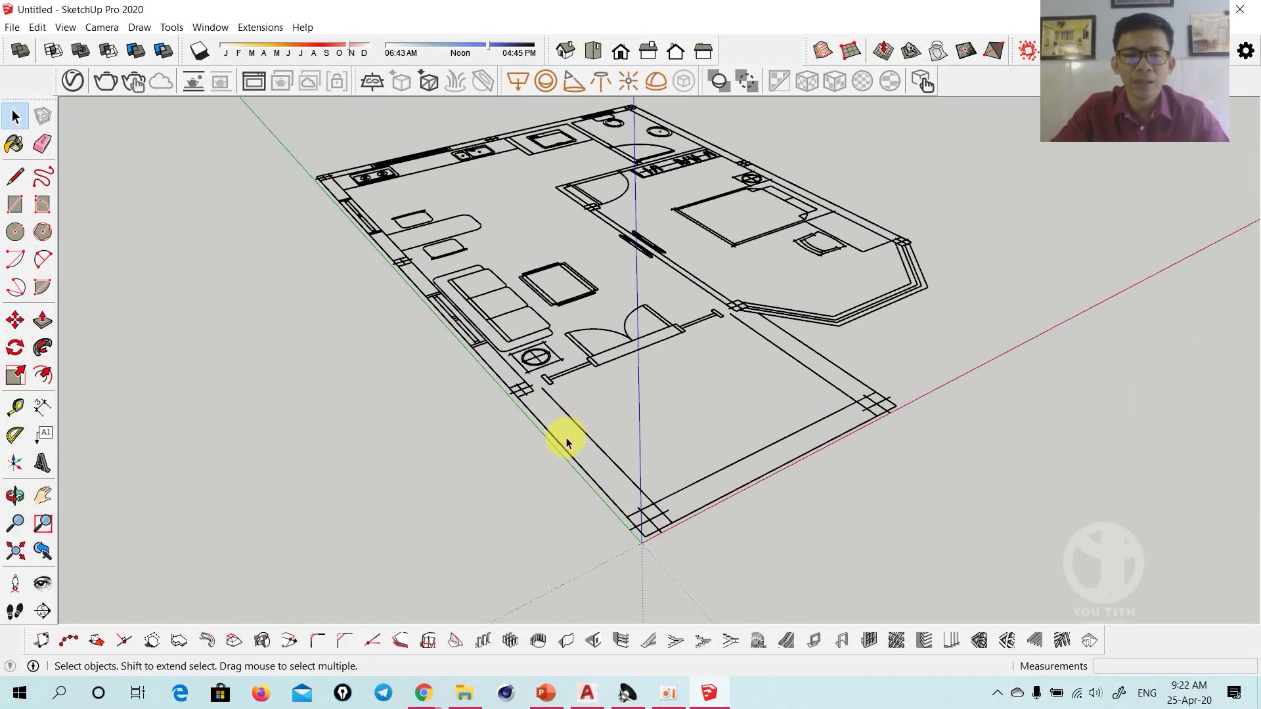
{"action": "middle_click_drag", "start_coordinate": [566, 438], "coordinate": [534, 436]}
{"action": "scroll", "coordinate": [515, 444], "scroll_direction": "up", "scroll_amount": 2}
{"action": "scroll", "coordinate": [571, 483], "scroll_direction": "up", "scroll_amount": 2}
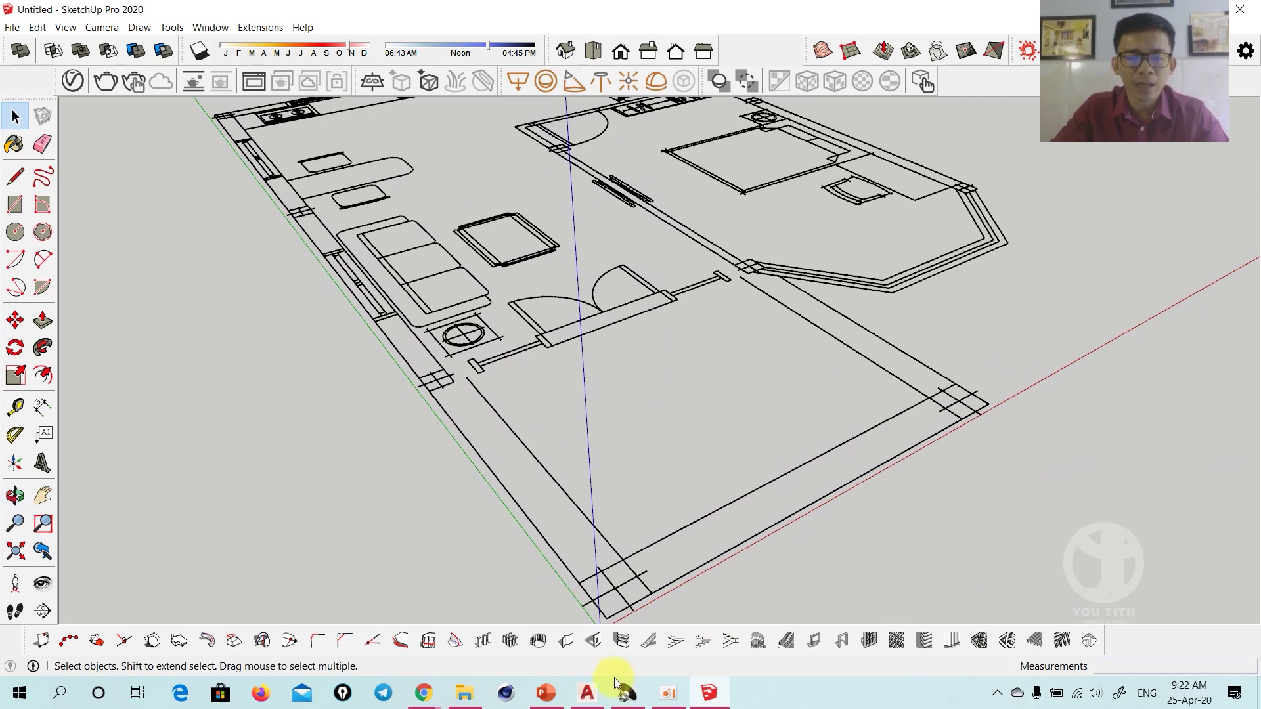
Add a 200 linear dimension across the entrance wall thickness in AutoCAD
{"action": "left_click", "coordinate": [586, 694]}
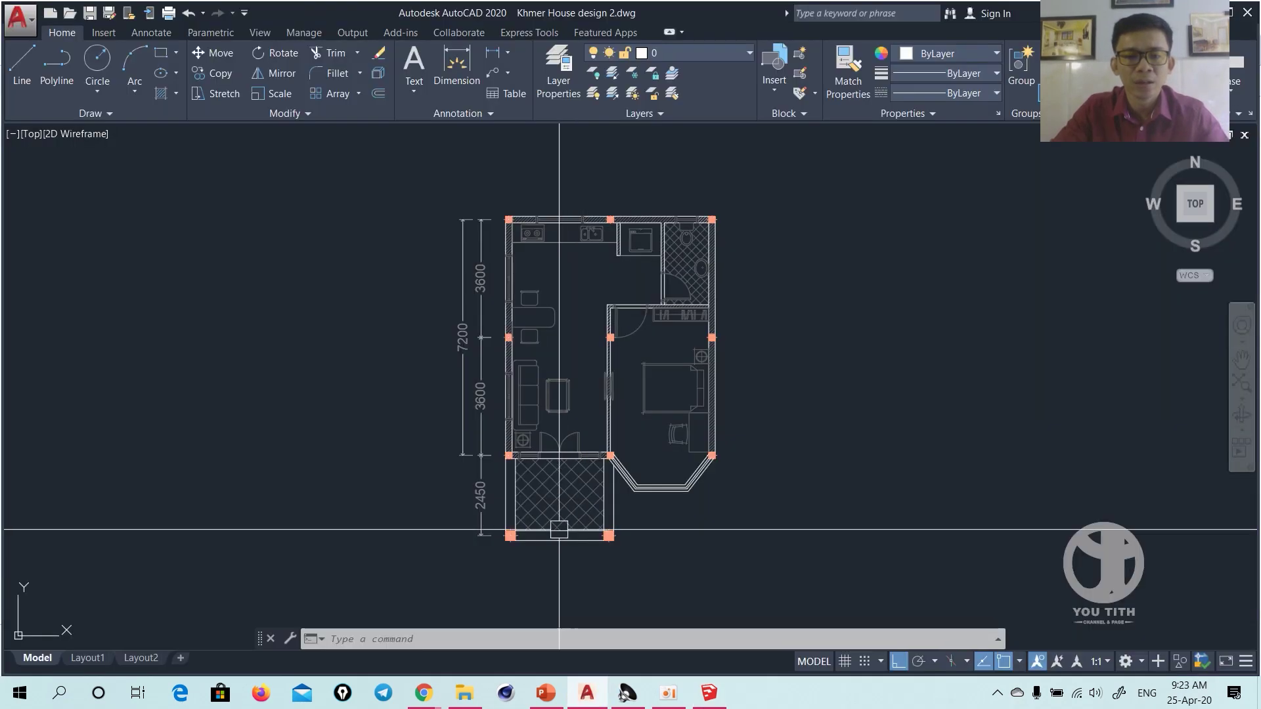
{"action": "scroll", "coordinate": [484, 385], "scroll_direction": "up", "scroll_amount": 2}
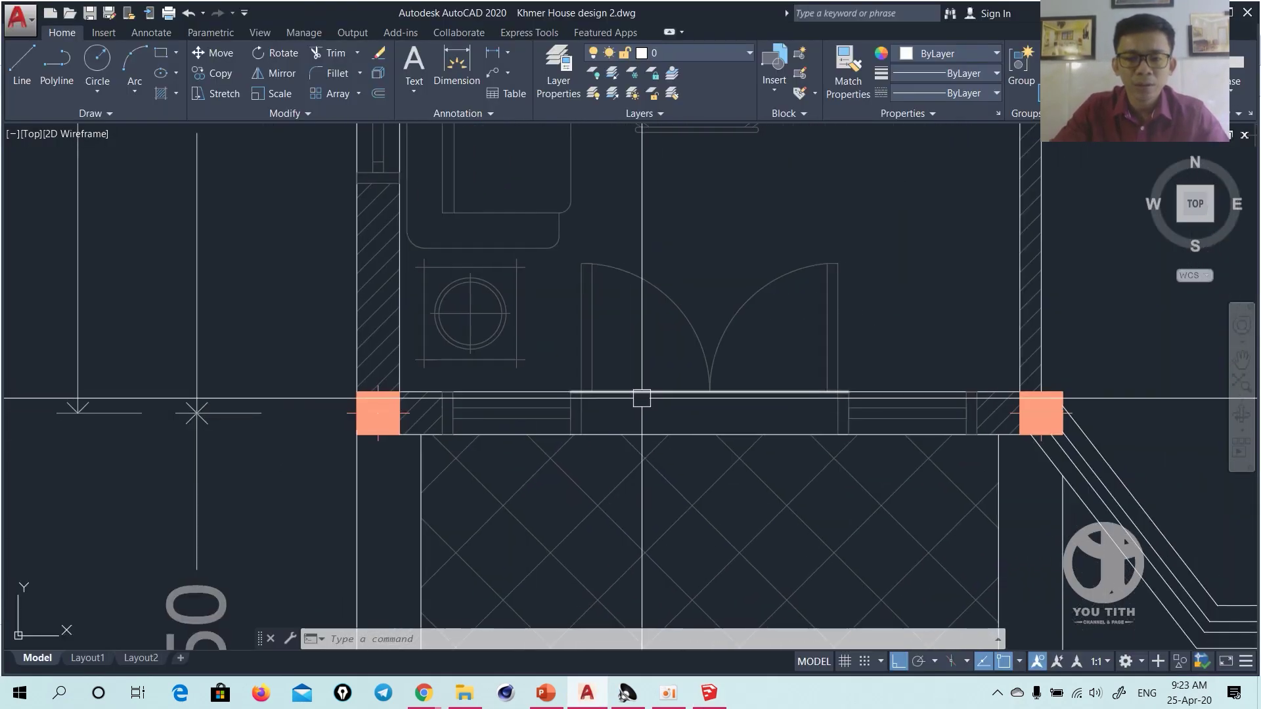
{"action": "left_click", "coordinate": [644, 394]}
{"action": "key", "text": "Escape"}
{"action": "key", "text": "Escape"}
{"action": "key", "text": "Escape"}
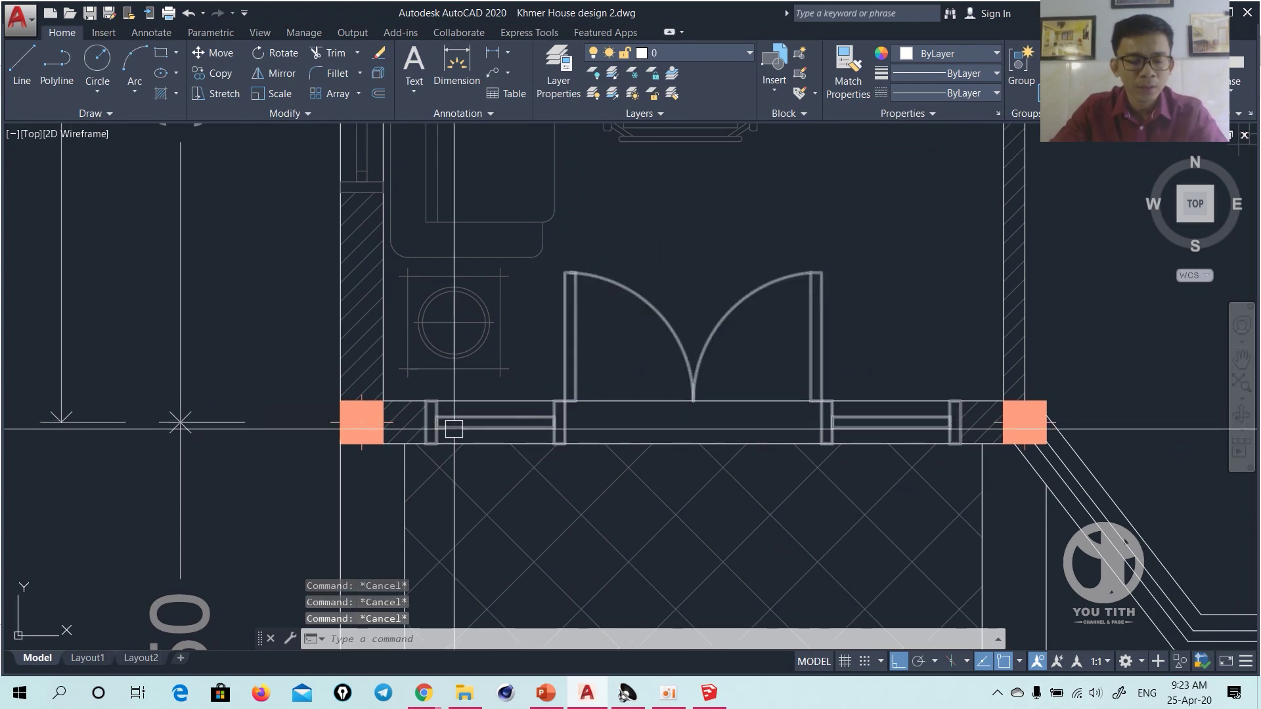
{"action": "type", "text": "Dli"}
{"action": "key", "text": "Return"}
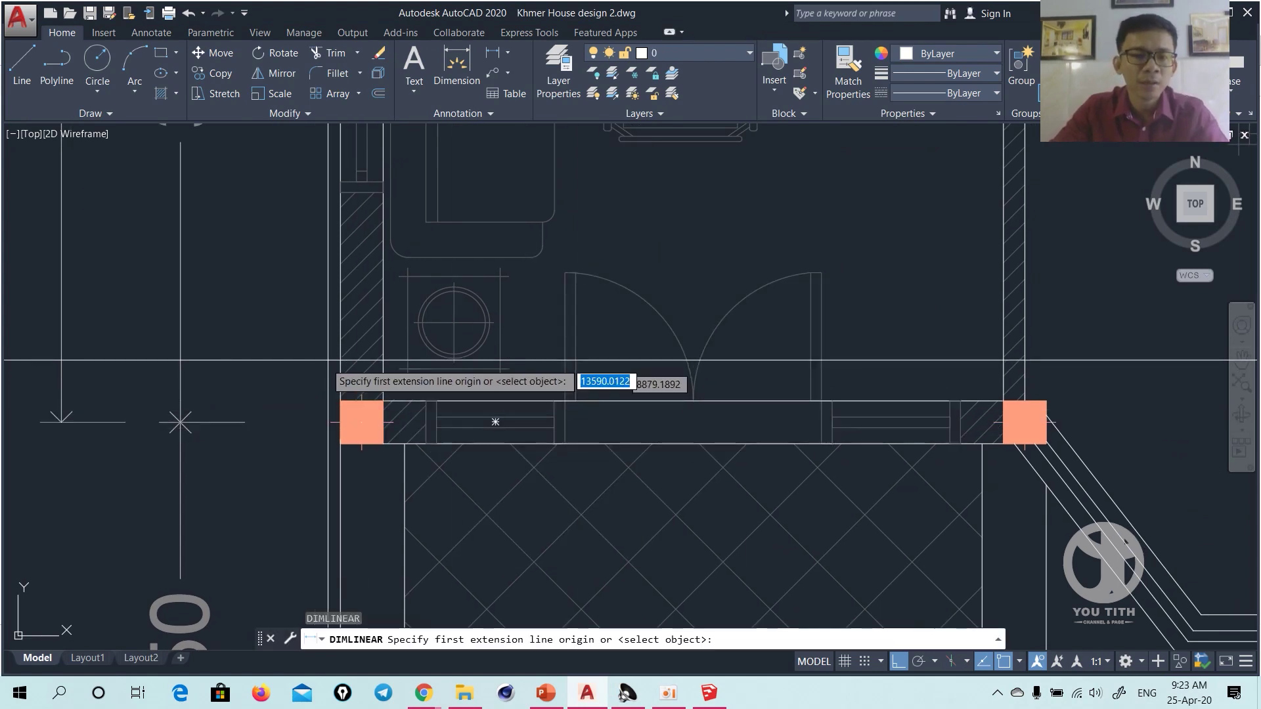
{"action": "left_click", "coordinate": [339, 353]}
{"action": "left_click", "coordinate": [382, 354]}
{"action": "left_click", "coordinate": [385, 320]}
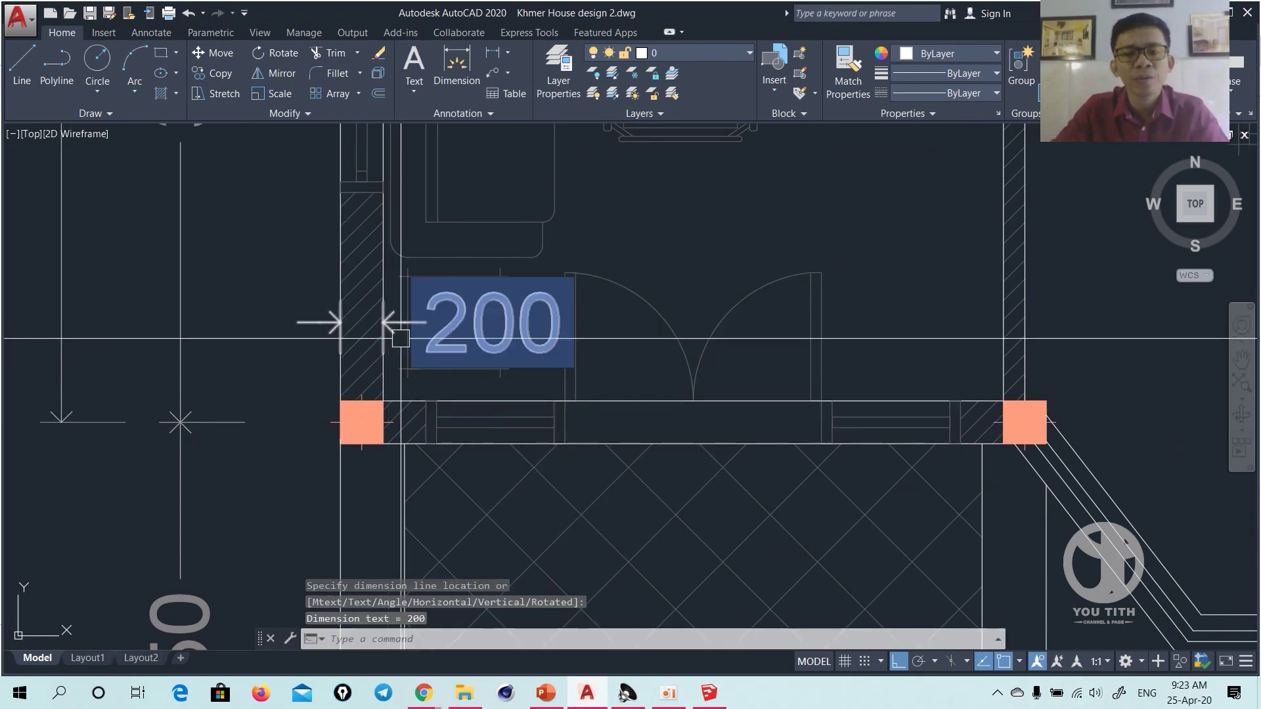
{"action": "left_click", "coordinate": [709, 704]}
{"action": "mouse_move", "coordinate": [563, 464]}
{"action": "middle_mouse_down"}
{"action": "mouse_move", "coordinate": [515, 484]}
{"action": "mouse_move", "coordinate": [571, 492]}
{"action": "middle_mouse_up"}
Dimension the imported entrance wall in SketchUp, which reads 5080 mm
{"action": "scroll", "coordinate": [571, 493], "scroll_direction": "up", "scroll_amount": 2}
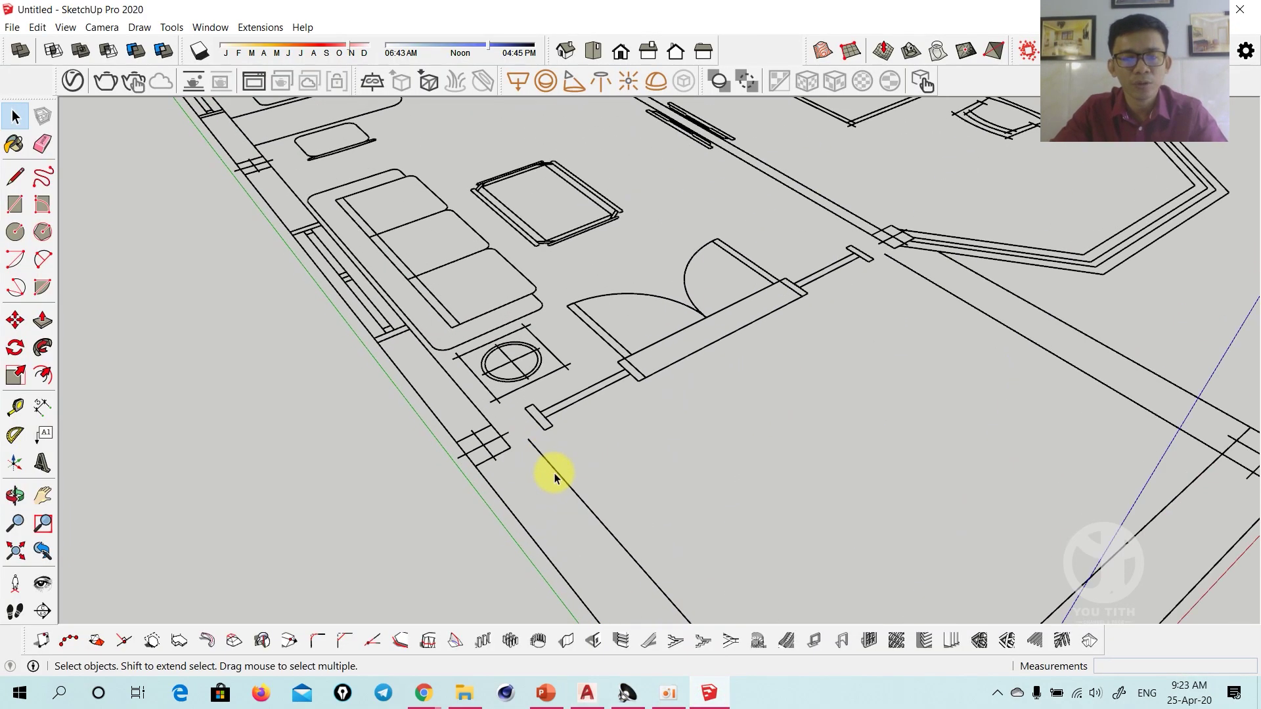
{"action": "scroll", "coordinate": [495, 423], "scroll_direction": "up", "scroll_amount": 3}
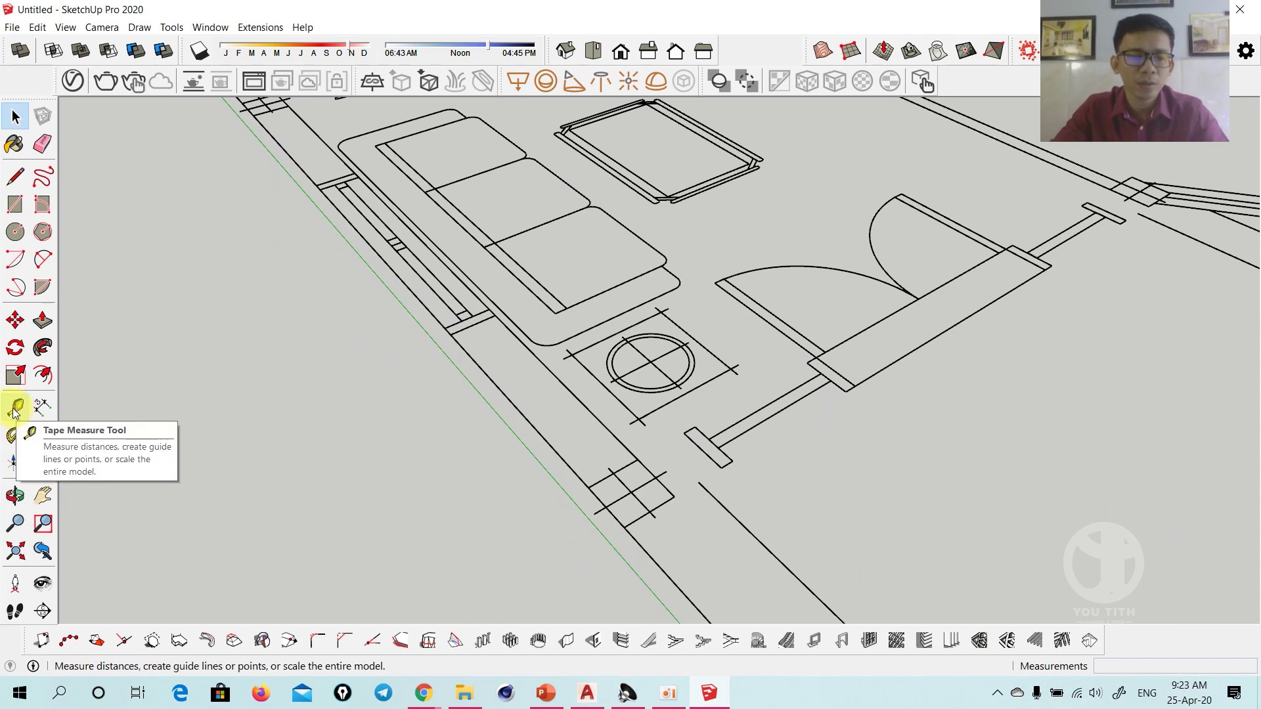
{"action": "left_click", "coordinate": [15, 410]}
{"action": "left_click", "coordinate": [521, 413]}
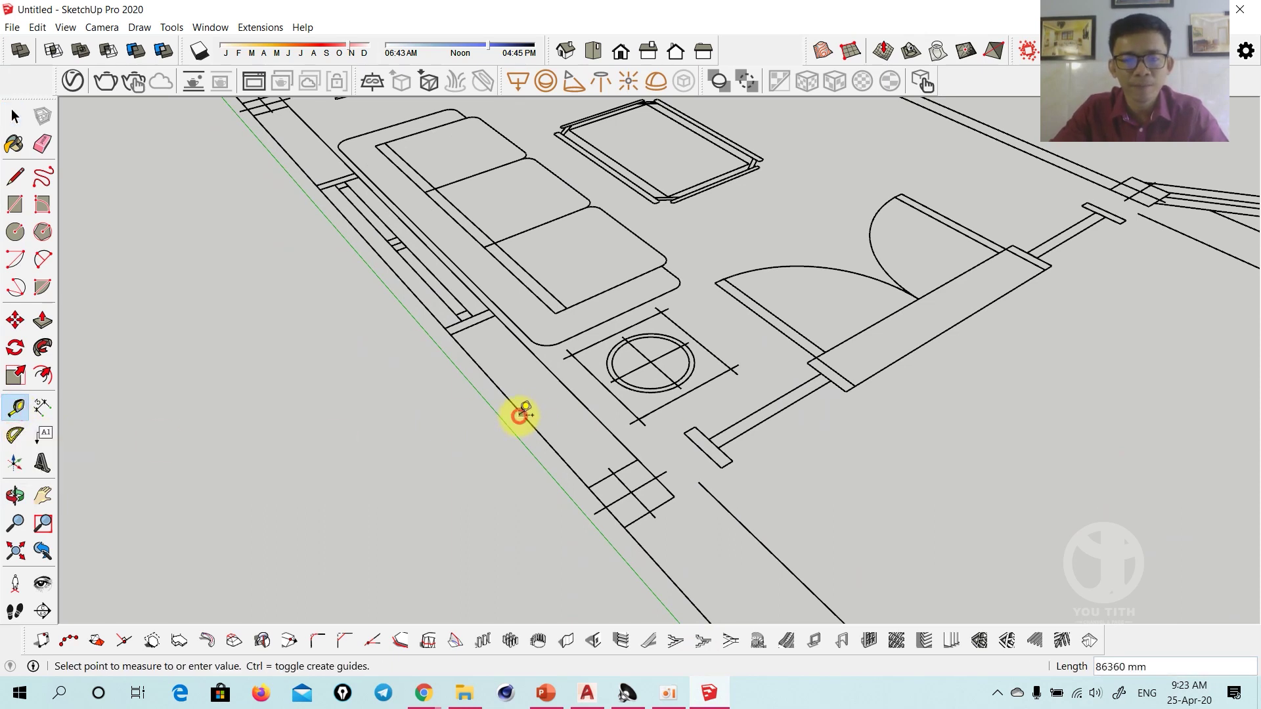
{"action": "key", "text": "Escape"}
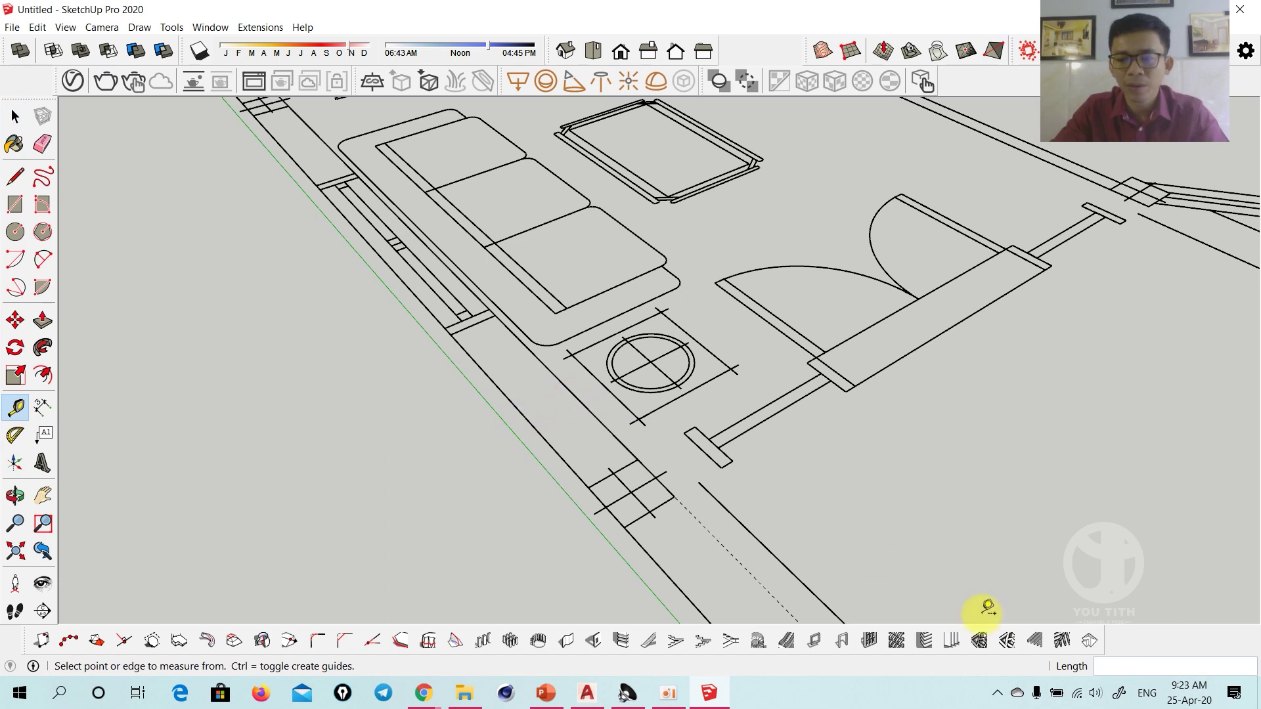
{"action": "left_click", "coordinate": [42, 407]}
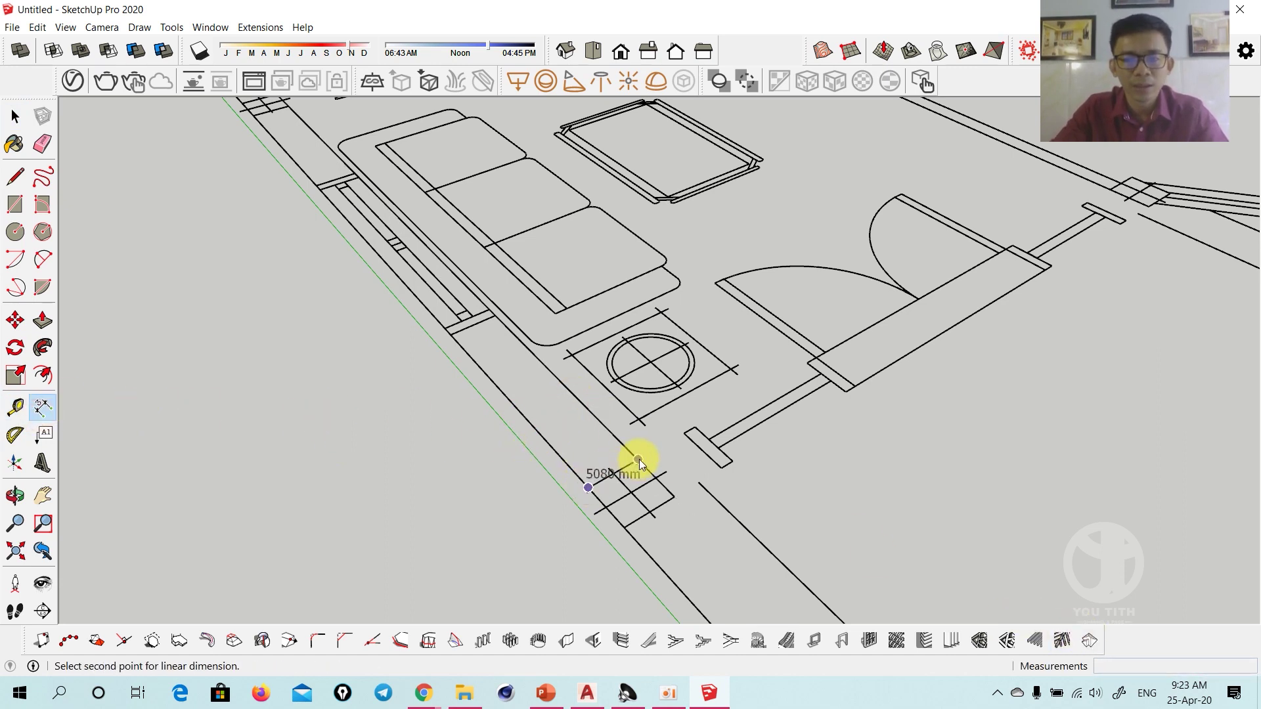
{"action": "left_click", "coordinate": [581, 431]}
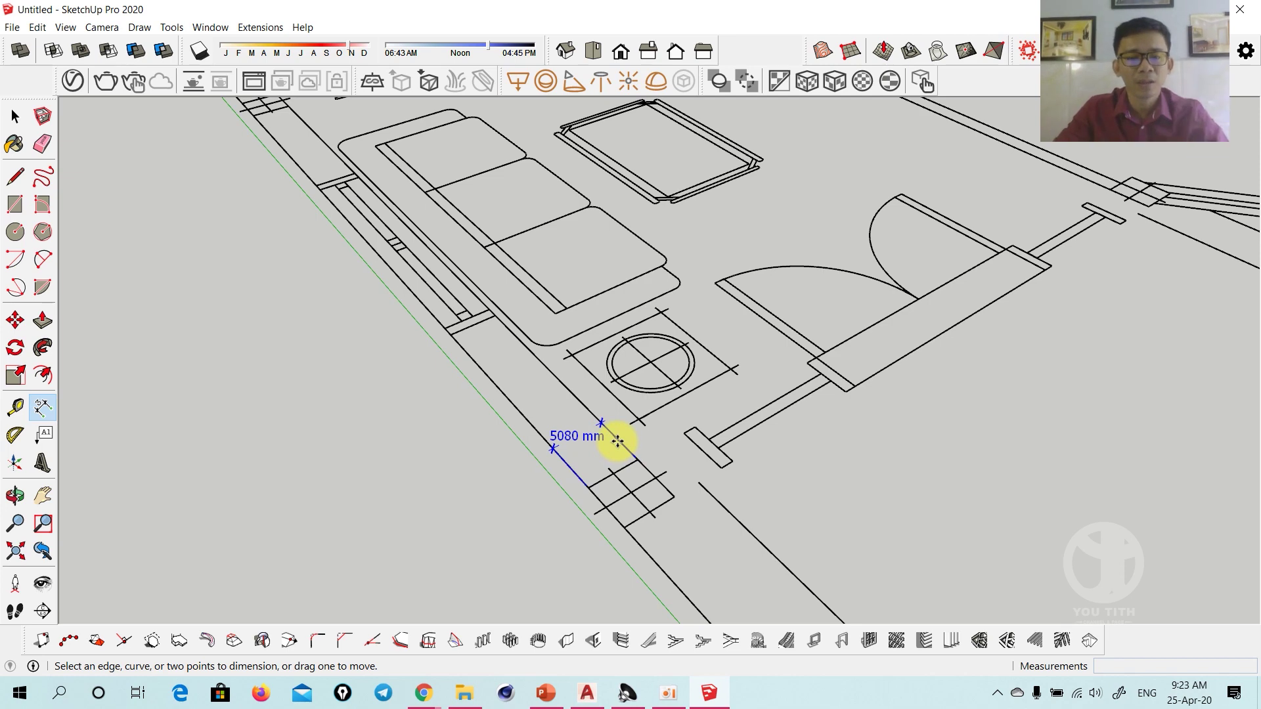
{"action": "key", "text": "Escape"}
Set AutoCAD's Units insertion scale to Millimeters and recheck it with UN
{"action": "left_click", "coordinate": [587, 693]}
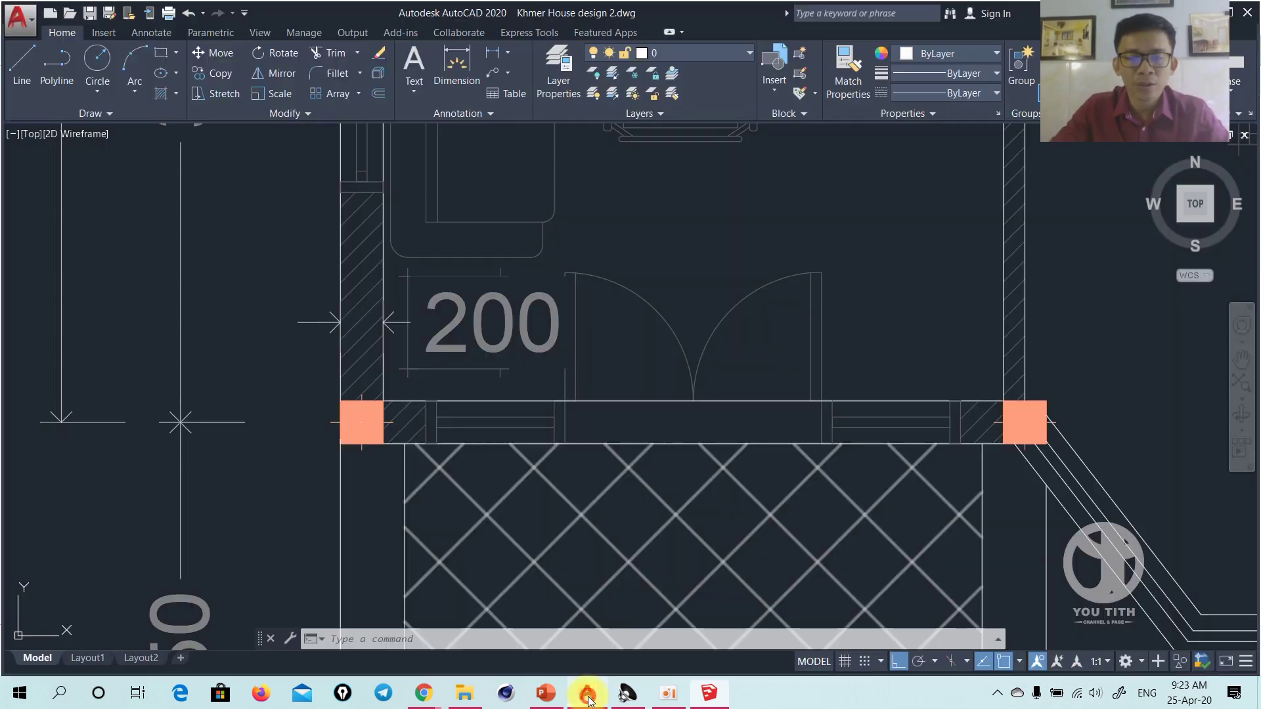
{"action": "type", "text": "un"}
{"action": "key", "text": "Return"}
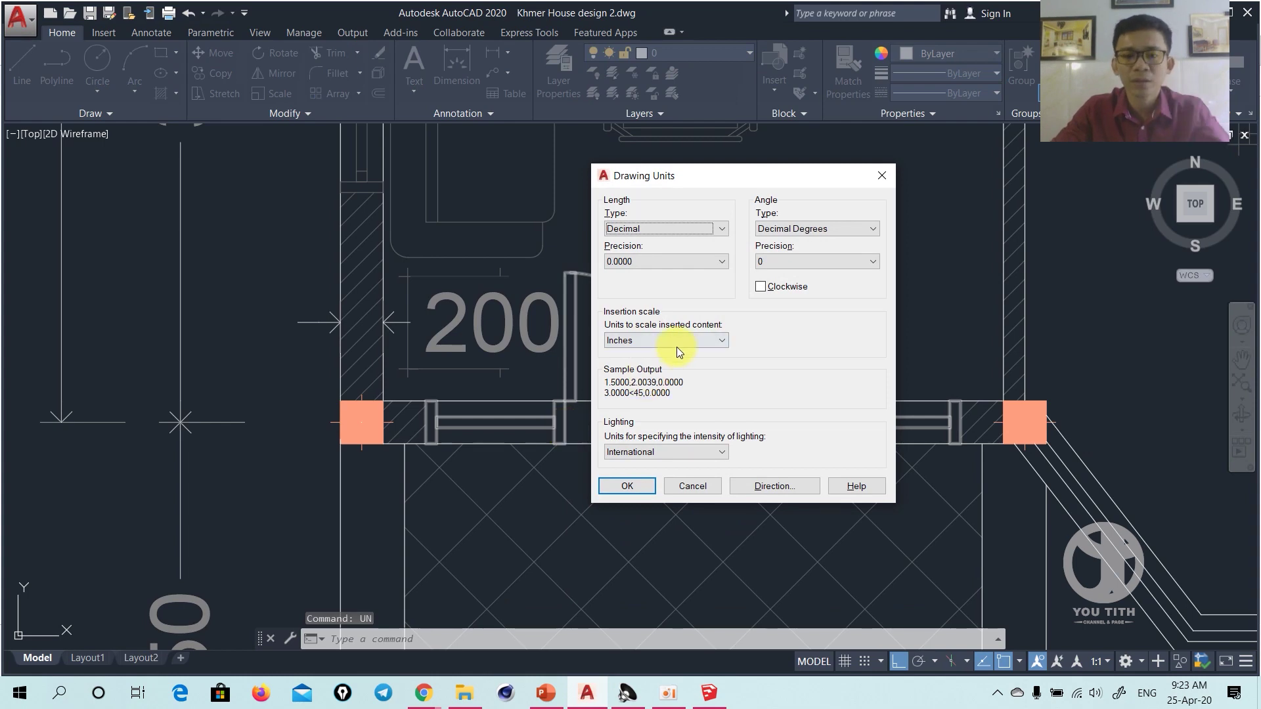
{"action": "left_click", "coordinate": [675, 342]}
{"action": "left_click", "coordinate": [645, 409]}
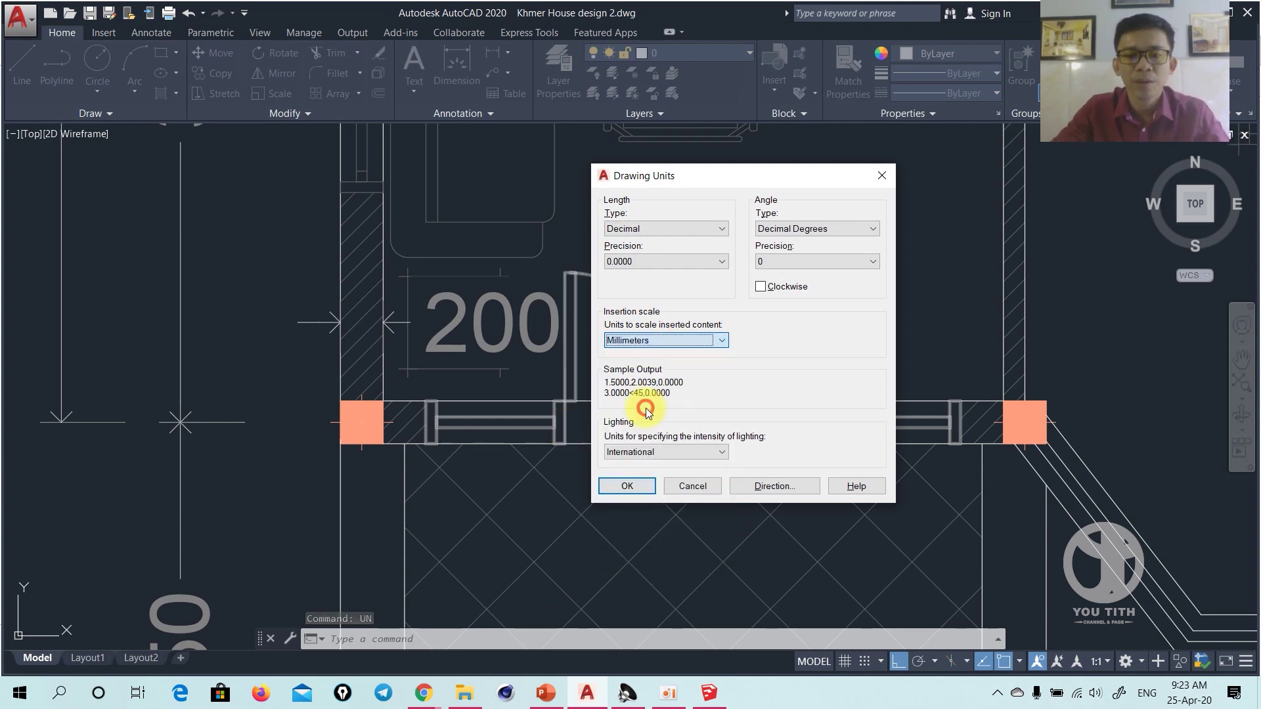
{"action": "left_click", "coordinate": [624, 487]}
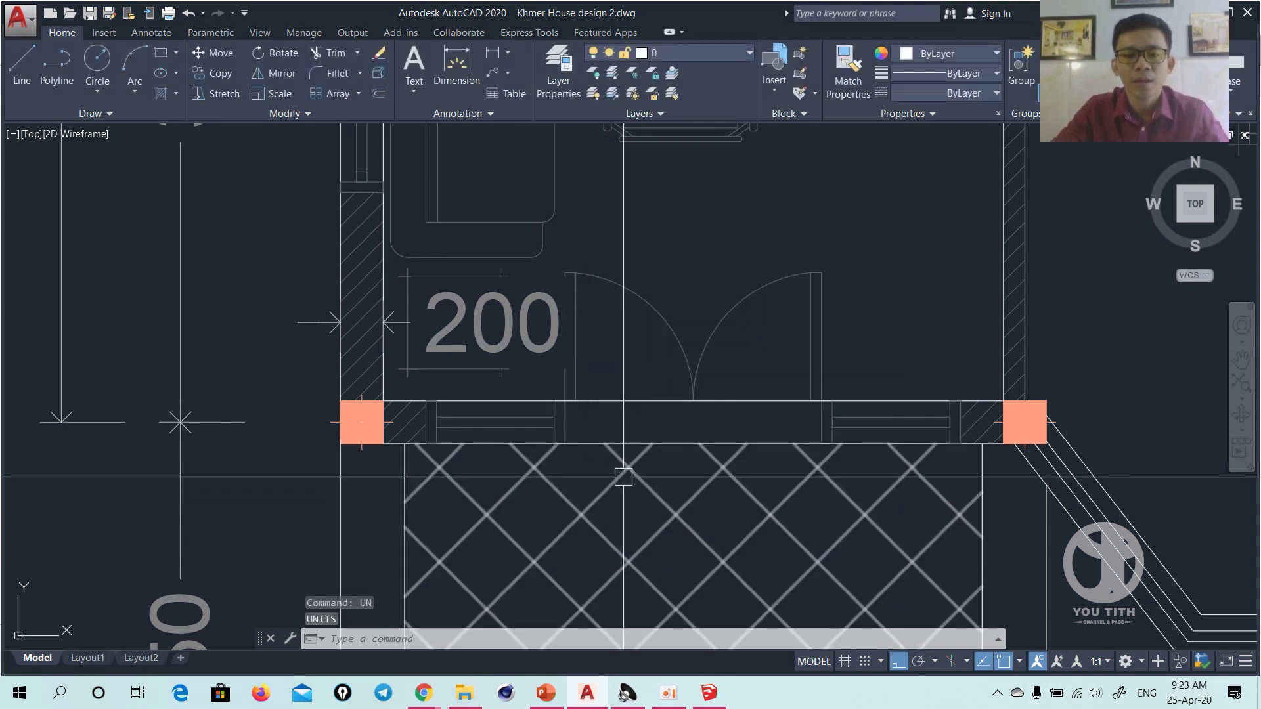
{"action": "type", "text": "un"}
{"action": "key", "text": "Return"}
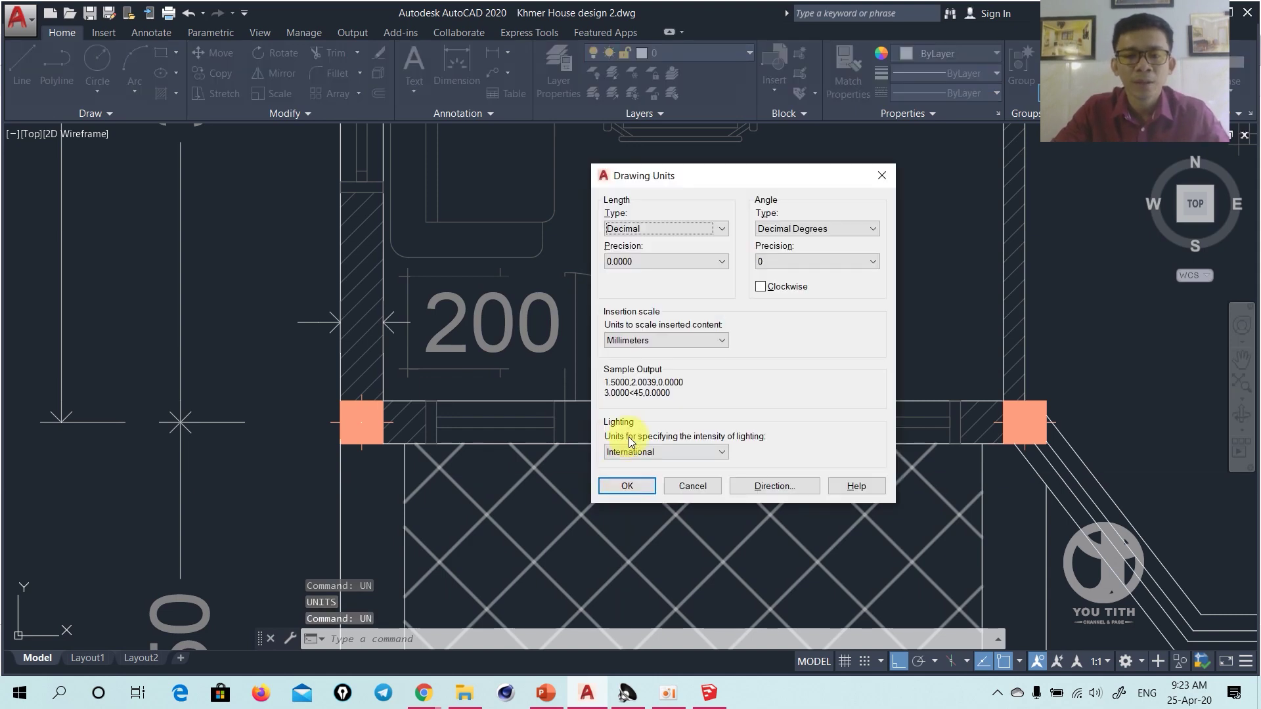
{"action": "left_click", "coordinate": [654, 340]}
{"action": "left_click", "coordinate": [641, 405]}
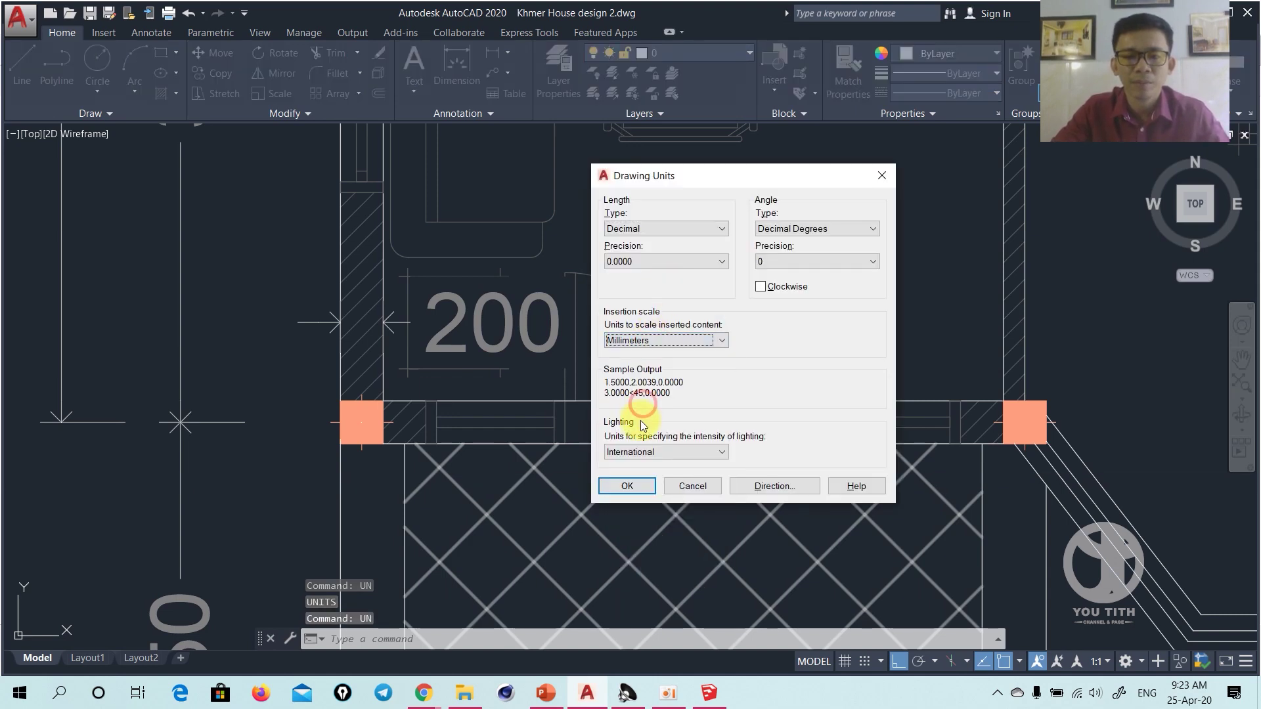
{"action": "left_click", "coordinate": [629, 487]}
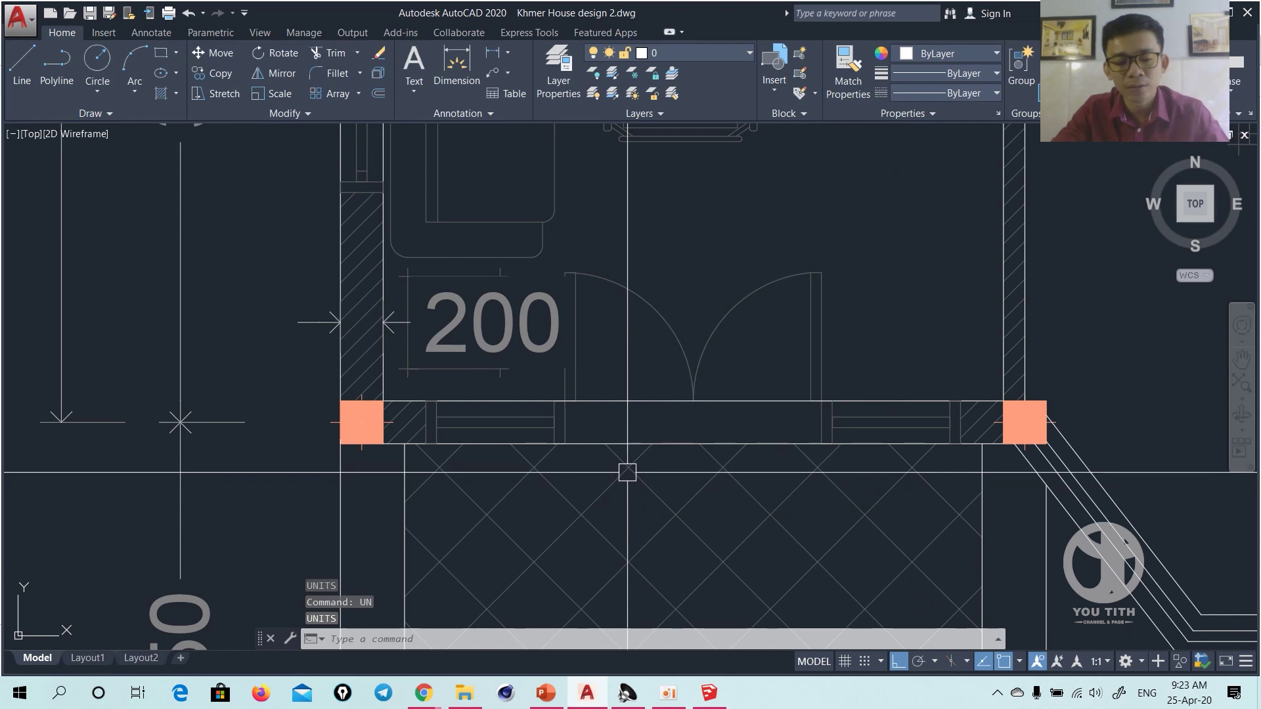
{"action": "left_click", "coordinate": [708, 692]}
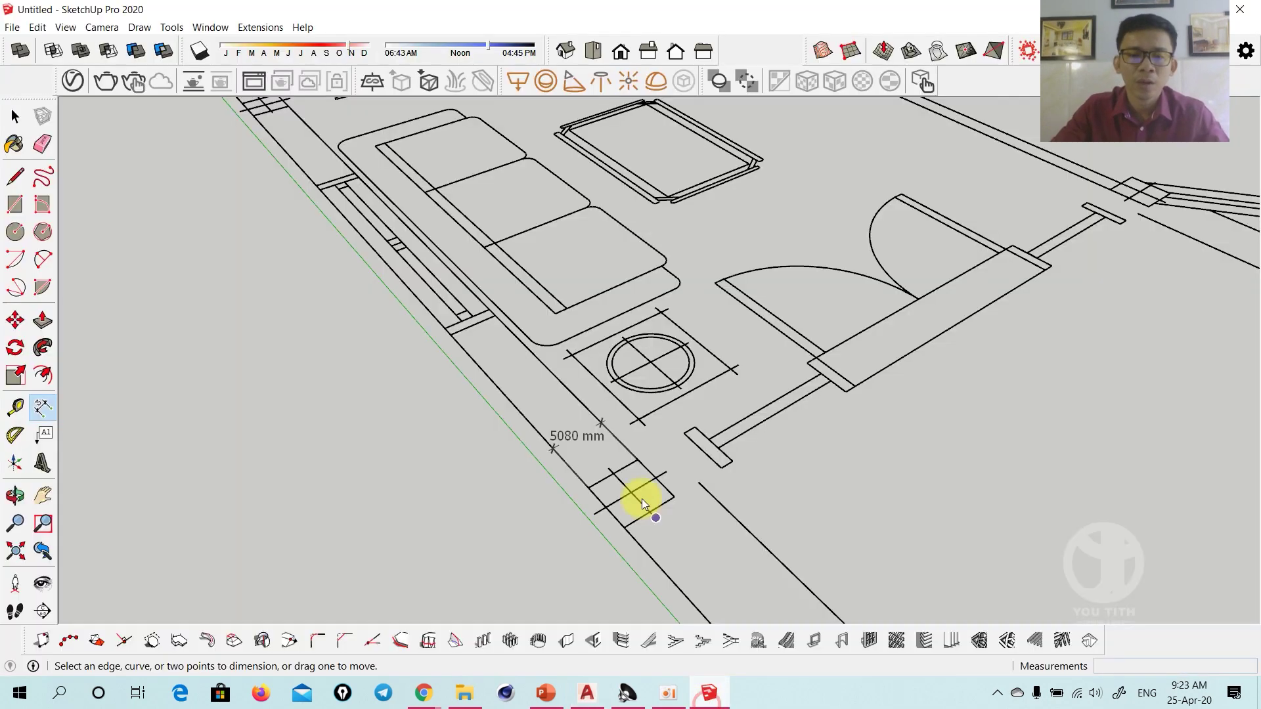
Start a new model from the Architectural Millimeter template without saving Untitled
{"action": "left_click", "coordinate": [11, 27]}
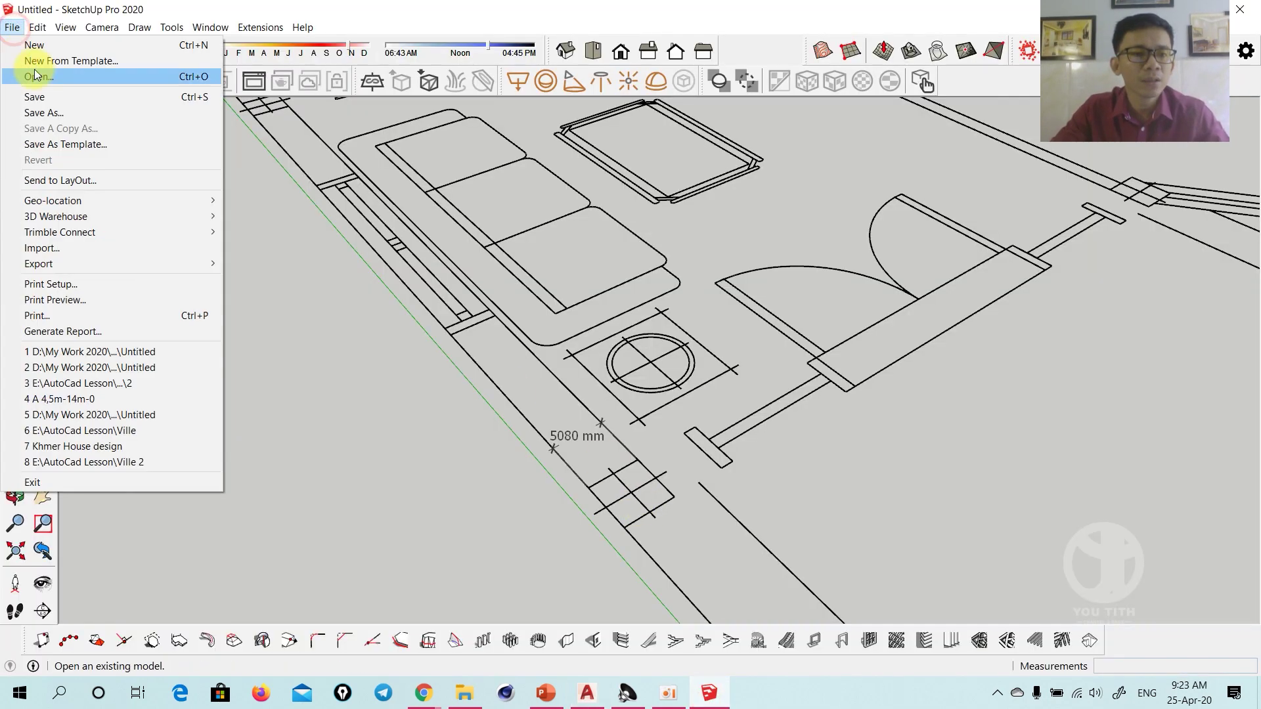
{"action": "left_click", "coordinate": [78, 65]}
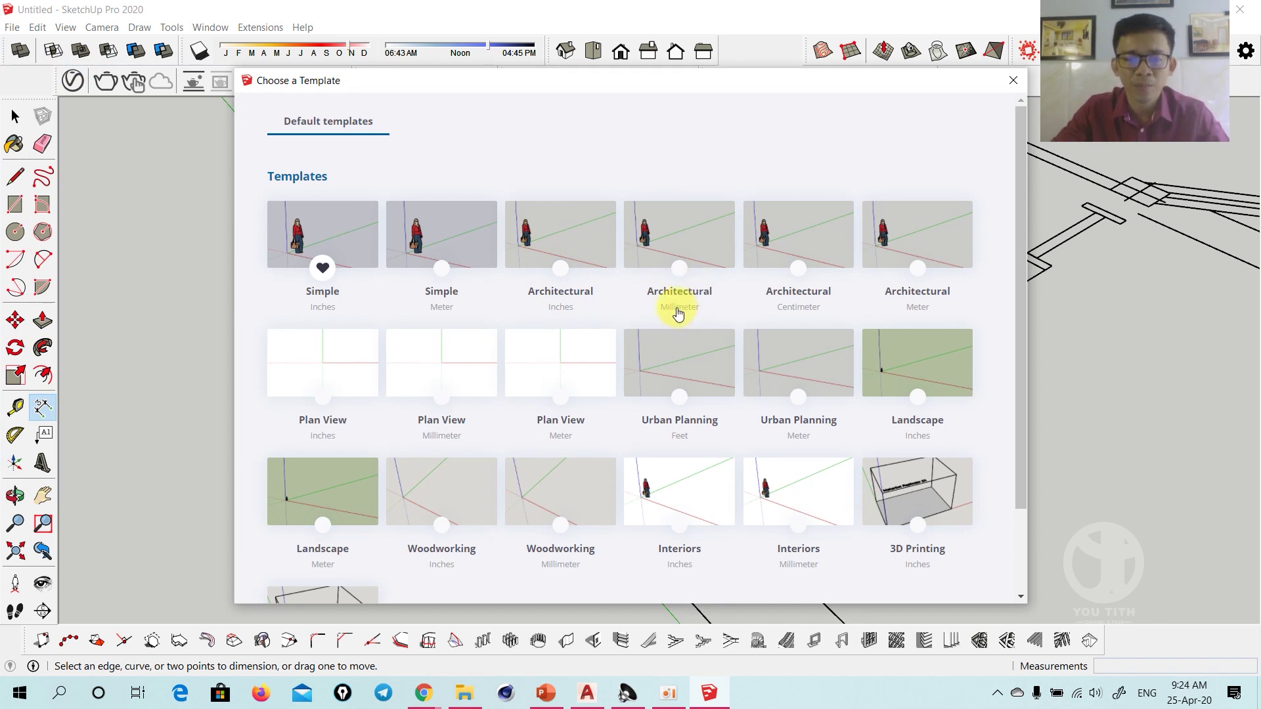
{"action": "left_click", "coordinate": [684, 230]}
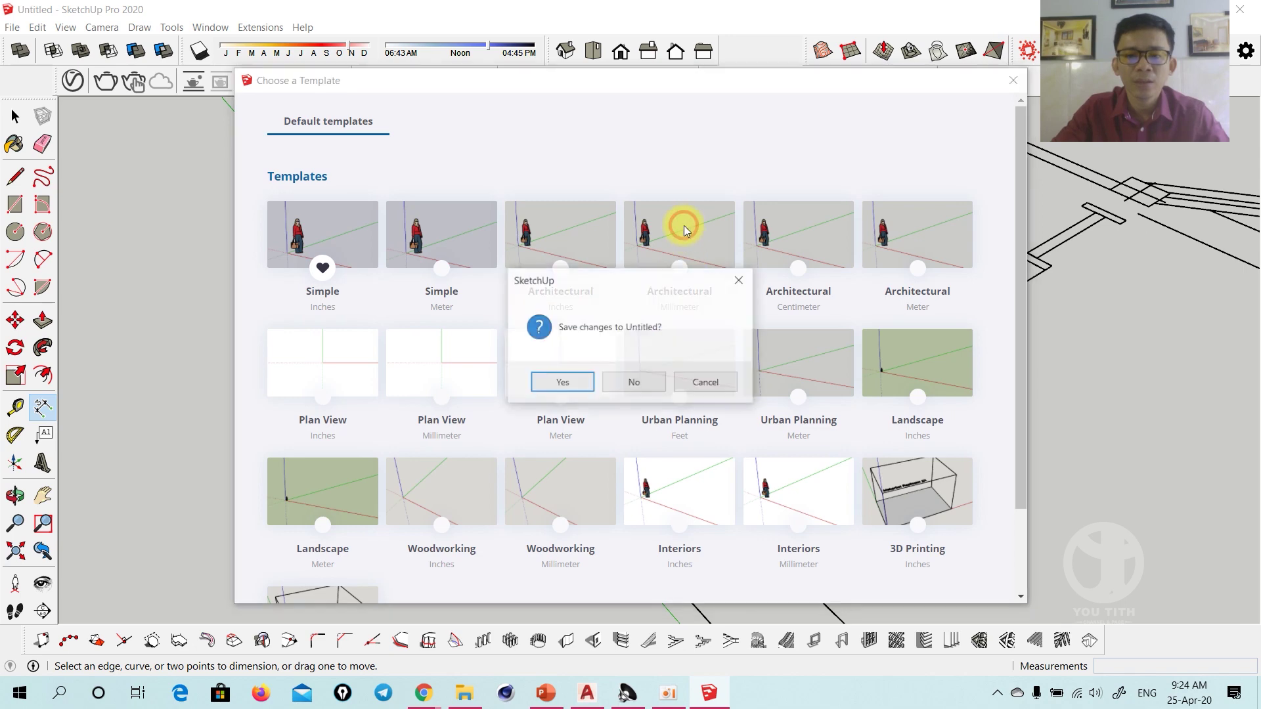
{"action": "left_click", "coordinate": [625, 385]}
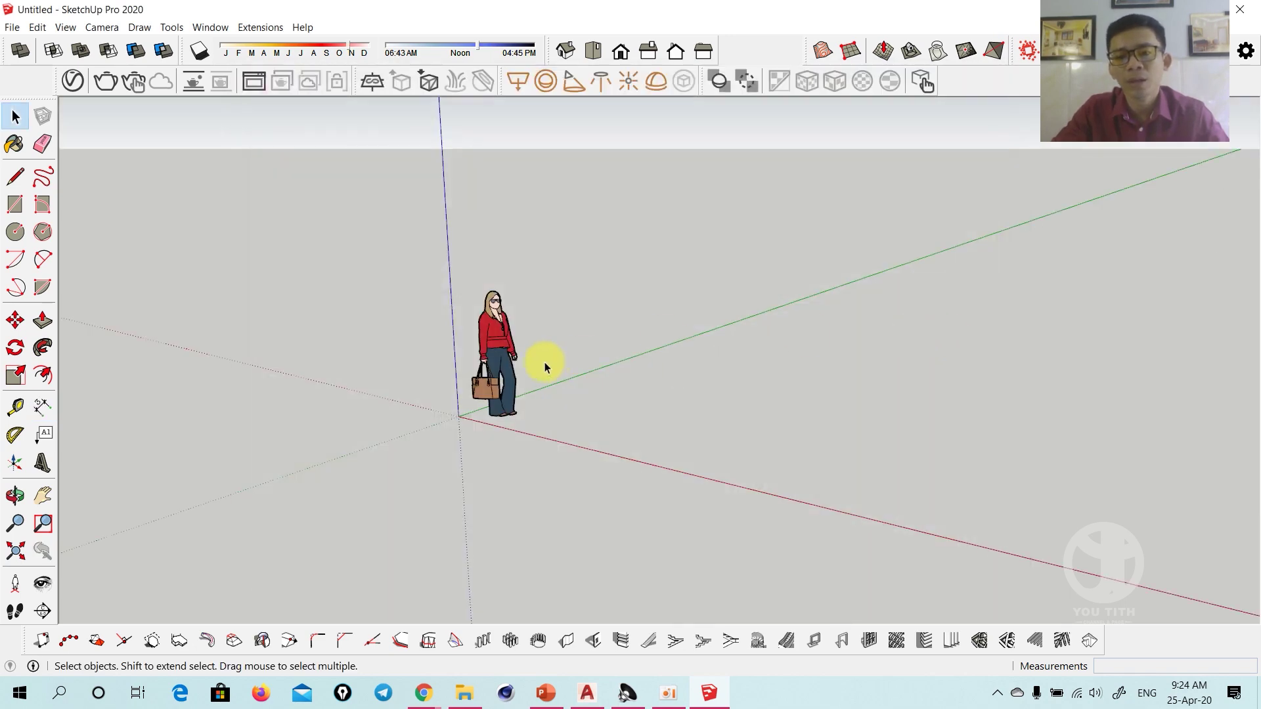
{"action": "middle_click_drag", "start_coordinate": [625, 366], "coordinate": [644, 360]}
{"action": "left_click", "coordinate": [620, 356]}
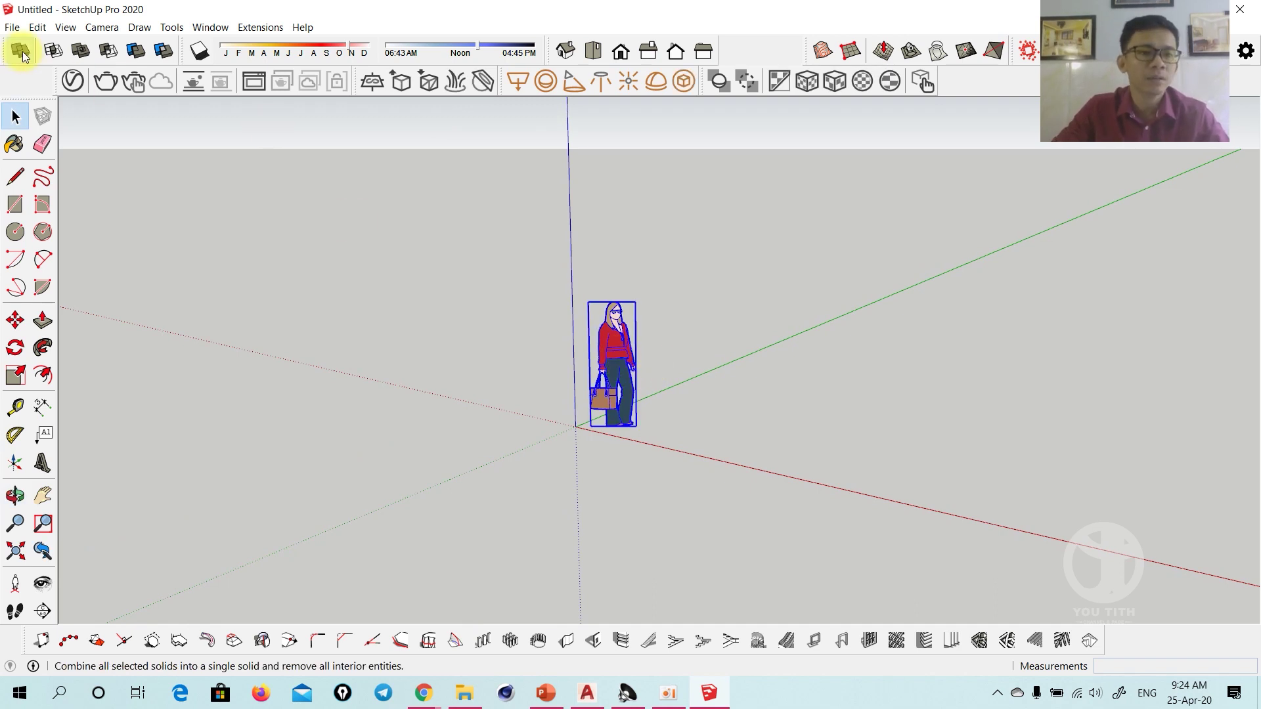
Import Khmer House design 2, close the summary, and orbit onto the floor plan
{"action": "left_click", "coordinate": [10, 28]}
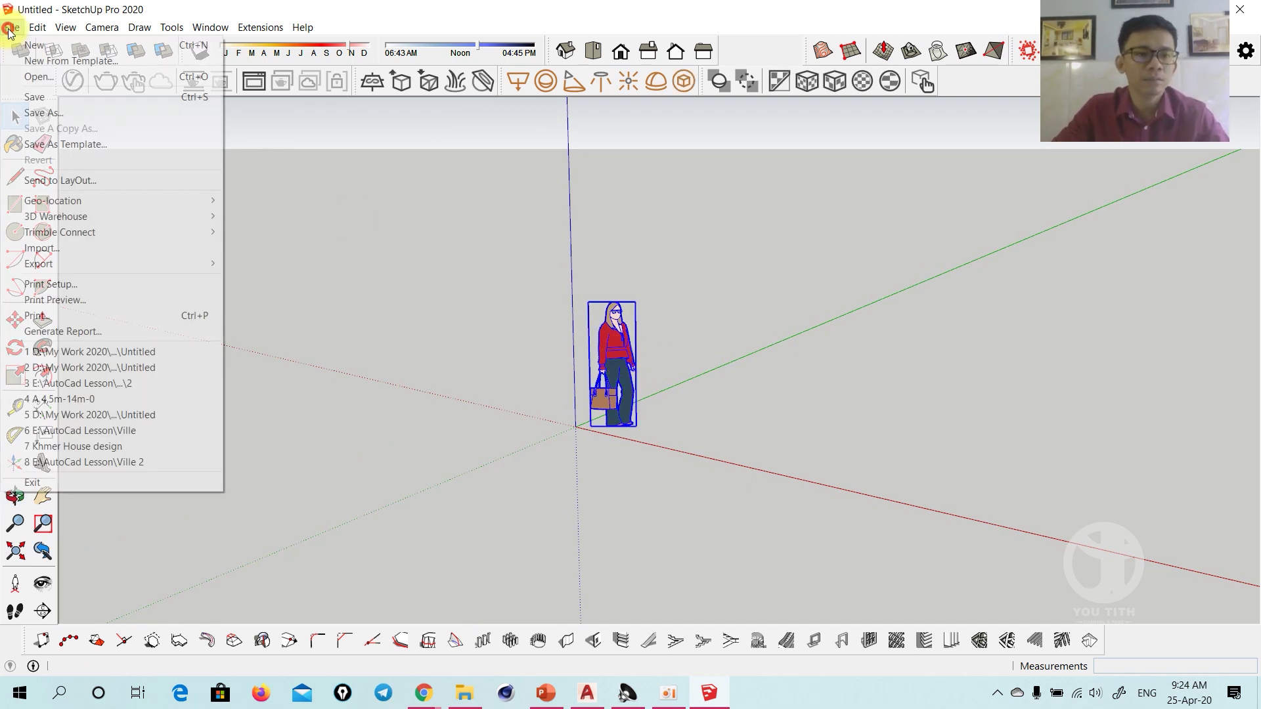
{"action": "left_click", "coordinate": [116, 242]}
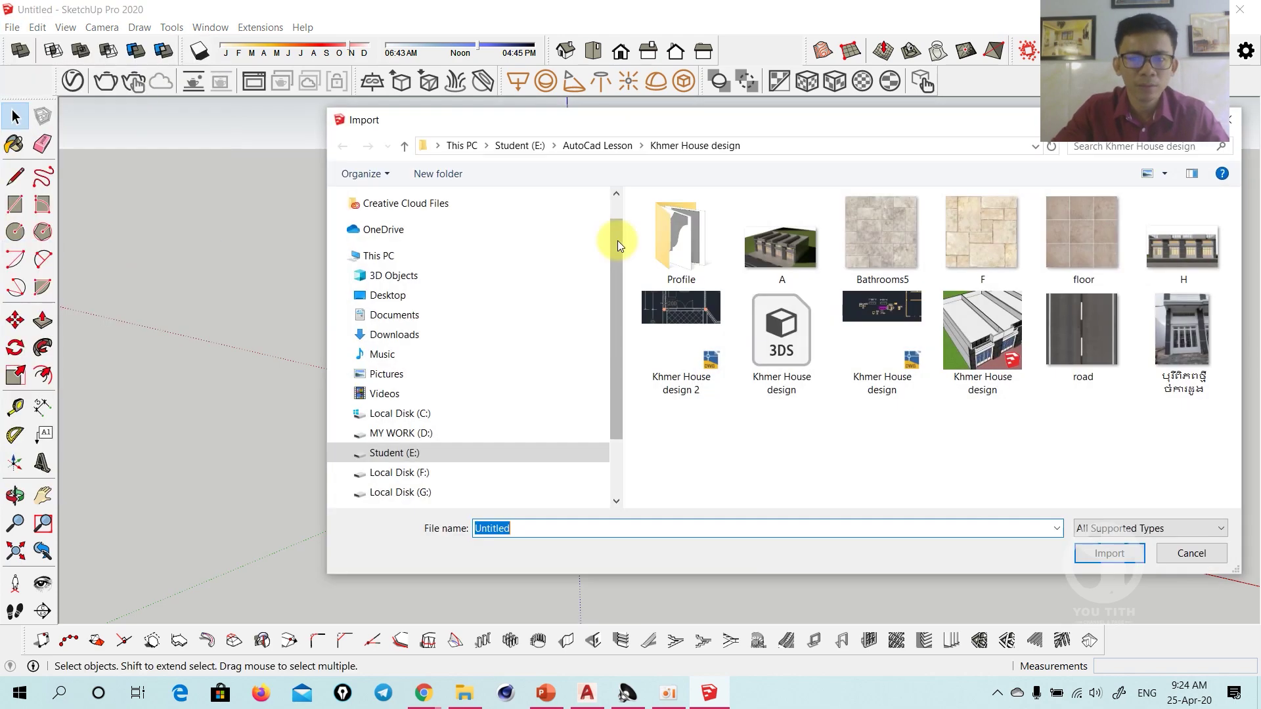
{"action": "left_click", "coordinate": [683, 334]}
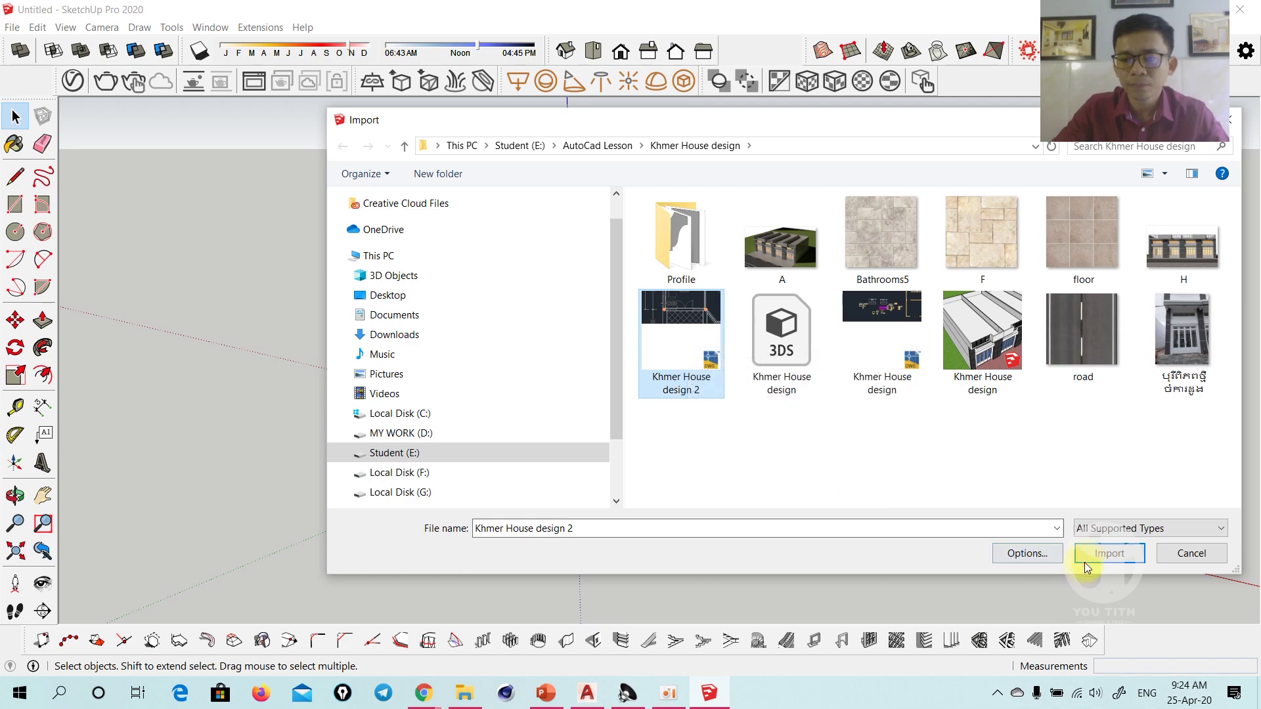
{"action": "left_click", "coordinate": [1099, 556]}
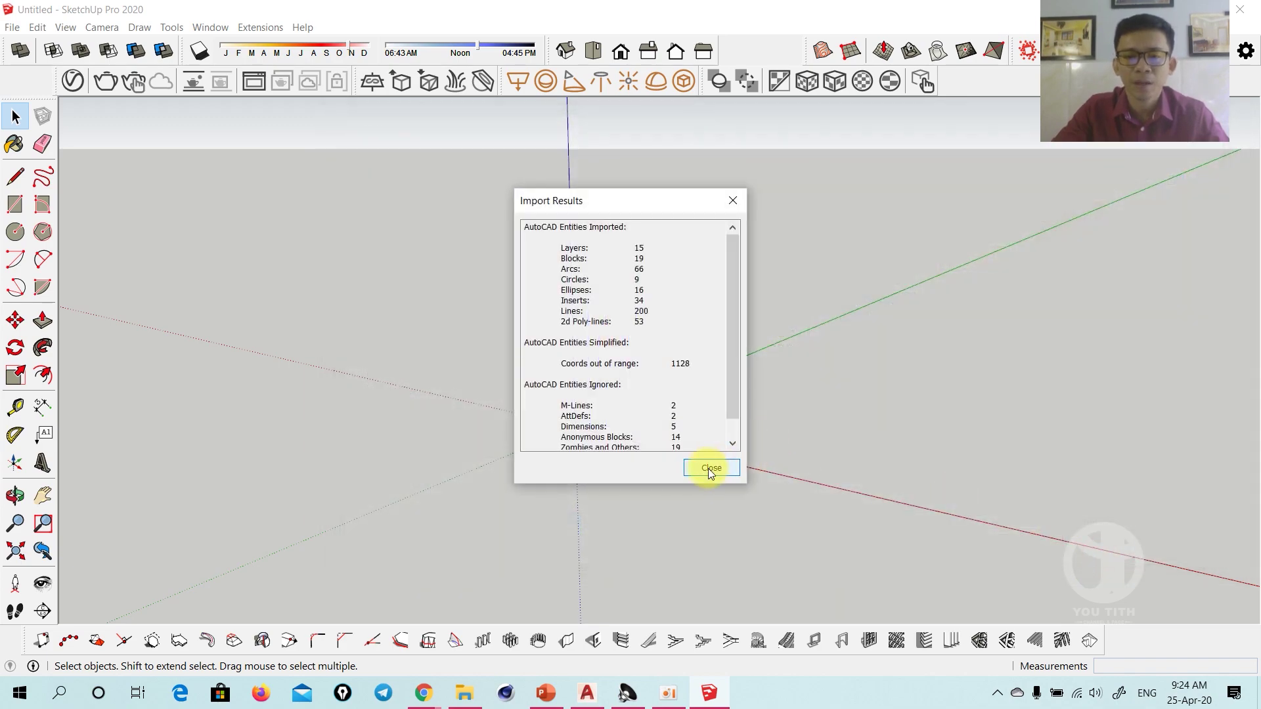
{"action": "left_click", "coordinate": [708, 468]}
{"action": "middle_click_drag", "start_coordinate": [684, 451], "coordinate": [673, 453]}
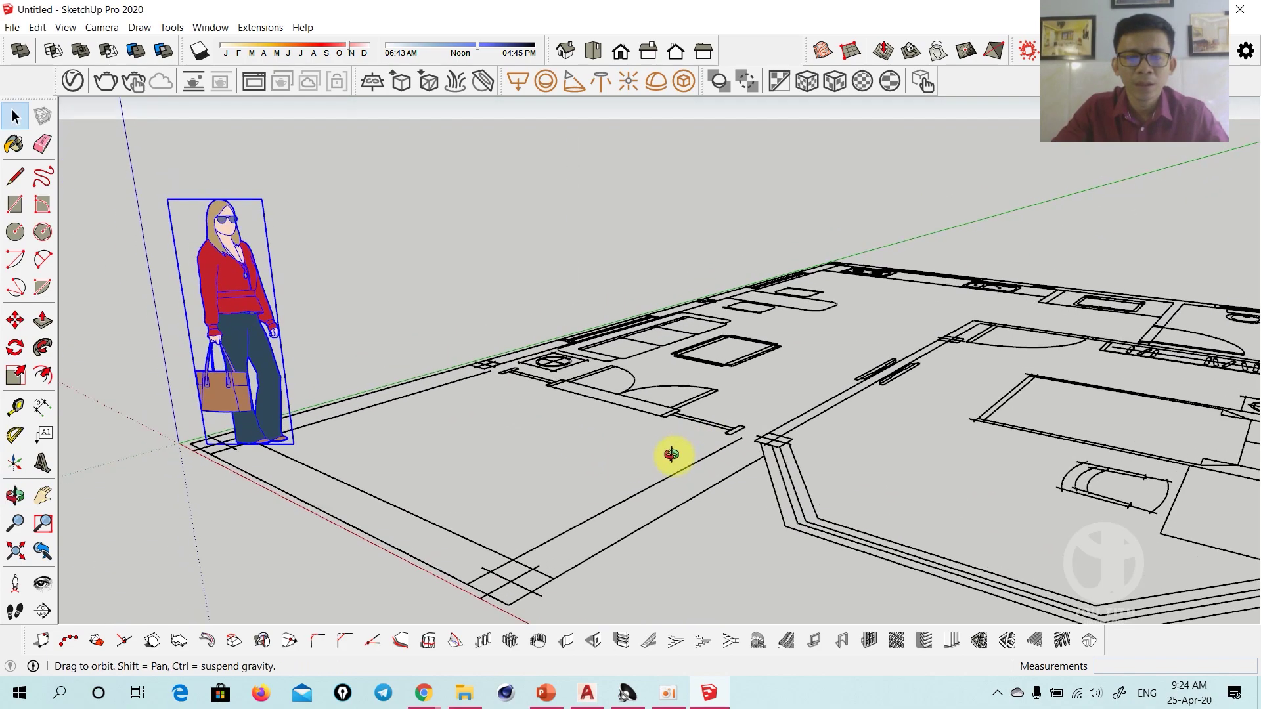
{"action": "scroll", "coordinate": [818, 455], "scroll_direction": "up", "scroll_amount": 5}
{"action": "middle_click_drag", "start_coordinate": [818, 455], "coordinate": [554, 444]}
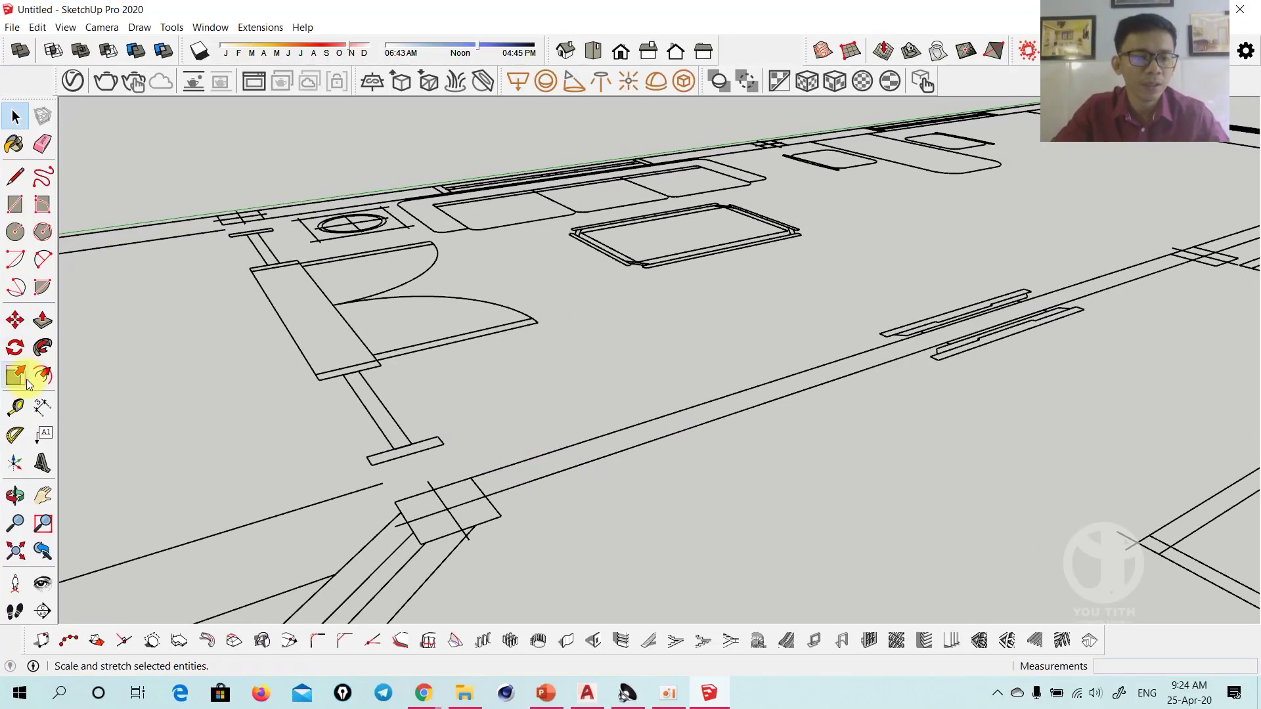
Dimension the corner wall thickness, which reads 200 mm
{"action": "left_click", "coordinate": [40, 409]}
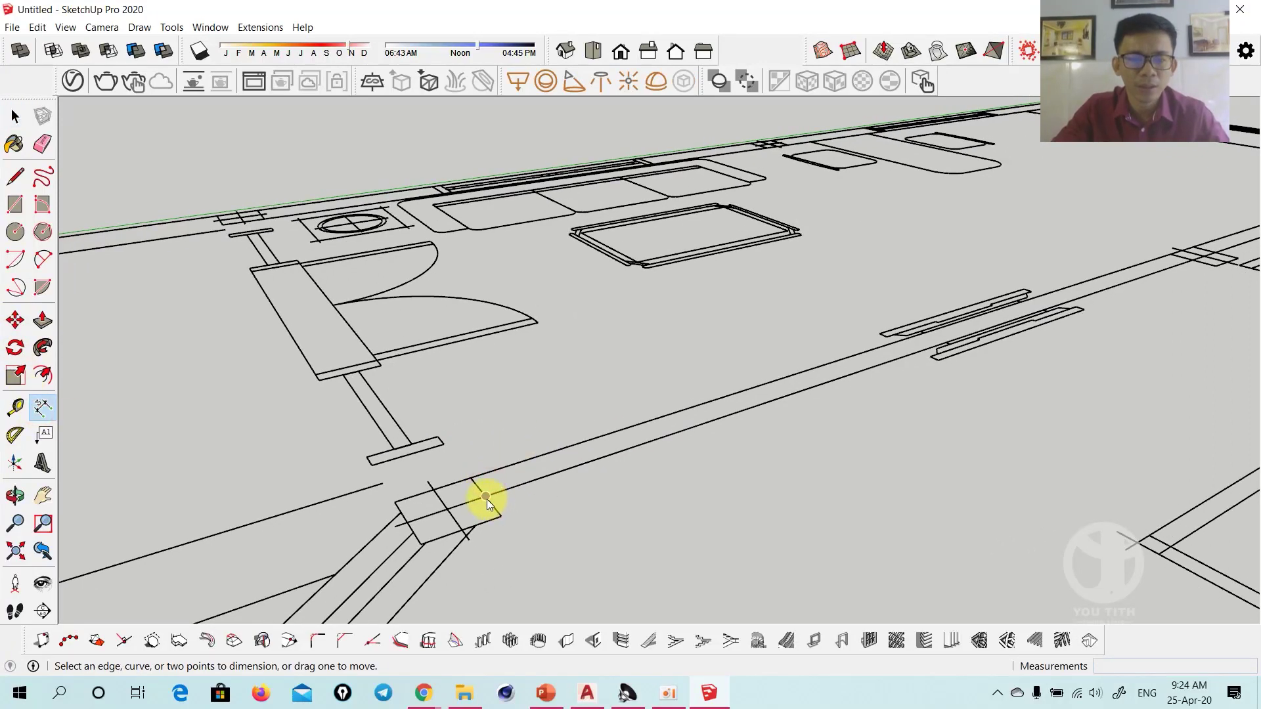
{"action": "left_click", "coordinate": [501, 519]}
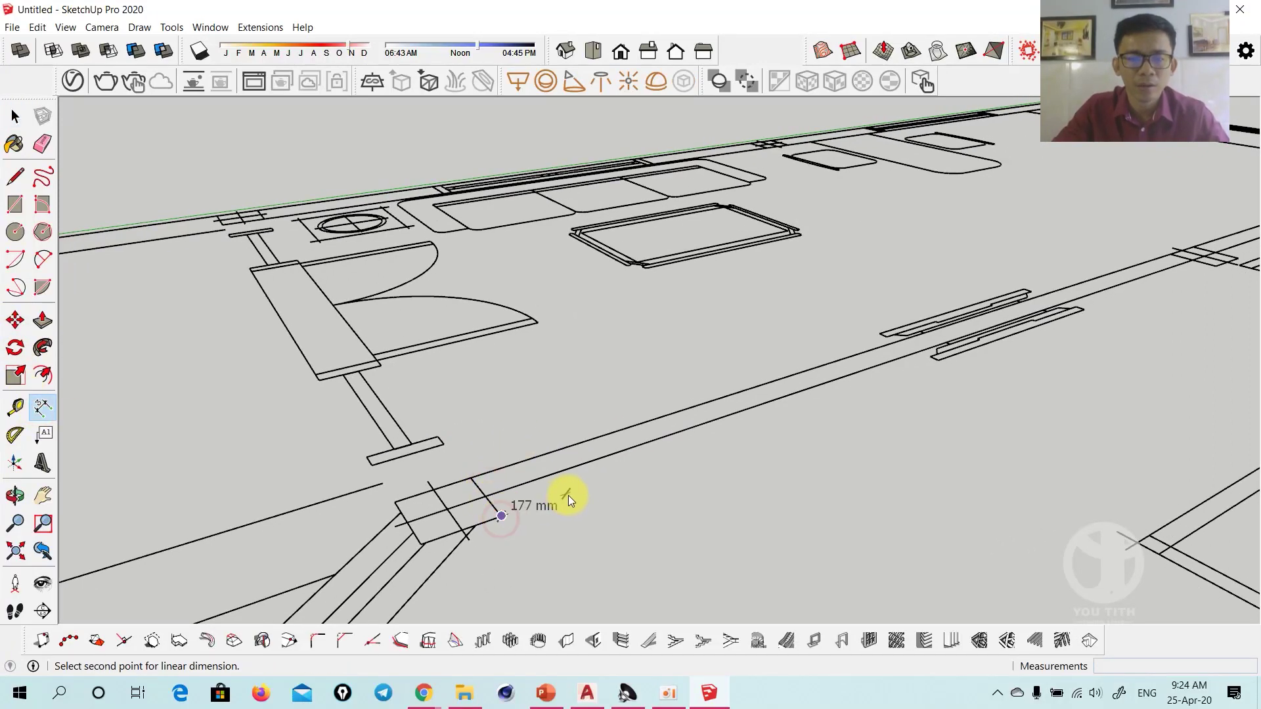
{"action": "left_click", "coordinate": [471, 478]}
{"action": "left_click", "coordinate": [545, 465]}
Move the 200 mm dimension to a new offset and return to Select
{"action": "scroll", "coordinate": [552, 466], "scroll_direction": "up", "scroll_amount": 3}
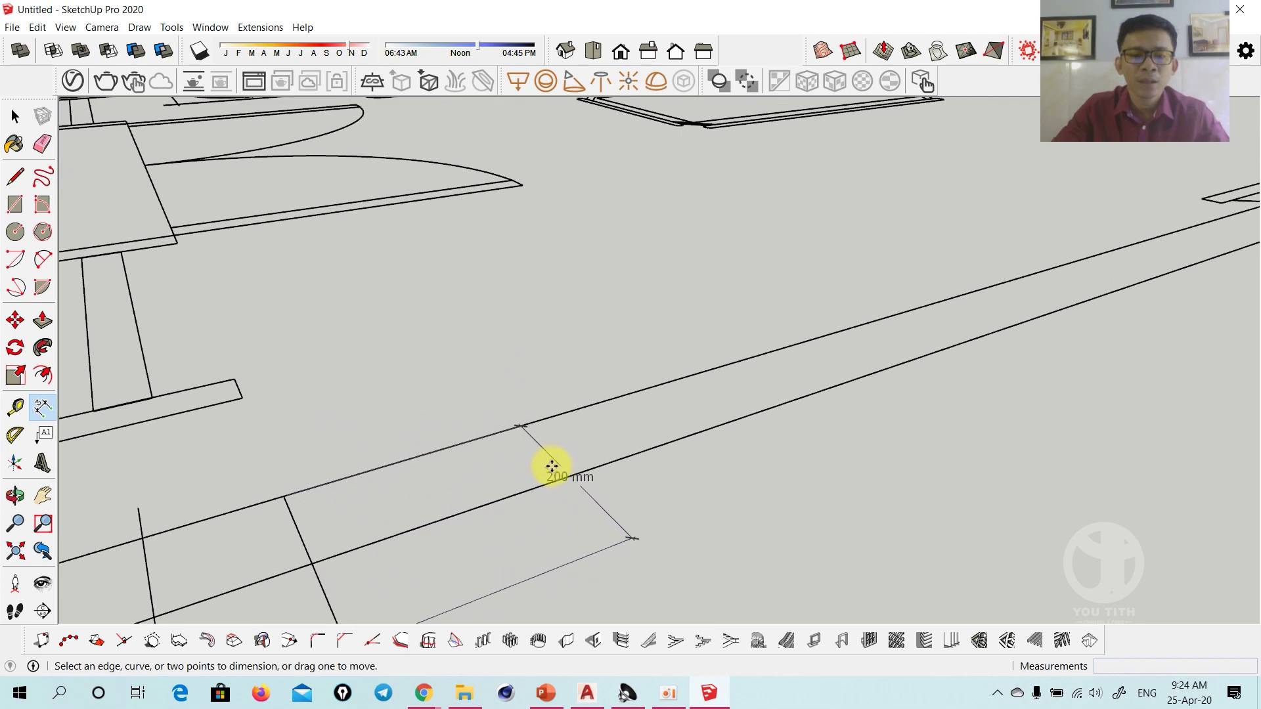
{"action": "scroll", "coordinate": [550, 434], "scroll_direction": "down", "scroll_amount": 3}
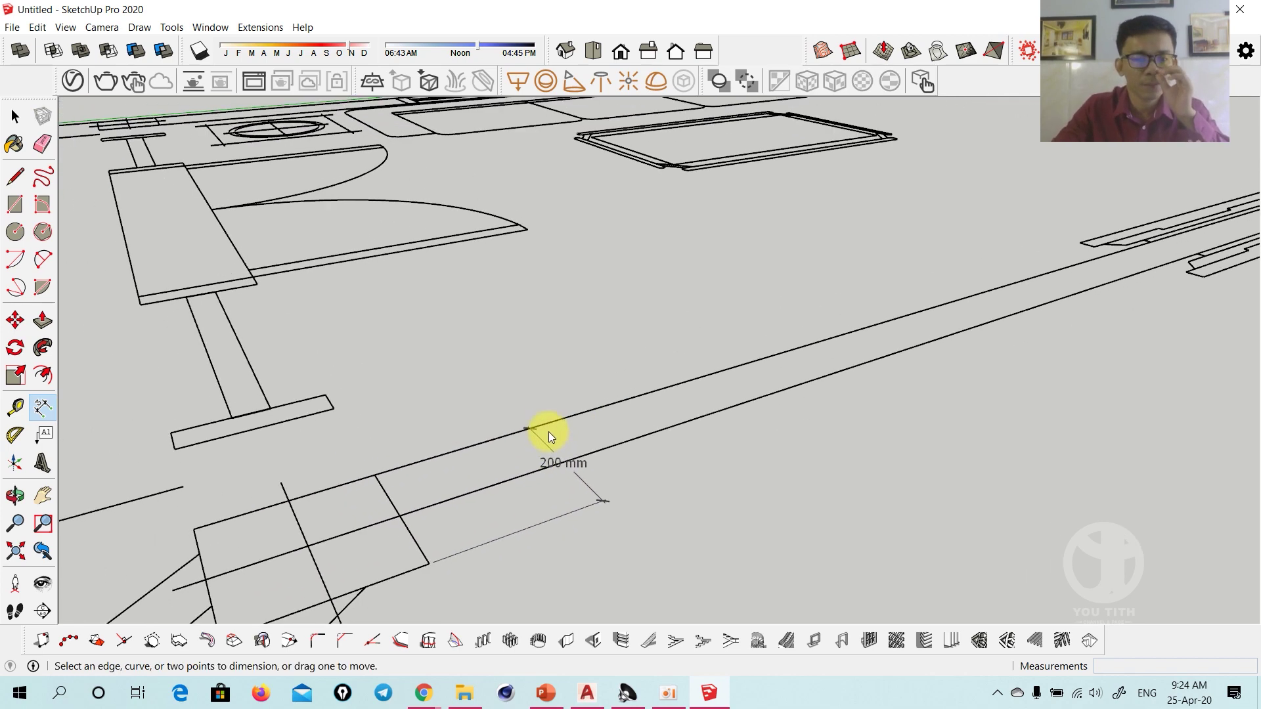
{"action": "scroll", "coordinate": [549, 431], "scroll_direction": "down", "scroll_amount": 2}
{"action": "middle_click_drag", "start_coordinate": [506, 426], "coordinate": [568, 404], "text": "shift"}
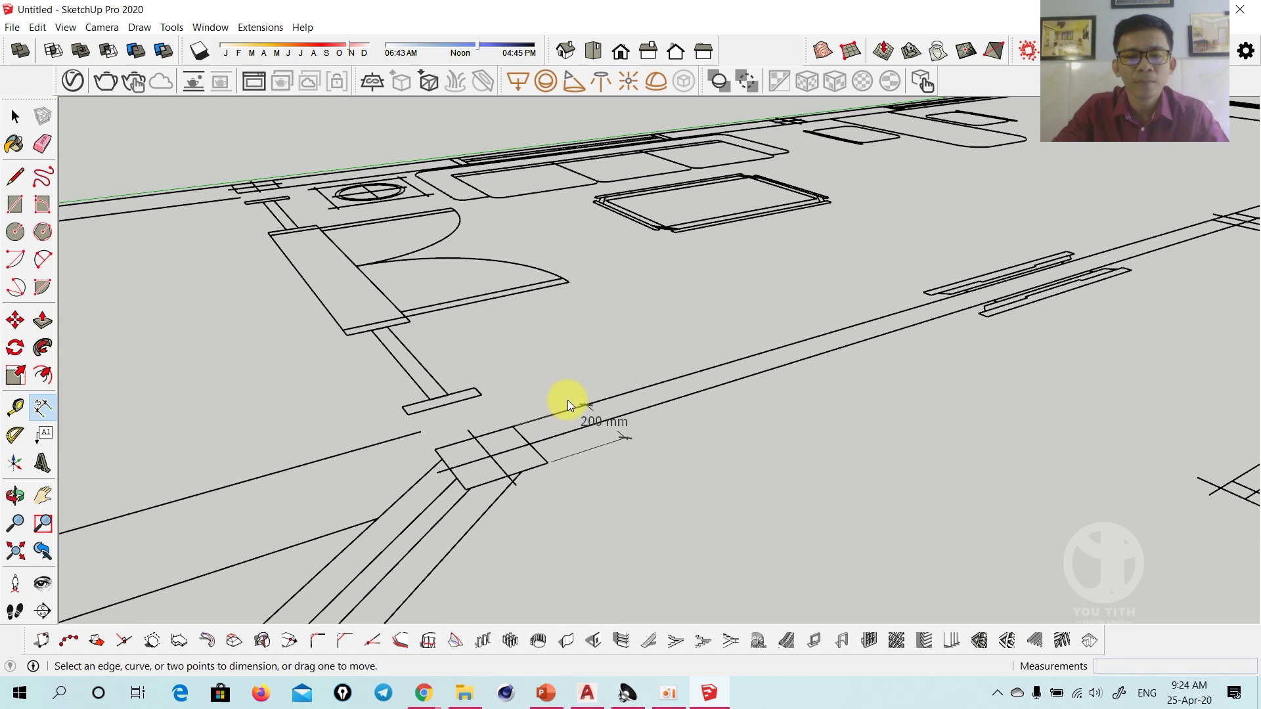
{"action": "left_click", "coordinate": [613, 436]}
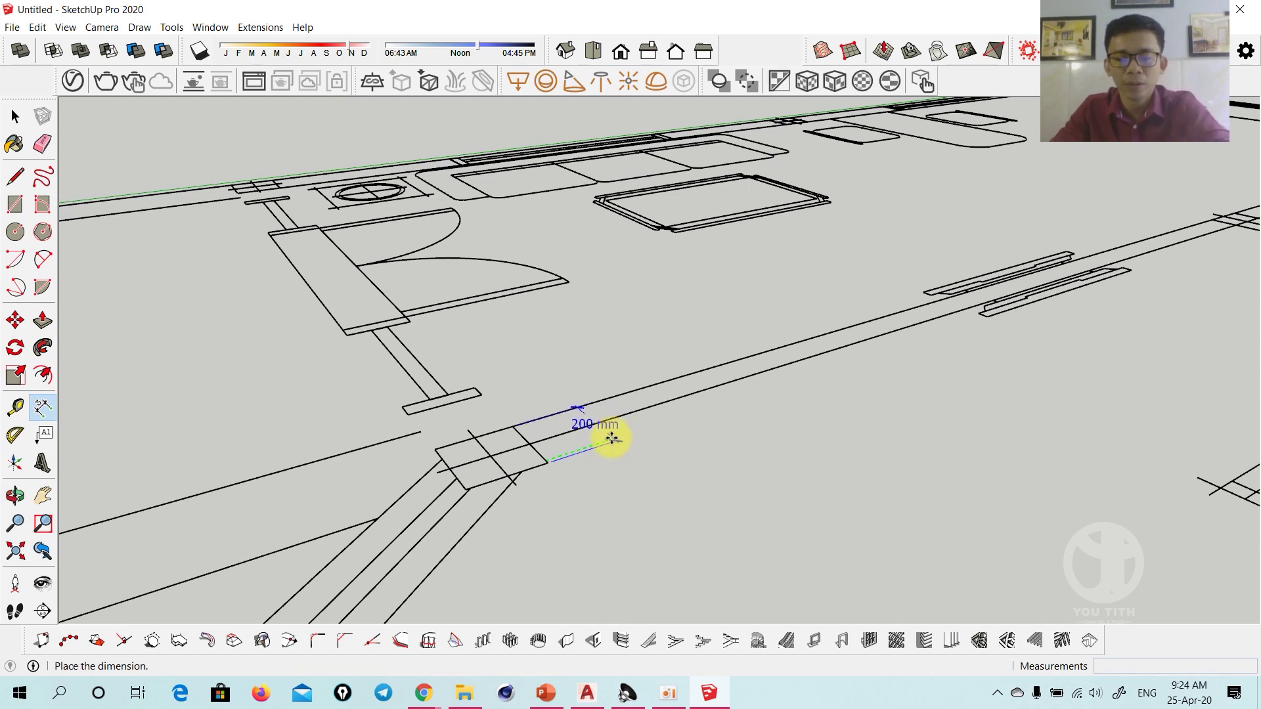
{"action": "left_click", "coordinate": [613, 437]}
{"action": "key", "text": "space"}
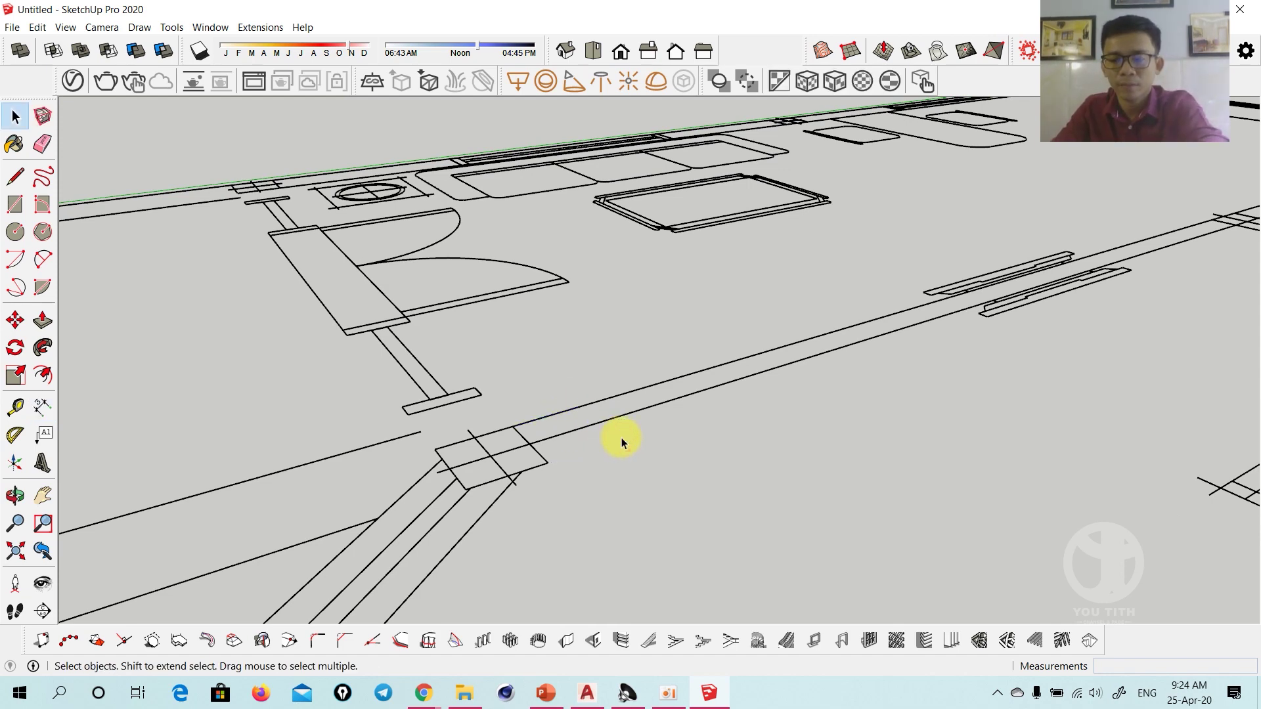
{"action": "scroll", "coordinate": [621, 438], "scroll_direction": "down", "scroll_amount": 5}
{"action": "scroll", "coordinate": [344, 357], "scroll_direction": "down", "scroll_amount": 3}
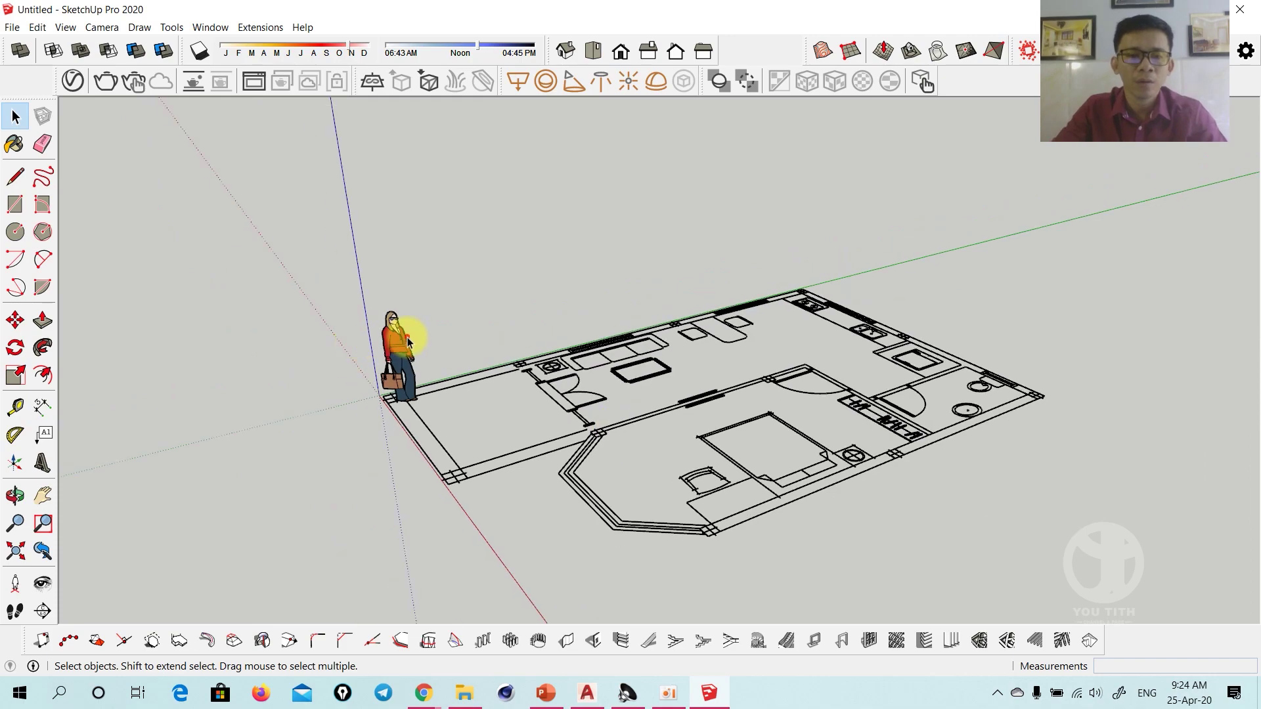
Delete the scale figure from the model
{"action": "left_click", "coordinate": [407, 338]}
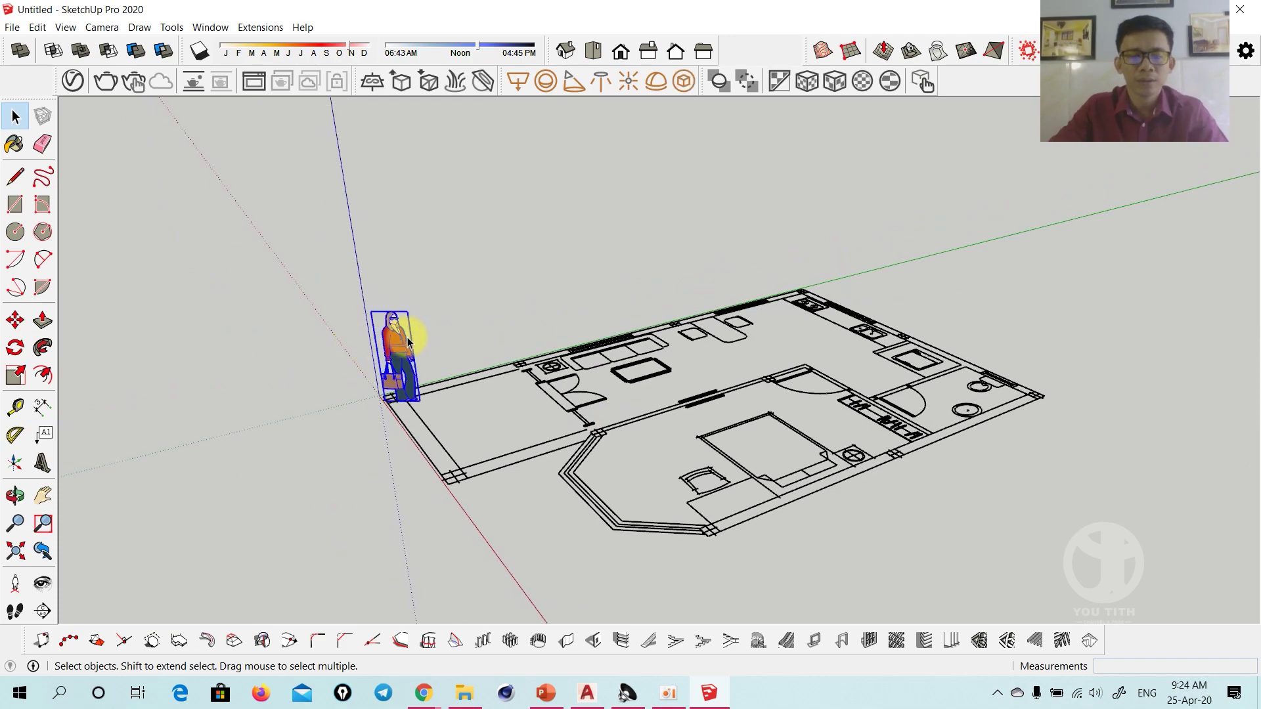
{"action": "key", "text": "Delete"}
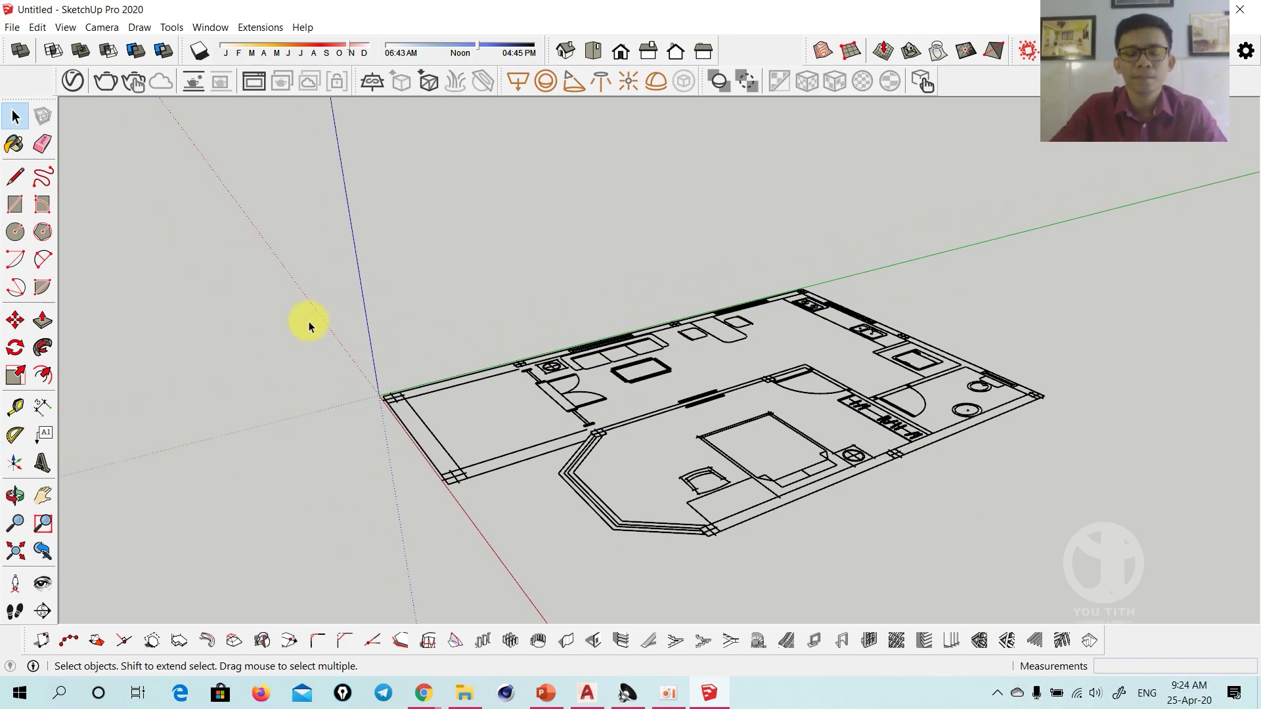
{"action": "mouse_move", "coordinate": [309, 321]}
{"action": "middle_mouse_down"}
{"action": "mouse_move", "coordinate": [683, 380]}
{"action": "mouse_move", "coordinate": [416, 414]}
{"action": "mouse_move", "coordinate": [721, 440]}
{"action": "mouse_move", "coordinate": [599, 414]}
{"action": "middle_mouse_up"}
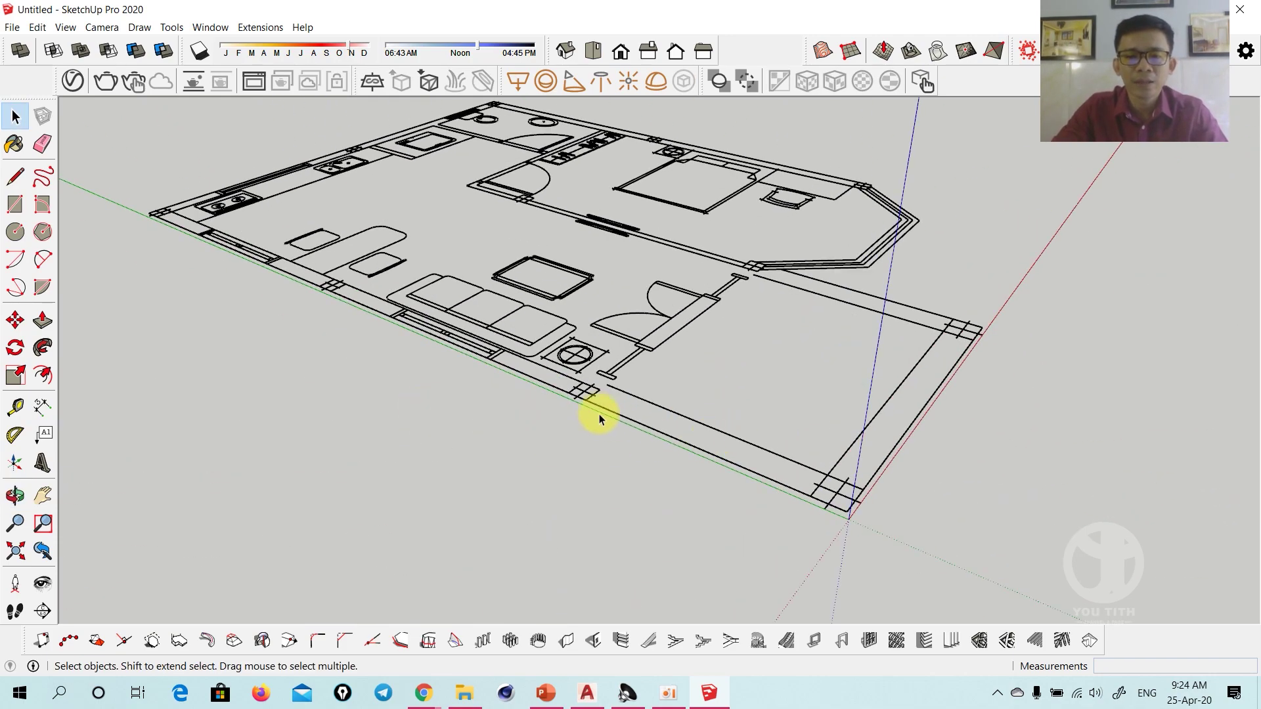
Move the imported floor plan so its corner sits on the axes origin
{"action": "triple_click", "coordinate": [598, 414]}
{"action": "key", "text": "m"}
{"action": "scroll", "coordinate": [590, 403], "scroll_direction": "up", "scroll_amount": 3}
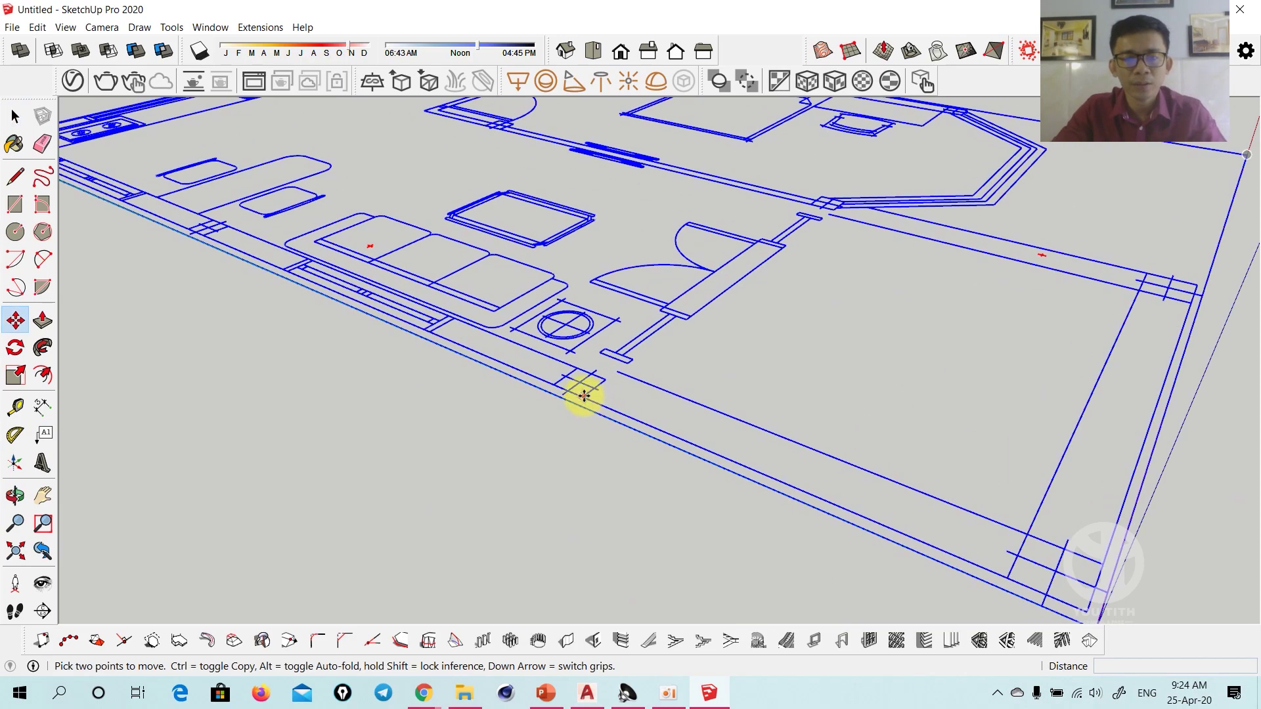
{"action": "left_click", "coordinate": [584, 396]}
{"action": "scroll", "coordinate": [624, 402], "scroll_direction": "down", "scroll_amount": 3}
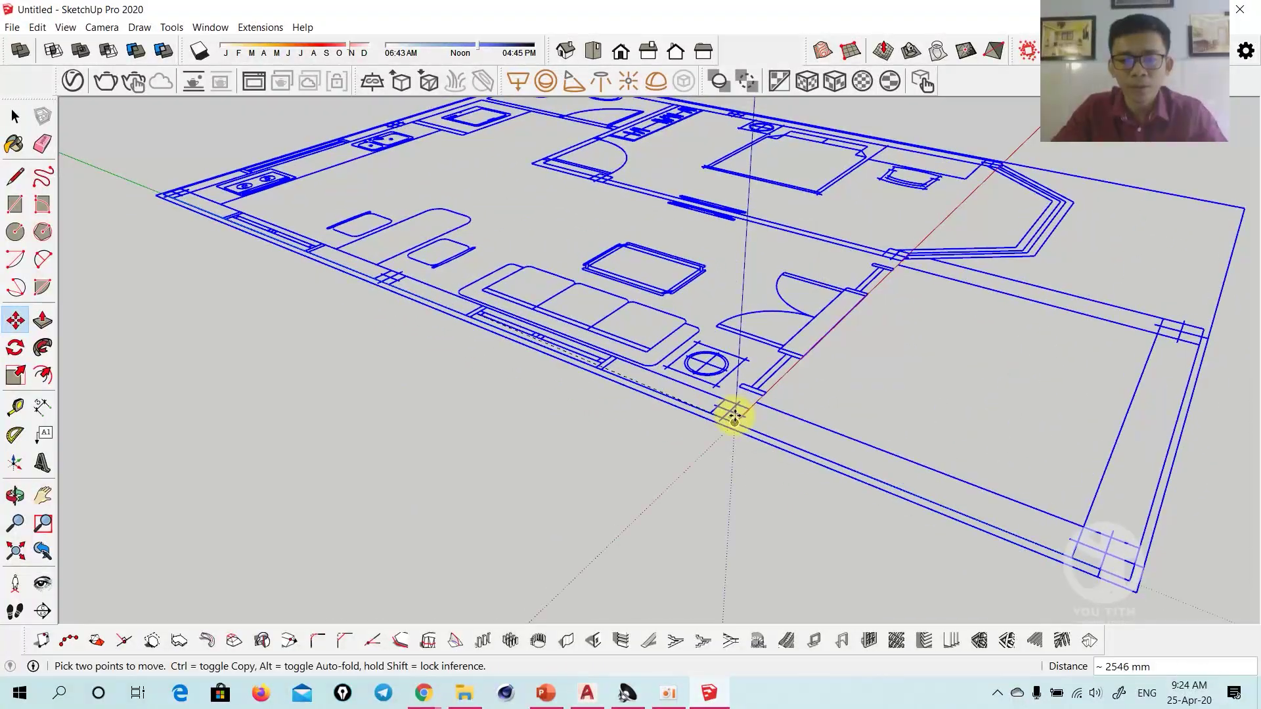
{"action": "left_click", "coordinate": [734, 415]}
{"action": "key", "text": "space"}
{"action": "scroll", "coordinate": [778, 392], "scroll_direction": "down", "scroll_amount": 3}
{"action": "left_click", "coordinate": [825, 369]}
{"action": "mouse_move", "coordinate": [824, 369]}
{"action": "middle_mouse_down"}
{"action": "mouse_move", "coordinate": [444, 425]}
{"action": "mouse_move", "coordinate": [673, 322]}
{"action": "mouse_move", "coordinate": [996, 397]}
{"action": "mouse_move", "coordinate": [1100, 436]}
{"action": "mouse_move", "coordinate": [405, 419]}
{"action": "mouse_move", "coordinate": [574, 428]}
{"action": "middle_mouse_up"}
Select everything in the model and orbit to a steeper view of the plan
{"action": "key", "text": "ctrl+a"}
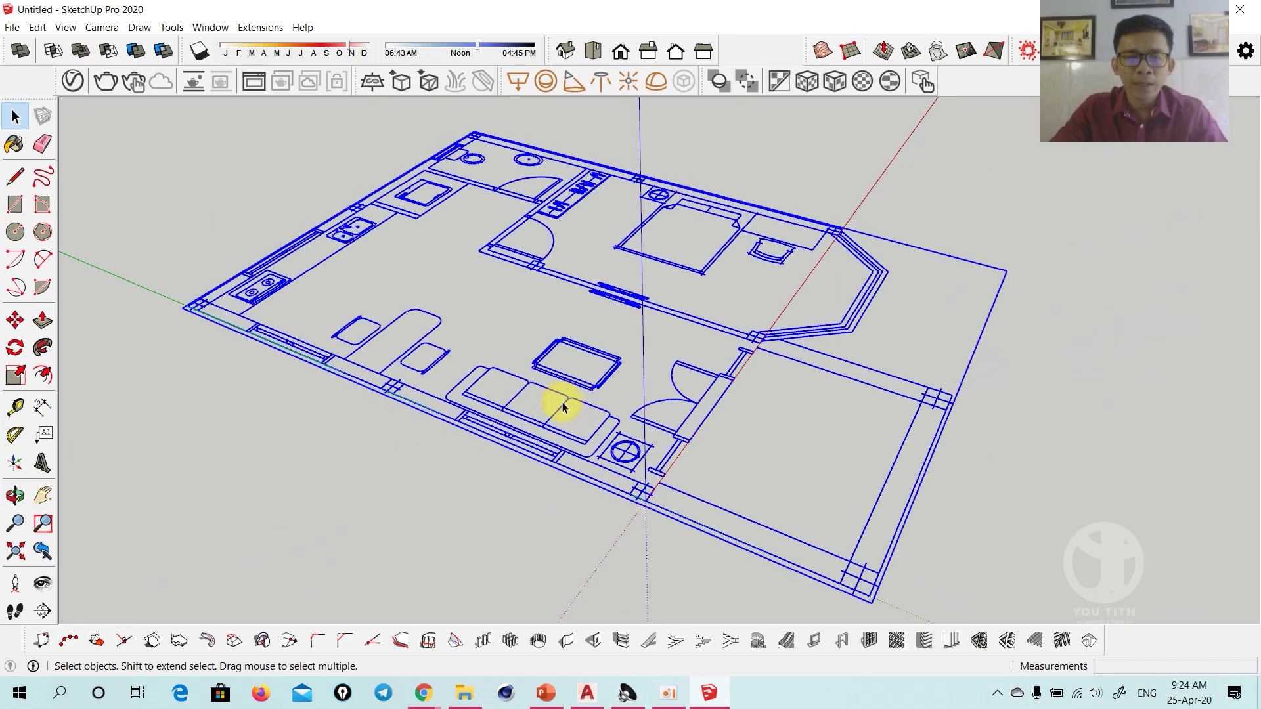
{"action": "scroll", "coordinate": [568, 407], "scroll_direction": "down", "scroll_amount": 3}
{"action": "scroll", "coordinate": [614, 427], "scroll_direction": "up", "scroll_amount": 3}
{"action": "mouse_move", "coordinate": [625, 422]}
{"action": "middle_mouse_down"}
{"action": "mouse_move", "coordinate": [670, 431]}
{"action": "mouse_move", "coordinate": [563, 422]}
{"action": "middle_mouse_up"}
Lock the selected floor plan from its right-click menu
{"action": "right_click", "coordinate": [543, 425]}
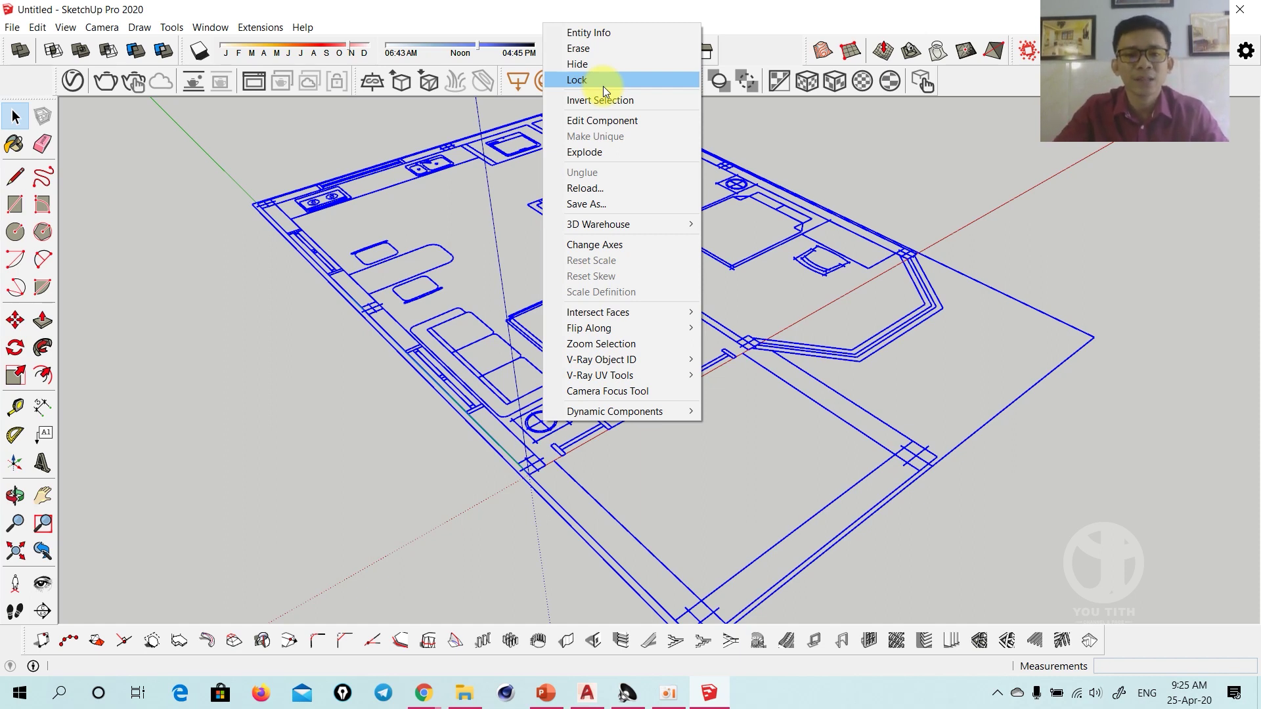
{"action": "left_click", "coordinate": [602, 80]}
{"action": "left_click", "coordinate": [940, 217]}
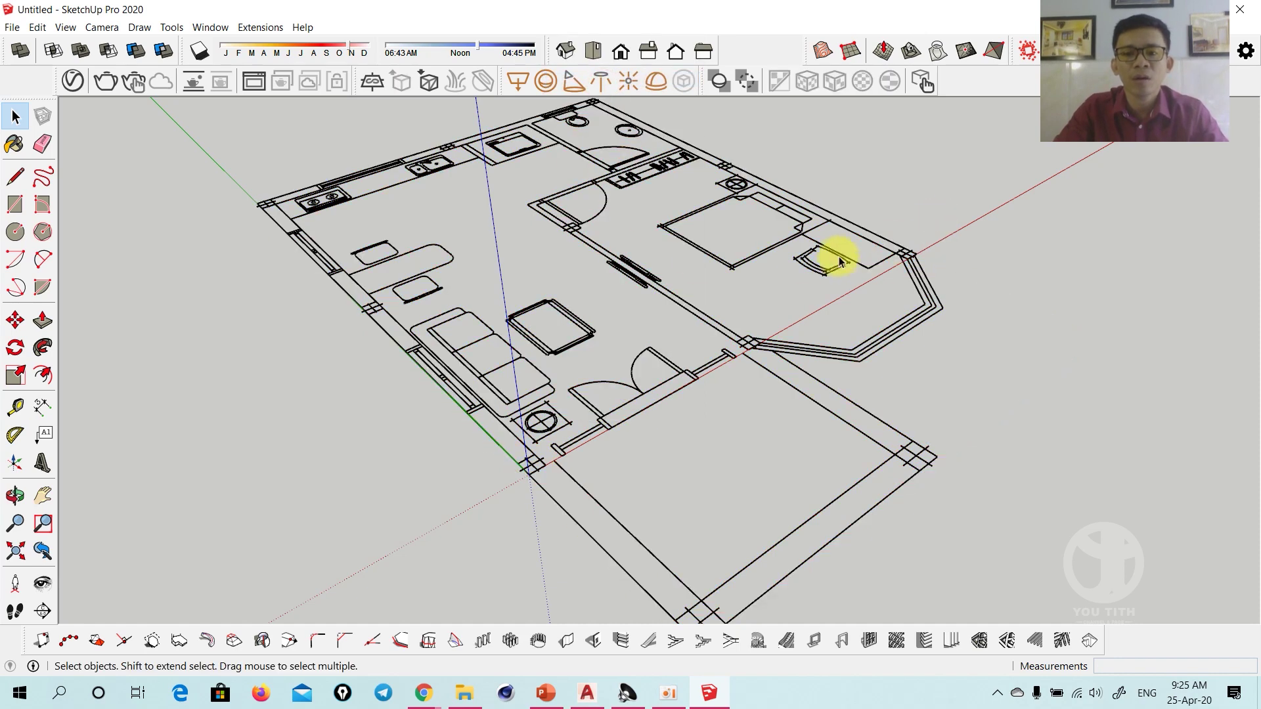
{"action": "left_click", "coordinate": [839, 261]}
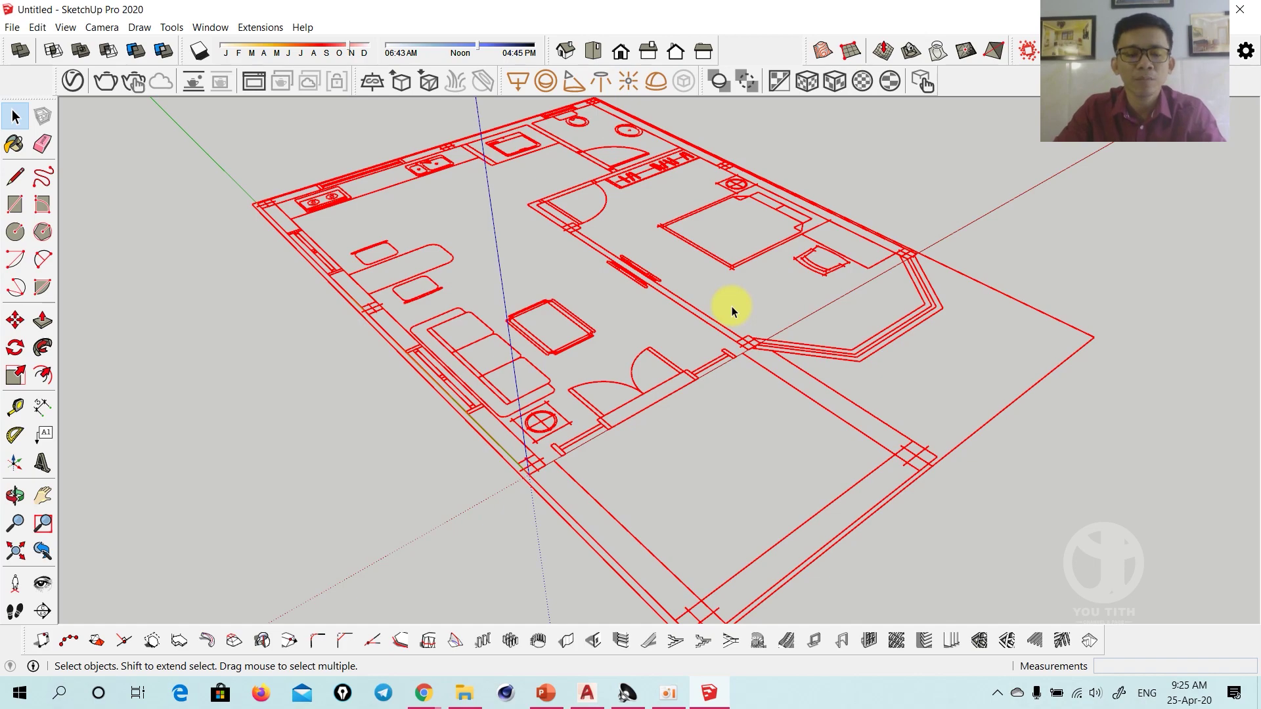
Test the lock with the Eraser, then orbit around the locked plan
{"action": "left_click", "coordinate": [42, 143]}
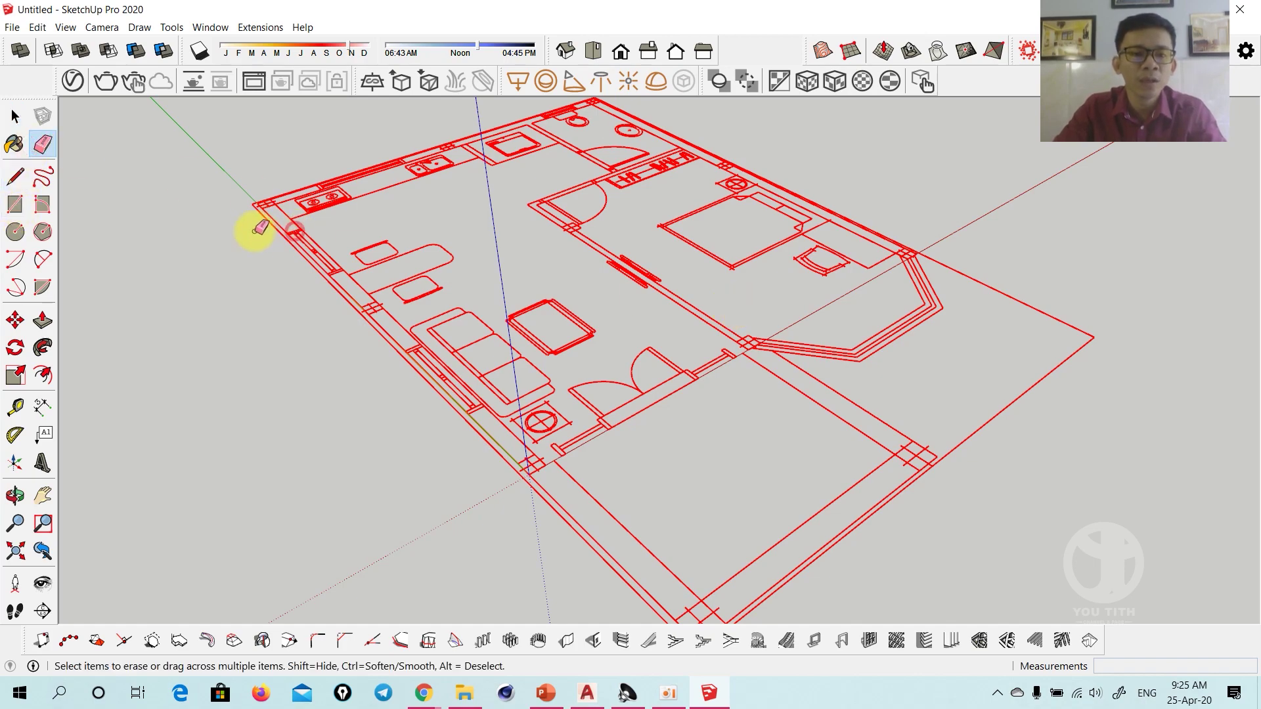
{"action": "key", "text": "space"}
{"action": "left_click", "coordinate": [281, 140]}
{"action": "mouse_move", "coordinate": [281, 140]}
{"action": "middle_mouse_down"}
{"action": "mouse_move", "coordinate": [478, 289]}
{"action": "mouse_move", "coordinate": [700, 335]}
{"action": "mouse_move", "coordinate": [375, 289]}
{"action": "mouse_move", "coordinate": [467, 302]}
{"action": "middle_mouse_up"}
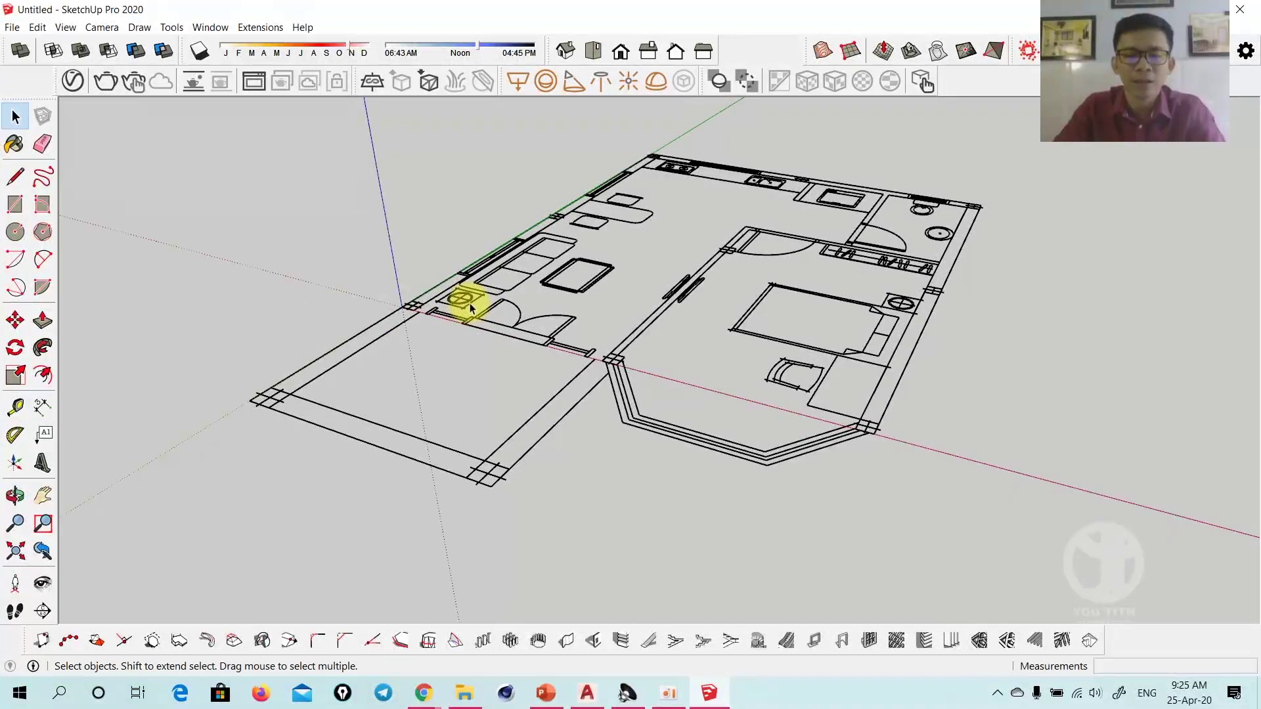
{"action": "mouse_move", "coordinate": [543, 324]}
{"action": "middle_mouse_down"}
{"action": "mouse_move", "coordinate": [690, 368]}
{"action": "mouse_move", "coordinate": [521, 402]}
{"action": "mouse_move", "coordinate": [717, 378]}
{"action": "middle_mouse_up"}
Confirm AutoCAD's Drawing Units insertion scale is Millimeters, then return to SketchUp
{"action": "left_click", "coordinate": [587, 692]}
{"action": "type", "text": "UN"}
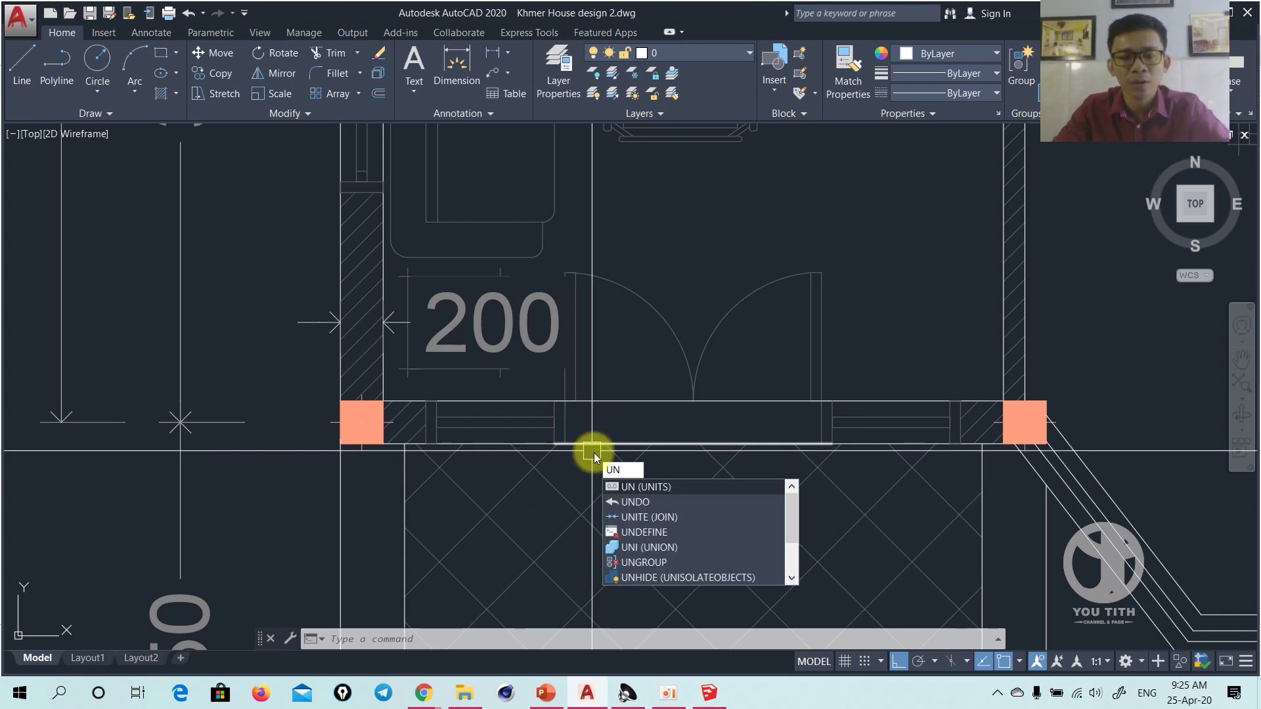
{"action": "left_click", "coordinate": [651, 491]}
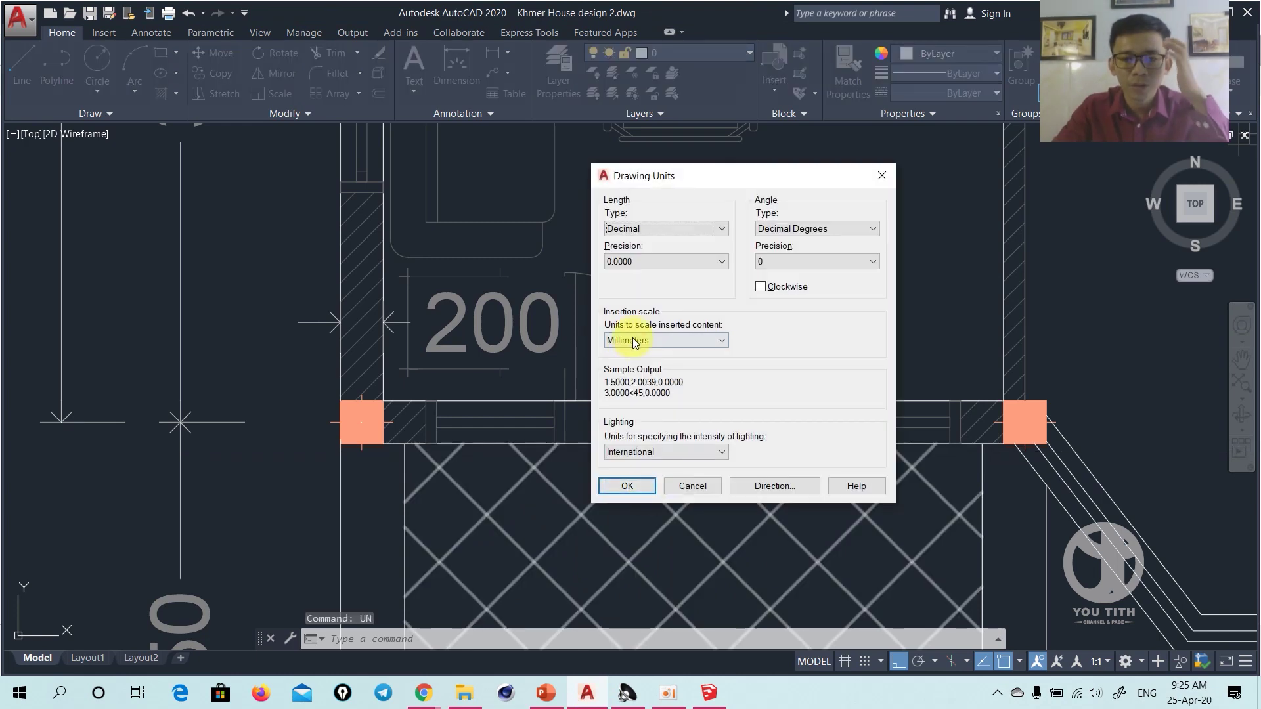
{"action": "left_click", "coordinate": [688, 497]}
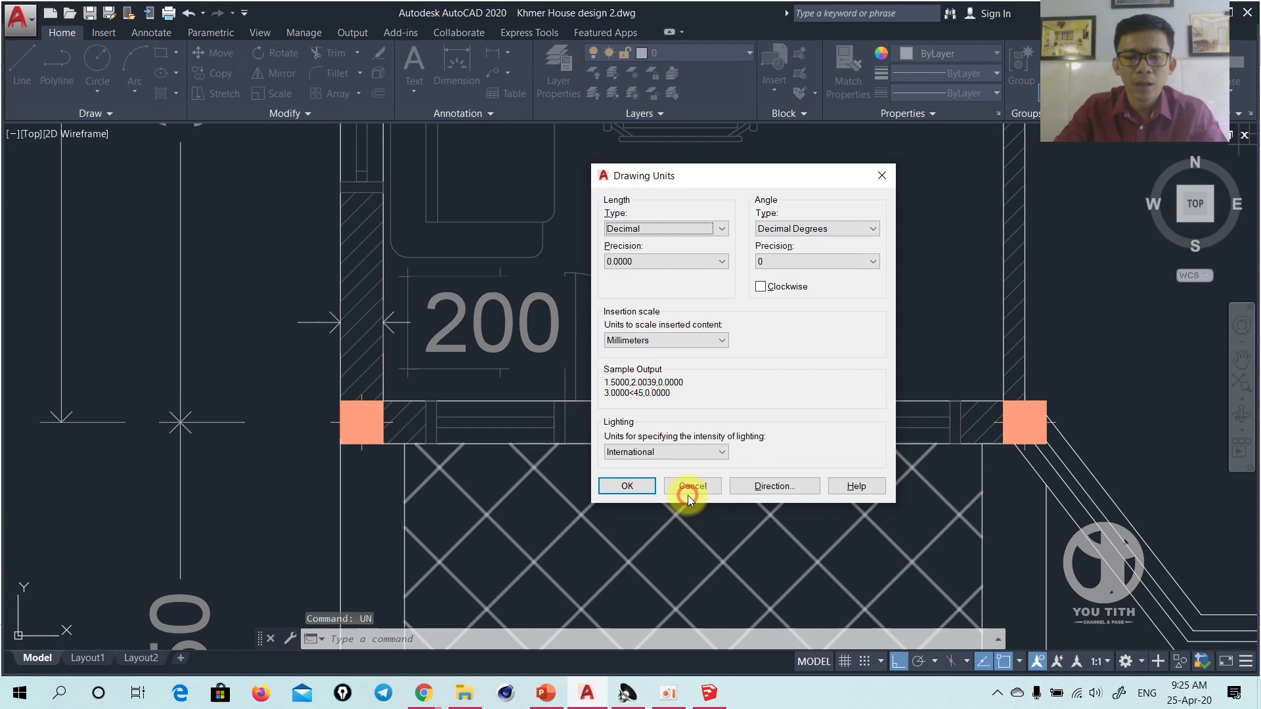
{"action": "left_click", "coordinate": [708, 693]}
{"action": "mouse_move", "coordinate": [525, 410]}
{"action": "middle_mouse_down"}
{"action": "mouse_move", "coordinate": [281, 249]}
{"action": "mouse_move", "coordinate": [460, 256]}
{"action": "middle_mouse_up"}
Orbit around the selected floor plan, then switch to AutoCAD's open Drawing Units dialog
{"action": "left_click", "coordinate": [13, 29]}
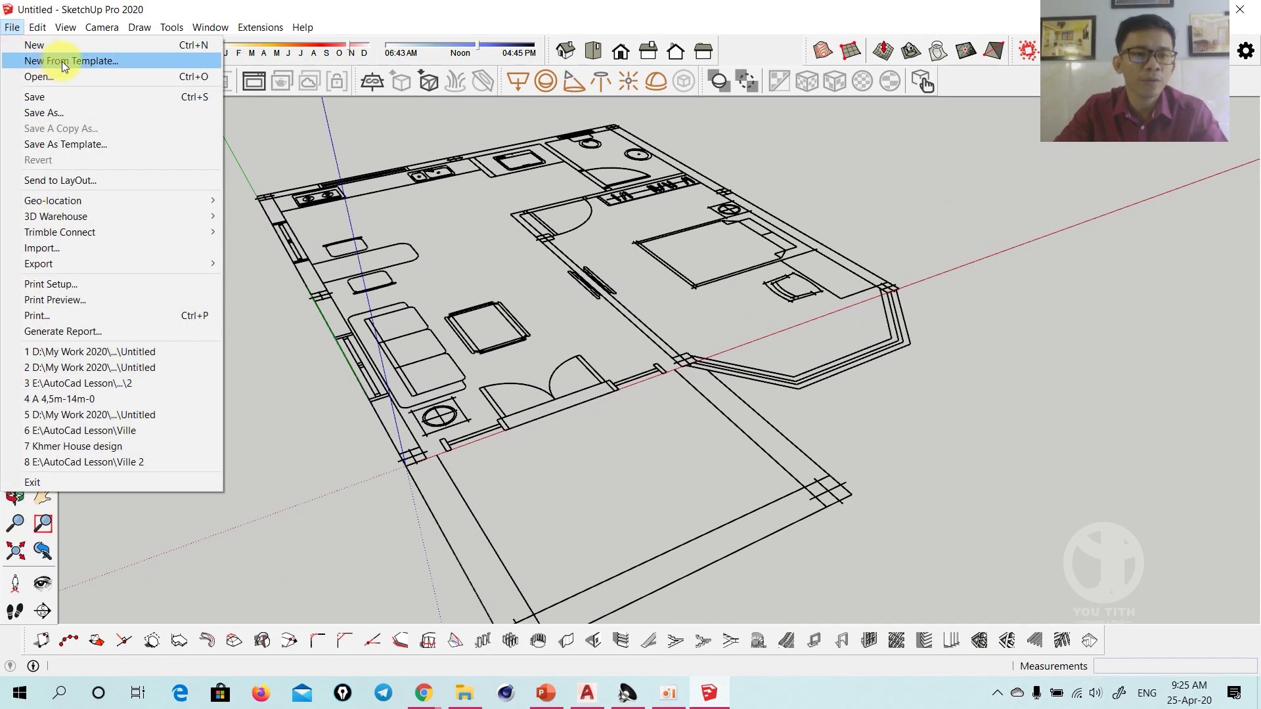
{"action": "left_click", "coordinate": [852, 184]}
{"action": "scroll", "coordinate": [470, 258], "scroll_direction": "down", "scroll_amount": 2}
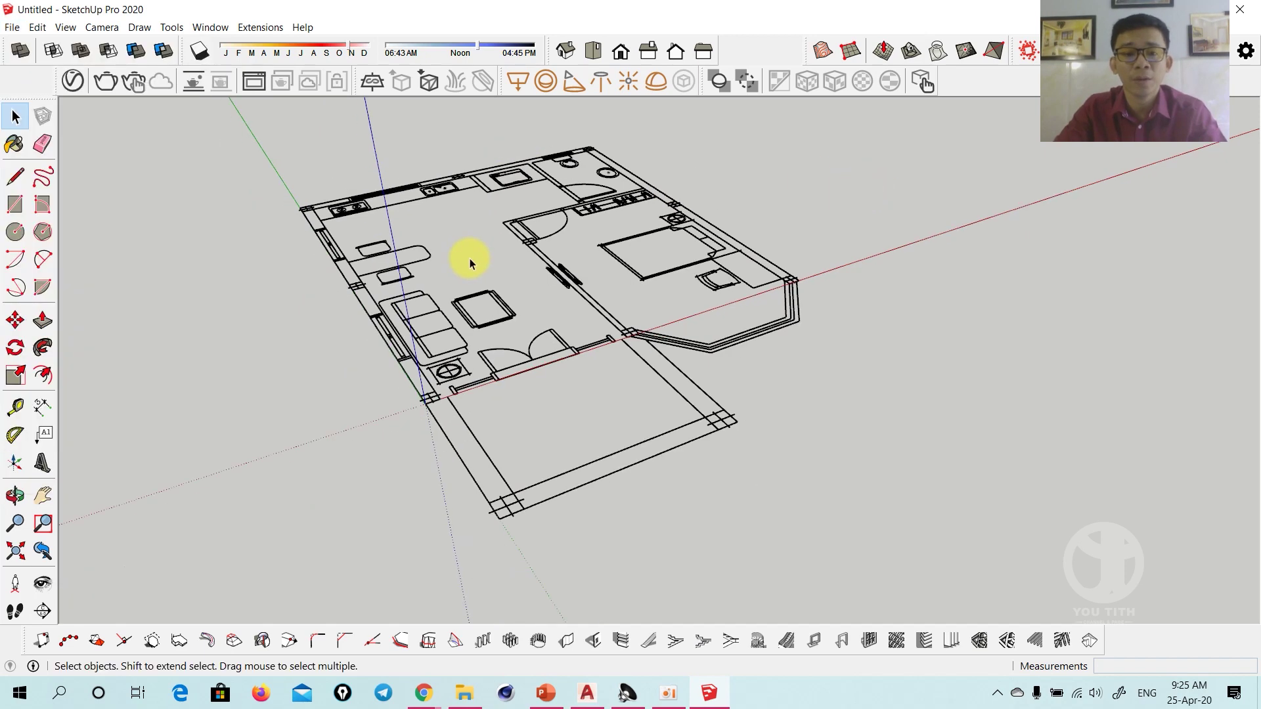
{"action": "mouse_move", "coordinate": [470, 258]}
{"action": "middle_mouse_down"}
{"action": "mouse_move", "coordinate": [494, 269]}
{"action": "mouse_move", "coordinate": [451, 301]}
{"action": "mouse_move", "coordinate": [468, 314]}
{"action": "middle_mouse_up"}
{"action": "left_click", "coordinate": [463, 291]}
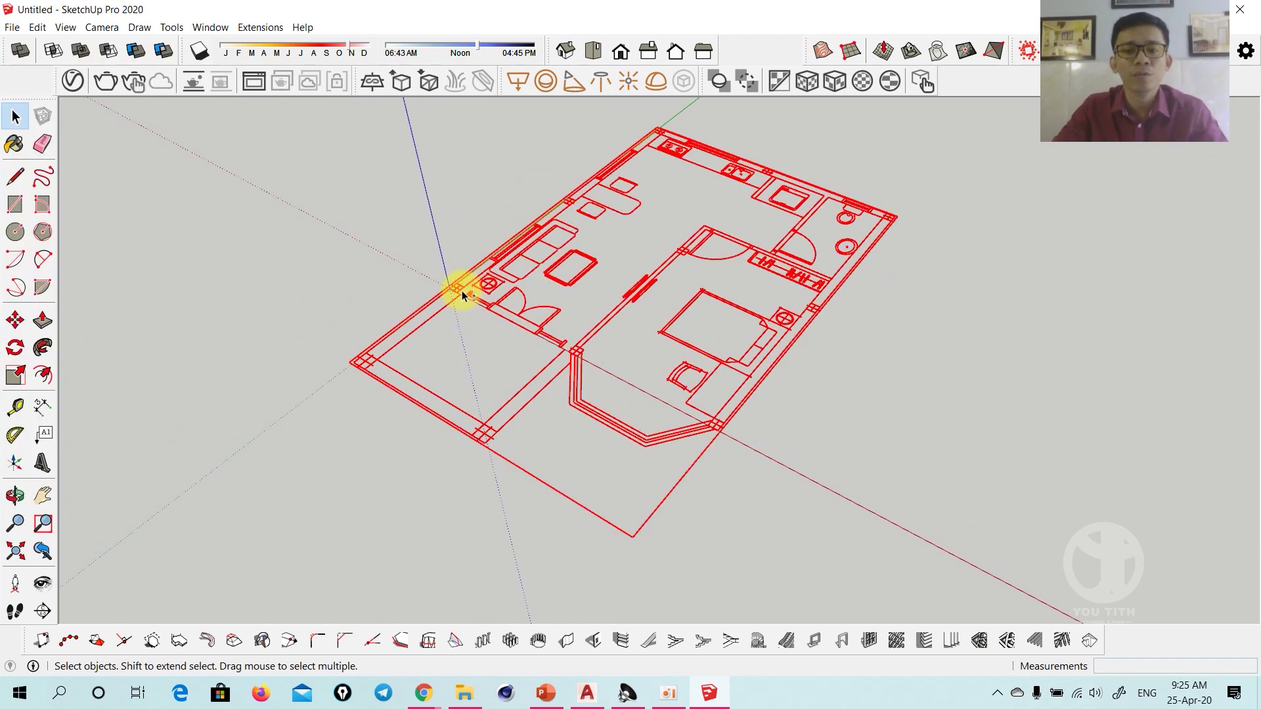
{"action": "mouse_move", "coordinate": [463, 290]}
{"action": "middle_mouse_down"}
{"action": "mouse_move", "coordinate": [515, 366]}
{"action": "mouse_move", "coordinate": [430, 352]}
{"action": "mouse_move", "coordinate": [501, 338]}
{"action": "mouse_move", "coordinate": [482, 329]}
{"action": "middle_mouse_up"}
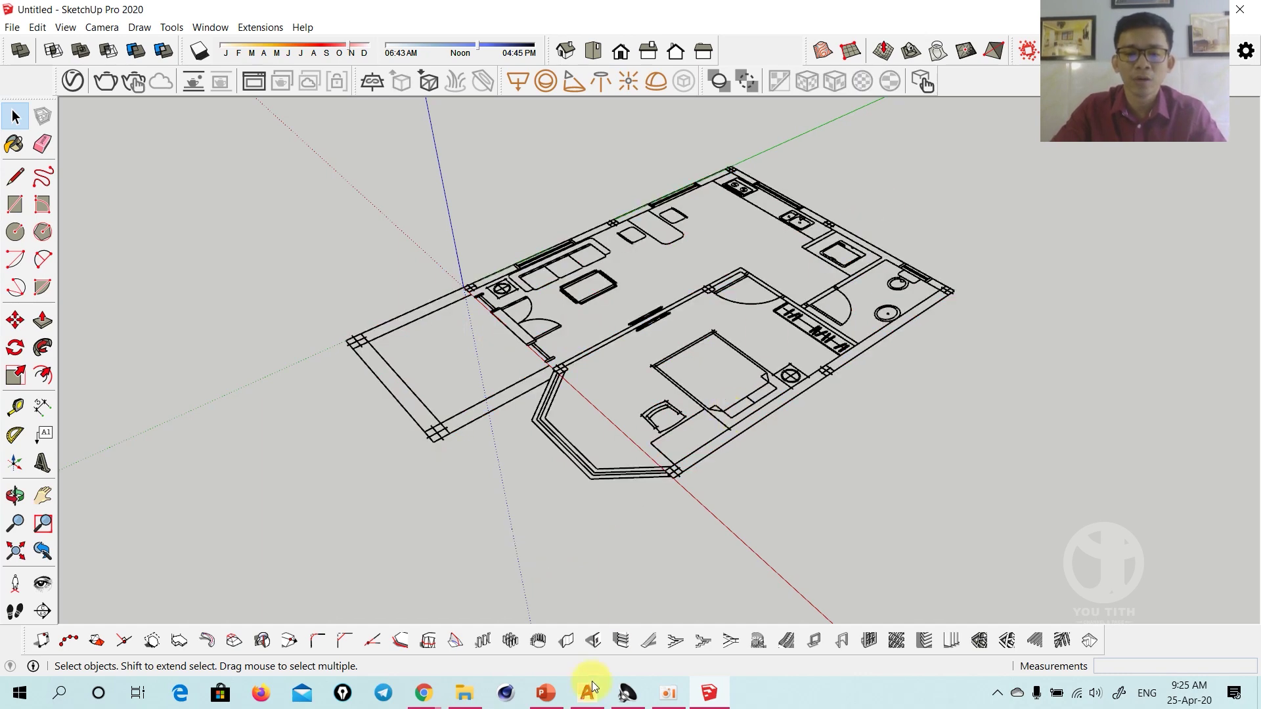
{"action": "left_click", "coordinate": [590, 691]}
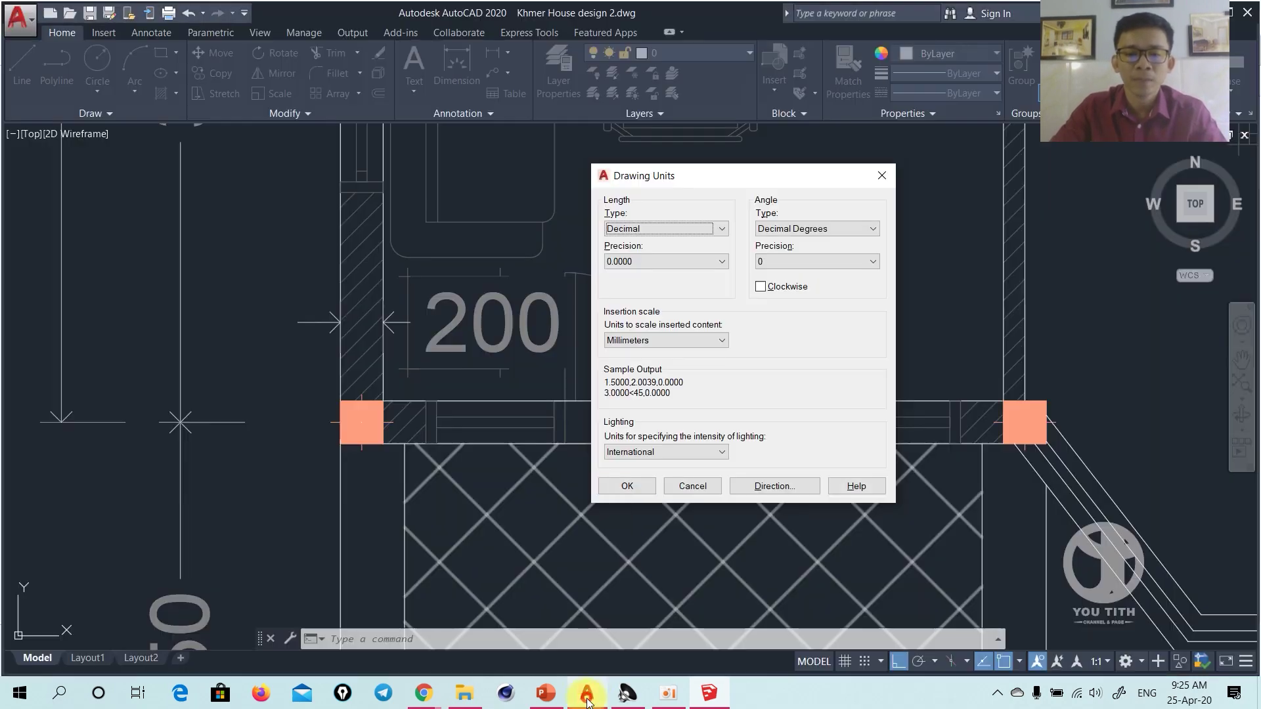
Cancel Drawing Units, zoom out and in on the AutoCAD plan, and return to SketchUp
{"action": "left_click", "coordinate": [686, 489]}
{"action": "scroll", "coordinate": [578, 453], "scroll_direction": "down", "scroll_amount": 4}
{"action": "scroll", "coordinate": [575, 457], "scroll_direction": "down", "scroll_amount": 1}
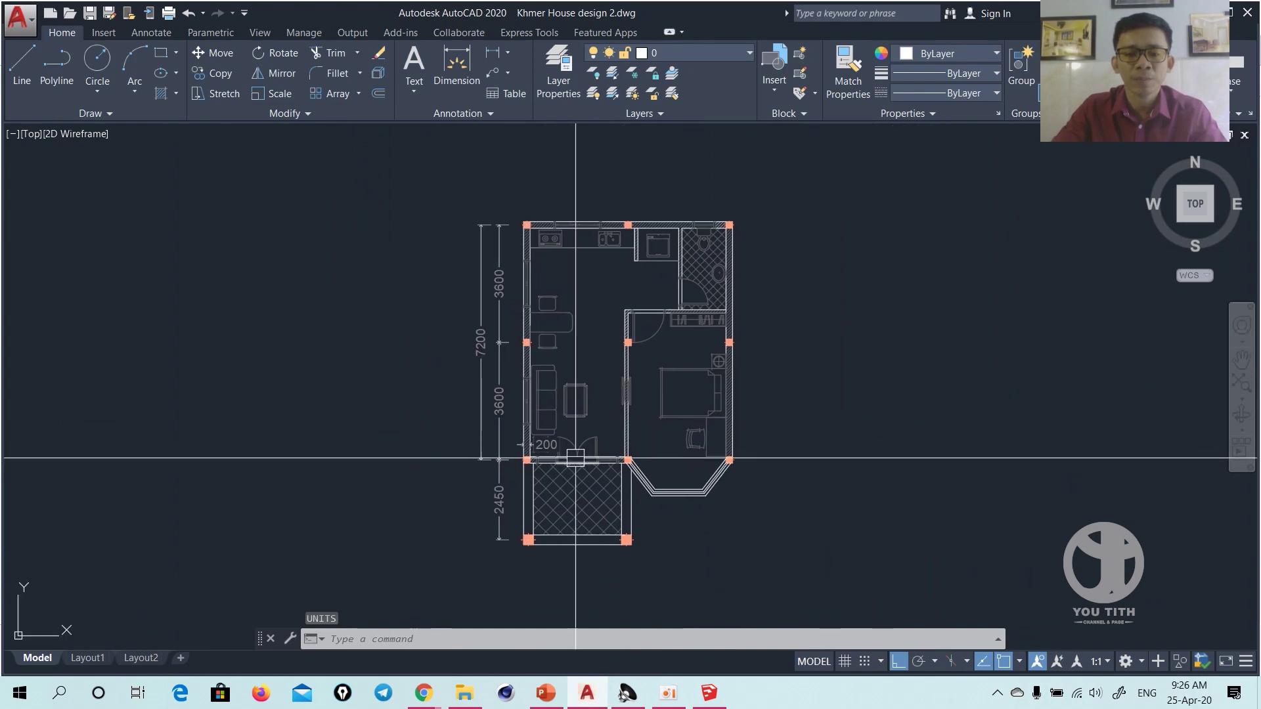
{"action": "scroll", "coordinate": [575, 458], "scroll_direction": "up", "scroll_amount": 2}
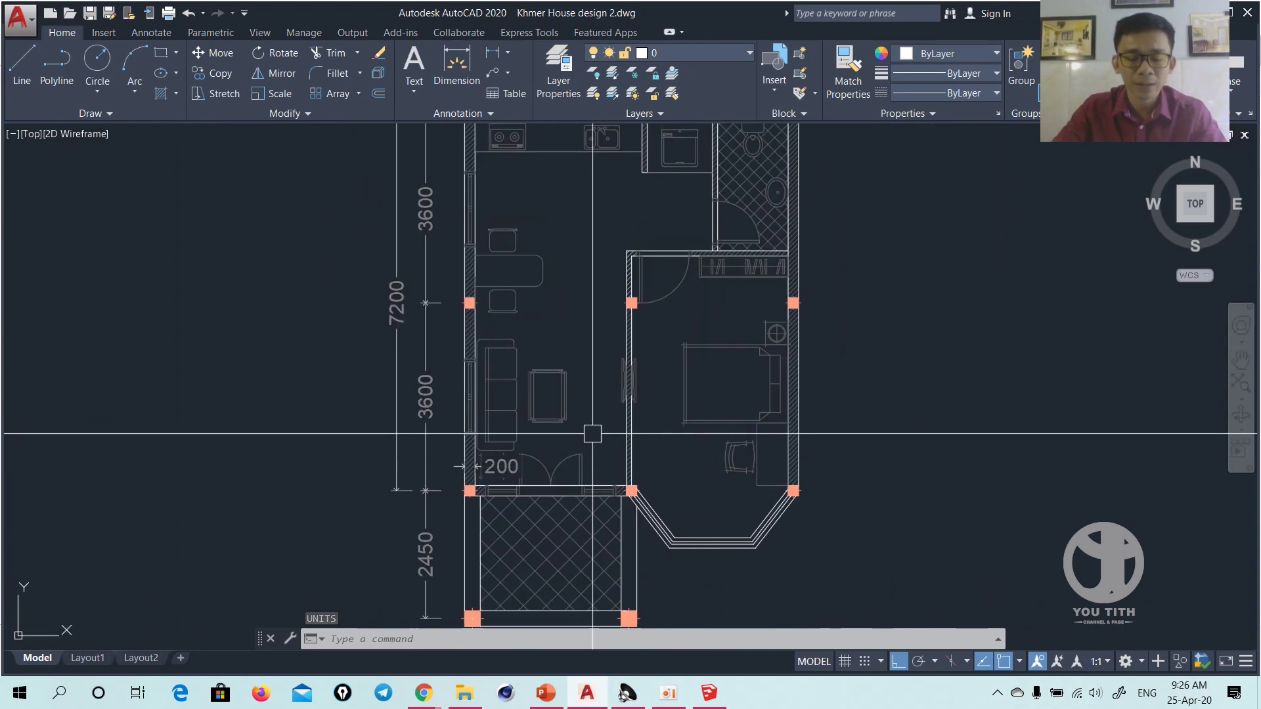
{"action": "left_click", "coordinate": [709, 692]}
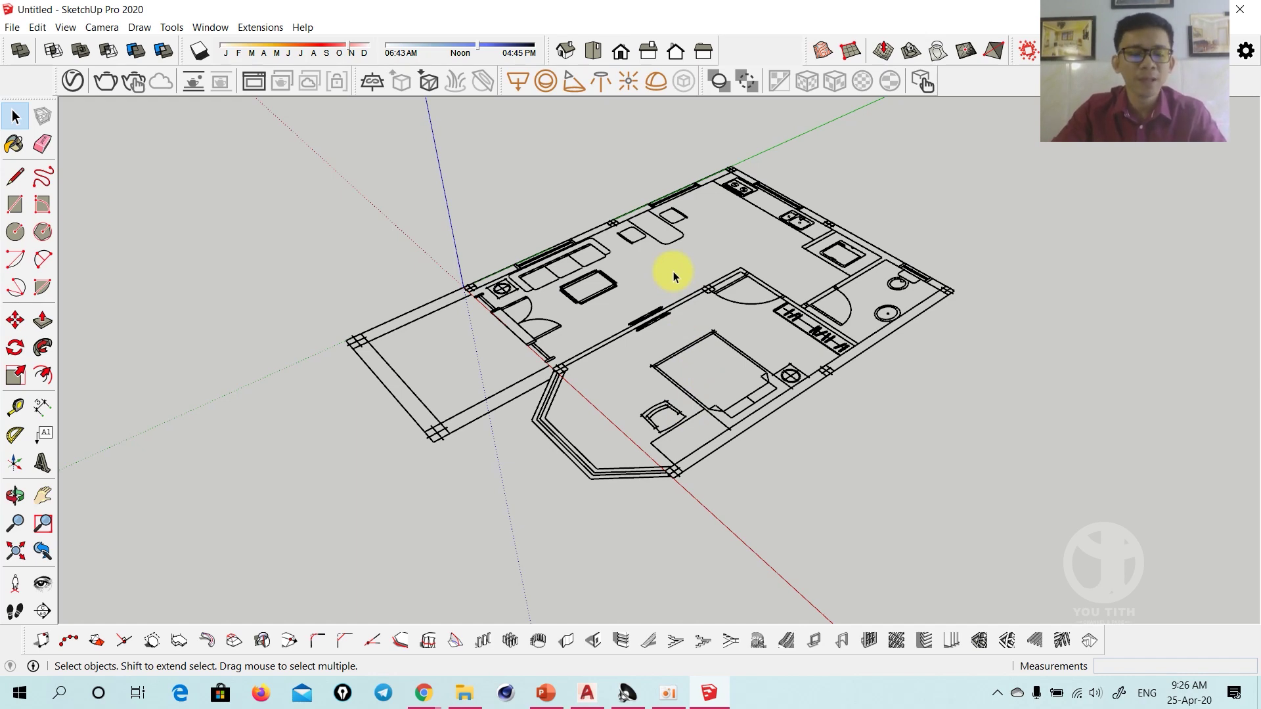
Orbit to the plan's other side, then switch to the PowerPoint lesson slides
{"action": "mouse_move", "coordinate": [670, 317]}
{"action": "middle_mouse_down"}
{"action": "mouse_move", "coordinate": [543, 360]}
{"action": "mouse_move", "coordinate": [765, 304]}
{"action": "mouse_move", "coordinate": [558, 361]}
{"action": "mouse_move", "coordinate": [979, 388]}
{"action": "mouse_move", "coordinate": [635, 389]}
{"action": "mouse_move", "coordinate": [676, 346]}
{"action": "middle_mouse_up"}
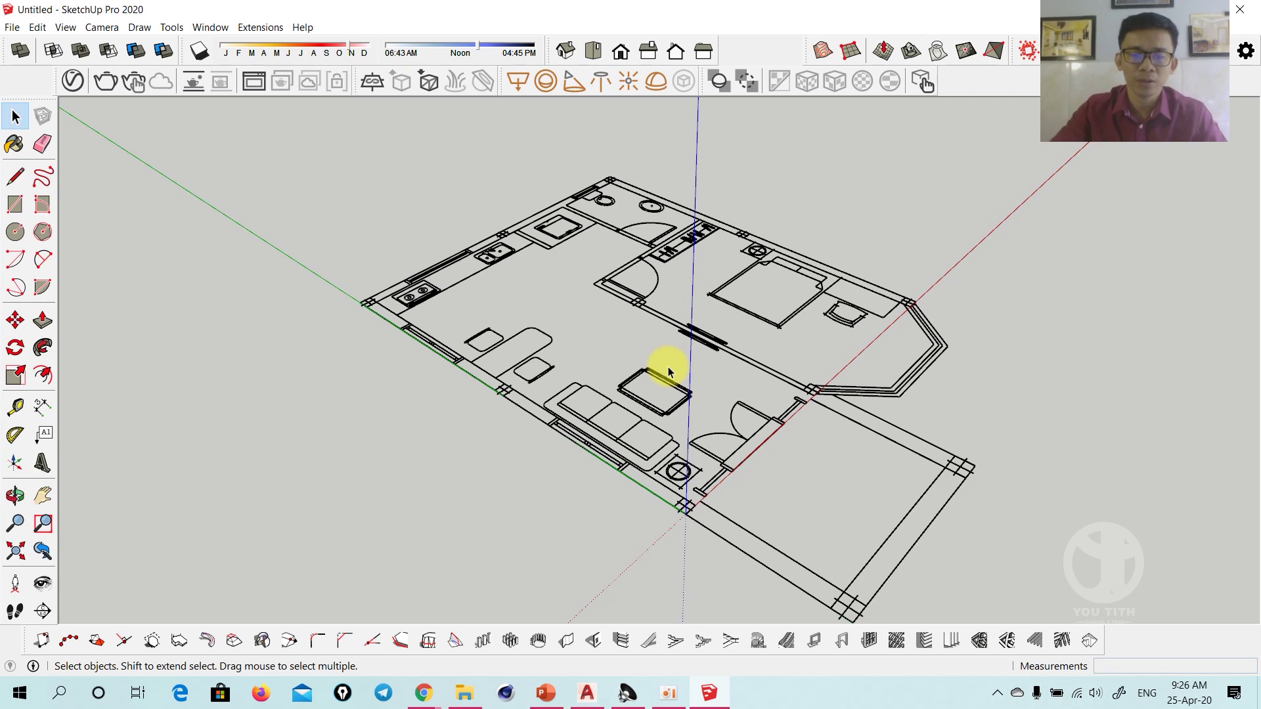
{"action": "left_click", "coordinate": [545, 679]}
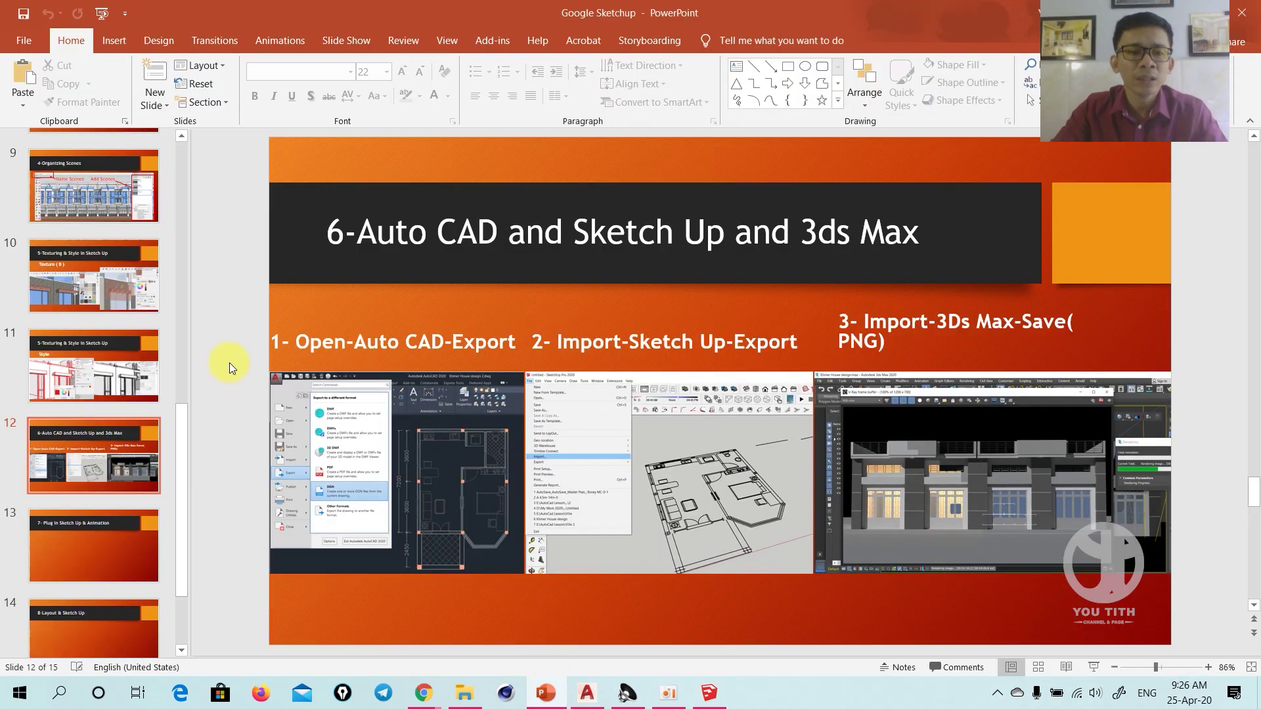
Open slide 4 and highlight its Drawing Toolbars heading
{"action": "scroll", "coordinate": [100, 294], "scroll_direction": "up", "scroll_amount": 2}
{"action": "scroll", "coordinate": [100, 294], "scroll_direction": "up", "scroll_amount": 1}
{"action": "scroll", "coordinate": [101, 317], "scroll_direction": "up", "scroll_amount": 2}
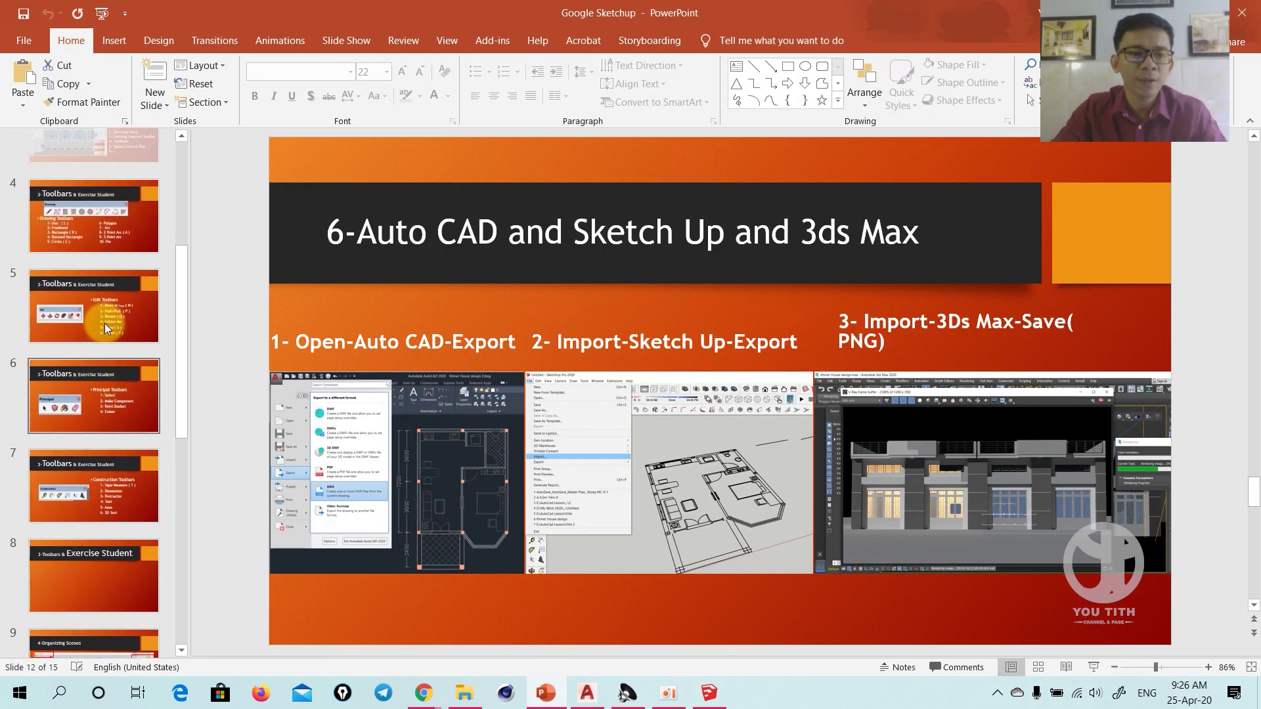
{"action": "scroll", "coordinate": [104, 324], "scroll_direction": "up", "scroll_amount": 1}
{"action": "left_click", "coordinate": [85, 262]}
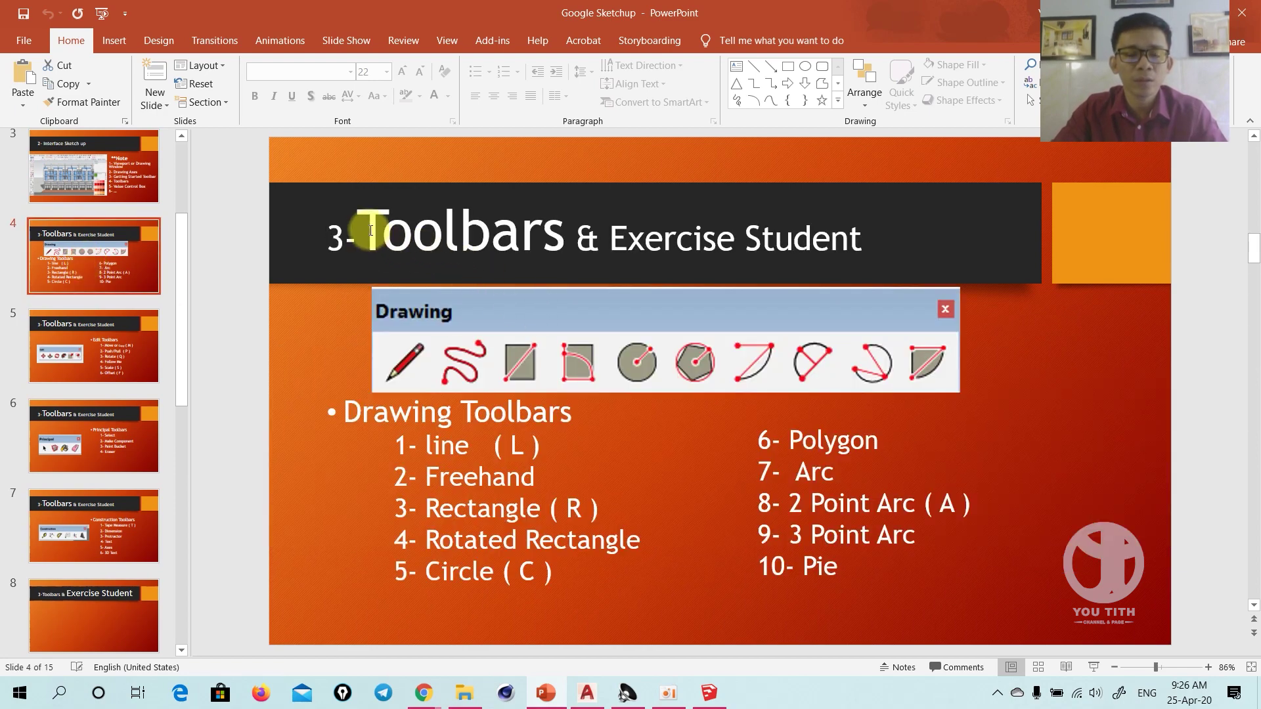
{"action": "left_click_drag", "start_coordinate": [367, 229], "coordinate": [558, 240]}
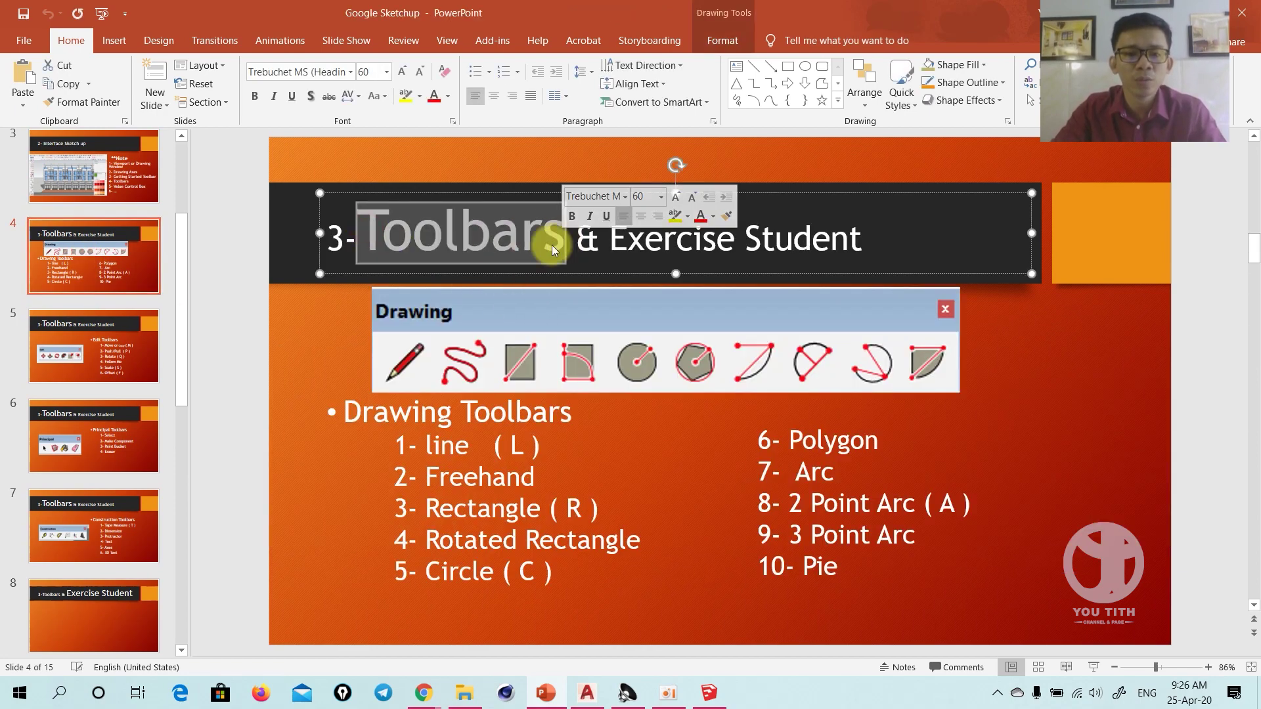
{"action": "left_click", "coordinate": [408, 416]}
{"action": "left_click_drag", "start_coordinate": [343, 413], "coordinate": [624, 418]}
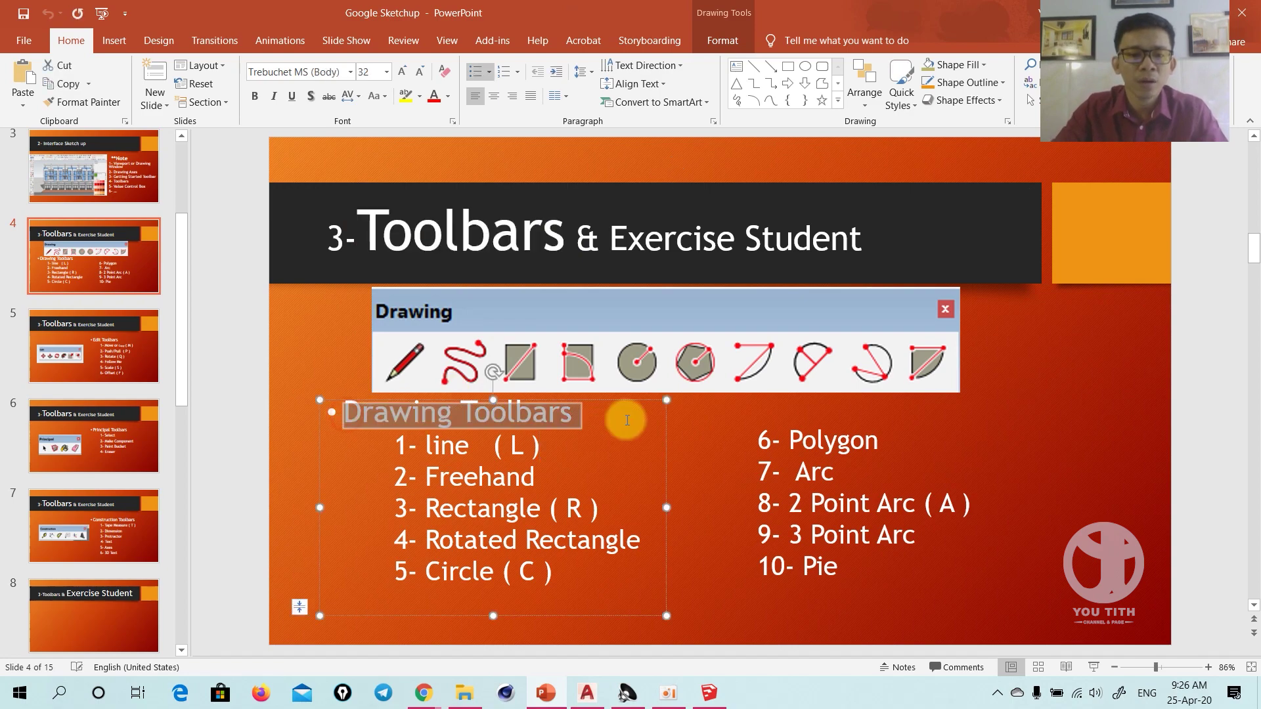
Highlight slide 5's Edit Toolbars heading, then show slide 6, Principal Toolbars
{"action": "left_click", "coordinate": [96, 348]}
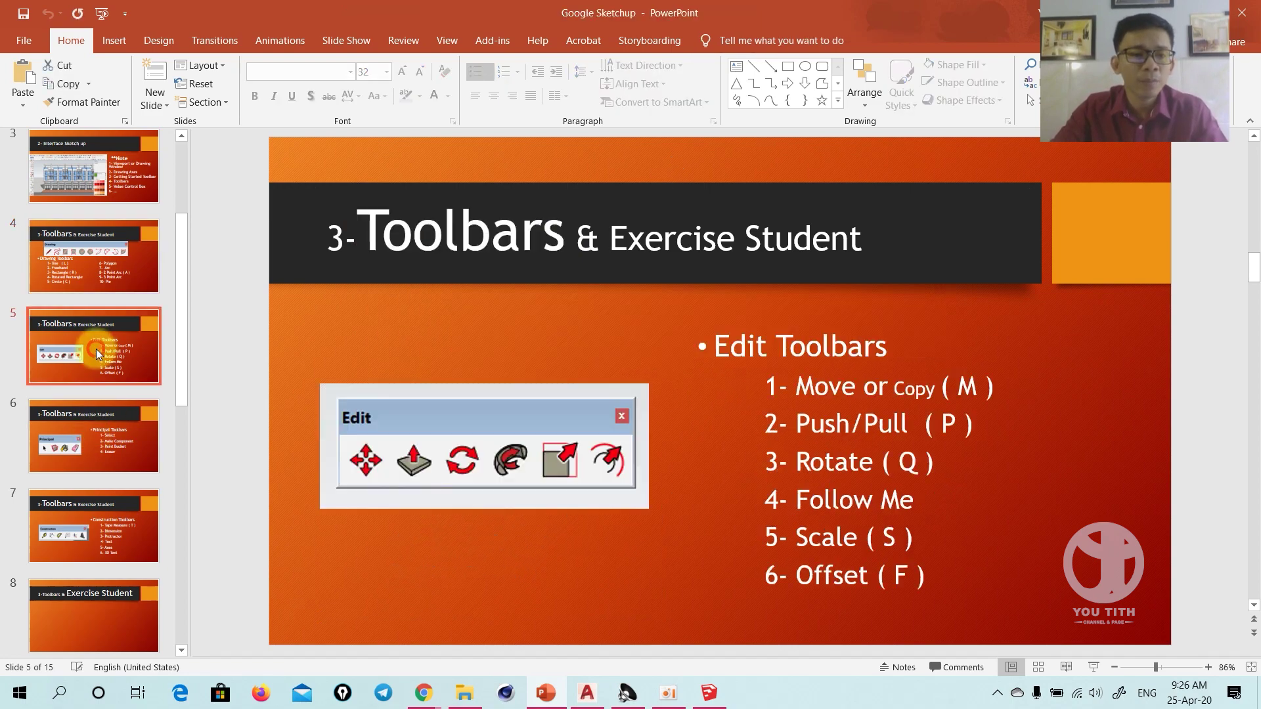
{"action": "left_click_drag", "start_coordinate": [712, 346], "coordinate": [894, 346]}
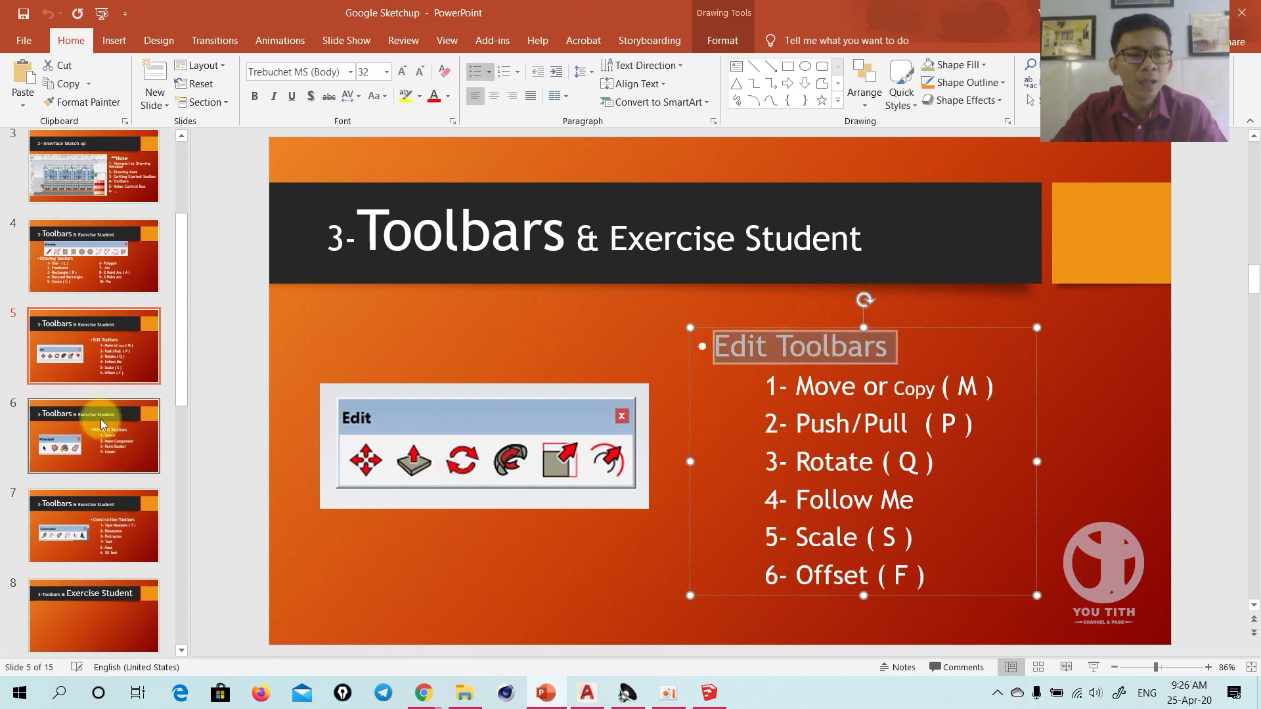
{"action": "left_click", "coordinate": [98, 360]}
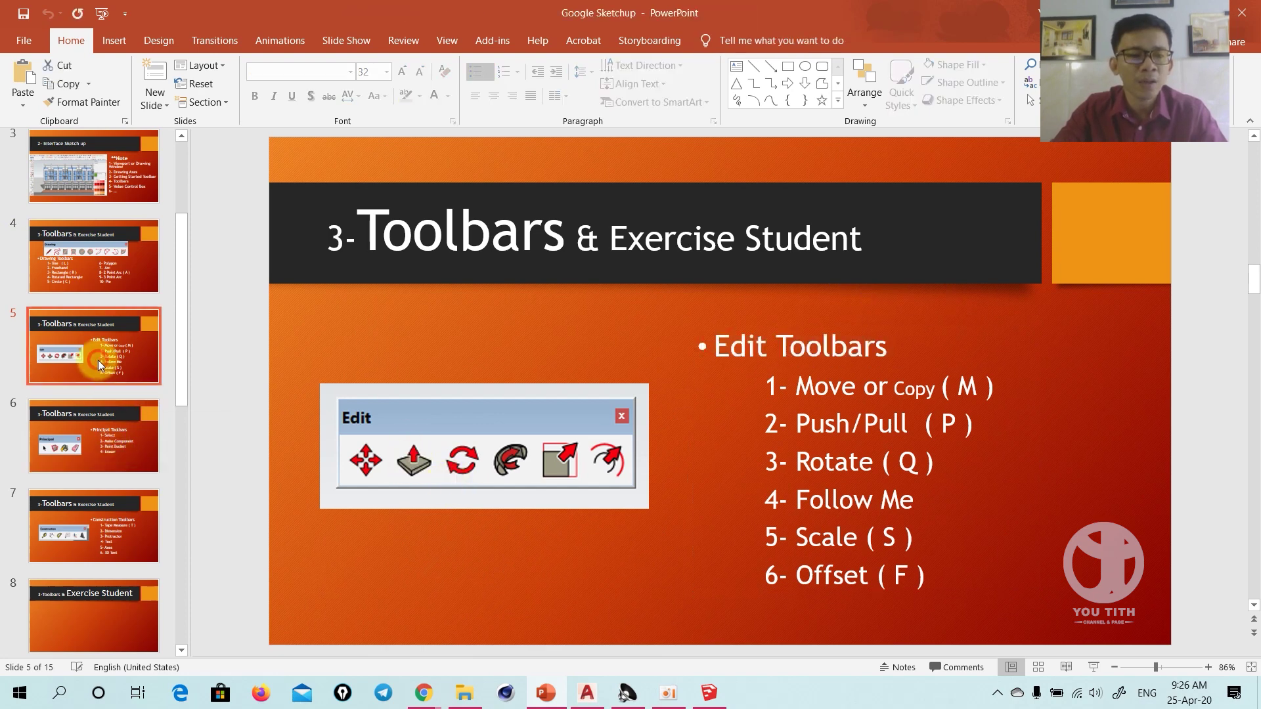
{"action": "left_click", "coordinate": [104, 445]}
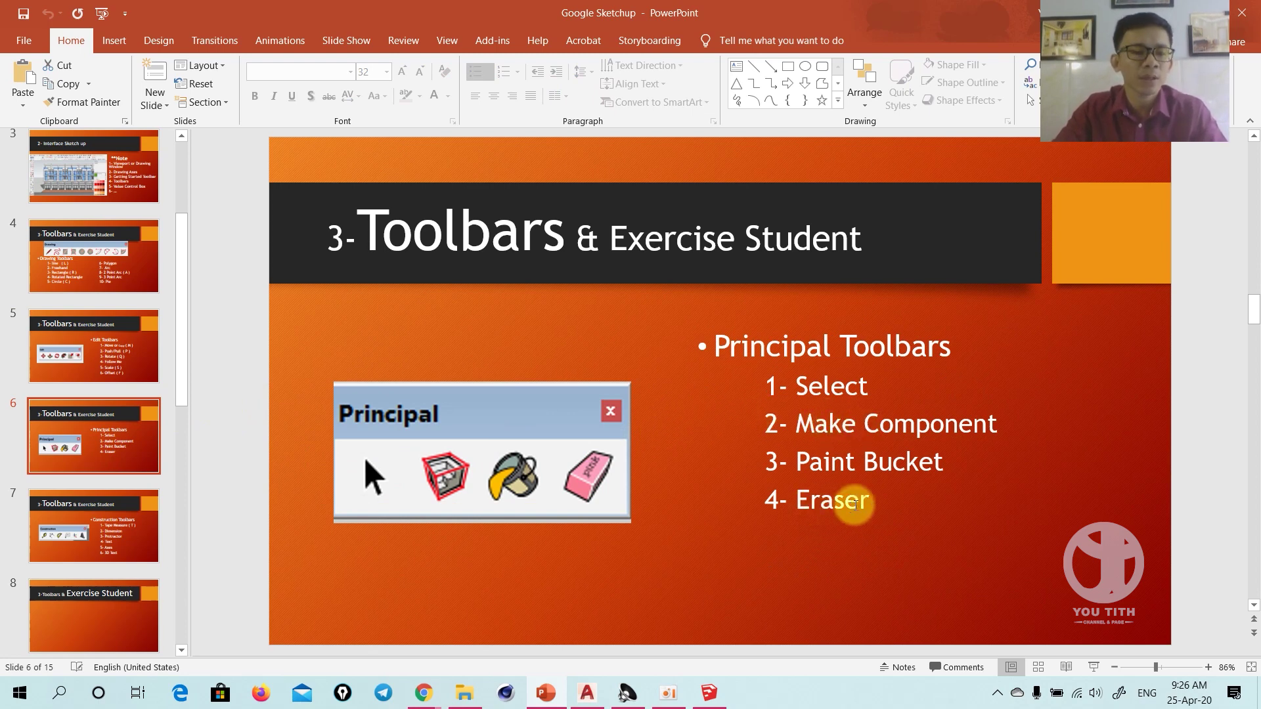
Show slide 7, Construction Toolbars, highlighting its Dimension and Text items
{"action": "left_click", "coordinate": [105, 528]}
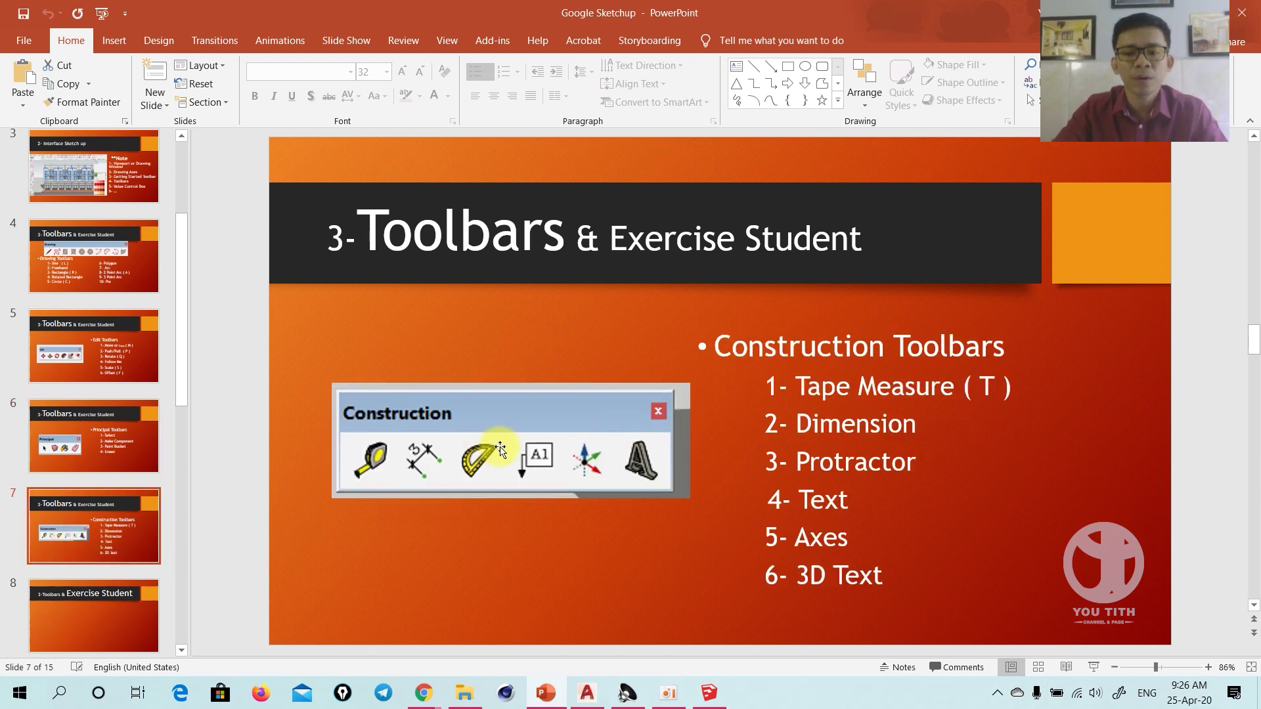
{"action": "triple_click", "coordinate": [866, 432]}
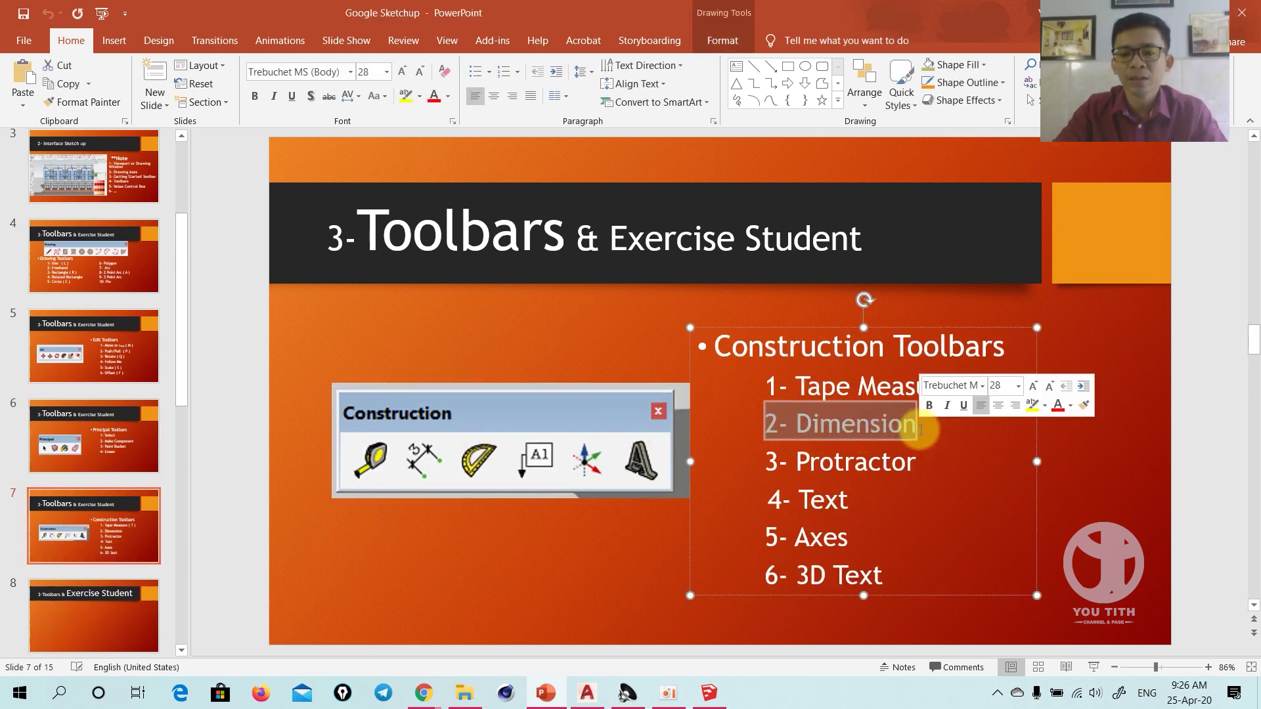
{"action": "left_click_drag", "start_coordinate": [797, 499], "coordinate": [895, 500]}
{"action": "left_click", "coordinate": [832, 568]}
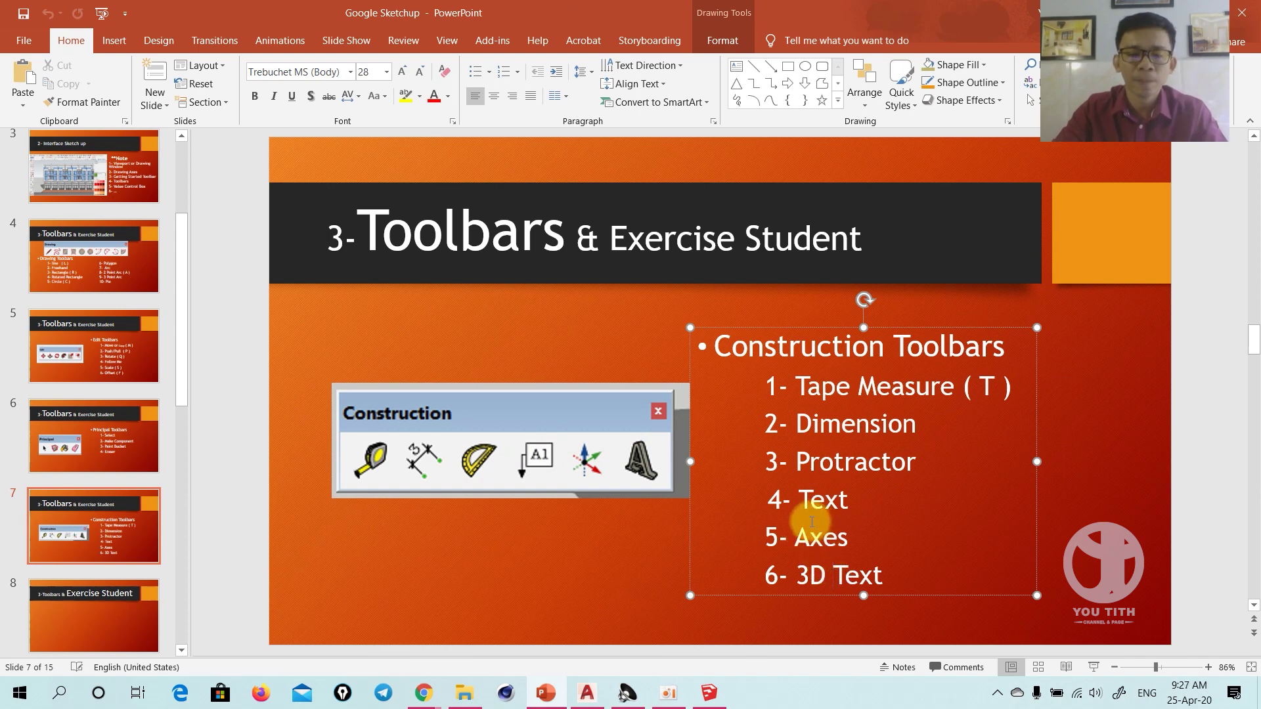
Step back through slides 4 to 7, then return to the SketchUp model
{"action": "left_click", "coordinate": [111, 450]}
{"action": "left_click", "coordinate": [62, 286]}
{"action": "left_click", "coordinate": [66, 341]}
{"action": "left_click", "coordinate": [76, 423]}
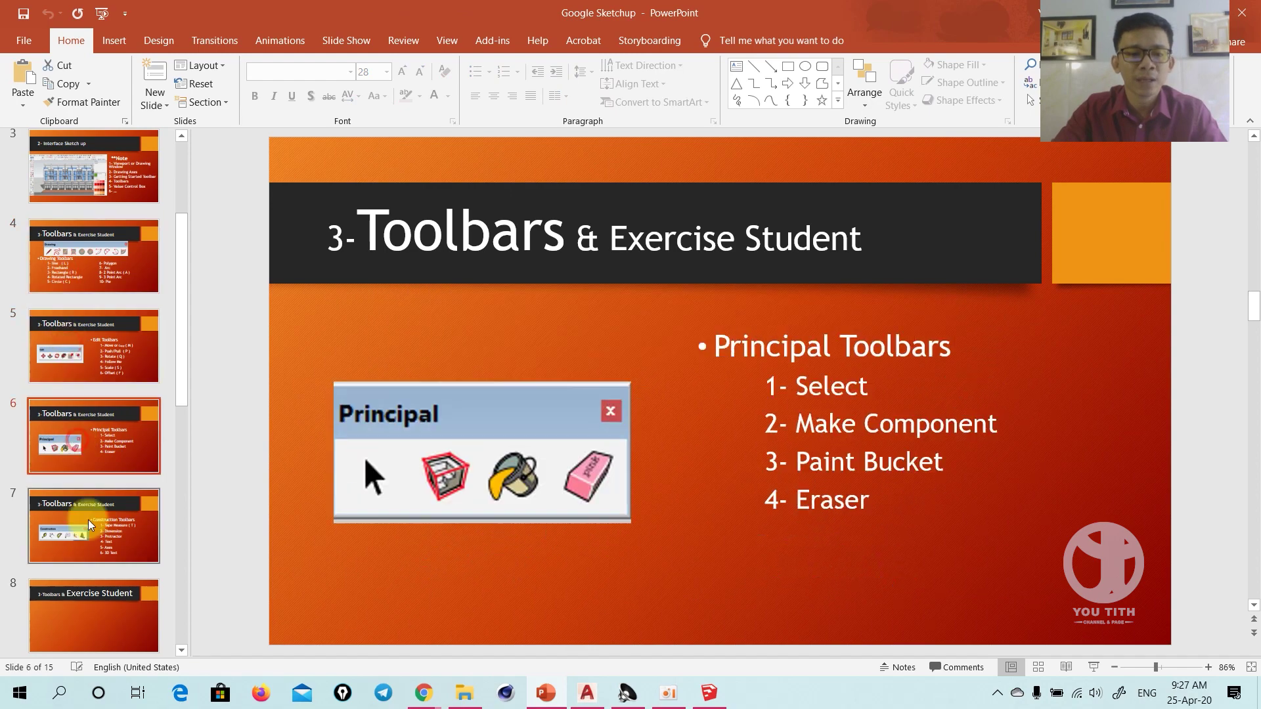
{"action": "key", "text": "Down"}
{"action": "left_click", "coordinate": [711, 693]}
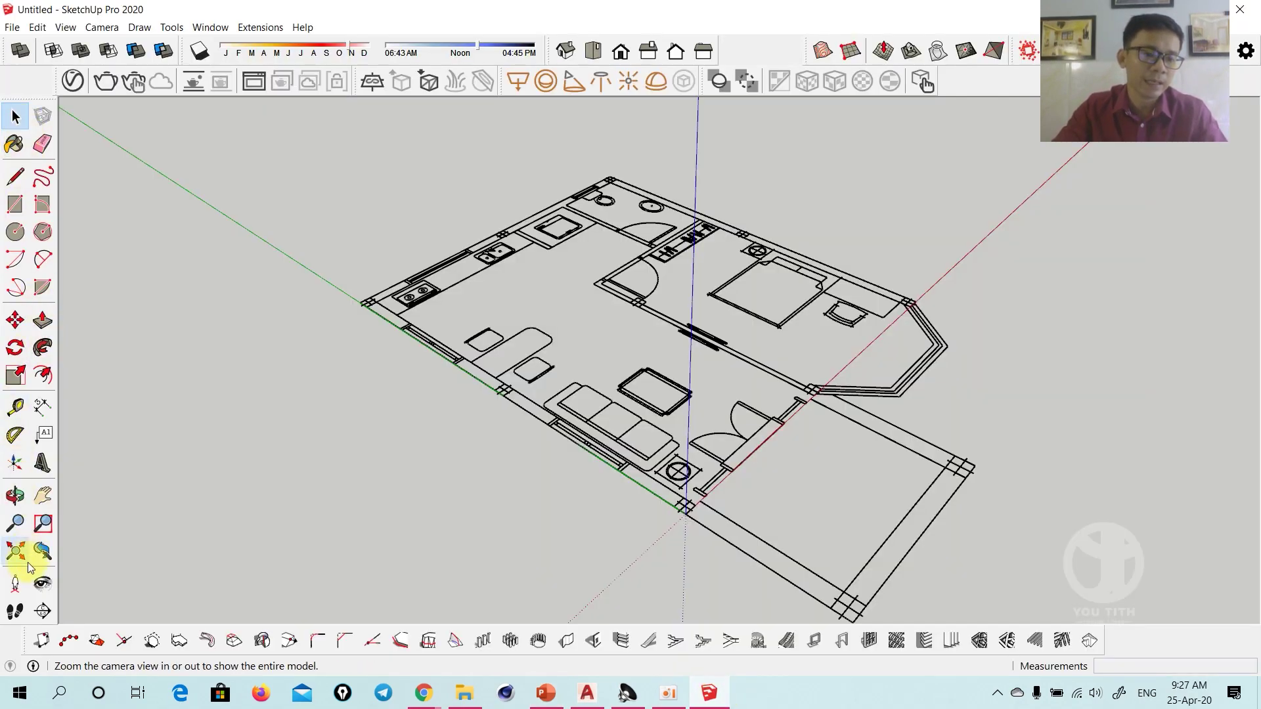
{"action": "left_click", "coordinate": [65, 27]}
{"action": "left_click", "coordinate": [93, 46]}
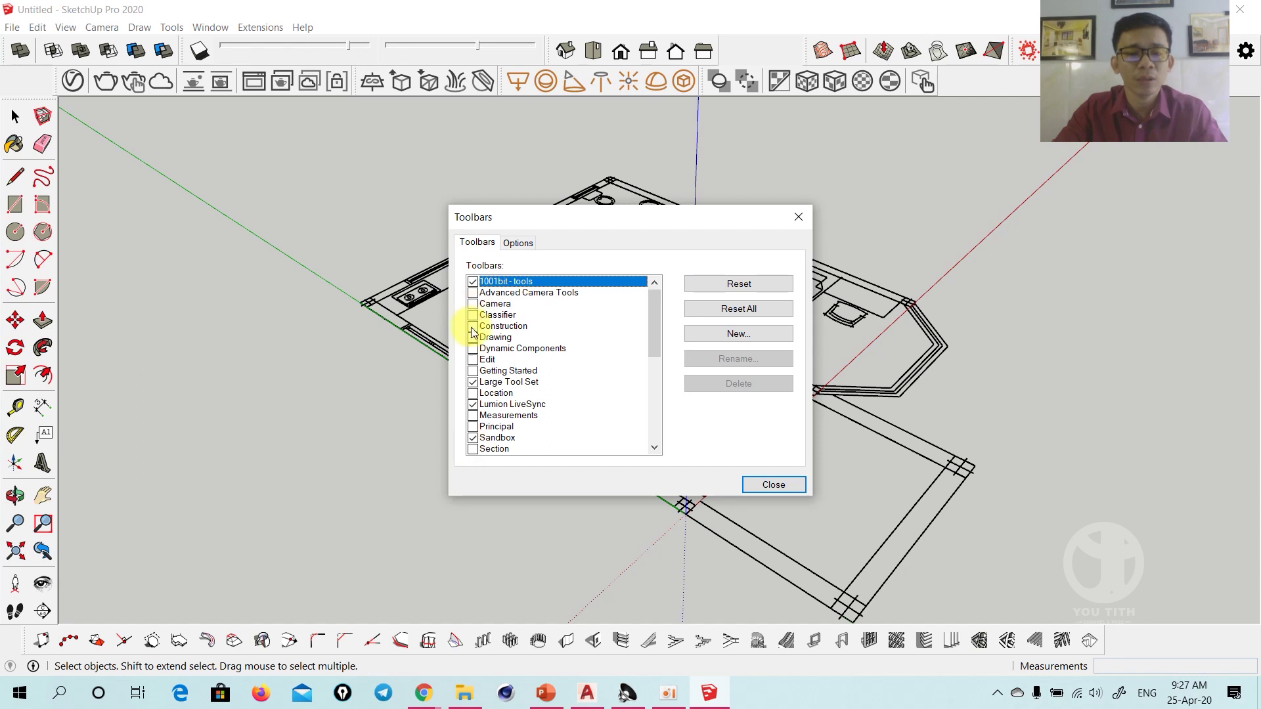
{"action": "left_click", "coordinate": [472, 304]}
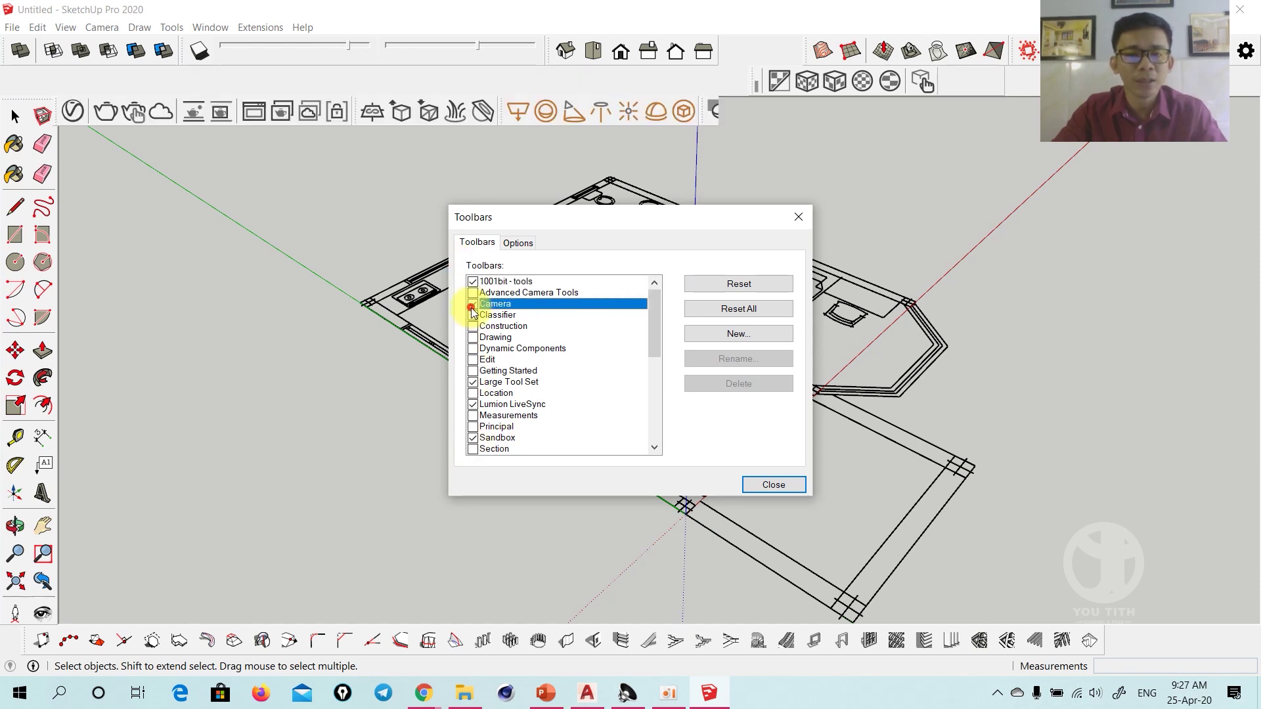
{"action": "left_click", "coordinate": [472, 304]}
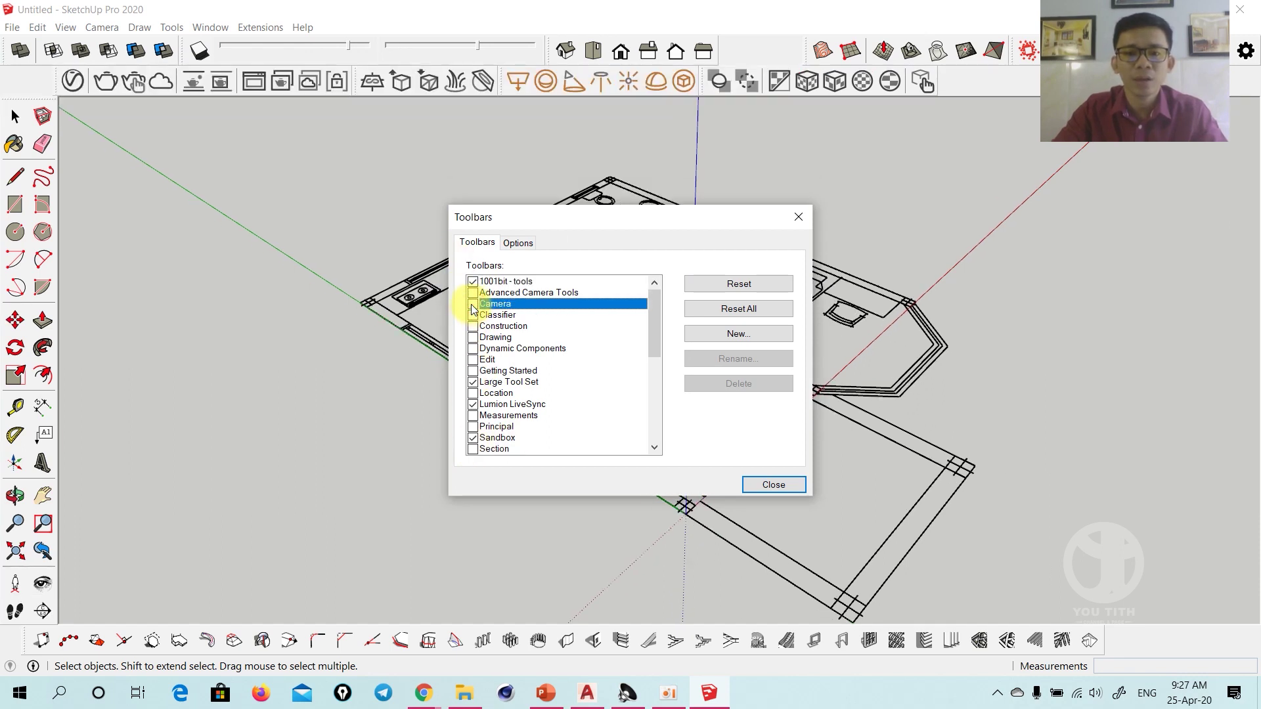
{"action": "left_click", "coordinate": [472, 304]}
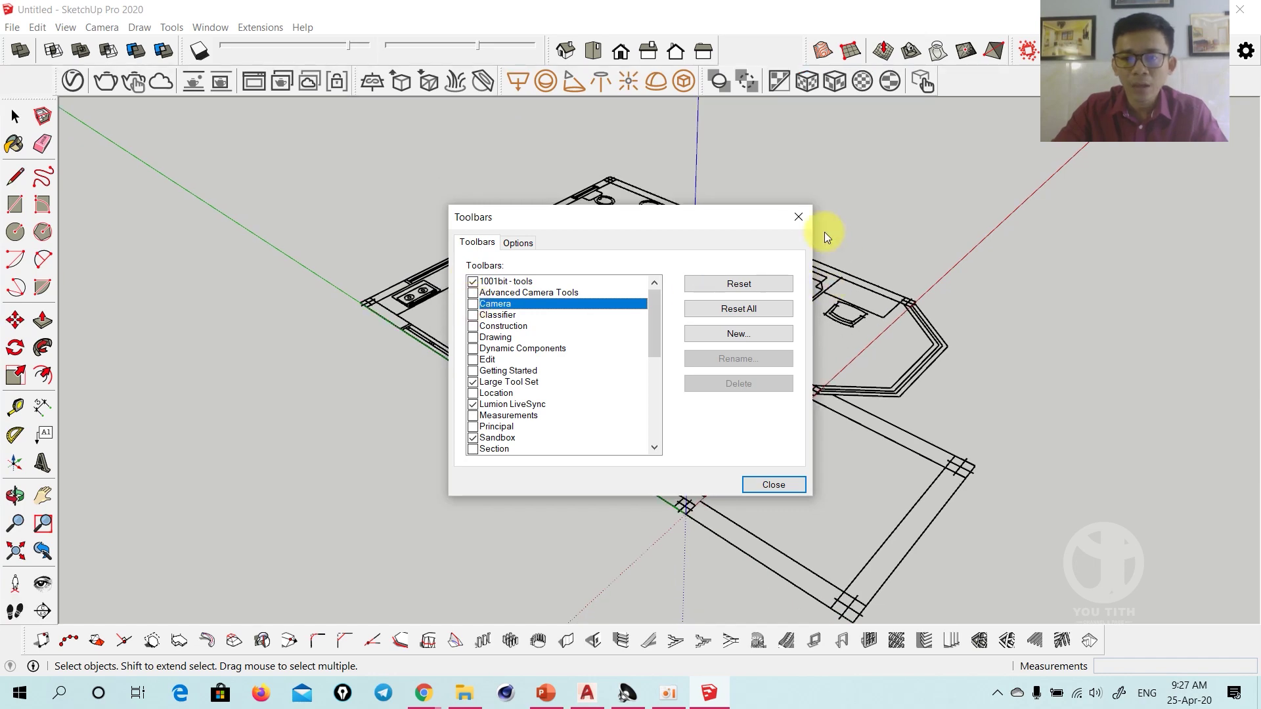
{"action": "left_click", "coordinate": [805, 219]}
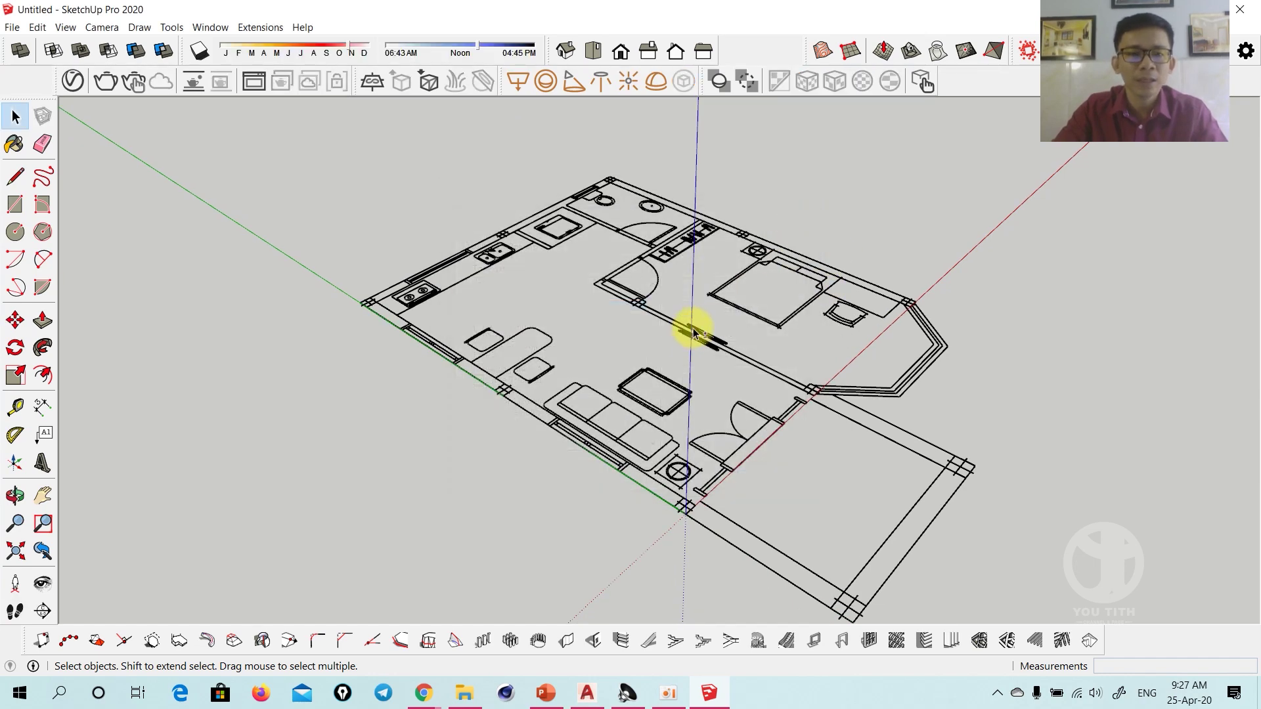
{"action": "mouse_move", "coordinate": [694, 332]}
{"action": "middle_mouse_down"}
{"action": "mouse_move", "coordinate": [625, 329]}
{"action": "mouse_move", "coordinate": [690, 350]}
{"action": "middle_mouse_up"}
{"action": "scroll", "coordinate": [495, 356], "scroll_direction": "up", "scroll_amount": 2}
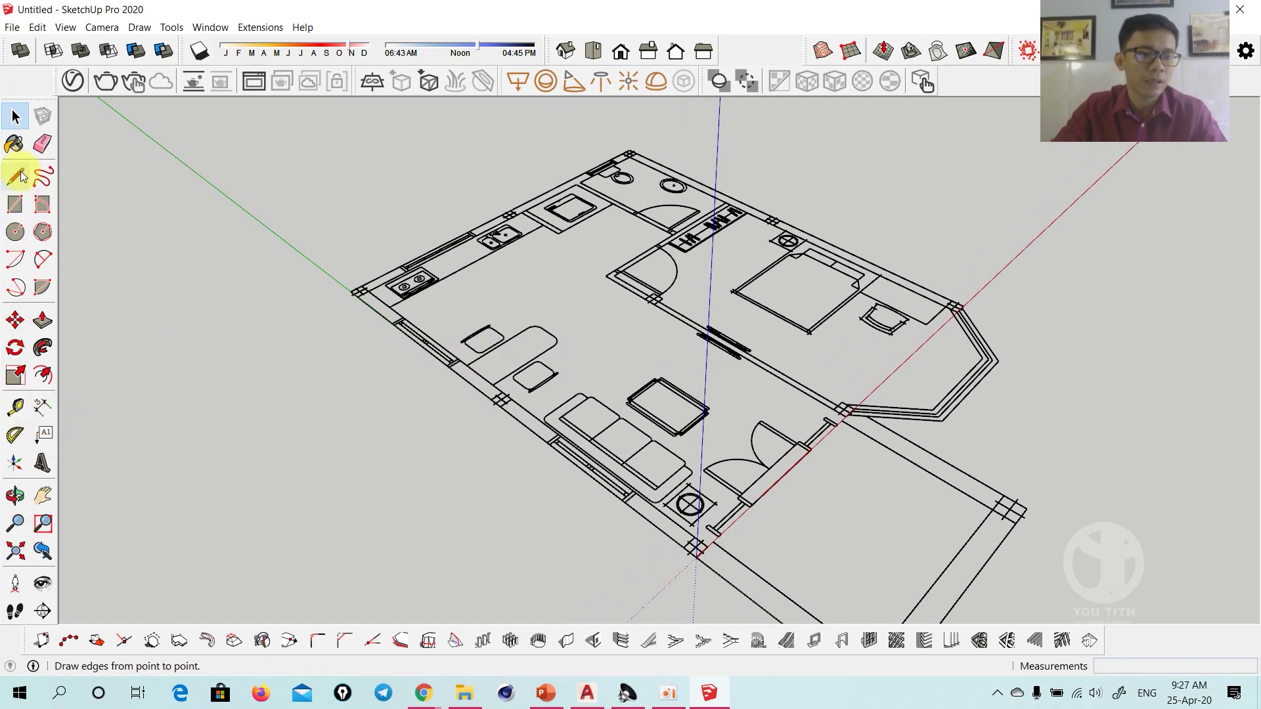
{"action": "mouse_move", "coordinate": [619, 374]}
{"action": "middle_mouse_down"}
{"action": "mouse_move", "coordinate": [539, 363]}
{"action": "mouse_move", "coordinate": [559, 396]}
{"action": "middle_mouse_up"}
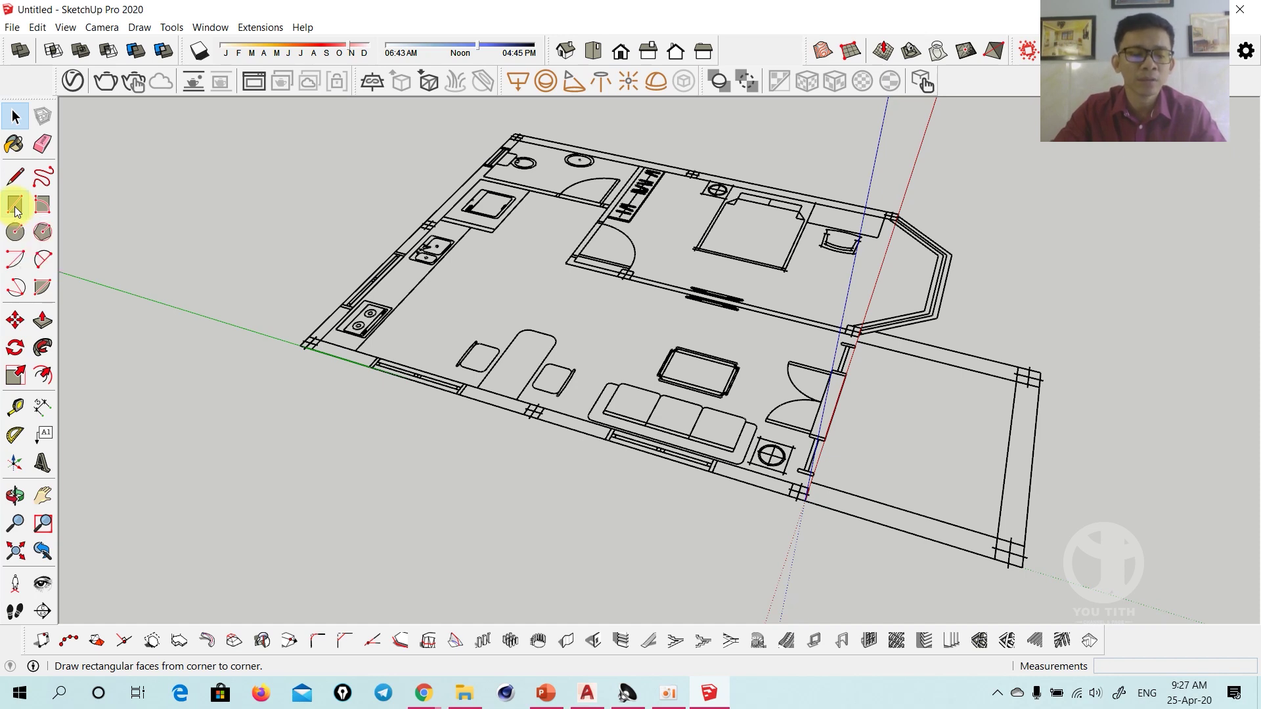
{"action": "left_click", "coordinate": [16, 206]}
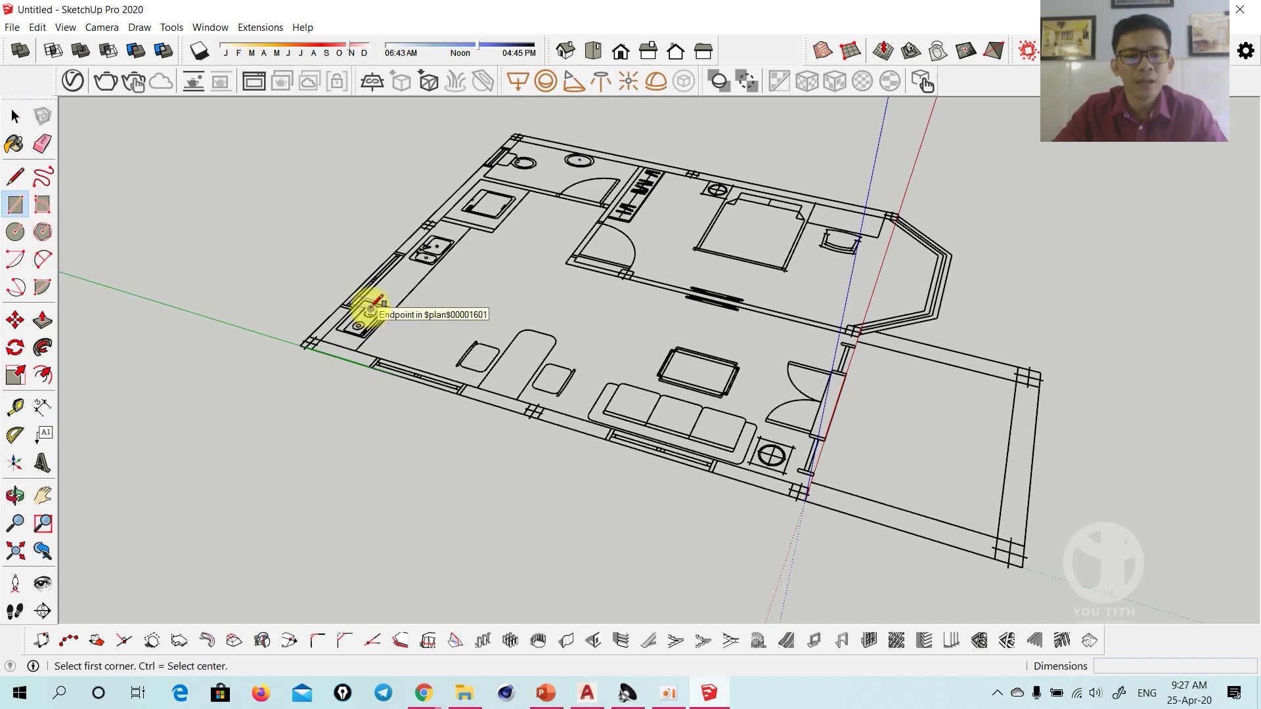
{"action": "middle_click_drag", "start_coordinate": [370, 309], "coordinate": [373, 302]}
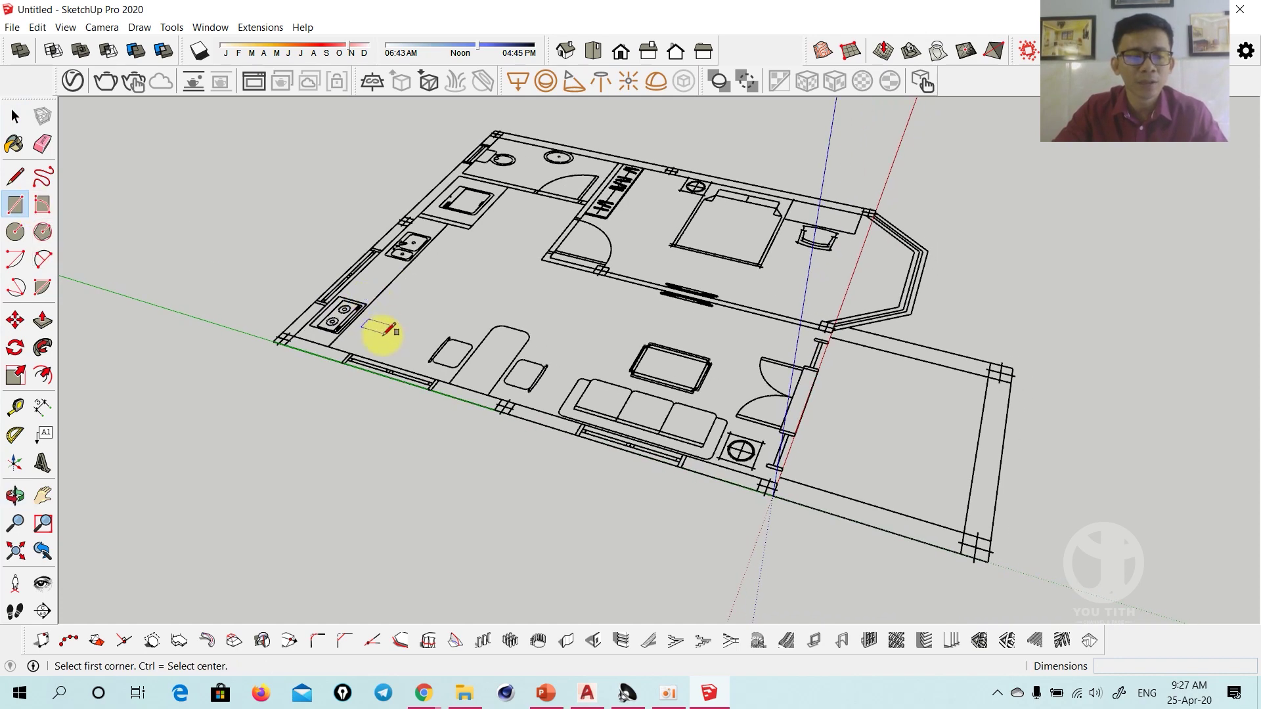
{"action": "scroll", "coordinate": [282, 338], "scroll_direction": "up", "scroll_amount": 3}
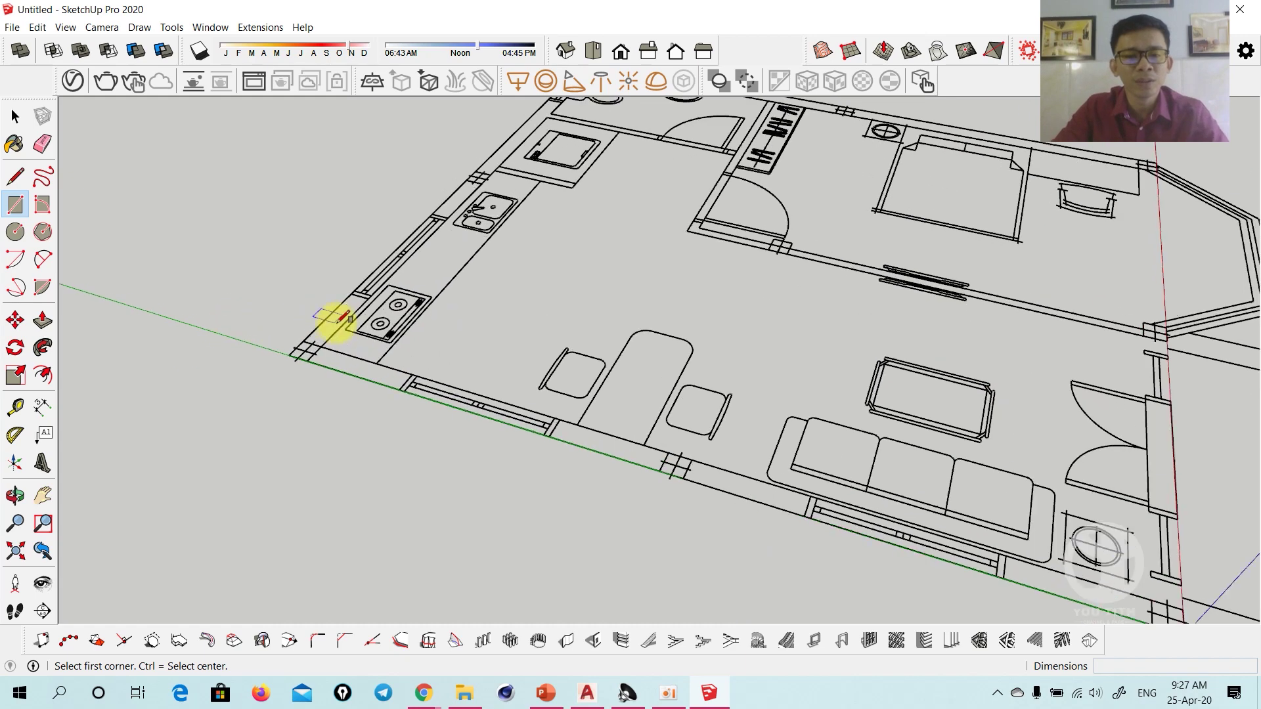
{"action": "scroll", "coordinate": [328, 325], "scroll_direction": "up", "scroll_amount": 2}
{"action": "left_click", "coordinate": [291, 347]}
{"action": "scroll", "coordinate": [331, 348], "scroll_direction": "down", "scroll_amount": 2}
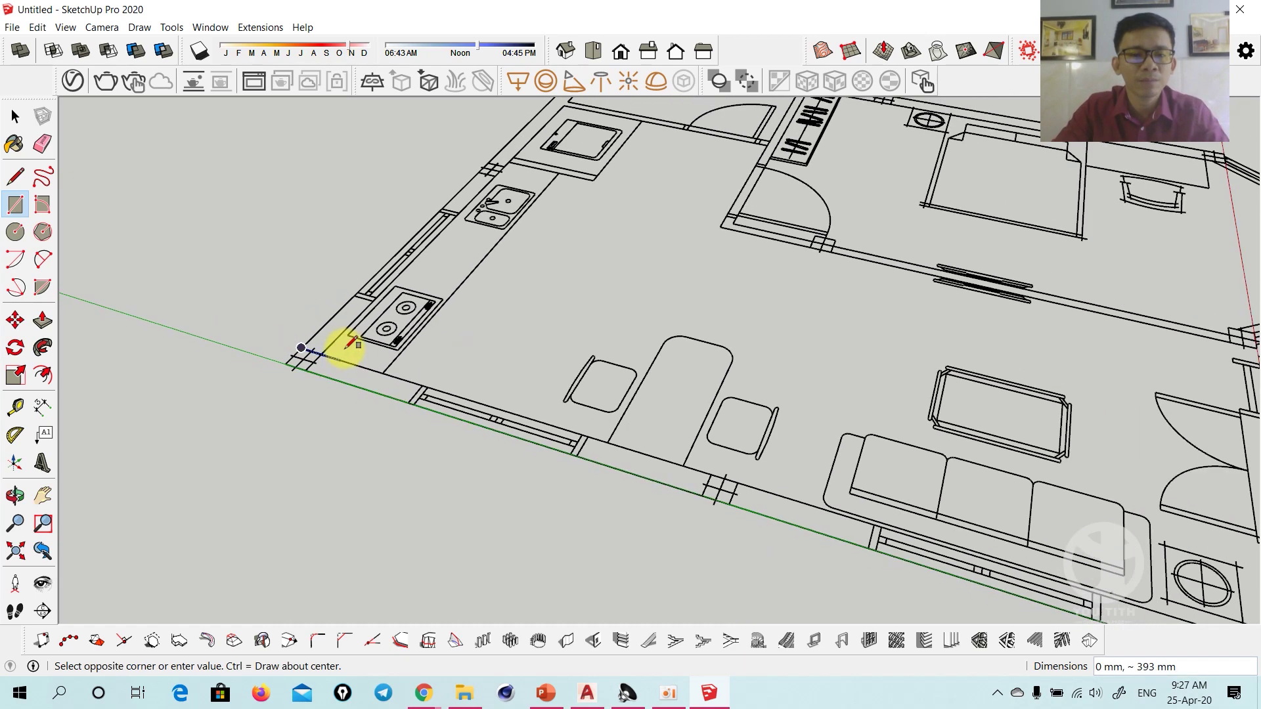
{"action": "middle_click_drag", "start_coordinate": [335, 348], "coordinate": [223, 283], "text": "shift"}
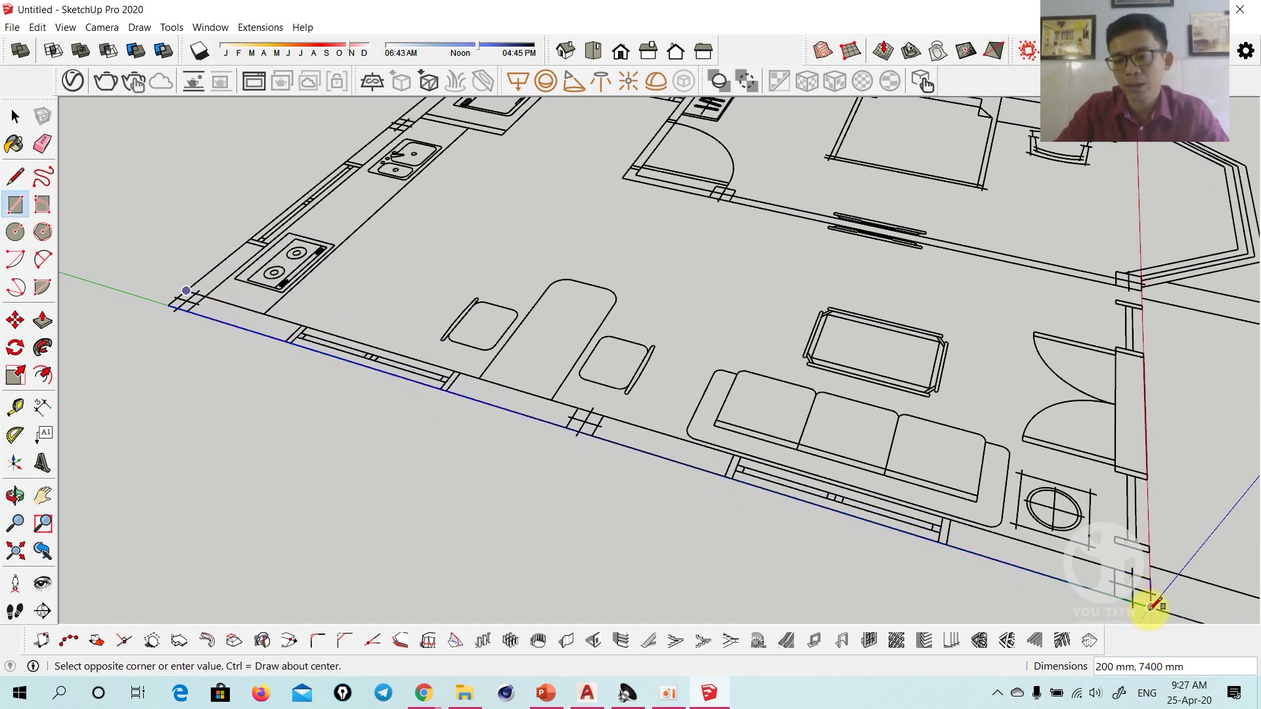
{"action": "key", "text": "space"}
{"action": "scroll", "coordinate": [703, 259], "scroll_direction": "down", "scroll_amount": 4}
{"action": "mouse_move", "coordinate": [704, 259]}
{"action": "middle_mouse_down"}
{"action": "mouse_move", "coordinate": [644, 318]}
{"action": "mouse_move", "coordinate": [800, 330]}
{"action": "mouse_move", "coordinate": [732, 281]}
{"action": "mouse_move", "coordinate": [690, 287]}
{"action": "mouse_move", "coordinate": [692, 304]}
{"action": "mouse_move", "coordinate": [719, 304]}
{"action": "mouse_move", "coordinate": [737, 366]}
{"action": "mouse_move", "coordinate": [695, 352]}
{"action": "mouse_move", "coordinate": [699, 372]}
{"action": "mouse_move", "coordinate": [718, 338]}
{"action": "mouse_move", "coordinate": [715, 376]}
{"action": "middle_mouse_up"}
{"action": "scroll", "coordinate": [698, 372], "scroll_direction": "up", "scroll_amount": 3}
{"action": "scroll", "coordinate": [698, 374], "scroll_direction": "down", "scroll_amount": 2}
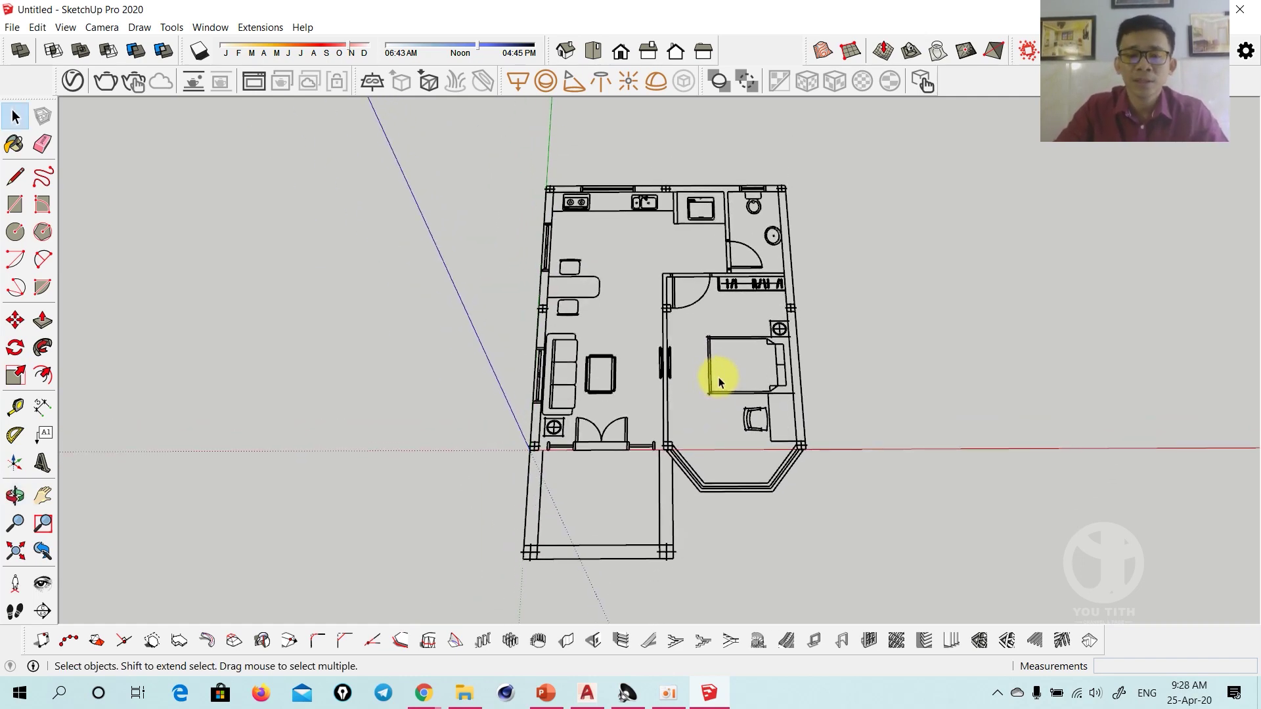
{"action": "left_click", "coordinate": [586, 692]}
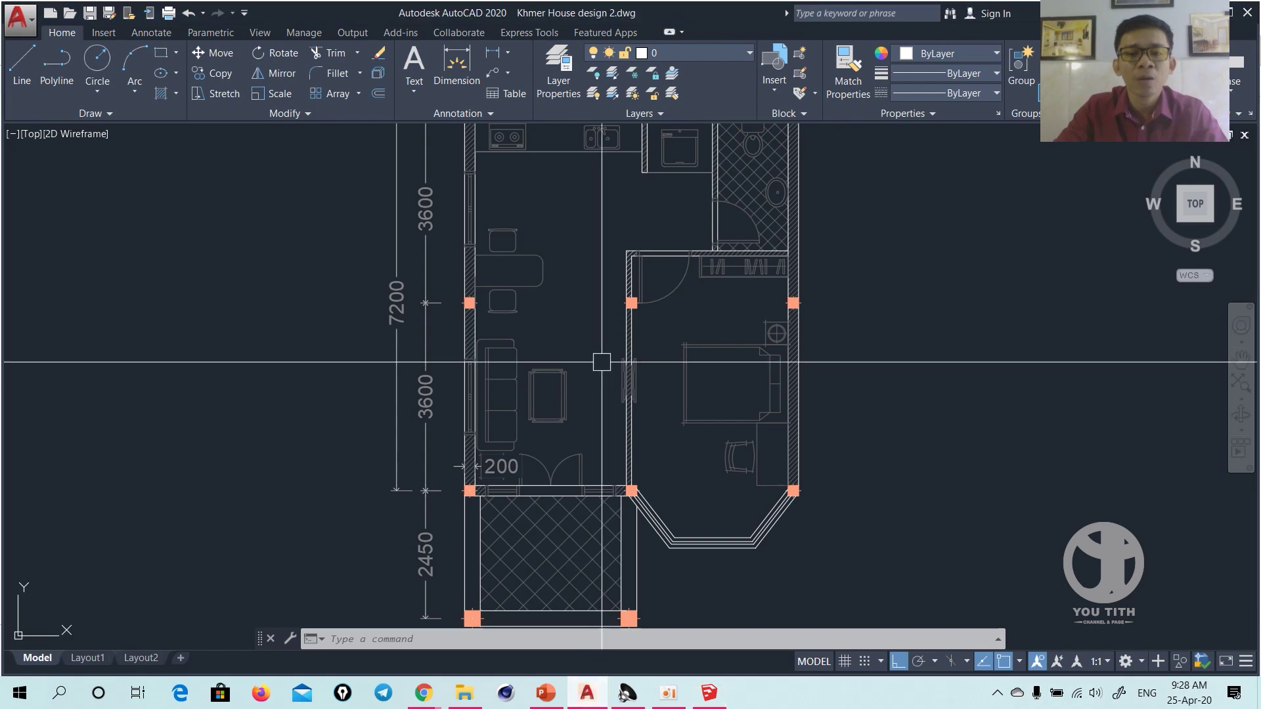
{"action": "scroll", "coordinate": [607, 357], "scroll_direction": "down", "scroll_amount": 3}
{"action": "left_click", "coordinate": [709, 692]}
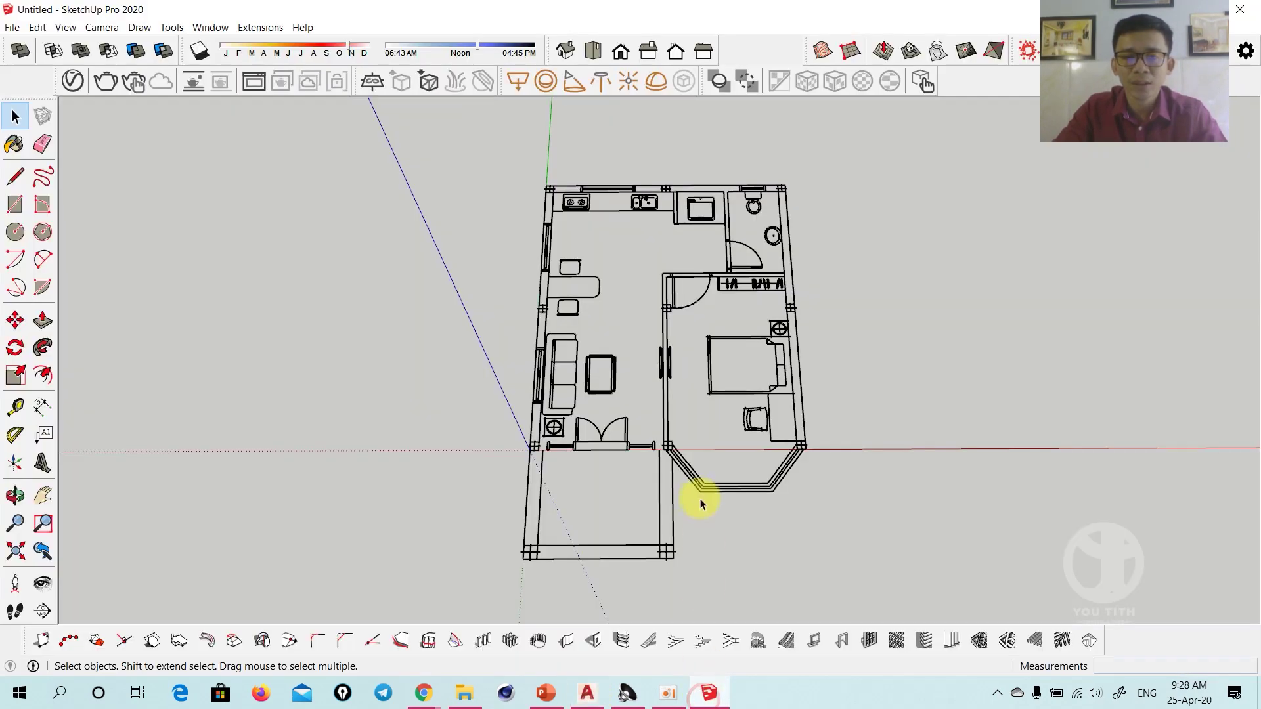
{"action": "middle_click_drag", "start_coordinate": [753, 416], "coordinate": [615, 378]}
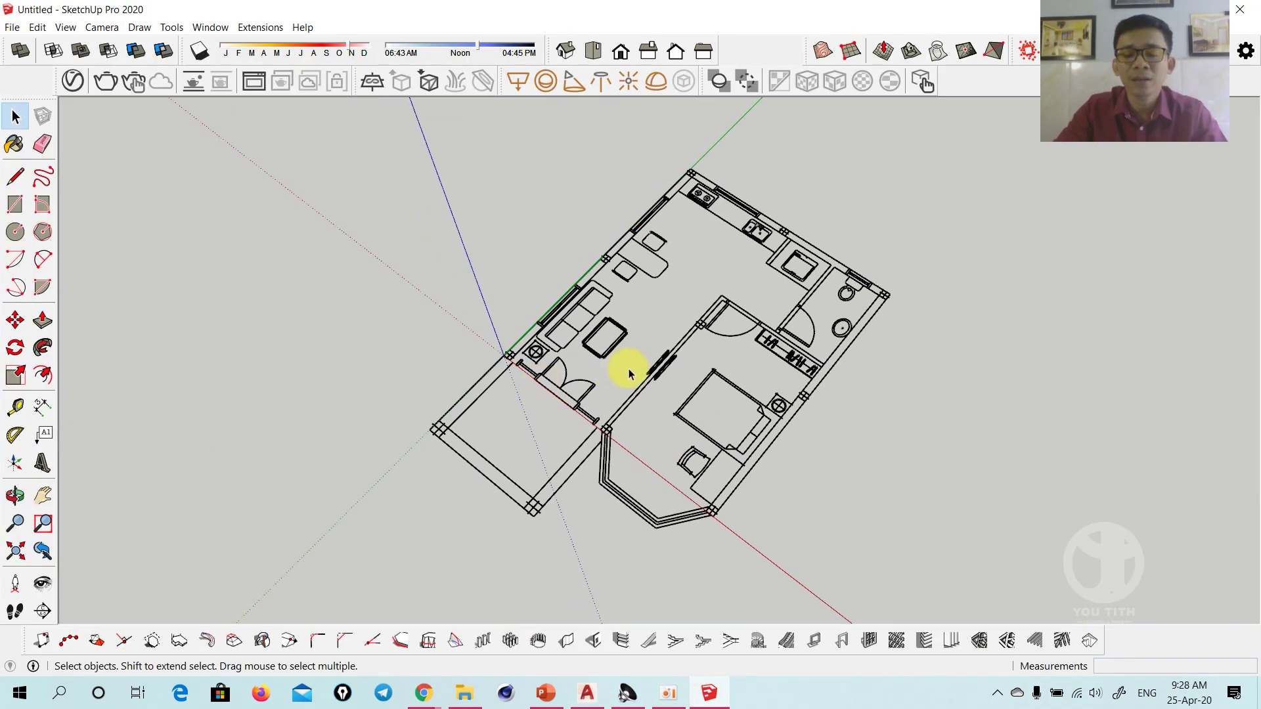
{"action": "left_click", "coordinate": [586, 692]}
{"action": "scroll", "coordinate": [558, 325], "scroll_direction": "up", "scroll_amount": 1}
{"action": "scroll", "coordinate": [547, 317], "scroll_direction": "up", "scroll_amount": 3}
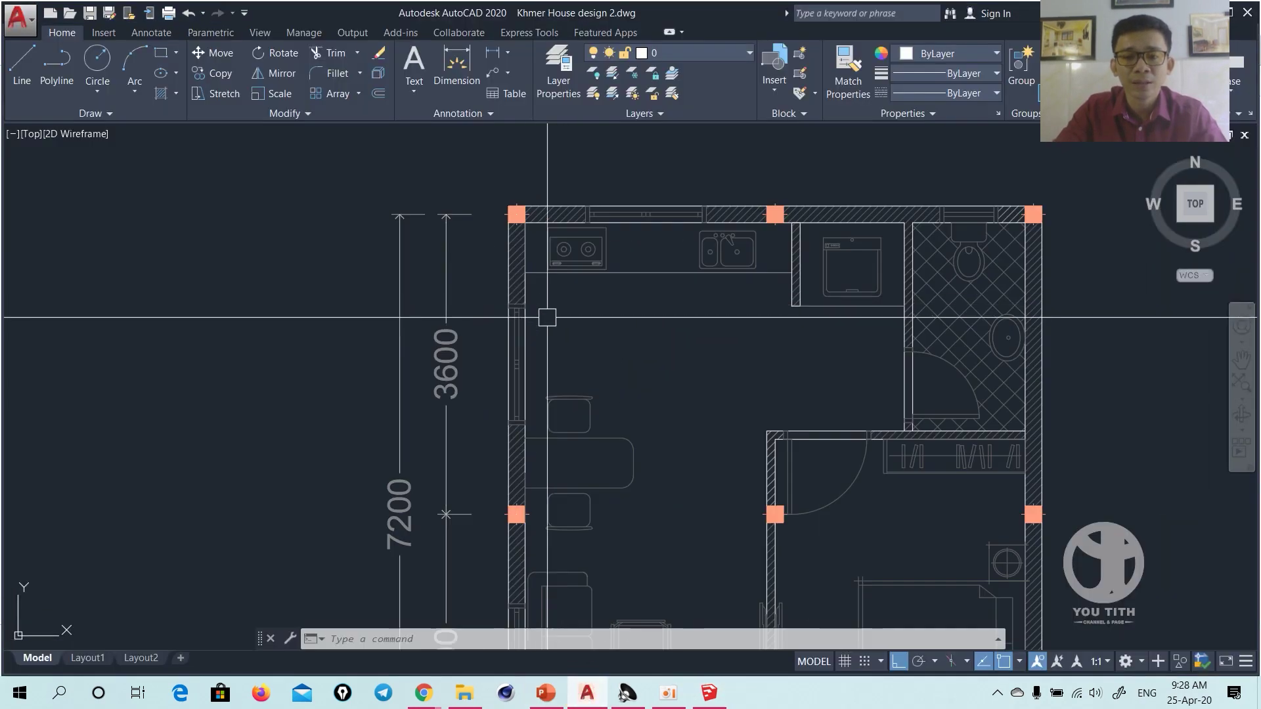
{"action": "scroll", "coordinate": [547, 317], "scroll_direction": "down", "scroll_amount": 4}
{"action": "scroll", "coordinate": [473, 428], "scroll_direction": "up", "scroll_amount": 1}
{"action": "scroll", "coordinate": [473, 430], "scroll_direction": "up", "scroll_amount": 1}
{"action": "scroll", "coordinate": [494, 425], "scroll_direction": "up", "scroll_amount": 2}
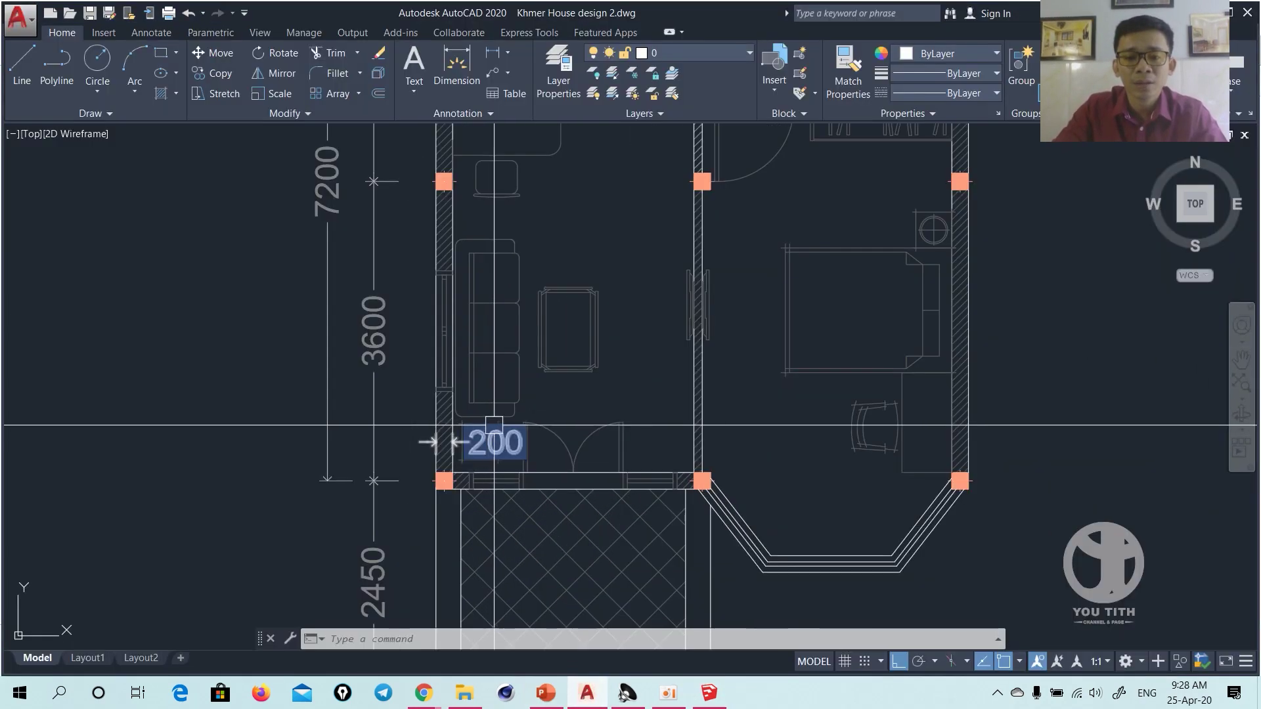
{"action": "scroll", "coordinate": [494, 426], "scroll_direction": "down", "scroll_amount": 2}
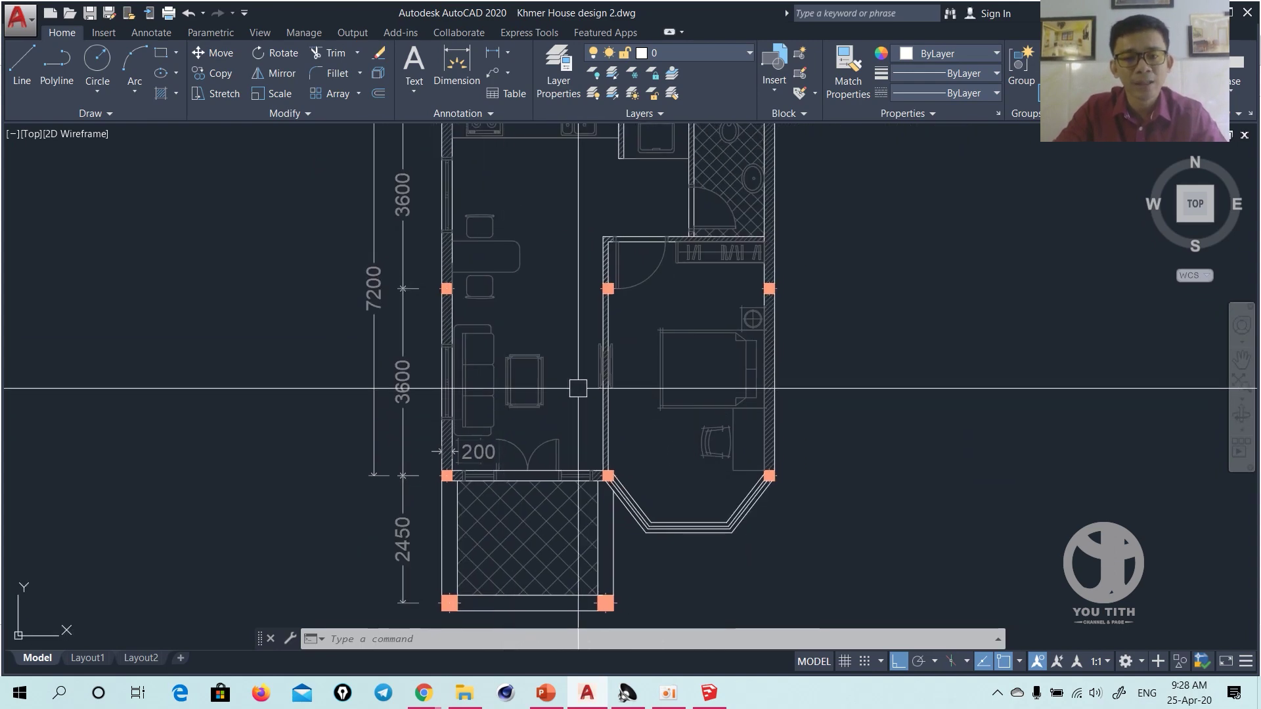
{"action": "middle_click_drag", "start_coordinate": [578, 388], "coordinate": [578, 439]}
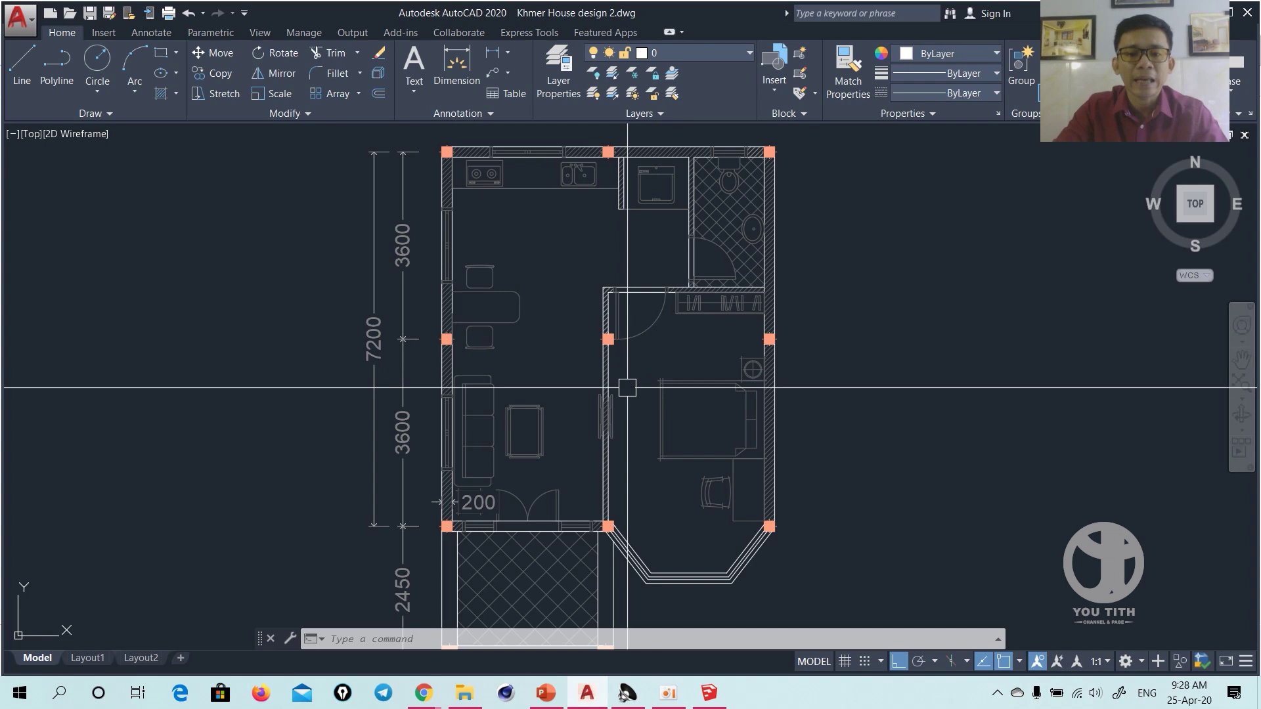
{"action": "middle_click_drag", "start_coordinate": [627, 453], "coordinate": [625, 374]}
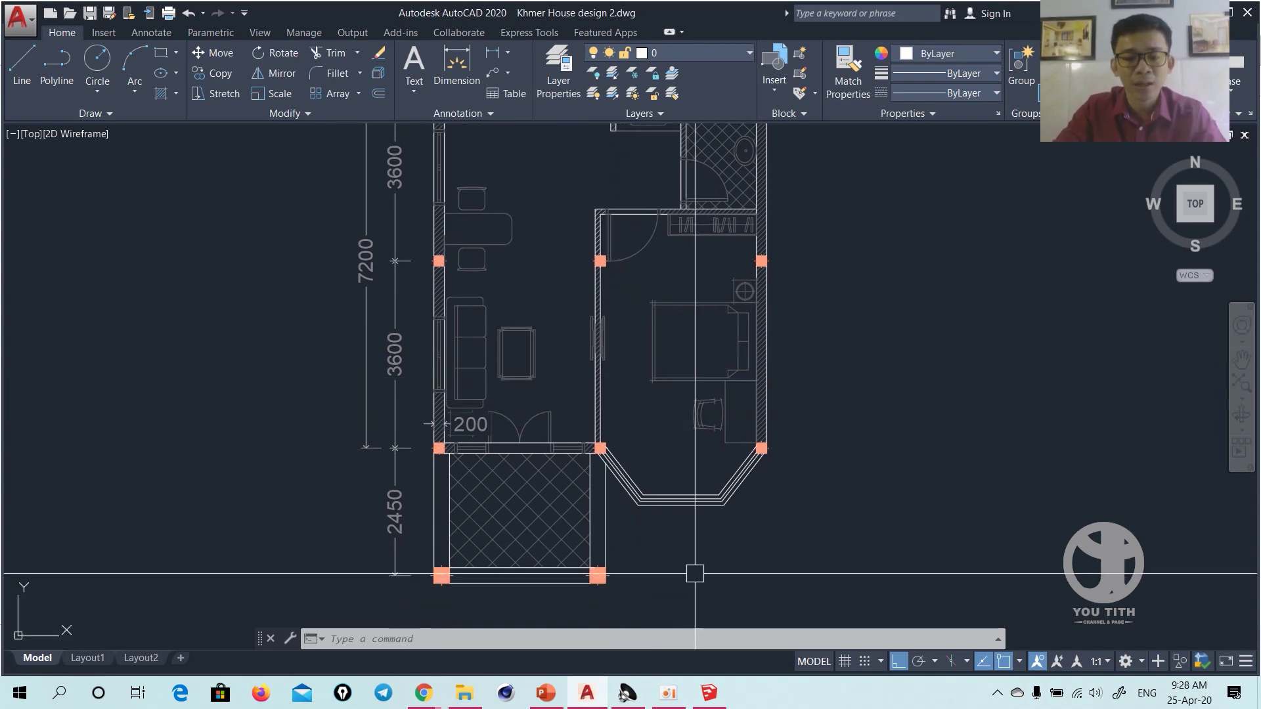
{"action": "left_click", "coordinate": [708, 693]}
{"action": "middle_click_drag", "start_coordinate": [634, 422], "coordinate": [737, 366]}
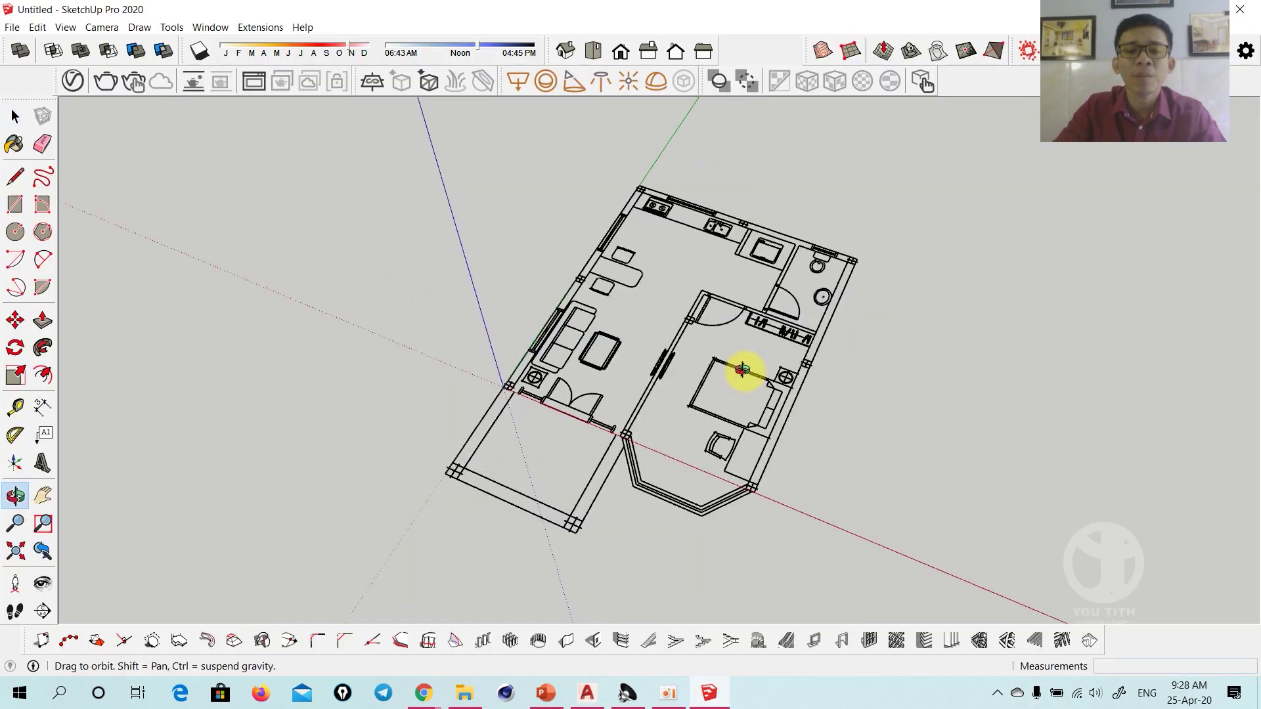
{"action": "scroll", "coordinate": [550, 357], "scroll_direction": "up", "scroll_amount": 4}
{"action": "middle_click_drag", "start_coordinate": [550, 357], "coordinate": [501, 402], "text": "shift"}
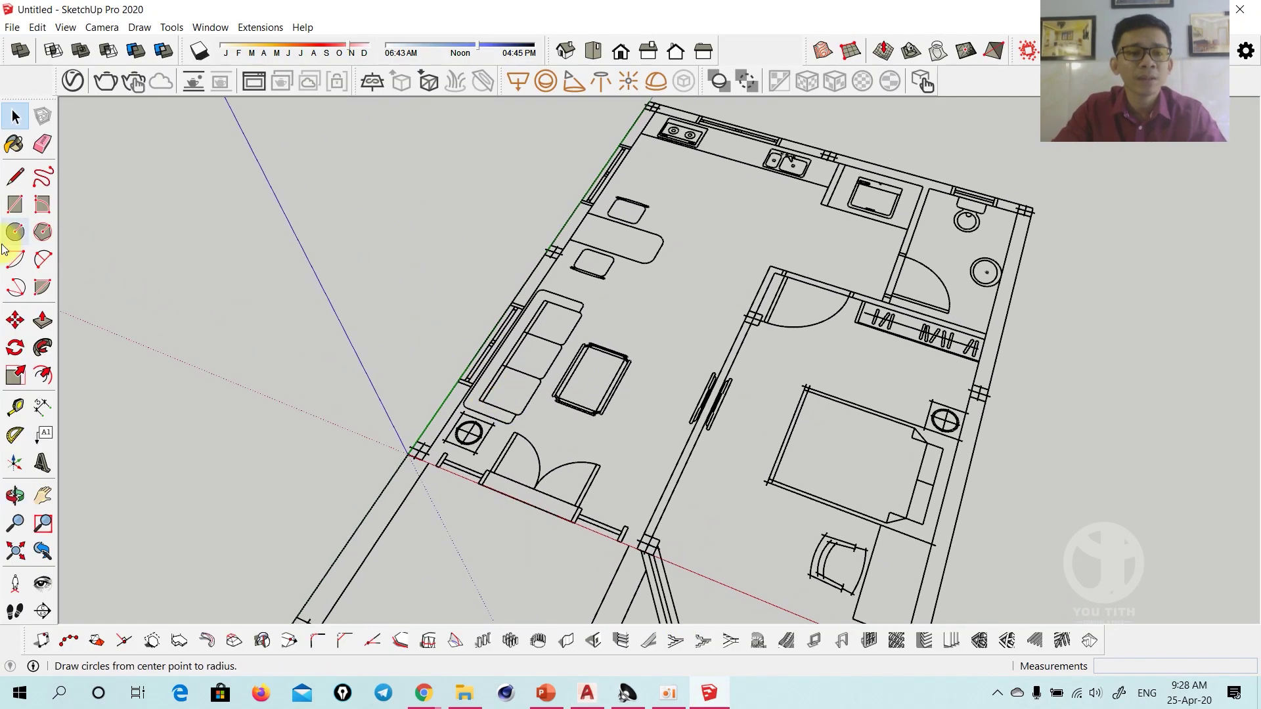
{"action": "left_click", "coordinate": [15, 204]}
{"action": "middle_click_drag", "start_coordinate": [669, 250], "coordinate": [590, 189], "text": "shift"}
Draw a 200 mm wall rectangle along the right outer wall
{"action": "scroll", "coordinate": [584, 181], "scroll_direction": "up", "scroll_amount": 3}
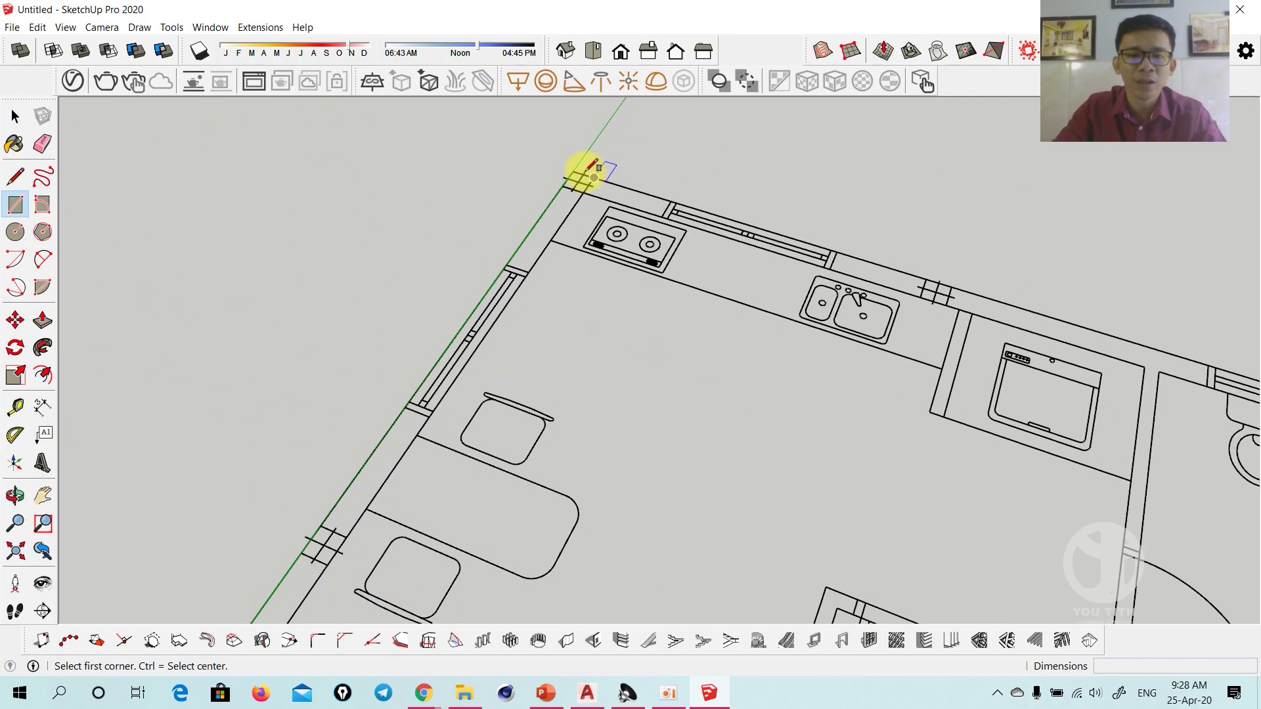
{"action": "scroll", "coordinate": [575, 172], "scroll_direction": "up", "scroll_amount": 2}
{"action": "left_click", "coordinate": [571, 170]}
{"action": "scroll", "coordinate": [648, 197], "scroll_direction": "down", "scroll_amount": 3}
{"action": "scroll", "coordinate": [836, 301], "scroll_direction": "down", "scroll_amount": 2}
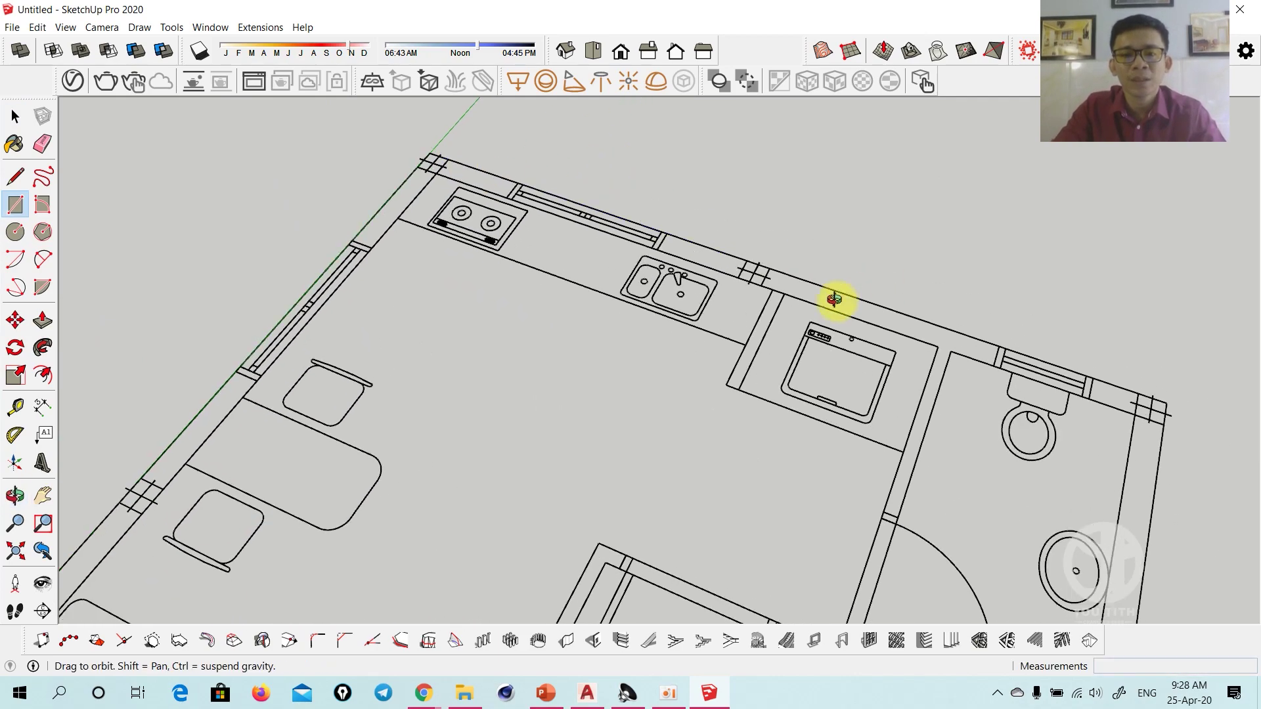
{"action": "middle_click_drag", "start_coordinate": [836, 301], "coordinate": [492, 332]}
{"action": "scroll", "coordinate": [581, 348], "scroll_direction": "up", "scroll_amount": 3}
{"action": "middle_click_drag", "start_coordinate": [581, 348], "coordinate": [642, 484], "text": "shift"}
{"action": "scroll", "coordinate": [606, 495], "scroll_direction": "up", "scroll_amount": 2}
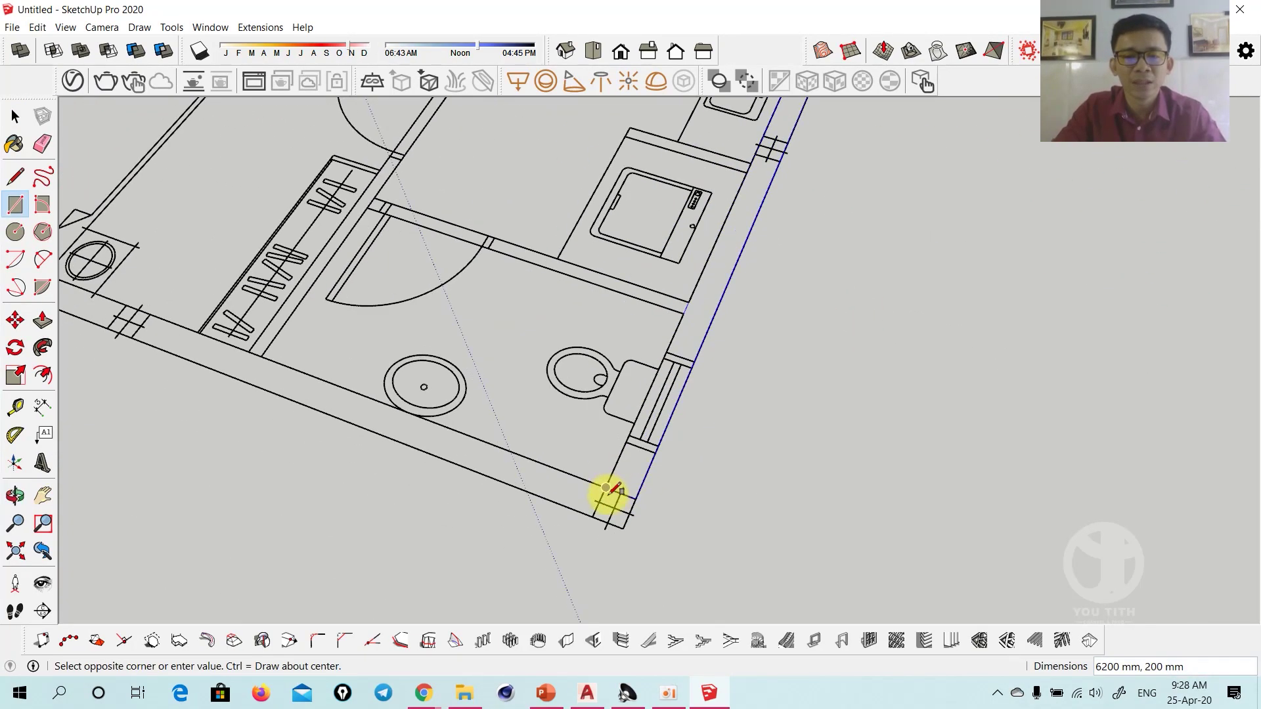
{"action": "left_click", "coordinate": [597, 510]}
{"action": "scroll", "coordinate": [598, 460], "scroll_direction": "down", "scroll_amount": 2}
{"action": "scroll", "coordinate": [601, 452], "scroll_direction": "down", "scroll_amount": 3}
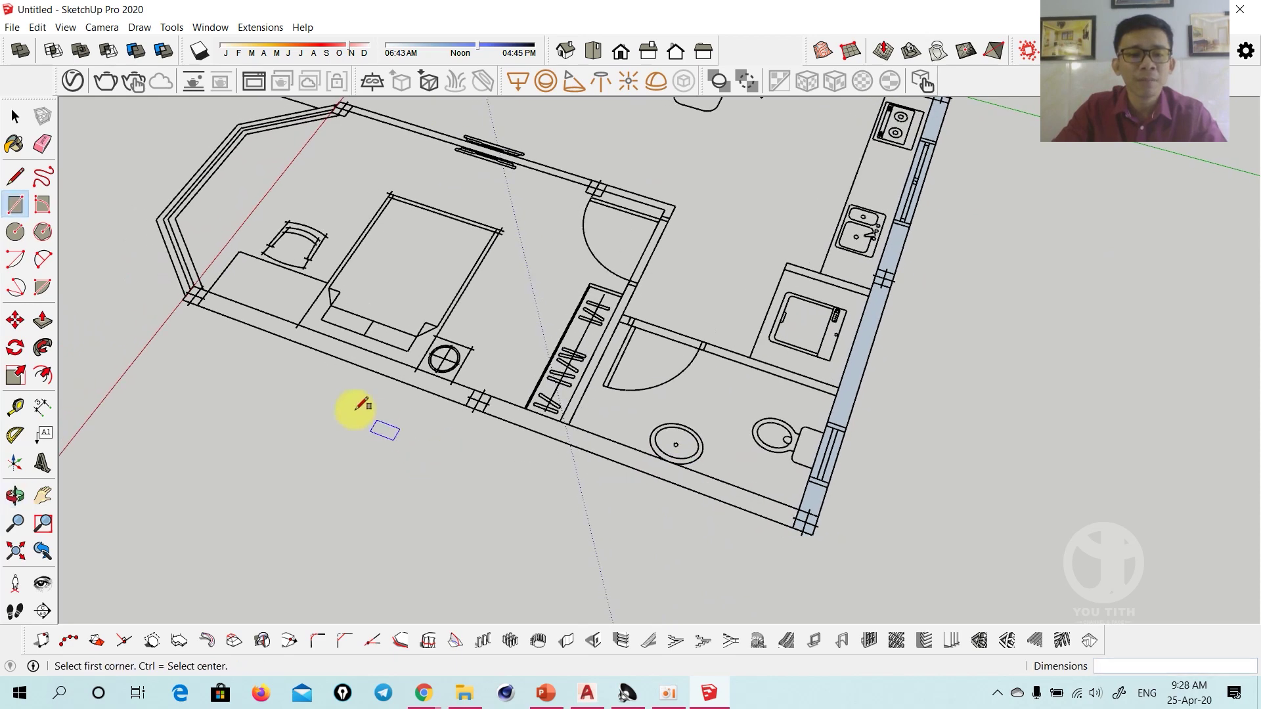
{"action": "scroll", "coordinate": [352, 408], "scroll_direction": "up", "scroll_amount": 2}
Draw rectangles for the bottom wall and the thin interior walls beside the wardrobe
{"action": "left_click", "coordinate": [170, 264]}
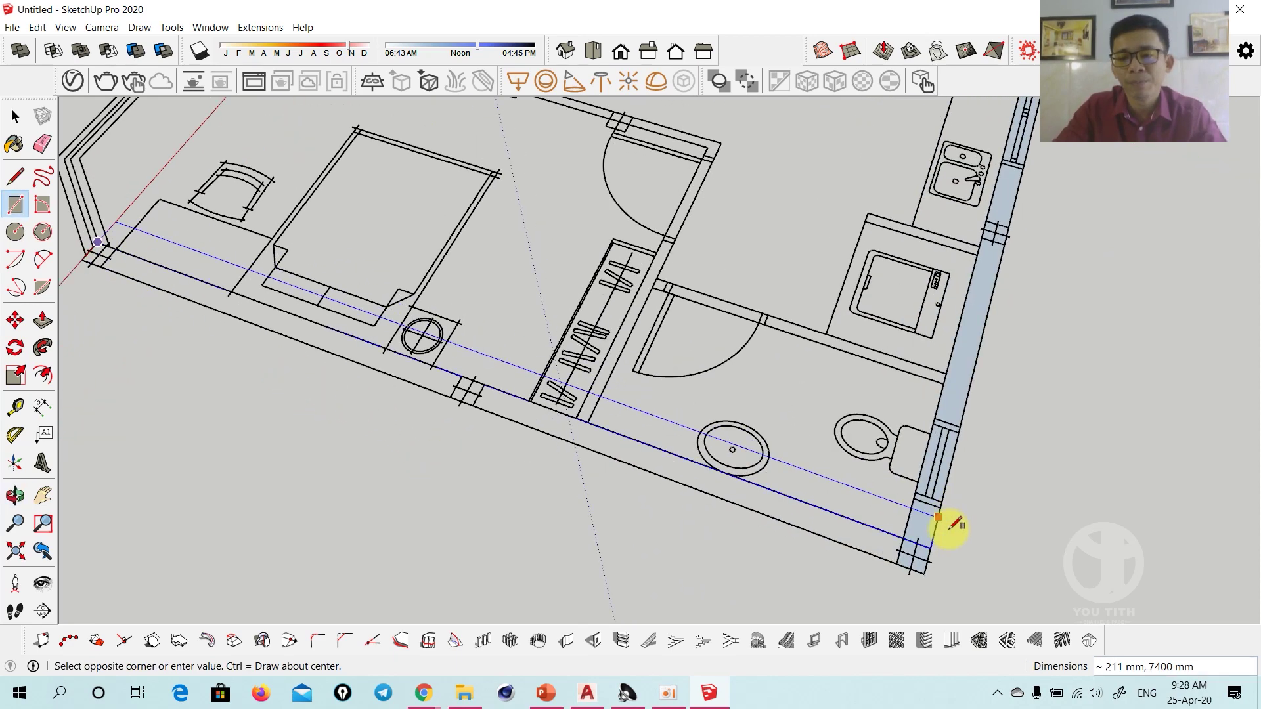
{"action": "scroll", "coordinate": [878, 563], "scroll_direction": "up", "scroll_amount": 3}
{"action": "left_click", "coordinate": [877, 569]}
{"action": "scroll", "coordinate": [605, 361], "scroll_direction": "down", "scroll_amount": 2}
{"action": "scroll", "coordinate": [630, 302], "scroll_direction": "up", "scroll_amount": 2}
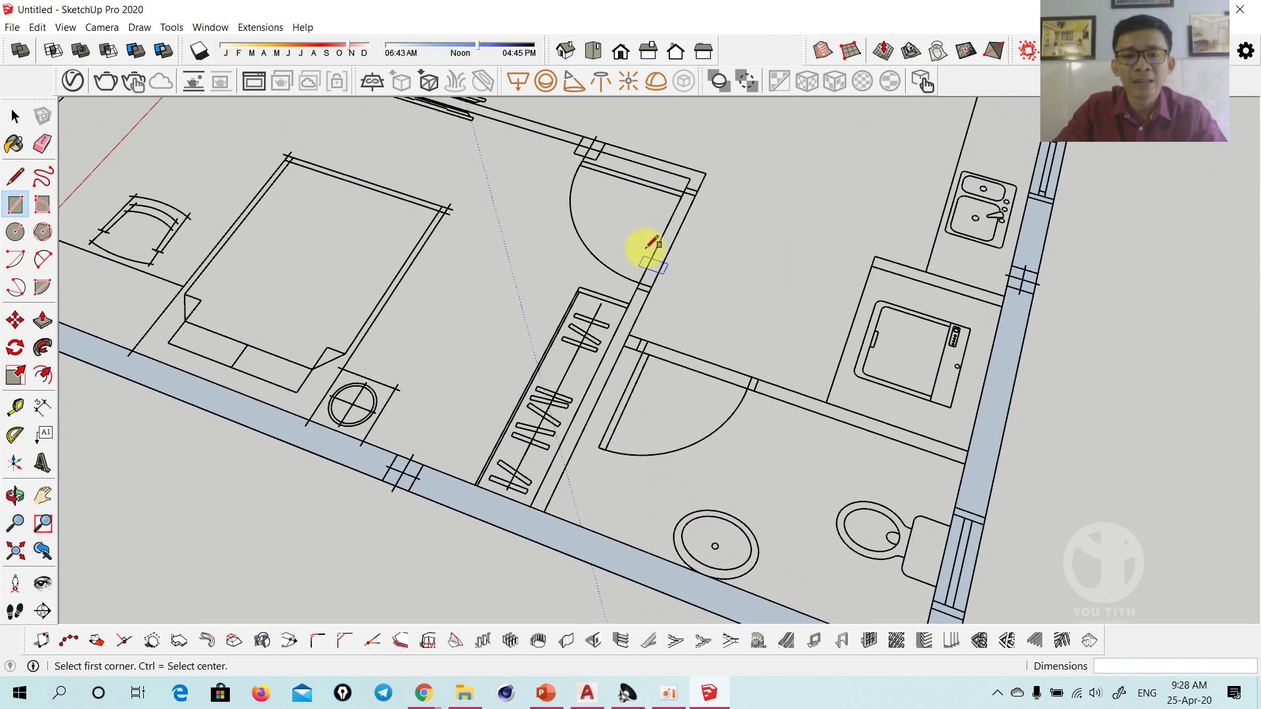
{"action": "scroll", "coordinate": [656, 230], "scroll_direction": "up", "scroll_amount": 1}
{"action": "left_click", "coordinate": [697, 168]}
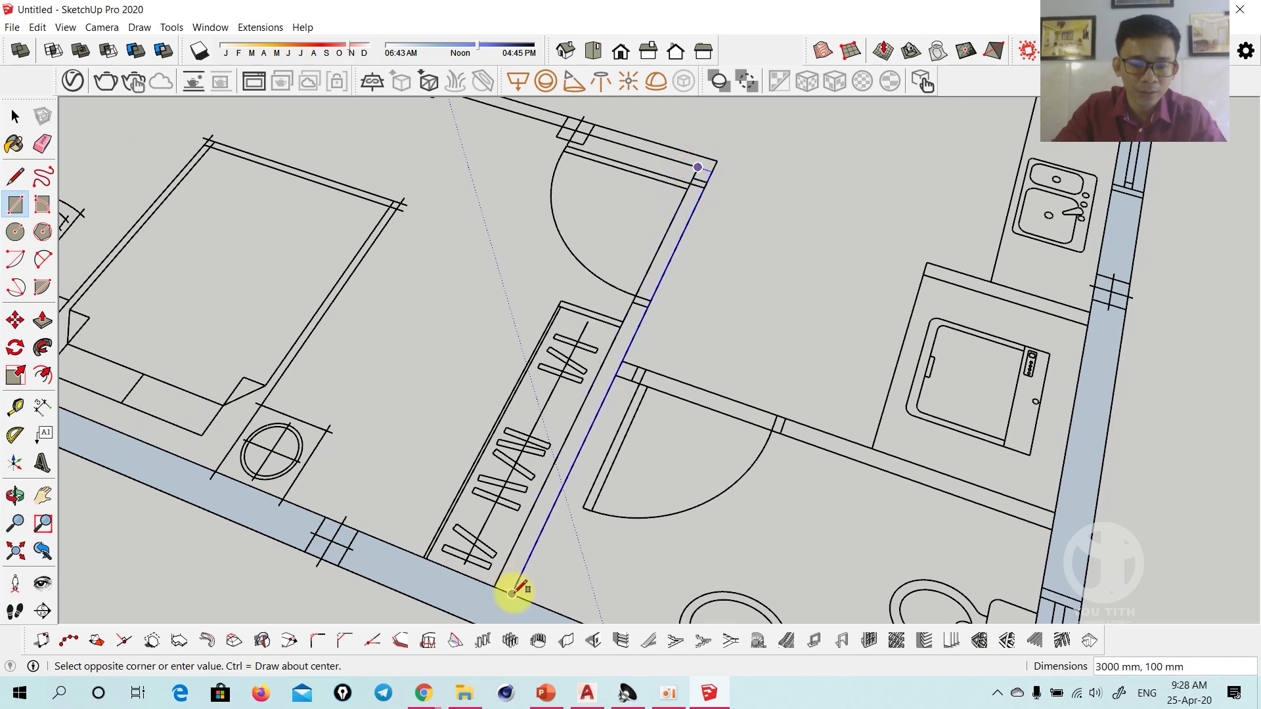
{"action": "left_click", "coordinate": [513, 593]}
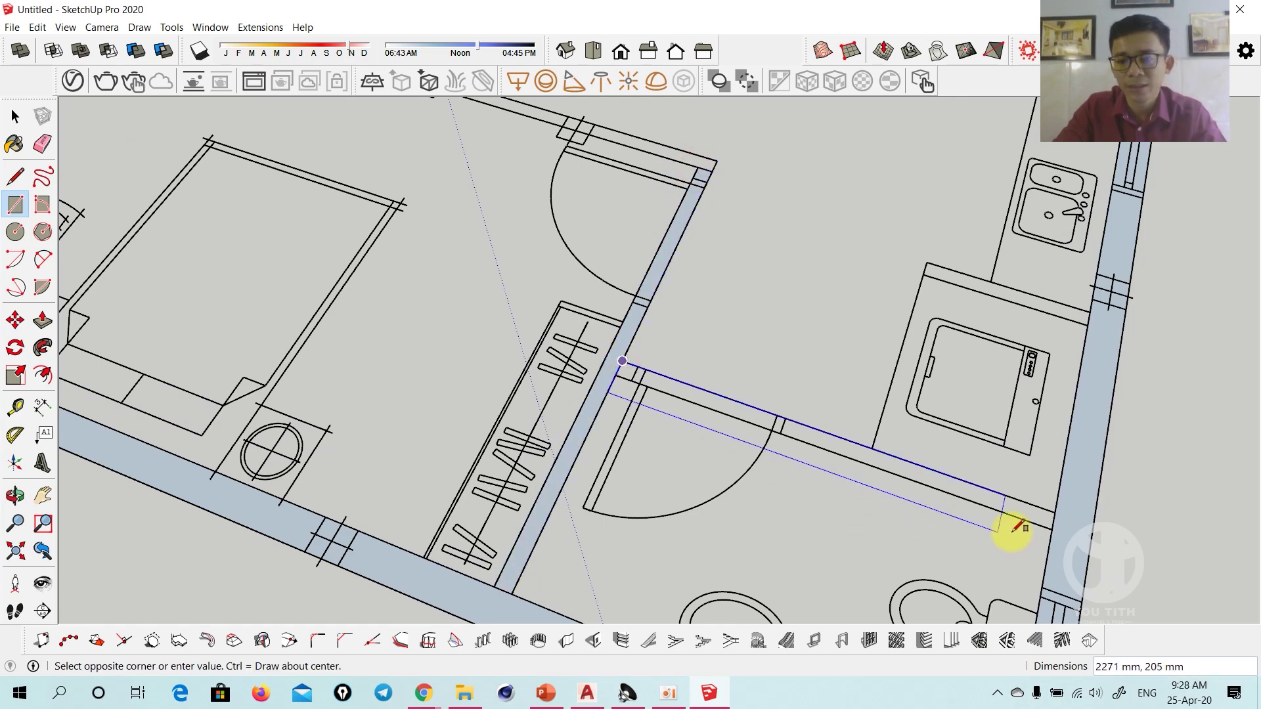
{"action": "left_click", "coordinate": [1050, 520]}
Draw wall rectangles above the bedroom and beside the entrance door
{"action": "middle_click_drag", "start_coordinate": [888, 338], "coordinate": [755, 374], "text": "shift"}
{"action": "scroll", "coordinate": [722, 426], "scroll_direction": "down", "scroll_amount": 2}
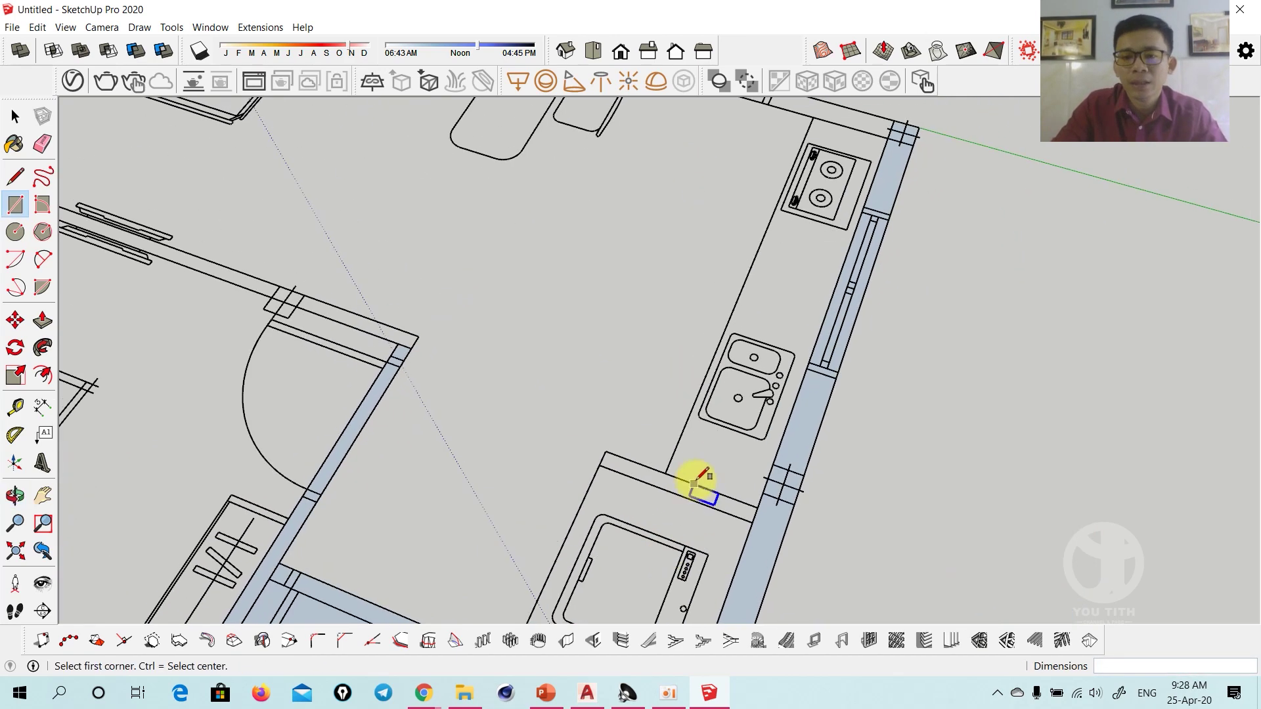
{"action": "middle_click_drag", "start_coordinate": [689, 484], "coordinate": [407, 226]}
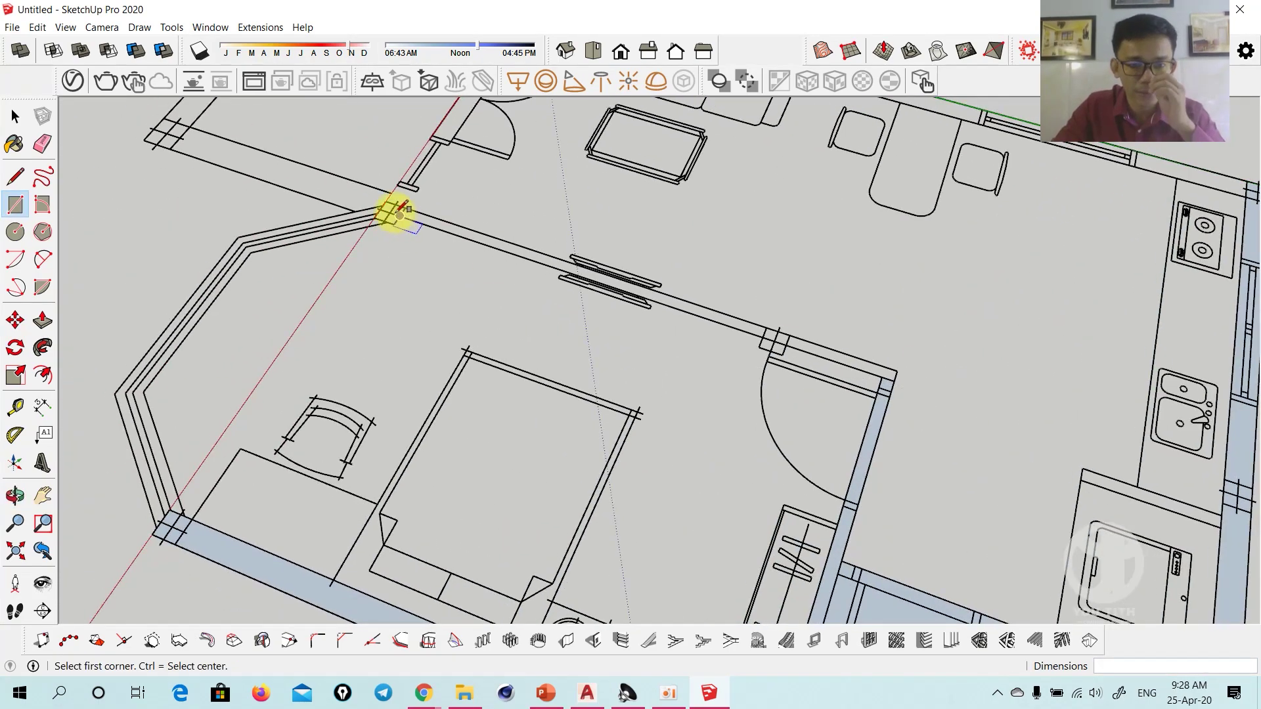
{"action": "left_click", "coordinate": [387, 200]}
{"action": "left_click", "coordinate": [895, 380]}
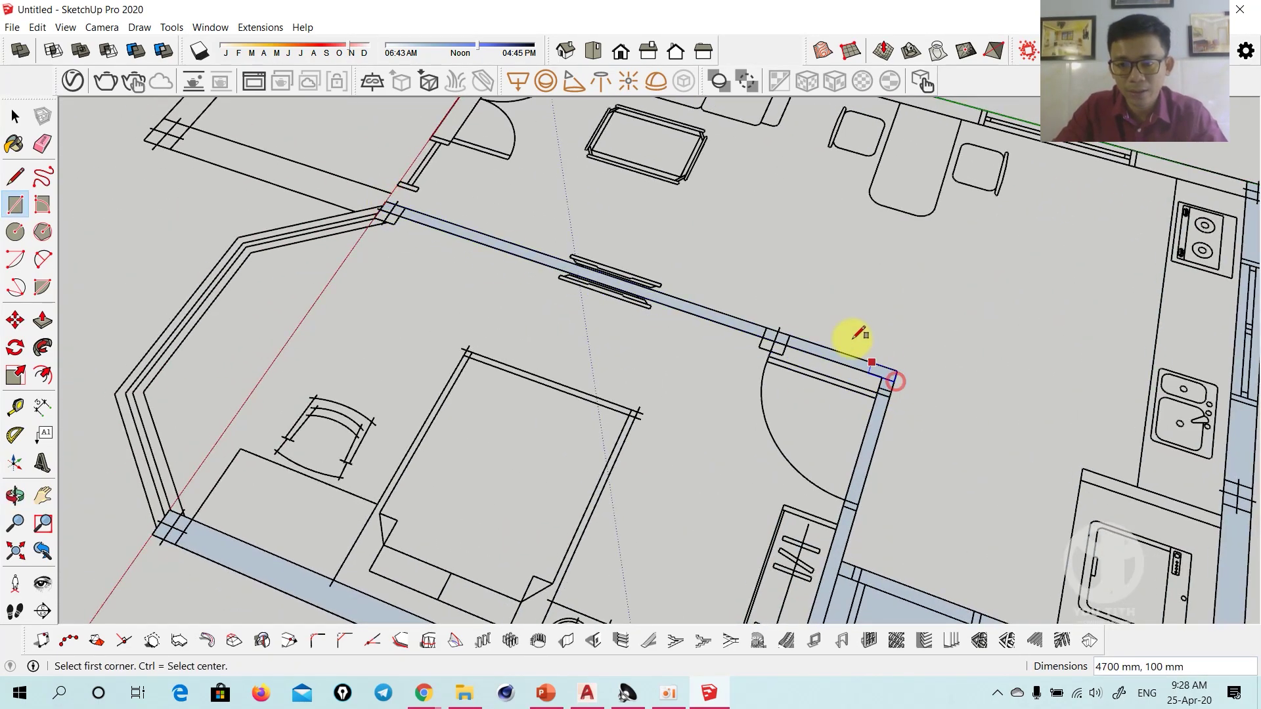
{"action": "middle_click_drag", "start_coordinate": [578, 210], "coordinate": [577, 366], "text": "shift"}
{"action": "scroll", "coordinate": [521, 231], "scroll_direction": "up", "scroll_amount": 2}
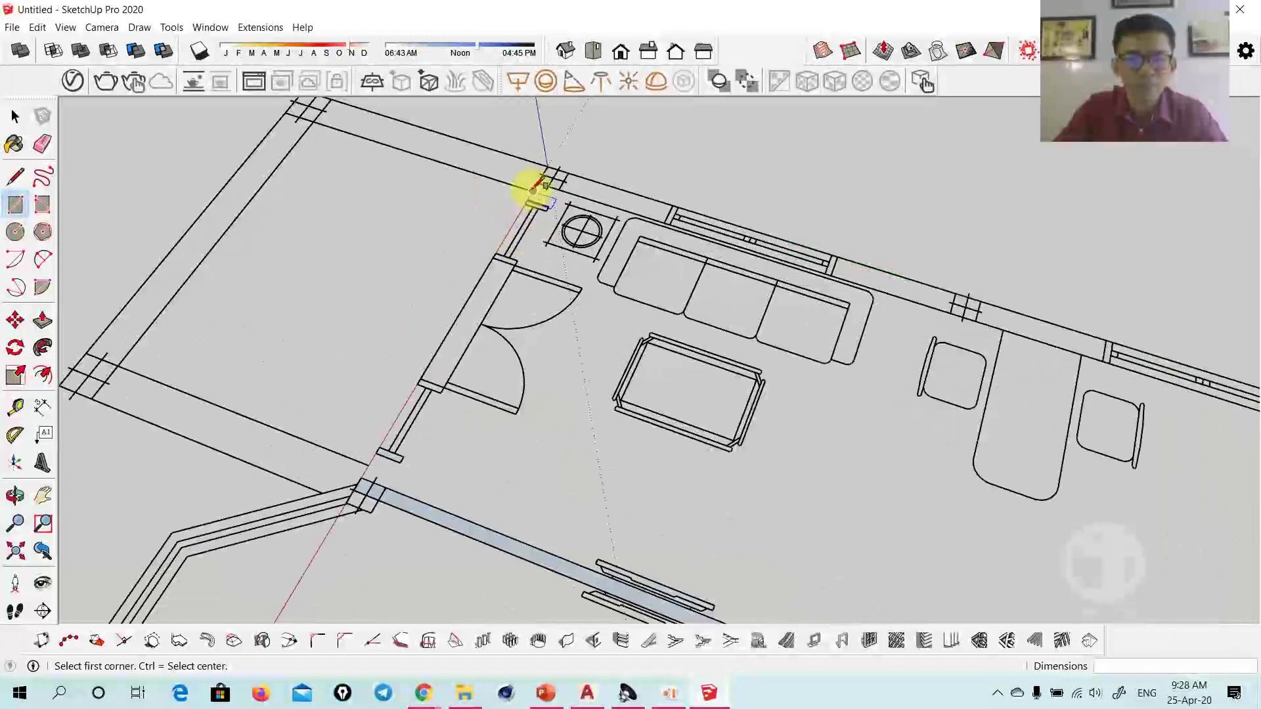
{"action": "left_click", "coordinate": [547, 166]}
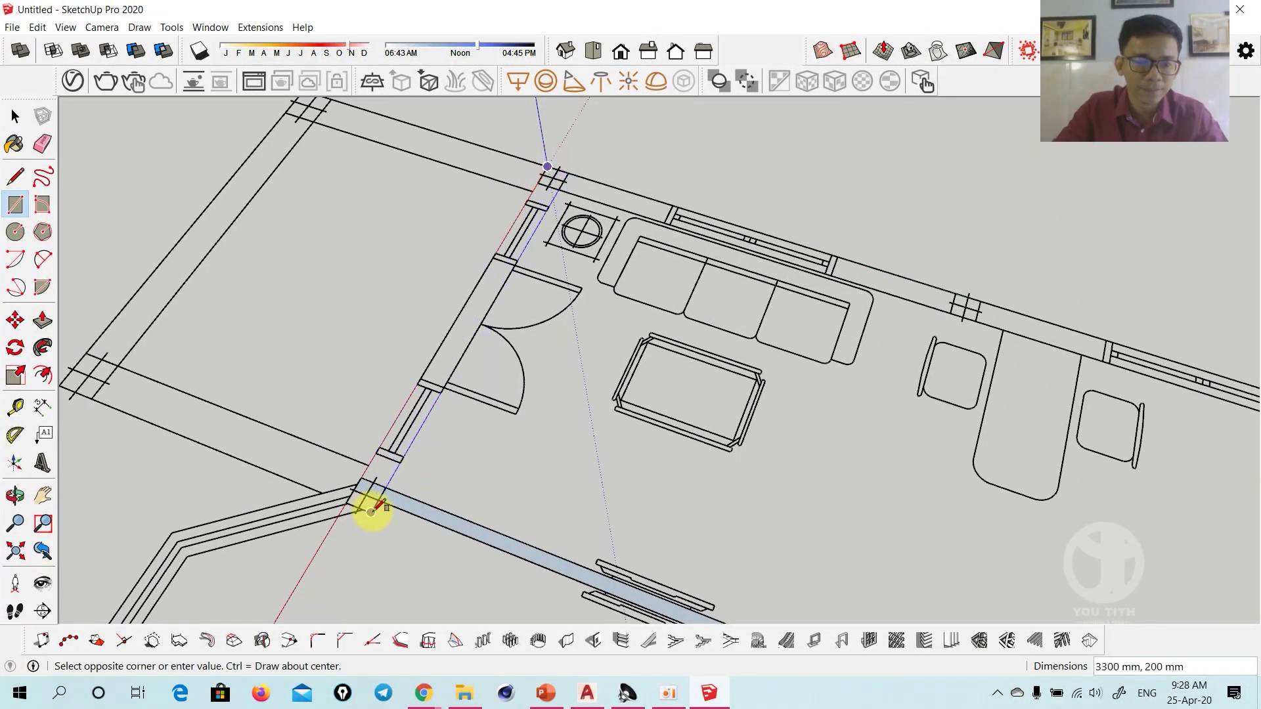
{"action": "left_click", "coordinate": [371, 510]}
Draw the living room's outer wall rectangle up to the kitchen end
{"action": "middle_click_drag", "start_coordinate": [515, 383], "coordinate": [343, 415], "text": "shift"}
{"action": "left_click", "coordinate": [407, 198]}
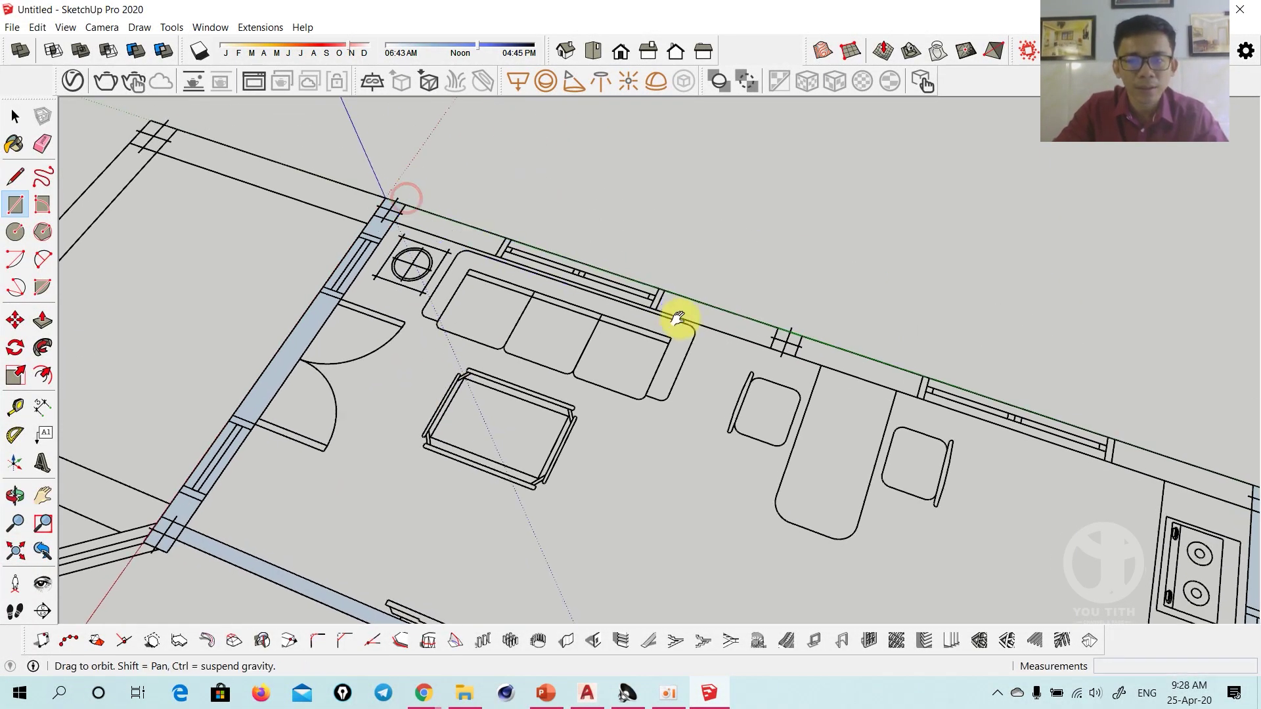
{"action": "middle_click_drag", "start_coordinate": [676, 318], "coordinate": [269, 180], "text": "shift"}
{"action": "left_click", "coordinate": [794, 354]}
{"action": "scroll", "coordinate": [627, 394], "scroll_direction": "down", "scroll_amount": 5}
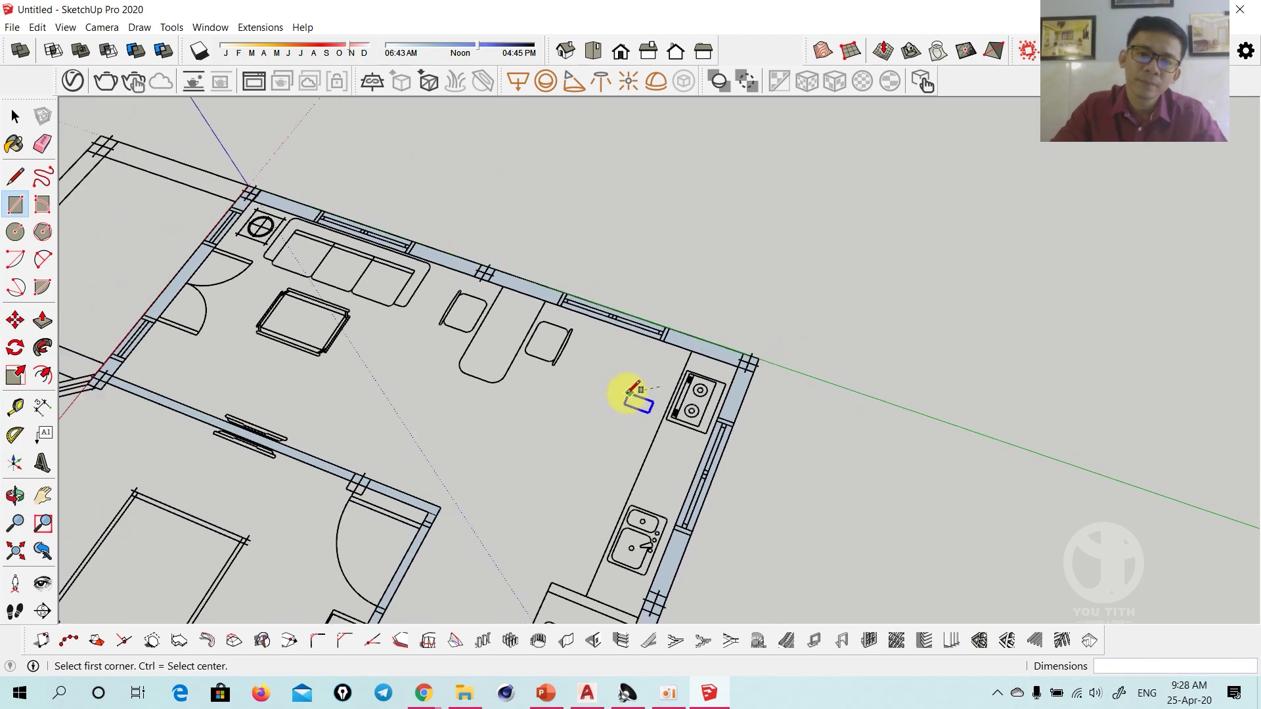
{"action": "scroll", "coordinate": [515, 369], "scroll_direction": "down", "scroll_amount": 2}
{"action": "scroll", "coordinate": [414, 354], "scroll_direction": "up", "scroll_amount": 3}
{"action": "scroll", "coordinate": [431, 440], "scroll_direction": "up", "scroll_amount": 3}
{"action": "middle_click_drag", "start_coordinate": [431, 440], "coordinate": [726, 416]}
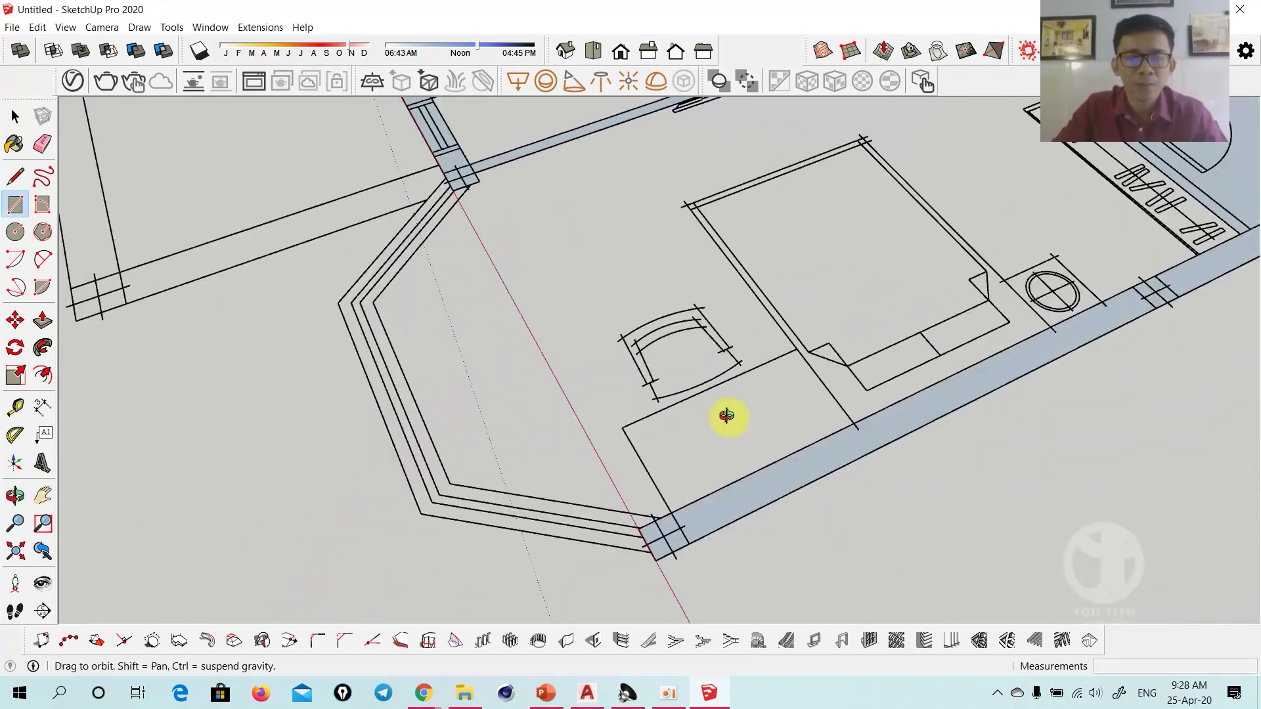
{"action": "middle_click_drag", "start_coordinate": [530, 473], "coordinate": [664, 464]}
{"action": "key", "text": "l"}
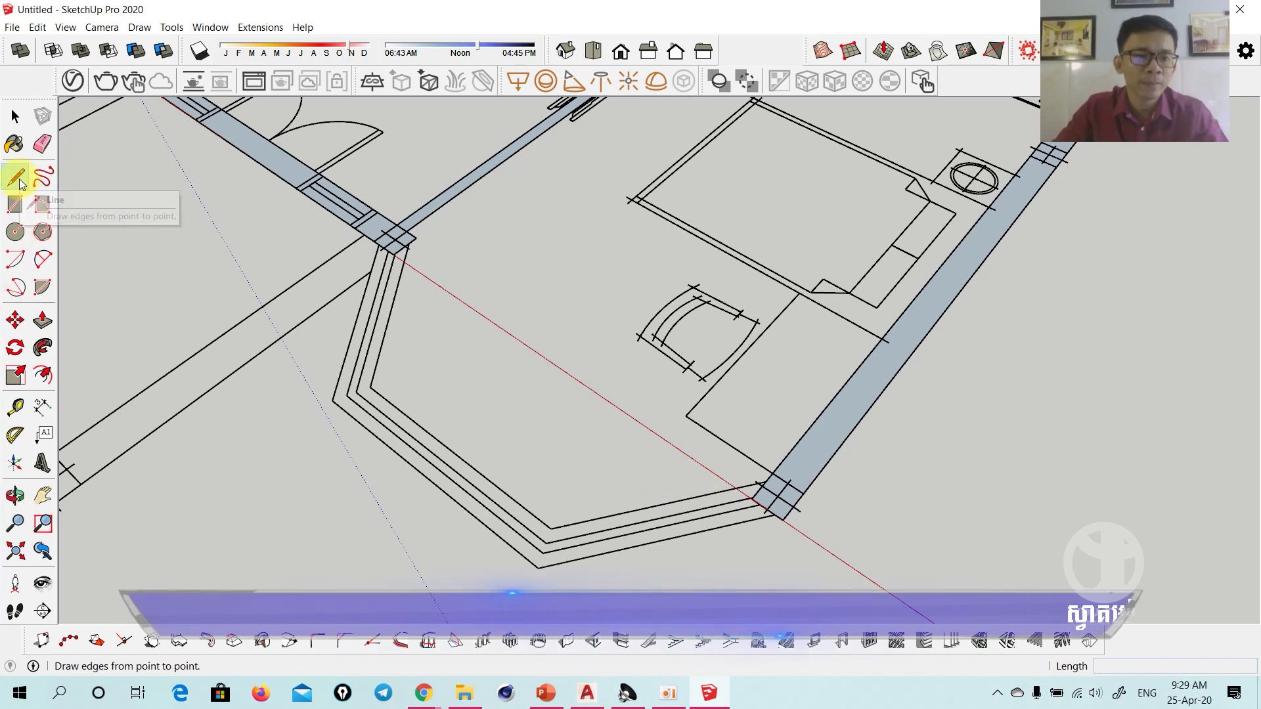
Trace a closed line loop to fill the angled bay-window room floor
{"action": "middle_click_drag", "start_coordinate": [543, 416], "coordinate": [704, 431]}
{"action": "scroll", "coordinate": [806, 439], "scroll_direction": "up", "scroll_amount": 2}
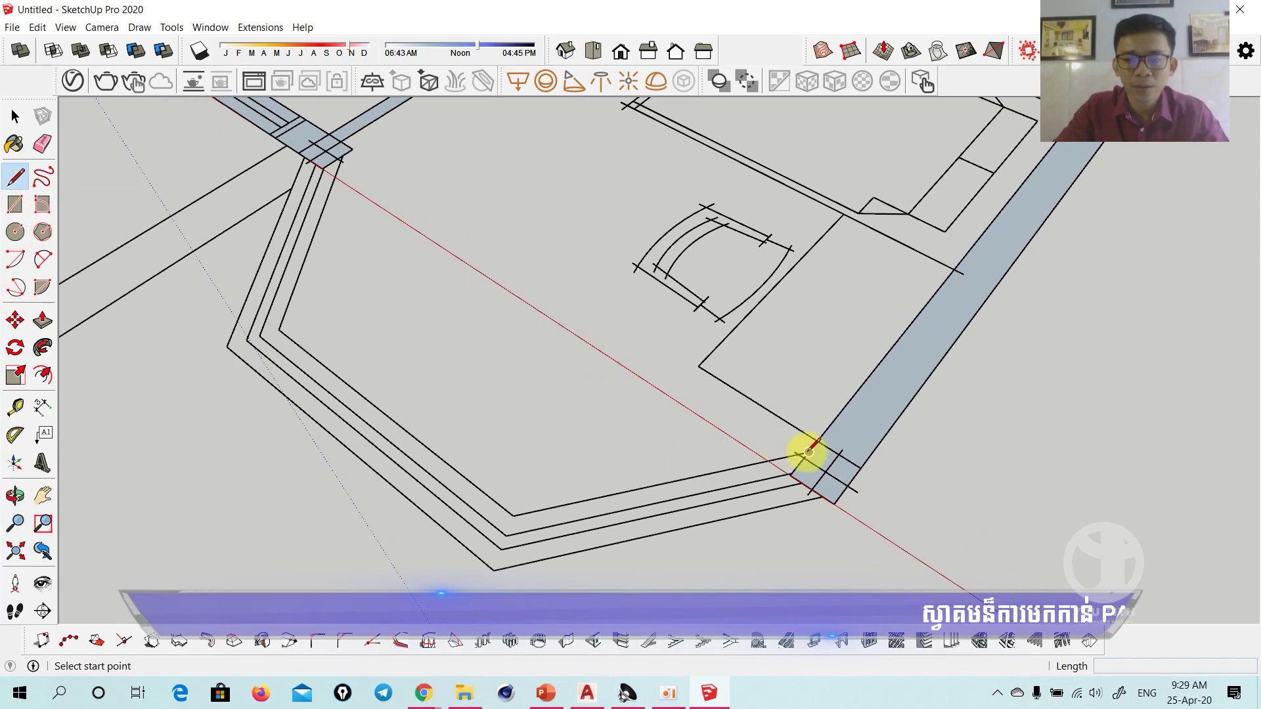
{"action": "left_click", "coordinate": [809, 452]}
{"action": "left_click", "coordinate": [513, 516]}
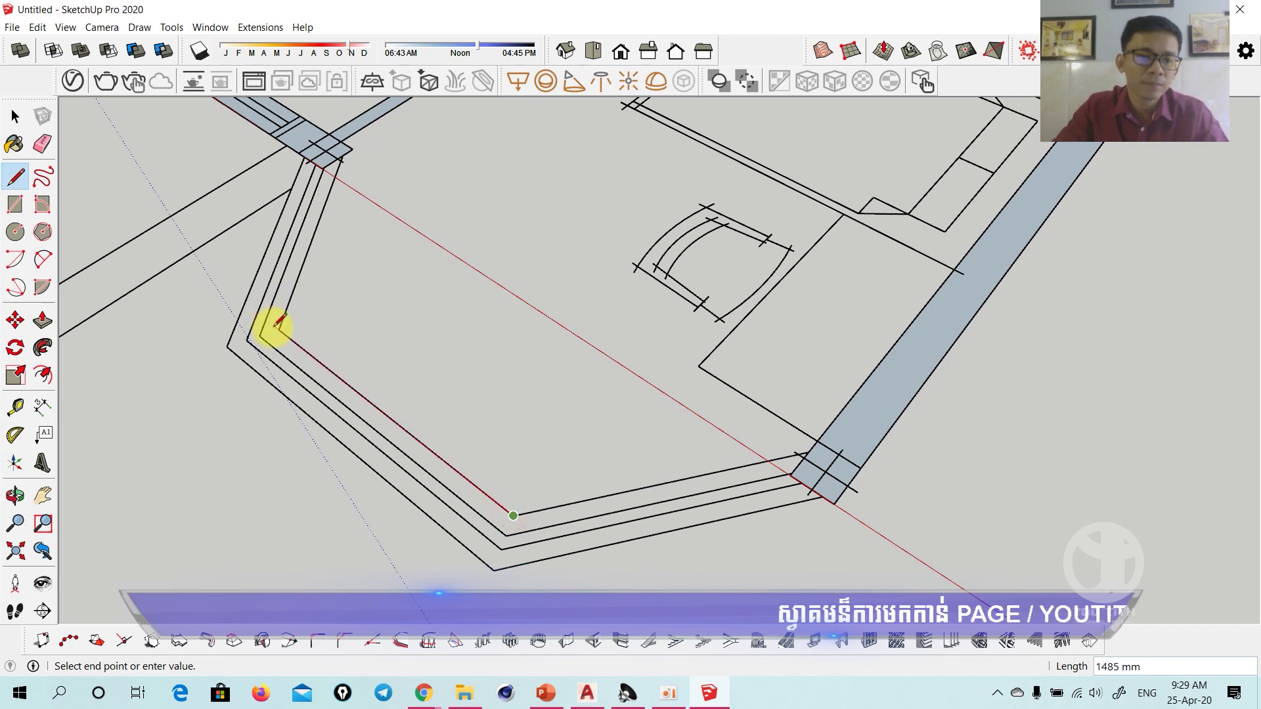
{"action": "left_click", "coordinate": [343, 156]}
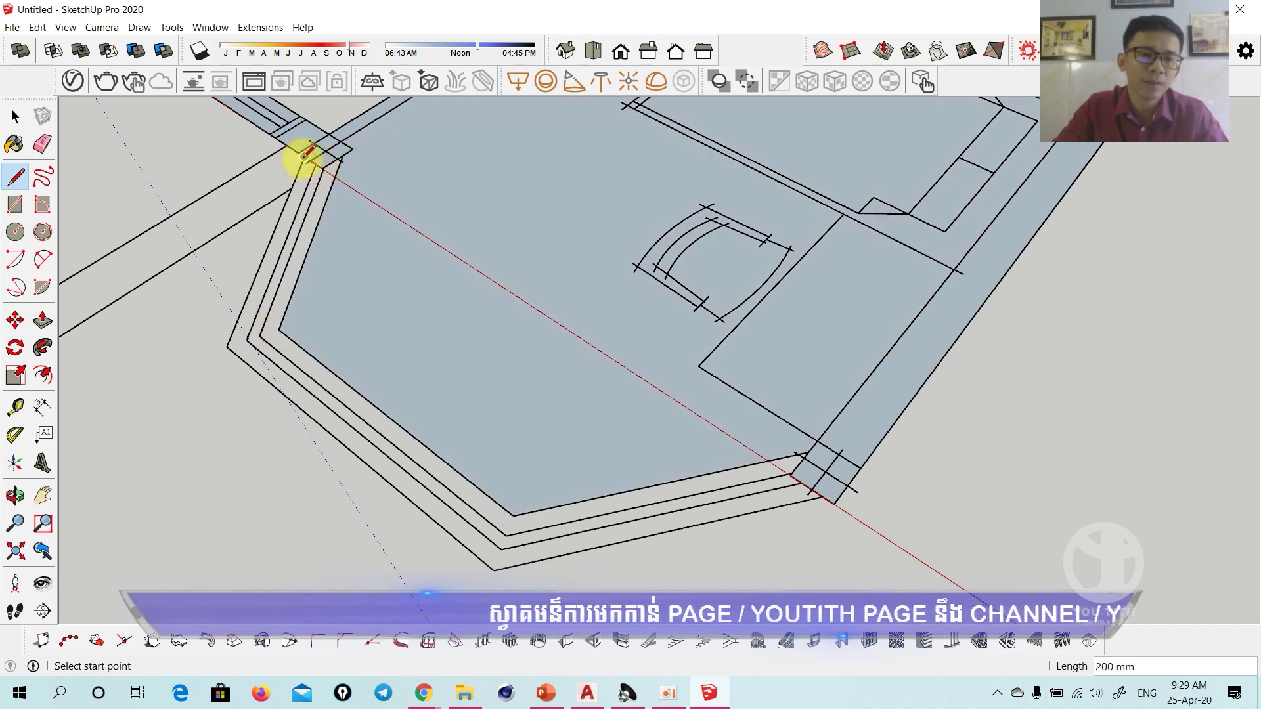
Draw lines along the upper, lower and outer bay-window wall edges
{"action": "left_click", "coordinate": [303, 157]}
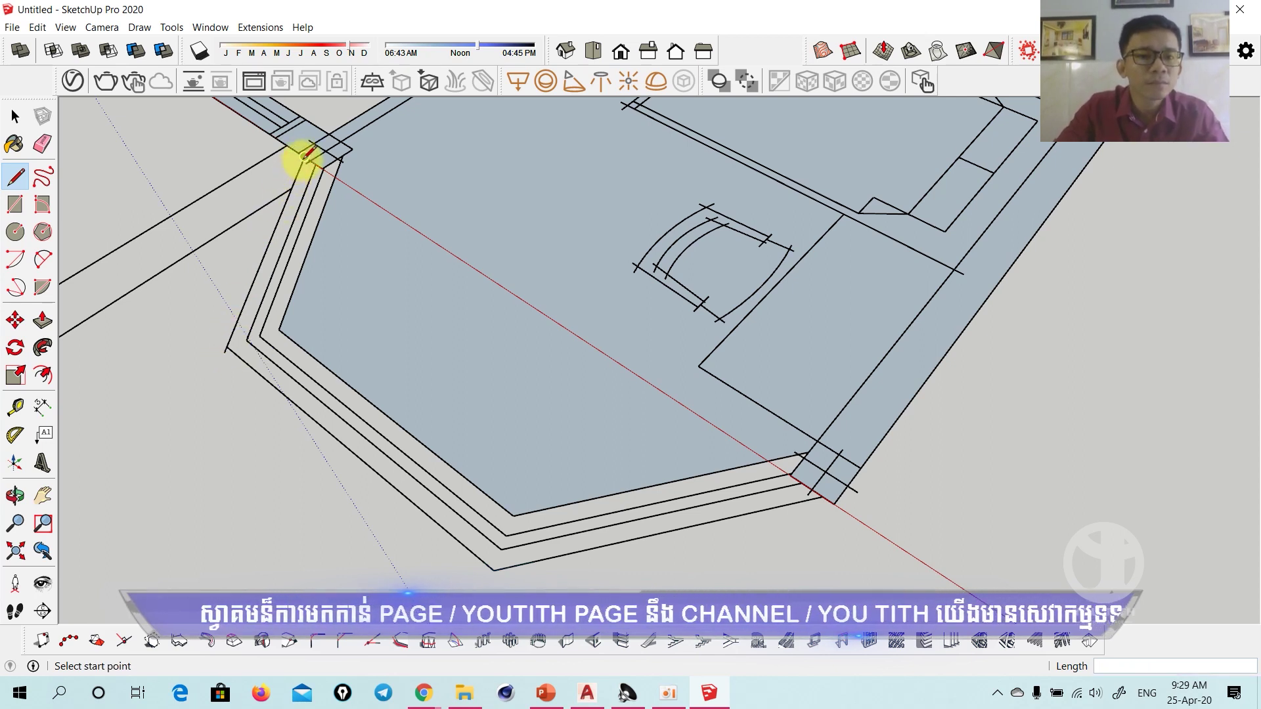
{"action": "left_click", "coordinate": [304, 157]}
{"action": "left_click", "coordinate": [227, 346]}
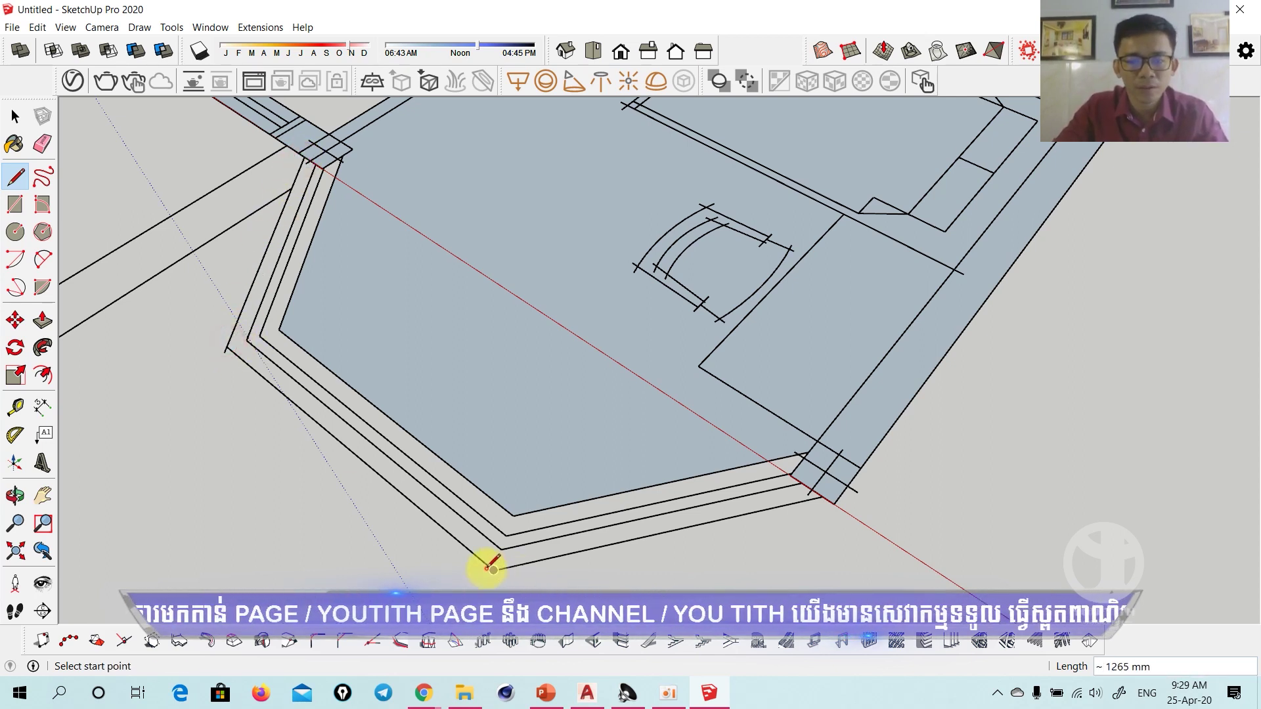
{"action": "left_click", "coordinate": [487, 566]}
{"action": "left_click", "coordinate": [822, 495]}
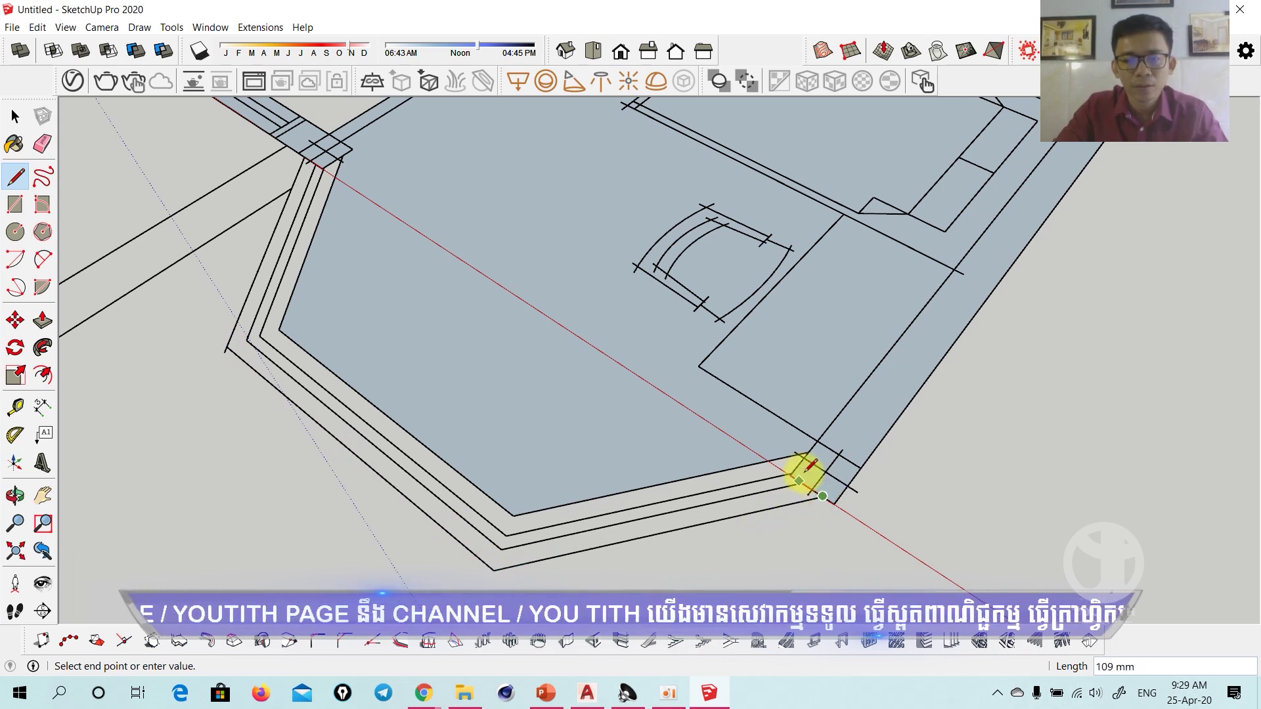
{"action": "left_click", "coordinate": [805, 450]}
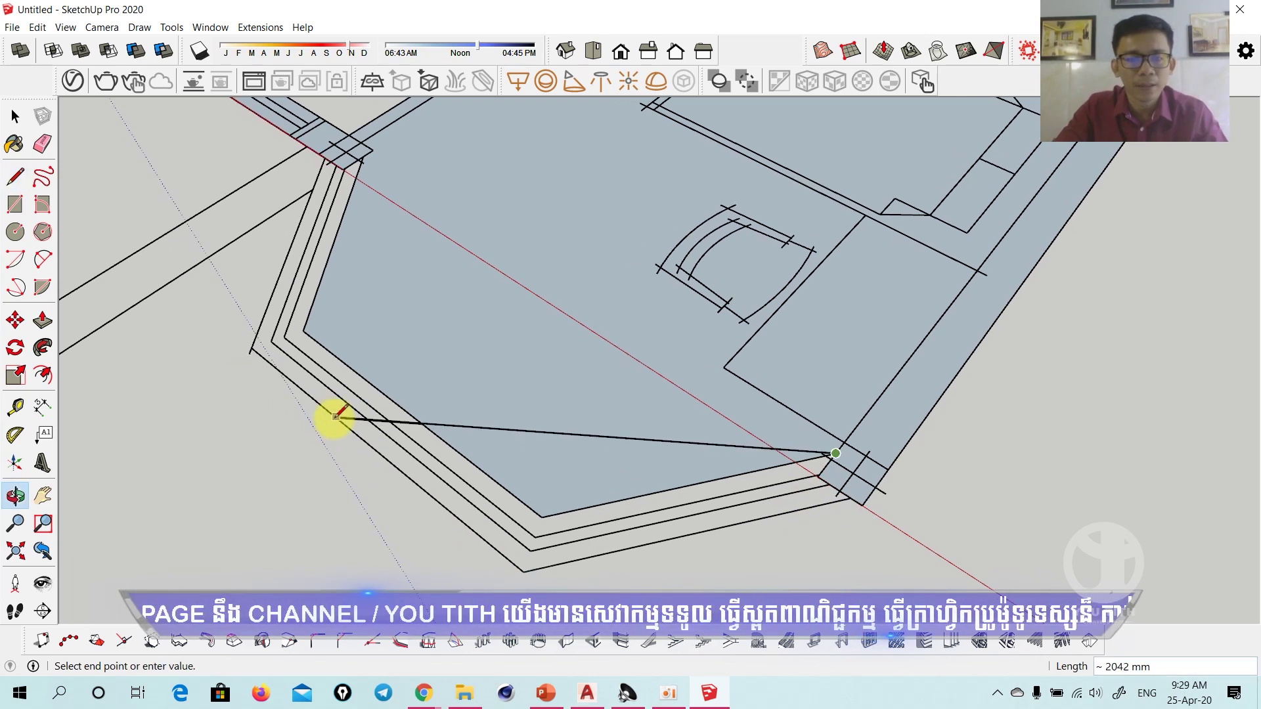
{"action": "middle_click_drag", "start_coordinate": [689, 457], "coordinate": [715, 458], "text": "shift"}
{"action": "left_click", "coordinate": [544, 522]}
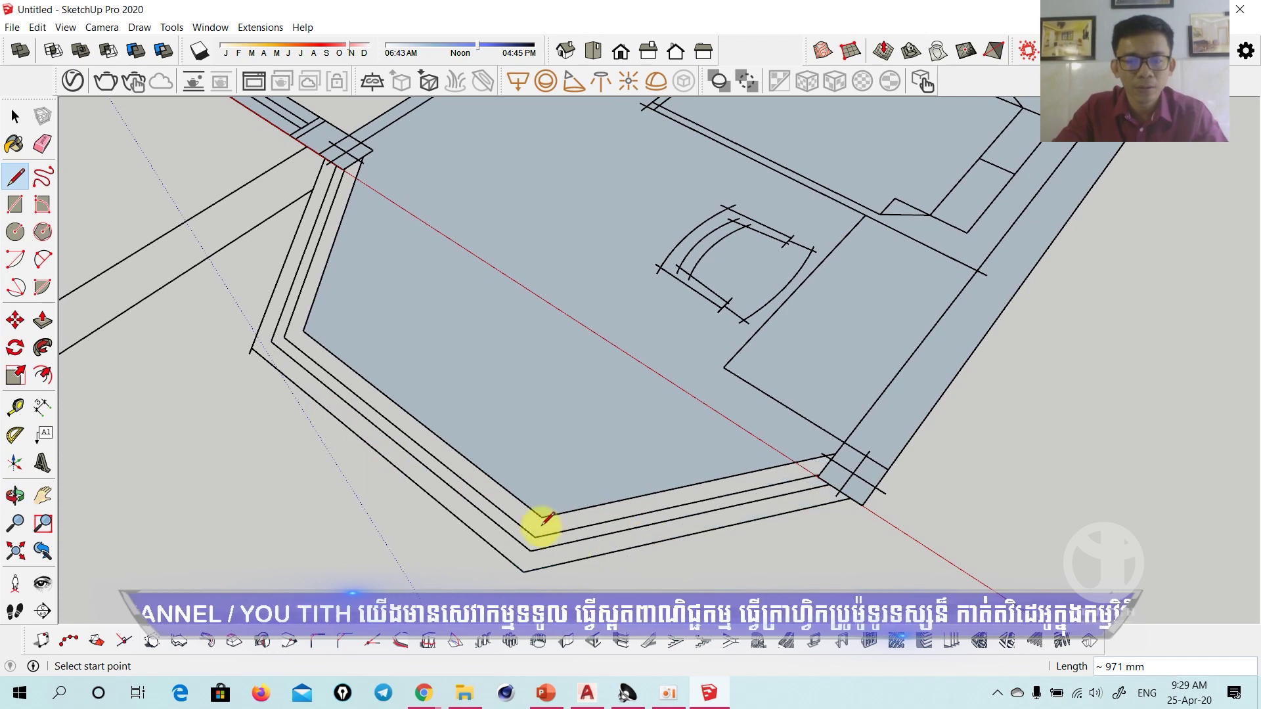
{"action": "key", "text": "Escape"}
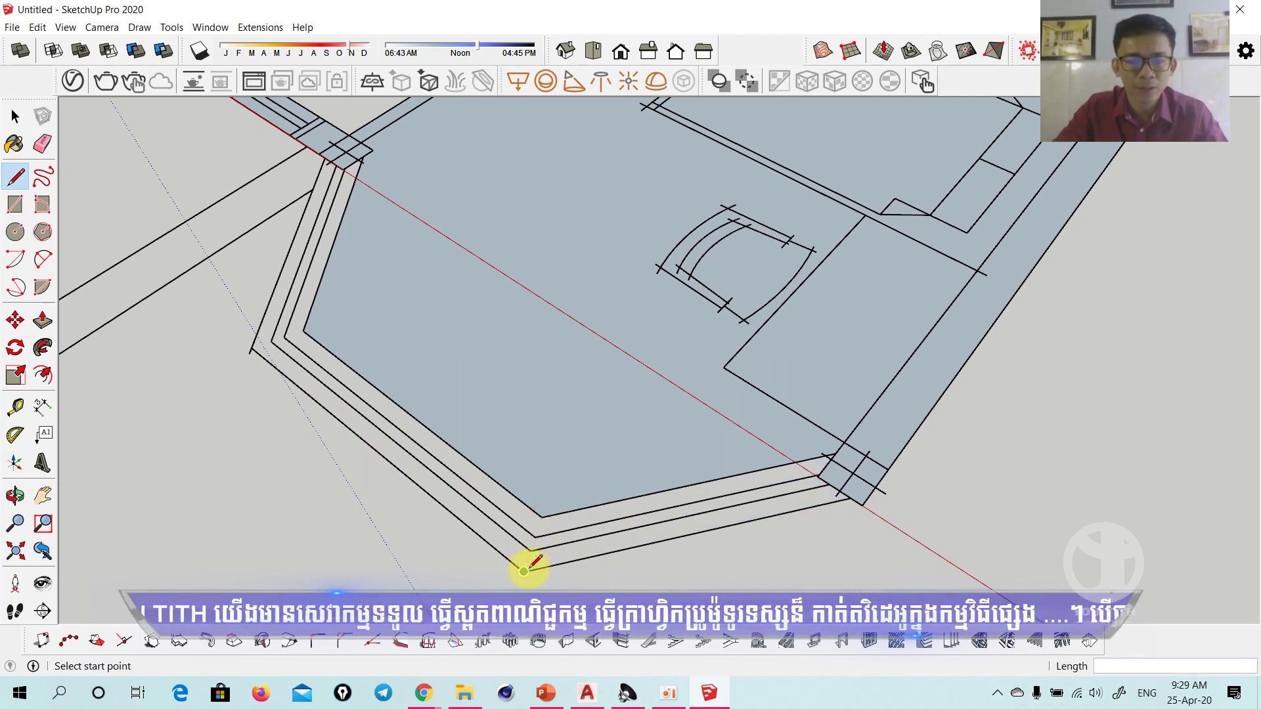
Close the remaining bay-window wall strips into faces with connecting lines
{"action": "left_click", "coordinate": [523, 571]}
{"action": "left_click", "coordinate": [541, 517]}
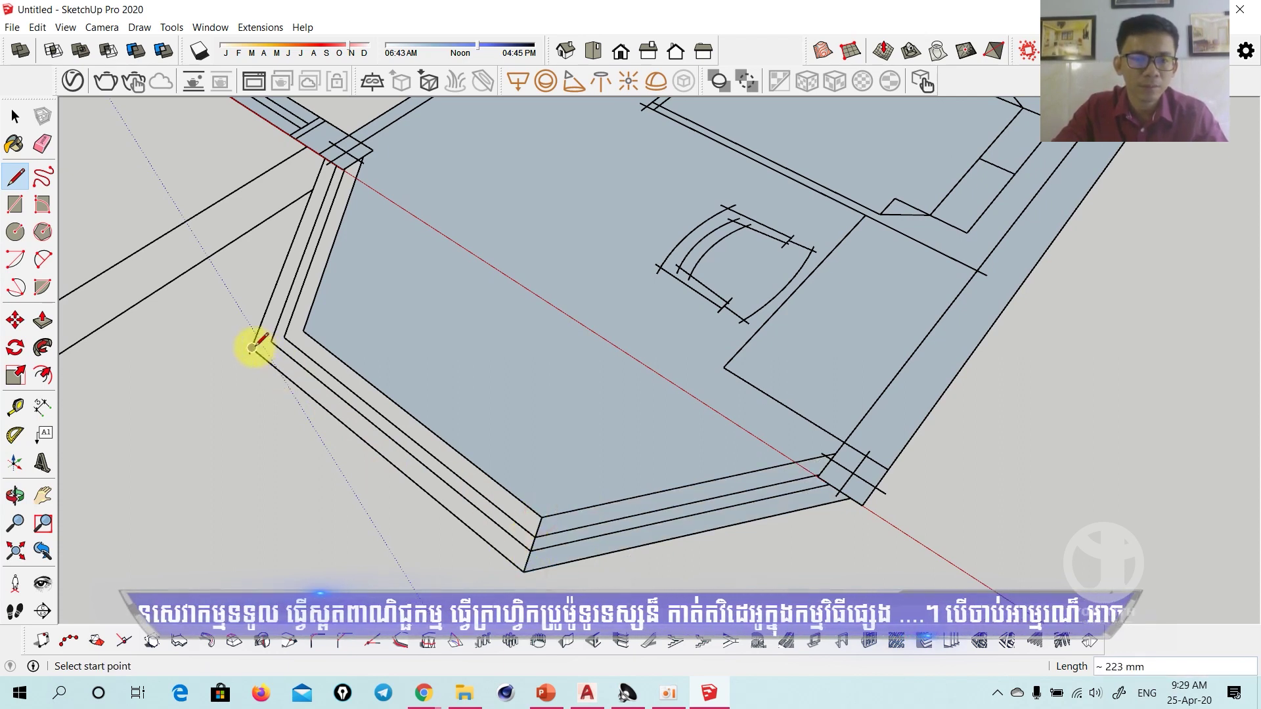
{"action": "left_click", "coordinate": [297, 333]}
{"action": "middle_click_drag", "start_coordinate": [428, 458], "coordinate": [272, 353]}
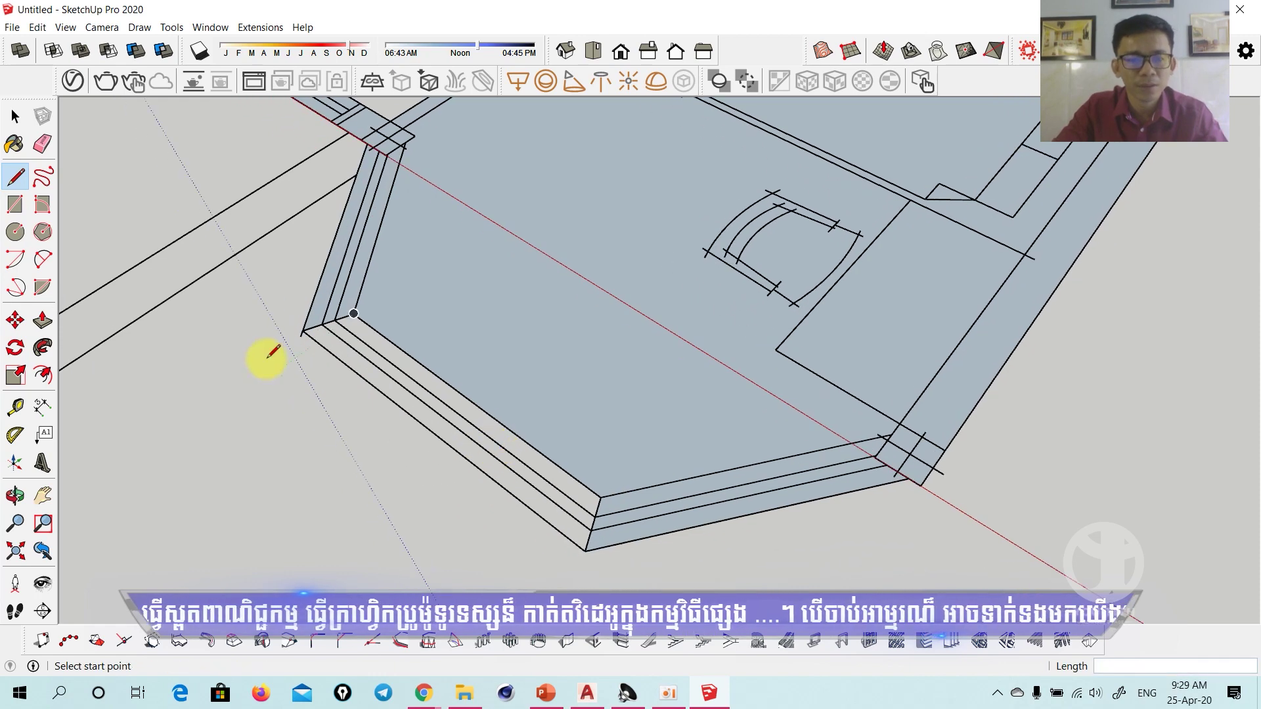
{"action": "left_click", "coordinate": [353, 313]}
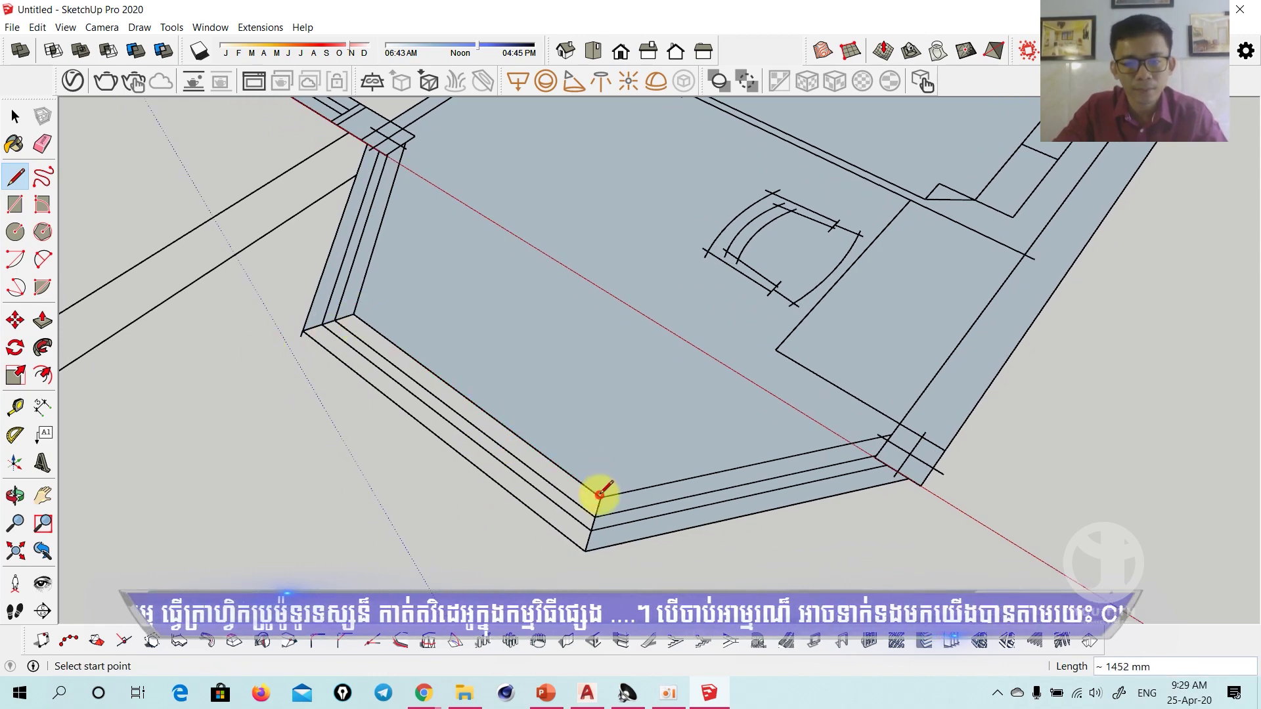
{"action": "left_click", "coordinate": [303, 333]}
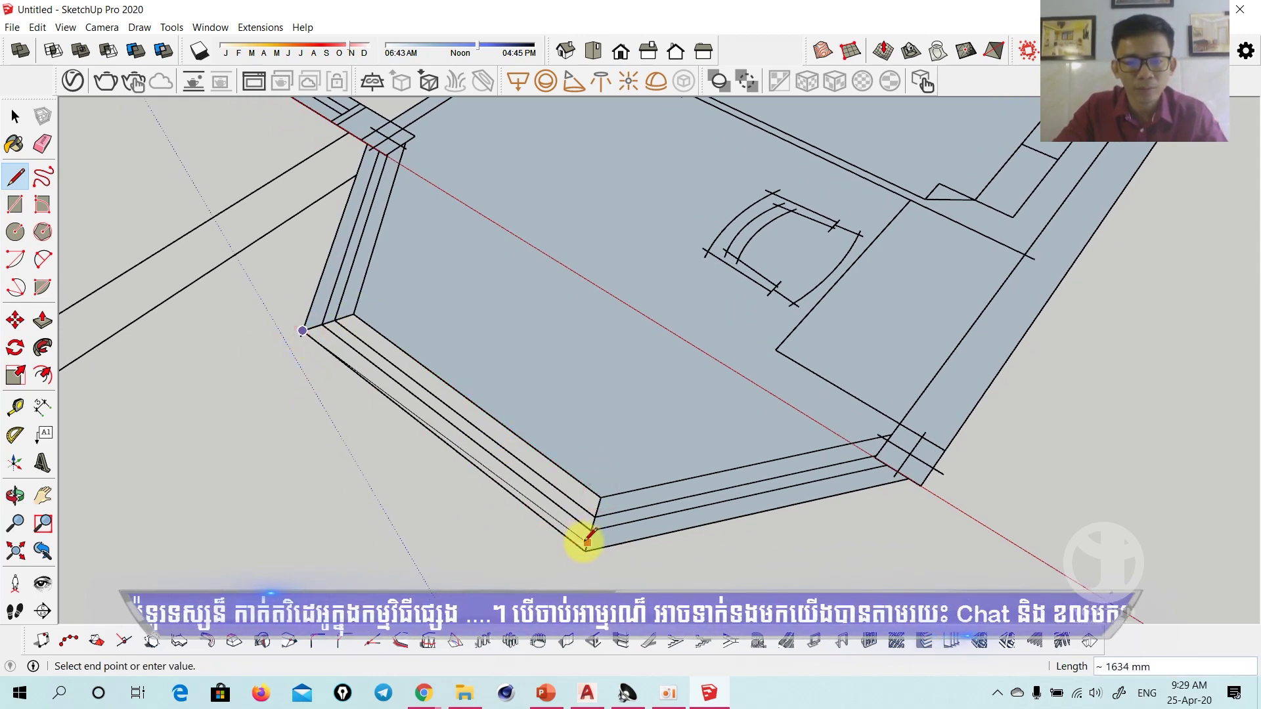
{"action": "left_click", "coordinate": [586, 547]}
{"action": "scroll", "coordinate": [287, 324], "scroll_direction": "up", "scroll_amount": 3}
Zoom in on the living-room corner beside the entrance and erase its leftover edges
{"action": "scroll", "coordinate": [300, 331], "scroll_direction": "up", "scroll_amount": 2}
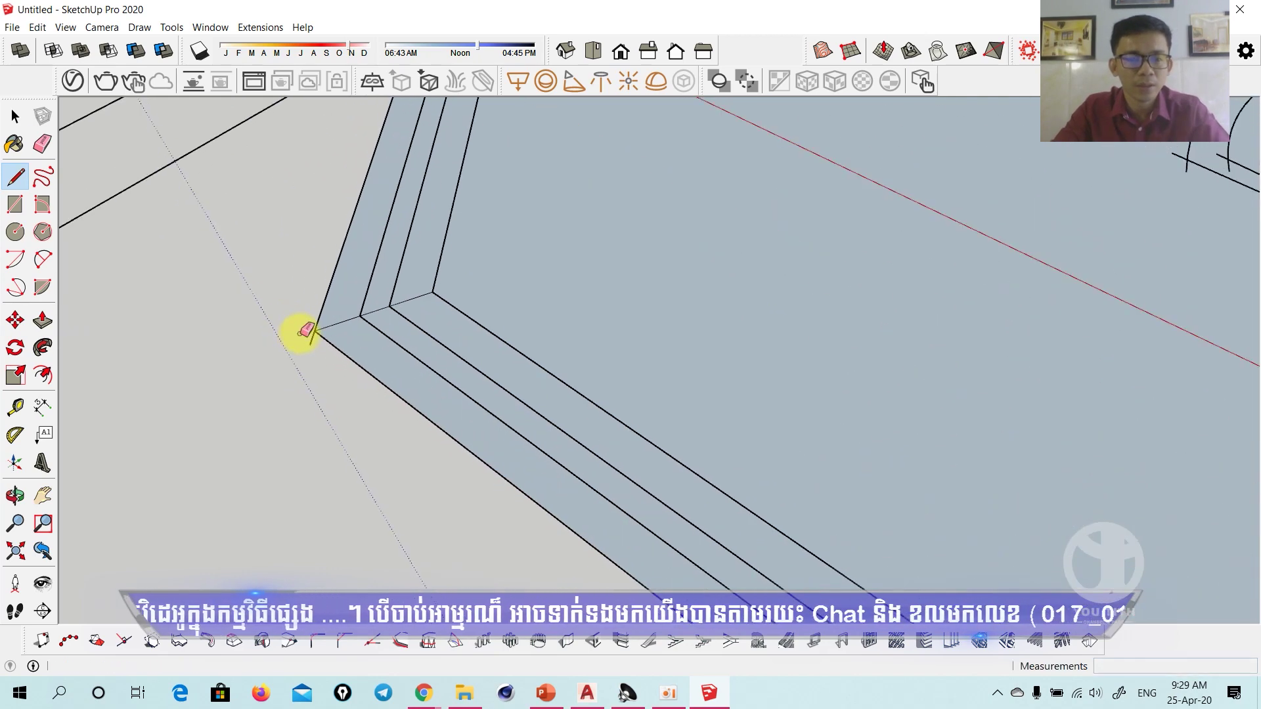
{"action": "scroll", "coordinate": [318, 337], "scroll_direction": "up", "scroll_amount": 1}
{"action": "key", "text": "e"}
{"action": "scroll", "coordinate": [322, 368], "scroll_direction": "down", "scroll_amount": 3}
{"action": "middle_click_drag", "start_coordinate": [332, 366], "coordinate": [535, 332]}
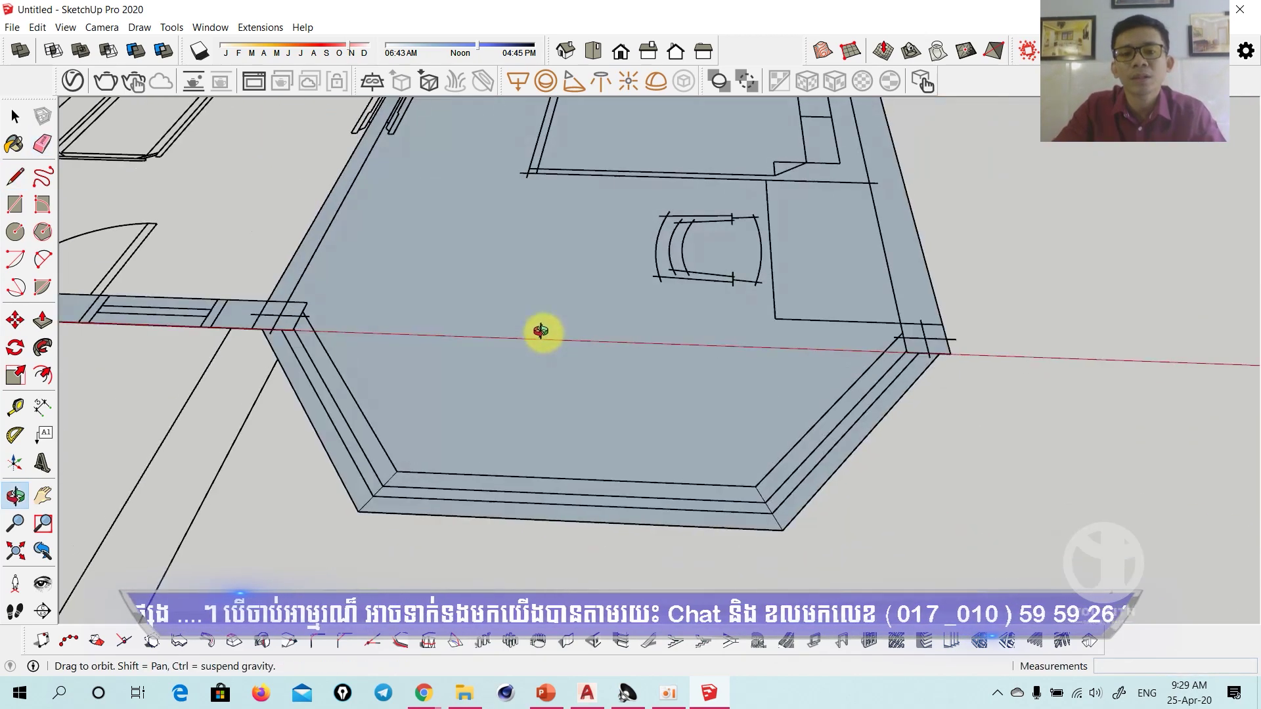
{"action": "key", "text": "space"}
{"action": "scroll", "coordinate": [384, 489], "scroll_direction": "up", "scroll_amount": 1}
{"action": "key", "text": "e"}
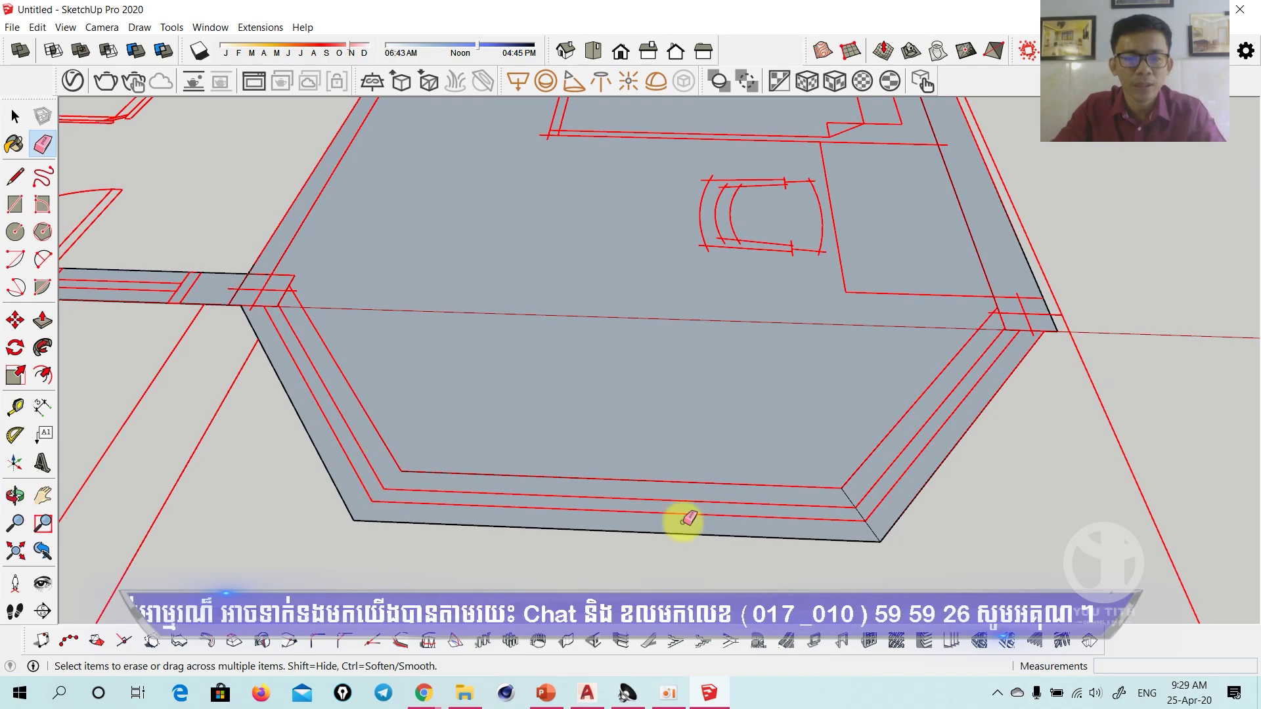
{"action": "scroll", "coordinate": [985, 361], "scroll_direction": "up", "scroll_amount": 2}
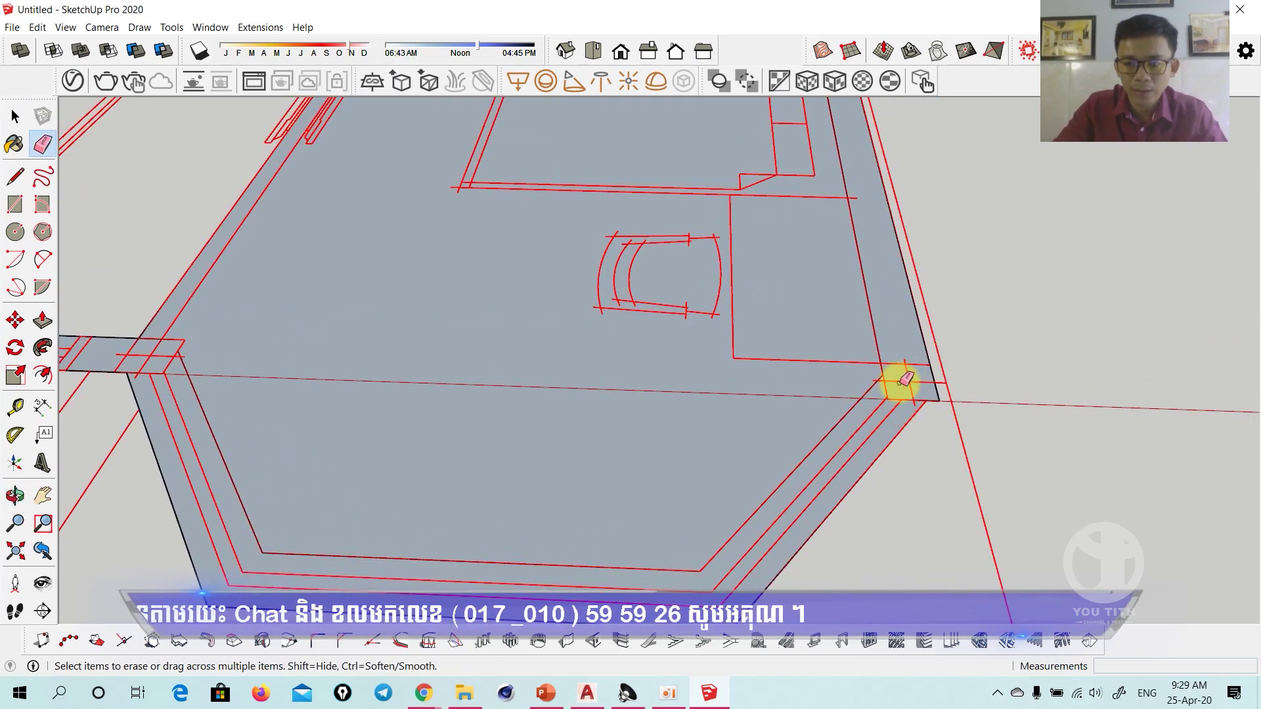
{"action": "scroll", "coordinate": [894, 387], "scroll_direction": "down", "scroll_amount": 3}
{"action": "scroll", "coordinate": [399, 373], "scroll_direction": "up", "scroll_amount": 1}
{"action": "scroll", "coordinate": [394, 371], "scroll_direction": "up", "scroll_amount": 1}
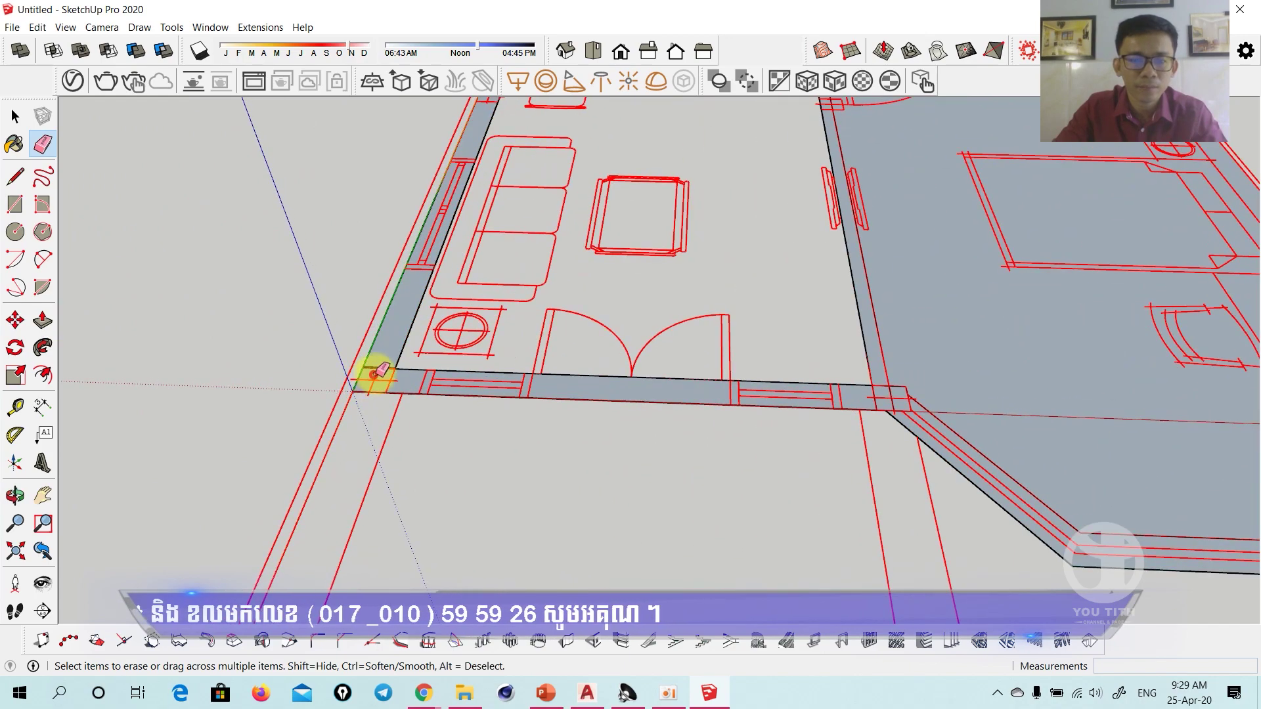
{"action": "scroll", "coordinate": [390, 371], "scroll_direction": "up", "scroll_amount": 1}
{"action": "scroll", "coordinate": [384, 370], "scroll_direction": "down", "scroll_amount": 1}
{"action": "scroll", "coordinate": [315, 375], "scroll_direction": "down", "scroll_amount": 1}
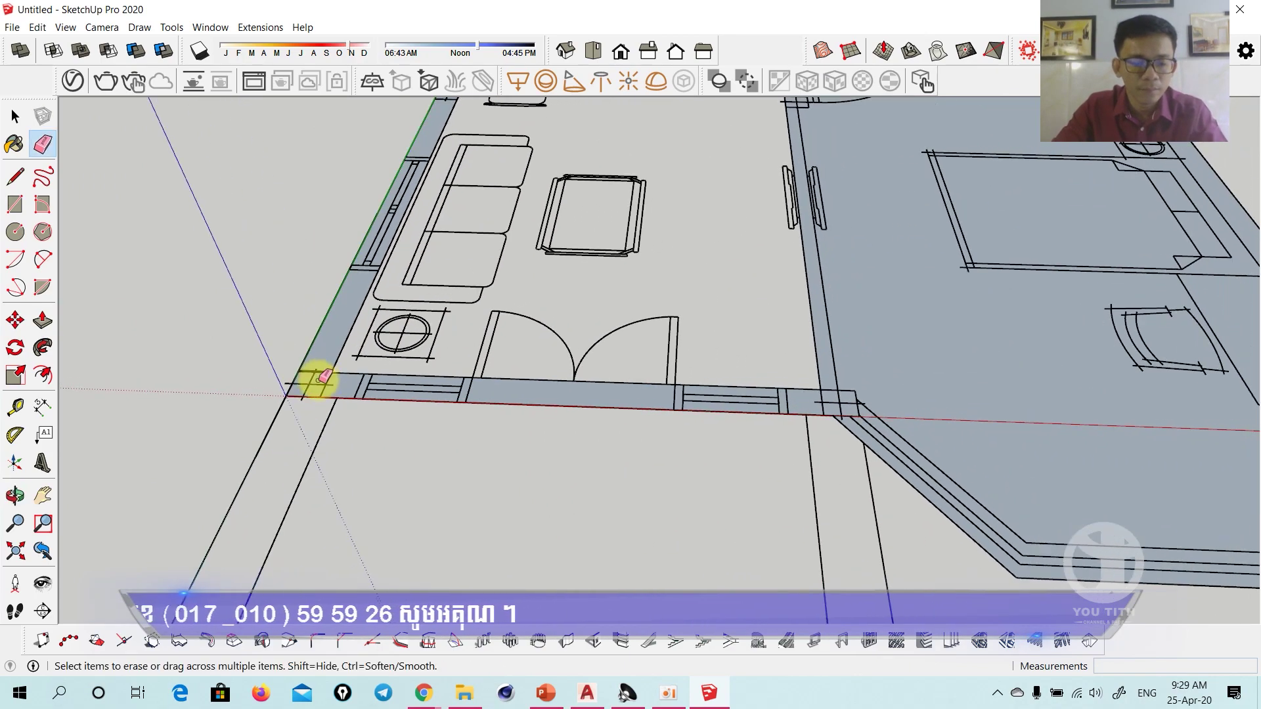
{"action": "scroll", "coordinate": [315, 369], "scroll_direction": "up", "scroll_amount": 1}
{"action": "scroll", "coordinate": [320, 373], "scroll_direction": "up", "scroll_amount": 1}
{"action": "scroll", "coordinate": [368, 380], "scroll_direction": "down", "scroll_amount": 1}
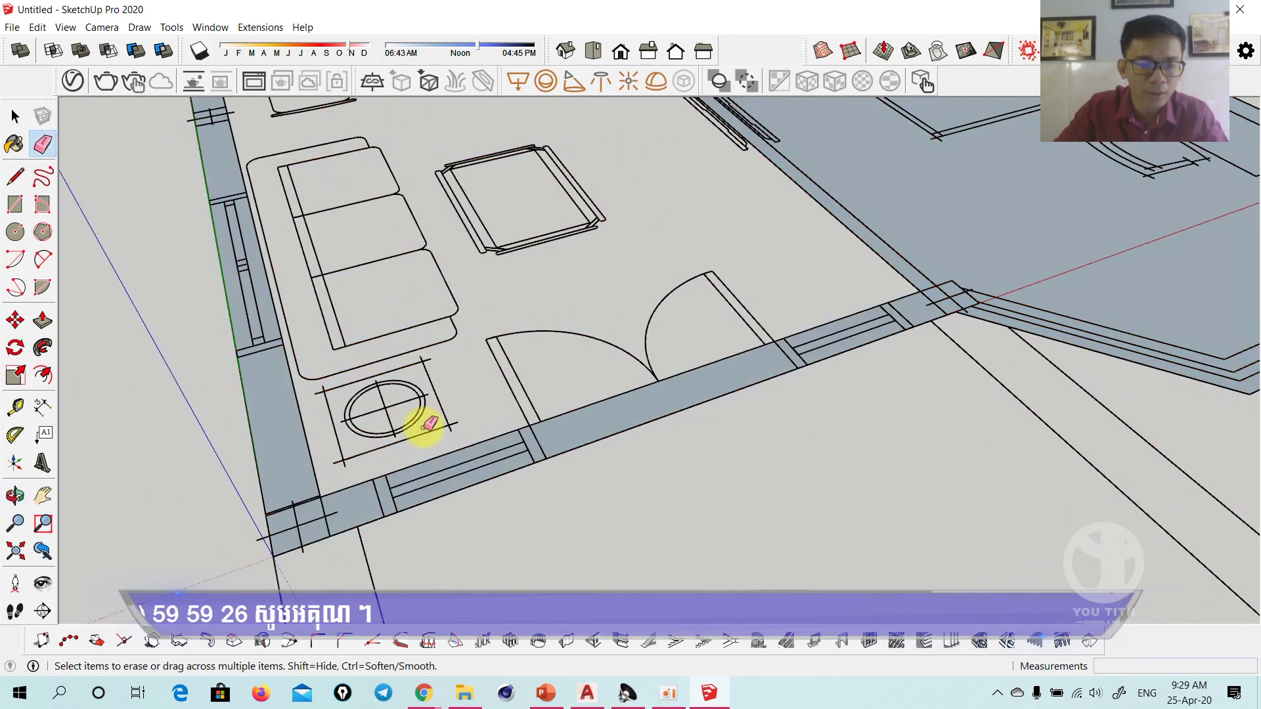
{"action": "scroll", "coordinate": [422, 425], "scroll_direction": "up", "scroll_amount": 1}
{"action": "scroll", "coordinate": [309, 521], "scroll_direction": "up", "scroll_amount": 2}
Check the corner edges from a new angle with Select and Move, then erase remaining stray lines
{"action": "mouse_move", "coordinate": [307, 504]}
{"action": "middle_mouse_down"}
{"action": "mouse_move", "coordinate": [309, 493]}
{"action": "mouse_move", "coordinate": [577, 402]}
{"action": "mouse_move", "coordinate": [562, 428]}
{"action": "mouse_move", "coordinate": [537, 410]}
{"action": "middle_mouse_up"}
{"action": "key", "text": "space"}
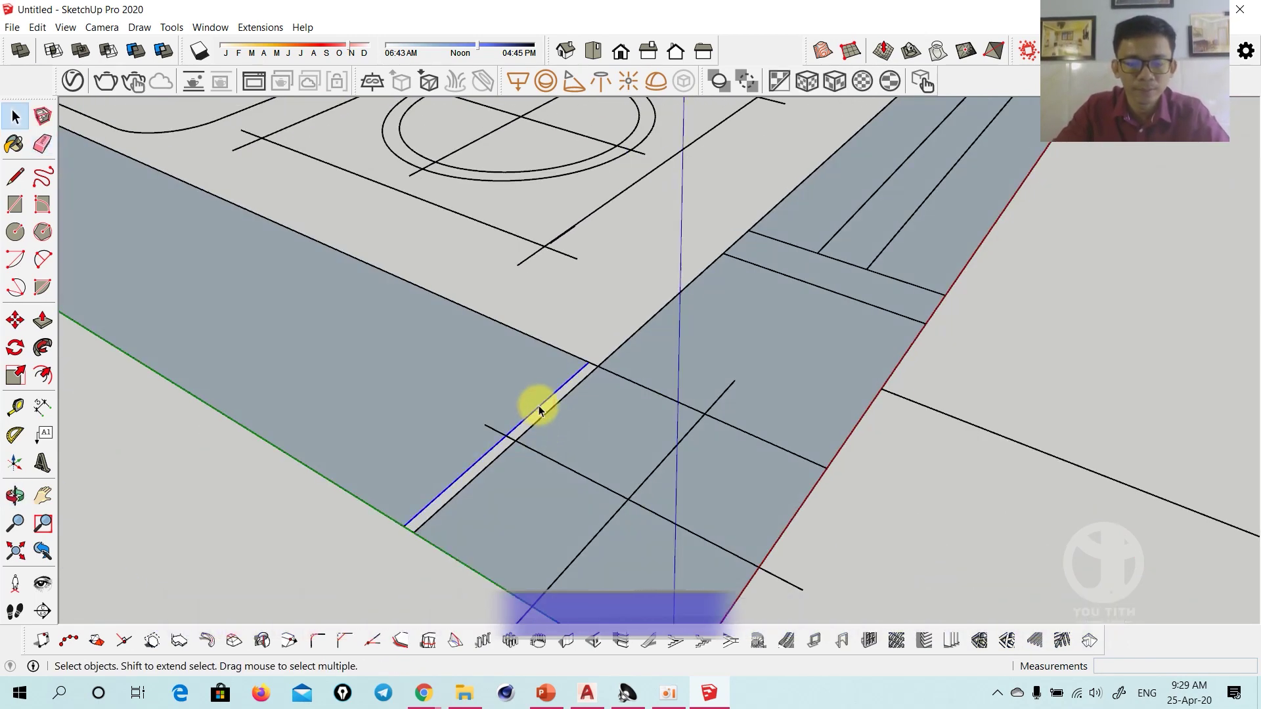
{"action": "key", "text": "m"}
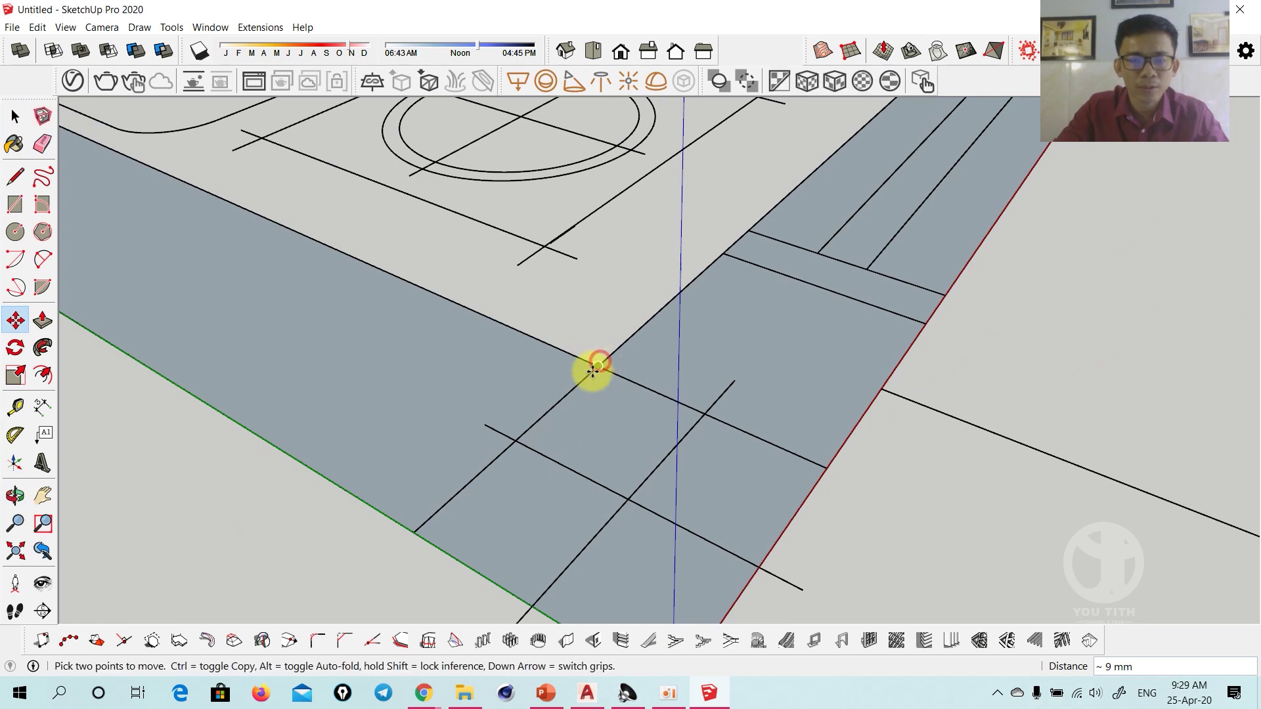
{"action": "key", "text": "e"}
{"action": "scroll", "coordinate": [507, 438], "scroll_direction": "down", "scroll_amount": 5}
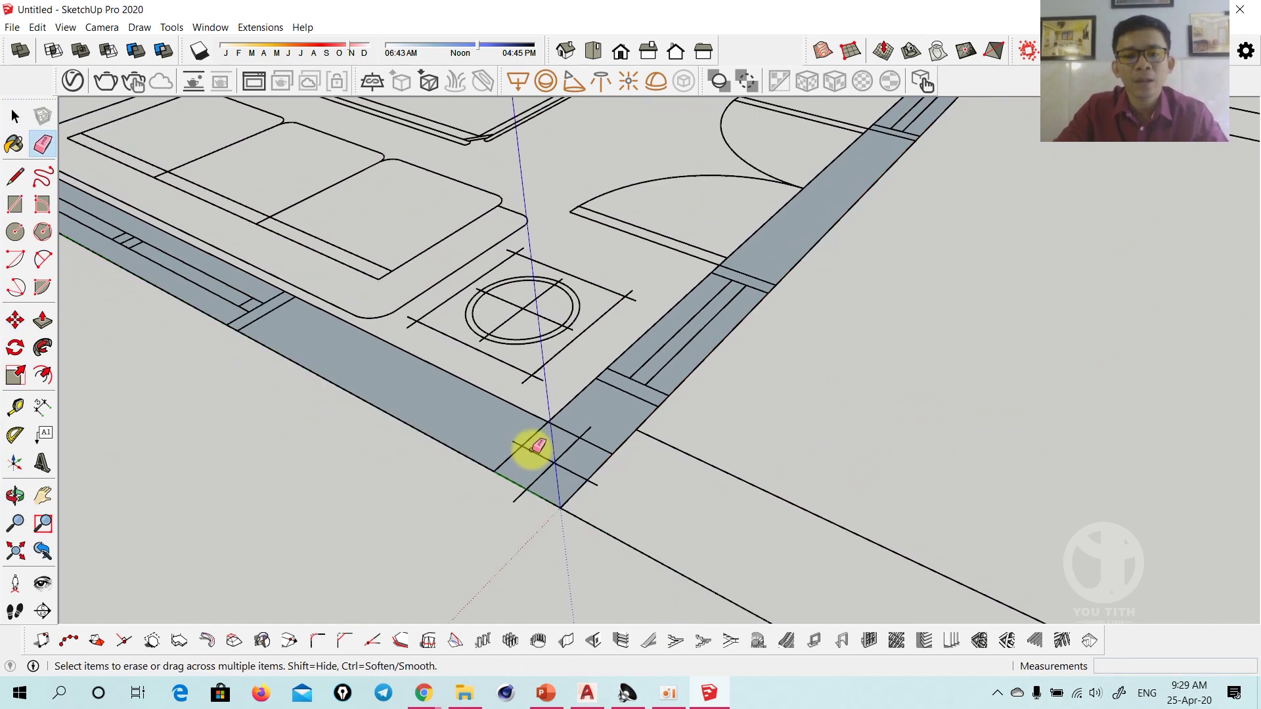
{"action": "mouse_move", "coordinate": [529, 442]}
{"action": "middle_mouse_down"}
{"action": "mouse_move", "coordinate": [535, 501]}
{"action": "mouse_move", "coordinate": [828, 439]}
{"action": "middle_mouse_up"}
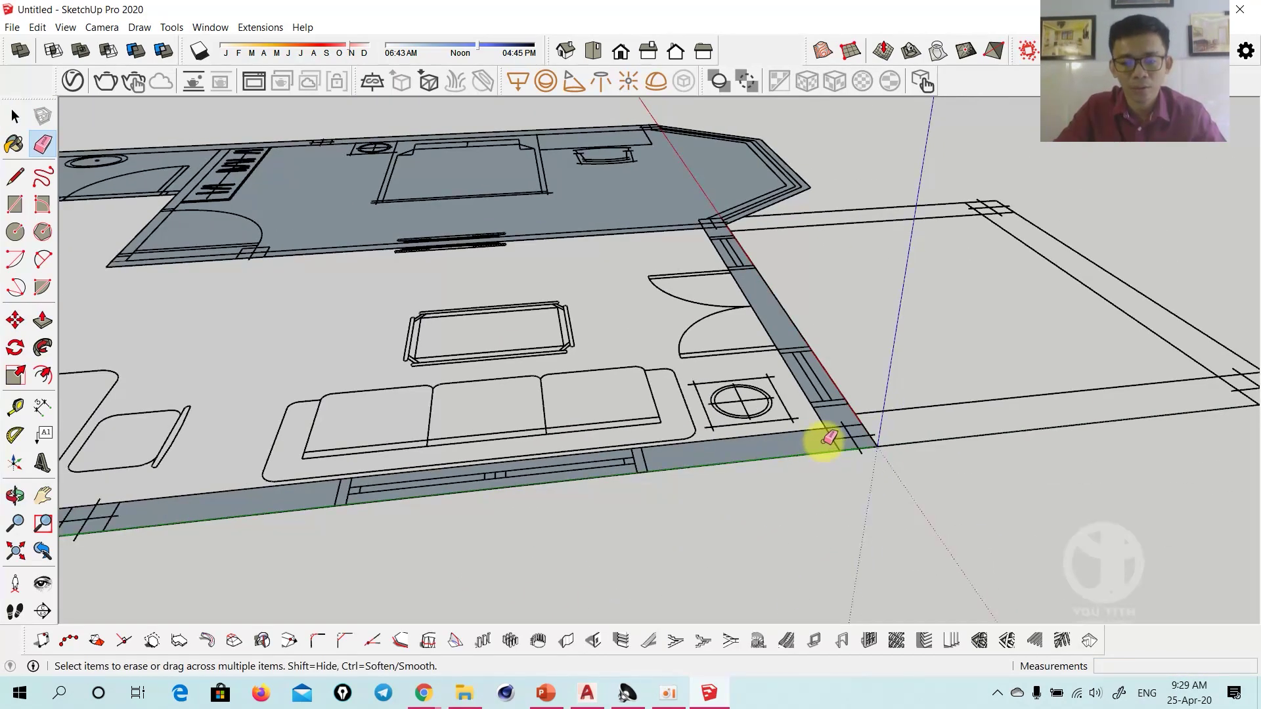
Push/Pull the wall strip up into a tall wall, then undo it
{"action": "key", "text": "p"}
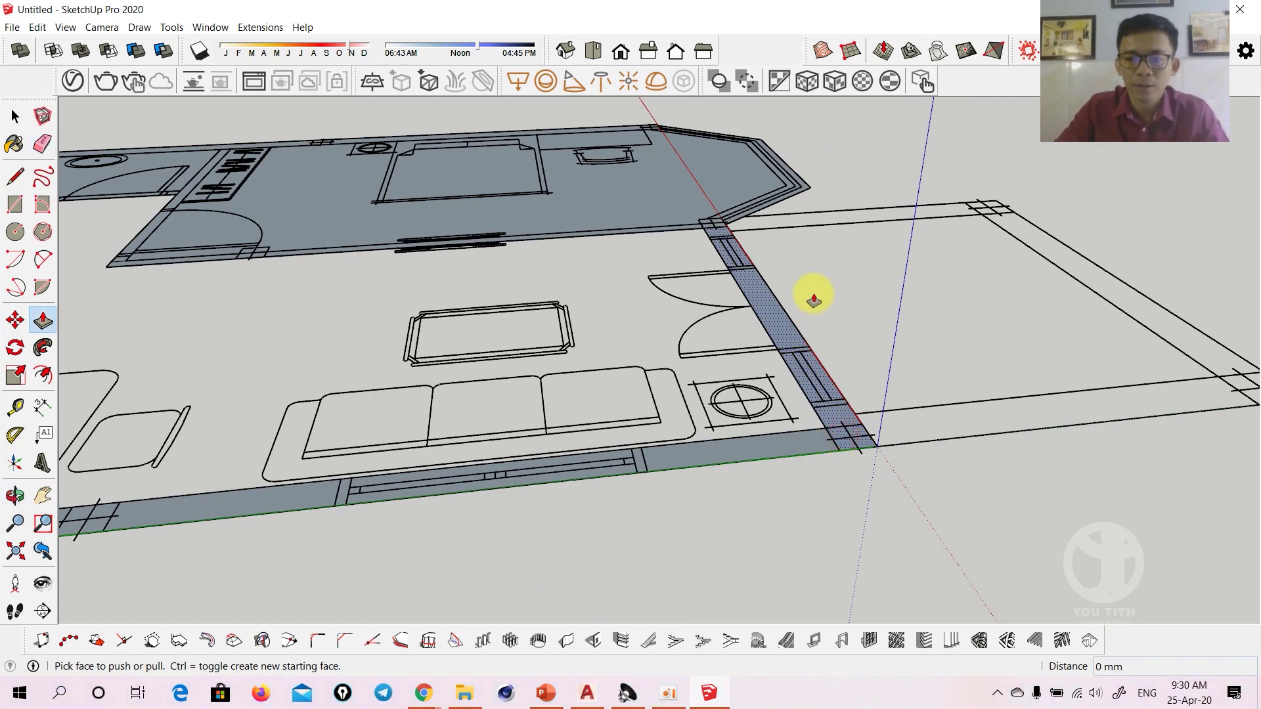
{"action": "left_click_drag", "start_coordinate": [810, 380], "coordinate": [835, 290]}
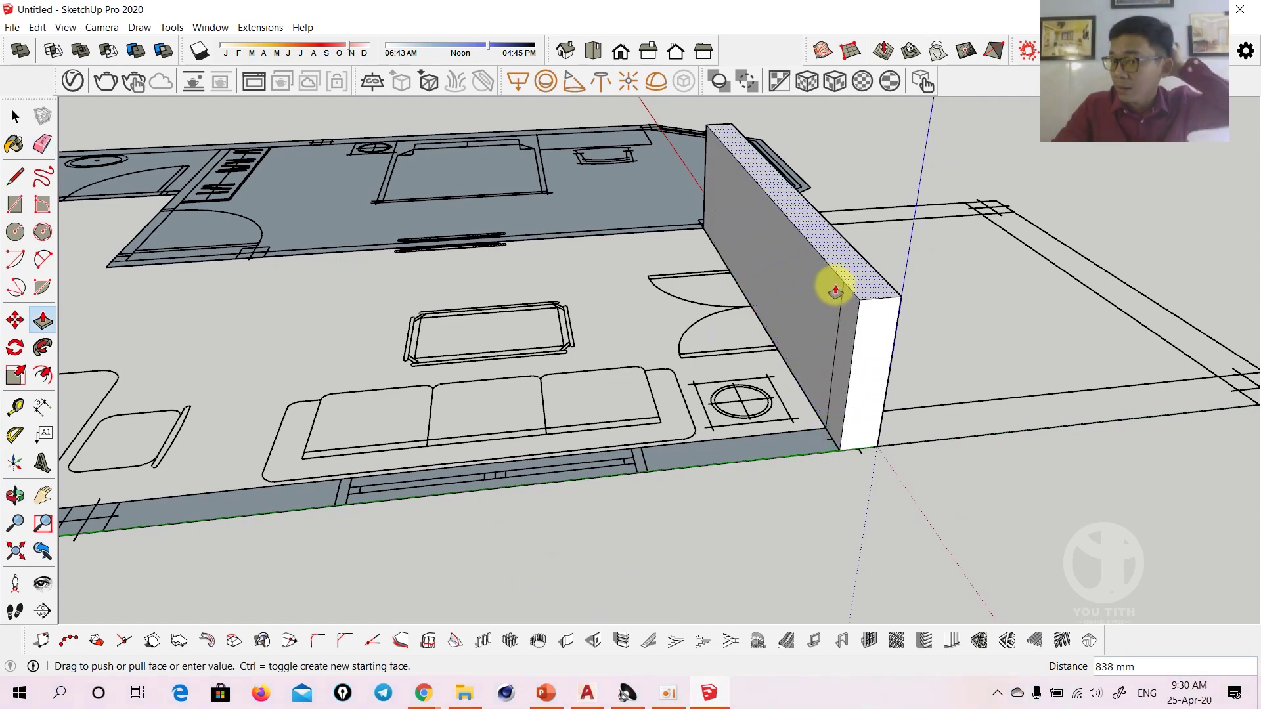
{"action": "key", "text": "ctrl+z"}
Draw two rectangles below the entrance that together form an L-shaped face
{"action": "key", "text": "space"}
{"action": "middle_click_drag", "start_coordinate": [833, 298], "coordinate": [765, 299]}
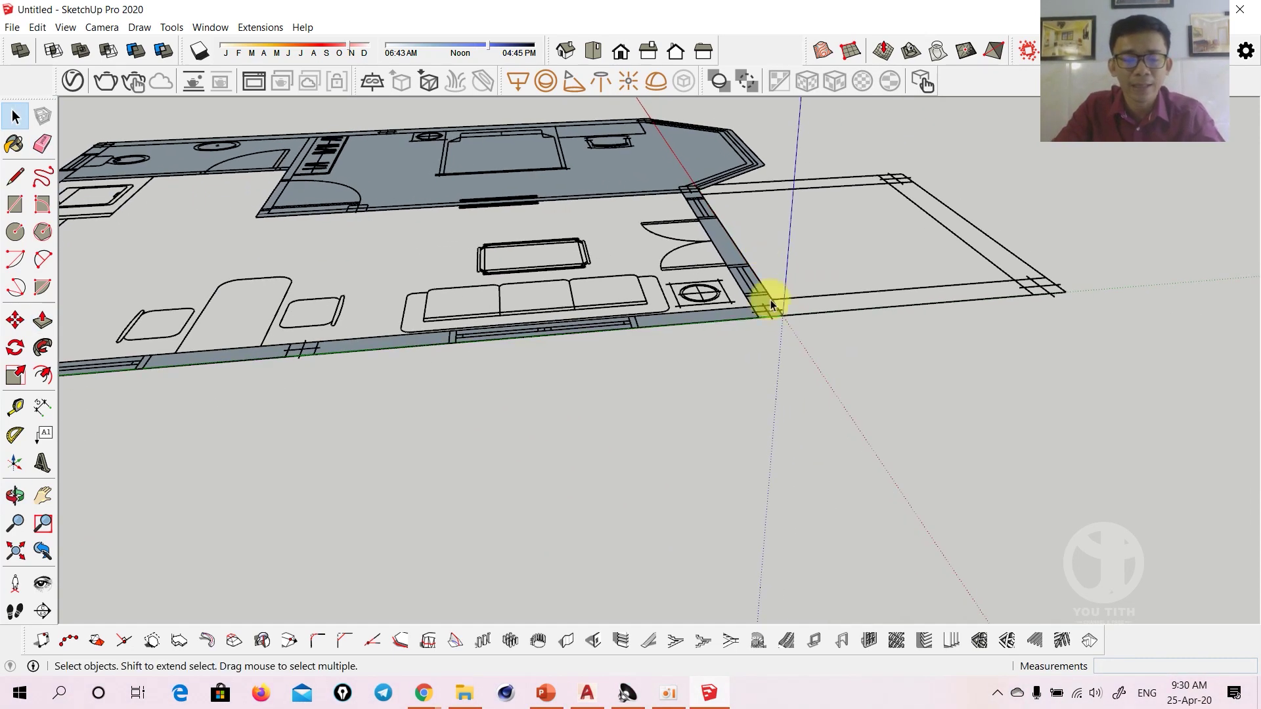
{"action": "scroll", "coordinate": [754, 422], "scroll_direction": "up", "scroll_amount": 3}
{"action": "key", "text": "t"}
{"action": "scroll", "coordinate": [730, 427], "scroll_direction": "up", "scroll_amount": 2}
{"action": "middle_click_drag", "start_coordinate": [730, 428], "coordinate": [730, 391], "text": "shift"}
{"action": "key", "text": "r"}
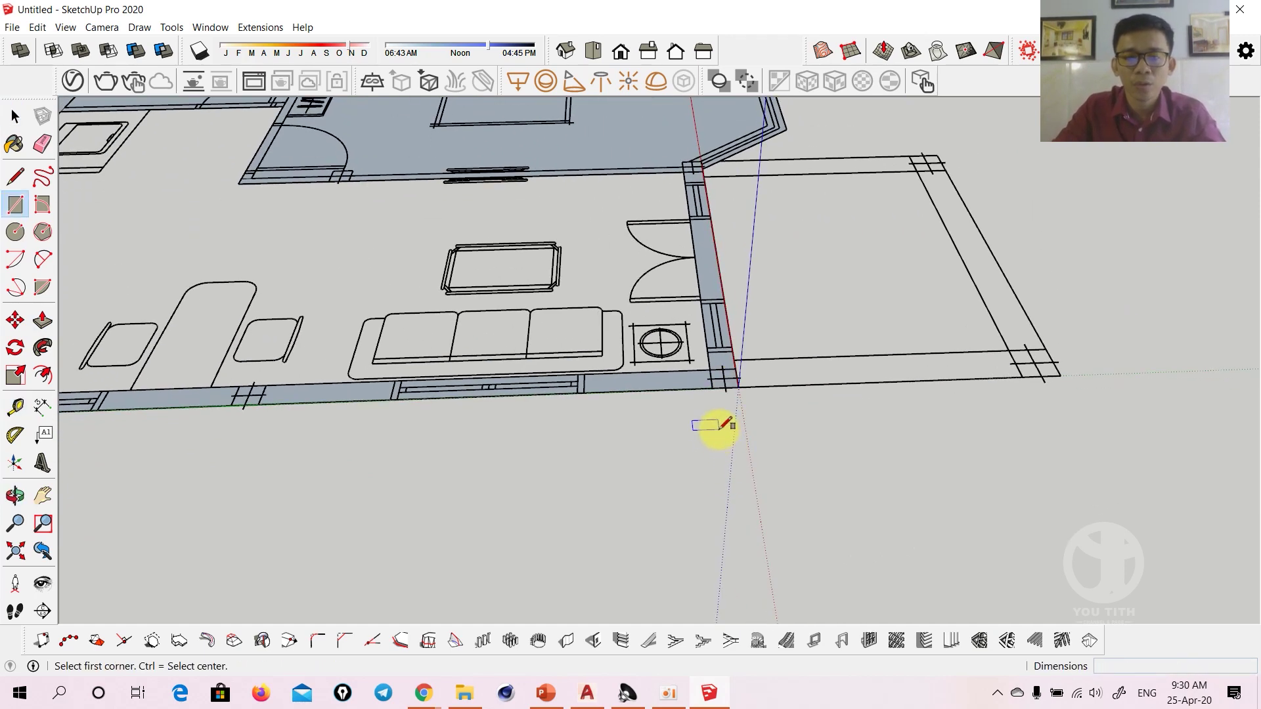
{"action": "left_click", "coordinate": [718, 429]}
{"action": "left_click", "coordinate": [773, 583]}
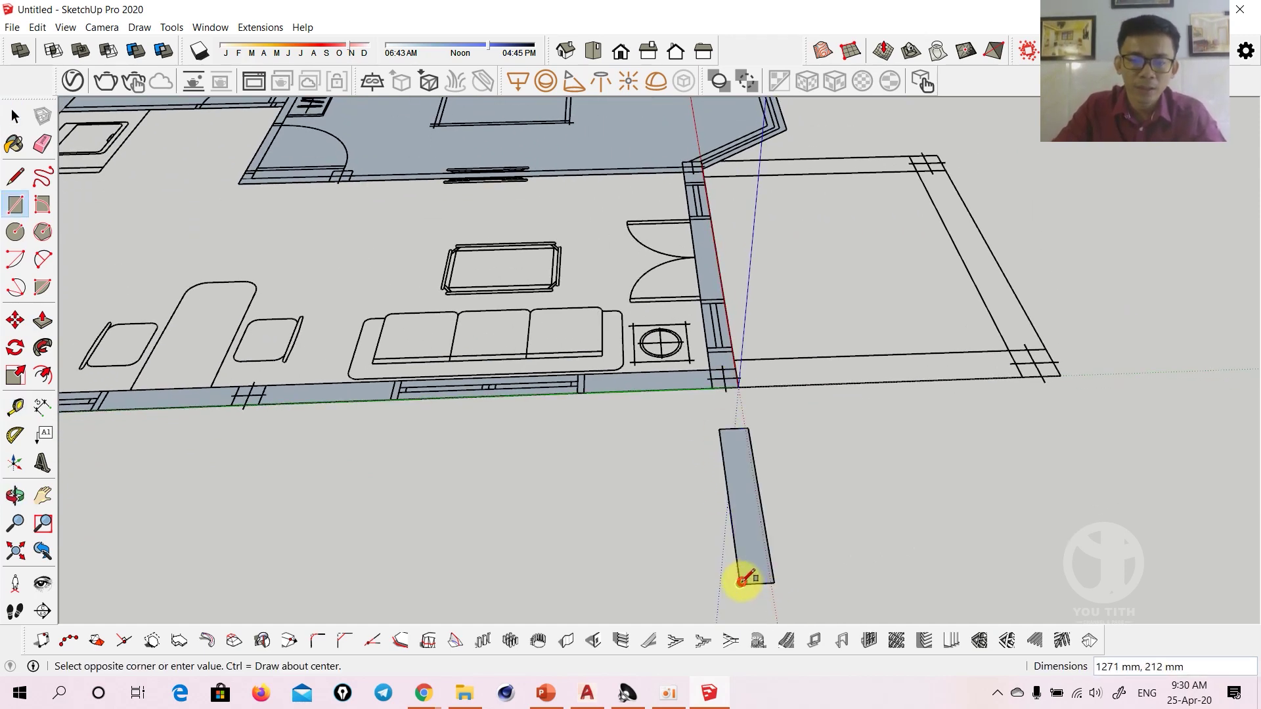
{"action": "left_click", "coordinate": [453, 571]}
{"action": "mouse_move", "coordinate": [717, 535]}
{"action": "middle_mouse_down"}
{"action": "mouse_move", "coordinate": [698, 530]}
{"action": "mouse_move", "coordinate": [837, 488]}
{"action": "mouse_move", "coordinate": [768, 506]}
{"action": "mouse_move", "coordinate": [726, 501]}
{"action": "mouse_move", "coordinate": [736, 537]}
{"action": "mouse_move", "coordinate": [746, 531]}
{"action": "middle_mouse_up"}
{"action": "scroll", "coordinate": [736, 537], "scroll_direction": "down", "scroll_amount": 1}
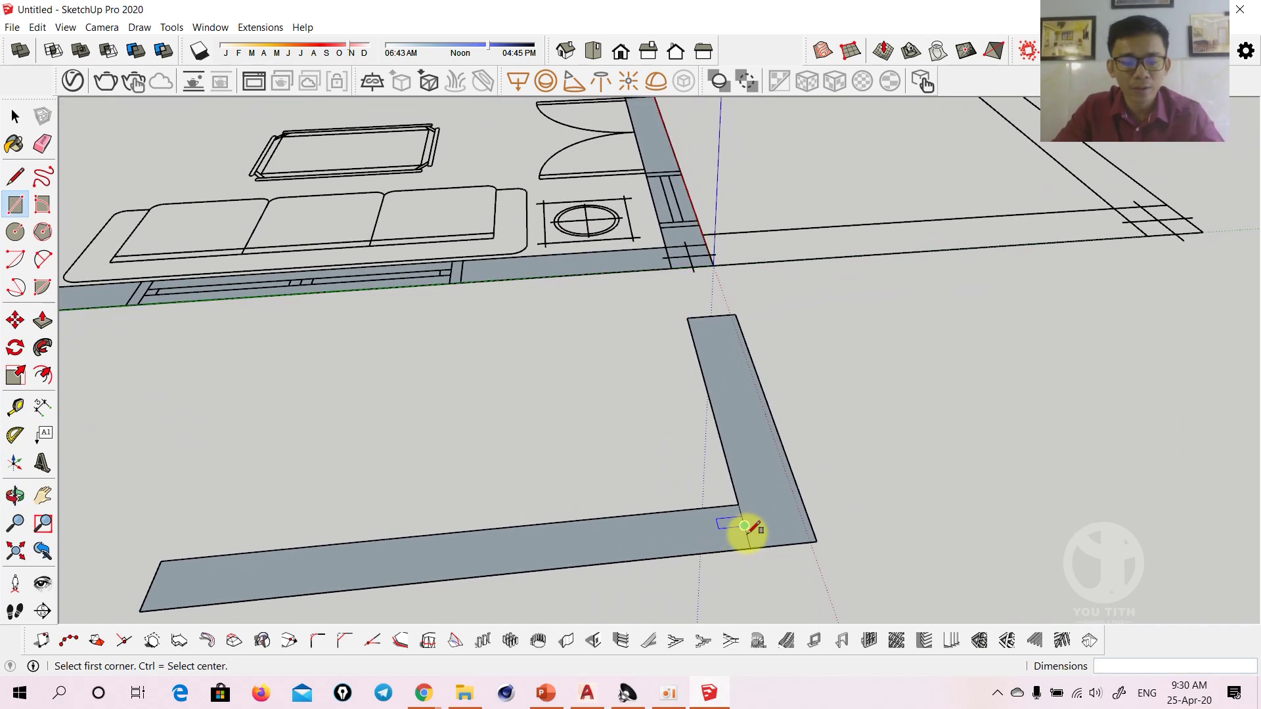
Push/Pull the L-shape's narrow end and long strip up into a solid block
{"action": "key", "text": "e"}
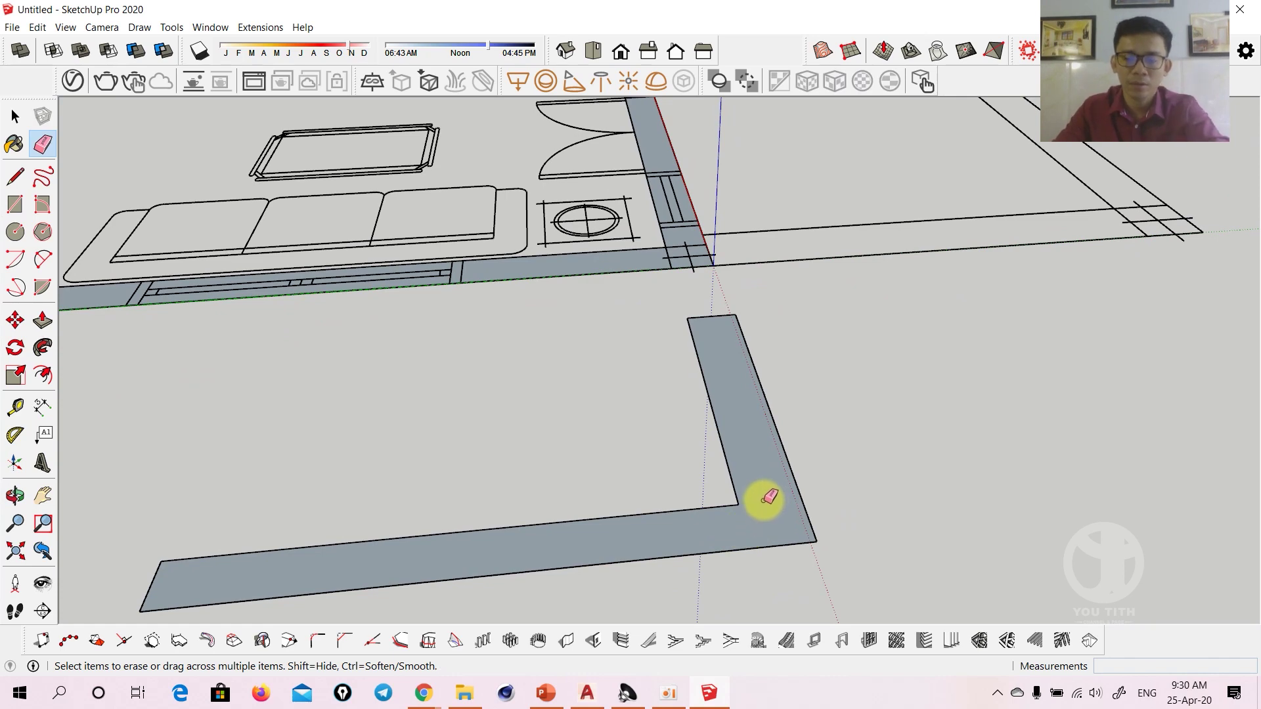
{"action": "key", "text": "p"}
{"action": "left_click_drag", "start_coordinate": [767, 507], "coordinate": [767, 359]}
{"action": "key", "text": "space"}
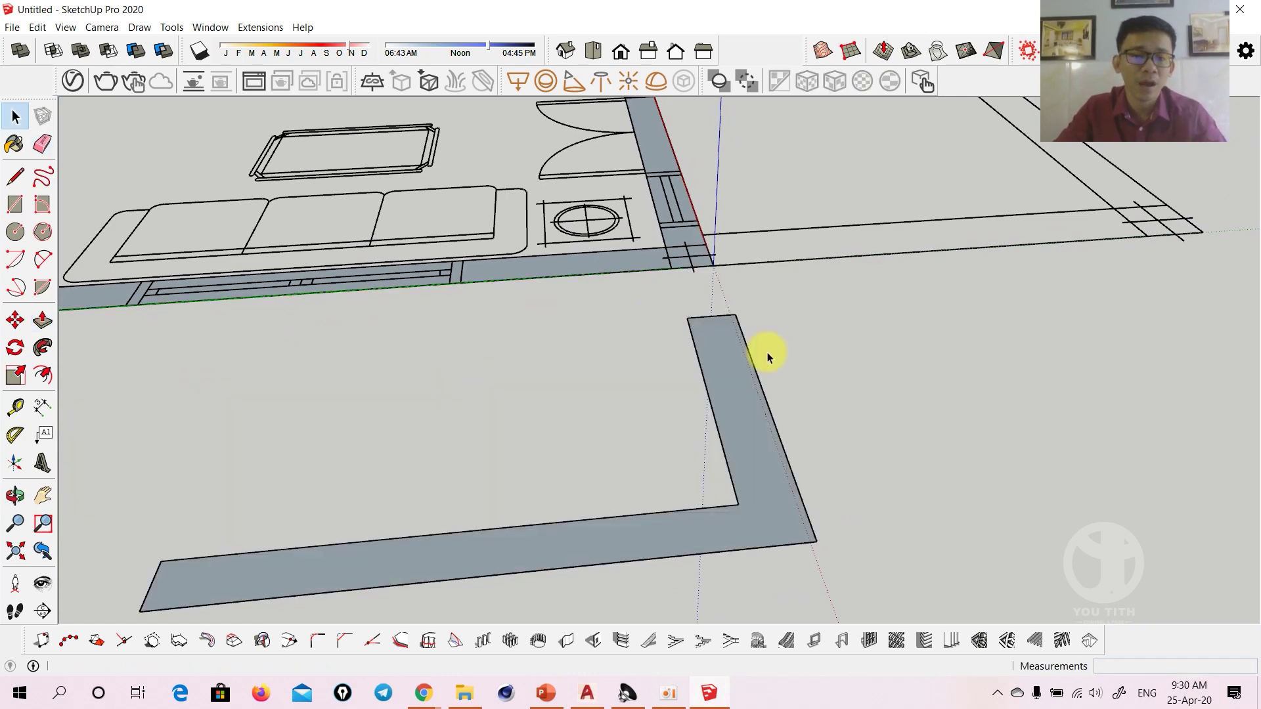
{"action": "middle_click_drag", "start_coordinate": [763, 536], "coordinate": [808, 518]}
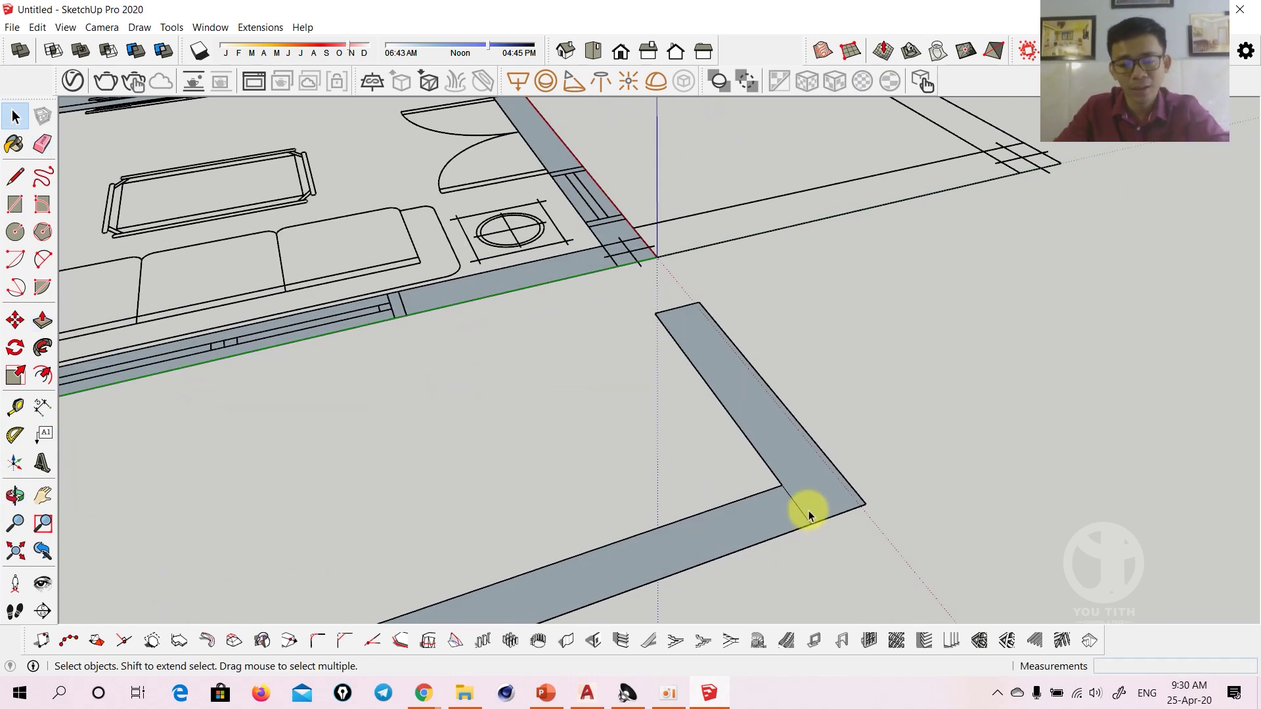
{"action": "key", "text": "p"}
{"action": "left_click", "coordinate": [851, 327]}
{"action": "left_click", "coordinate": [751, 544]}
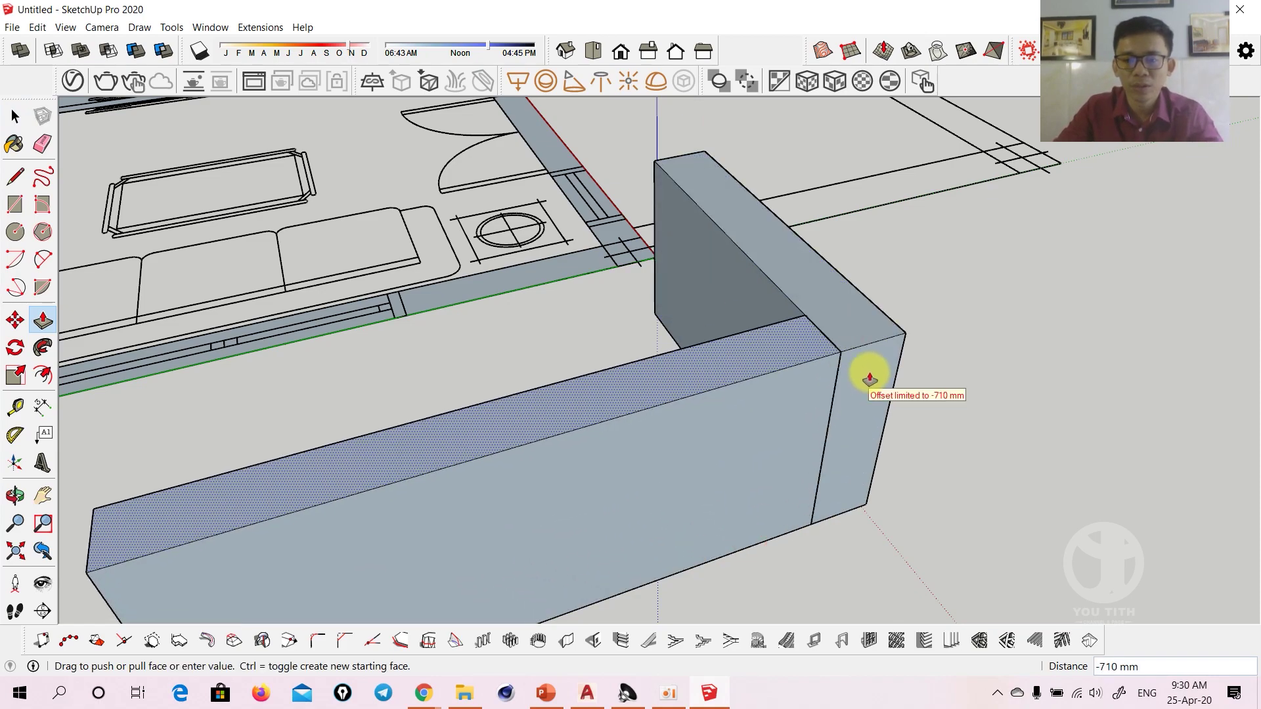
{"action": "left_click", "coordinate": [874, 358]}
{"action": "mouse_move", "coordinate": [873, 353]}
{"action": "middle_mouse_down"}
{"action": "mouse_move", "coordinate": [788, 414]}
{"action": "mouse_move", "coordinate": [1007, 436]}
{"action": "mouse_move", "coordinate": [690, 482]}
{"action": "middle_mouse_up"}
Select the whole L-shaped block and delete it
{"action": "key", "text": "space"}
{"action": "triple_click", "coordinate": [718, 408]}
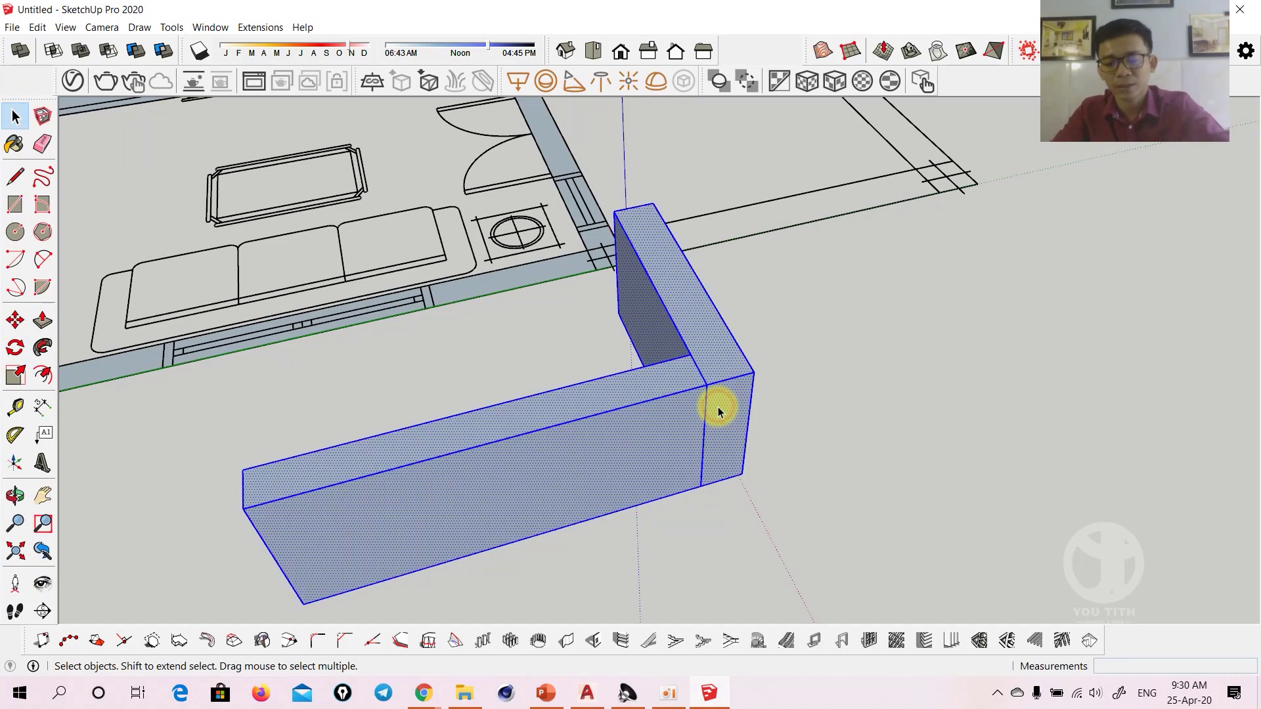
{"action": "key", "text": "Delete"}
Zoom in on the wall corners and erase stray edges crossing the junctions
{"action": "scroll", "coordinate": [657, 304], "scroll_direction": "up", "scroll_amount": 3}
{"action": "scroll", "coordinate": [711, 365], "scroll_direction": "up", "scroll_amount": 3}
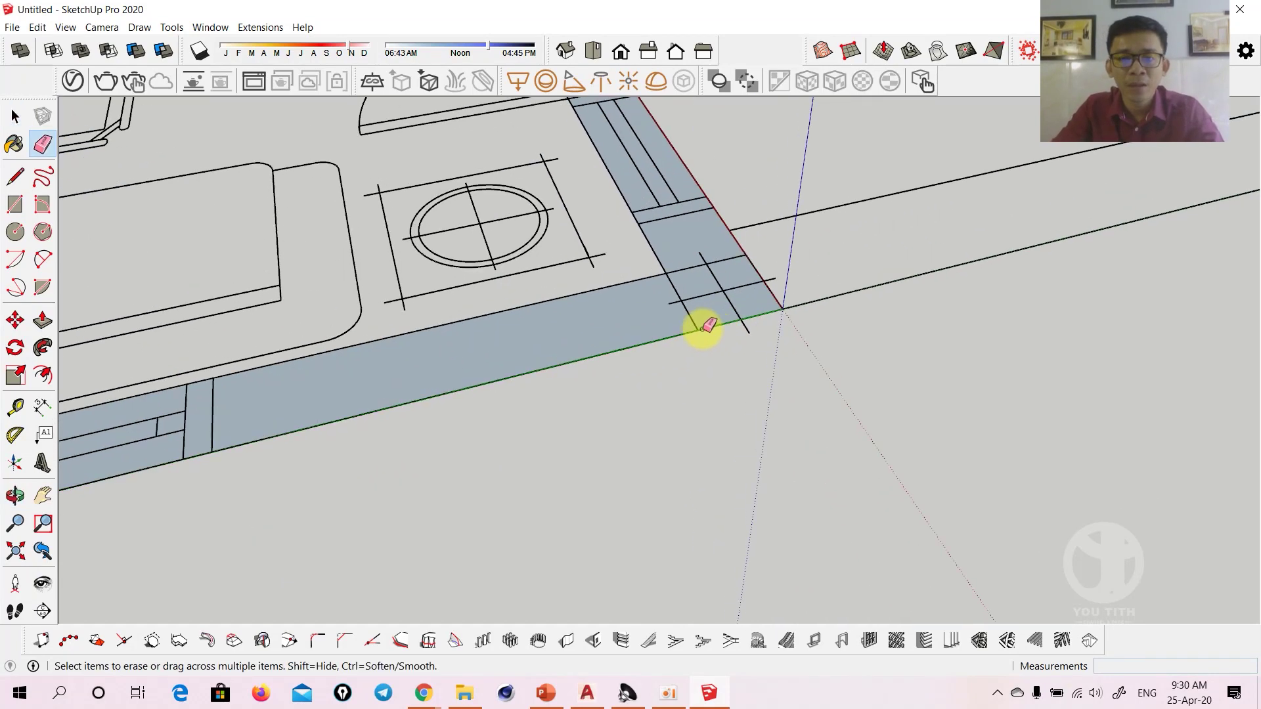
{"action": "scroll", "coordinate": [701, 329], "scroll_direction": "up", "scroll_amount": 2}
{"action": "scroll", "coordinate": [678, 328], "scroll_direction": "up", "scroll_amount": 2}
{"action": "middle_click_drag", "start_coordinate": [691, 348], "coordinate": [667, 343]}
{"action": "key", "text": "e"}
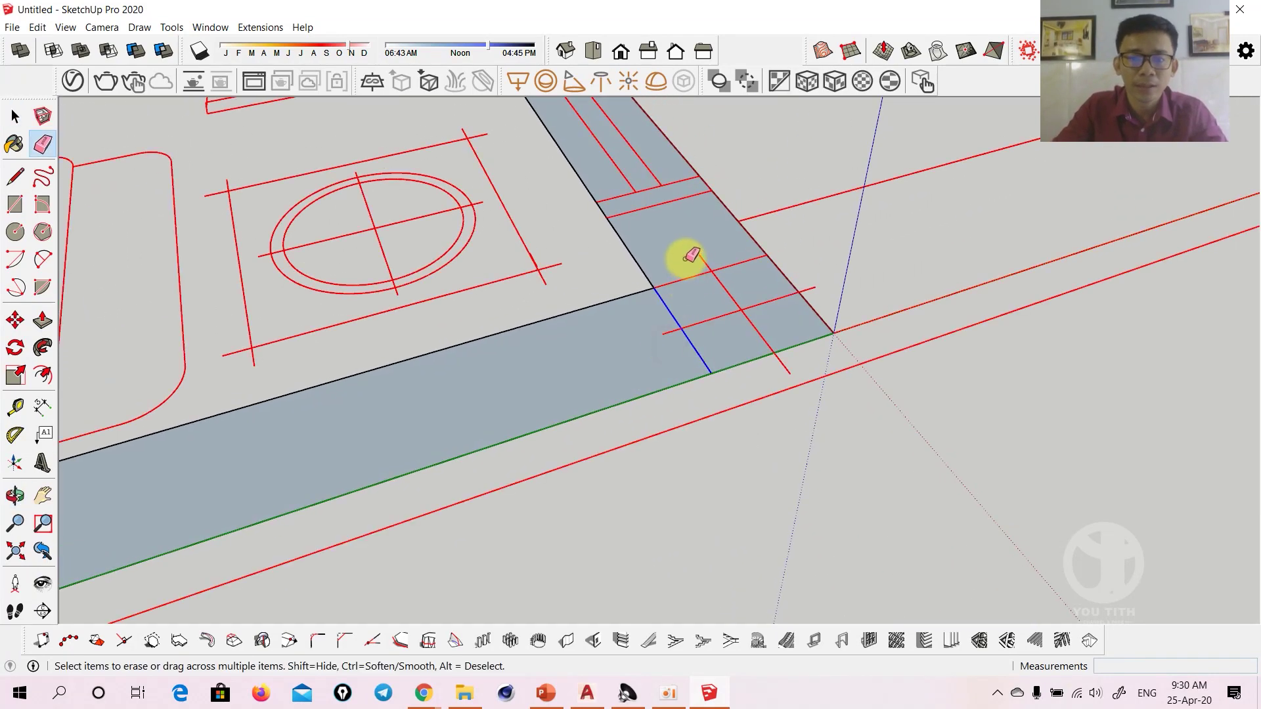
{"action": "scroll", "coordinate": [657, 338], "scroll_direction": "down", "scroll_amount": 3}
{"action": "scroll", "coordinate": [614, 329], "scroll_direction": "down", "scroll_amount": 3}
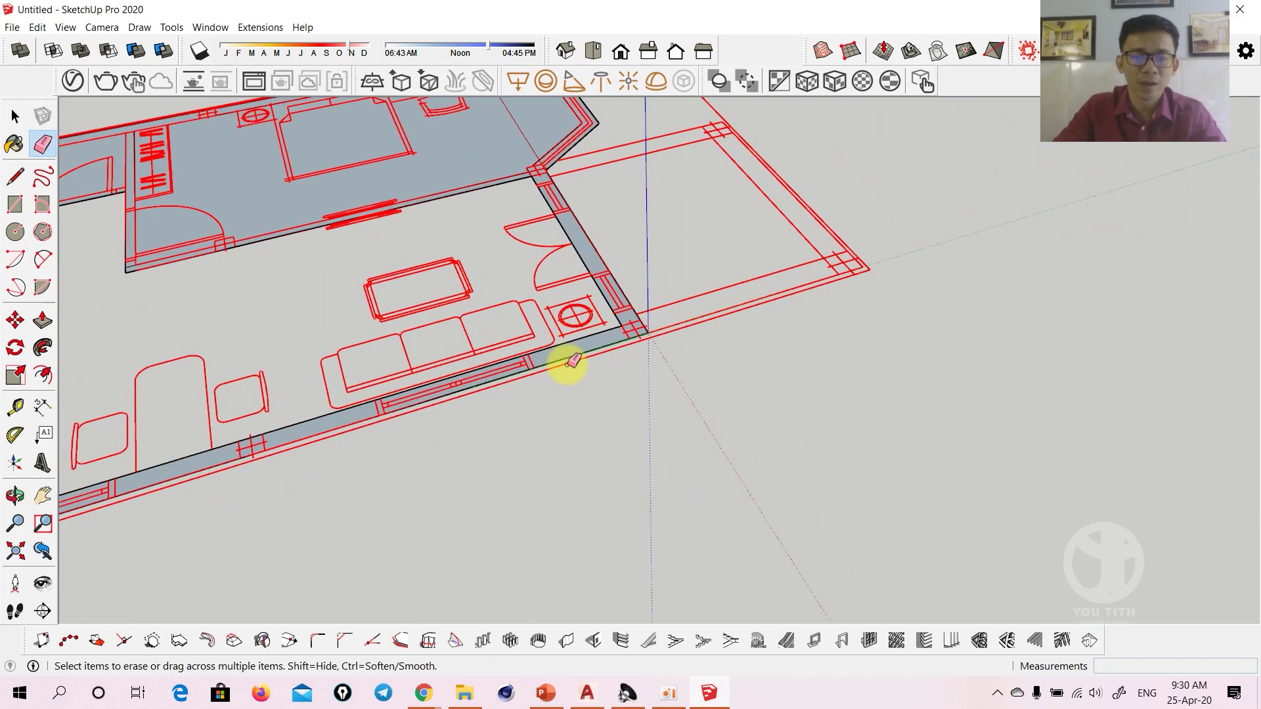
{"action": "mouse_move", "coordinate": [571, 361]}
{"action": "middle_mouse_down"}
{"action": "mouse_move", "coordinate": [792, 232]}
{"action": "mouse_move", "coordinate": [453, 350]}
{"action": "middle_mouse_up"}
{"action": "scroll", "coordinate": [517, 377], "scroll_direction": "up", "scroll_amount": 3}
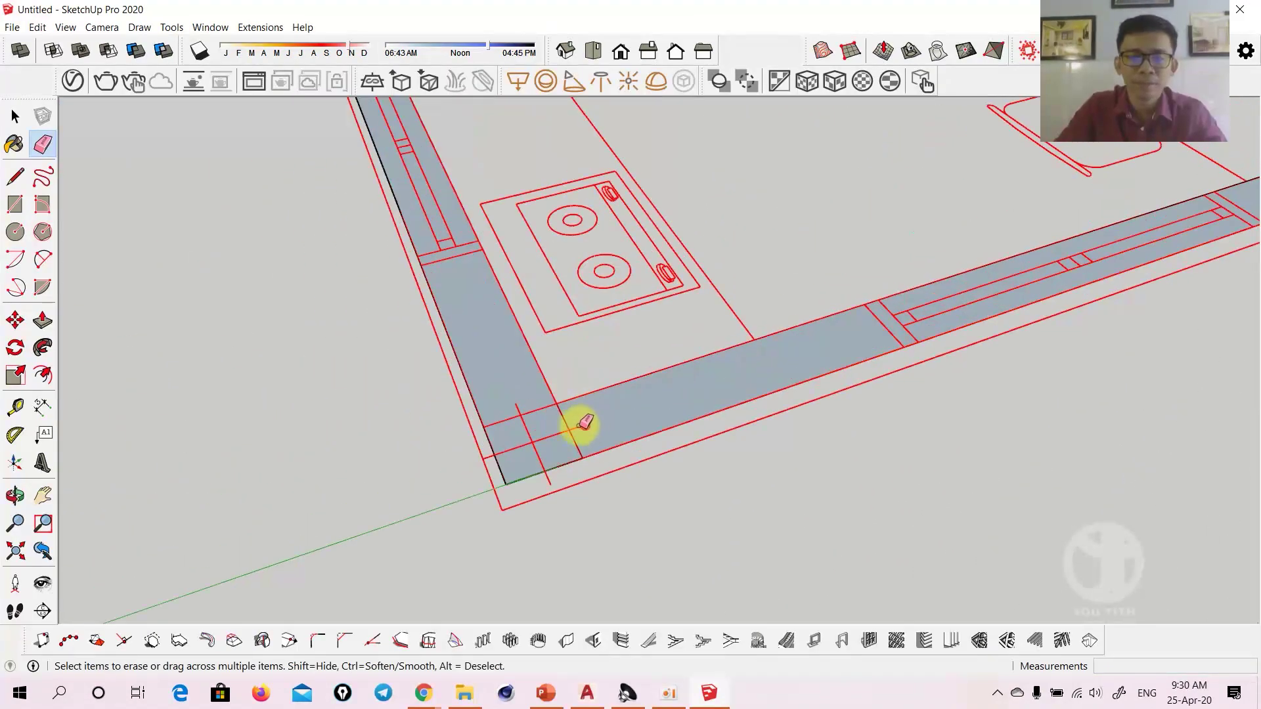
{"action": "scroll", "coordinate": [515, 408], "scroll_direction": "down", "scroll_amount": 3}
{"action": "scroll", "coordinate": [583, 535], "scroll_direction": "down", "scroll_amount": 2}
{"action": "scroll", "coordinate": [493, 282], "scroll_direction": "up", "scroll_amount": 3}
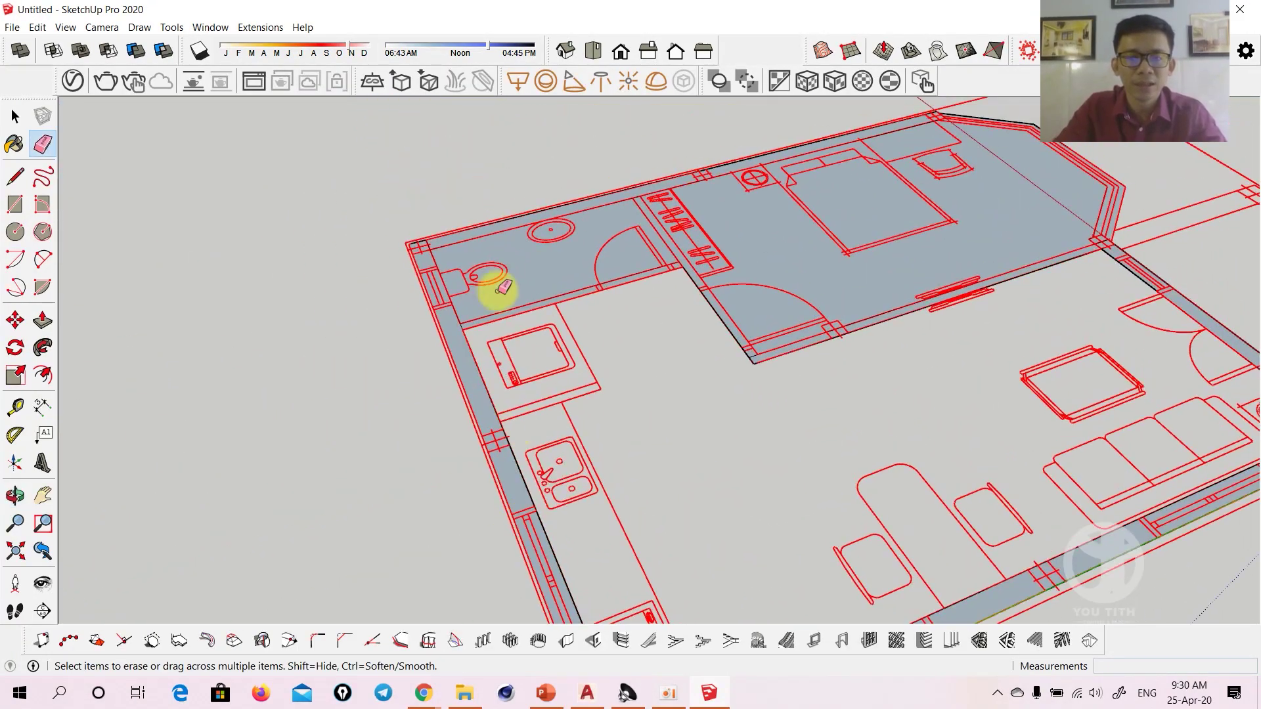
{"action": "scroll", "coordinate": [457, 256], "scroll_direction": "up", "scroll_amount": 3}
{"action": "scroll", "coordinate": [374, 296], "scroll_direction": "down", "scroll_amount": 2}
{"action": "scroll", "coordinate": [360, 266], "scroll_direction": "up", "scroll_amount": 3}
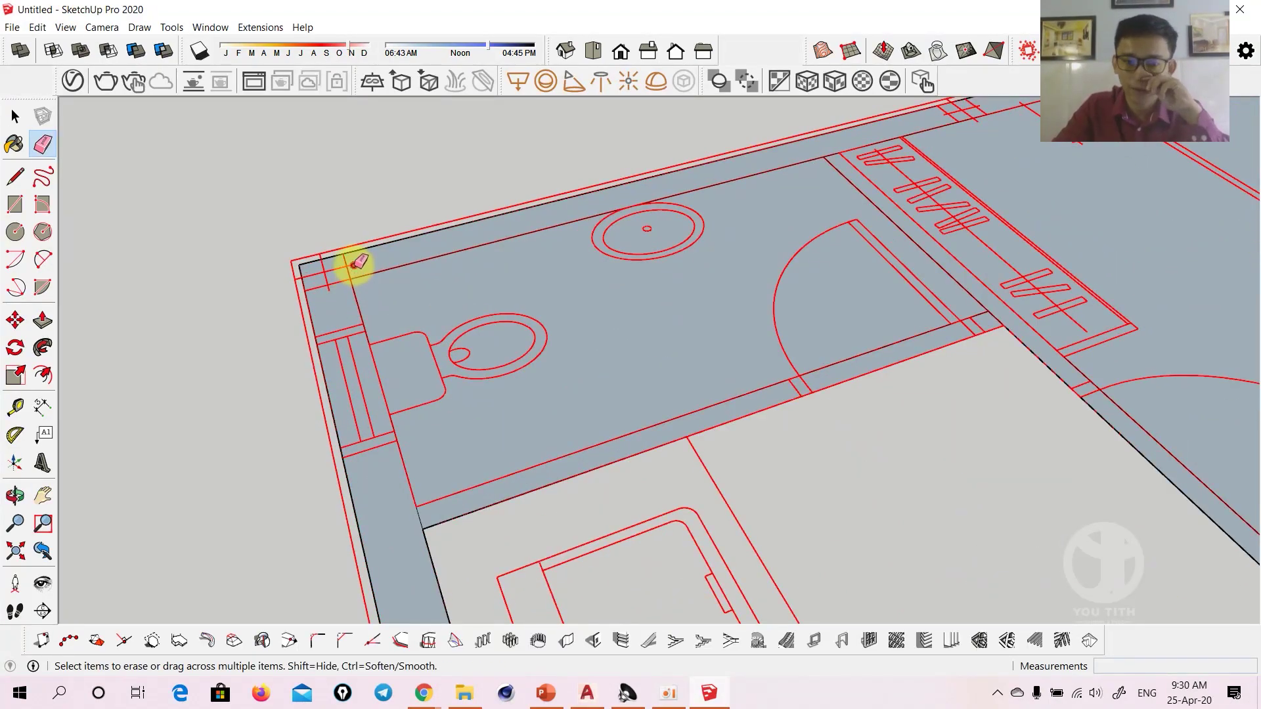
{"action": "scroll", "coordinate": [451, 290], "scroll_direction": "down", "scroll_amount": 2}
{"action": "scroll", "coordinate": [681, 320], "scroll_direction": "up", "scroll_amount": 2}
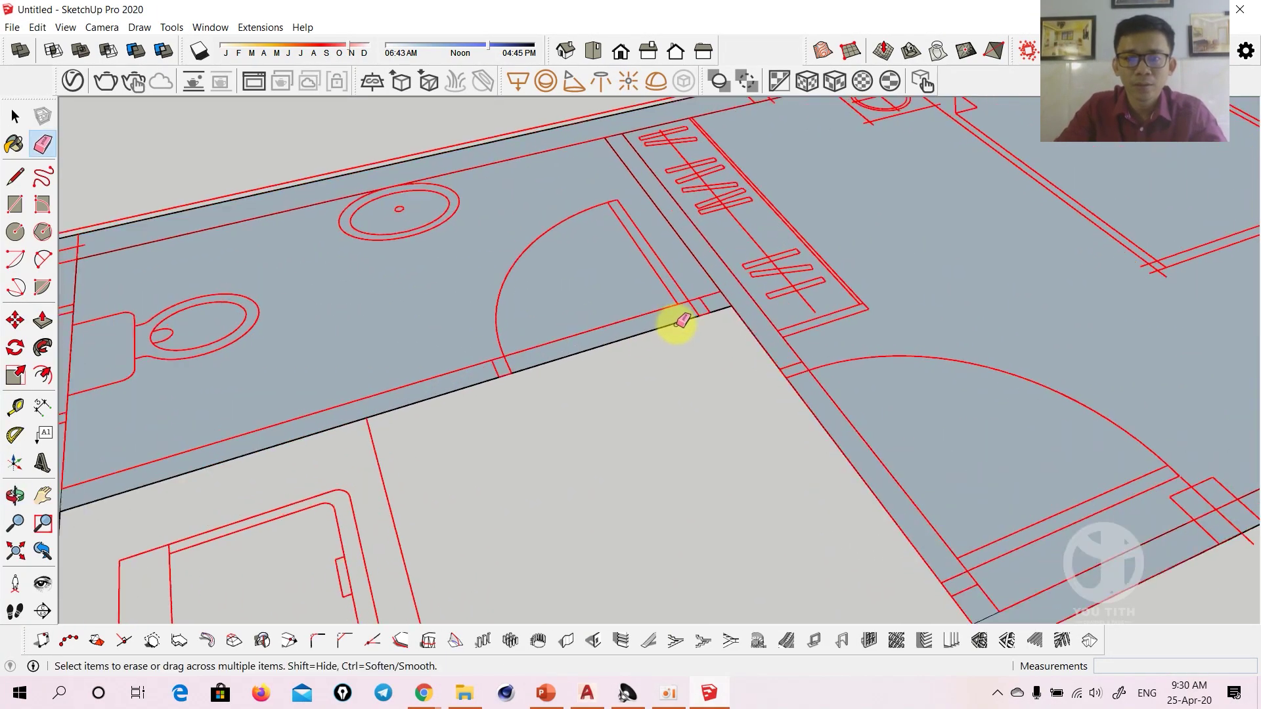
{"action": "scroll", "coordinate": [724, 296], "scroll_direction": "down", "scroll_amount": 2}
Orbit to the bedroom walls and erase the remaining stray lines at their junctions
{"action": "mouse_move", "coordinate": [712, 281]}
{"action": "middle_mouse_down"}
{"action": "mouse_move", "coordinate": [650, 321]}
{"action": "mouse_move", "coordinate": [644, 309]}
{"action": "middle_mouse_up"}
{"action": "scroll", "coordinate": [589, 193], "scroll_direction": "up", "scroll_amount": 2}
{"action": "scroll", "coordinate": [589, 192], "scroll_direction": "up", "scroll_amount": 2}
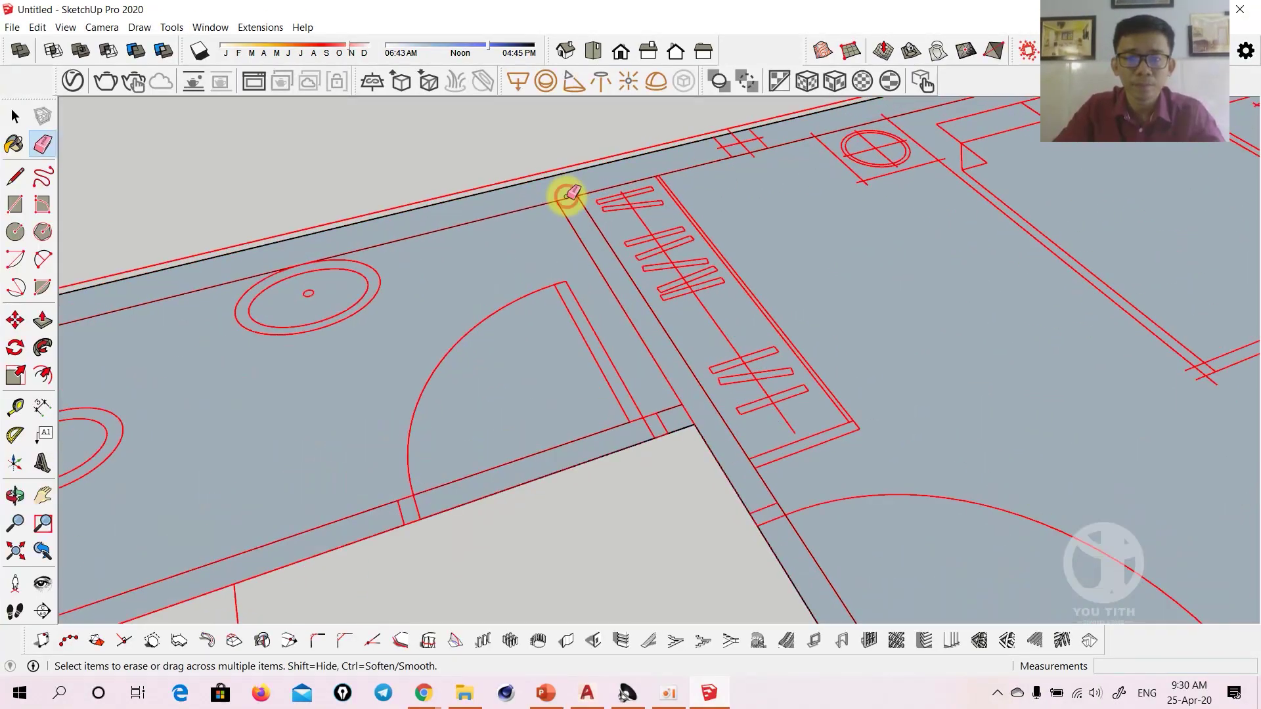
{"action": "scroll", "coordinate": [569, 206], "scroll_direction": "down", "scroll_amount": 2}
{"action": "scroll", "coordinate": [694, 346], "scroll_direction": "down", "scroll_amount": 1}
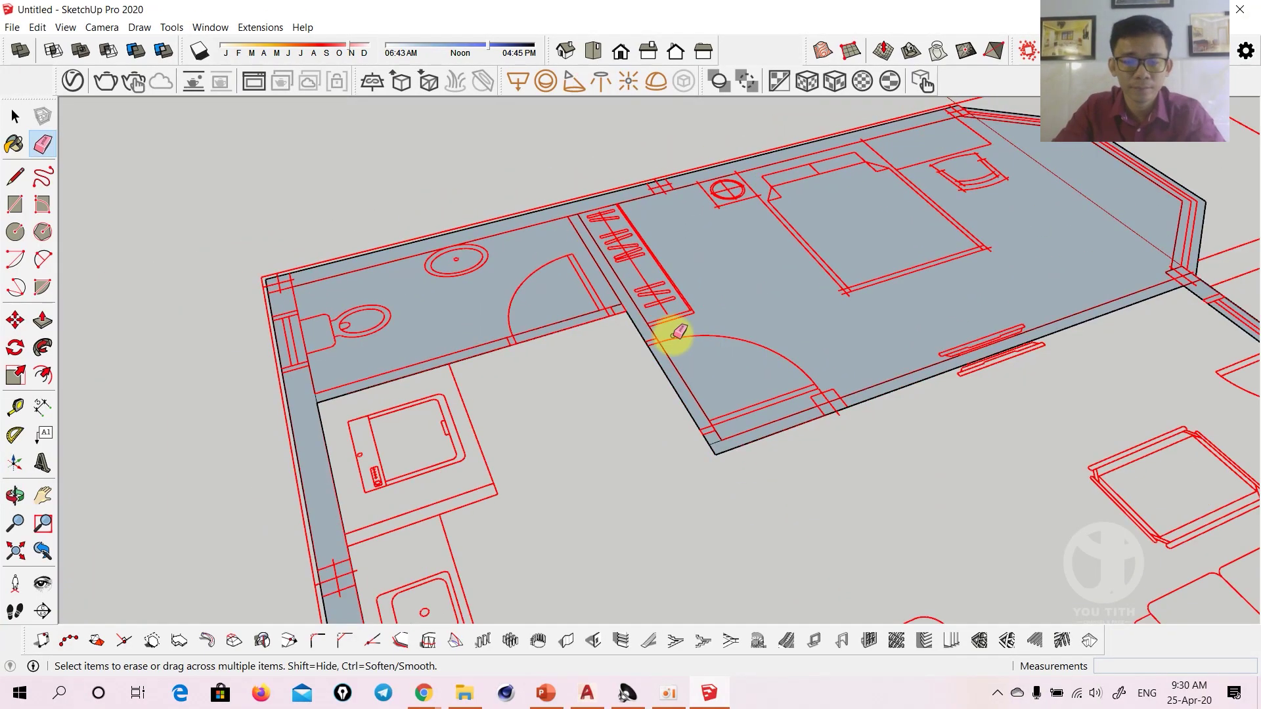
{"action": "scroll", "coordinate": [648, 390], "scroll_direction": "up", "scroll_amount": 2}
{"action": "scroll", "coordinate": [613, 404], "scroll_direction": "up", "scroll_amount": 2}
{"action": "scroll", "coordinate": [615, 403], "scroll_direction": "down", "scroll_amount": 2}
{"action": "scroll", "coordinate": [803, 315], "scroll_direction": "down", "scroll_amount": 2}
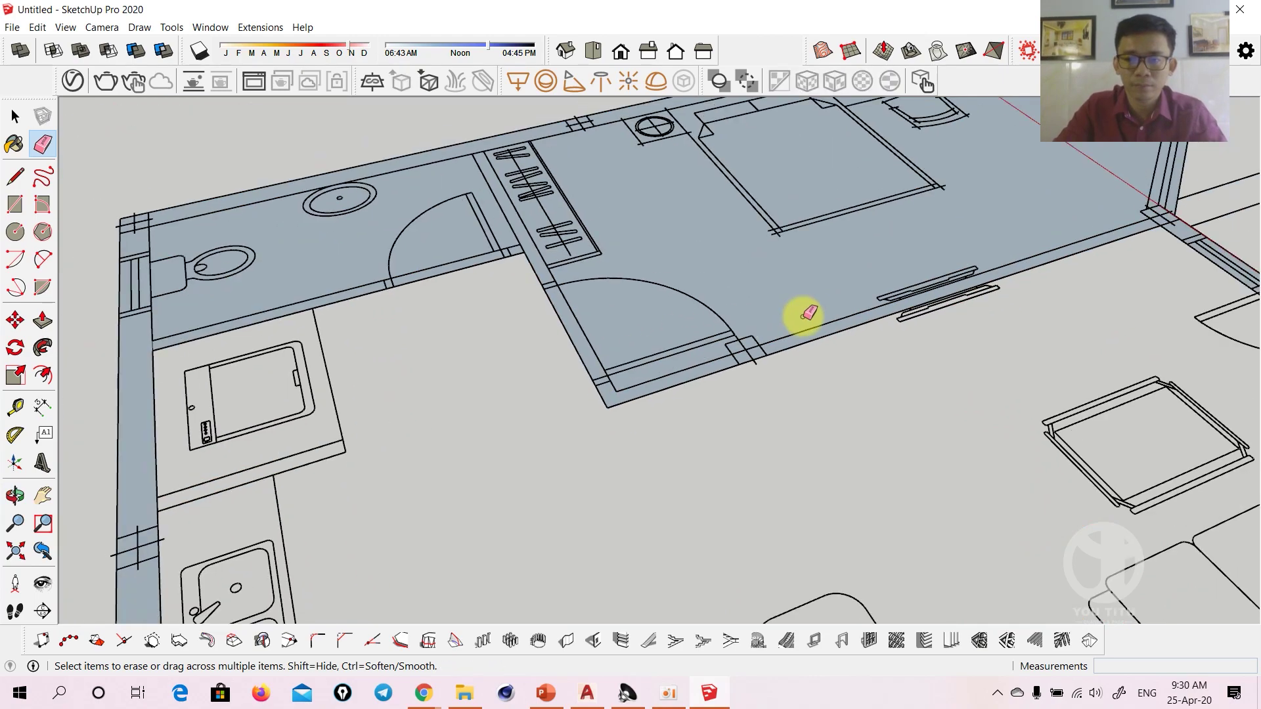
{"action": "mouse_move", "coordinate": [802, 315]}
{"action": "middle_mouse_down"}
{"action": "mouse_move", "coordinate": [915, 313]}
{"action": "mouse_move", "coordinate": [817, 355]}
{"action": "middle_mouse_up"}
{"action": "key", "text": "e"}
{"action": "scroll", "coordinate": [781, 358], "scroll_direction": "up", "scroll_amount": 3}
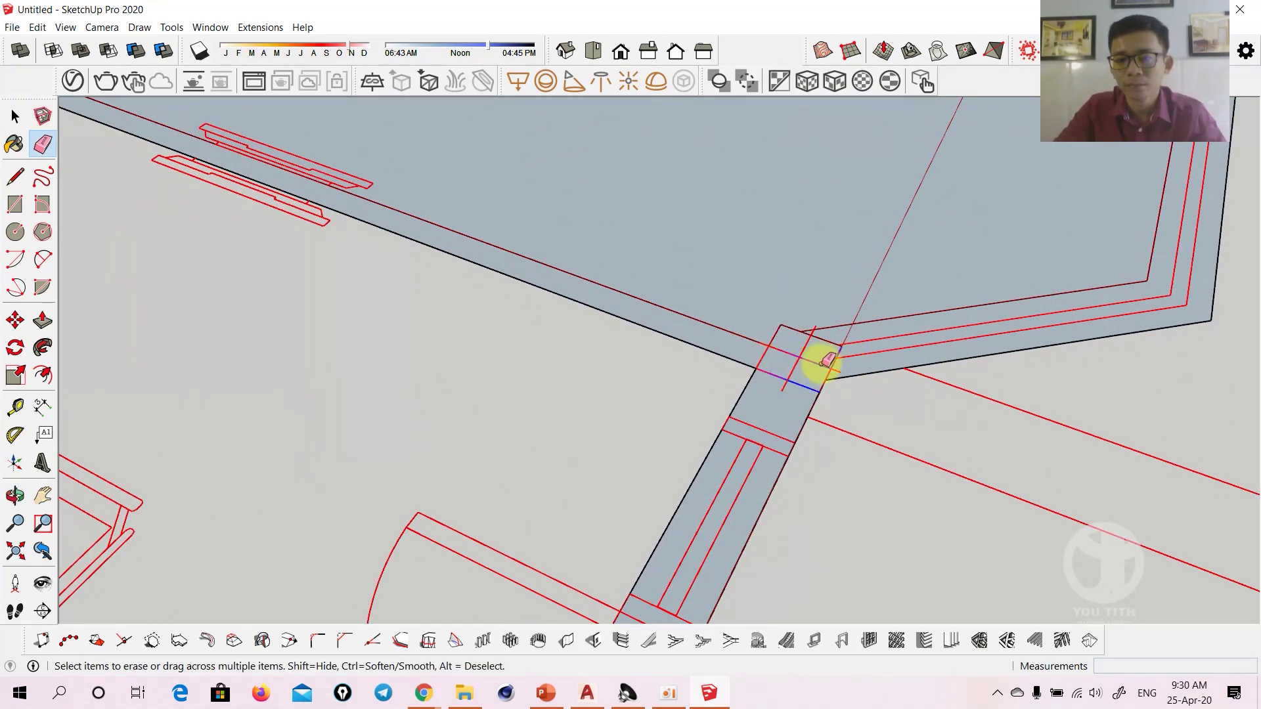
{"action": "scroll", "coordinate": [798, 348], "scroll_direction": "down", "scroll_amount": 4}
{"action": "scroll", "coordinate": [793, 364], "scroll_direction": "up", "scroll_amount": 1}
{"action": "key", "text": "space"}
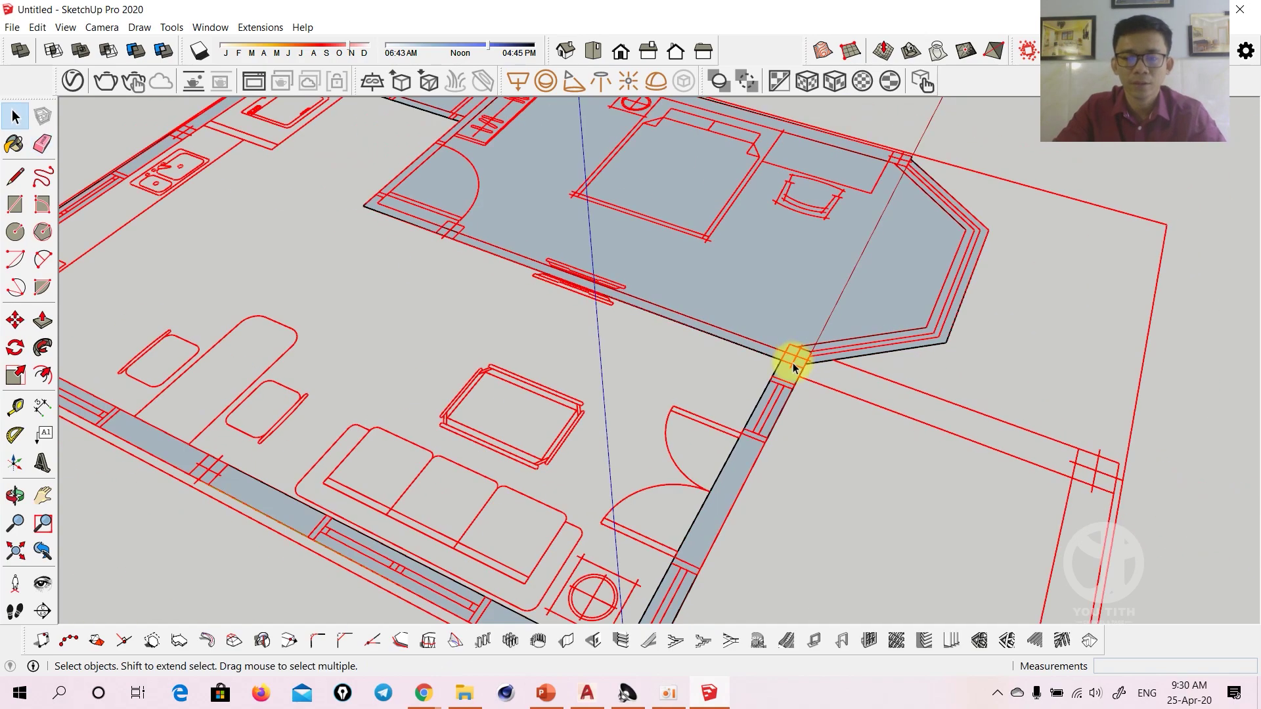
{"action": "key", "text": "p"}
{"action": "left_click", "coordinate": [788, 363]}
{"action": "scroll", "coordinate": [803, 301], "scroll_direction": "down", "scroll_amount": 5}
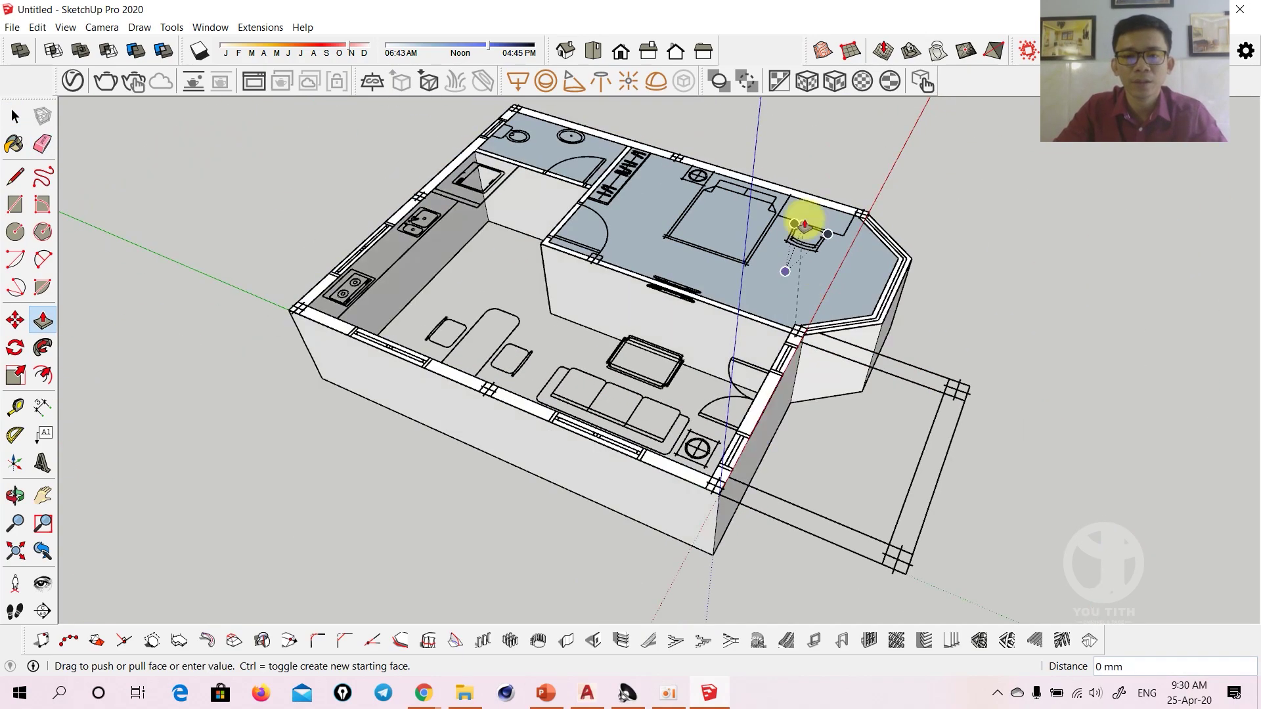
{"action": "scroll", "coordinate": [703, 206], "scroll_direction": "up", "scroll_amount": 5}
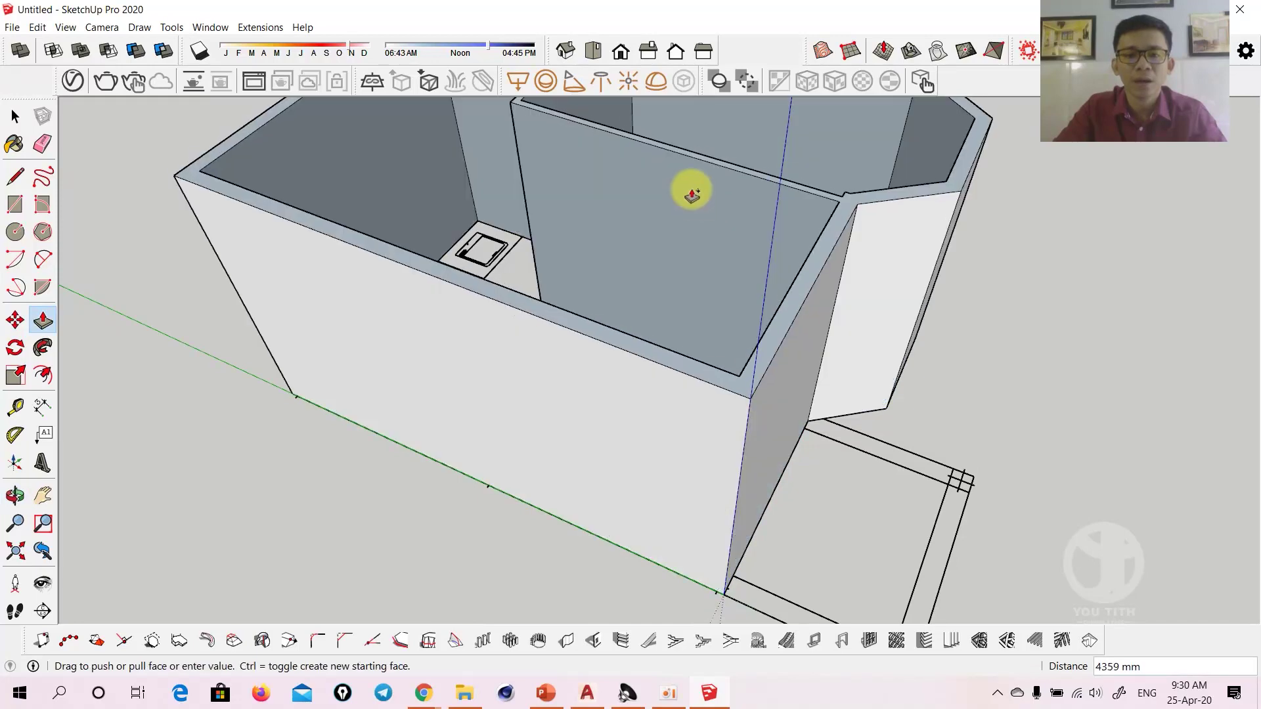
{"action": "scroll", "coordinate": [683, 190], "scroll_direction": "down", "scroll_amount": 5}
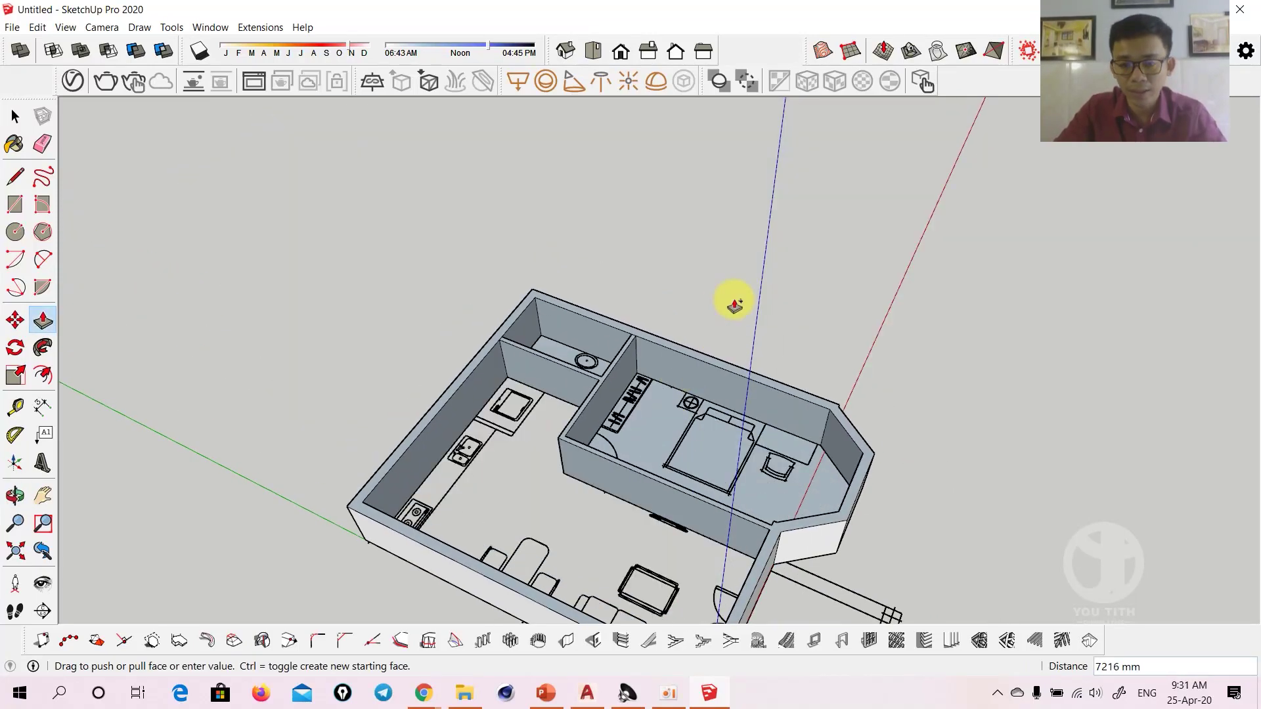
{"action": "key", "text": "space"}
{"action": "left_click", "coordinate": [747, 442]}
{"action": "scroll", "coordinate": [745, 420], "scroll_direction": "up", "scroll_amount": 3}
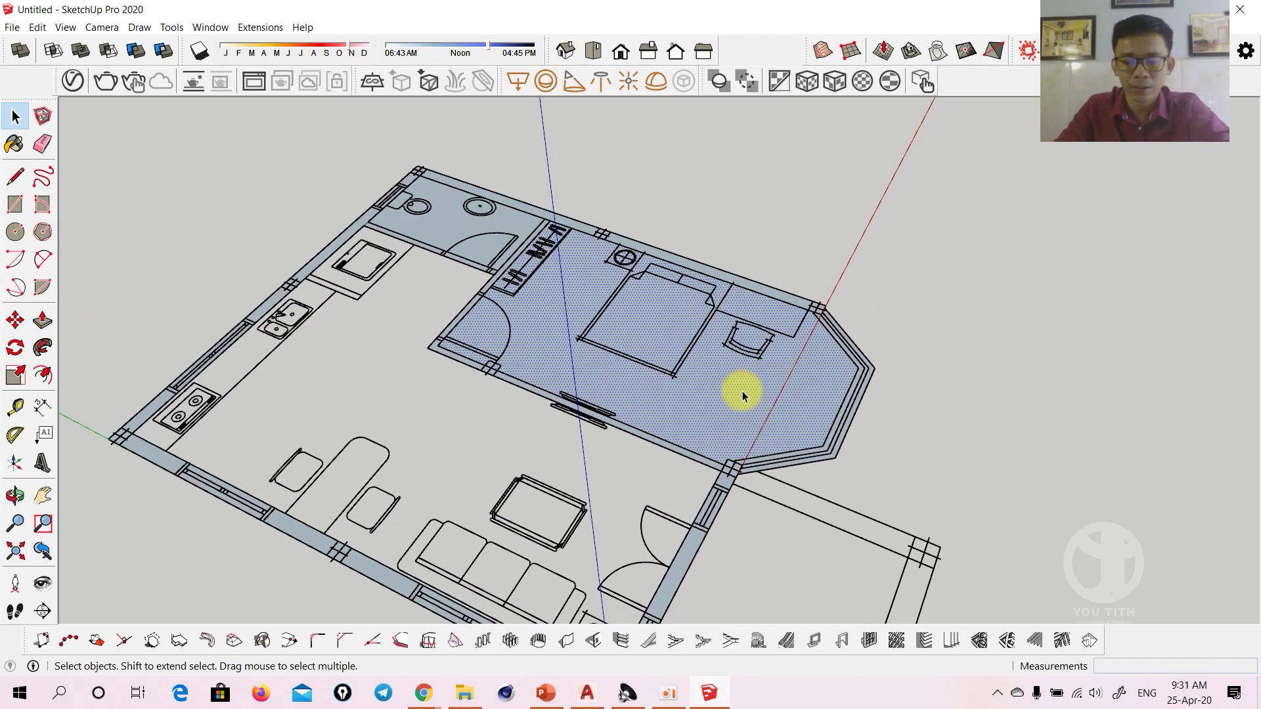
Clear the face selections and orbit to a near top-down view of the plan
{"action": "key", "text": "Escape"}
{"action": "mouse_move", "coordinate": [762, 399]}
{"action": "middle_mouse_down"}
{"action": "mouse_move", "coordinate": [555, 268]}
{"action": "mouse_move", "coordinate": [563, 226]}
{"action": "middle_mouse_up"}
{"action": "left_click", "coordinate": [485, 200]}
{"action": "scroll", "coordinate": [486, 200], "scroll_direction": "down", "scroll_amount": 3}
{"action": "left_click", "coordinate": [486, 199]}
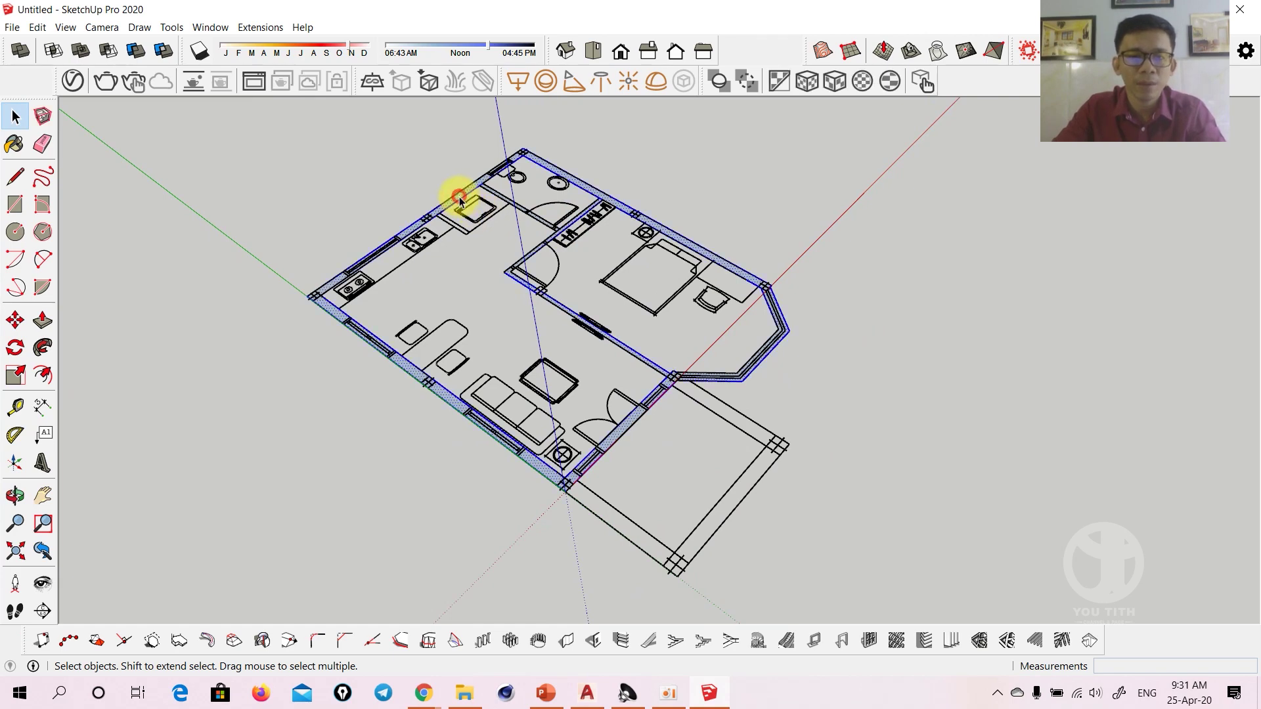
{"action": "middle_click_drag", "start_coordinate": [460, 200], "coordinate": [563, 396]}
Copy the wall faces with Move+Ctrl and place the copy 9510 mm right of the plan
{"action": "key", "text": "m"}
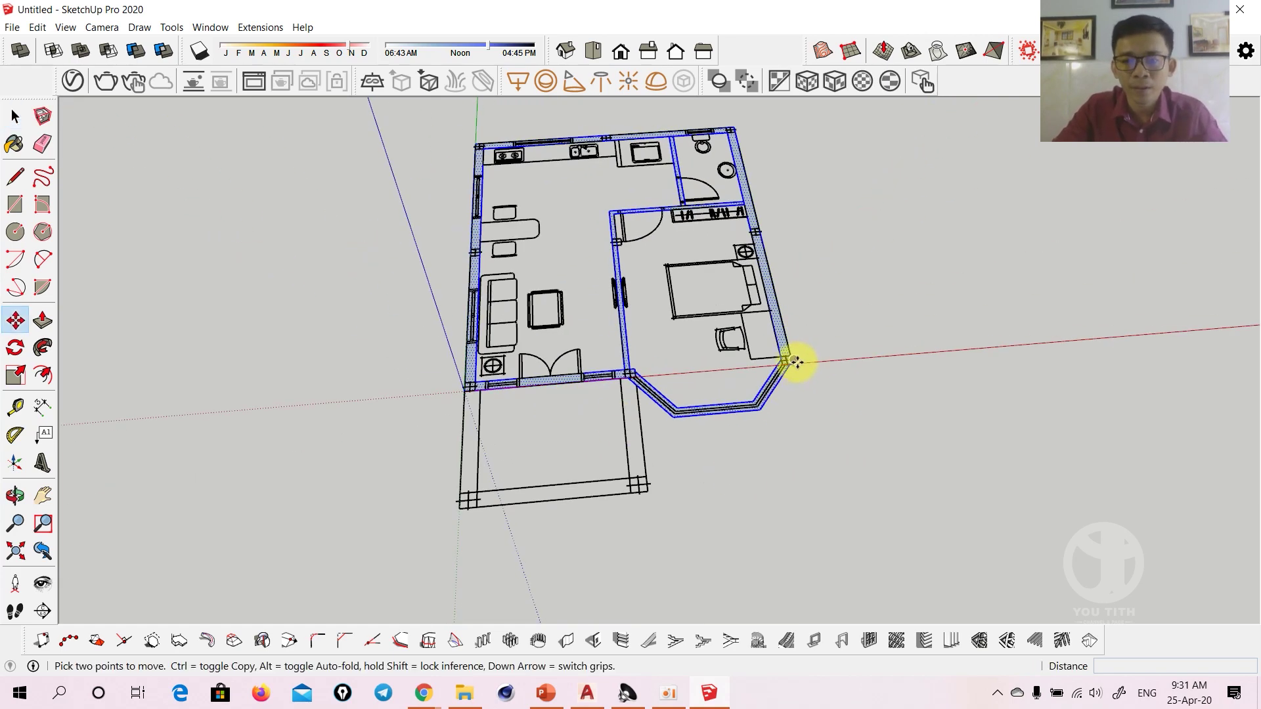
{"action": "left_click", "coordinate": [796, 362]}
{"action": "key", "text": "ctrl"}
{"action": "middle_click_drag", "start_coordinate": [1062, 338], "coordinate": [766, 374], "text": "shift"}
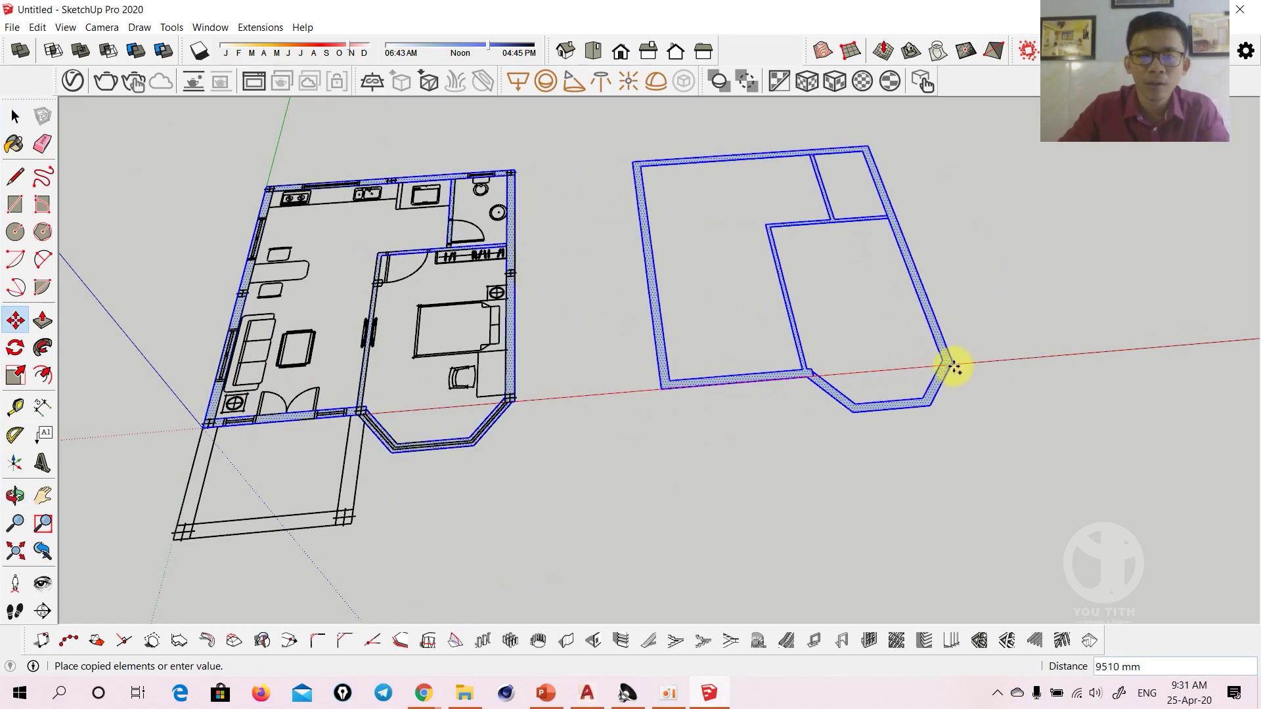
{"action": "left_click", "coordinate": [953, 368]}
{"action": "scroll", "coordinate": [815, 375], "scroll_direction": "up", "scroll_amount": 5}
{"action": "key", "text": "space"}
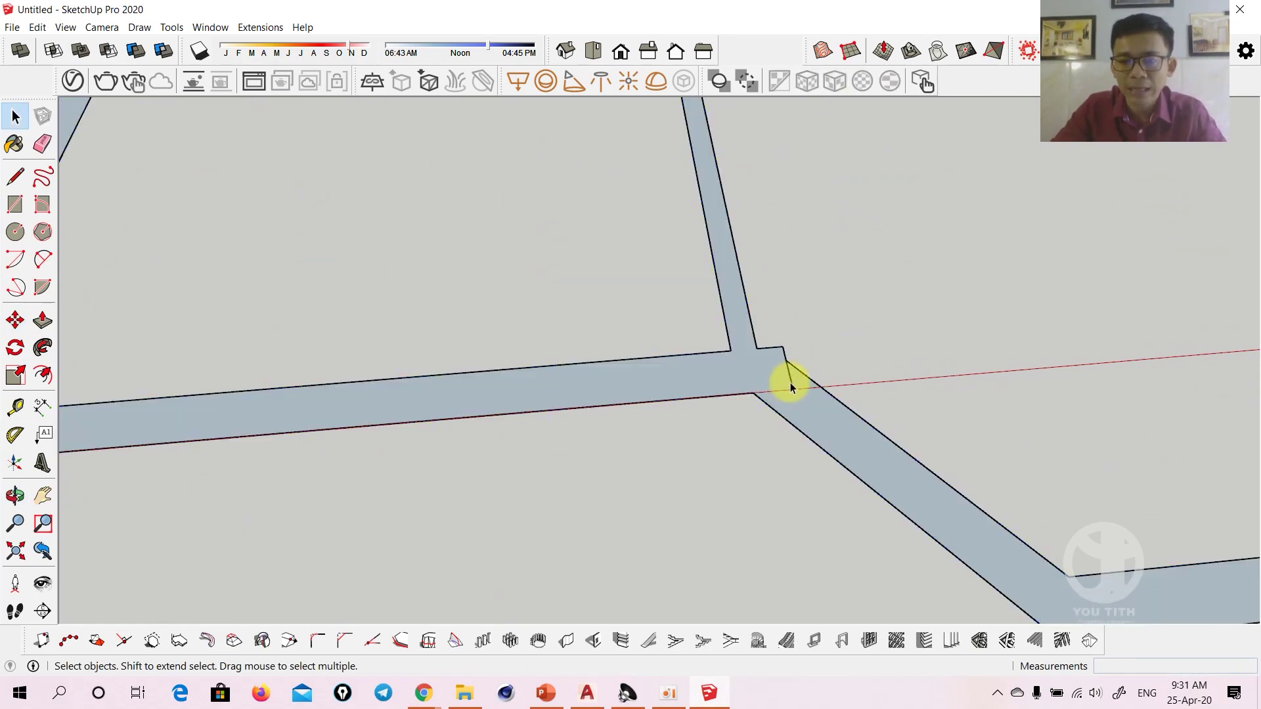
Pan and orbit to bring the floor plan and its wall copy into view
{"action": "scroll", "coordinate": [790, 386], "scroll_direction": "down", "scroll_amount": 5}
{"action": "middle_click_drag", "start_coordinate": [768, 402], "coordinate": [1008, 423]}
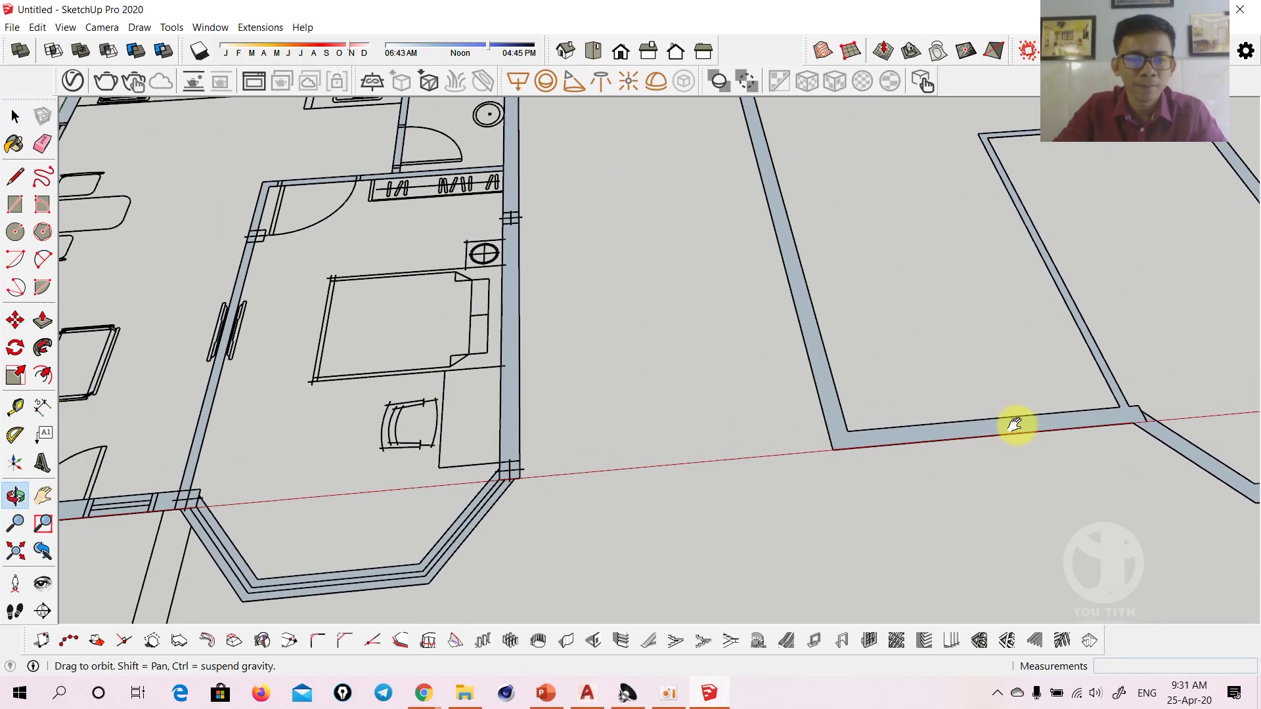
{"action": "scroll", "coordinate": [754, 361], "scroll_direction": "up", "scroll_amount": 3}
{"action": "scroll", "coordinate": [573, 467], "scroll_direction": "up", "scroll_amount": 3}
{"action": "scroll", "coordinate": [573, 468], "scroll_direction": "up", "scroll_amount": 2}
{"action": "key", "text": "e"}
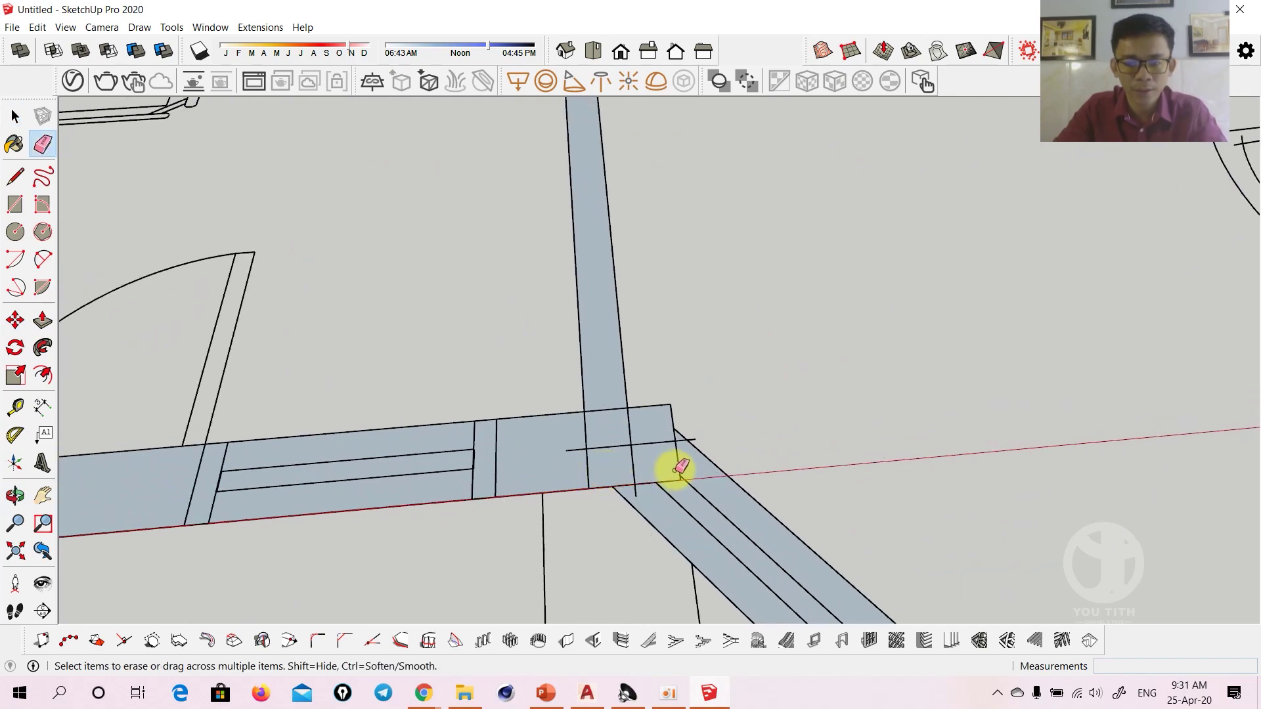
{"action": "key", "text": "space"}
{"action": "scroll", "coordinate": [682, 407], "scroll_direction": "down", "scroll_amount": 5}
{"action": "middle_click_drag", "start_coordinate": [690, 363], "coordinate": [676, 347]}
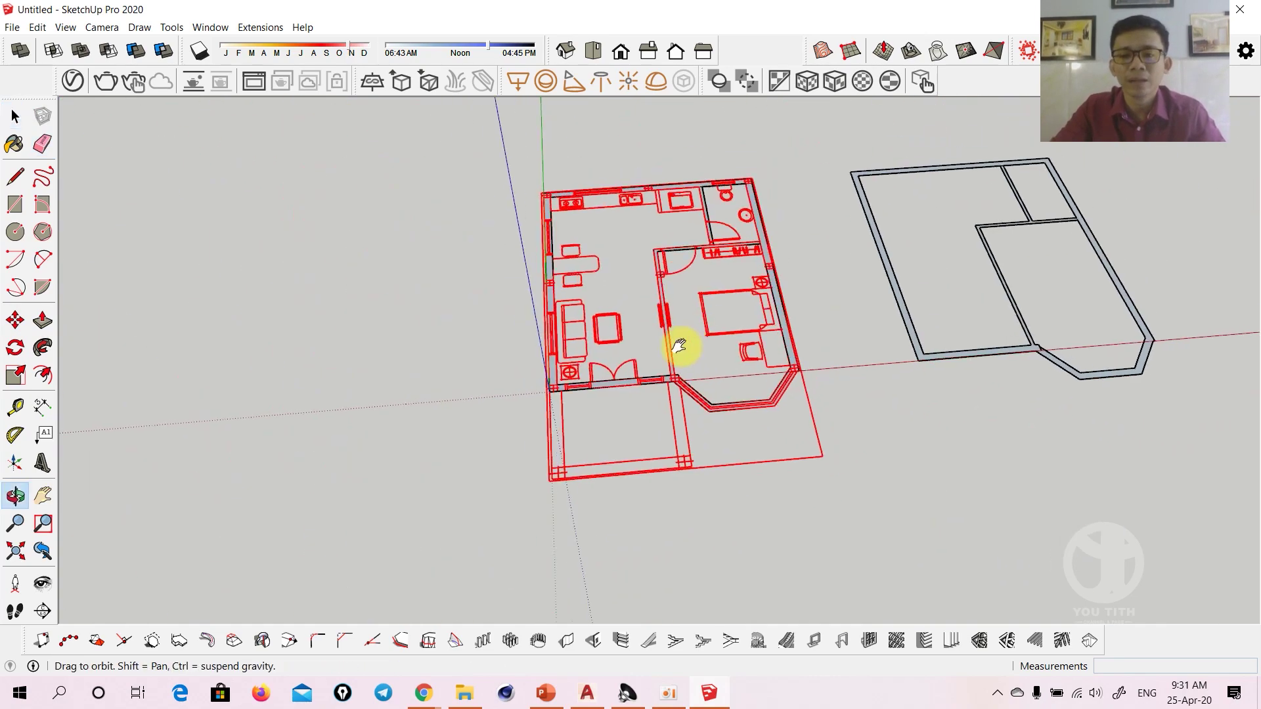
{"action": "scroll", "coordinate": [839, 392], "scroll_direction": "up", "scroll_amount": 2}
{"action": "middle_click_drag", "start_coordinate": [839, 391], "coordinate": [839, 415]}
{"action": "key", "text": "space"}
Erase the copy's inner wall edges, leaving one solid house-footprint face
{"action": "key", "text": "e"}
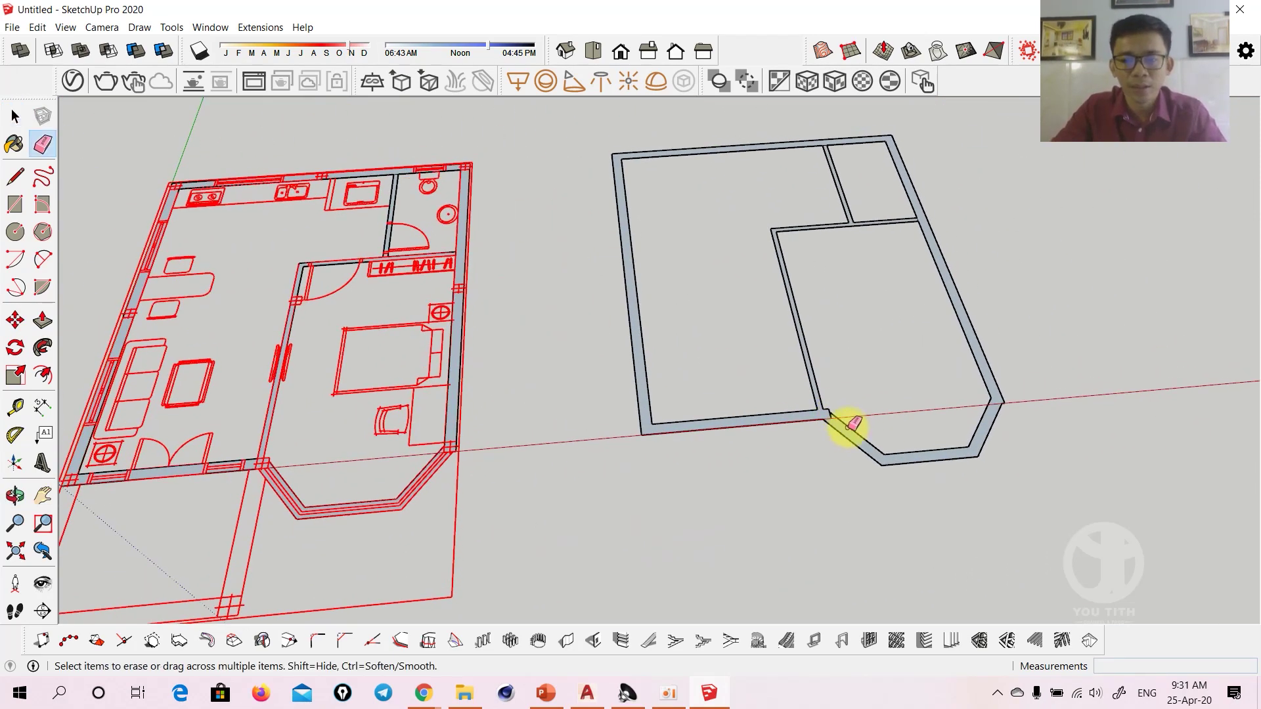
{"action": "left_click_drag", "start_coordinate": [829, 410], "coordinate": [809, 404]}
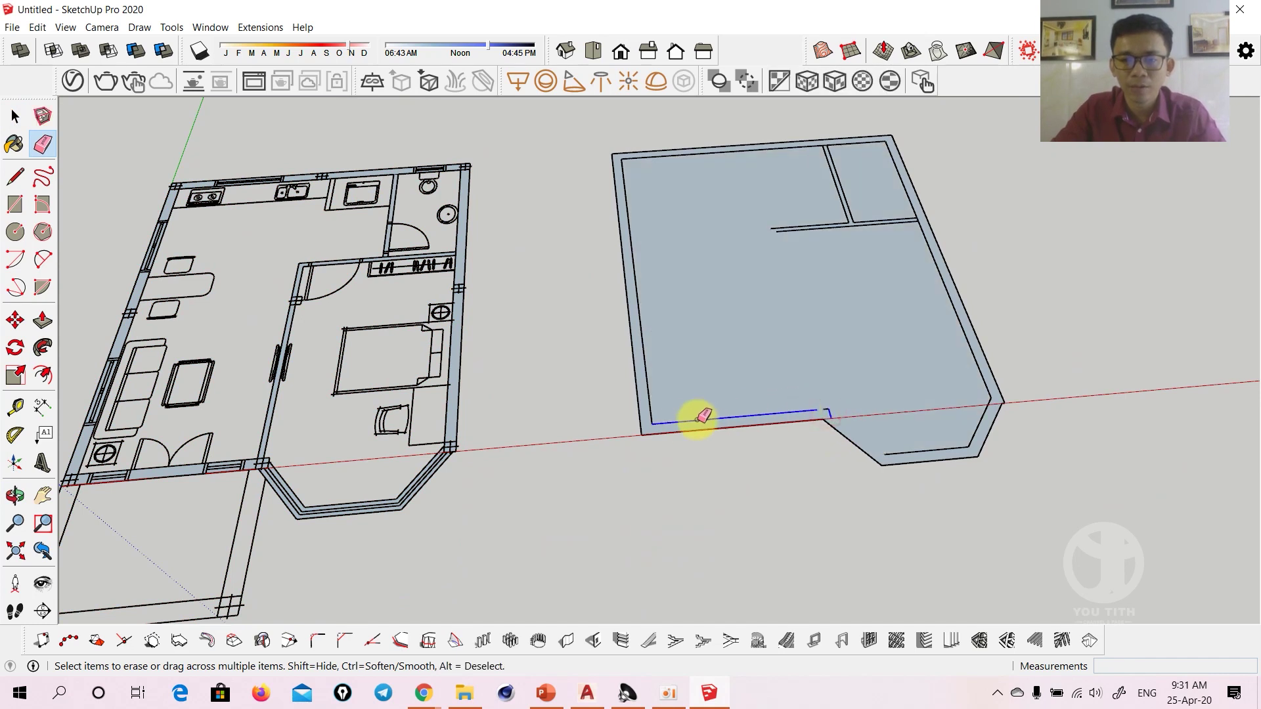
{"action": "left_click_drag", "start_coordinate": [656, 417], "coordinate": [647, 353]}
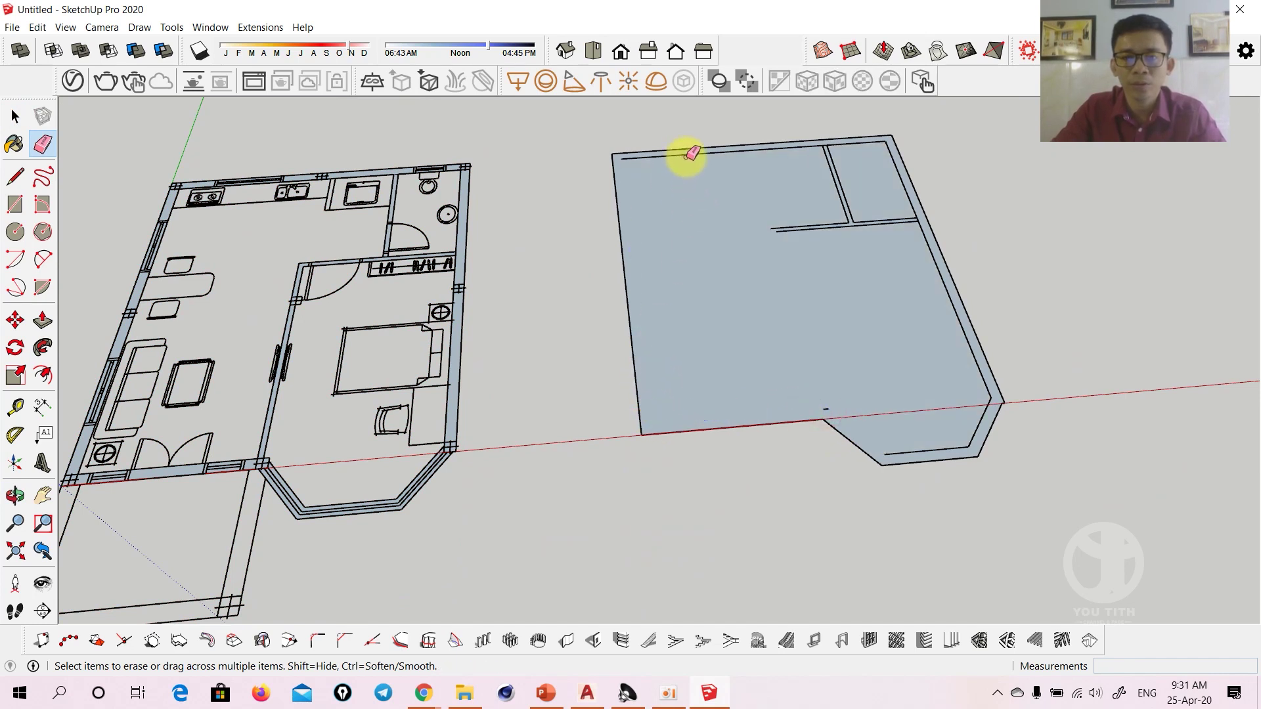
{"action": "left_click", "coordinate": [688, 156]}
{"action": "mouse_move", "coordinate": [847, 186]}
{"action": "left_mouse_down"}
{"action": "mouse_move", "coordinate": [837, 200]}
{"action": "mouse_move", "coordinate": [896, 205]}
{"action": "mouse_move", "coordinate": [907, 183]}
{"action": "mouse_move", "coordinate": [892, 152]}
{"action": "mouse_move", "coordinate": [936, 398]}
{"action": "left_mouse_up"}
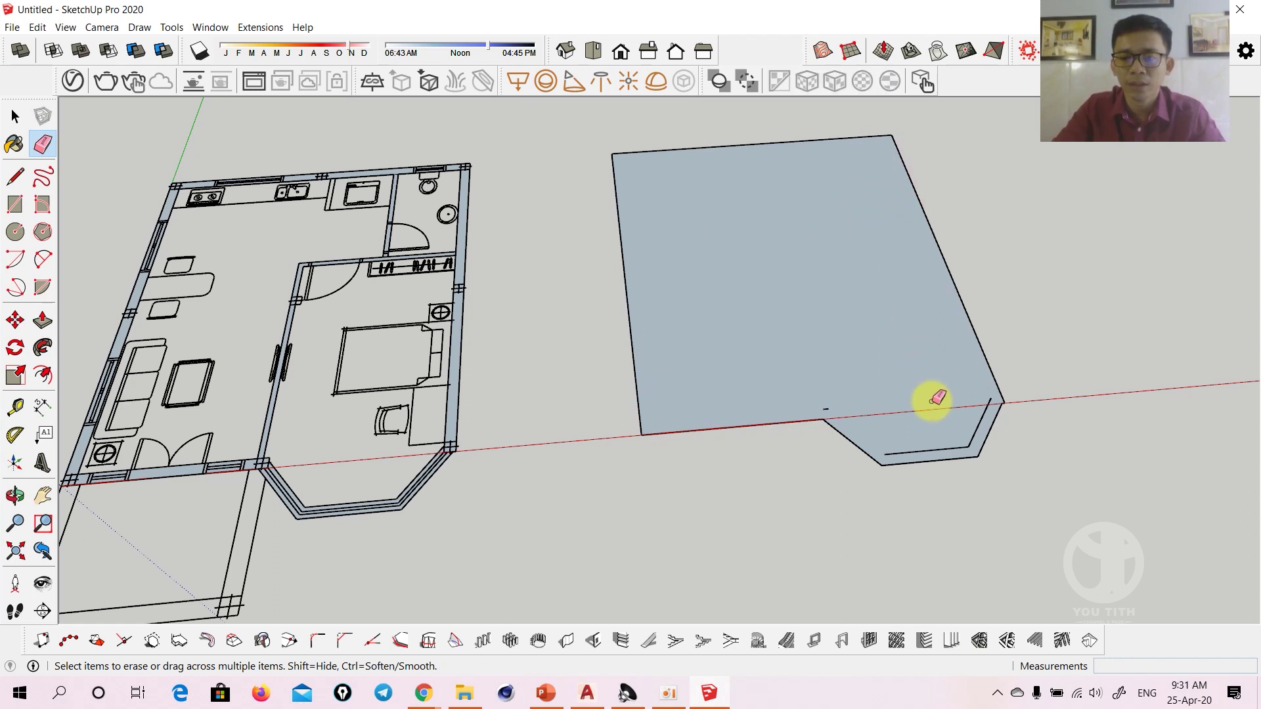
{"action": "mouse_move", "coordinate": [821, 408]}
{"action": "left_mouse_down"}
{"action": "mouse_move", "coordinate": [920, 451]}
{"action": "mouse_move", "coordinate": [978, 432]}
{"action": "left_mouse_up"}
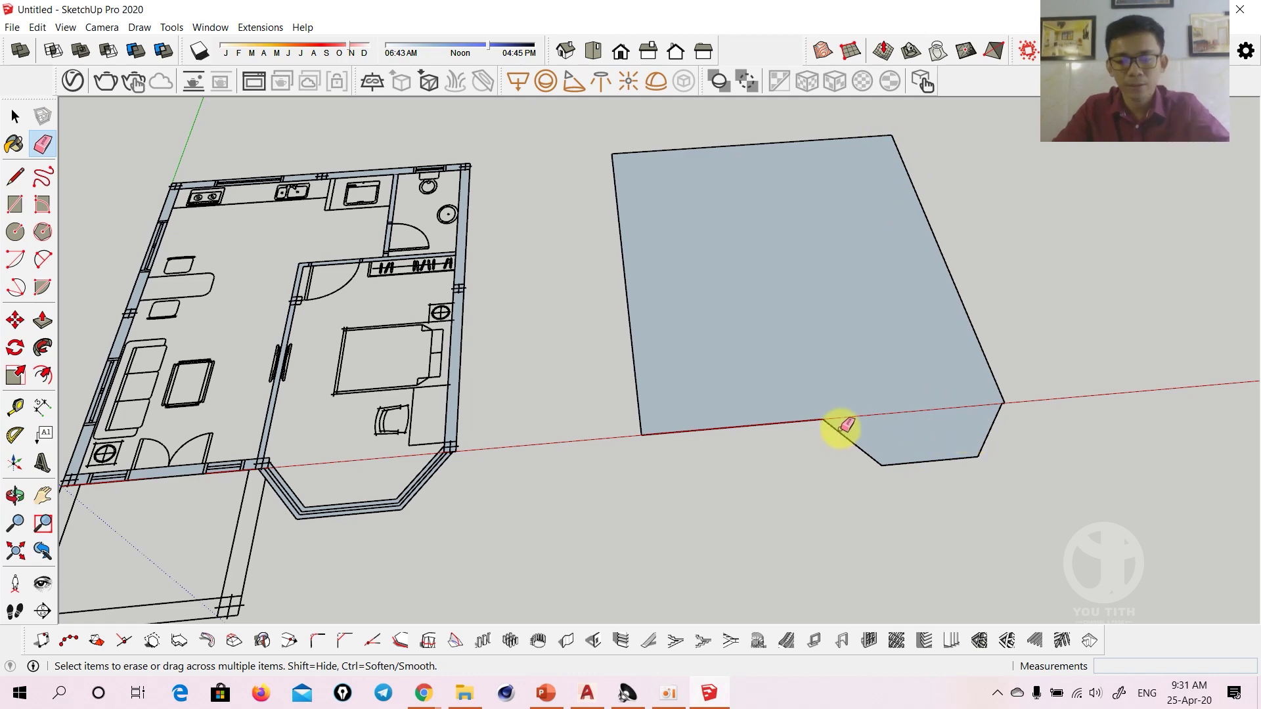
{"action": "key", "text": "p"}
{"action": "middle_click_drag", "start_coordinate": [796, 428], "coordinate": [957, 349]}
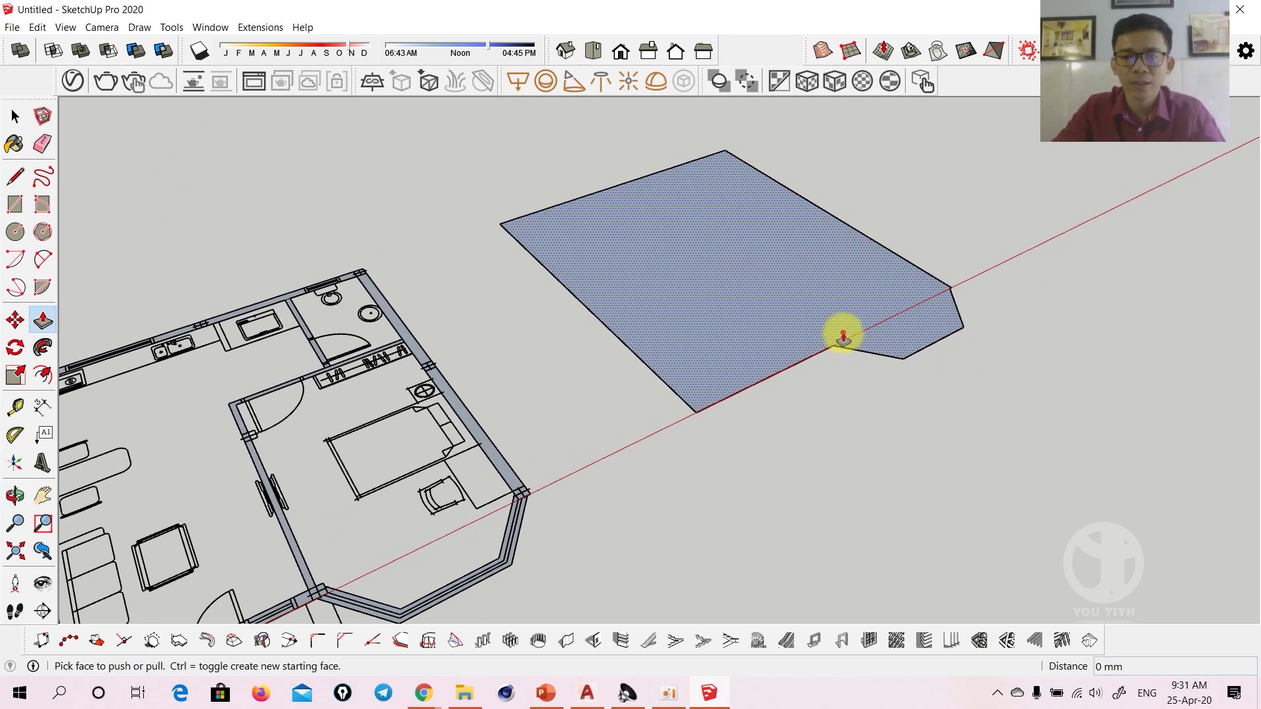
Start extruding the outline face, then cancel and reframe the view on the floor plan
{"action": "left_click", "coordinate": [843, 338]}
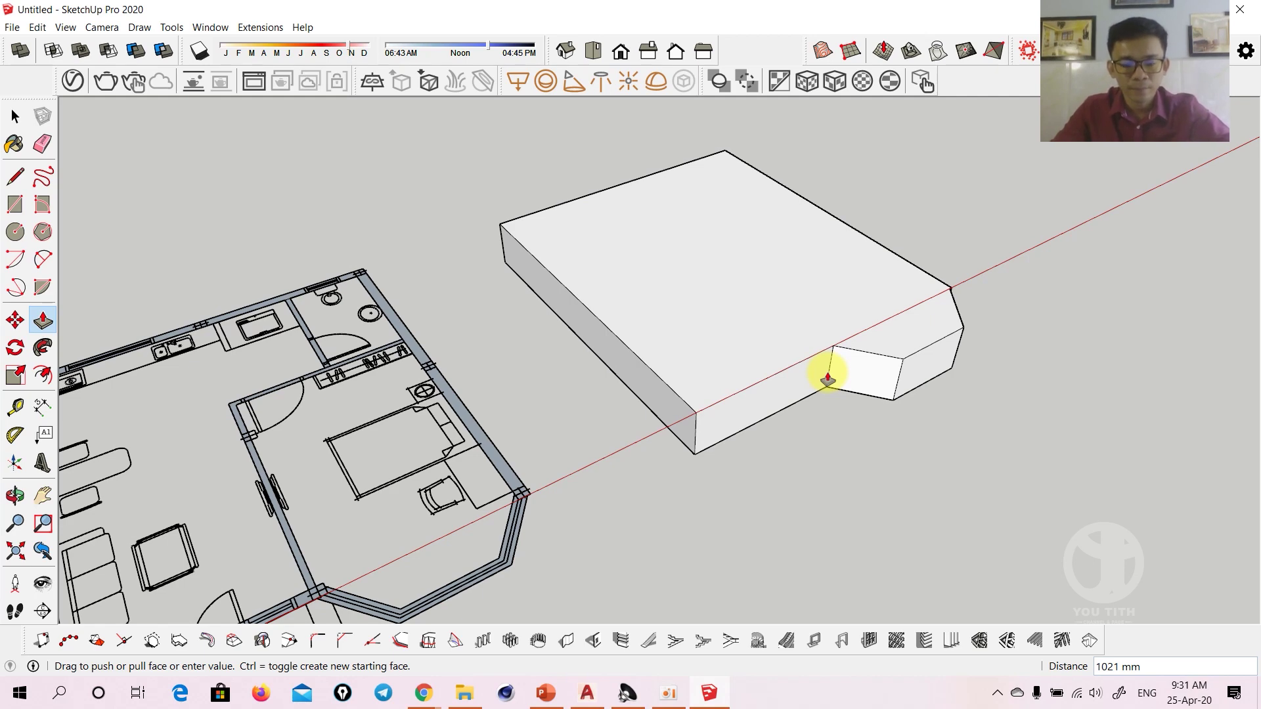
{"action": "middle_click_drag", "start_coordinate": [825, 381], "coordinate": [900, 267]}
{"action": "key", "text": "Escape"}
{"action": "key", "text": "space"}
{"action": "scroll", "coordinate": [634, 499], "scroll_direction": "up", "scroll_amount": 3}
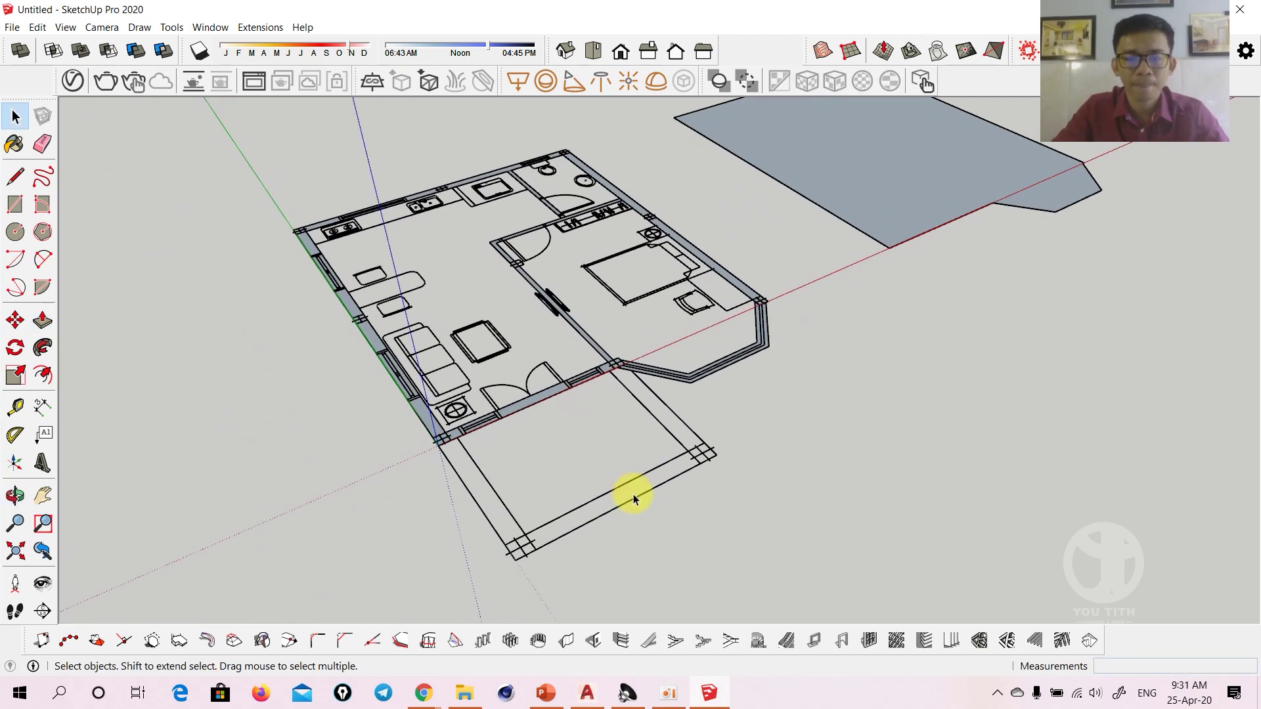
{"action": "scroll", "coordinate": [647, 493], "scroll_direction": "up", "scroll_amount": 2}
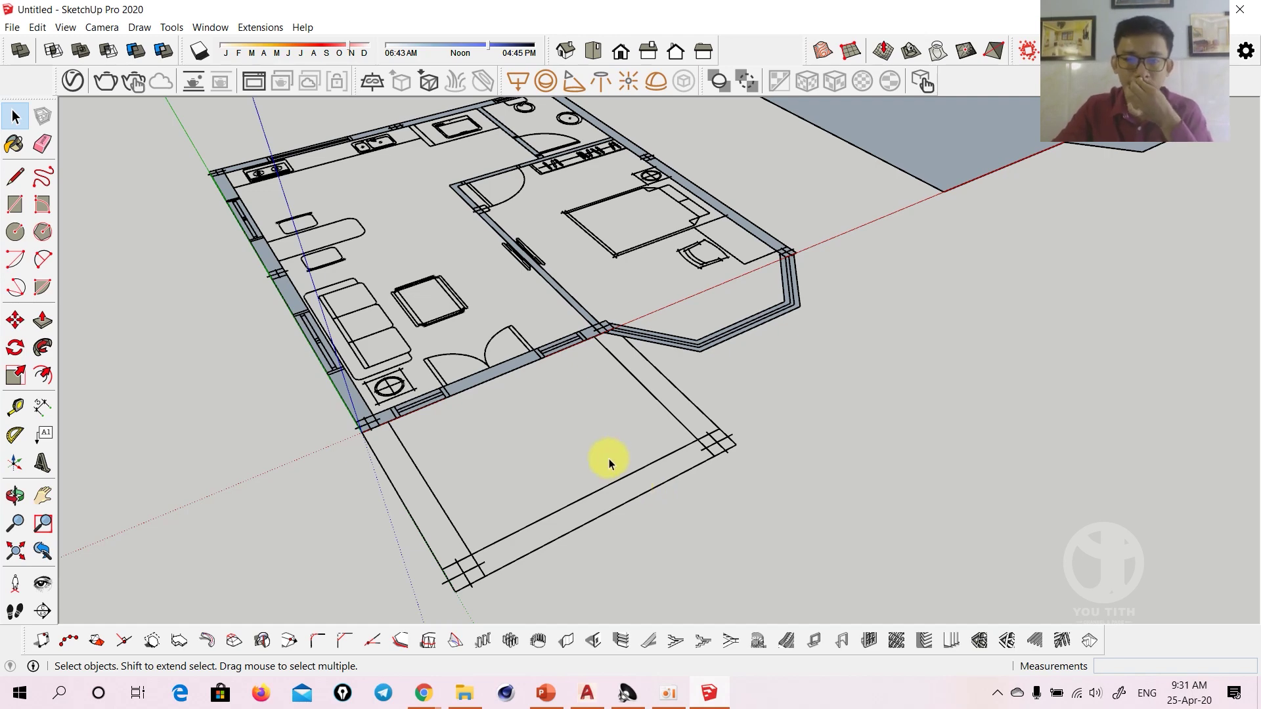
{"action": "scroll", "coordinate": [656, 447], "scroll_direction": "down", "scroll_amount": 2}
Push/Pull the outline face upward into a thin solid slab, then adjust its thickness
{"action": "key", "text": "p"}
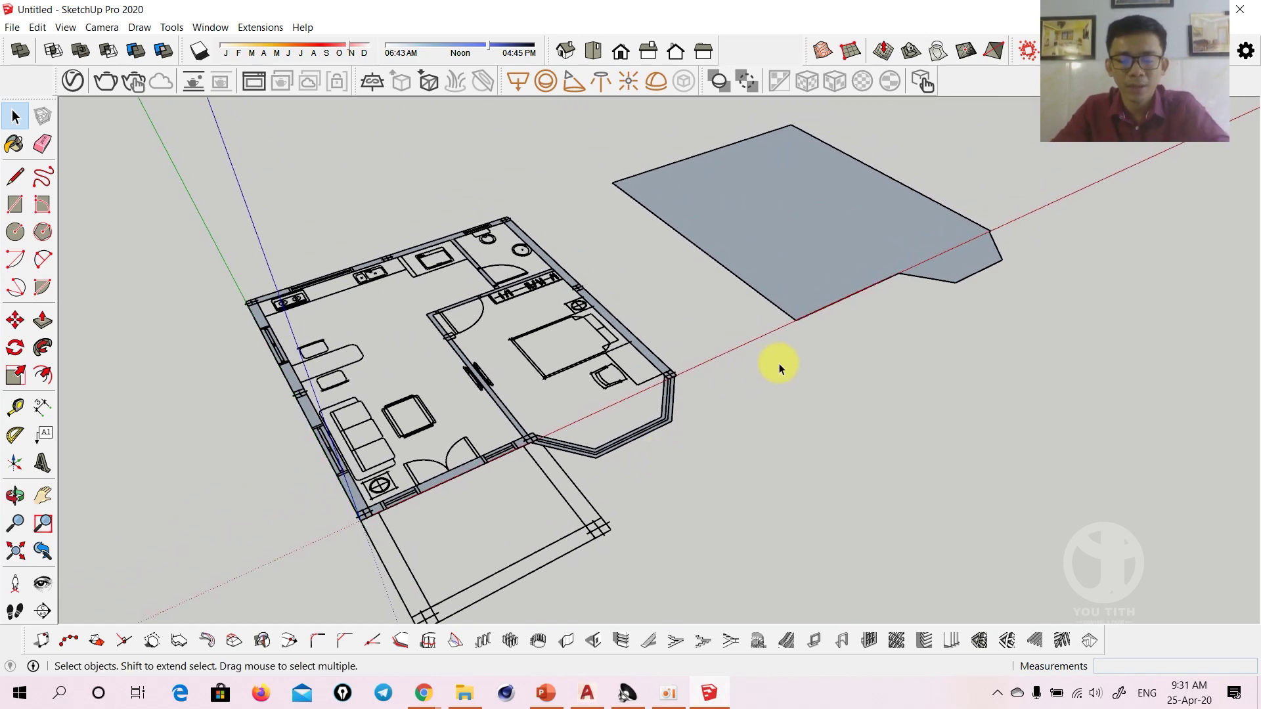
{"action": "left_click", "coordinate": [790, 282]}
{"action": "left_click_drag", "start_coordinate": [790, 282], "coordinate": [785, 319]}
{"action": "type", "text": "3"}
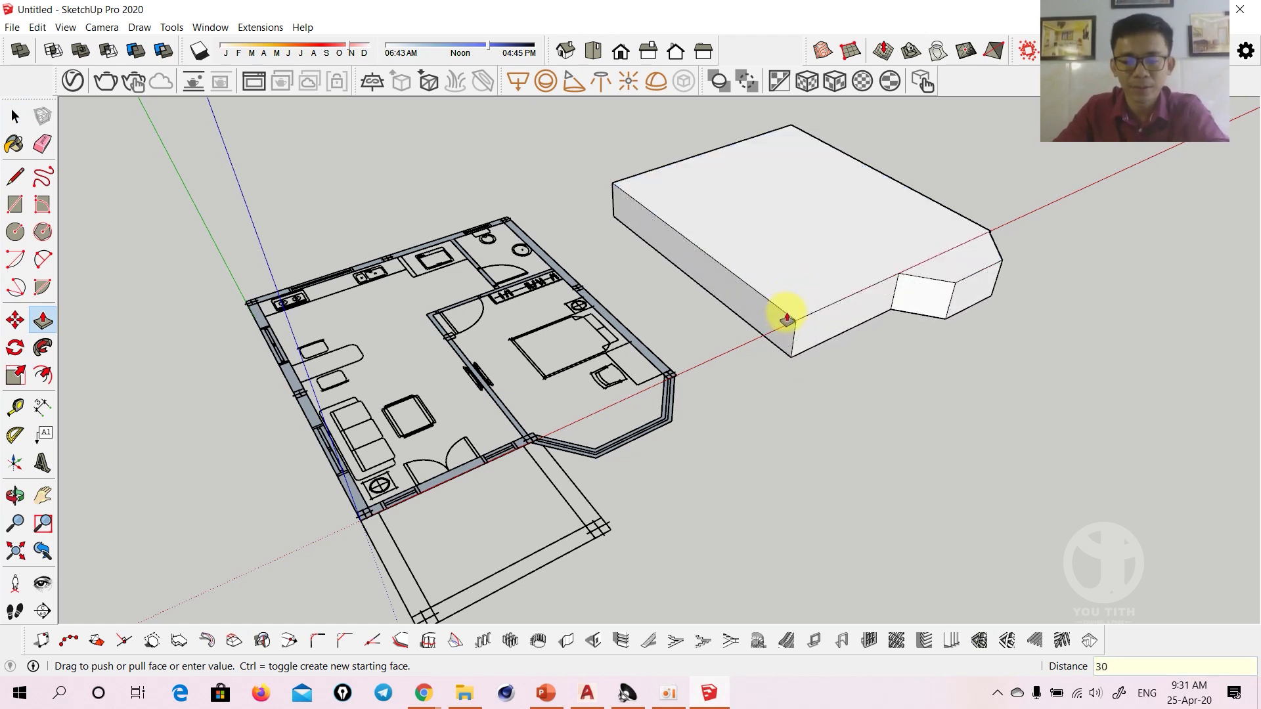
{"action": "type", "text": "0"}
{"action": "key", "text": "Return"}
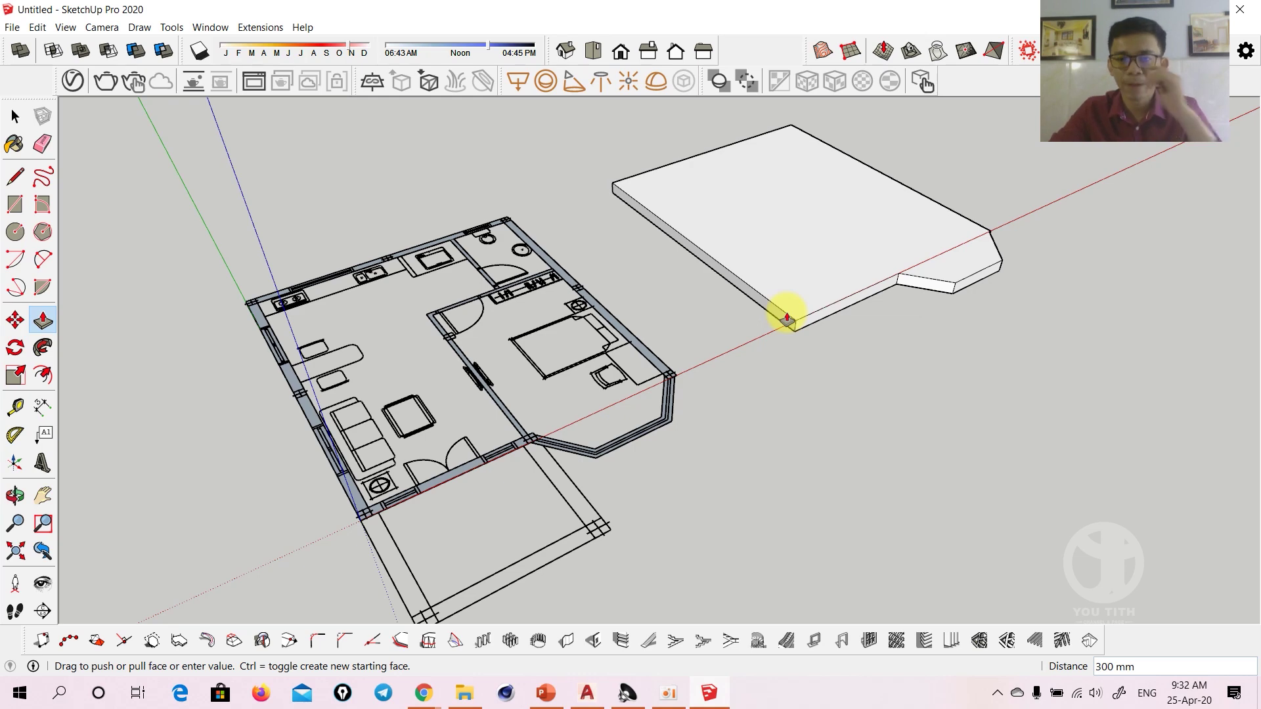
{"action": "left_click", "coordinate": [787, 316]}
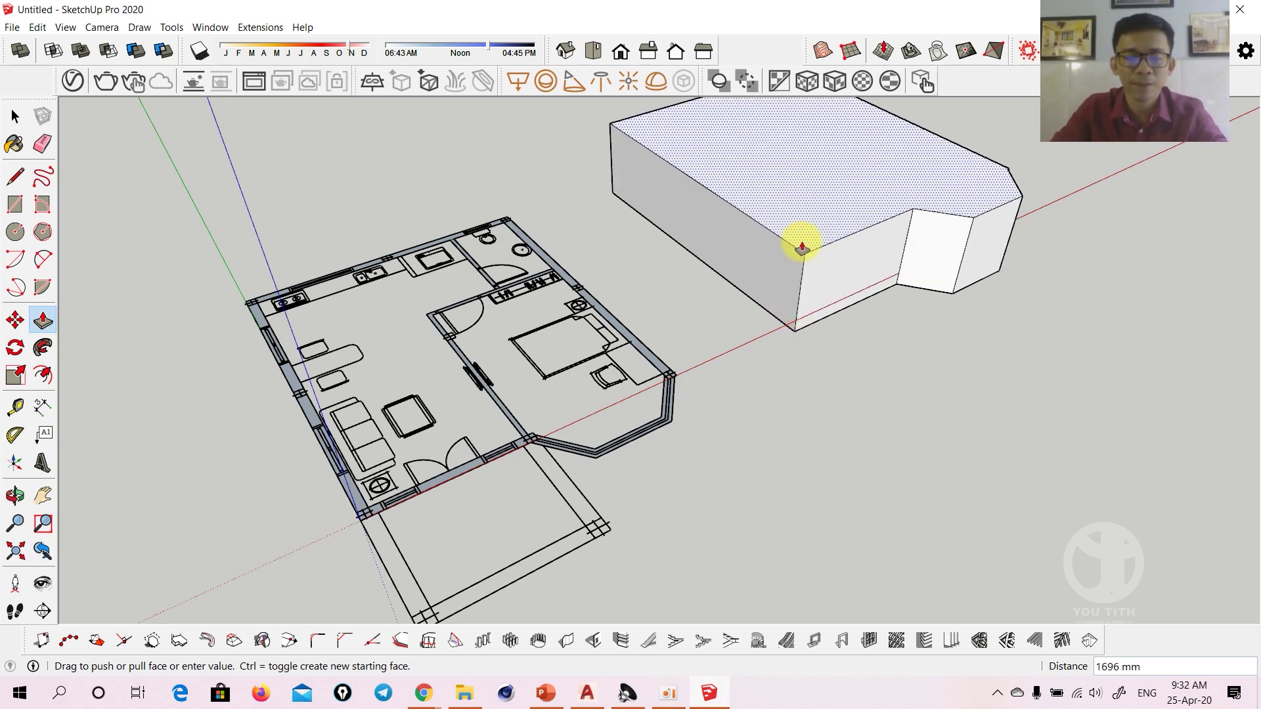
{"action": "type", "text": "0"}
{"action": "key", "text": "Return"}
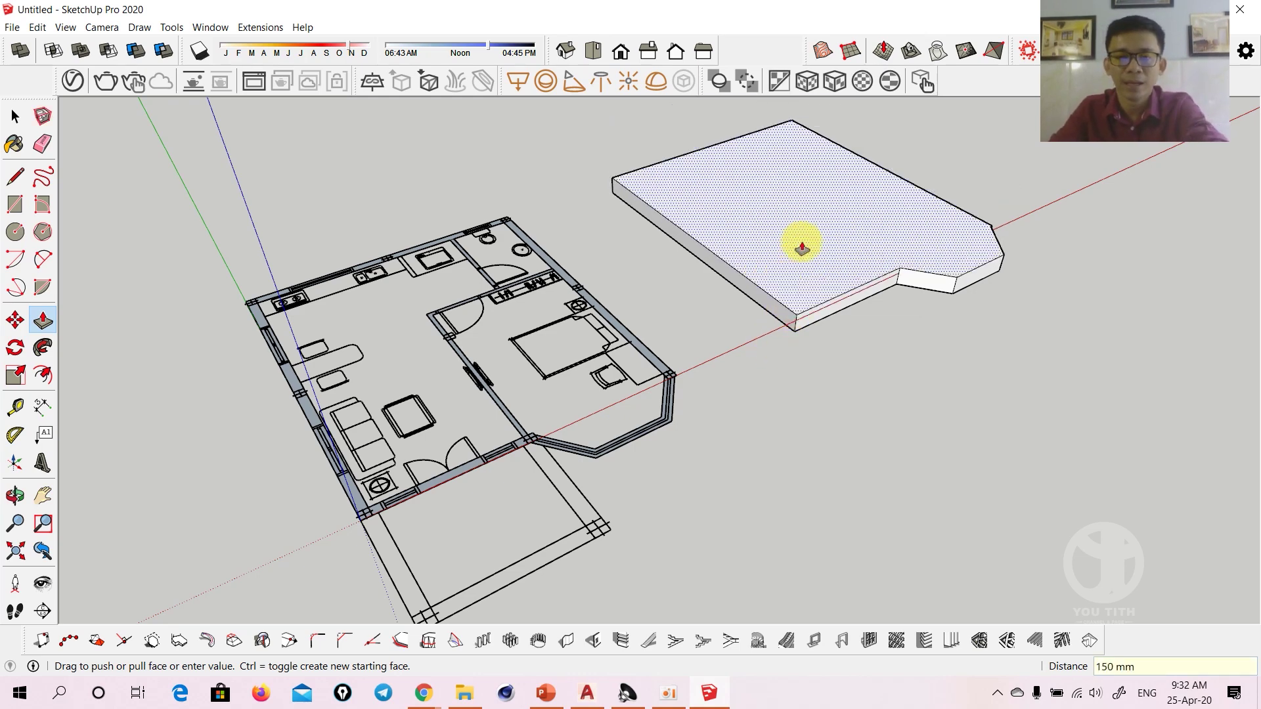
Select the entire connected floor slab by triple-clicking its top face
{"action": "mouse_move", "coordinate": [766, 290]}
{"action": "middle_mouse_down"}
{"action": "mouse_move", "coordinate": [755, 318]}
{"action": "mouse_move", "coordinate": [709, 239]}
{"action": "mouse_move", "coordinate": [775, 257]}
{"action": "middle_mouse_up"}
{"action": "key", "text": "p"}
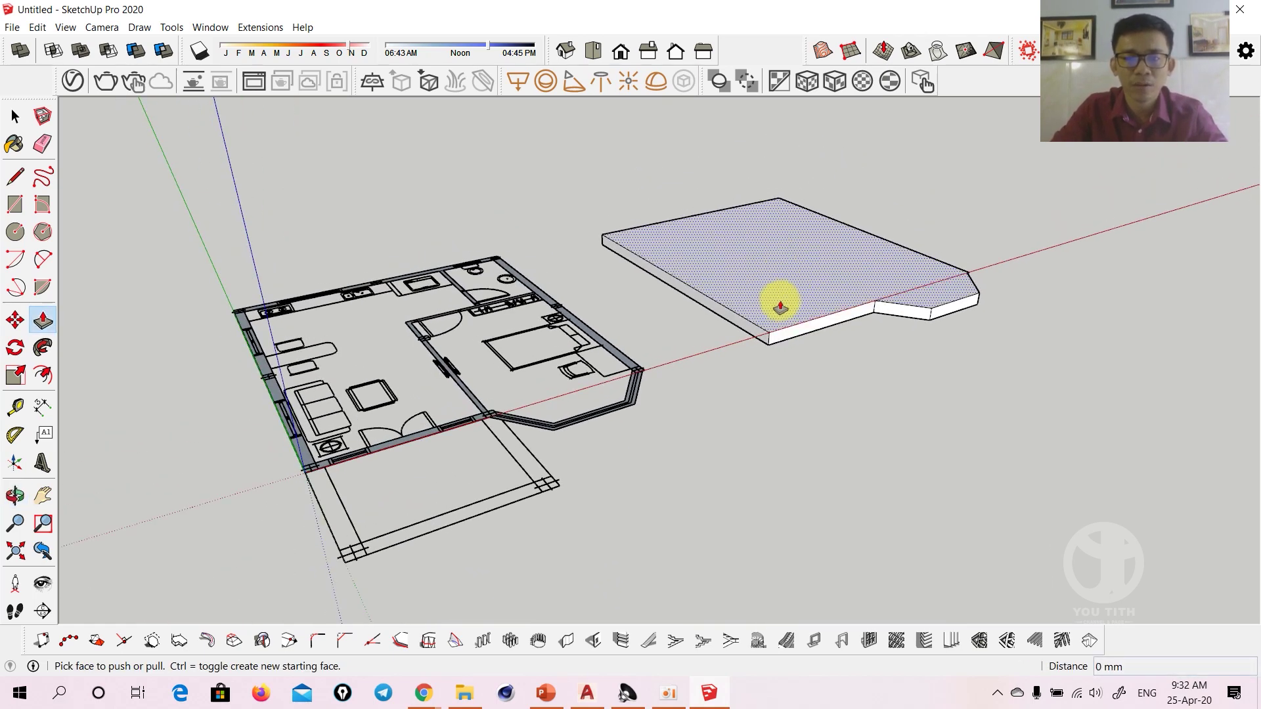
{"action": "left_click", "coordinate": [779, 307]}
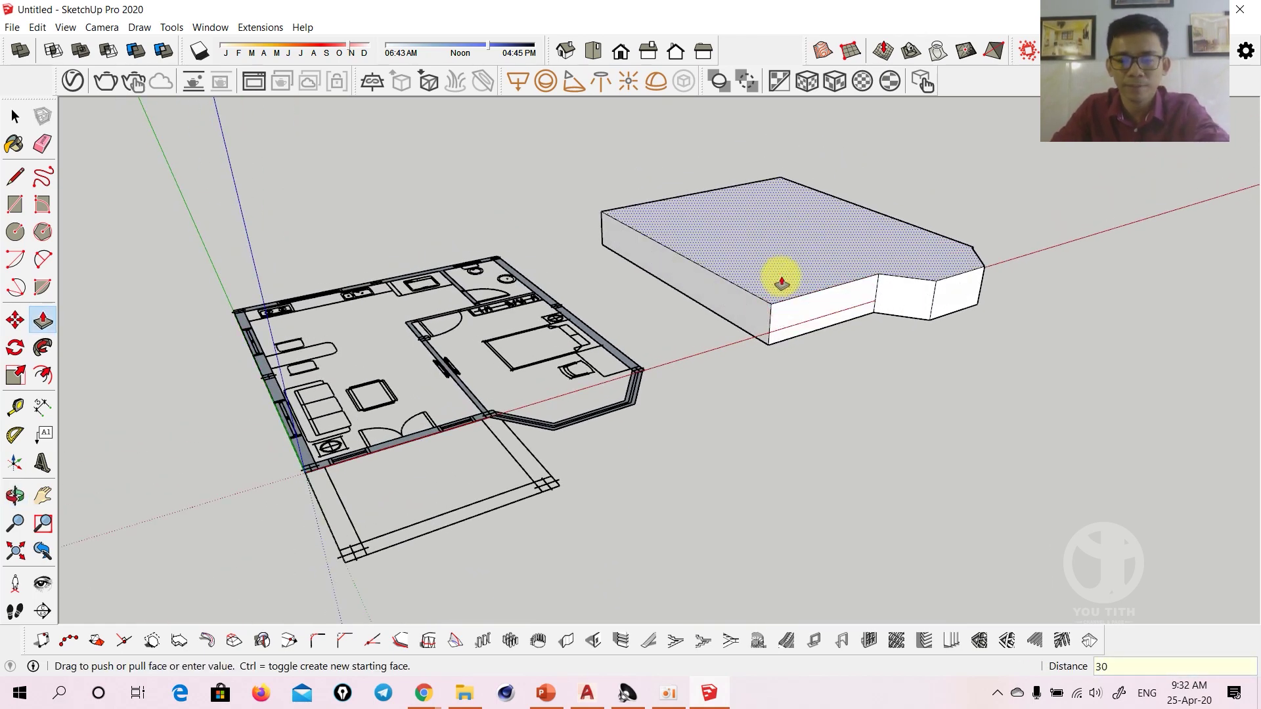
{"action": "mouse_move", "coordinate": [777, 272]}
{"action": "middle_mouse_down"}
{"action": "mouse_move", "coordinate": [752, 285]}
{"action": "mouse_move", "coordinate": [746, 309]}
{"action": "middle_mouse_up"}
{"action": "key", "text": "space"}
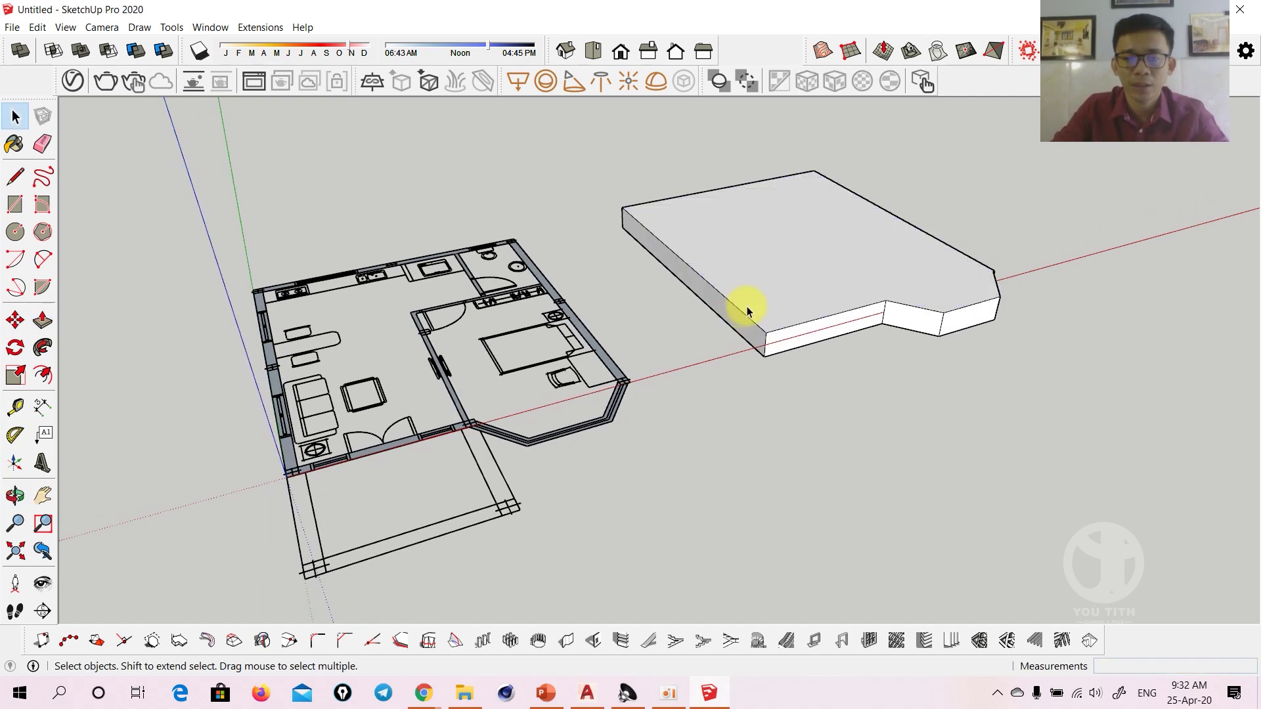
{"action": "left_click", "coordinate": [761, 295]}
{"action": "triple_click", "coordinate": [761, 295]}
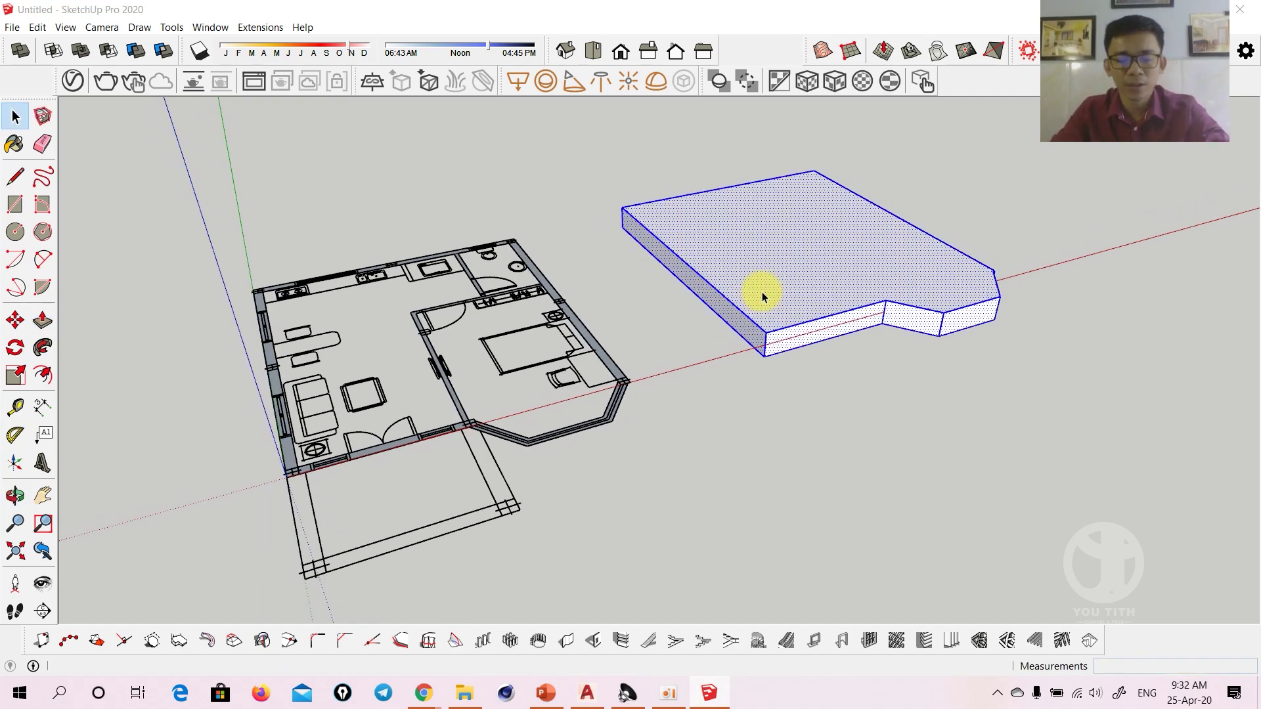
Make the slab a component and move it under the floor plan
{"action": "key", "text": "g"}
{"action": "key", "text": "Return"}
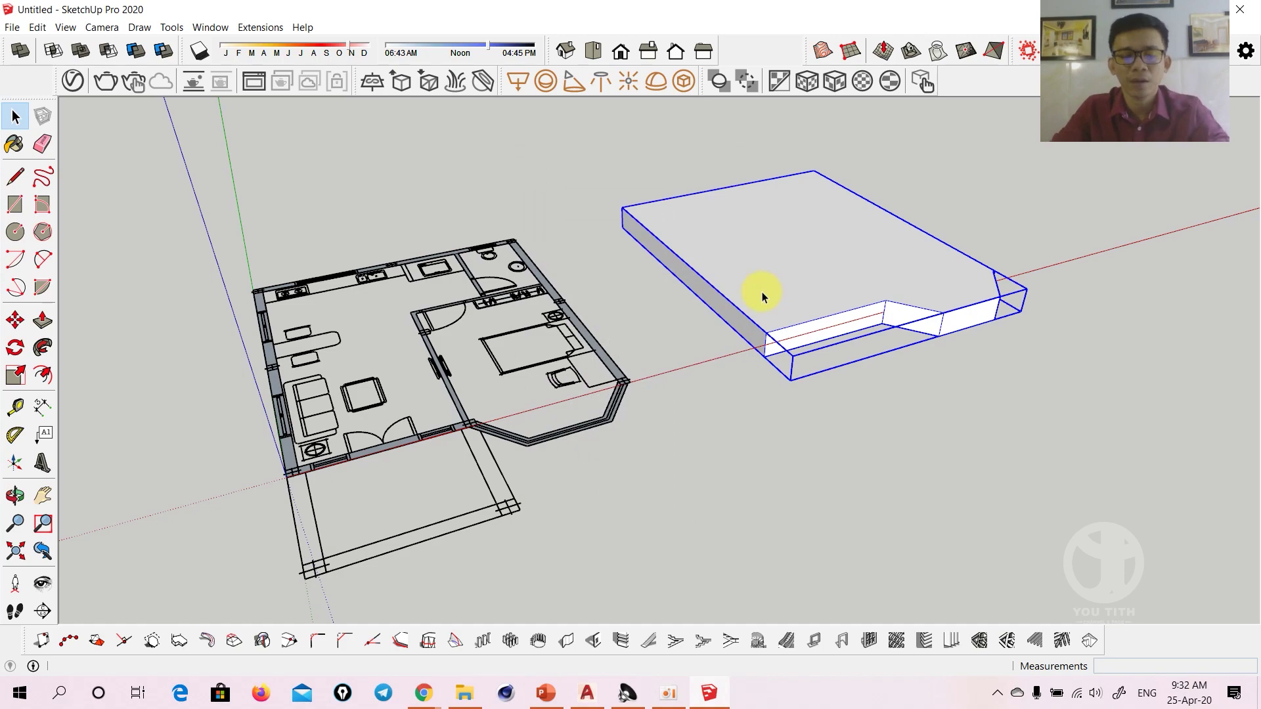
{"action": "mouse_move", "coordinate": [762, 314]}
{"action": "left_click", "coordinate": [765, 335]}
{"action": "scroll", "coordinate": [304, 492], "scroll_direction": "up", "scroll_amount": 2}
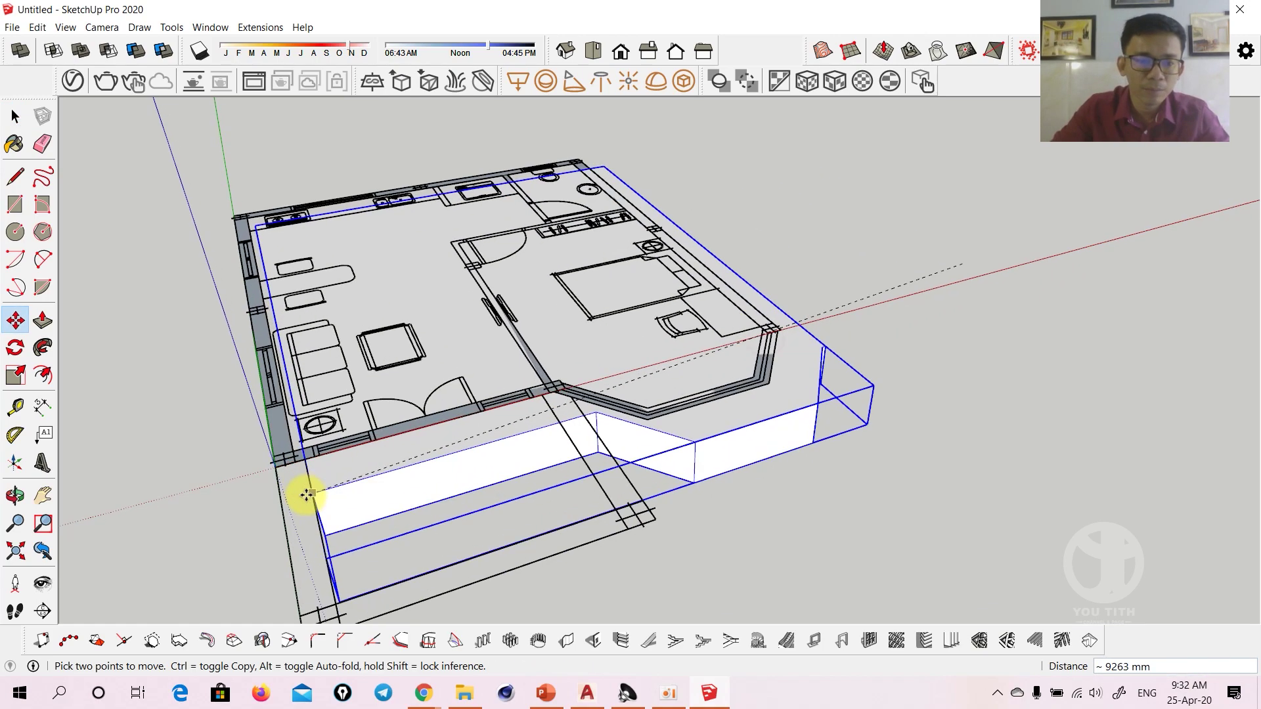
{"action": "scroll", "coordinate": [261, 478], "scroll_direction": "up", "scroll_amount": 2}
{"action": "scroll", "coordinate": [300, 441], "scroll_direction": "up", "scroll_amount": 2}
{"action": "scroll", "coordinate": [275, 455], "scroll_direction": "up", "scroll_amount": 1}
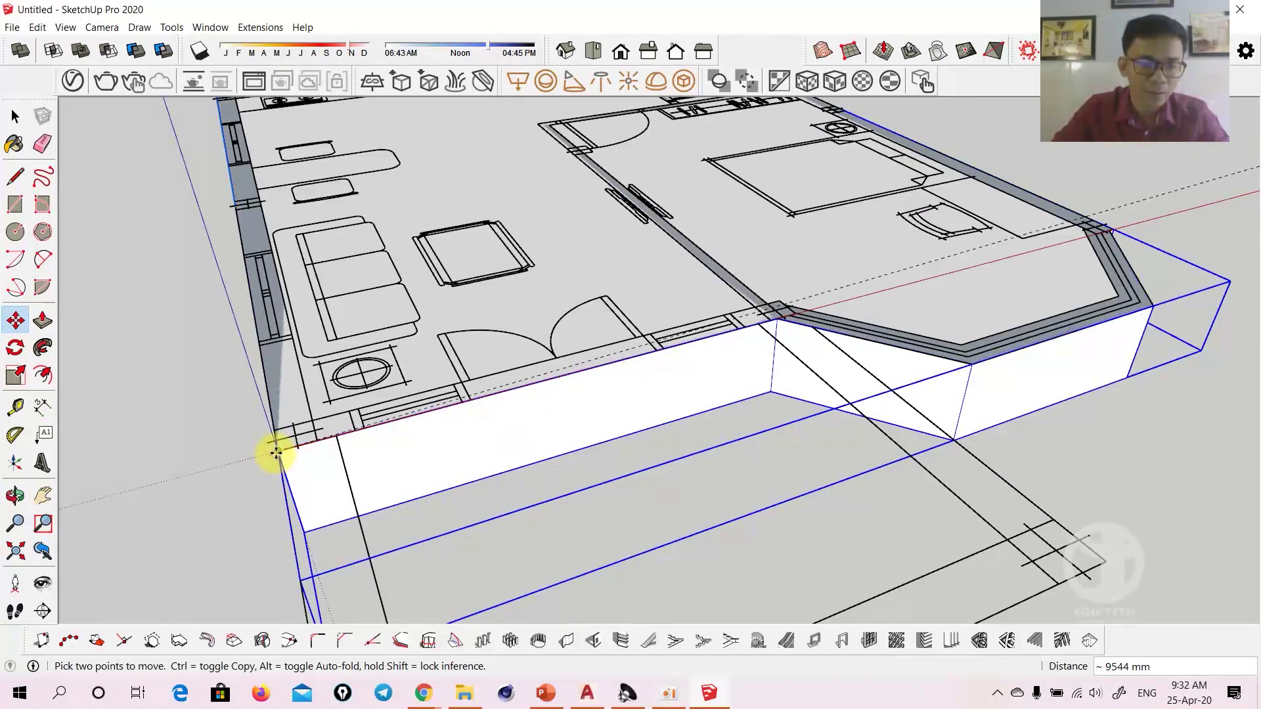
{"action": "left_click", "coordinate": [278, 450]}
{"action": "scroll", "coordinate": [394, 368], "scroll_direction": "down", "scroll_amount": 5}
{"action": "key", "text": "space"}
{"action": "mouse_move", "coordinate": [393, 368]}
{"action": "middle_mouse_down"}
{"action": "mouse_move", "coordinate": [599, 414]}
{"action": "mouse_move", "coordinate": [600, 374]}
{"action": "mouse_move", "coordinate": [394, 396]}
{"action": "mouse_move", "coordinate": [442, 374]}
{"action": "middle_mouse_up"}
Inside the slab component, pull the front face forward over the entrance area
{"action": "double_click", "coordinate": [450, 355]}
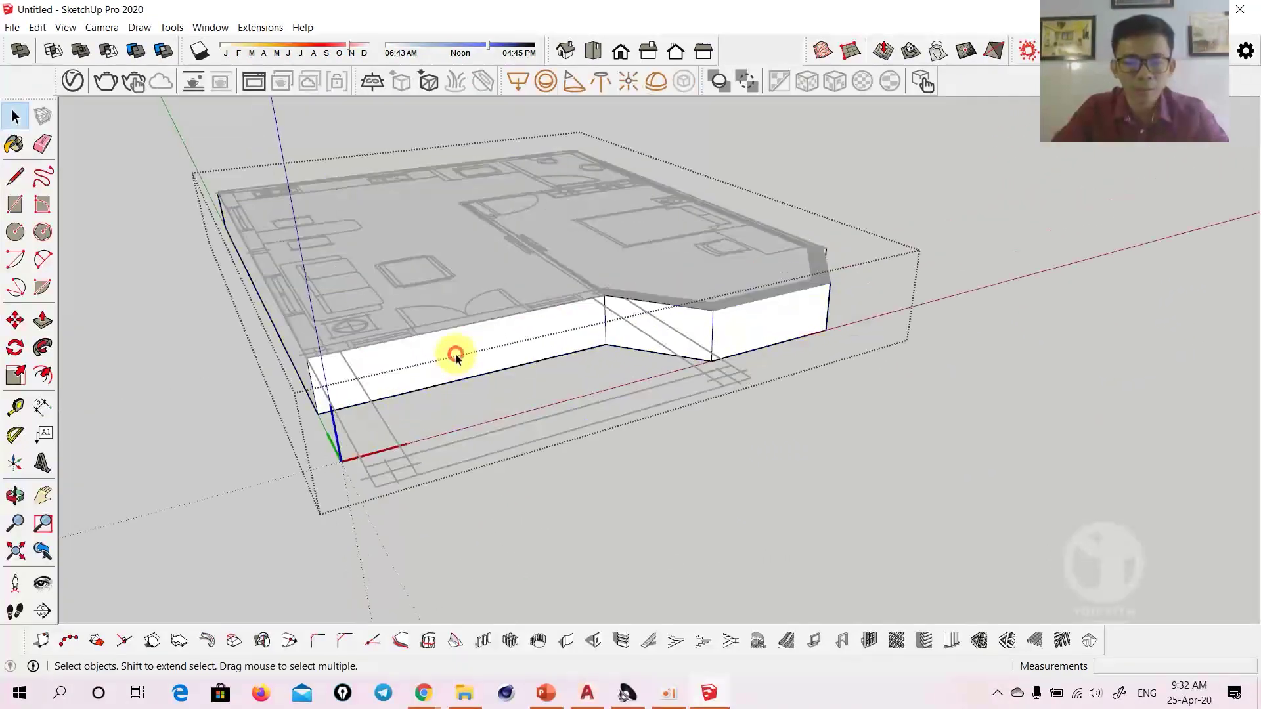
{"action": "key", "text": "p"}
{"action": "left_click", "coordinate": [470, 358]}
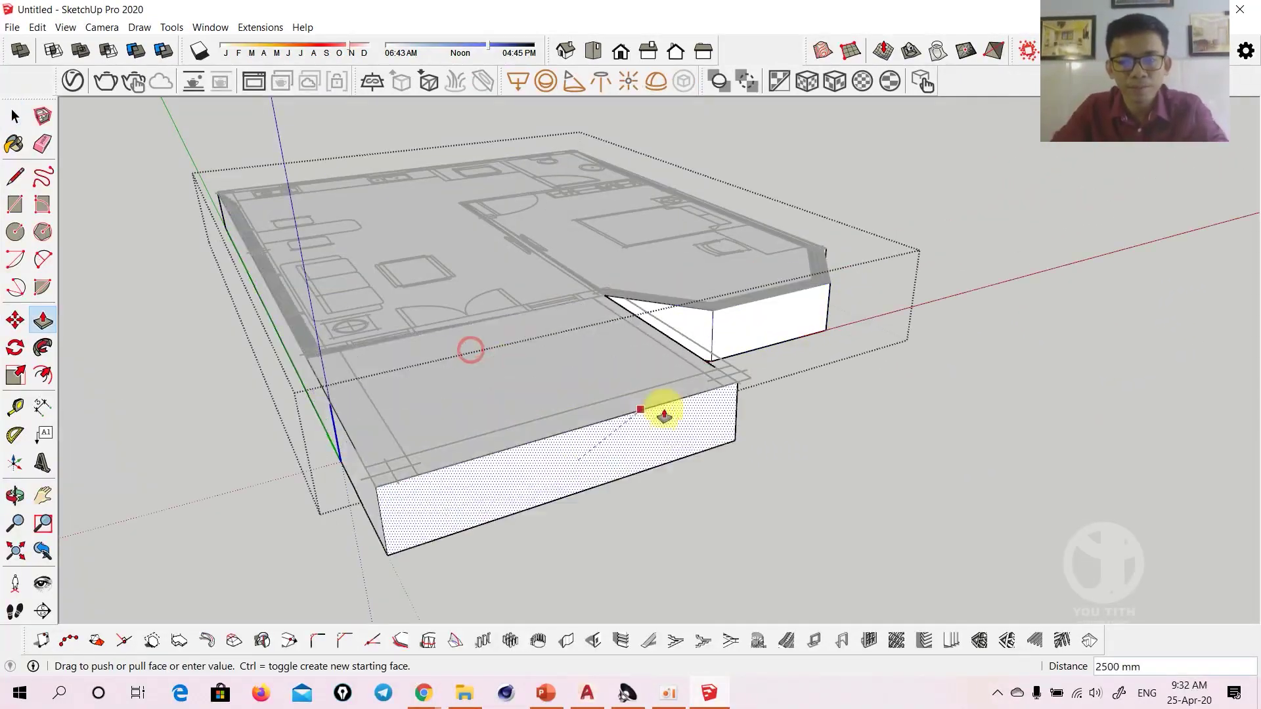
{"action": "left_click", "coordinate": [696, 376]}
{"action": "middle_click_drag", "start_coordinate": [534, 416], "coordinate": [923, 471]}
{"action": "key", "text": "space"}
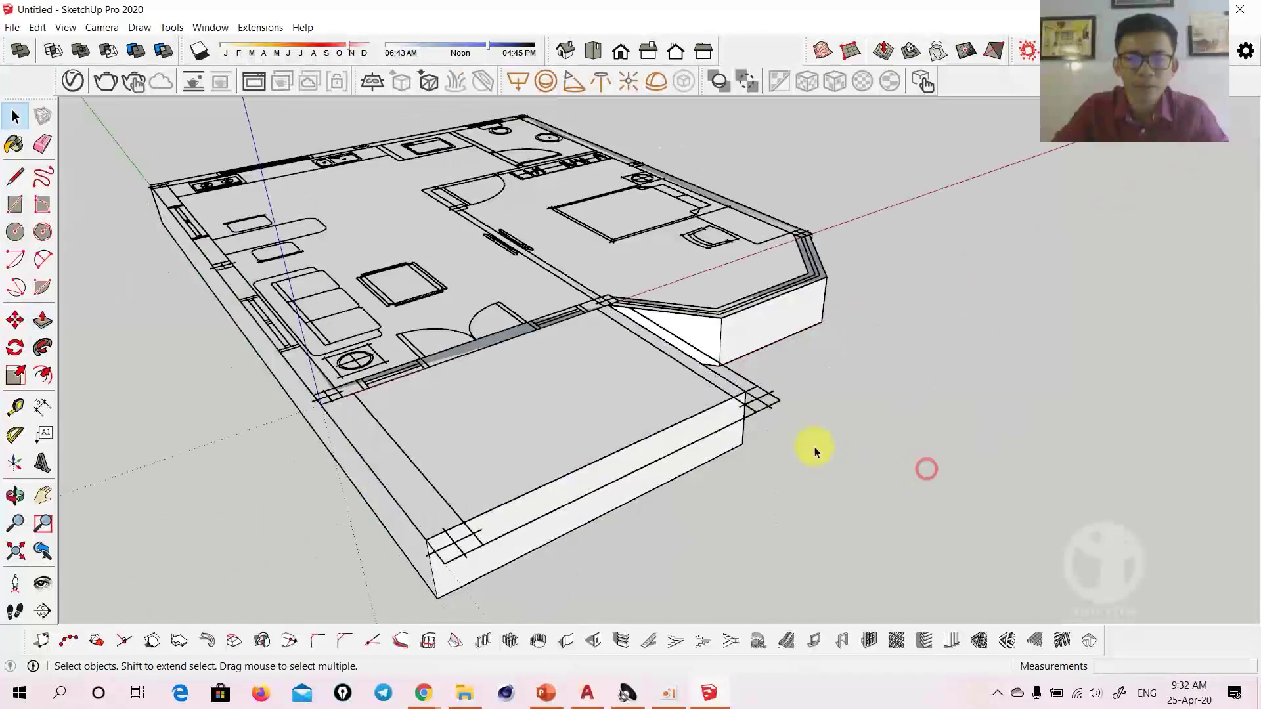
{"action": "mouse_move", "coordinate": [810, 445]}
{"action": "middle_mouse_down"}
{"action": "mouse_move", "coordinate": [468, 500]}
{"action": "mouse_move", "coordinate": [642, 554]}
{"action": "mouse_move", "coordinate": [549, 470]}
{"action": "mouse_move", "coordinate": [569, 512]}
{"action": "mouse_move", "coordinate": [719, 466]}
{"action": "middle_mouse_up"}
Undo the last change, push the slab's end face out and notch its side face
{"action": "key", "text": "space"}
{"action": "double_click", "coordinate": [706, 447]}
{"action": "key", "text": "ctrl+z"}
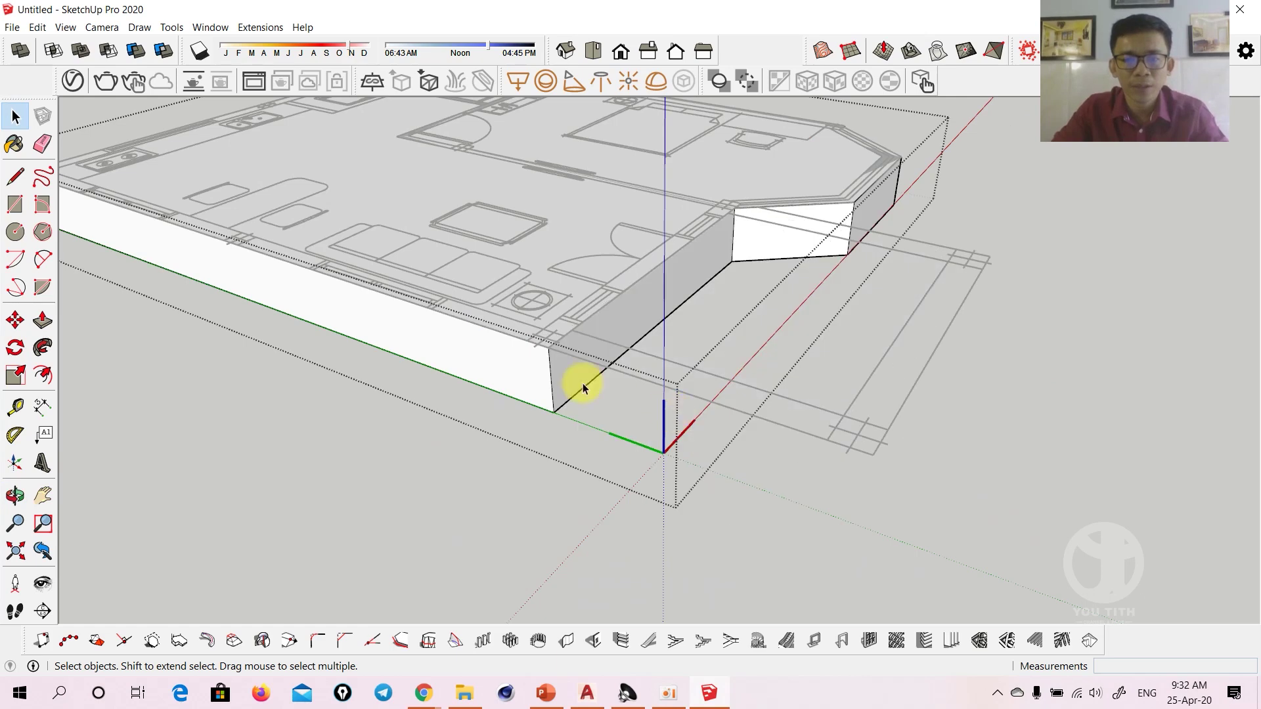
{"action": "key", "text": "p"}
{"action": "left_click", "coordinate": [557, 372]}
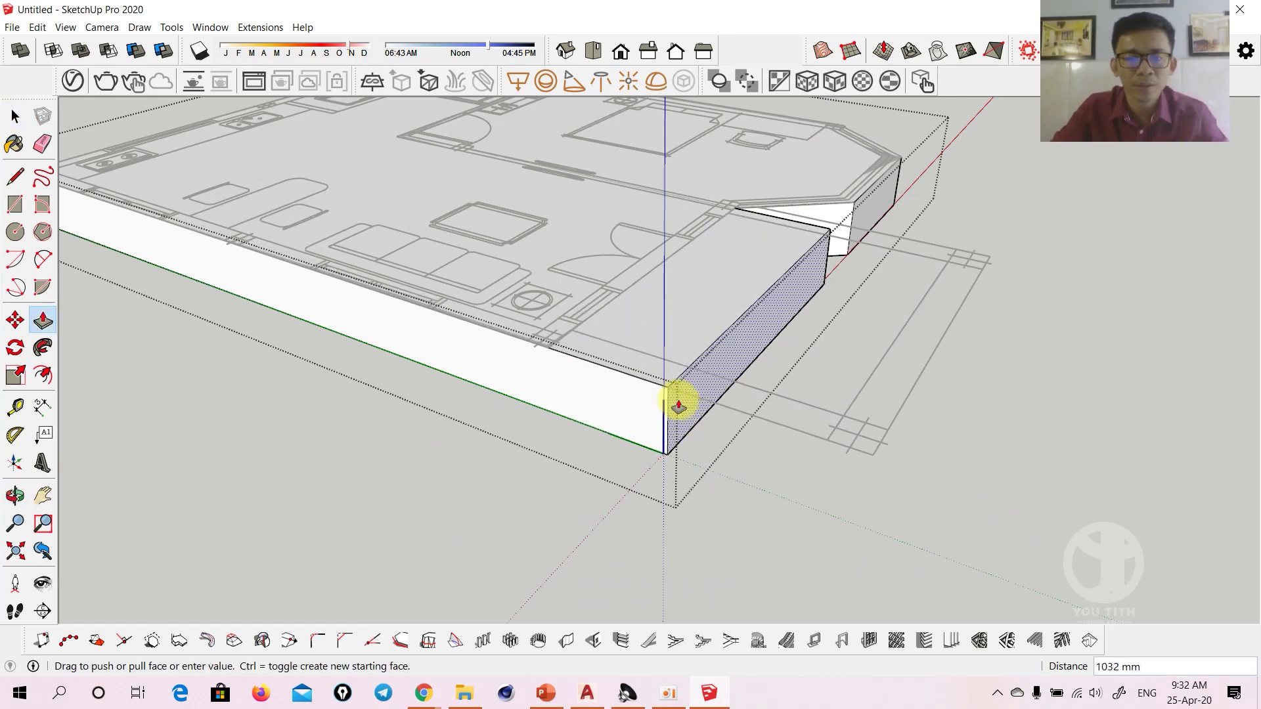
{"action": "left_click", "coordinate": [832, 444]}
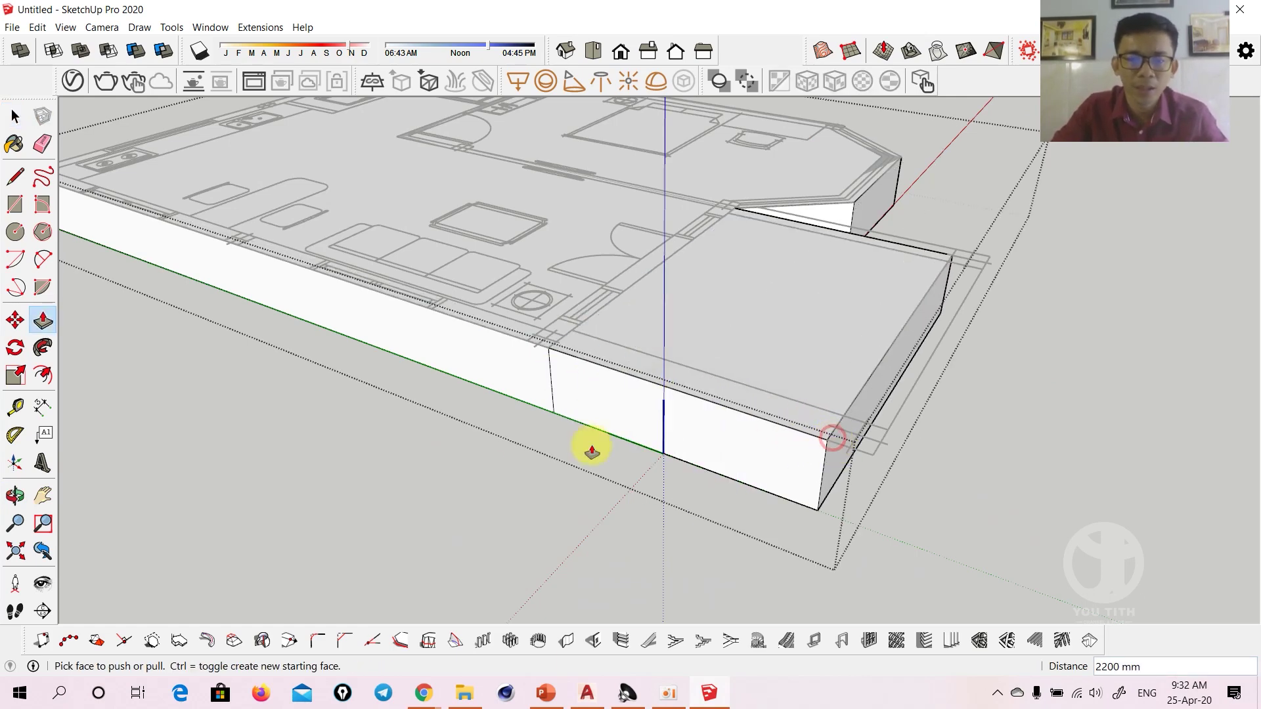
{"action": "left_click", "coordinate": [577, 384]}
{"action": "left_click", "coordinate": [605, 343]}
Adjust the entrance block's side face with Push/Pull
{"action": "mouse_move", "coordinate": [766, 343]}
{"action": "middle_mouse_down"}
{"action": "mouse_move", "coordinate": [779, 403]}
{"action": "mouse_move", "coordinate": [456, 417]}
{"action": "middle_mouse_up"}
{"action": "scroll", "coordinate": [489, 413], "scroll_direction": "up", "scroll_amount": 2}
{"action": "left_click", "coordinate": [519, 400]}
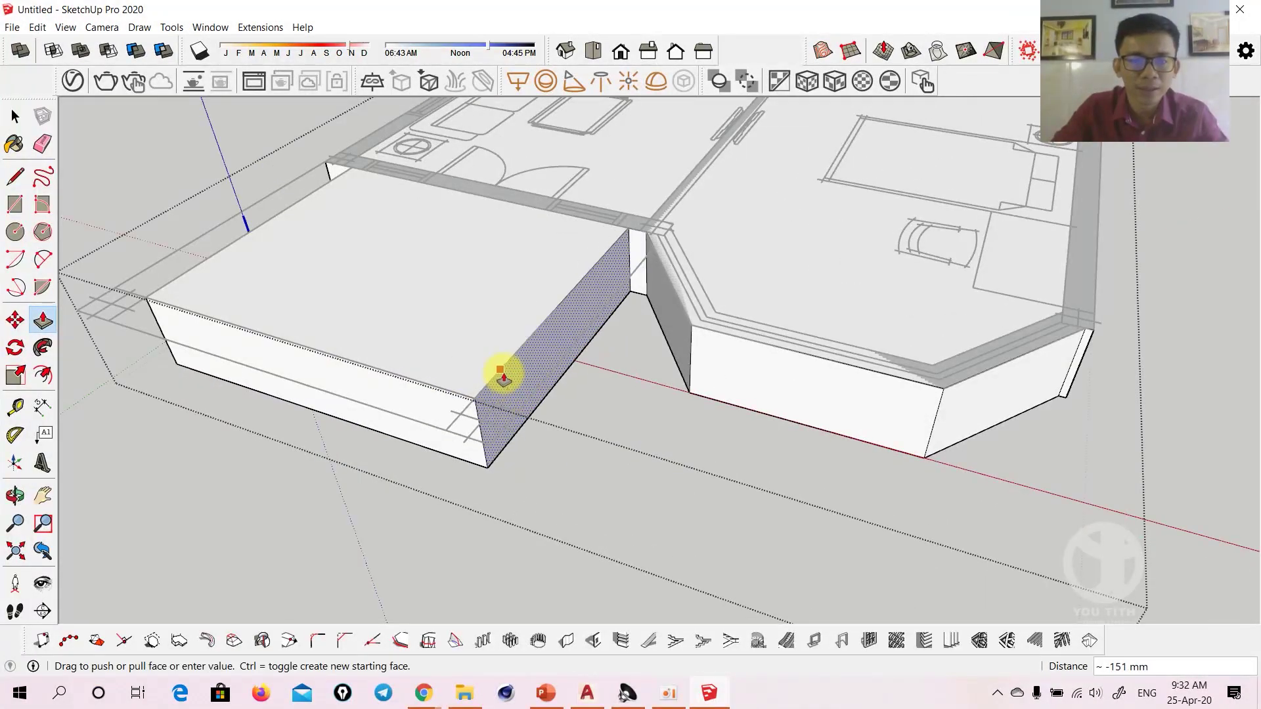
{"action": "mouse_move", "coordinate": [499, 372]}
{"action": "middle_mouse_down"}
{"action": "mouse_move", "coordinate": [909, 369]}
{"action": "mouse_move", "coordinate": [740, 422]}
{"action": "middle_mouse_up"}
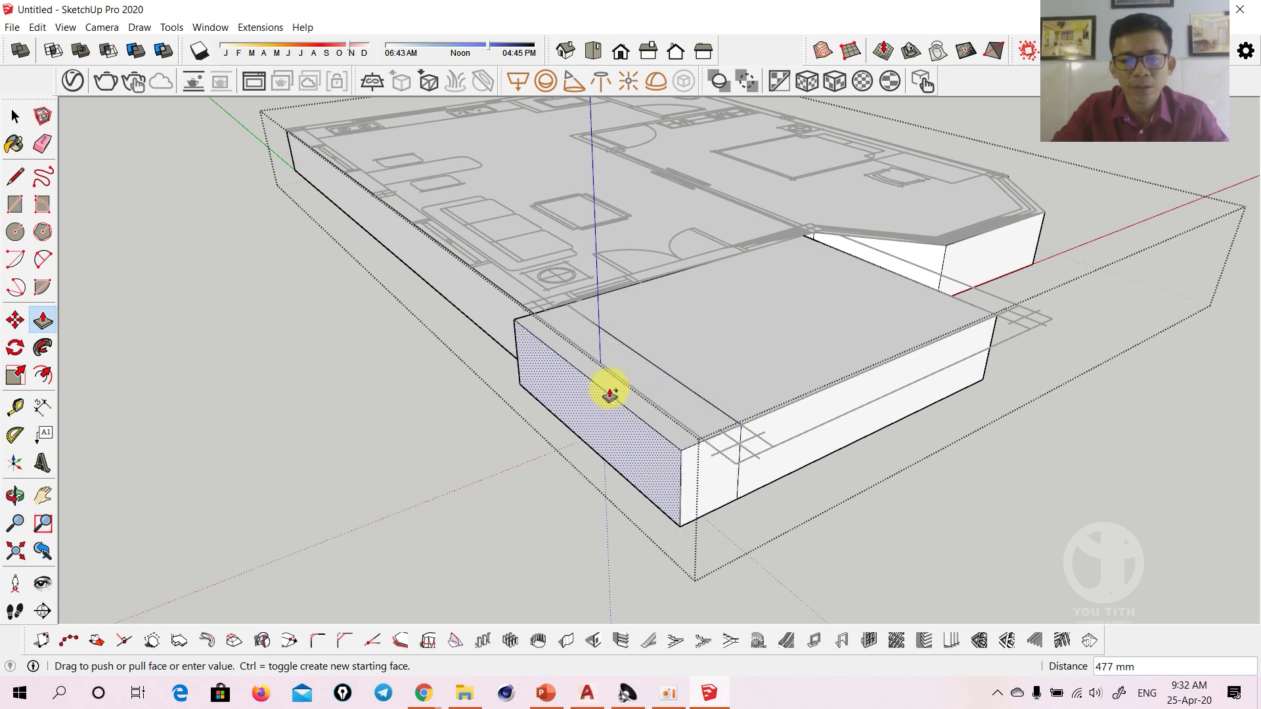
{"action": "left_click_drag", "start_coordinate": [684, 424], "coordinate": [605, 374]}
{"action": "key", "text": "space"}
{"action": "scroll", "coordinate": [737, 497], "scroll_direction": "up", "scroll_amount": 1}
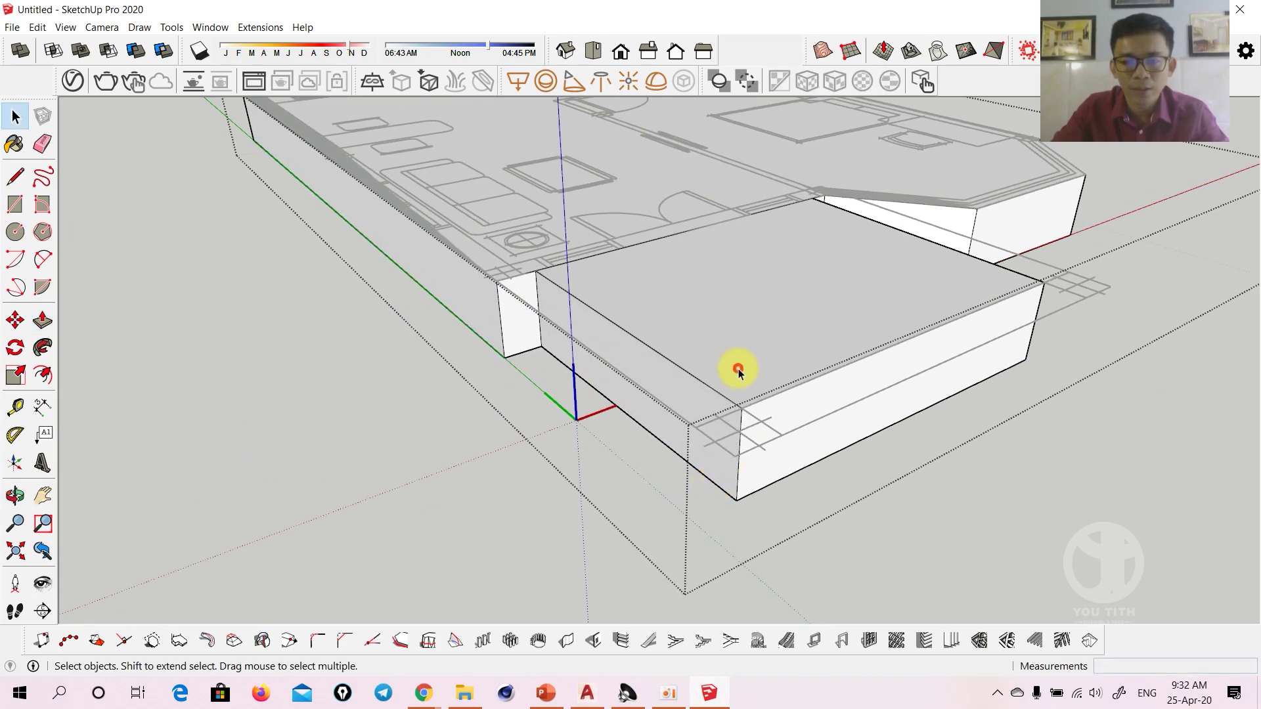
Copy the entrance block's top face down to its bottom edge, dividing it into step layers
{"action": "left_click", "coordinate": [738, 369]}
{"action": "key", "text": "m"}
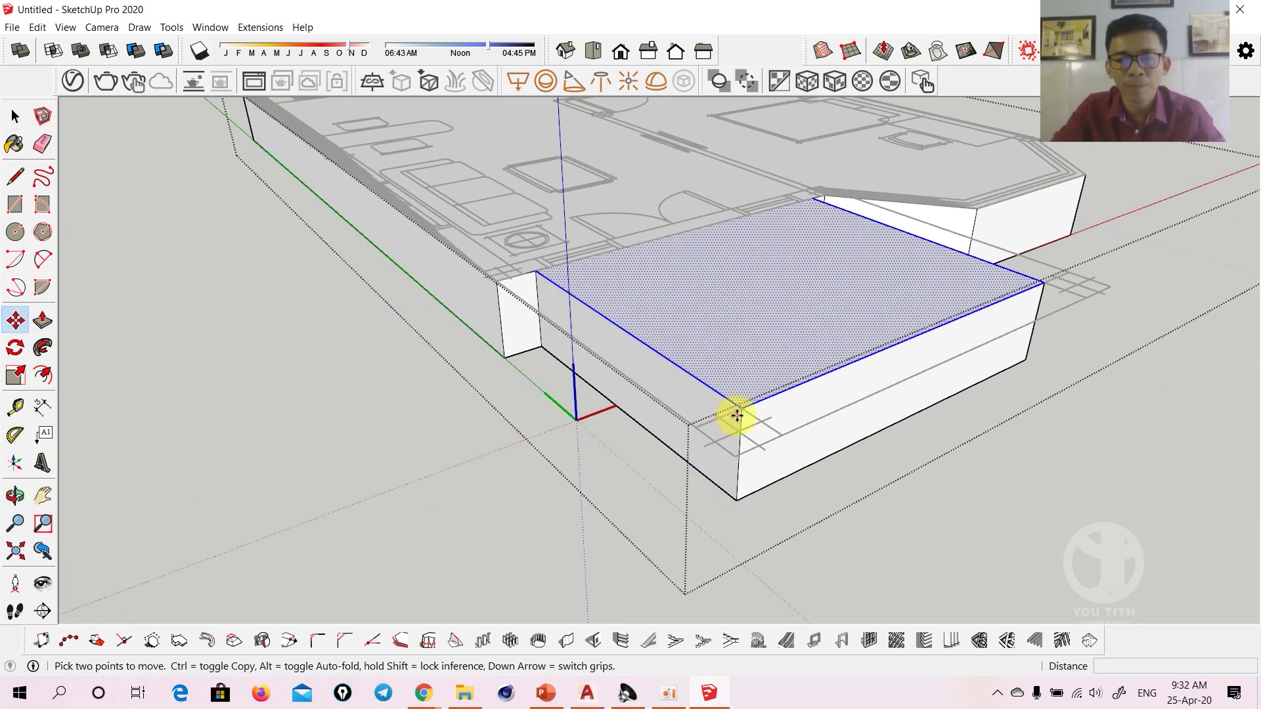
{"action": "left_click", "coordinate": [737, 415]}
{"action": "key", "text": "ctrl"}
{"action": "left_click", "coordinate": [736, 497]}
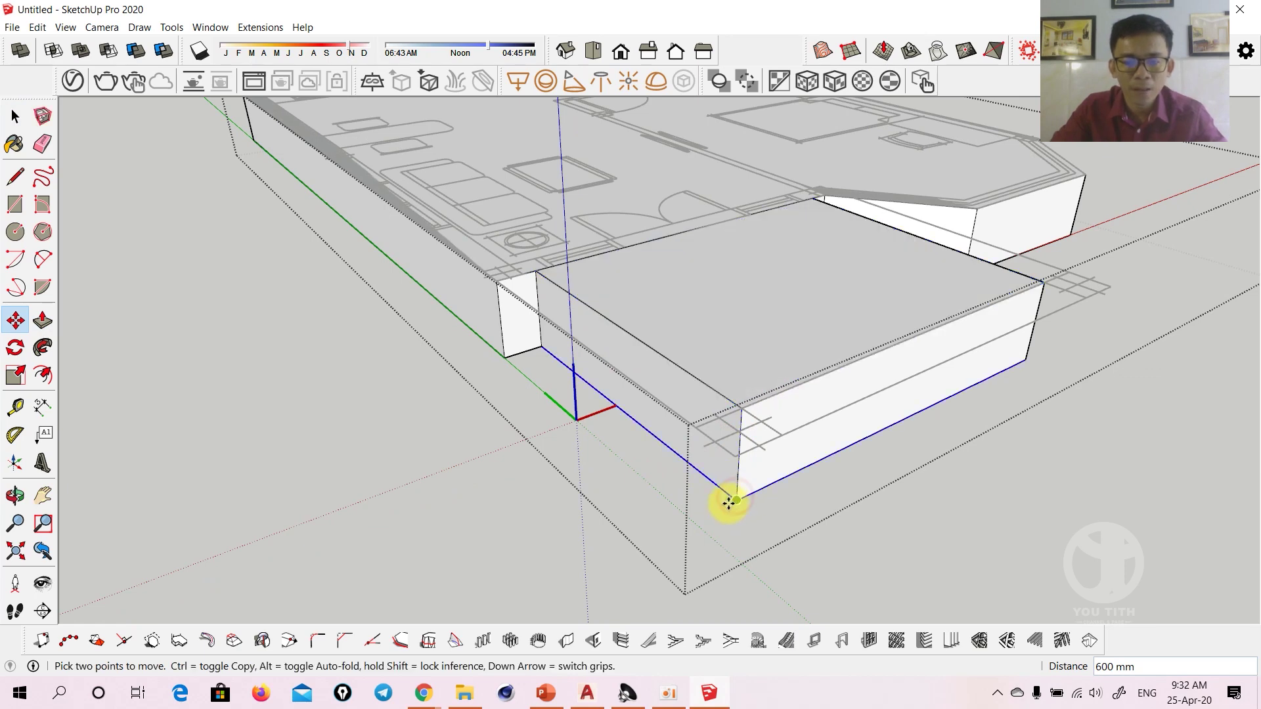
{"action": "type", "text": "3/"}
{"action": "key", "text": "Return"}
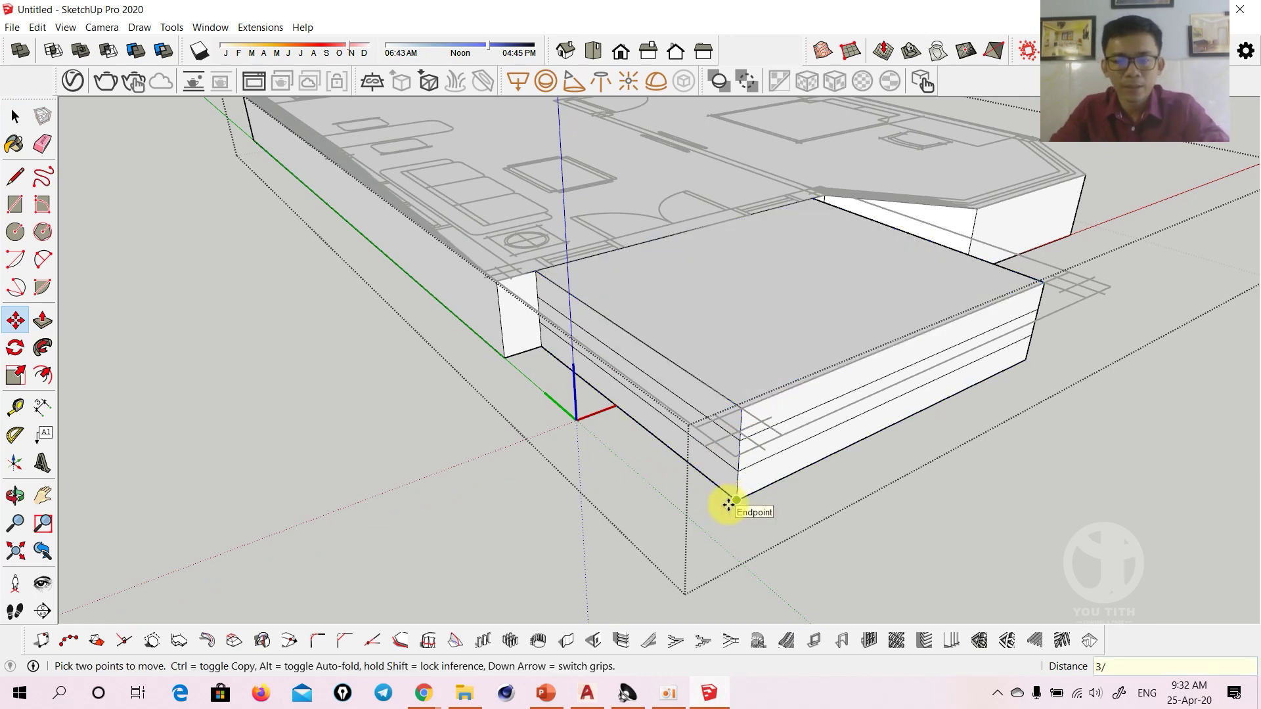
{"action": "middle_click_drag", "start_coordinate": [729, 503], "coordinate": [849, 447]}
{"action": "type", "text": "4"}
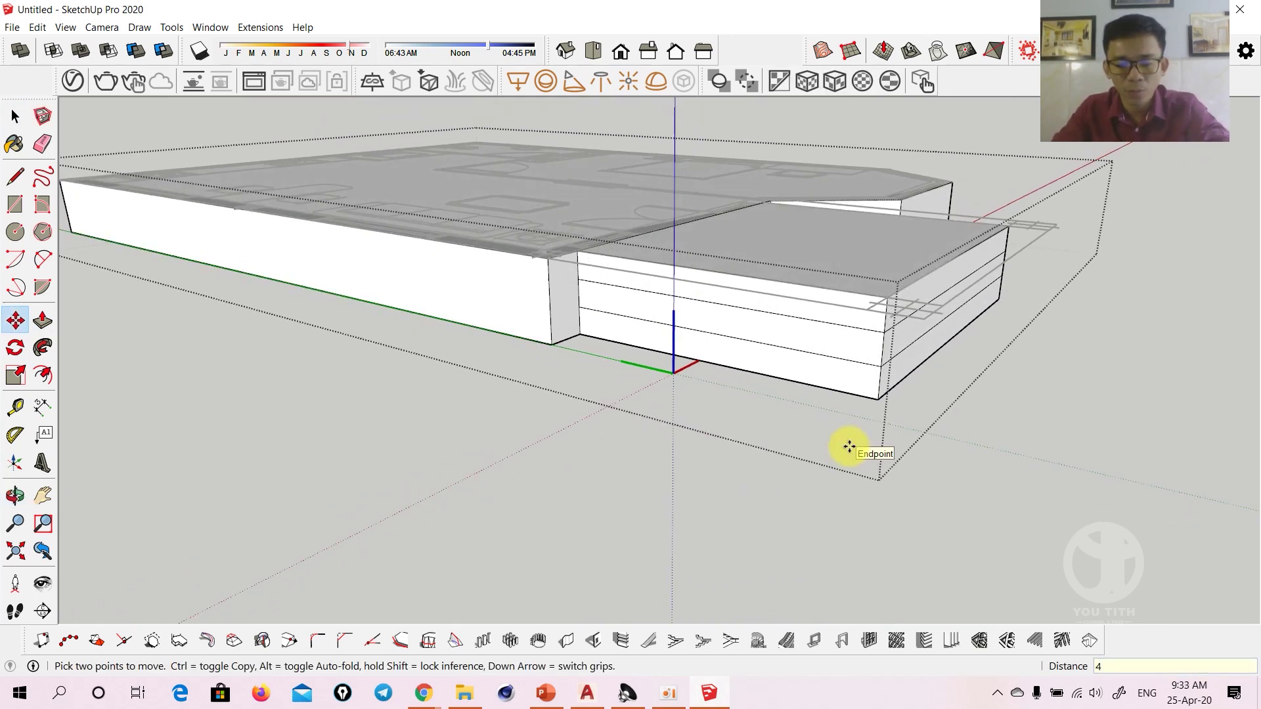
{"action": "key", "text": "Return"}
{"action": "scroll", "coordinate": [800, 417], "scroll_direction": "up", "scroll_amount": 4}
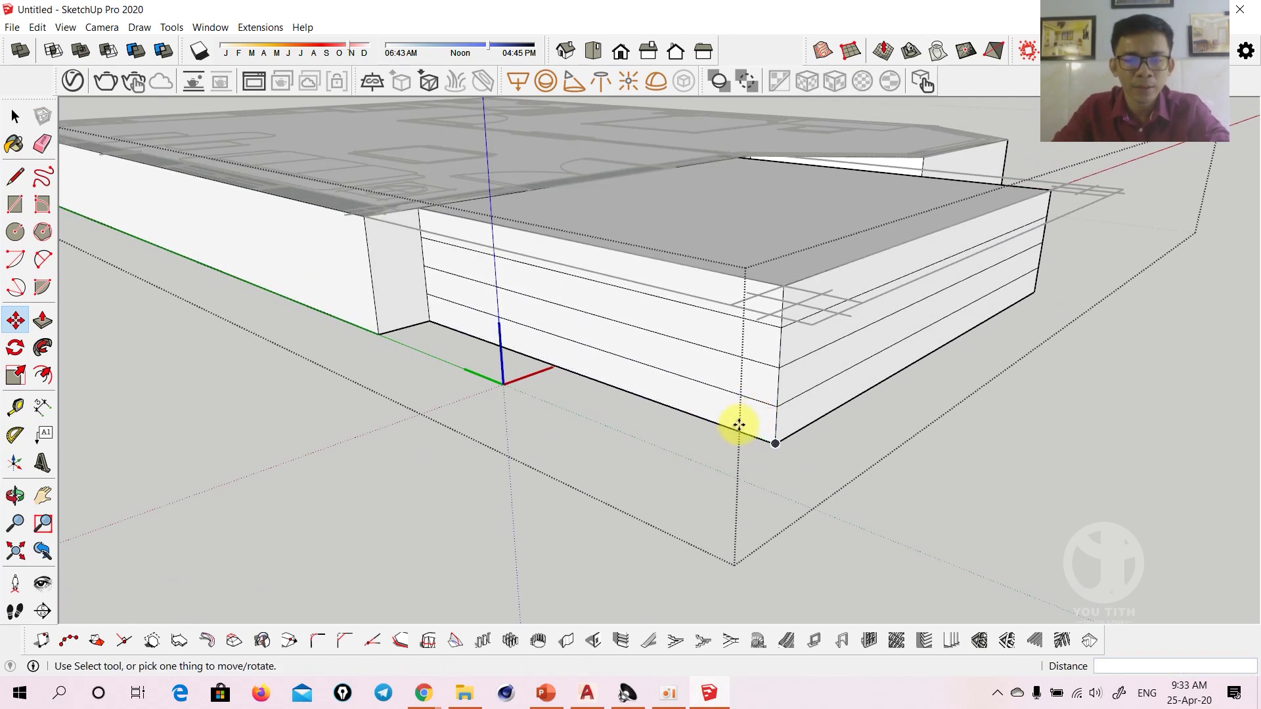
Pull the slab's side face out 300 mm
{"action": "key", "text": "t"}
{"action": "left_click", "coordinate": [687, 412]}
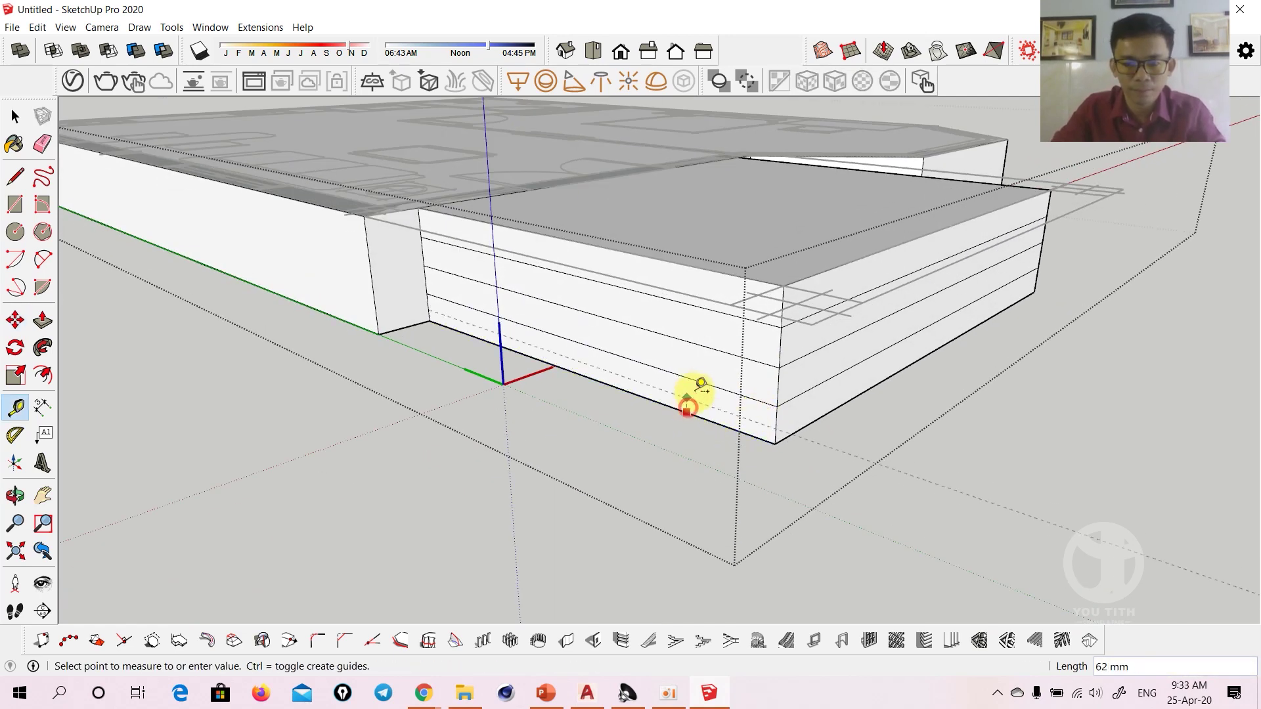
{"action": "key", "text": "space"}
{"action": "middle_click_drag", "start_coordinate": [698, 384], "coordinate": [660, 420]}
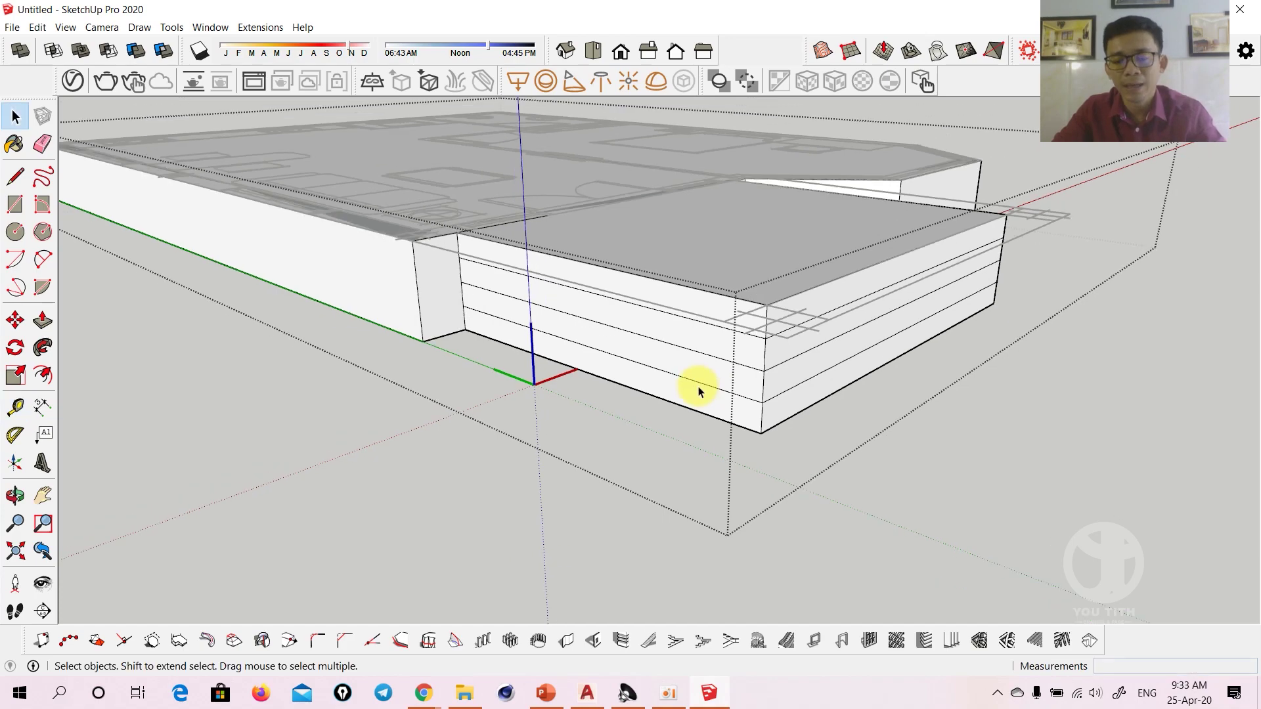
{"action": "key", "text": "p"}
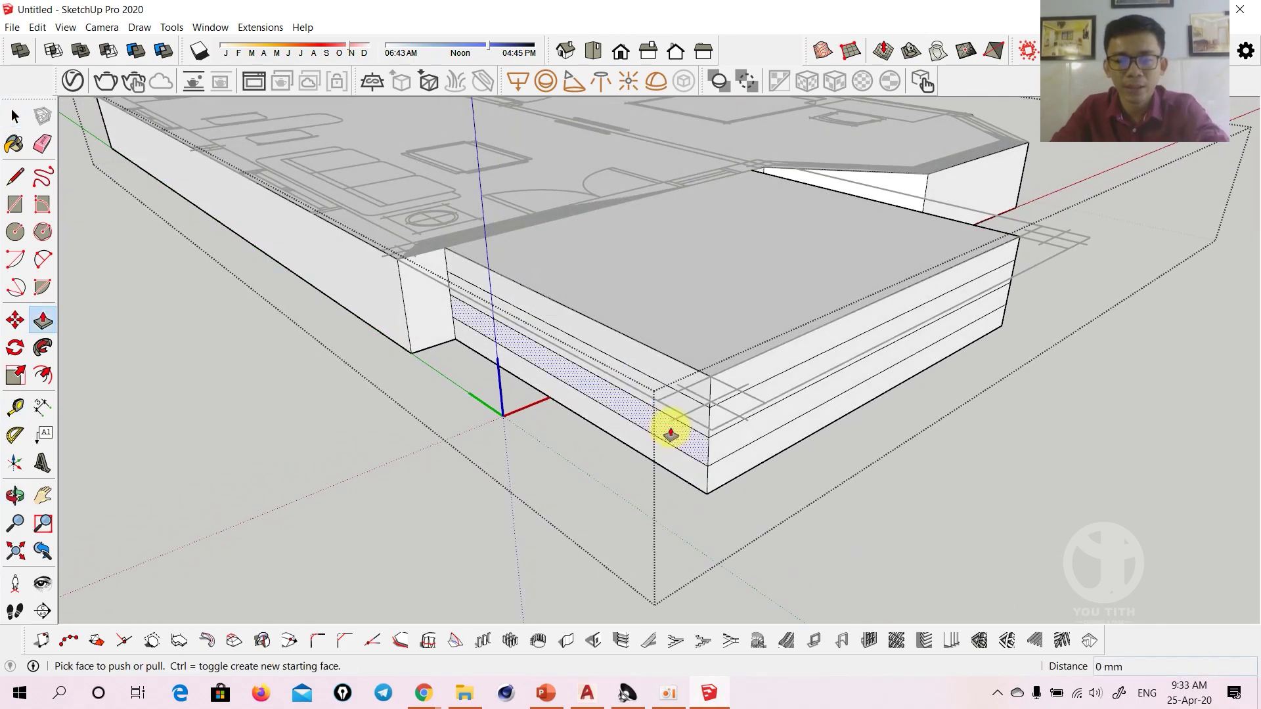
{"action": "left_click", "coordinate": [670, 428]}
{"action": "type", "text": "300"}
{"action": "key", "text": "Return"}
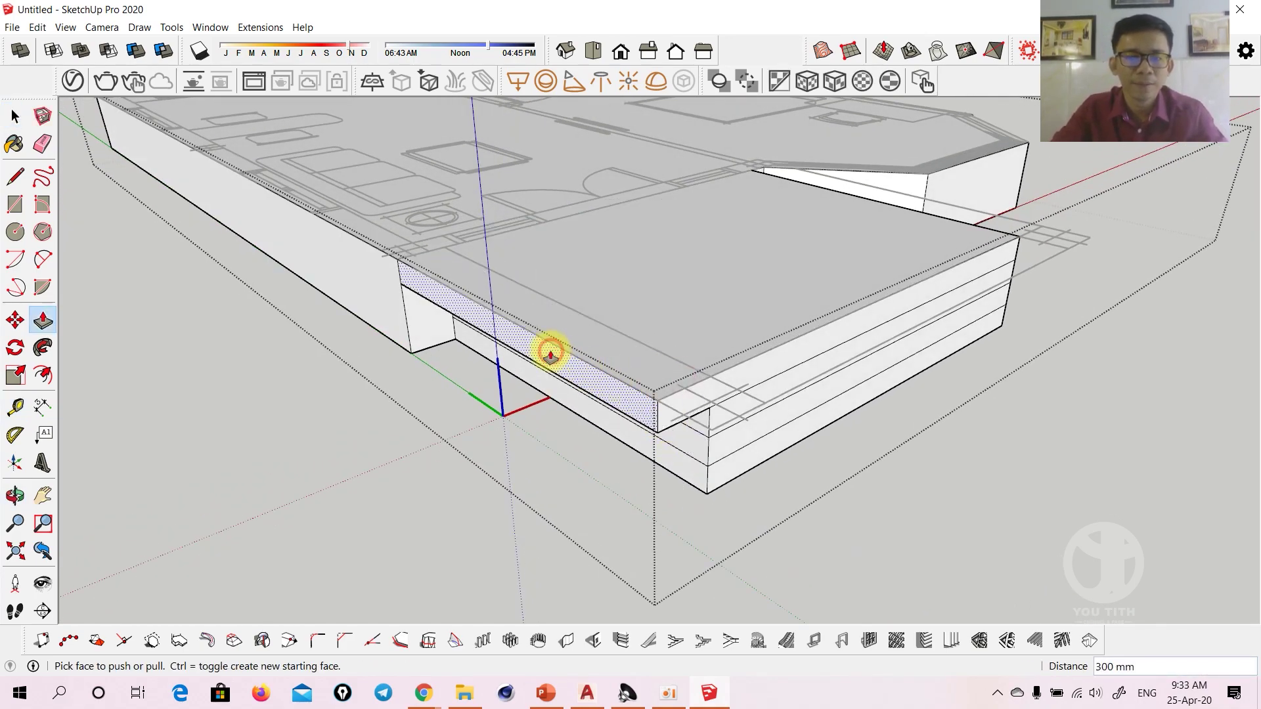
Pull the left face flush and push the lower front faces out as 300 mm steps
{"action": "left_click", "coordinate": [698, 420]}
{"action": "left_click", "coordinate": [698, 450]}
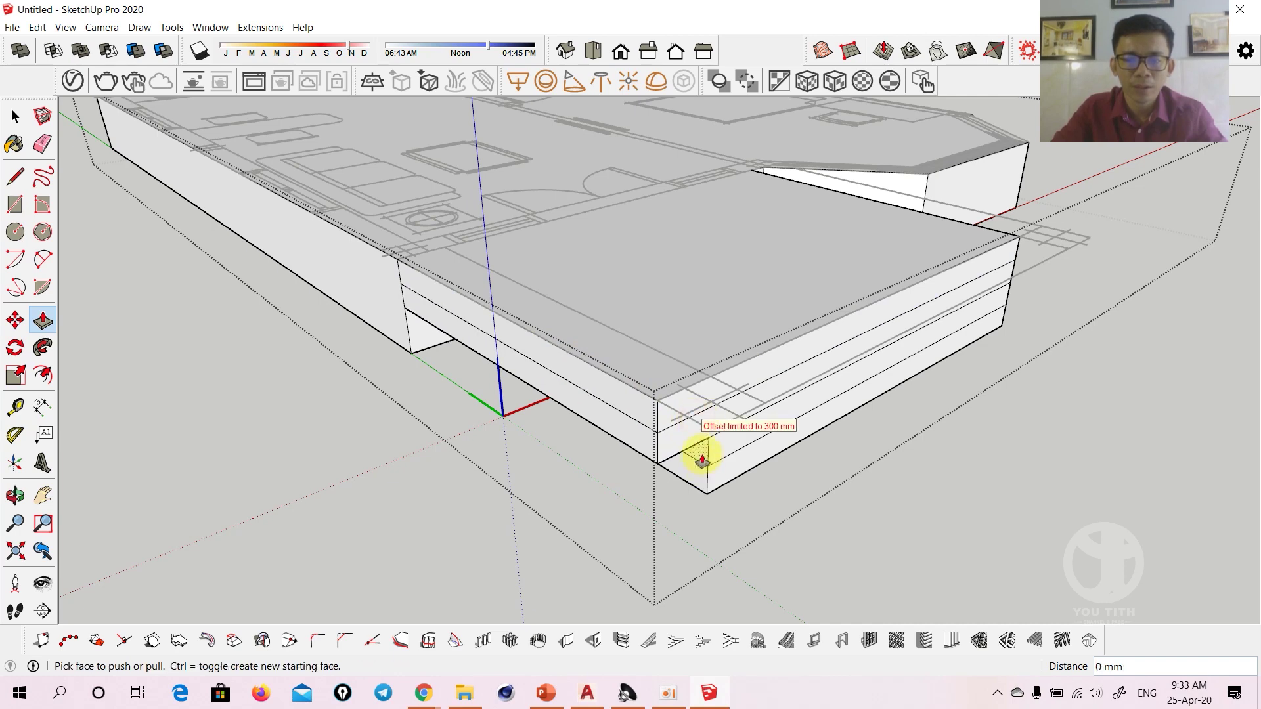
{"action": "left_click", "coordinate": [700, 483]}
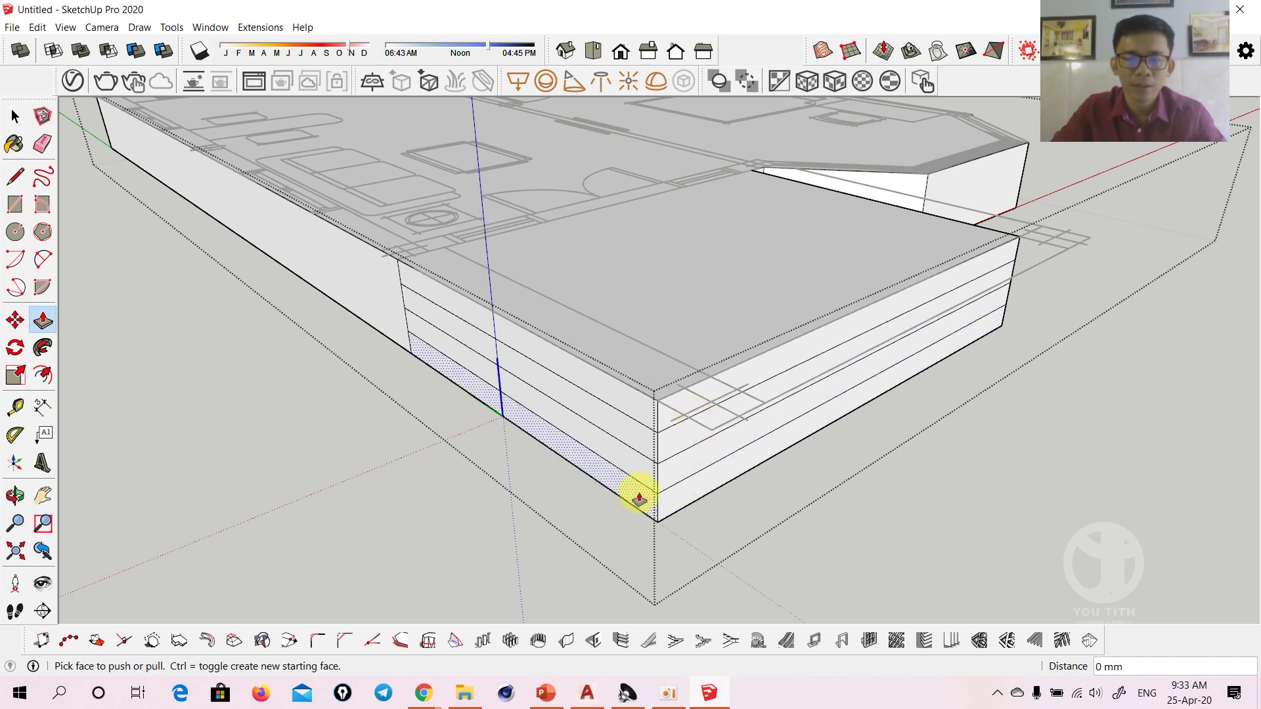
{"action": "double_click", "coordinate": [638, 438]}
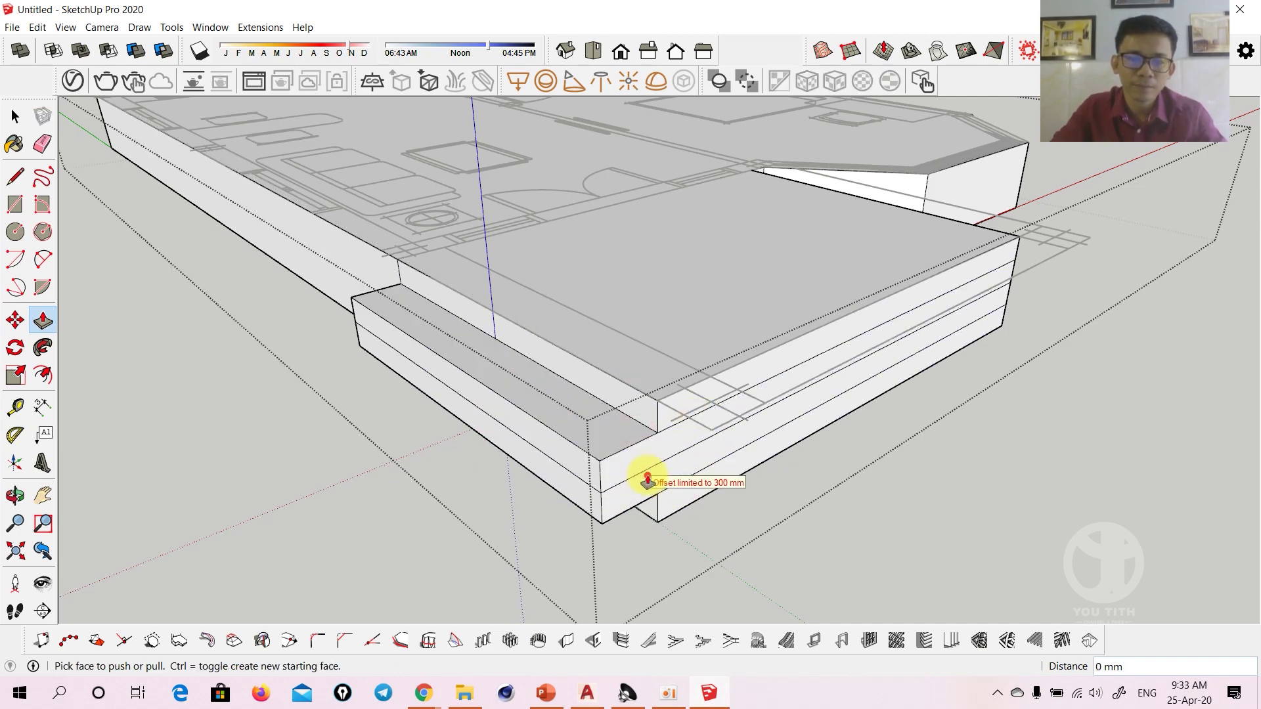
{"action": "left_click", "coordinate": [578, 503]}
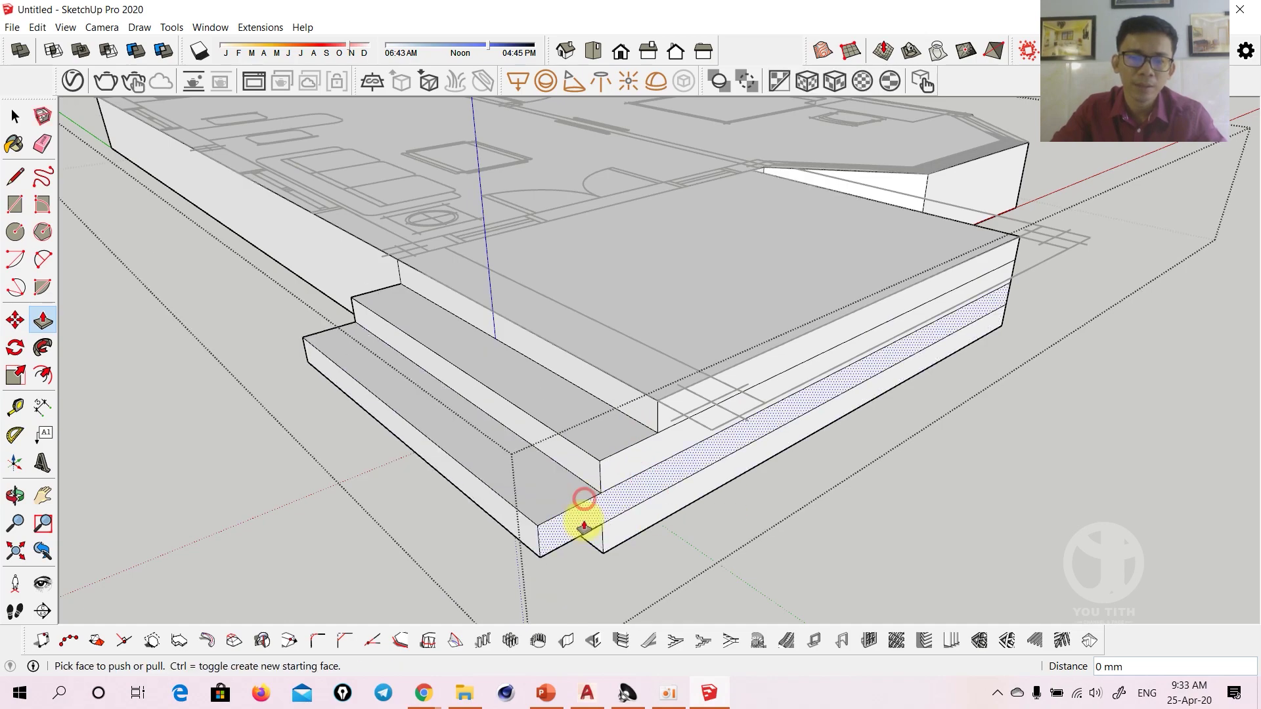
{"action": "left_click", "coordinate": [591, 537]}
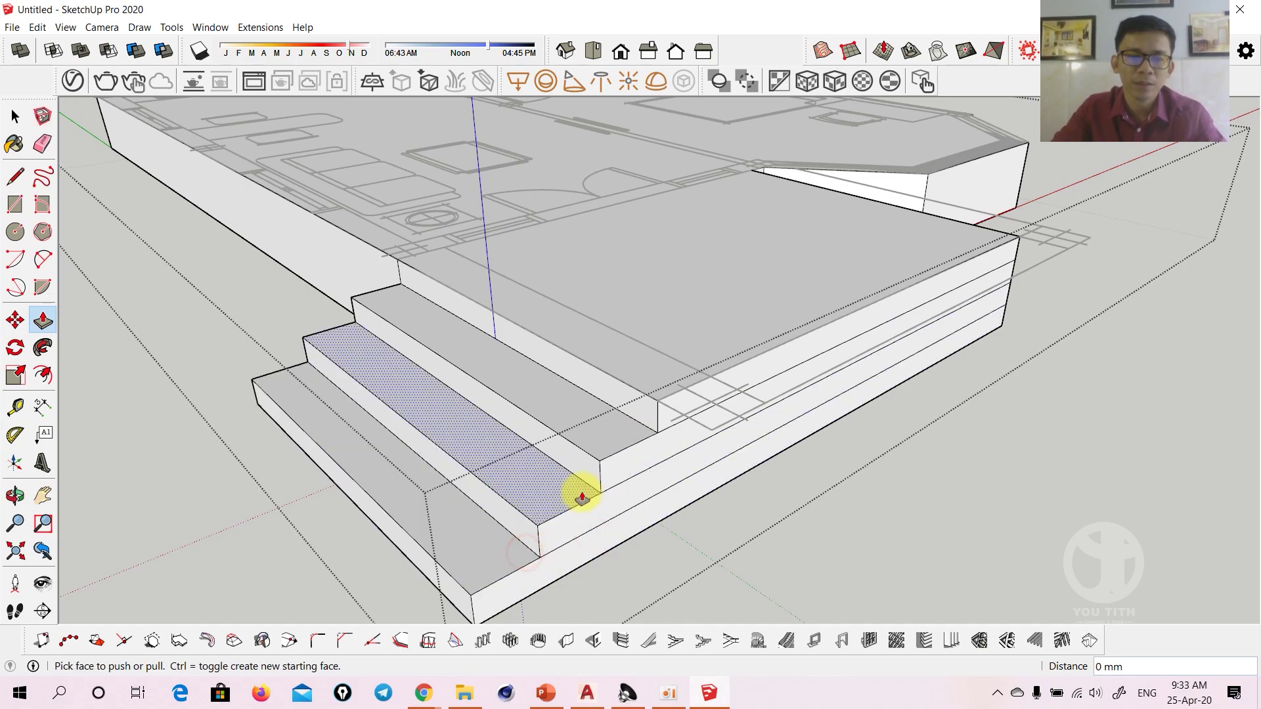
{"action": "mouse_move", "coordinate": [578, 495]}
{"action": "middle_mouse_down"}
{"action": "mouse_move", "coordinate": [448, 497]}
{"action": "mouse_move", "coordinate": [411, 484]}
{"action": "mouse_move", "coordinate": [591, 436]}
{"action": "mouse_move", "coordinate": [760, 427]}
{"action": "mouse_move", "coordinate": [1007, 455]}
{"action": "mouse_move", "coordinate": [844, 492]}
{"action": "mouse_move", "coordinate": [455, 501]}
{"action": "mouse_move", "coordinate": [442, 479]}
{"action": "middle_mouse_up"}
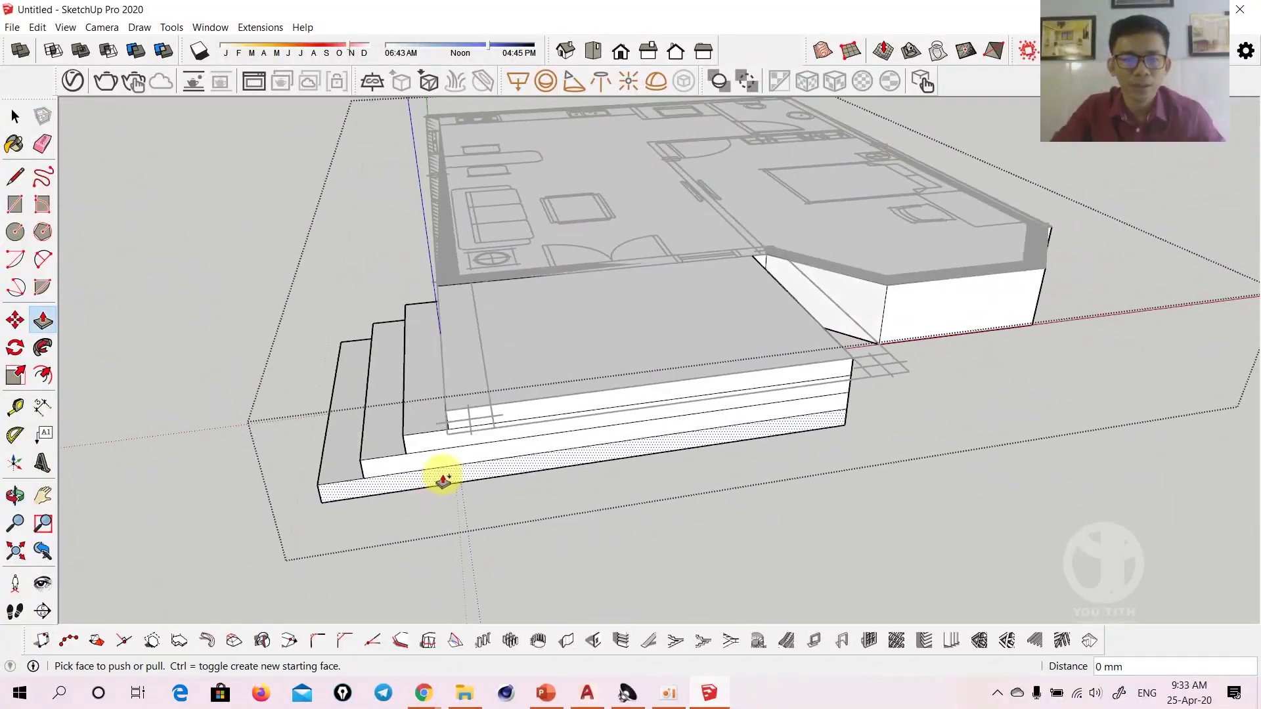
Undo the misplaced blocks and repeat the 300 mm pushes to stack steps and extend the lowest one
{"action": "key", "text": "ctrl+z"}
{"action": "key", "text": "ctrl+z"}
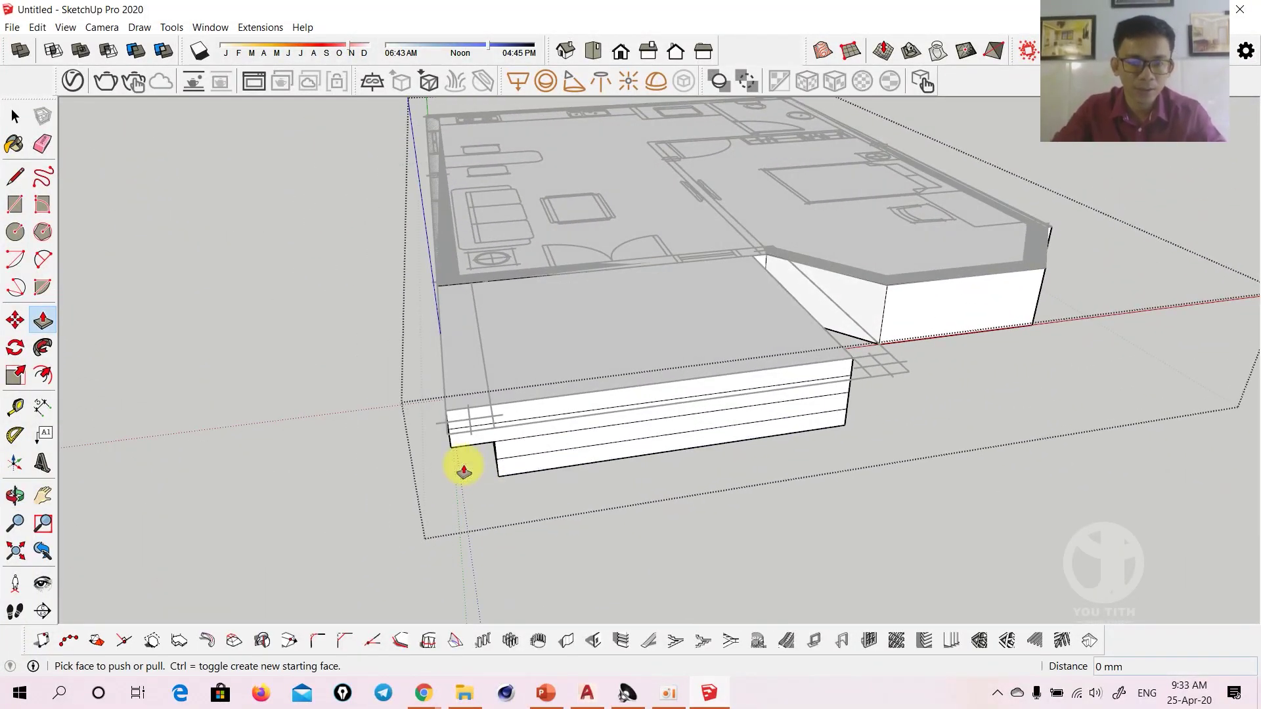
{"action": "middle_click_drag", "start_coordinate": [458, 464], "coordinate": [580, 437]}
{"action": "double_click", "coordinate": [608, 417]}
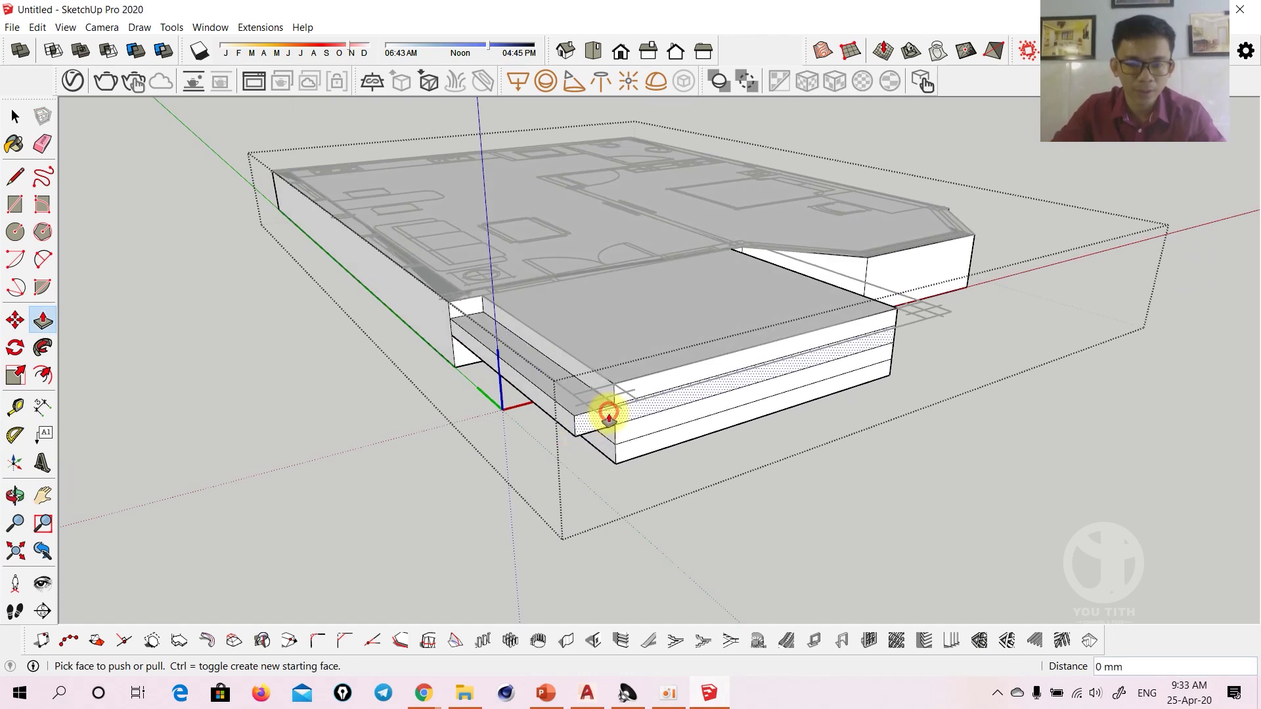
{"action": "double_click", "coordinate": [572, 445]}
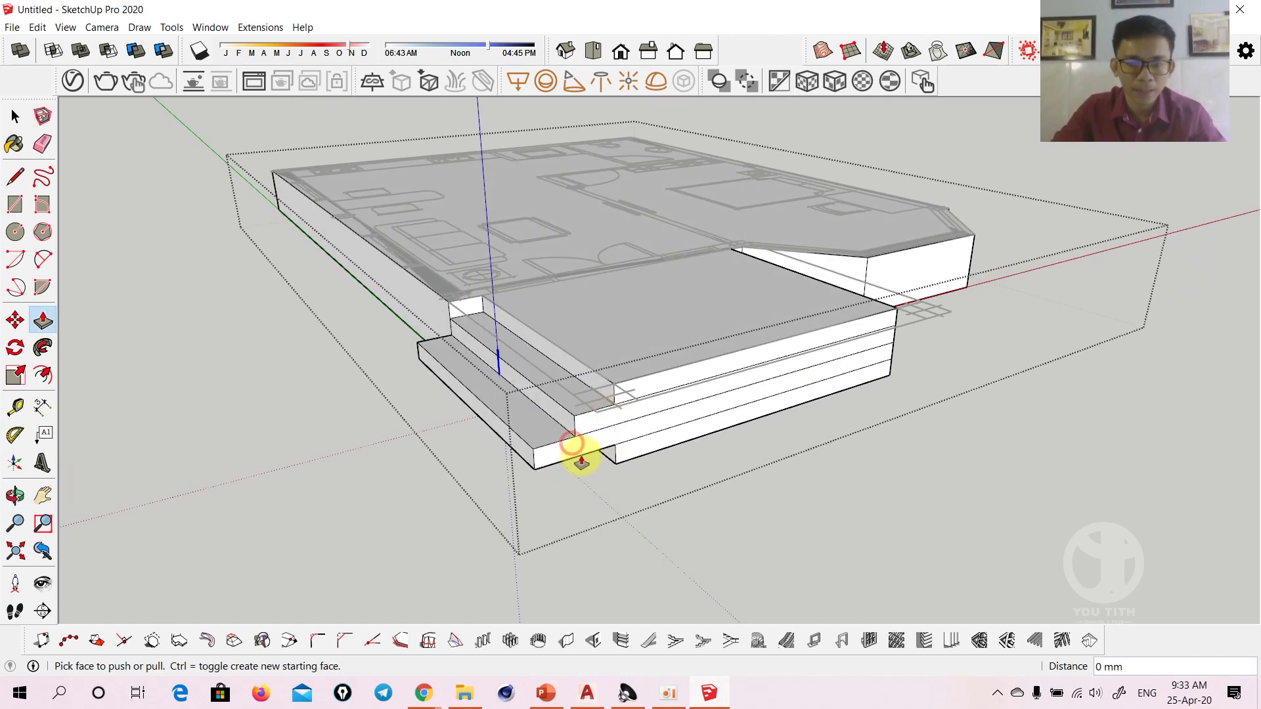
{"action": "double_click", "coordinate": [529, 473]}
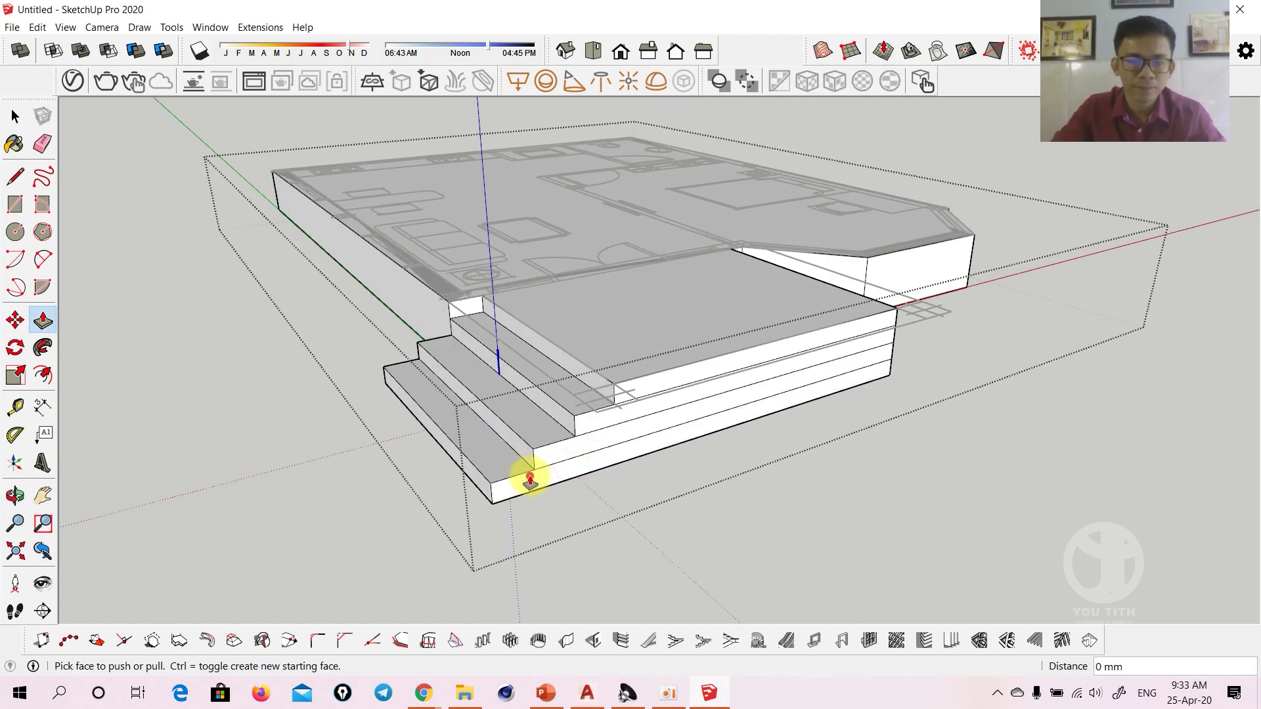
{"action": "middle_click_drag", "start_coordinate": [529, 473], "coordinate": [653, 442]}
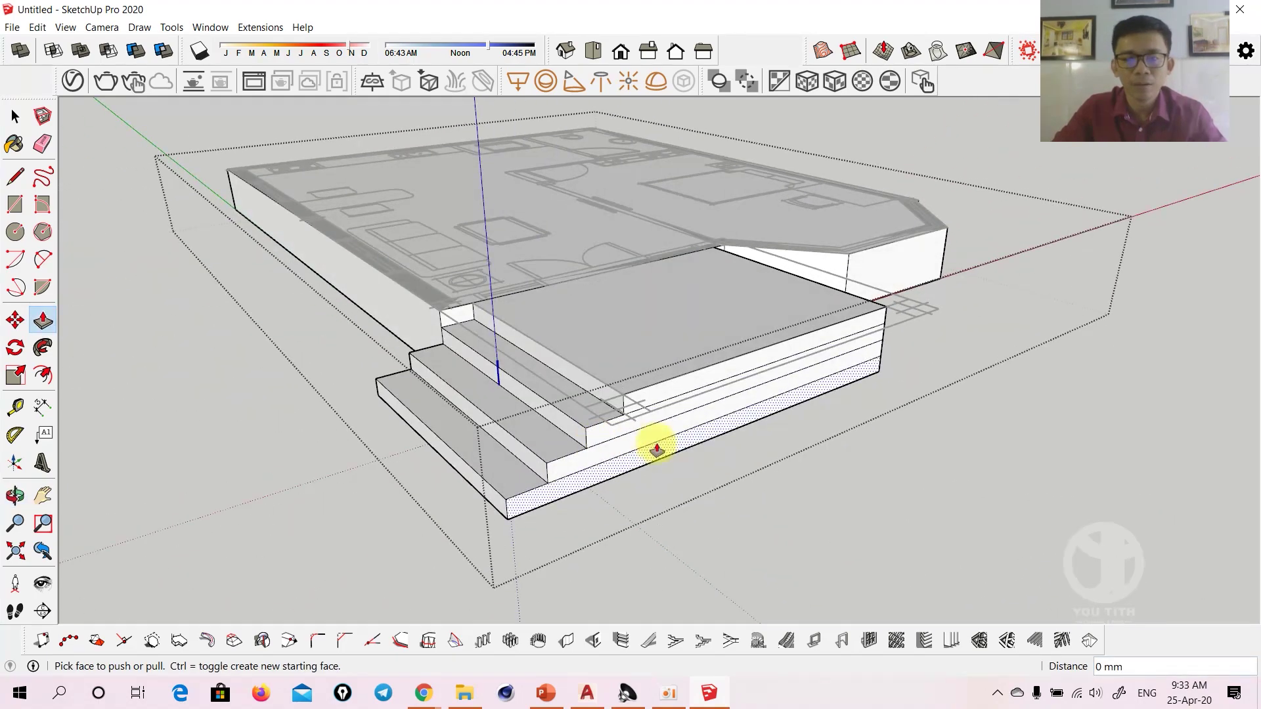
{"action": "double_click", "coordinate": [656, 413]}
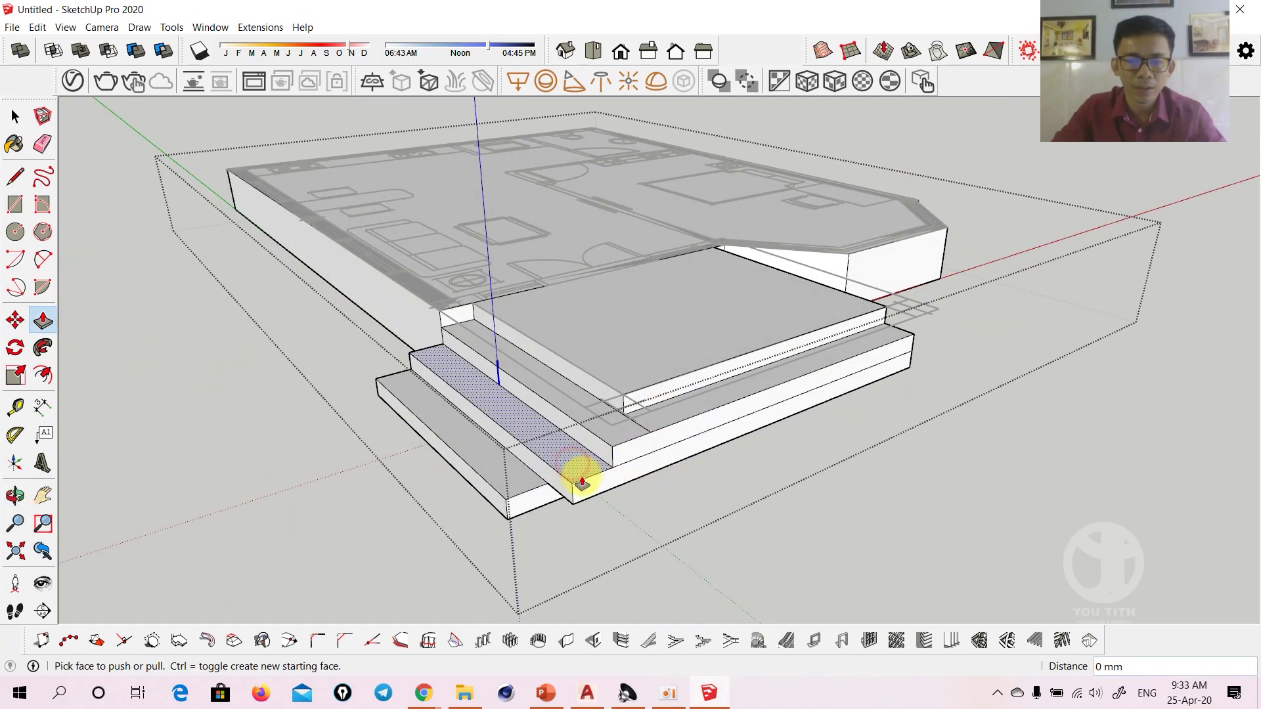
{"action": "left_click", "coordinate": [576, 478]}
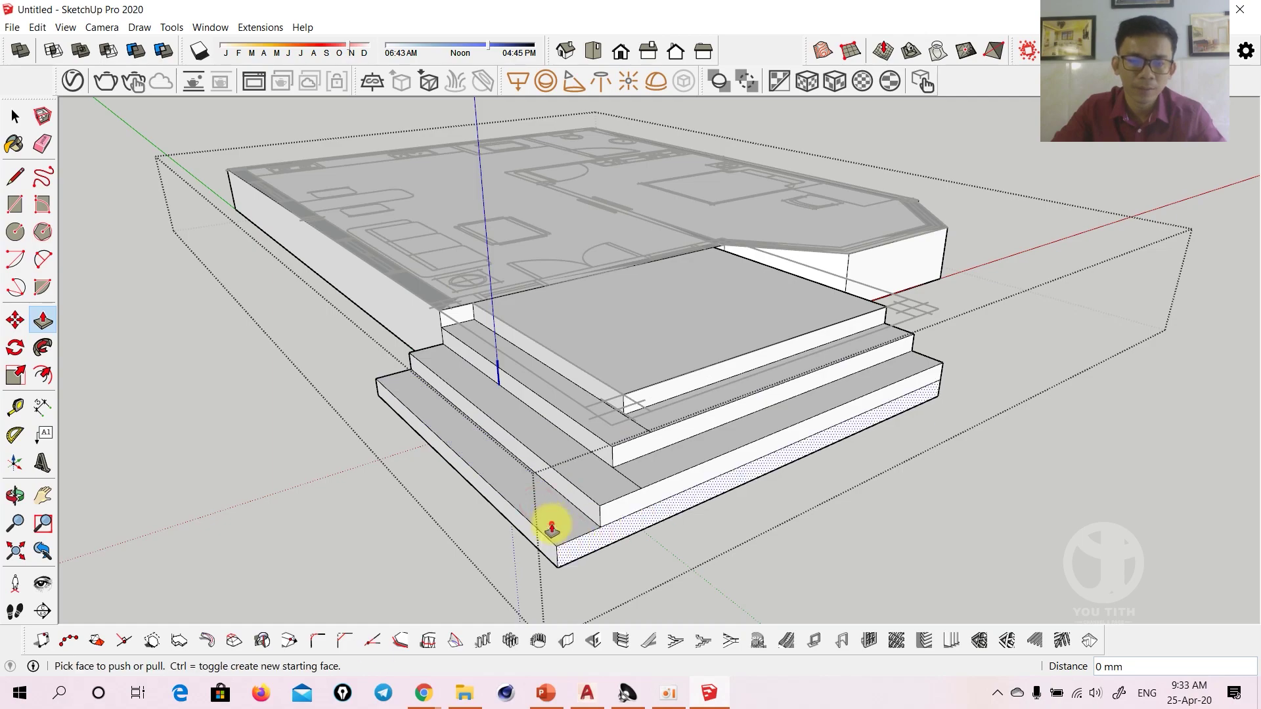
{"action": "mouse_move", "coordinate": [641, 493]}
{"action": "middle_mouse_down"}
{"action": "mouse_move", "coordinate": [514, 468]}
{"action": "mouse_move", "coordinate": [801, 444]}
{"action": "middle_mouse_up"}
Draw a vertical edge on the step front and erase stray lines
{"action": "scroll", "coordinate": [625, 400], "scroll_direction": "up", "scroll_amount": 3}
{"action": "scroll", "coordinate": [598, 381], "scroll_direction": "up", "scroll_amount": 1}
{"action": "middle_click_drag", "start_coordinate": [599, 380], "coordinate": [537, 381]}
{"action": "key", "text": "l"}
{"action": "left_click", "coordinate": [532, 470]}
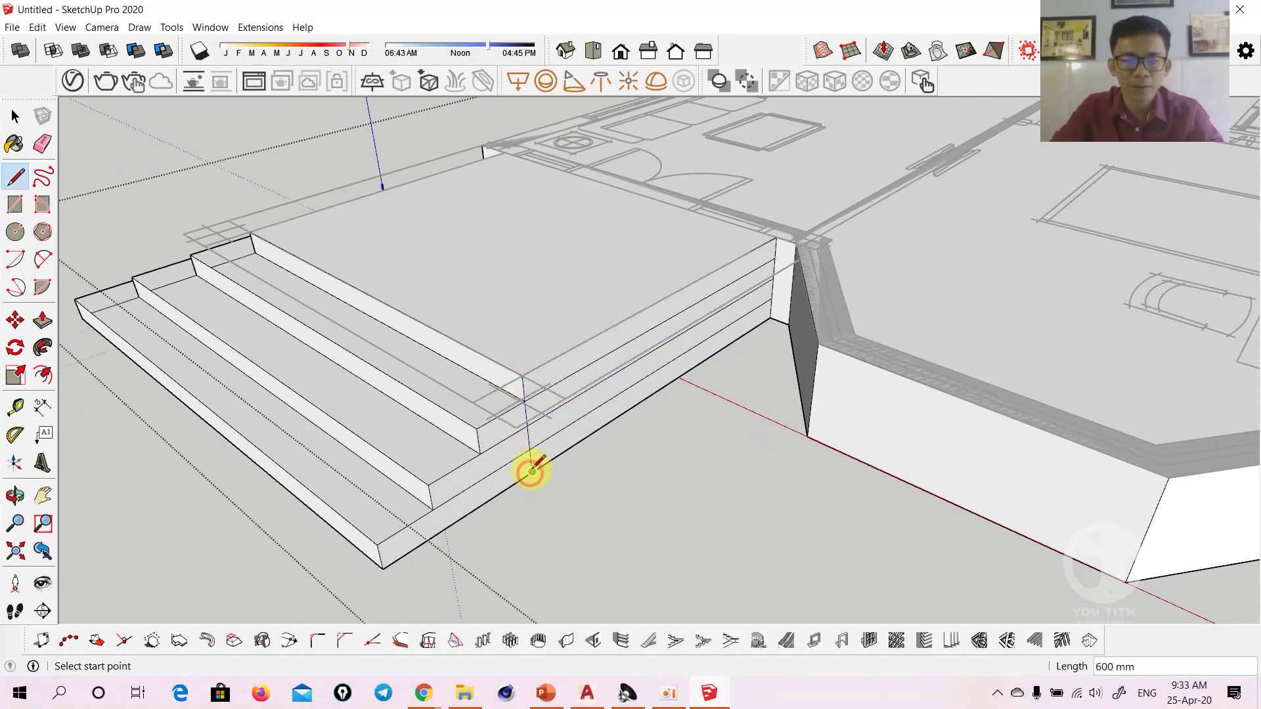
{"action": "key", "text": "e"}
{"action": "scroll", "coordinate": [549, 433], "scroll_direction": "up", "scroll_amount": 2}
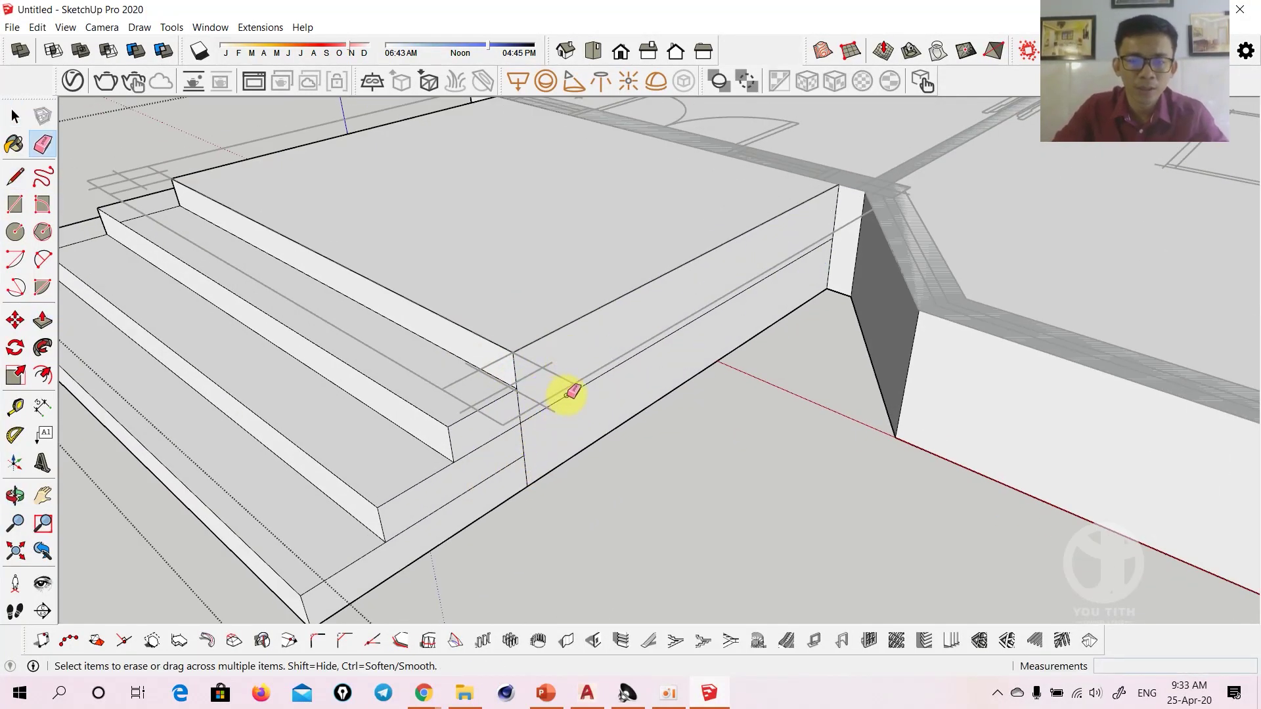
{"action": "middle_click_drag", "start_coordinate": [597, 366], "coordinate": [600, 397]}
Pull the landing's side face out to meet the angled wall
{"action": "key", "text": "p"}
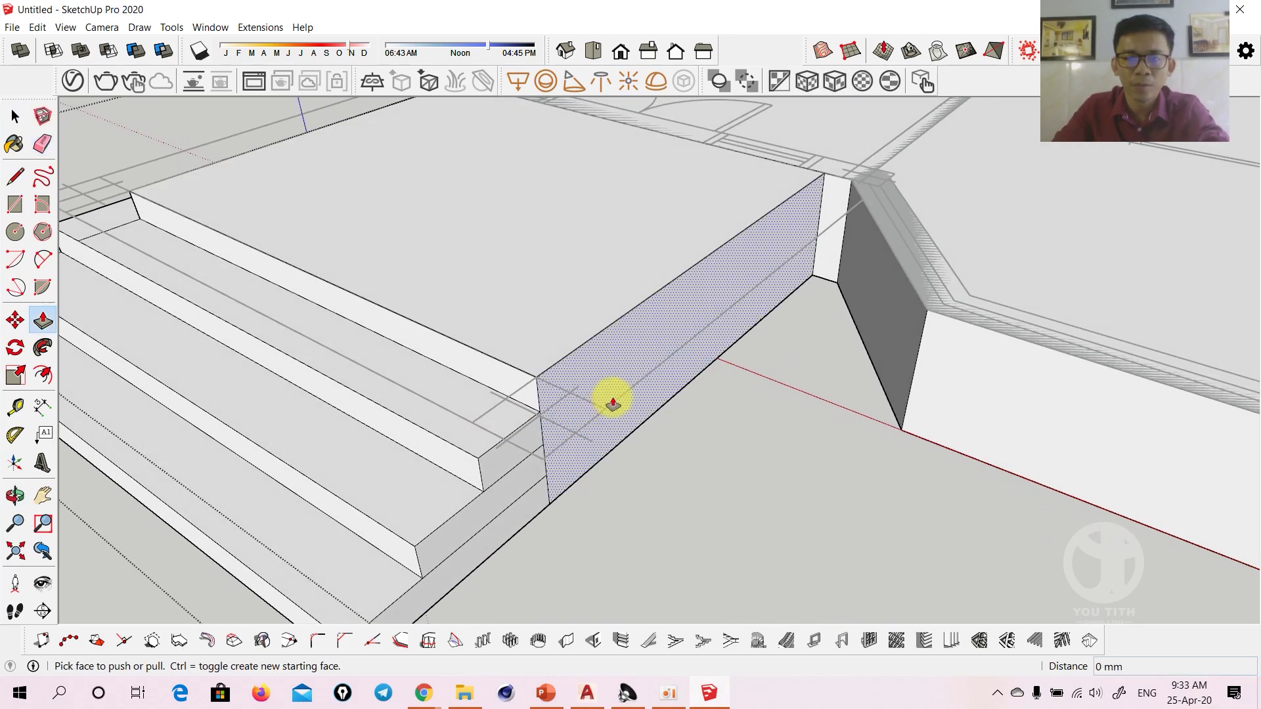
{"action": "left_click", "coordinate": [623, 362]}
{"action": "left_click", "coordinate": [849, 191]}
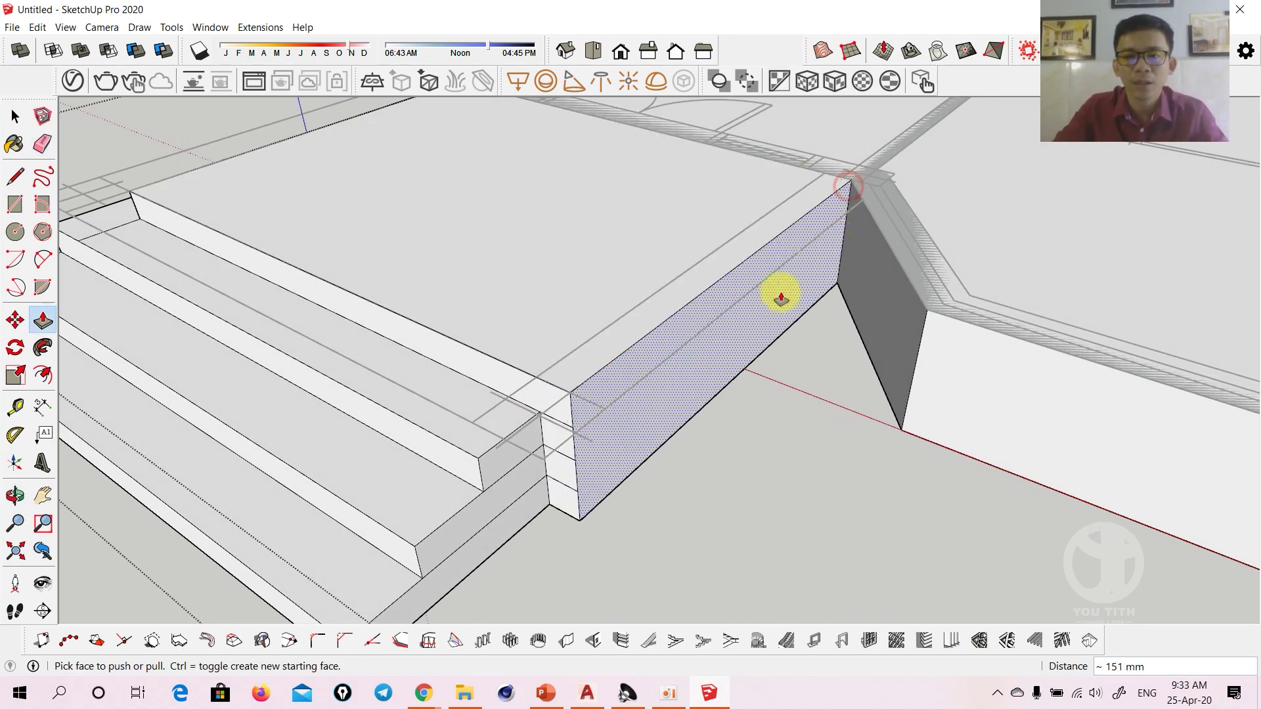
{"action": "scroll", "coordinate": [779, 293], "scroll_direction": "down", "scroll_amount": 5}
{"action": "mouse_move", "coordinate": [779, 293]}
{"action": "middle_mouse_down"}
{"action": "mouse_move", "coordinate": [684, 374]}
{"action": "mouse_move", "coordinate": [719, 377]}
{"action": "middle_mouse_up"}
{"action": "key", "text": "space"}
{"action": "scroll", "coordinate": [755, 391], "scroll_direction": "up", "scroll_amount": 3}
Begin a new line at the step's front corner
{"action": "key", "text": "l"}
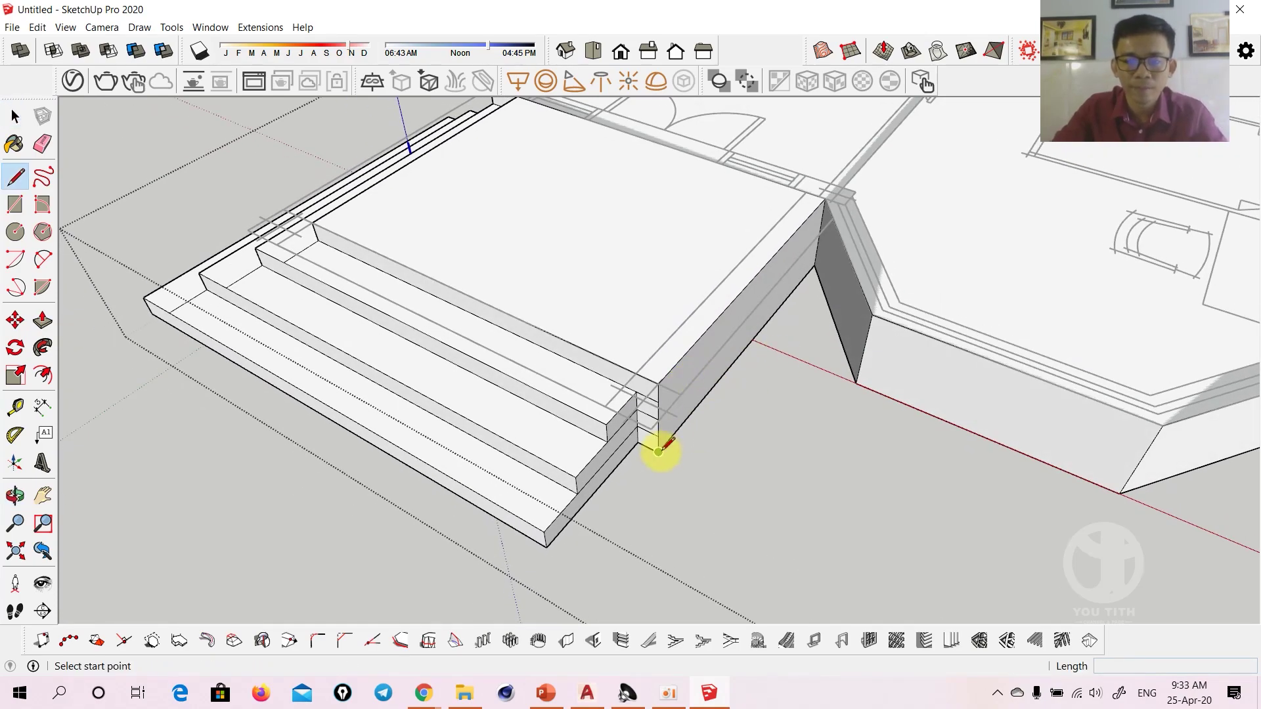
{"action": "middle_click_drag", "start_coordinate": [658, 451], "coordinate": [757, 402]}
{"action": "left_click", "coordinate": [725, 373]}
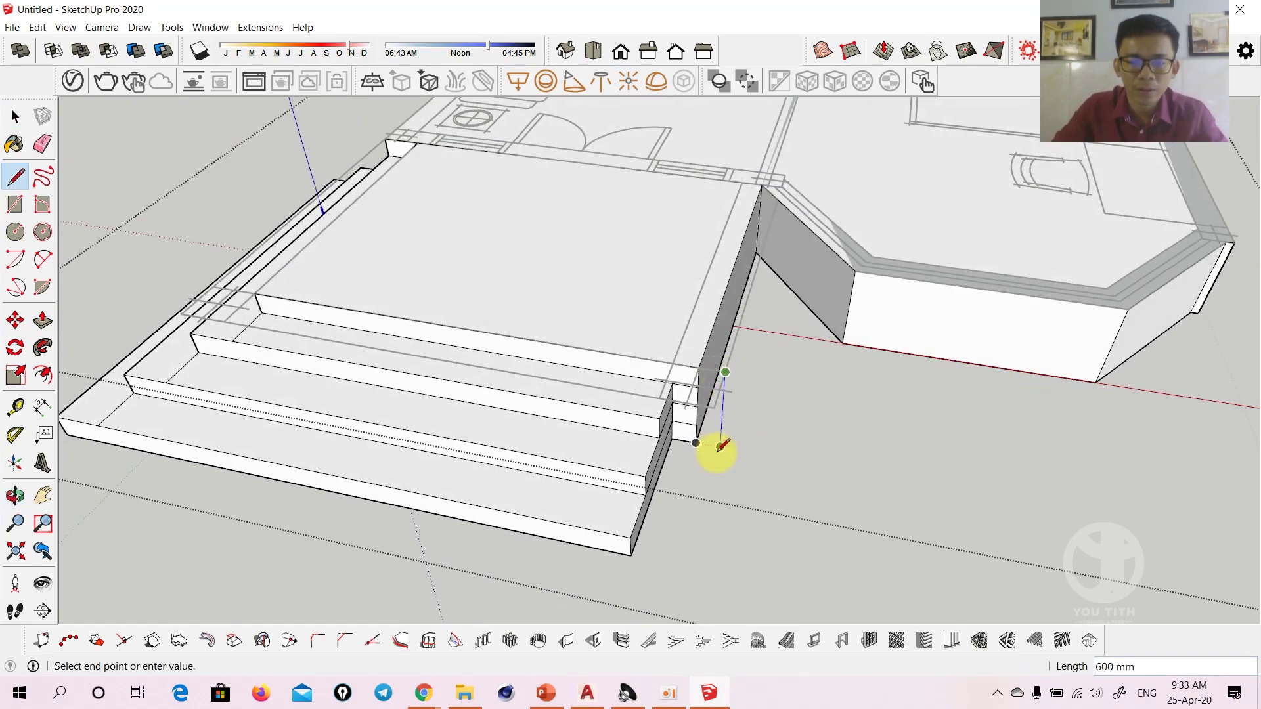
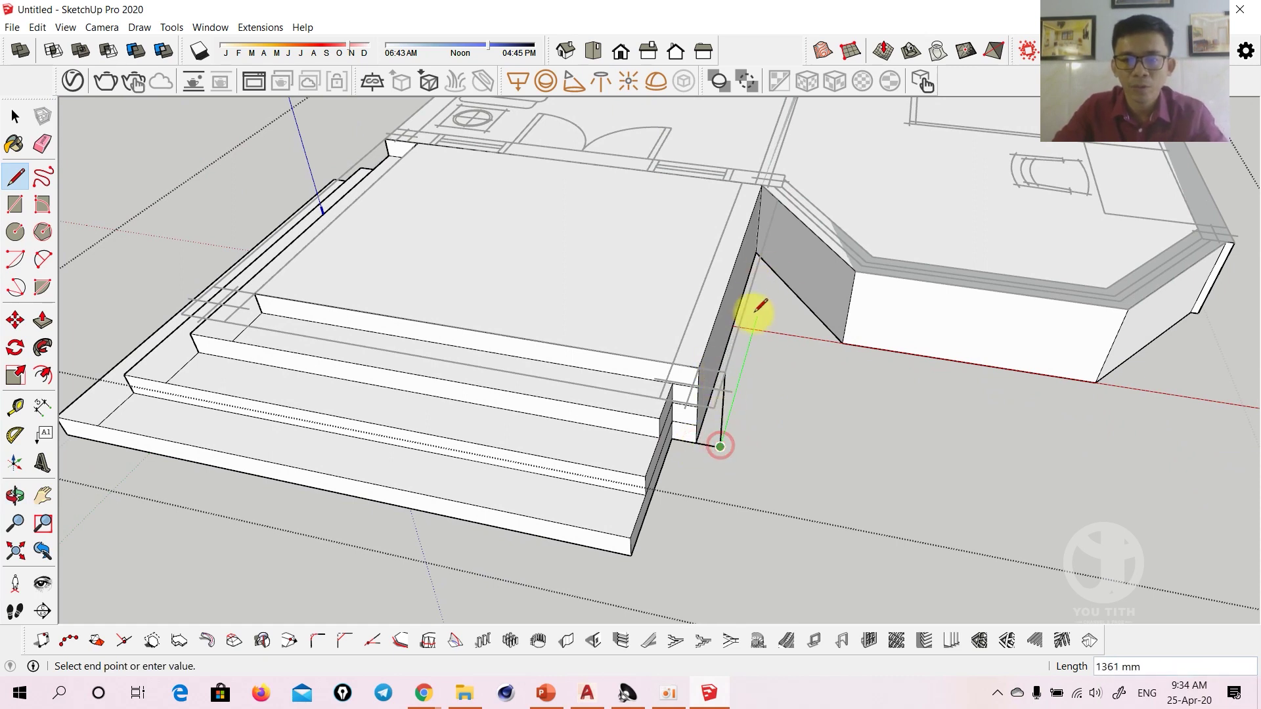
Close the open side beside the entrance platform and push/pull it into a solid
{"action": "left_click", "coordinate": [770, 271]}
{"action": "key", "text": "space"}
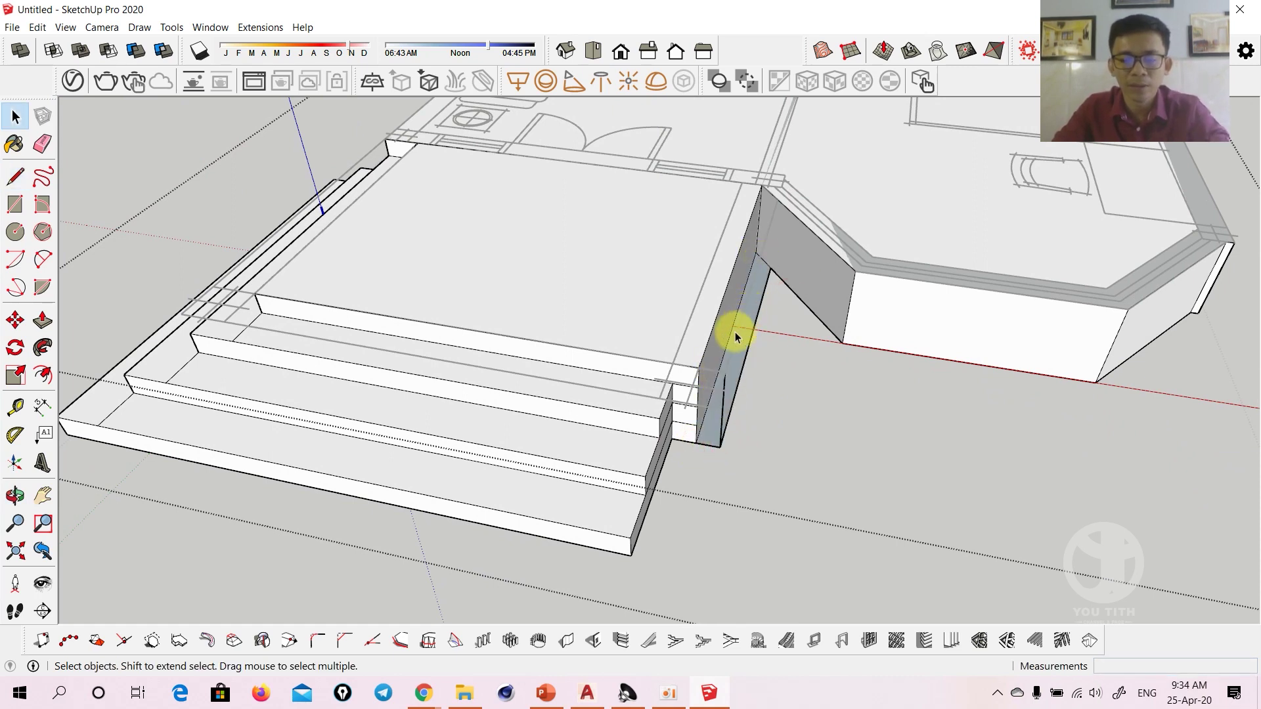
{"action": "key", "text": "p"}
{"action": "double_click", "coordinate": [738, 330]}
{"action": "scroll", "coordinate": [702, 412], "scroll_direction": "up", "scroll_amount": 1}
Erase the stray edges left on the platform's front face
{"action": "key", "text": "e"}
{"action": "scroll", "coordinate": [702, 411], "scroll_direction": "up", "scroll_amount": 1}
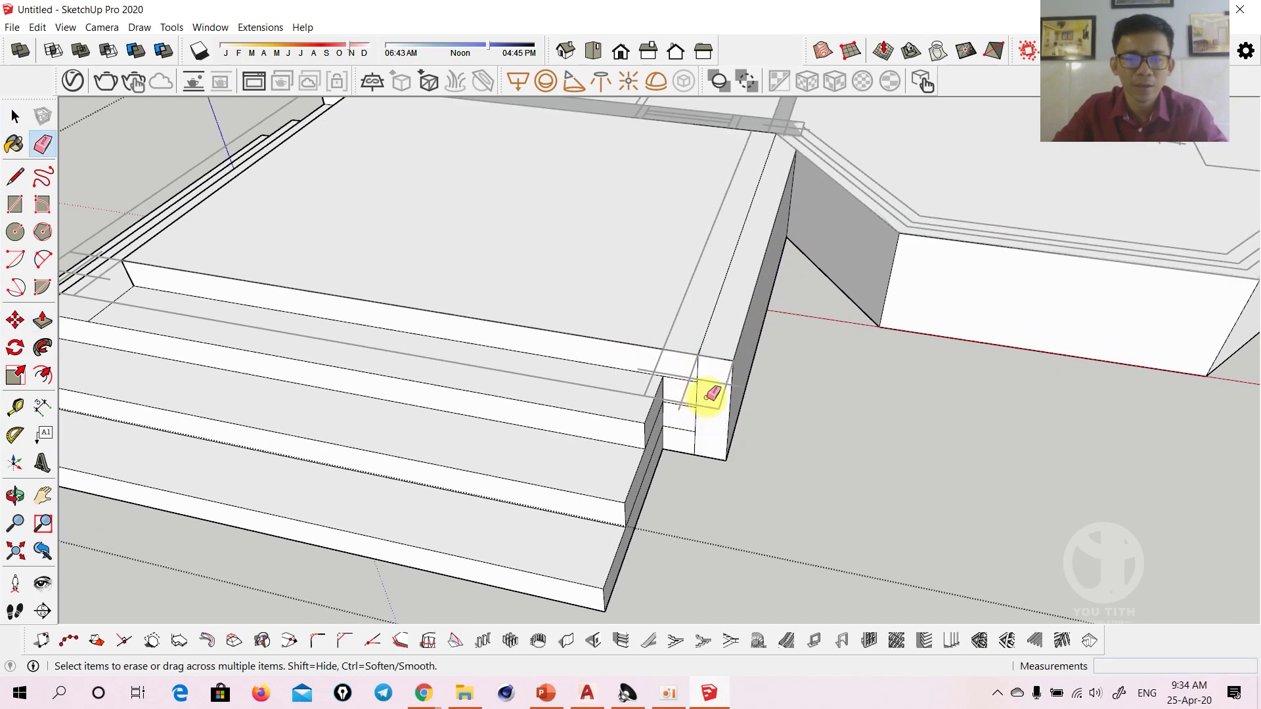
{"action": "left_click_drag", "start_coordinate": [691, 384], "coordinate": [690, 436]}
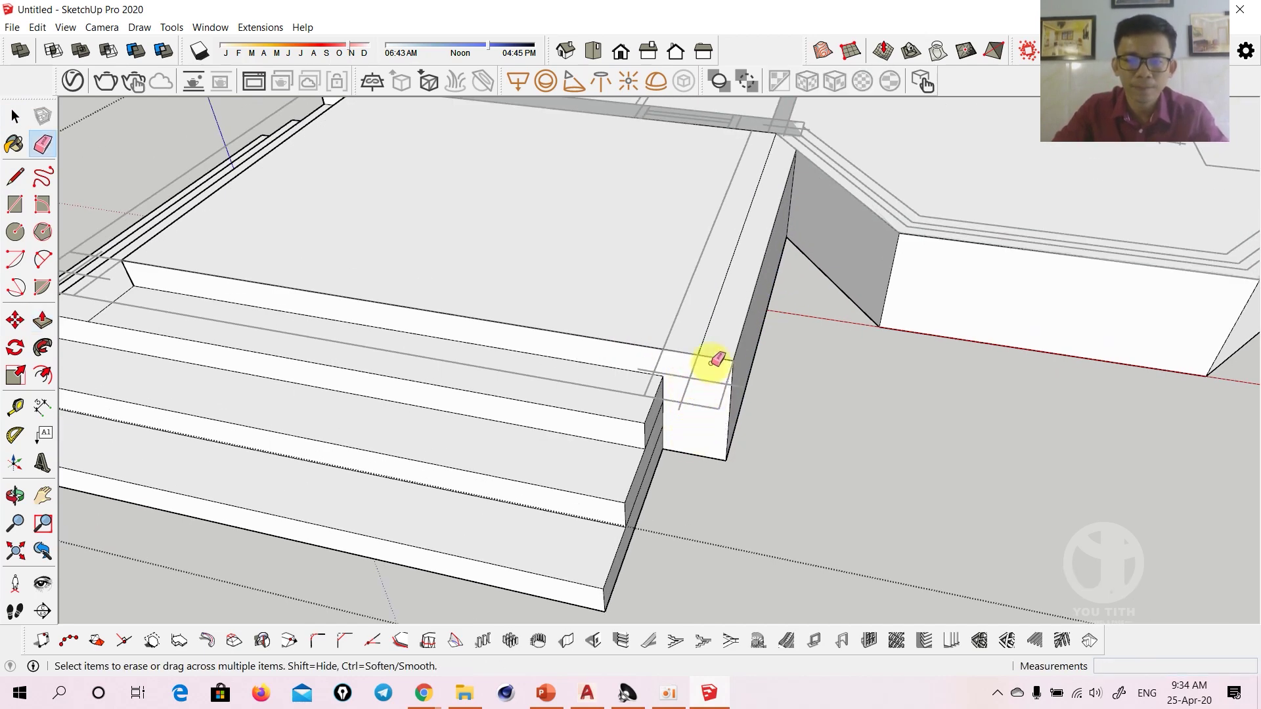
{"action": "scroll", "coordinate": [720, 311], "scroll_direction": "down", "scroll_amount": 5}
Orbit around the steps and select the foundation-and-steps group
{"action": "middle_click_drag", "start_coordinate": [653, 355], "coordinate": [808, 383]}
{"action": "key", "text": "space"}
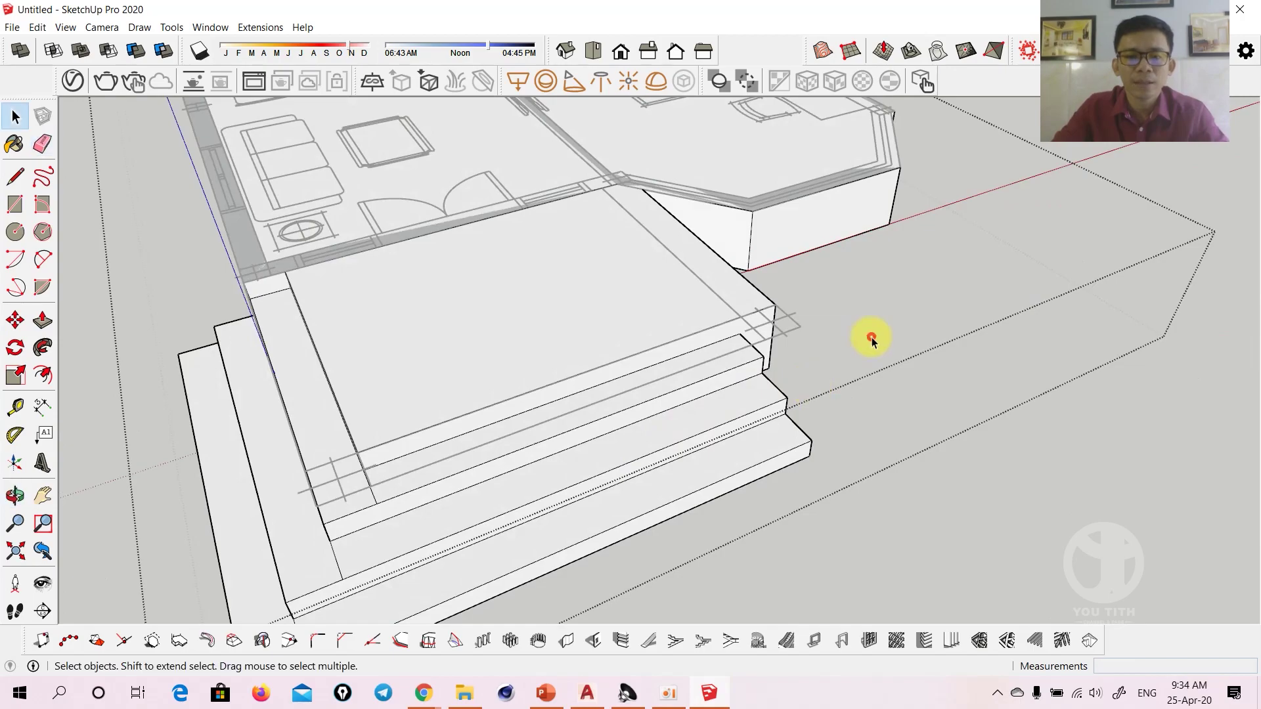
{"action": "middle_click_drag", "start_coordinate": [872, 337], "coordinate": [683, 385]}
{"action": "mouse_move", "coordinate": [683, 384]}
{"action": "left_mouse_down"}
{"action": "mouse_move", "coordinate": [962, 285]}
{"action": "mouse_move", "coordinate": [917, 273]}
{"action": "mouse_move", "coordinate": [495, 324]}
{"action": "mouse_move", "coordinate": [396, 355]}
{"action": "mouse_move", "coordinate": [830, 357]}
{"action": "mouse_move", "coordinate": [571, 368]}
{"action": "left_mouse_up"}
{"action": "key", "text": "space"}
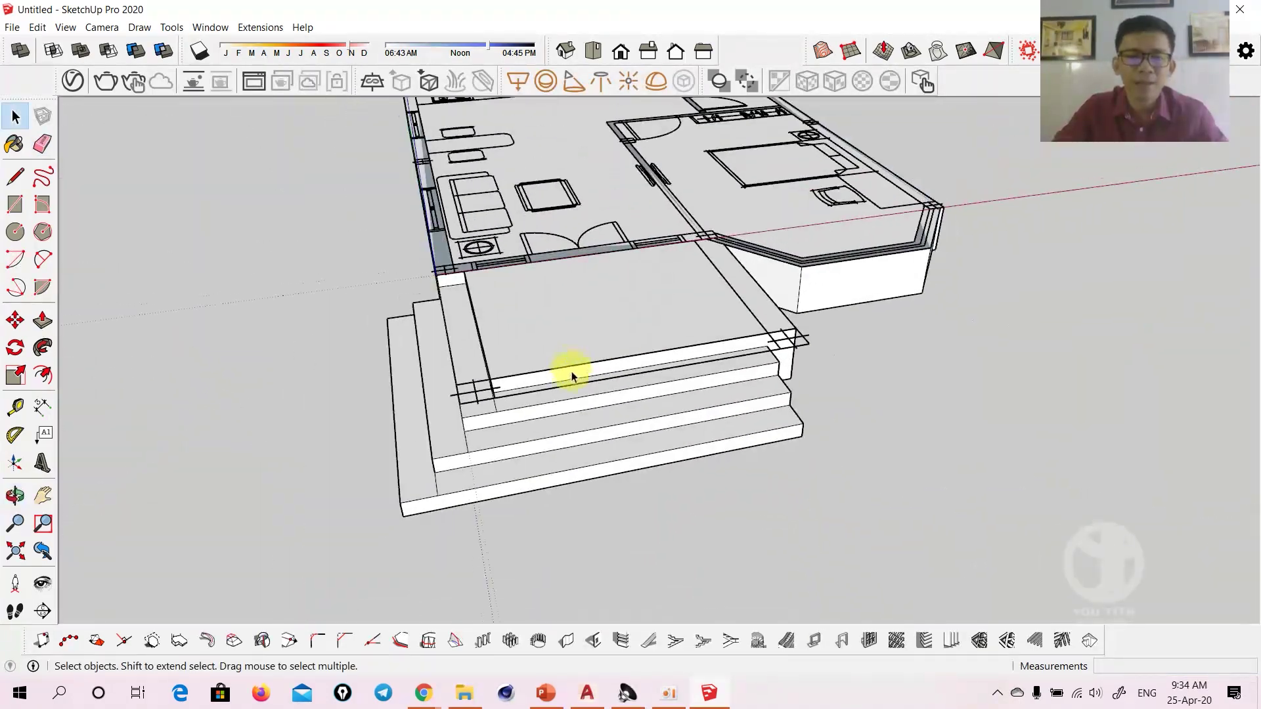
{"action": "mouse_move", "coordinate": [571, 369]}
{"action": "middle_mouse_down"}
{"action": "mouse_move", "coordinate": [577, 465]}
{"action": "mouse_move", "coordinate": [675, 436]}
{"action": "middle_mouse_up"}
{"action": "left_click", "coordinate": [659, 436]}
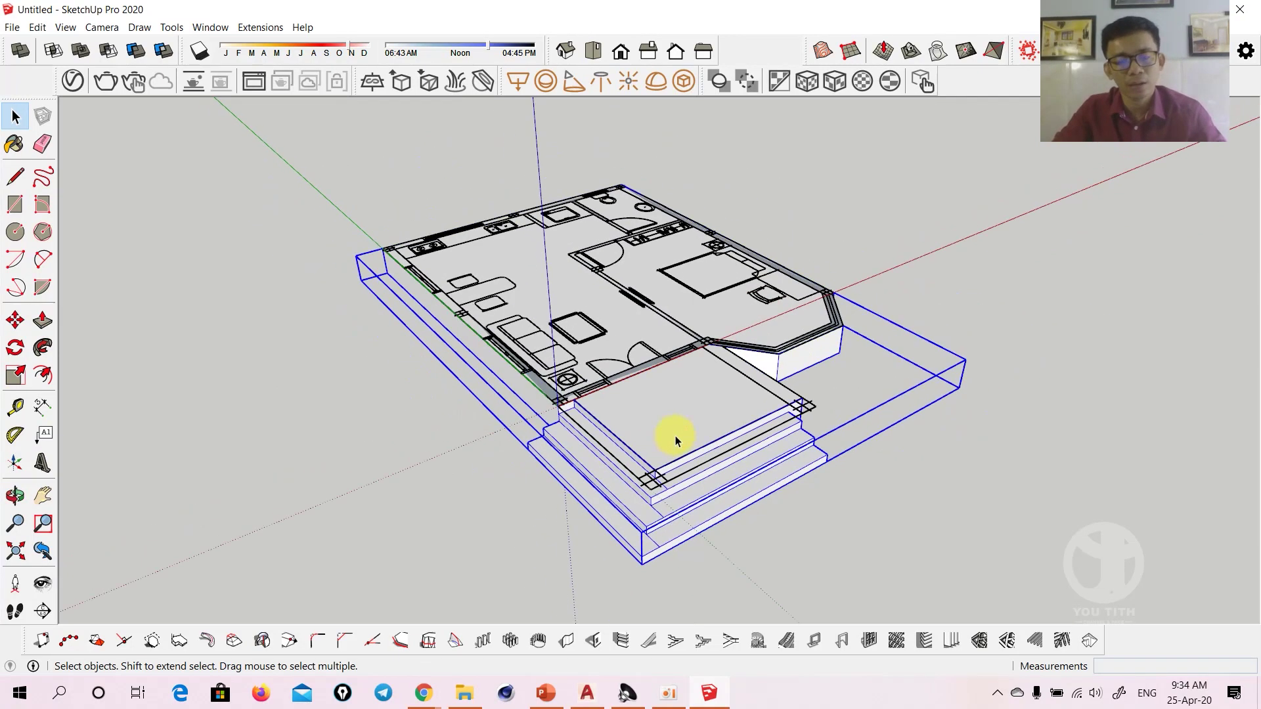
Move the foundation-and-steps group under the floor-plan slab, steps in front of the doorway
{"action": "key", "text": "m"}
{"action": "left_click", "coordinate": [676, 425]}
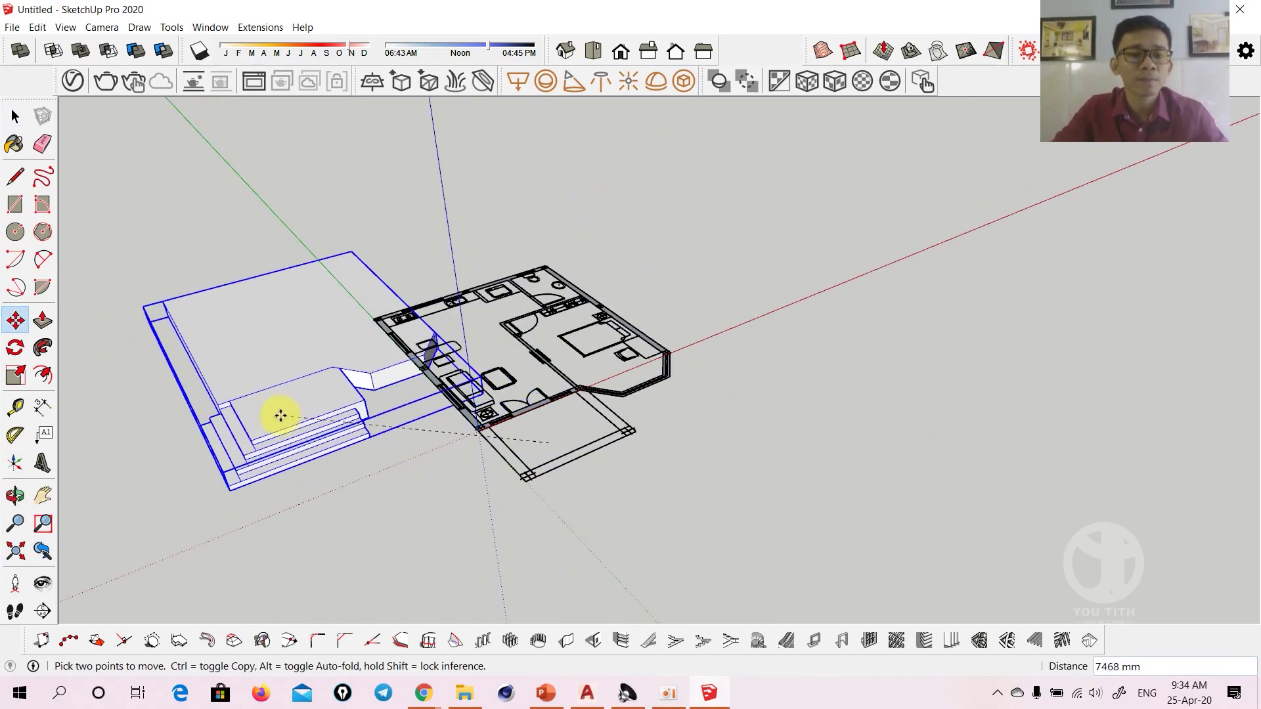
{"action": "left_click", "coordinate": [566, 446]}
{"action": "key", "text": "space"}
{"action": "scroll", "coordinate": [521, 372], "scroll_direction": "up", "scroll_amount": 3}
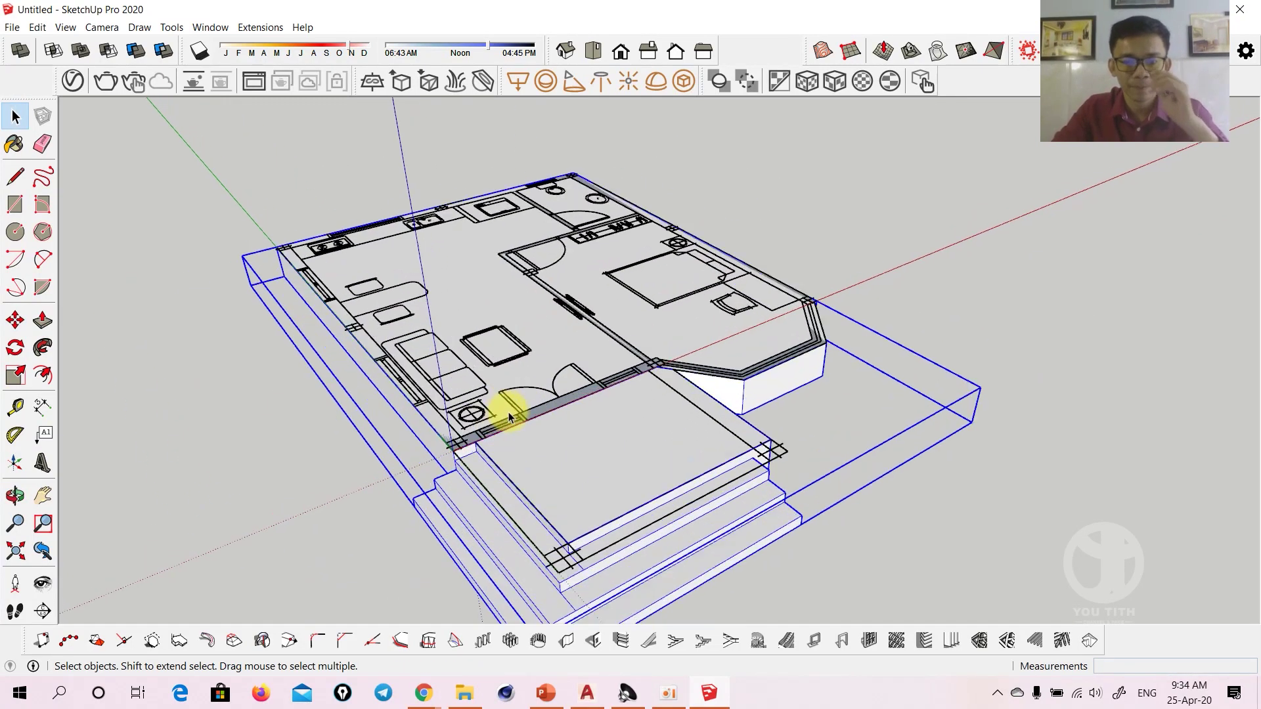
{"action": "scroll", "coordinate": [501, 408], "scroll_direction": "up", "scroll_amount": 3}
{"action": "key", "text": "p"}
{"action": "scroll", "coordinate": [552, 417], "scroll_direction": "up", "scroll_amount": 2}
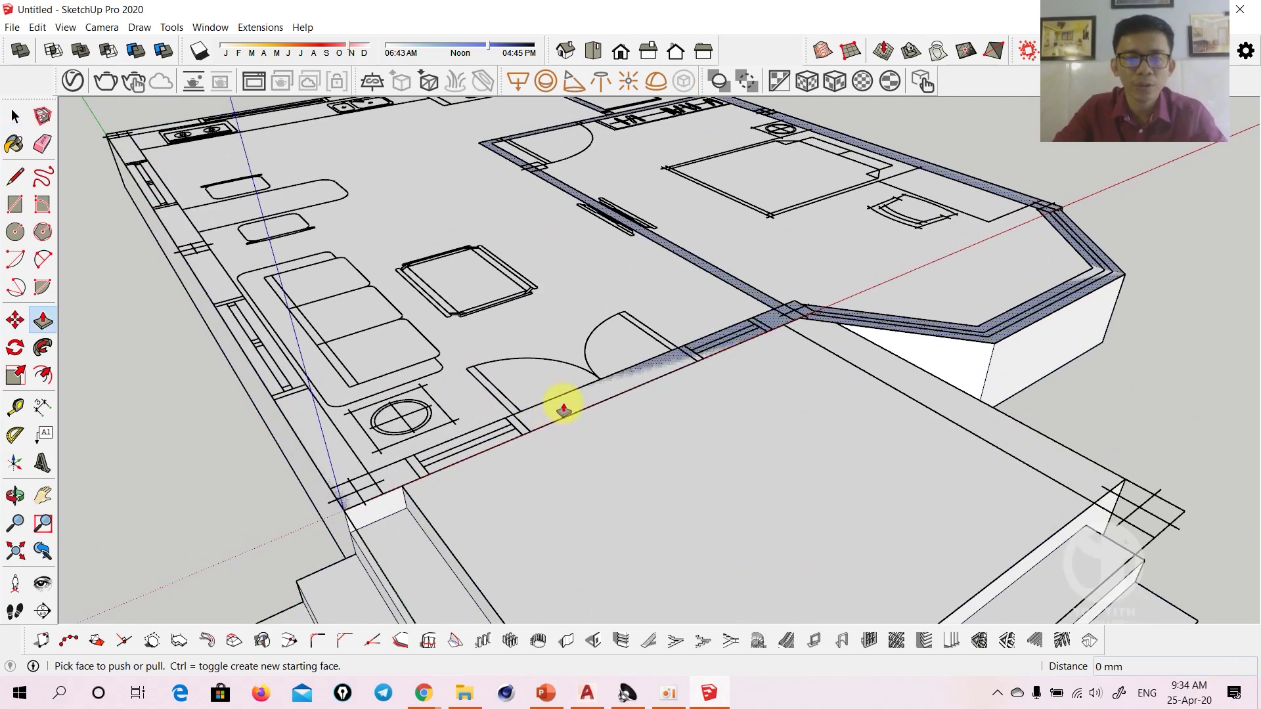
{"action": "key", "text": "space"}
{"action": "scroll", "coordinate": [564, 403], "scroll_direction": "down", "scroll_amount": 3}
{"action": "scroll", "coordinate": [561, 421], "scroll_direction": "down", "scroll_amount": 2}
{"action": "mouse_move", "coordinate": [562, 420]}
{"action": "middle_mouse_down"}
{"action": "mouse_move", "coordinate": [653, 397]}
{"action": "mouse_move", "coordinate": [604, 420]}
{"action": "middle_mouse_up"}
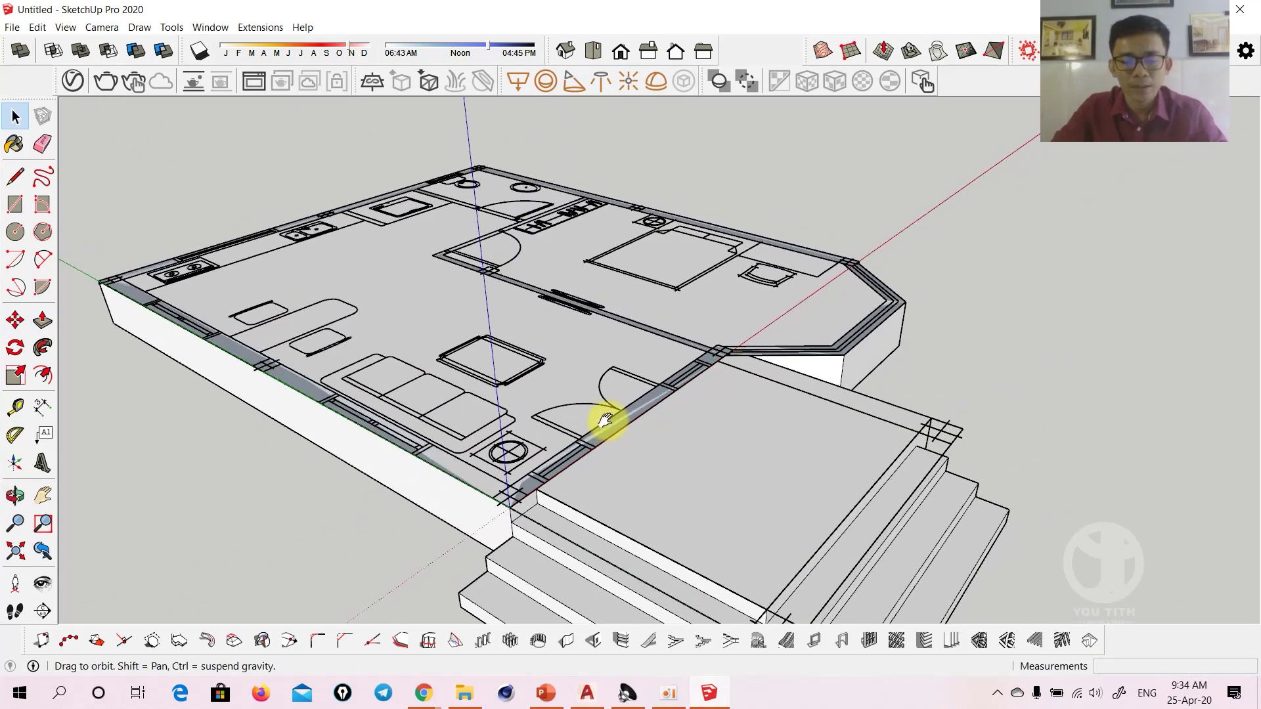
Push/pull the walls and interior partitions up 3700 mm, then orbit to inspect the shell
{"action": "key", "text": "p"}
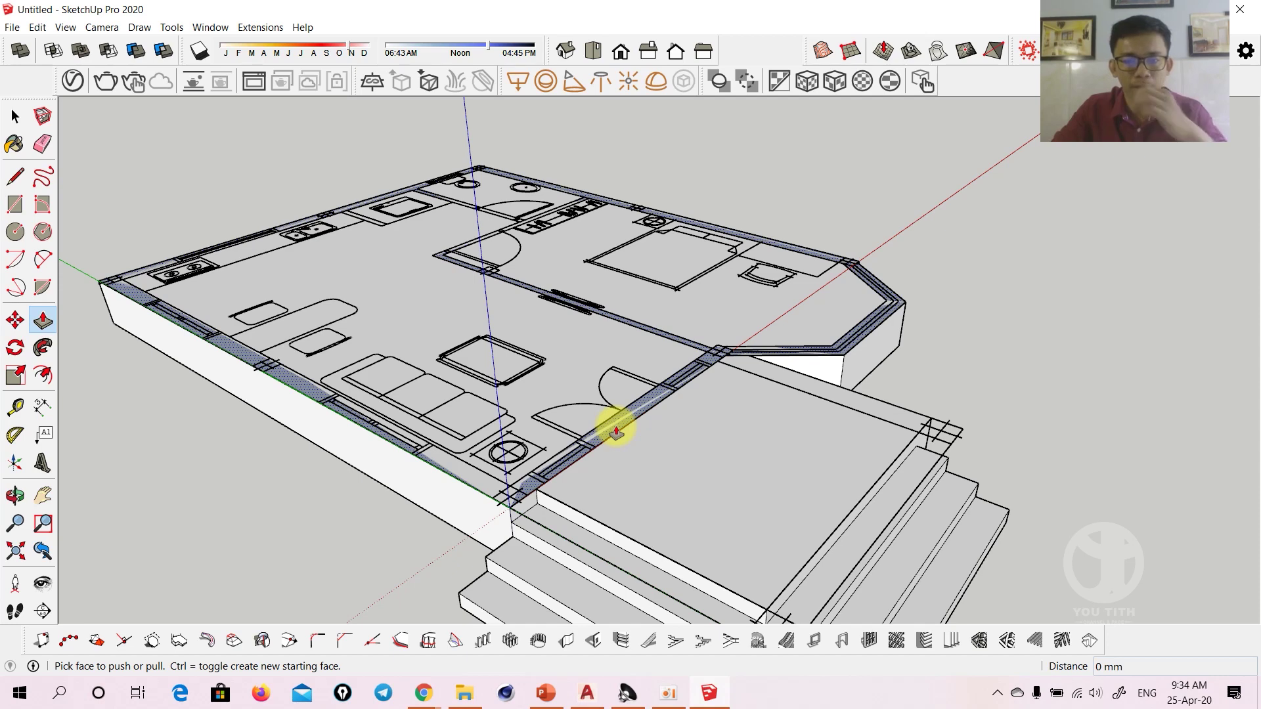
{"action": "left_click", "coordinate": [616, 430]}
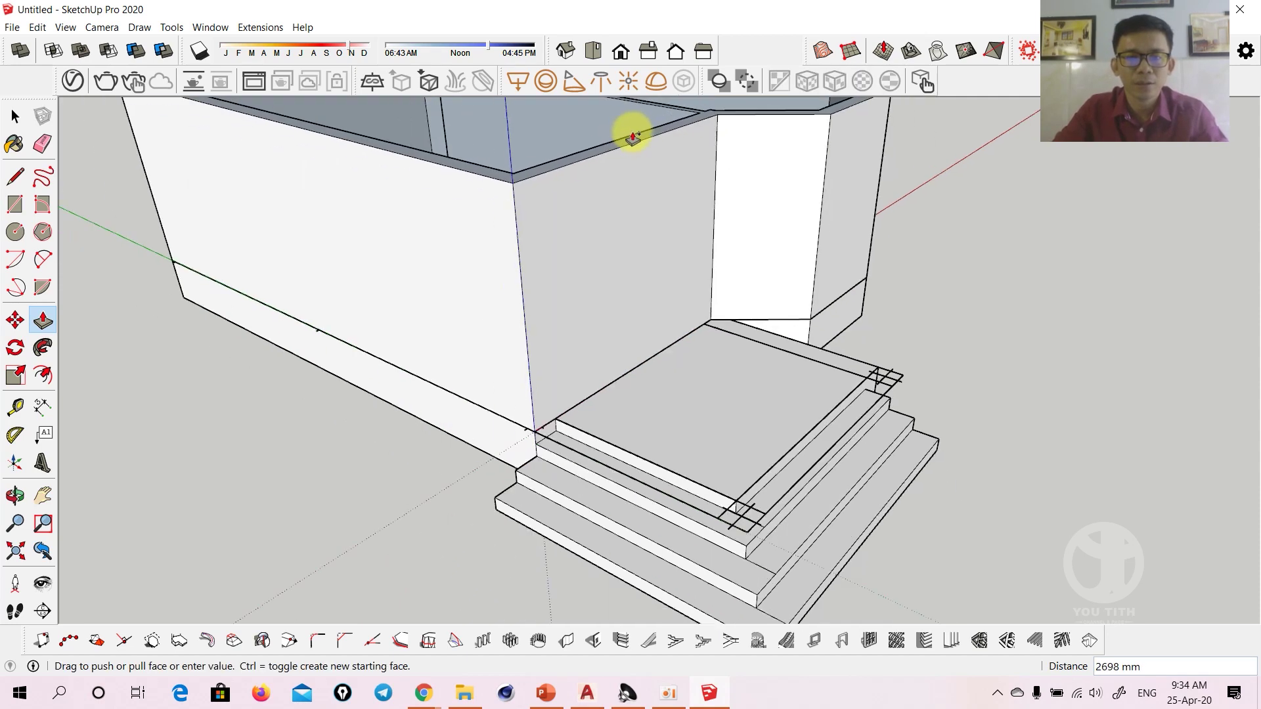
{"action": "scroll", "coordinate": [631, 136], "scroll_direction": "down", "scroll_amount": 3}
{"action": "type", "text": "3700"}
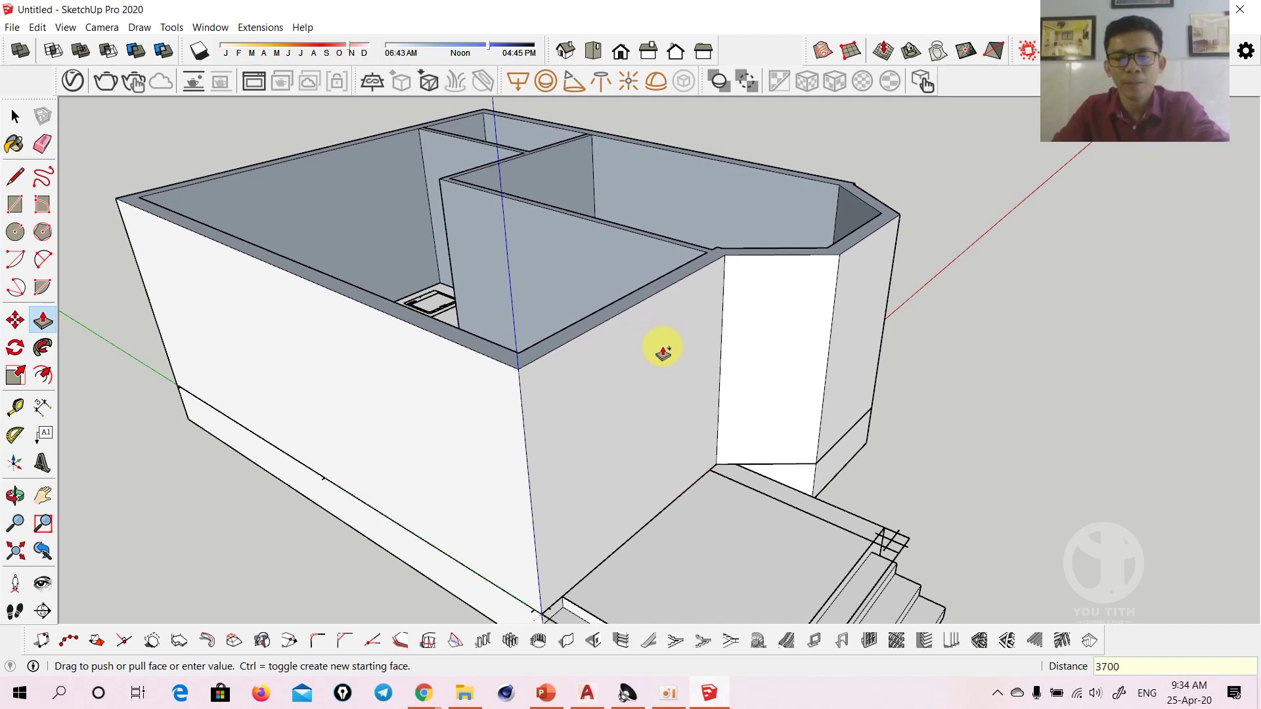
{"action": "key", "text": "Return"}
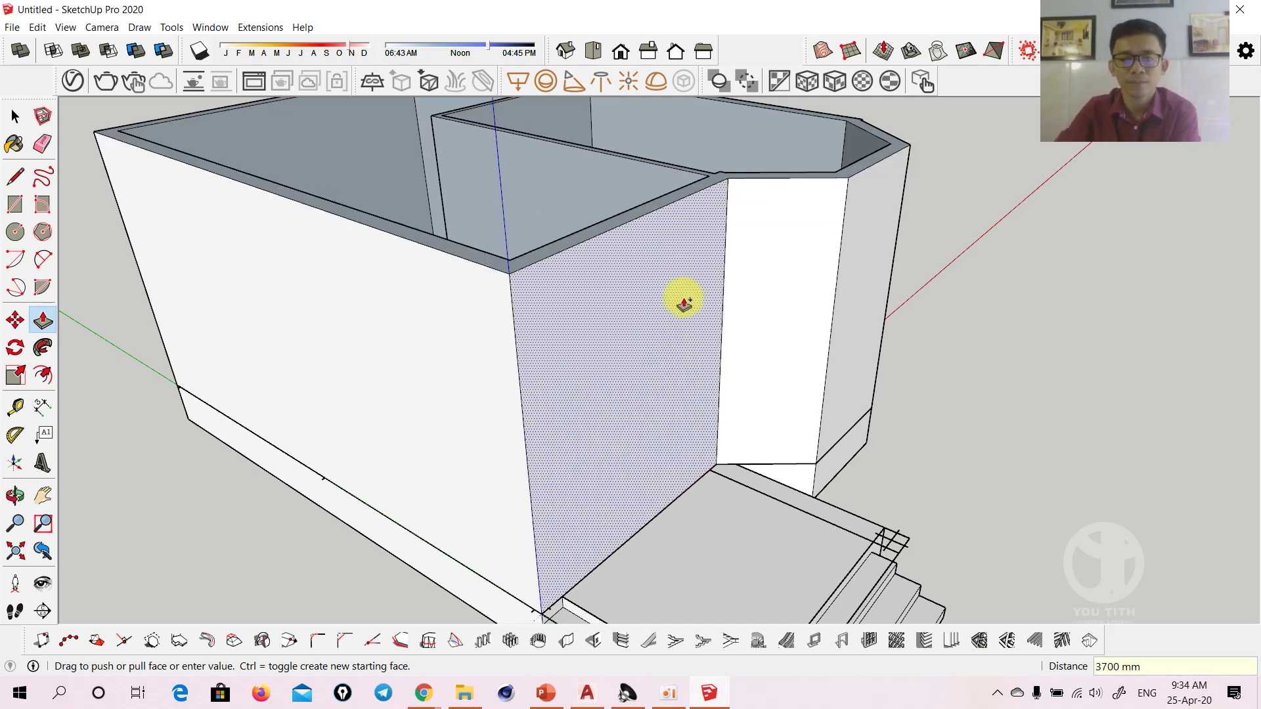
{"action": "scroll", "coordinate": [681, 302], "scroll_direction": "down", "scroll_amount": 3}
{"action": "mouse_move", "coordinate": [681, 302]}
{"action": "middle_mouse_down"}
{"action": "mouse_move", "coordinate": [617, 330]}
{"action": "mouse_move", "coordinate": [681, 273]}
{"action": "middle_mouse_up"}
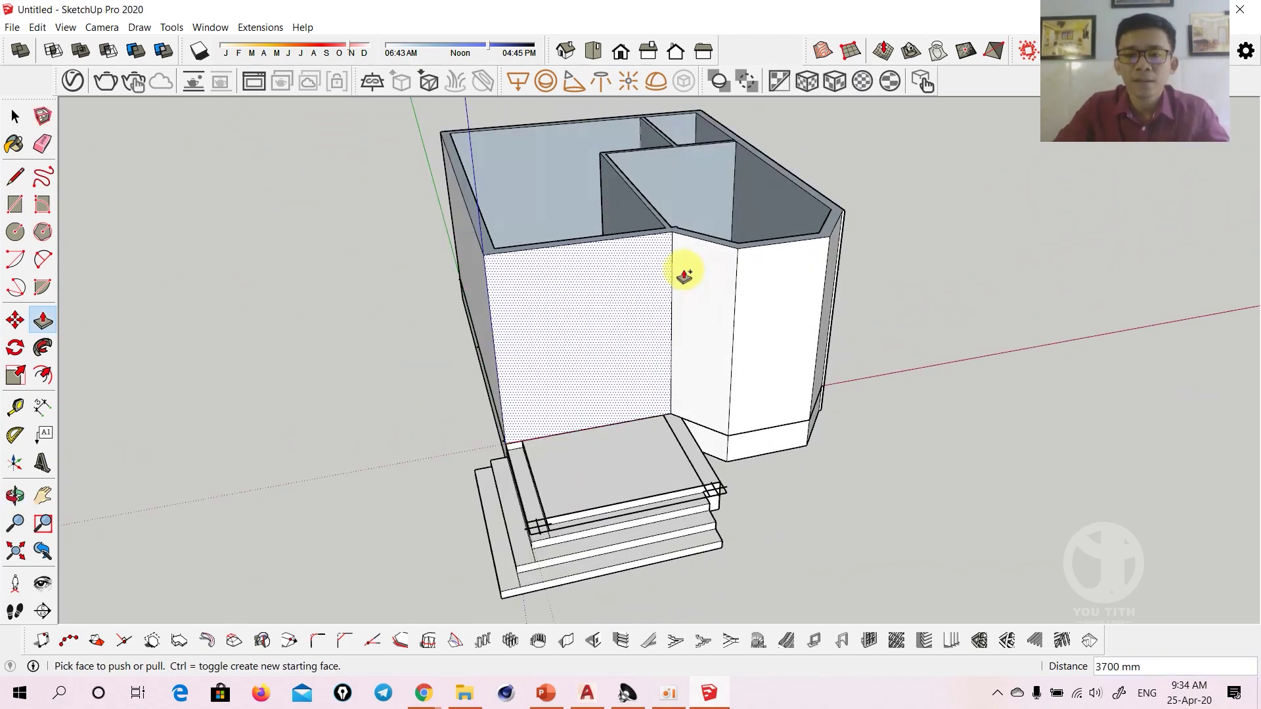
{"action": "key", "text": "space"}
{"action": "mouse_move", "coordinate": [168, 286]}
{"action": "middle_mouse_down"}
{"action": "mouse_move", "coordinate": [414, 304]}
{"action": "mouse_move", "coordinate": [794, 255]}
{"action": "mouse_move", "coordinate": [948, 186]}
{"action": "middle_mouse_up"}
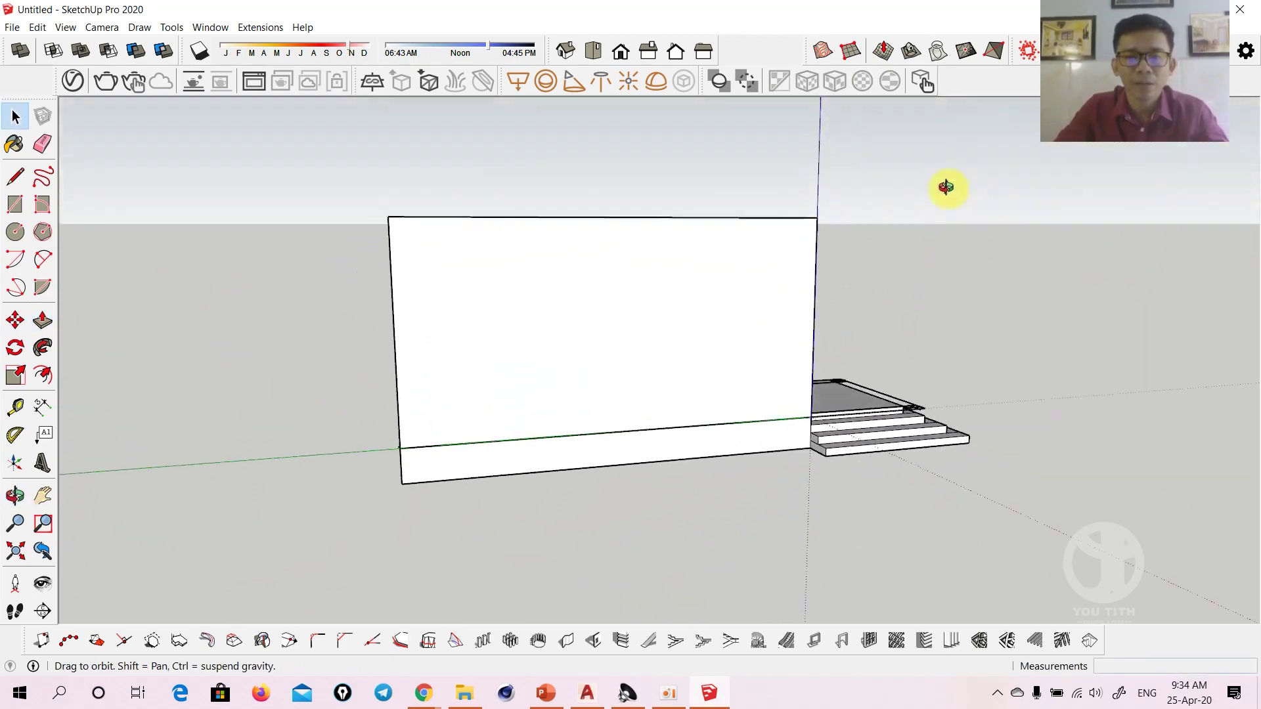
{"action": "middle_click_drag", "start_coordinate": [501, 284], "coordinate": [689, 343]}
{"action": "mouse_move", "coordinate": [483, 392]}
{"action": "middle_mouse_down"}
{"action": "mouse_move", "coordinate": [881, 408]}
{"action": "mouse_move", "coordinate": [818, 402]}
{"action": "middle_mouse_up"}
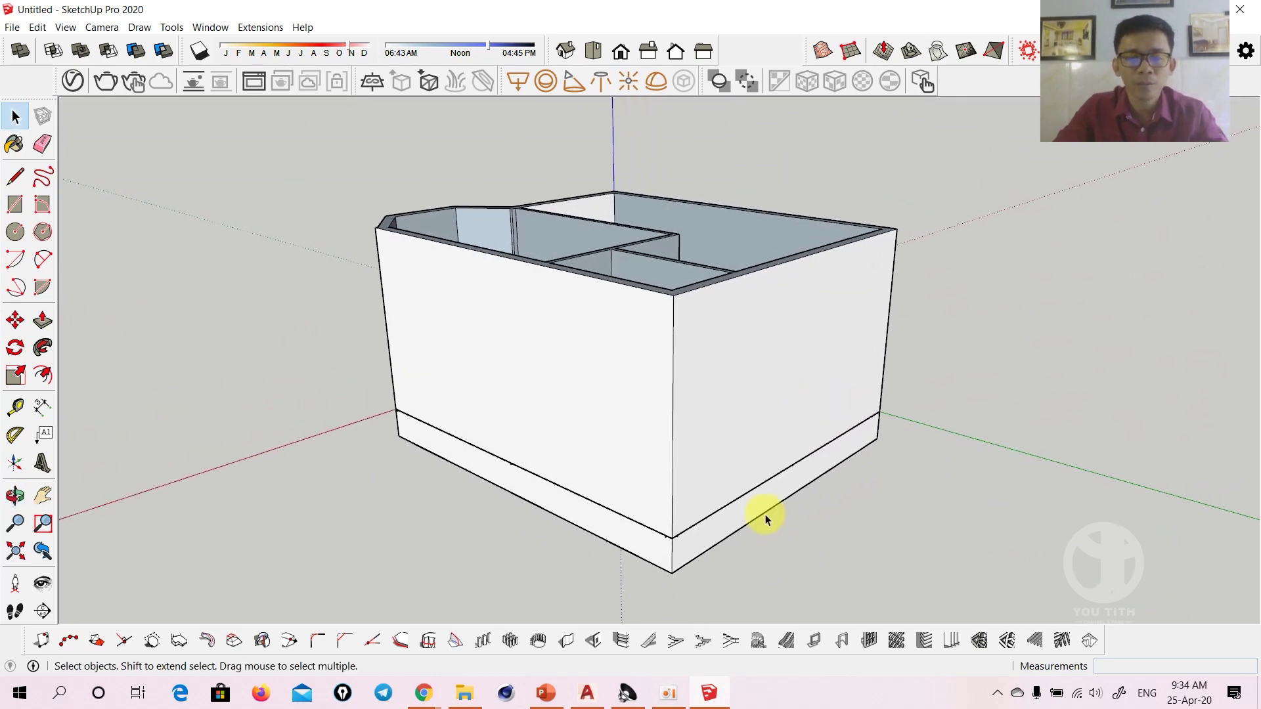
Review the Principal Toolbars slide in PowerPoint, then return to the SketchUp model
{"action": "left_click", "coordinate": [544, 690]}
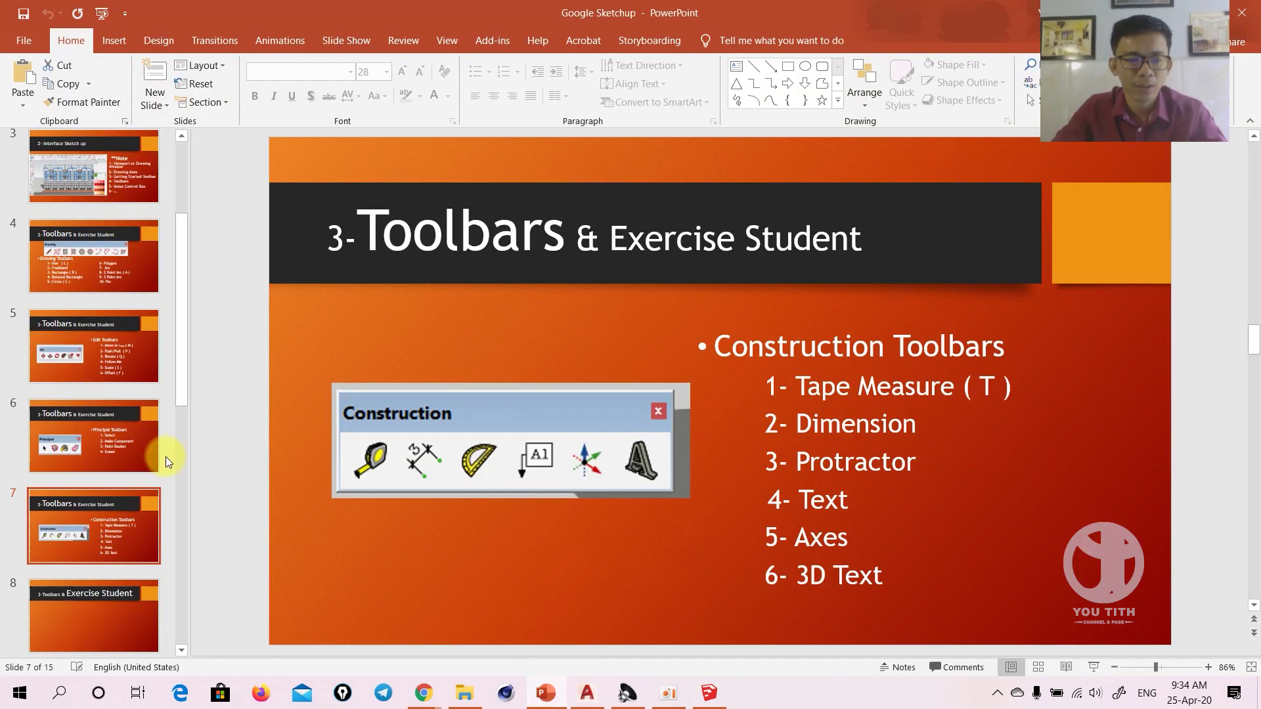
{"action": "left_click", "coordinate": [809, 465]}
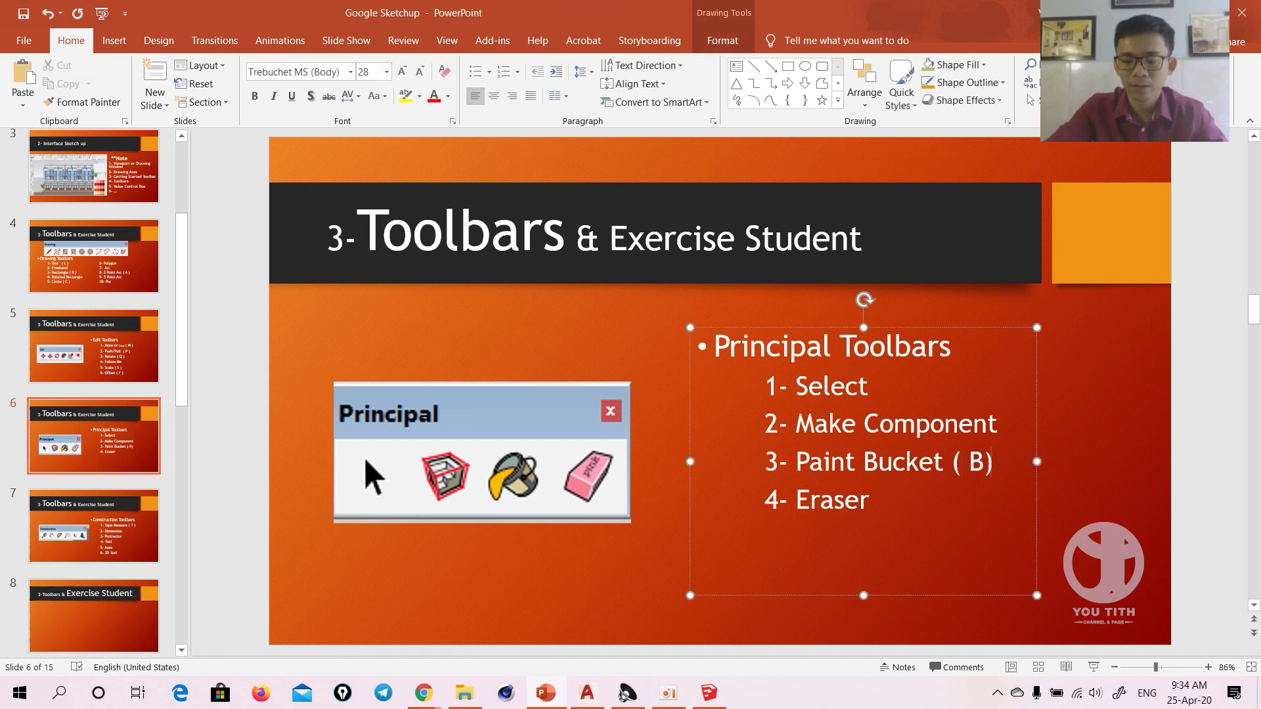
{"action": "left_click", "coordinate": [635, 348]}
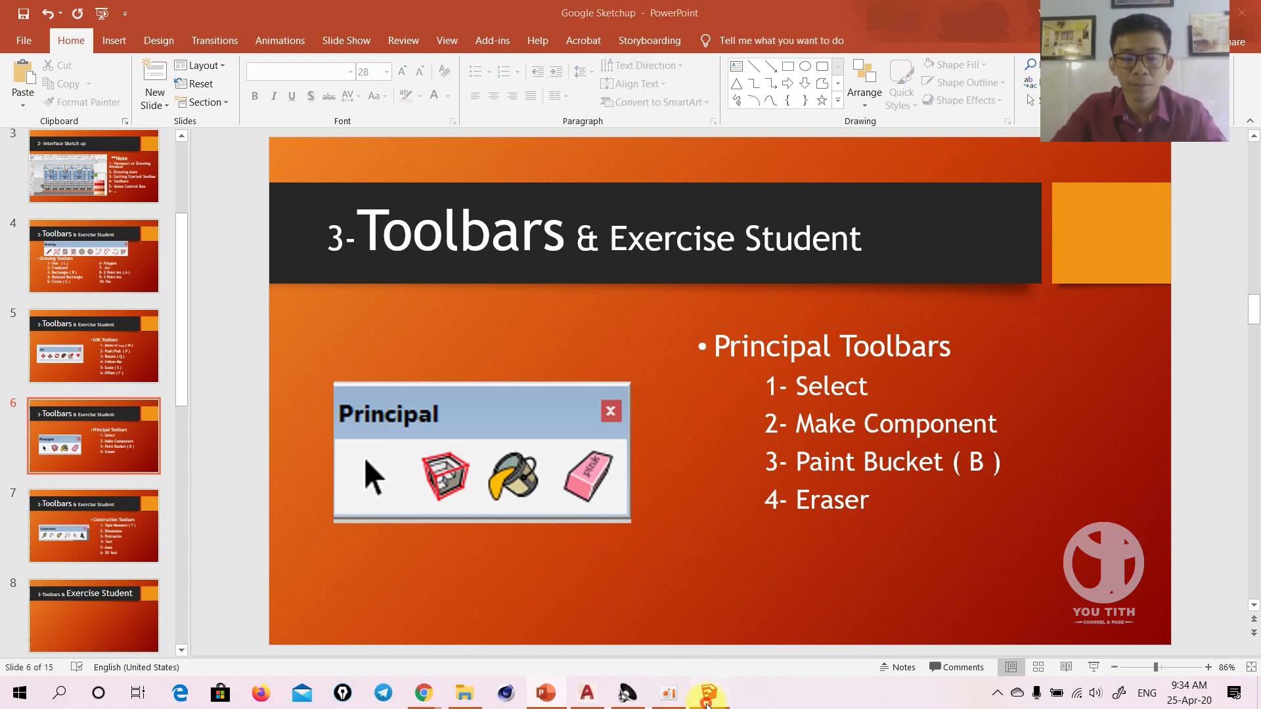
{"action": "left_click", "coordinate": [709, 692]}
Try painting the base band with the light pink Color A01
{"action": "key", "text": "b"}
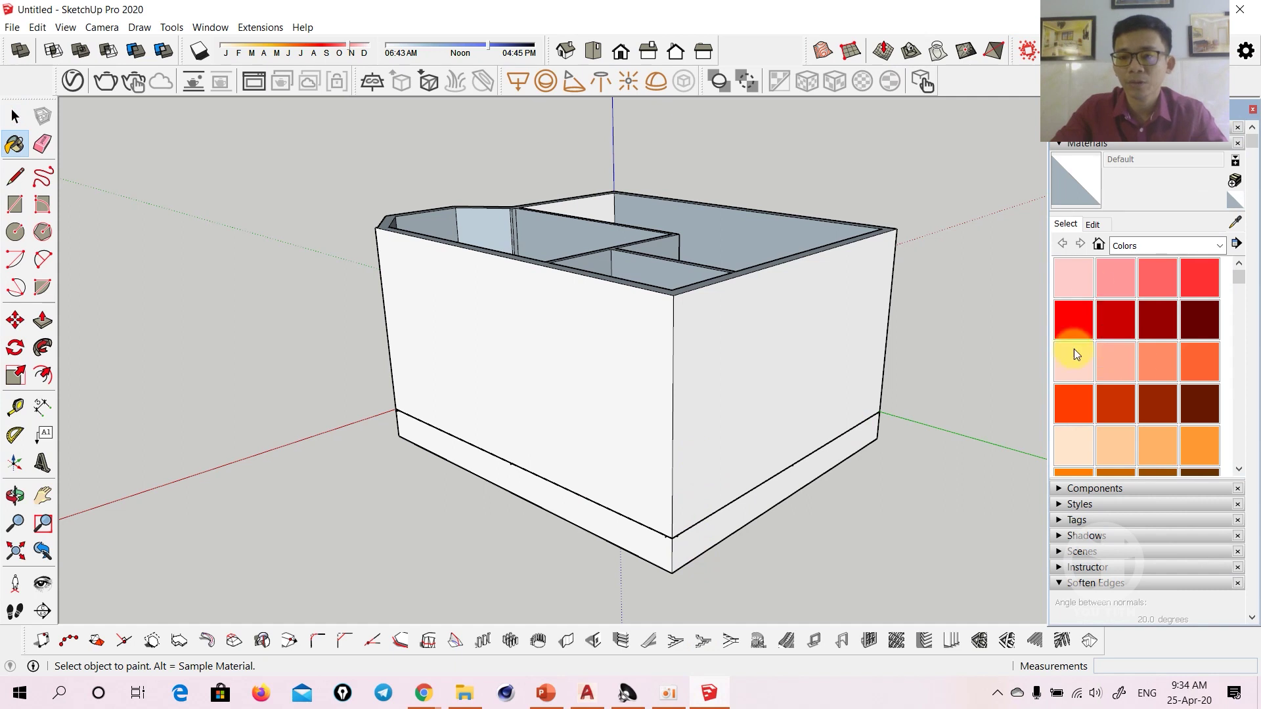
{"action": "left_click", "coordinate": [1070, 276]}
{"action": "left_click", "coordinate": [695, 540]}
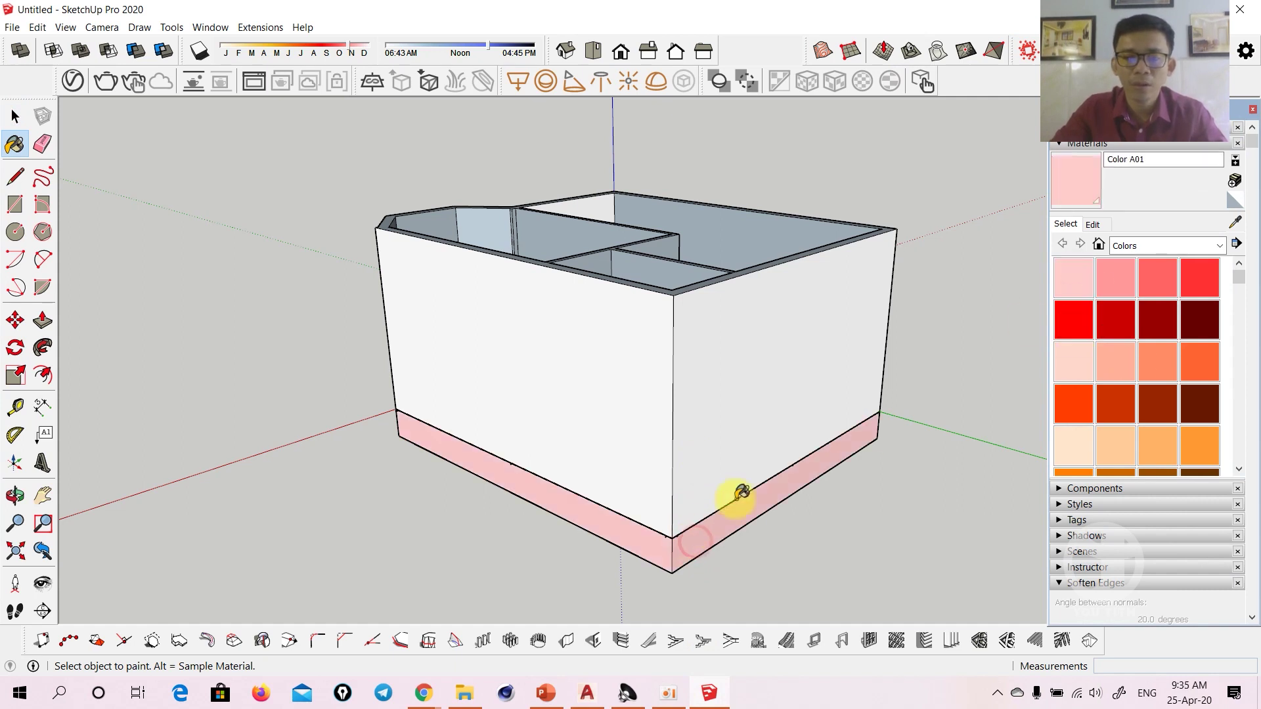
{"action": "key", "text": "space"}
{"action": "scroll", "coordinate": [1169, 361], "scroll_direction": "down", "scroll_amount": 3}
{"action": "scroll", "coordinate": [1188, 387], "scroll_direction": "down", "scroll_amount": 3}
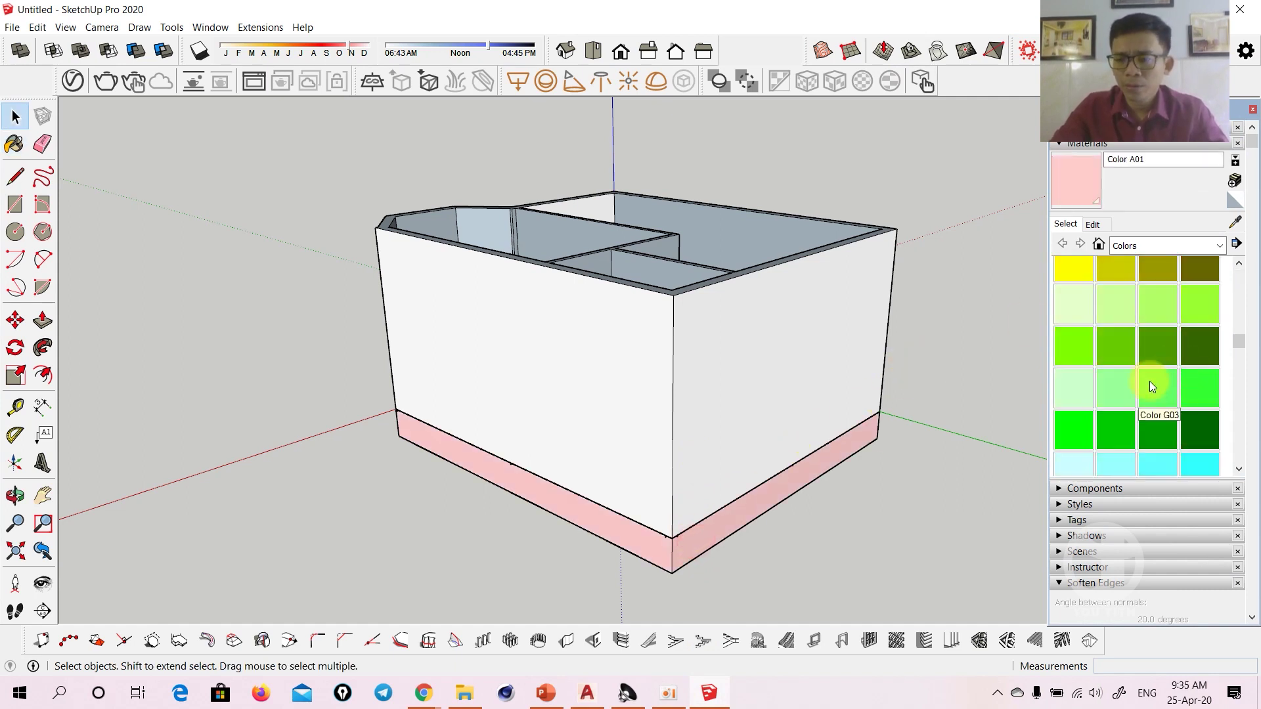
{"action": "scroll", "coordinate": [1156, 381], "scroll_direction": "down", "scroll_amount": 3}
{"action": "scroll", "coordinate": [1148, 394], "scroll_direction": "down", "scroll_amount": 3}
{"action": "scroll", "coordinate": [1148, 394], "scroll_direction": "down", "scroll_amount": 3}
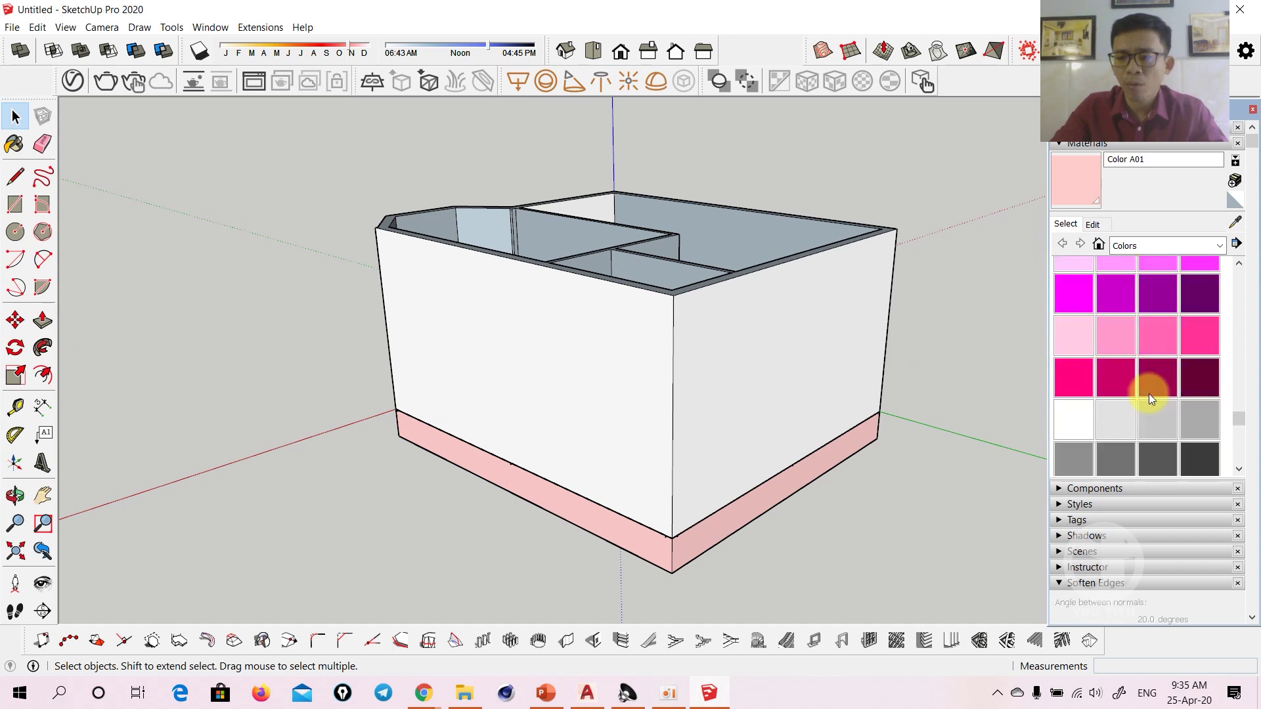
{"action": "scroll", "coordinate": [1149, 394], "scroll_direction": "down", "scroll_amount": 2}
{"action": "scroll", "coordinate": [1149, 394], "scroll_direction": "up", "scroll_amount": 4}
{"action": "scroll", "coordinate": [1149, 394], "scroll_direction": "up", "scroll_amount": 2}
Repaint the base with Blacktop Old 01 from the Asphalt and Concrete library
{"action": "left_click", "coordinate": [1218, 245]}
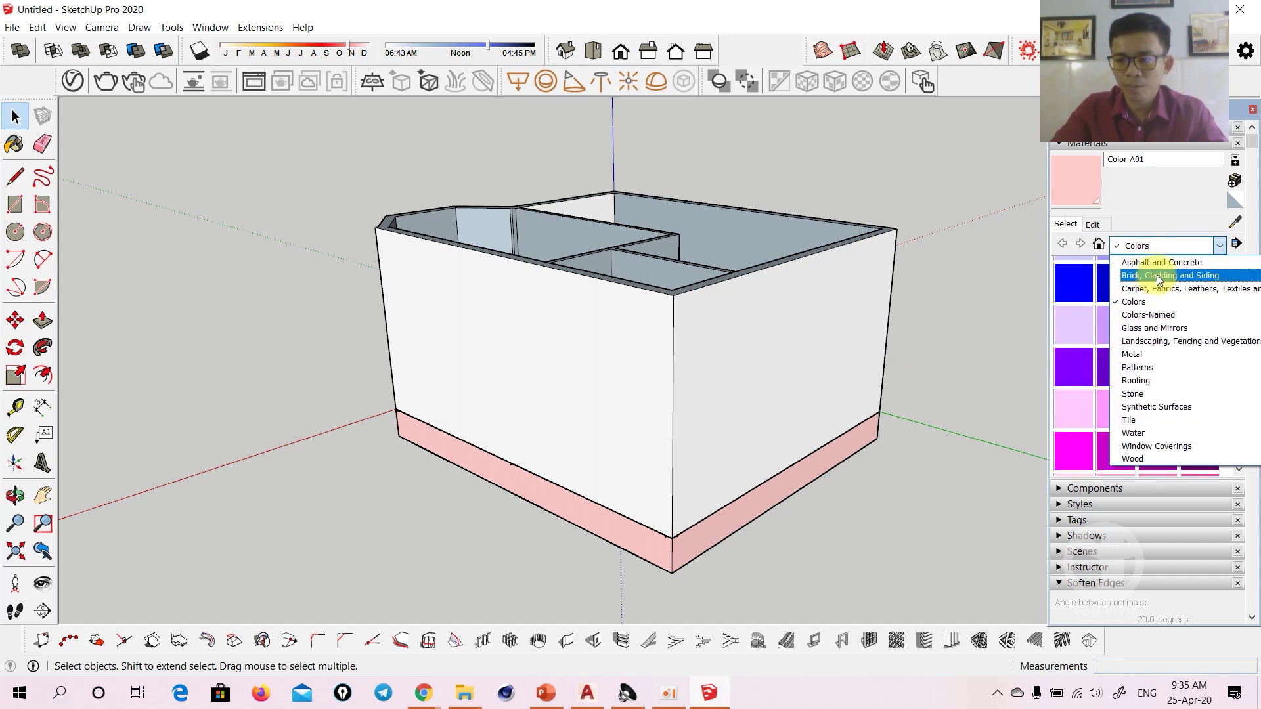
{"action": "left_click", "coordinate": [1159, 262]}
{"action": "left_click", "coordinate": [1156, 245]}
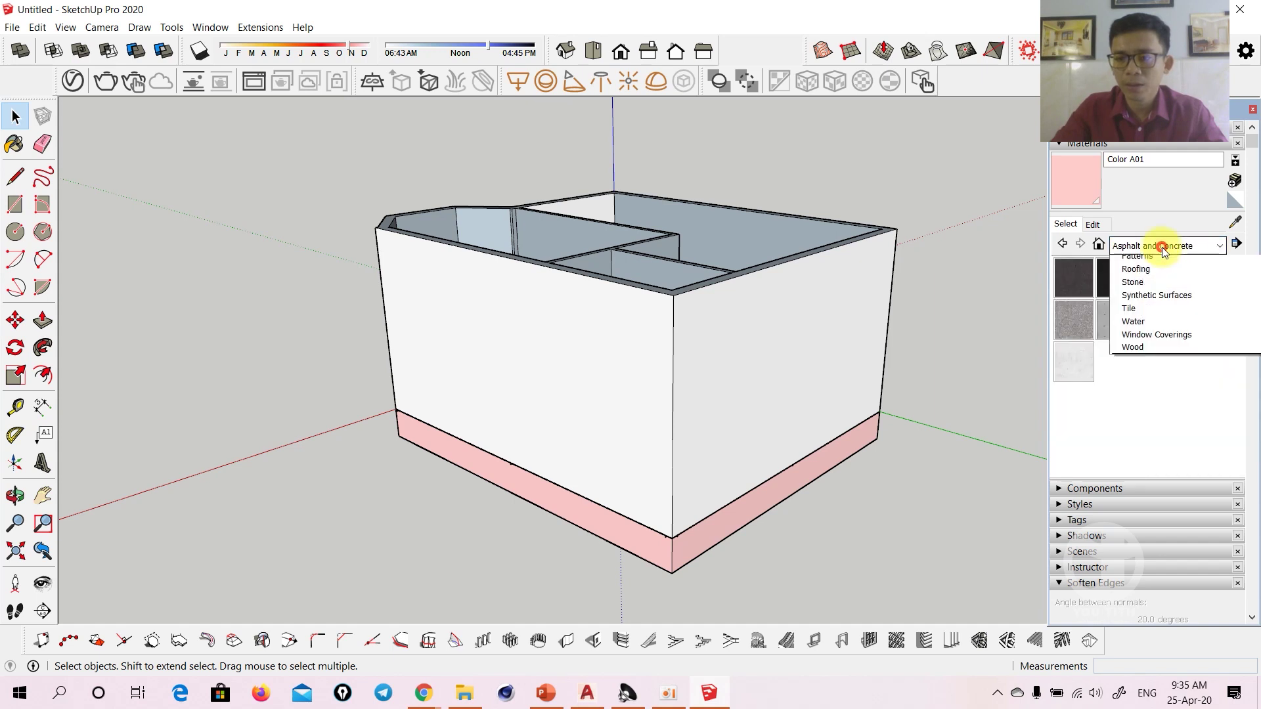
{"action": "left_click", "coordinate": [1085, 327]}
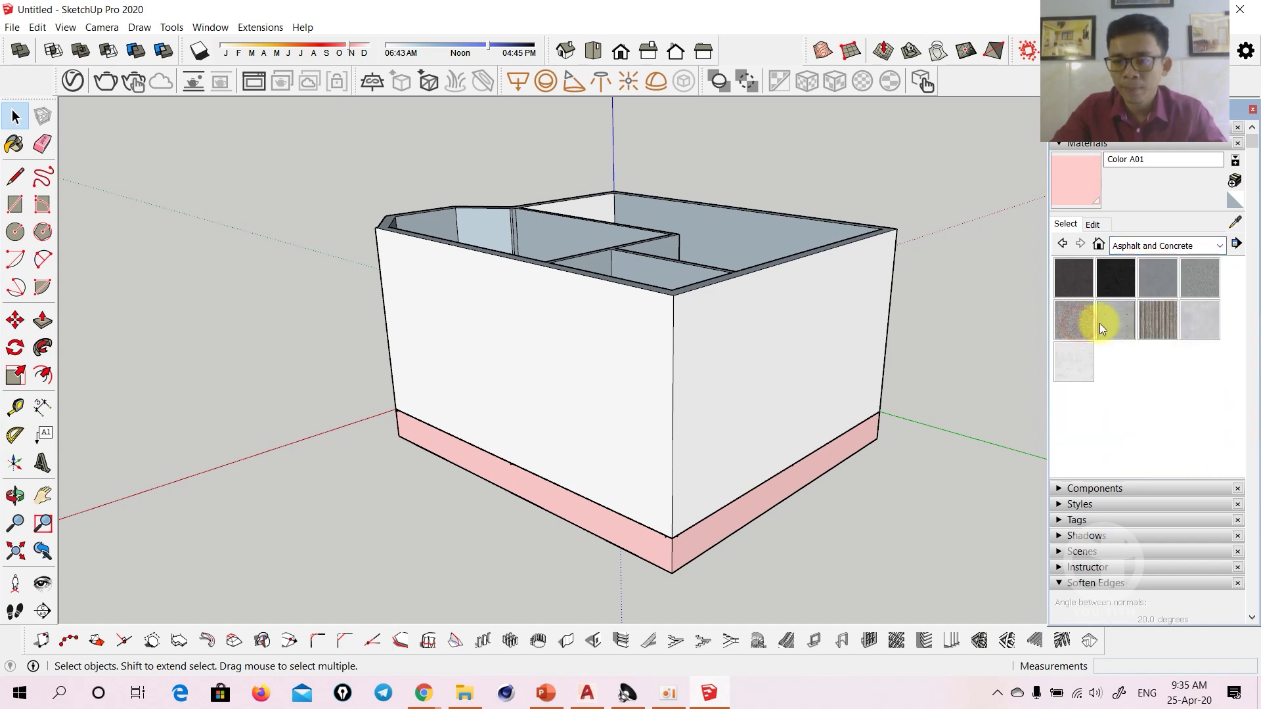
{"action": "left_click", "coordinate": [1110, 322]}
{"action": "left_click", "coordinate": [1152, 293]}
{"action": "left_click", "coordinate": [686, 555]}
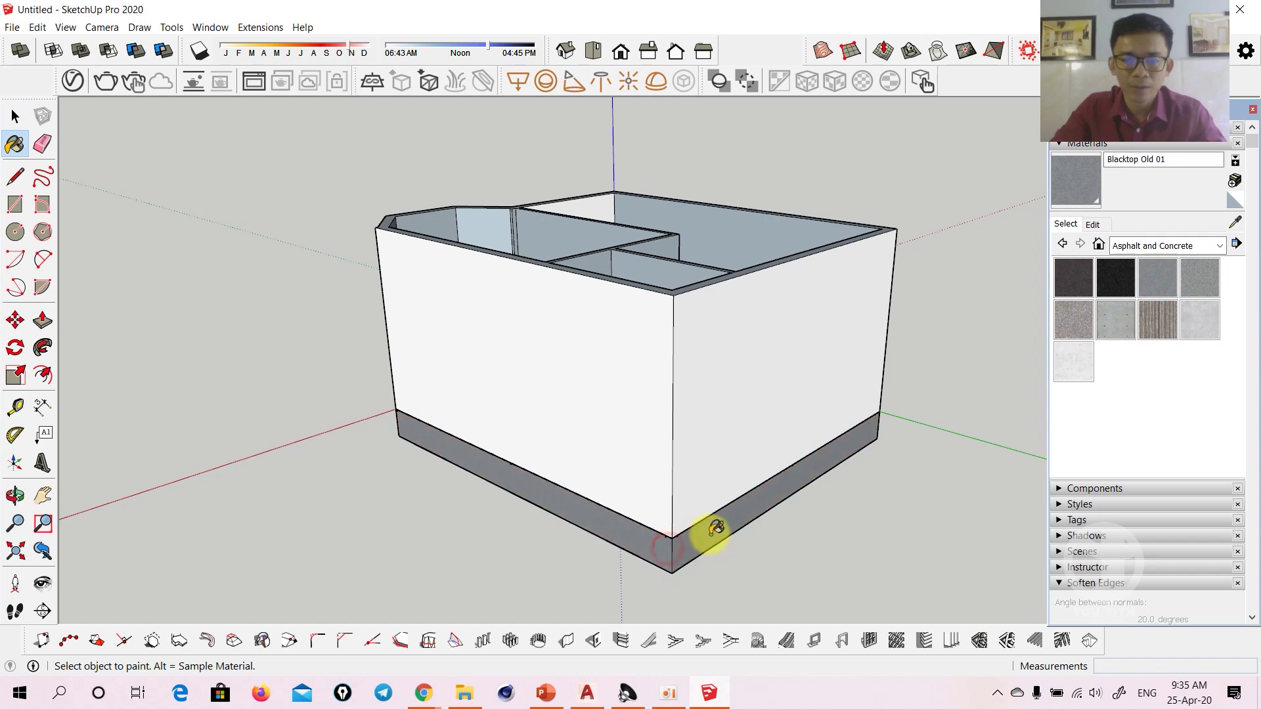
Paint the grey base slab with Polished Concrete Old
{"action": "scroll", "coordinate": [712, 534], "scroll_direction": "up", "scroll_amount": 5}
{"action": "scroll", "coordinate": [712, 484], "scroll_direction": "up", "scroll_amount": 3}
{"action": "middle_click_drag", "start_coordinate": [711, 484], "coordinate": [486, 374]}
{"action": "key", "text": "space"}
{"action": "scroll", "coordinate": [506, 394], "scroll_direction": "down", "scroll_amount": 3}
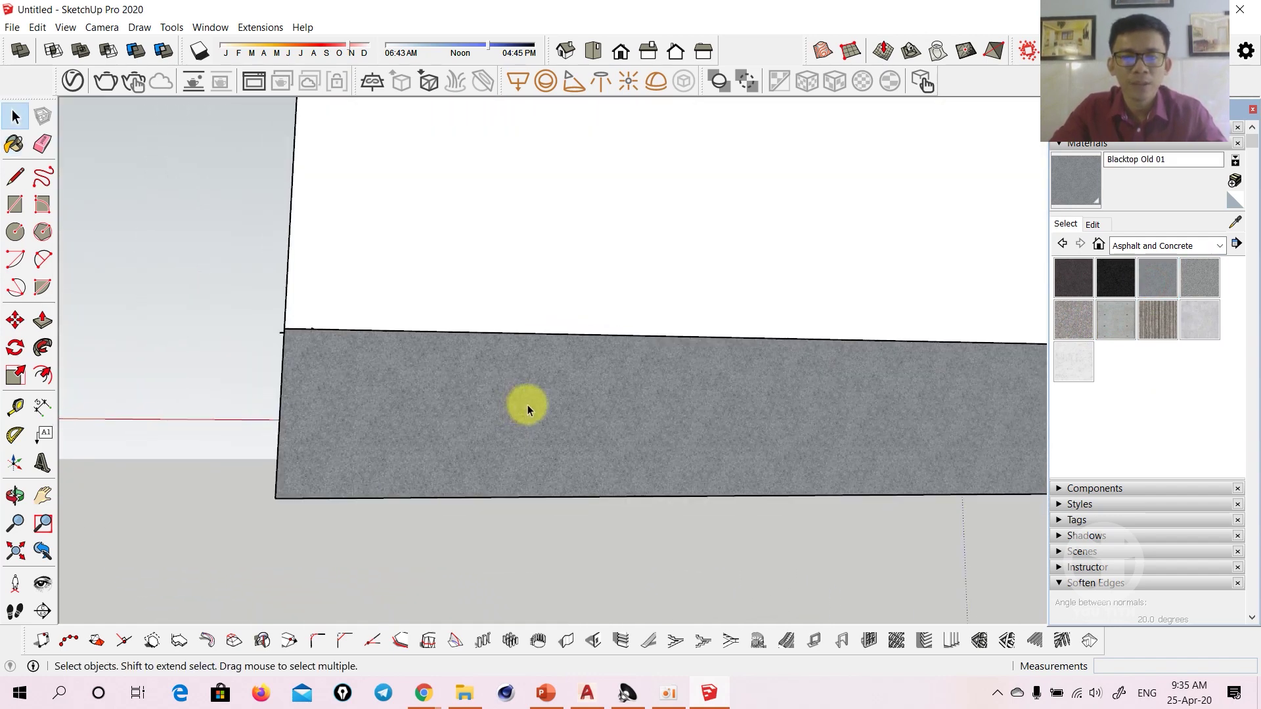
{"action": "scroll", "coordinate": [523, 405], "scroll_direction": "down", "scroll_amount": 2}
{"action": "left_click", "coordinate": [1071, 362]}
{"action": "left_click", "coordinate": [656, 450]}
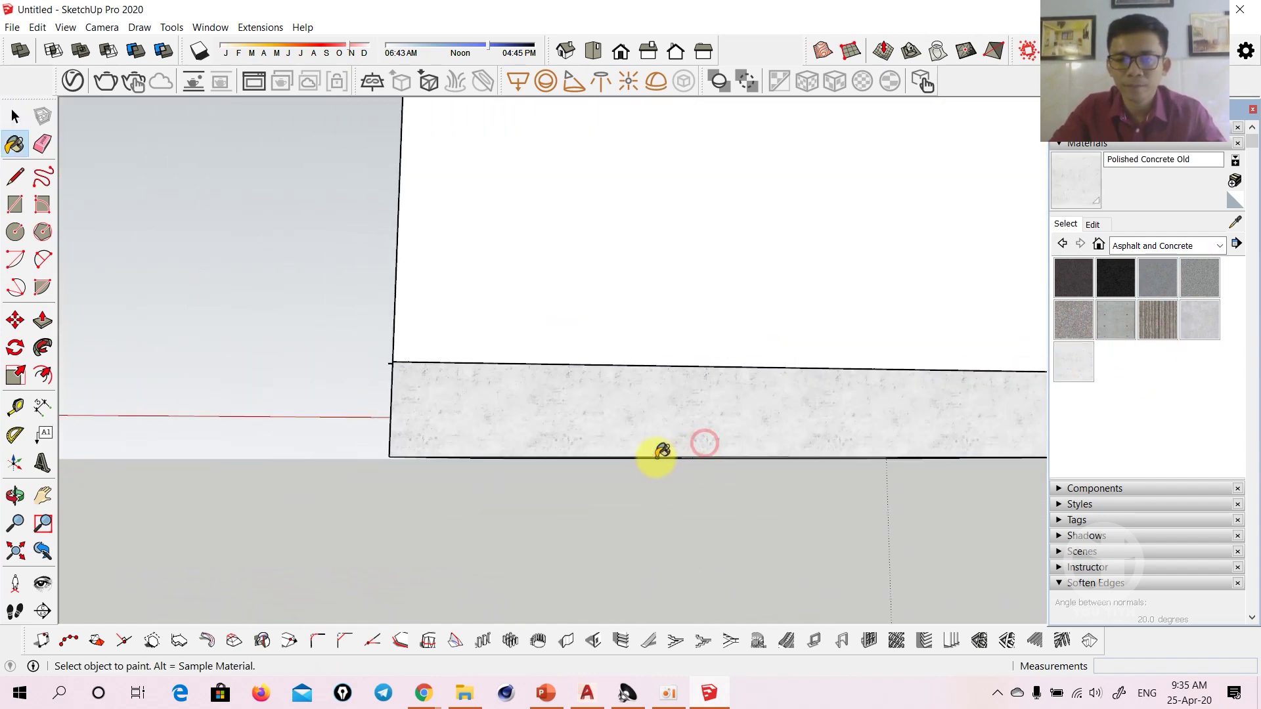
Orbit around the building and its underside to check the concrete base
{"action": "mouse_move", "coordinate": [656, 451]}
{"action": "middle_mouse_down"}
{"action": "mouse_move", "coordinate": [838, 498]}
{"action": "mouse_move", "coordinate": [945, 503]}
{"action": "mouse_move", "coordinate": [1104, 465]}
{"action": "mouse_move", "coordinate": [712, 428]}
{"action": "mouse_move", "coordinate": [774, 546]}
{"action": "middle_mouse_up"}
{"action": "key", "text": "space"}
{"action": "scroll", "coordinate": [945, 502], "scroll_direction": "down", "scroll_amount": 5}
{"action": "scroll", "coordinate": [735, 512], "scroll_direction": "up", "scroll_amount": 3}
{"action": "scroll", "coordinate": [692, 365], "scroll_direction": "up", "scroll_amount": 3}
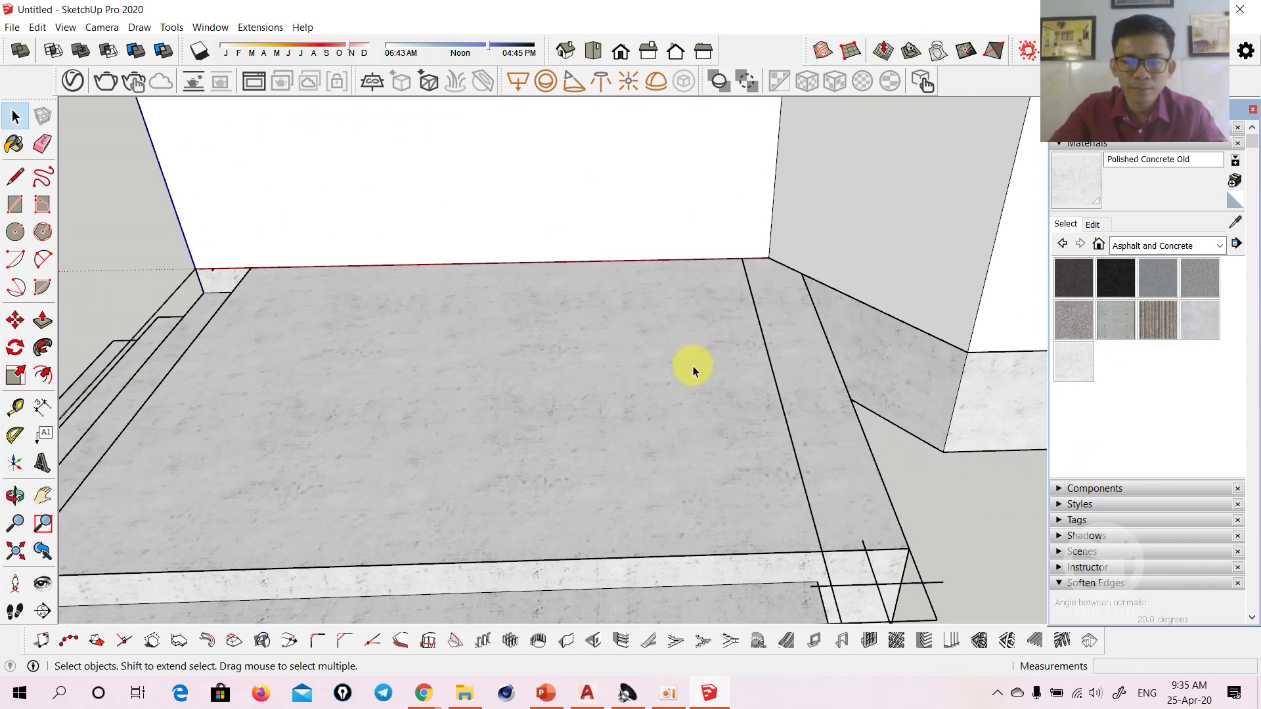
{"action": "scroll", "coordinate": [692, 367], "scroll_direction": "down", "scroll_amount": 3}
{"action": "scroll", "coordinate": [691, 373], "scroll_direction": "down", "scroll_amount": 3}
{"action": "mouse_move", "coordinate": [631, 436]}
{"action": "middle_mouse_down"}
{"action": "mouse_move", "coordinate": [917, 333]}
{"action": "mouse_move", "coordinate": [720, 366]}
{"action": "mouse_move", "coordinate": [964, 400]}
{"action": "mouse_move", "coordinate": [635, 355]}
{"action": "mouse_move", "coordinate": [650, 382]}
{"action": "mouse_move", "coordinate": [532, 418]}
{"action": "mouse_move", "coordinate": [472, 416]}
{"action": "mouse_move", "coordinate": [762, 420]}
{"action": "mouse_move", "coordinate": [422, 417]}
{"action": "mouse_move", "coordinate": [811, 352]}
{"action": "mouse_move", "coordinate": [827, 301]}
{"action": "mouse_move", "coordinate": [555, 269]}
{"action": "mouse_move", "coordinate": [659, 416]}
{"action": "mouse_move", "coordinate": [560, 210]}
{"action": "mouse_move", "coordinate": [623, 321]}
{"action": "middle_mouse_up"}
{"action": "mouse_move", "coordinate": [696, 391]}
{"action": "middle_mouse_down"}
{"action": "mouse_move", "coordinate": [661, 164]}
{"action": "mouse_move", "coordinate": [521, 234]}
{"action": "mouse_move", "coordinate": [641, 408]}
{"action": "mouse_move", "coordinate": [404, 469]}
{"action": "middle_mouse_up"}
{"action": "scroll", "coordinate": [404, 468], "scroll_direction": "up", "scroll_amount": 3}
{"action": "double_click", "coordinate": [485, 400]}
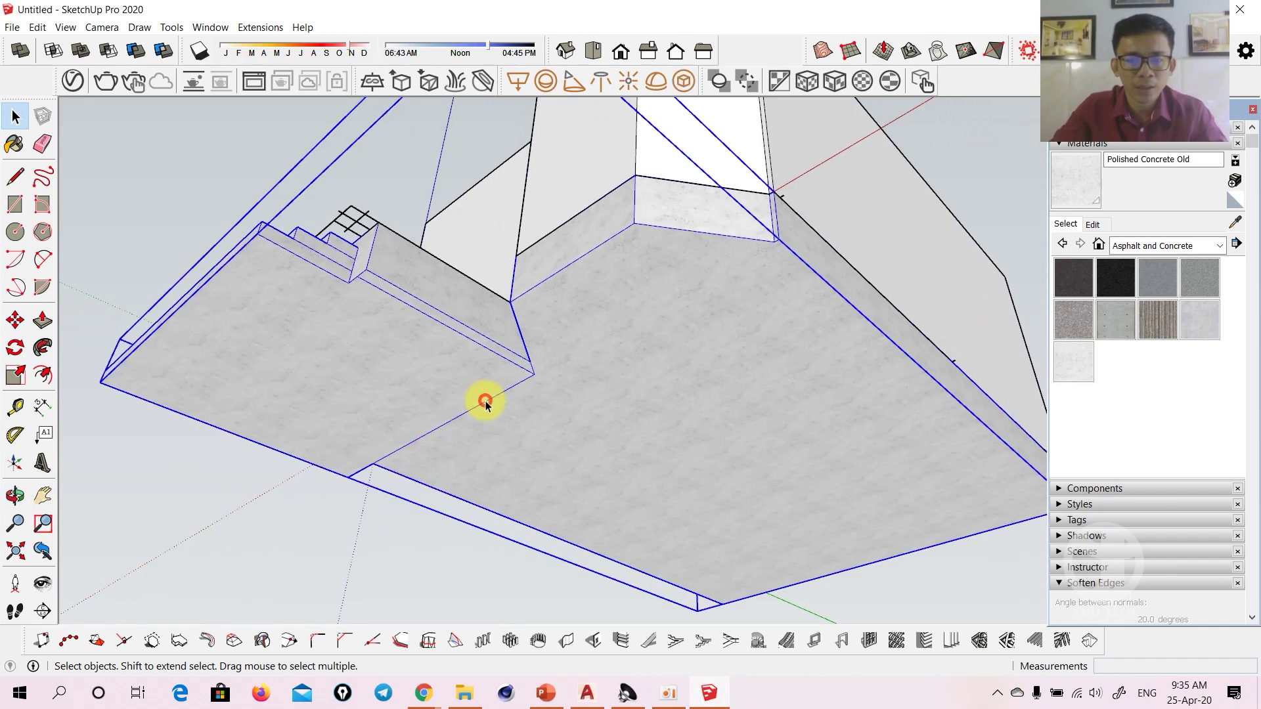
{"action": "key", "text": "e"}
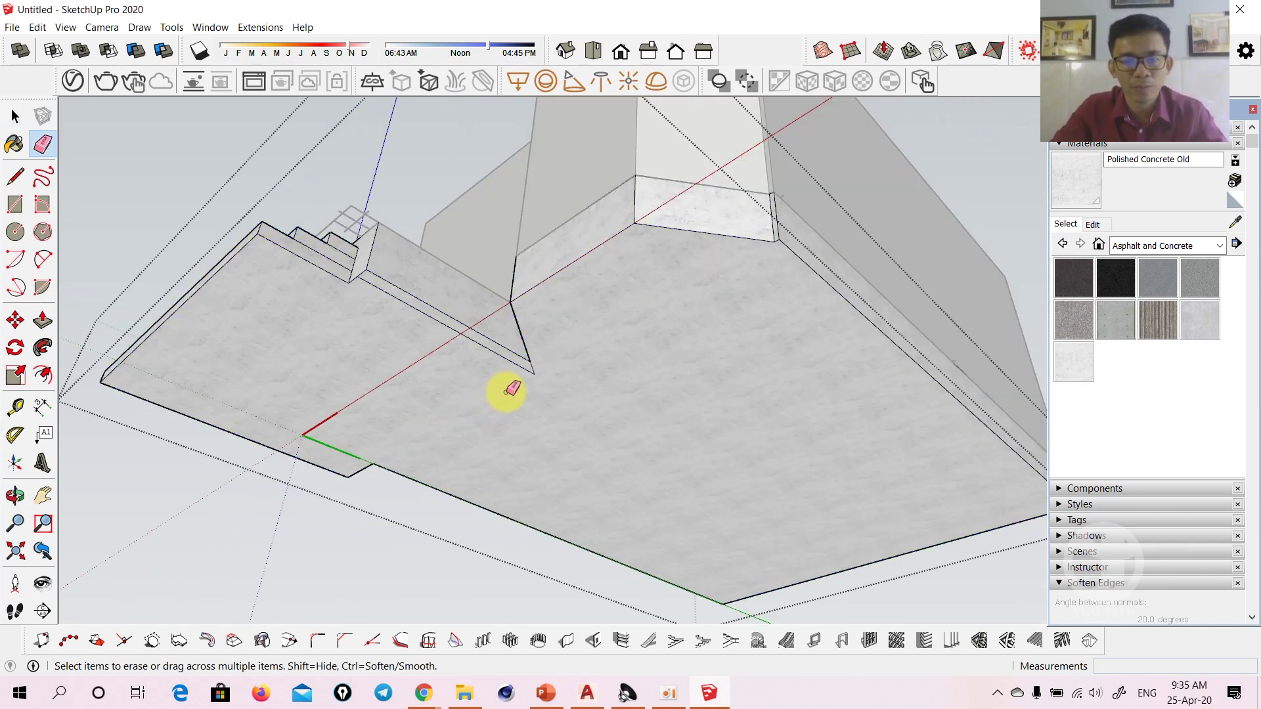
{"action": "key", "text": "space"}
{"action": "scroll", "coordinate": [306, 474], "scroll_direction": "down", "scroll_amount": 2}
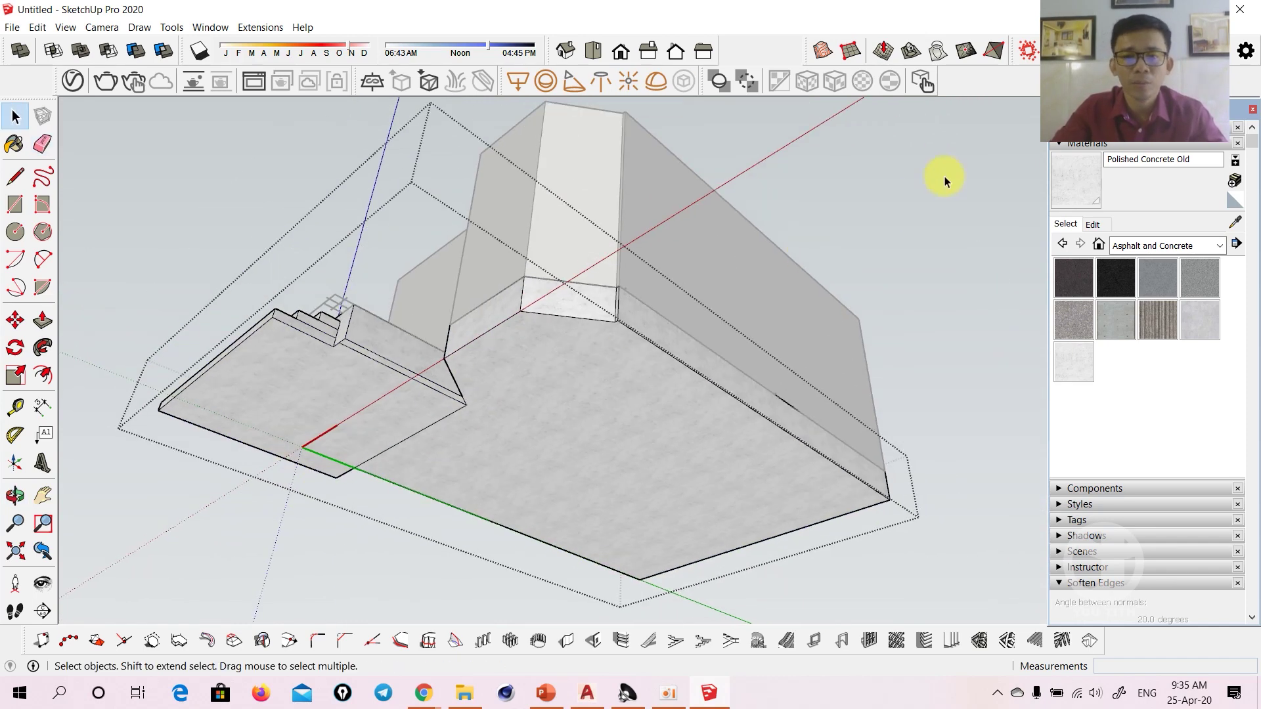
{"action": "mouse_move", "coordinate": [541, 248]}
{"action": "middle_mouse_down"}
{"action": "mouse_move", "coordinate": [581, 471]}
{"action": "mouse_move", "coordinate": [656, 570]}
{"action": "mouse_move", "coordinate": [689, 501]}
{"action": "mouse_move", "coordinate": [751, 515]}
{"action": "mouse_move", "coordinate": [884, 482]}
{"action": "mouse_move", "coordinate": [701, 451]}
{"action": "mouse_move", "coordinate": [653, 361]}
{"action": "mouse_move", "coordinate": [720, 333]}
{"action": "mouse_move", "coordinate": [629, 389]}
{"action": "mouse_move", "coordinate": [450, 413]}
{"action": "mouse_move", "coordinate": [900, 385]}
{"action": "mouse_move", "coordinate": [838, 313]}
{"action": "mouse_move", "coordinate": [443, 341]}
{"action": "mouse_move", "coordinate": [554, 357]}
{"action": "mouse_move", "coordinate": [600, 414]}
{"action": "mouse_move", "coordinate": [459, 453]}
{"action": "mouse_move", "coordinate": [553, 386]}
{"action": "mouse_move", "coordinate": [867, 402]}
{"action": "mouse_move", "coordinate": [506, 436]}
{"action": "mouse_move", "coordinate": [670, 563]}
{"action": "mouse_move", "coordinate": [620, 467]}
{"action": "mouse_move", "coordinate": [565, 554]}
{"action": "mouse_move", "coordinate": [467, 554]}
{"action": "mouse_move", "coordinate": [225, 451]}
{"action": "mouse_move", "coordinate": [636, 391]}
{"action": "mouse_move", "coordinate": [484, 459]}
{"action": "mouse_move", "coordinate": [923, 408]}
{"action": "mouse_move", "coordinate": [619, 402]}
{"action": "mouse_move", "coordinate": [841, 349]}
{"action": "mouse_move", "coordinate": [650, 414]}
{"action": "mouse_move", "coordinate": [633, 289]}
{"action": "mouse_move", "coordinate": [644, 348]}
{"action": "mouse_move", "coordinate": [461, 315]}
{"action": "mouse_move", "coordinate": [510, 358]}
{"action": "mouse_move", "coordinate": [472, 456]}
{"action": "mouse_move", "coordinate": [788, 428]}
{"action": "mouse_move", "coordinate": [766, 515]}
{"action": "mouse_move", "coordinate": [630, 396]}
{"action": "mouse_move", "coordinate": [521, 411]}
{"action": "mouse_move", "coordinate": [505, 443]}
{"action": "mouse_move", "coordinate": [419, 432]}
{"action": "middle_mouse_up"}
{"action": "scroll", "coordinate": [602, 471], "scroll_direction": "up", "scroll_amount": 3}
{"action": "scroll", "coordinate": [689, 501], "scroll_direction": "up", "scroll_amount": 2}
{"action": "scroll", "coordinate": [720, 332], "scroll_direction": "down", "scroll_amount": 3}
{"action": "scroll", "coordinate": [561, 386], "scroll_direction": "down", "scroll_amount": 3}
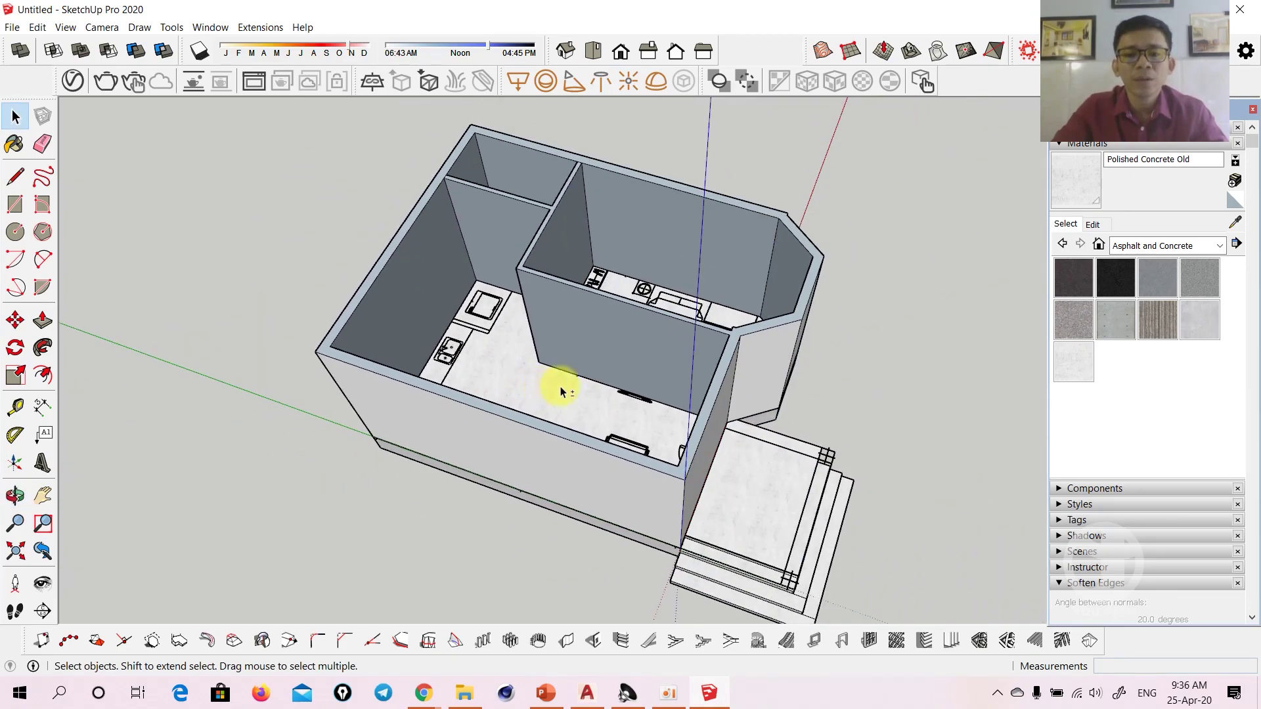
{"action": "middle_click_drag", "start_coordinate": [745, 403], "coordinate": [653, 374]}
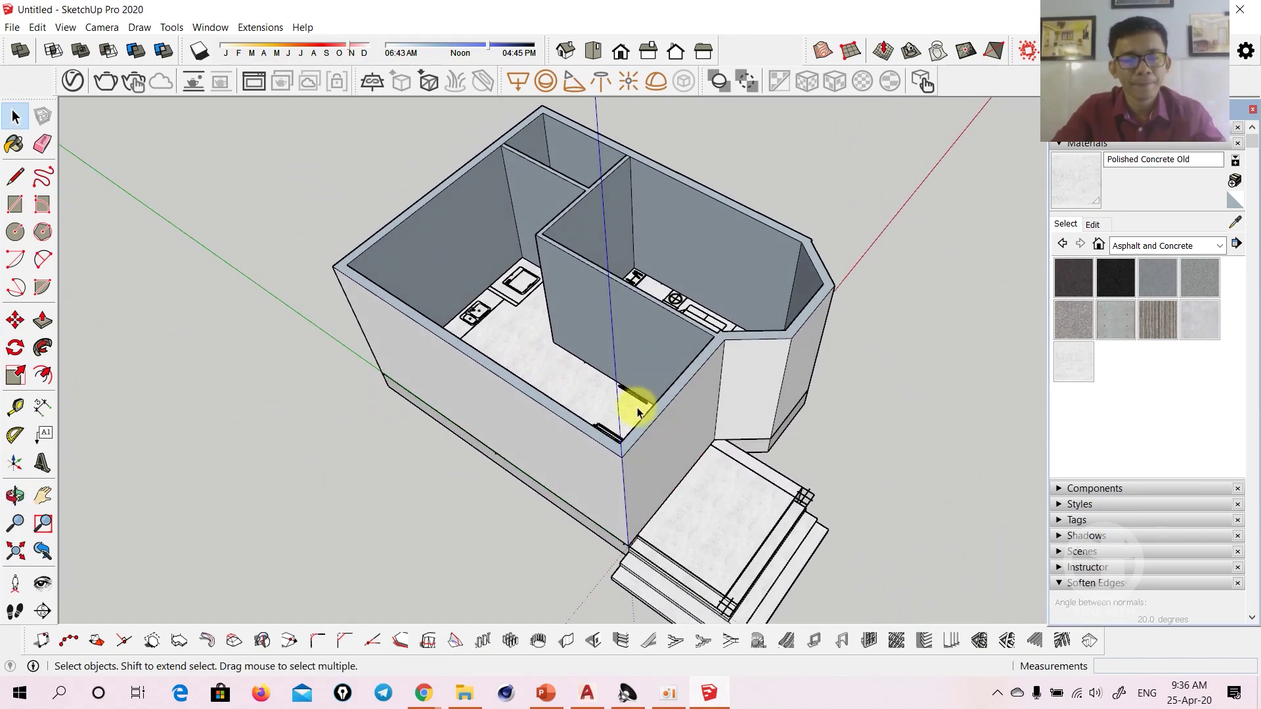
{"action": "scroll", "coordinate": [633, 409], "scroll_direction": "up", "scroll_amount": 3}
{"action": "mouse_move", "coordinate": [637, 422]}
{"action": "middle_mouse_down"}
{"action": "mouse_move", "coordinate": [604, 428]}
{"action": "mouse_move", "coordinate": [659, 391]}
{"action": "middle_mouse_up"}
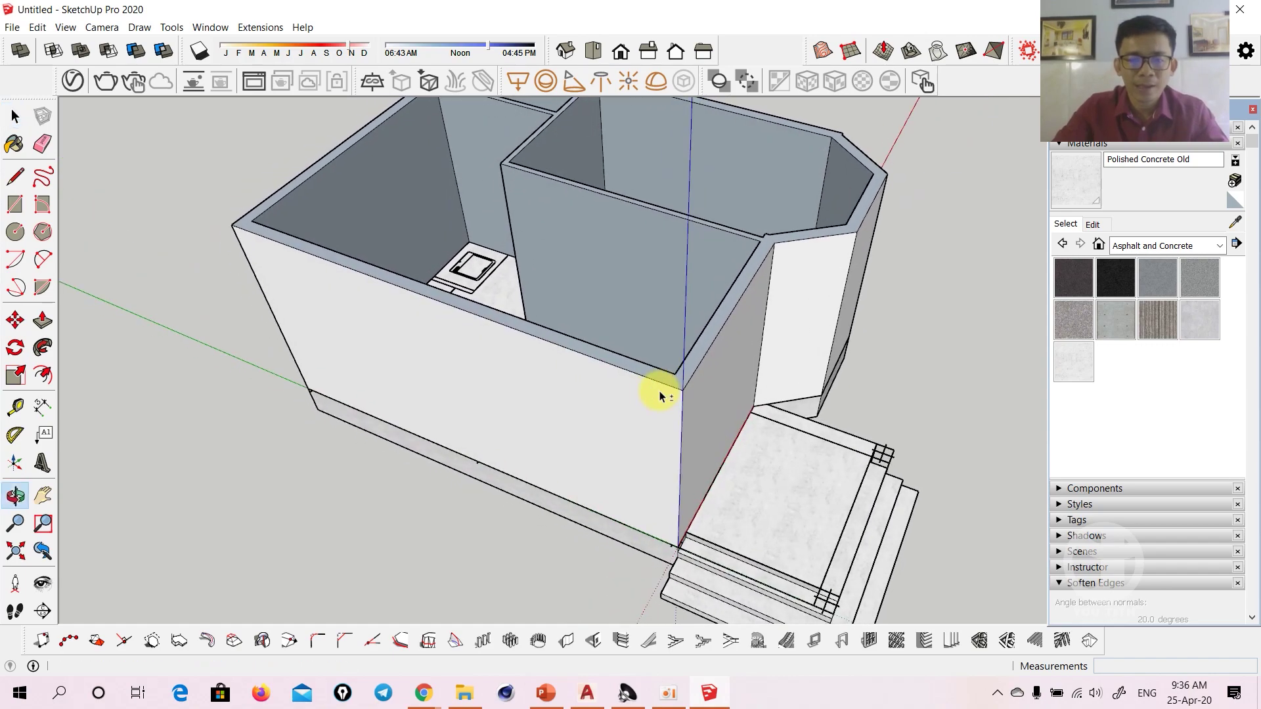
{"action": "mouse_move", "coordinate": [559, 428]}
{"action": "middle_mouse_down"}
{"action": "mouse_move", "coordinate": [914, 344]}
{"action": "mouse_move", "coordinate": [465, 394]}
{"action": "mouse_move", "coordinate": [624, 394]}
{"action": "mouse_move", "coordinate": [512, 420]}
{"action": "mouse_move", "coordinate": [534, 394]}
{"action": "mouse_move", "coordinate": [555, 398]}
{"action": "mouse_move", "coordinate": [489, 419]}
{"action": "middle_mouse_up"}
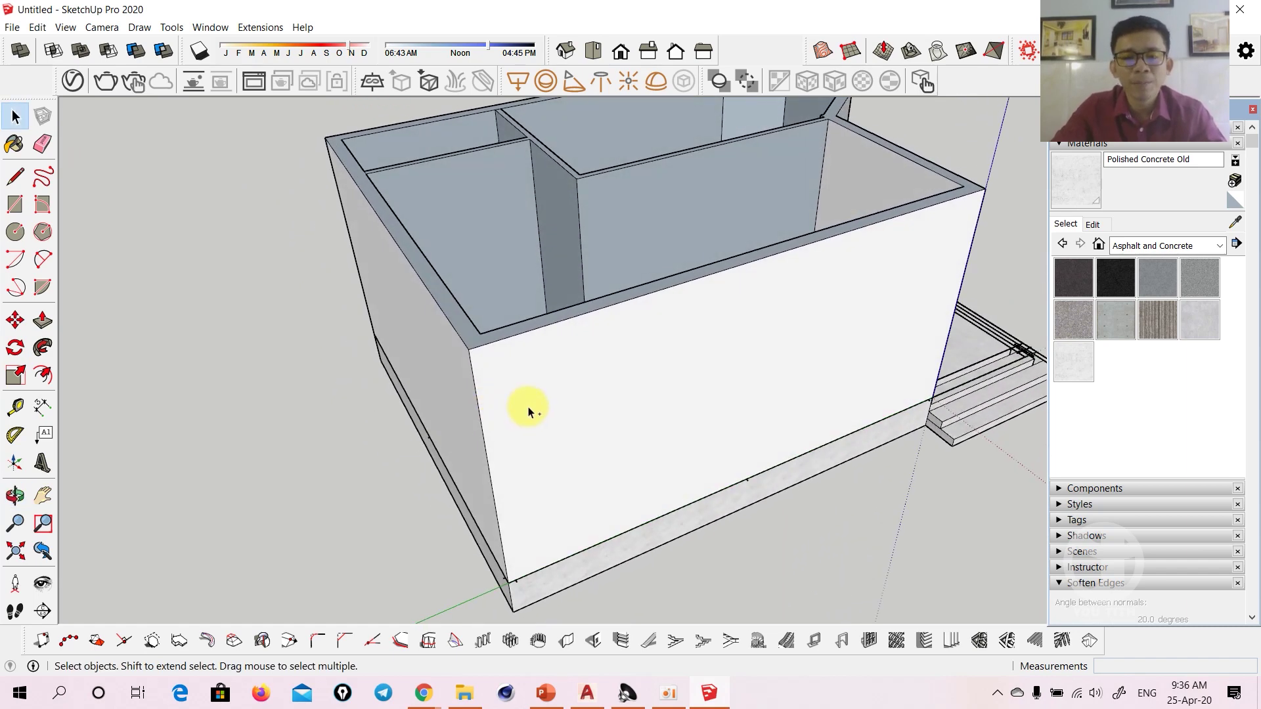
{"action": "mouse_move", "coordinate": [530, 360]}
{"action": "middle_mouse_down"}
{"action": "mouse_move", "coordinate": [681, 374]}
{"action": "mouse_move", "coordinate": [498, 392]}
{"action": "mouse_move", "coordinate": [625, 402]}
{"action": "mouse_move", "coordinate": [614, 420]}
{"action": "middle_mouse_up"}
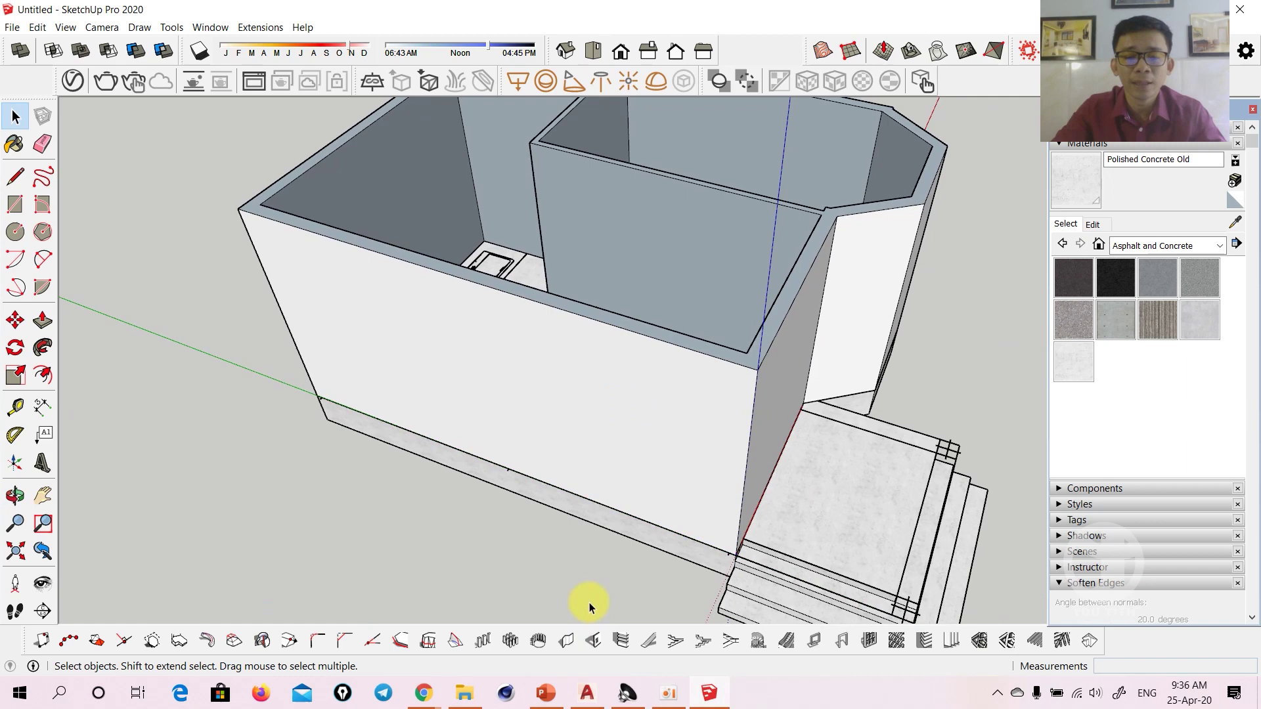
{"action": "left_click", "coordinate": [587, 701]}
{"action": "scroll", "coordinate": [446, 422], "scroll_direction": "up", "scroll_amount": 5}
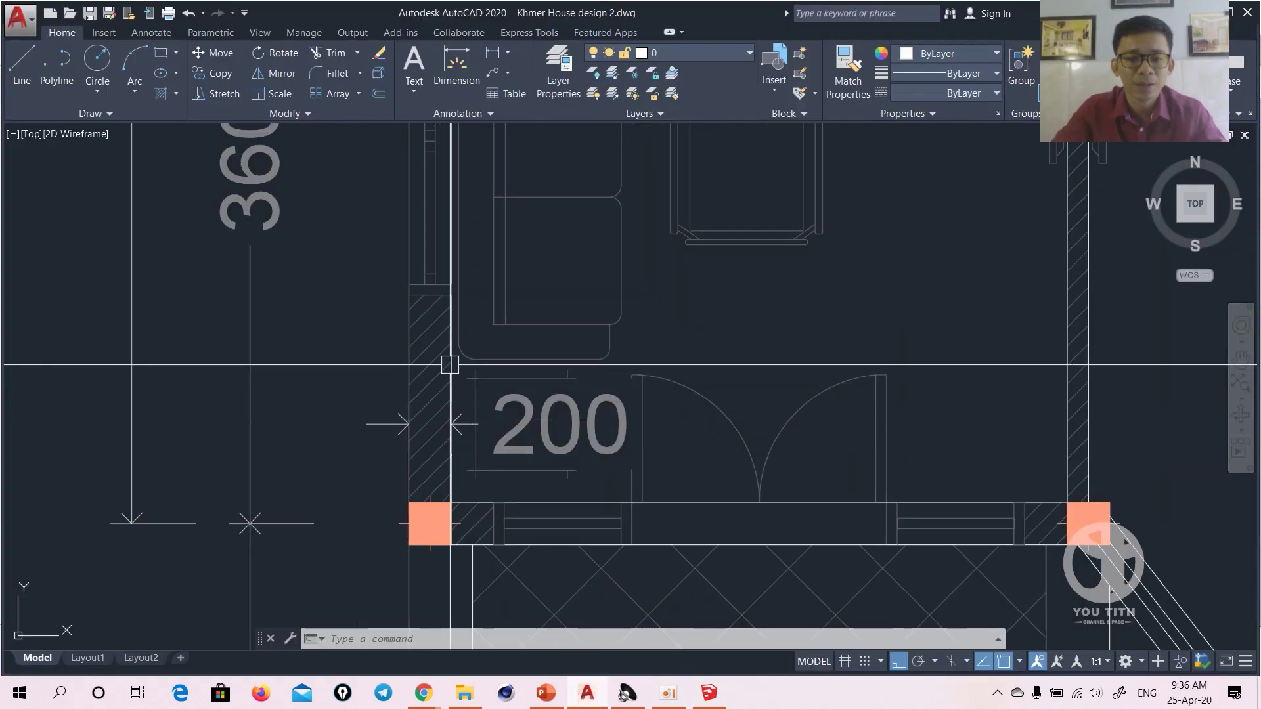
{"action": "scroll", "coordinate": [473, 399], "scroll_direction": "down", "scroll_amount": 4}
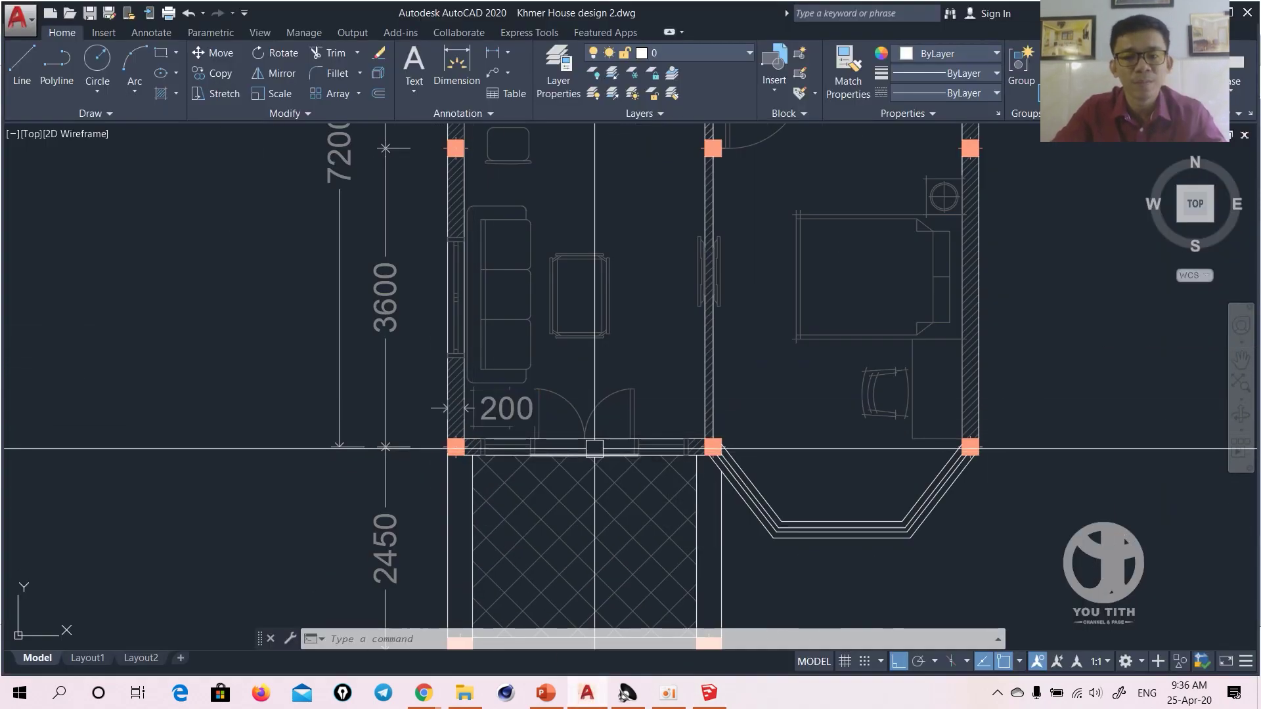
Back in SketchUp, toggle X-ray face style so the floor plan shows through the walls
{"action": "left_click", "coordinate": [709, 696]}
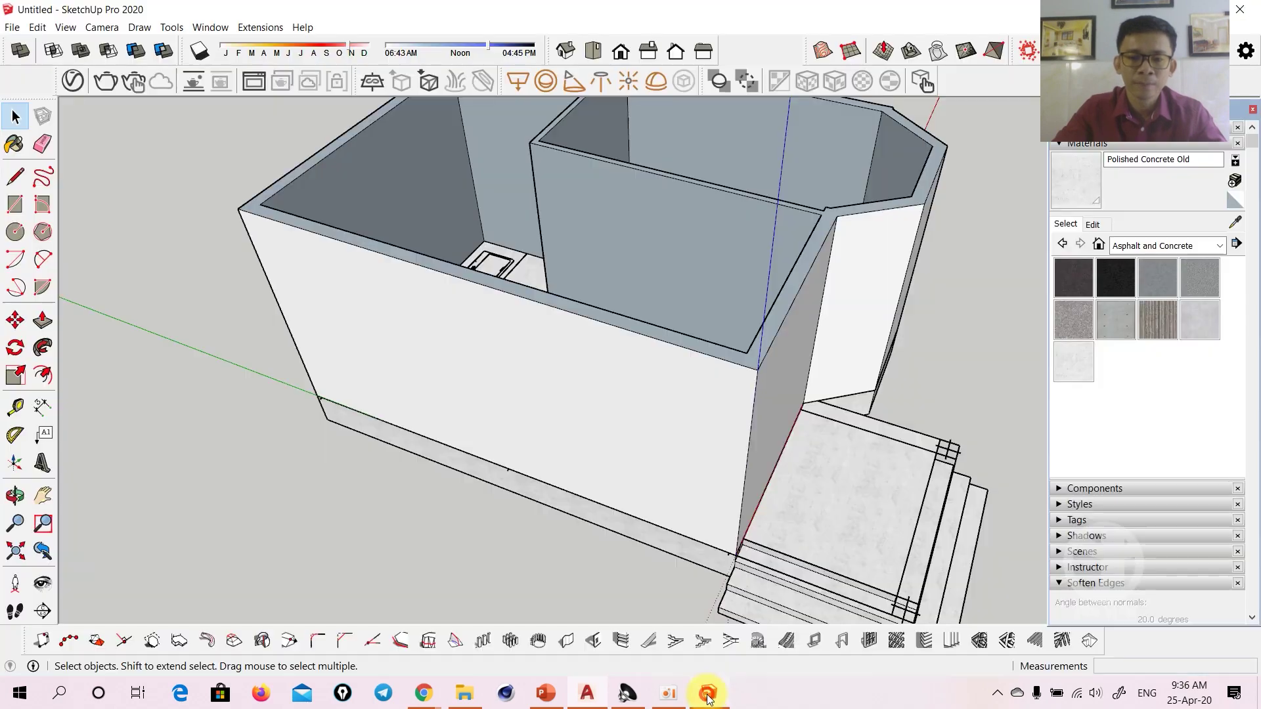
{"action": "key", "text": "o"}
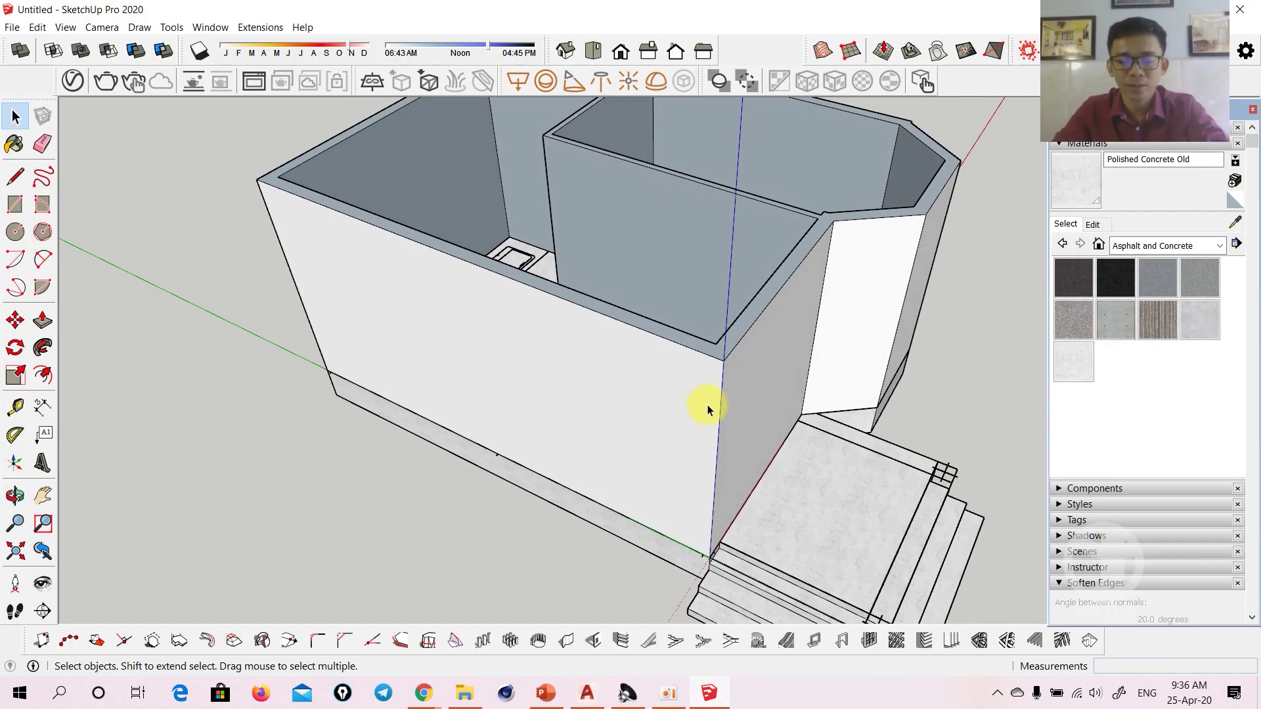
{"action": "key", "text": "x"}
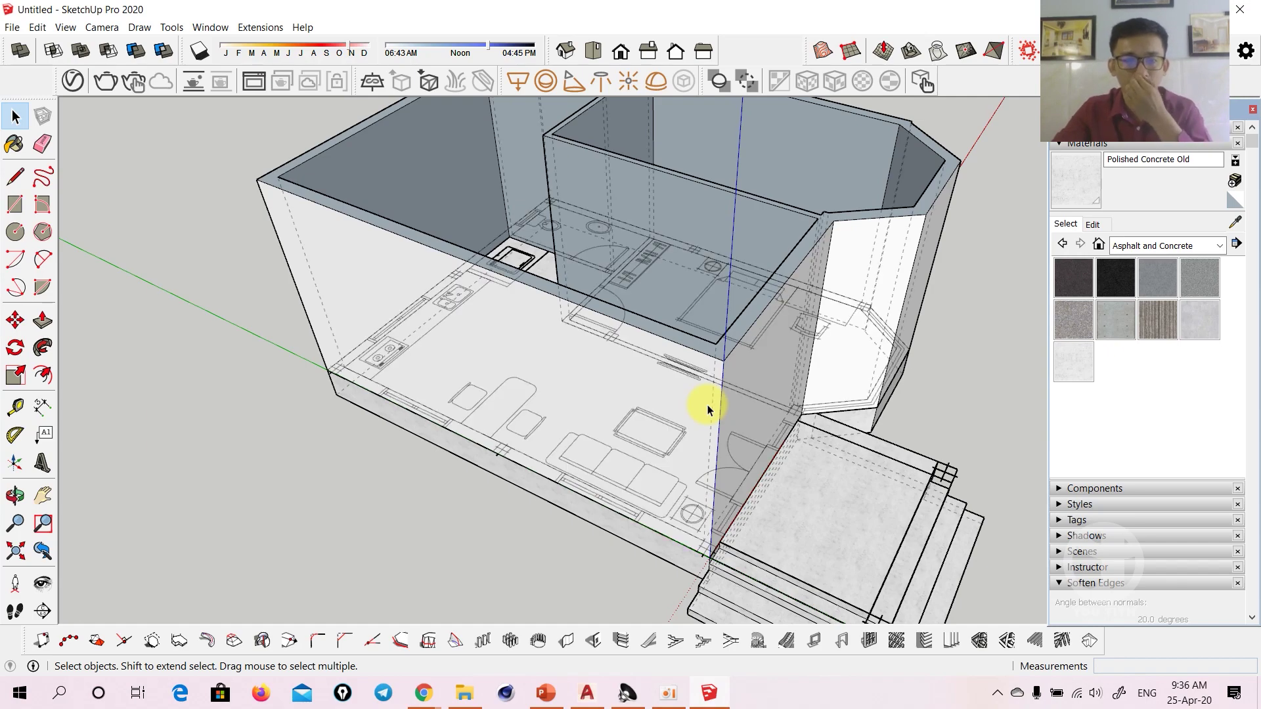
{"action": "mouse_move", "coordinate": [625, 459]}
{"action": "middle_mouse_down"}
{"action": "mouse_move", "coordinate": [524, 446]}
{"action": "mouse_move", "coordinate": [690, 422]}
{"action": "mouse_move", "coordinate": [549, 456]}
{"action": "middle_mouse_up"}
{"action": "key", "text": "x"}
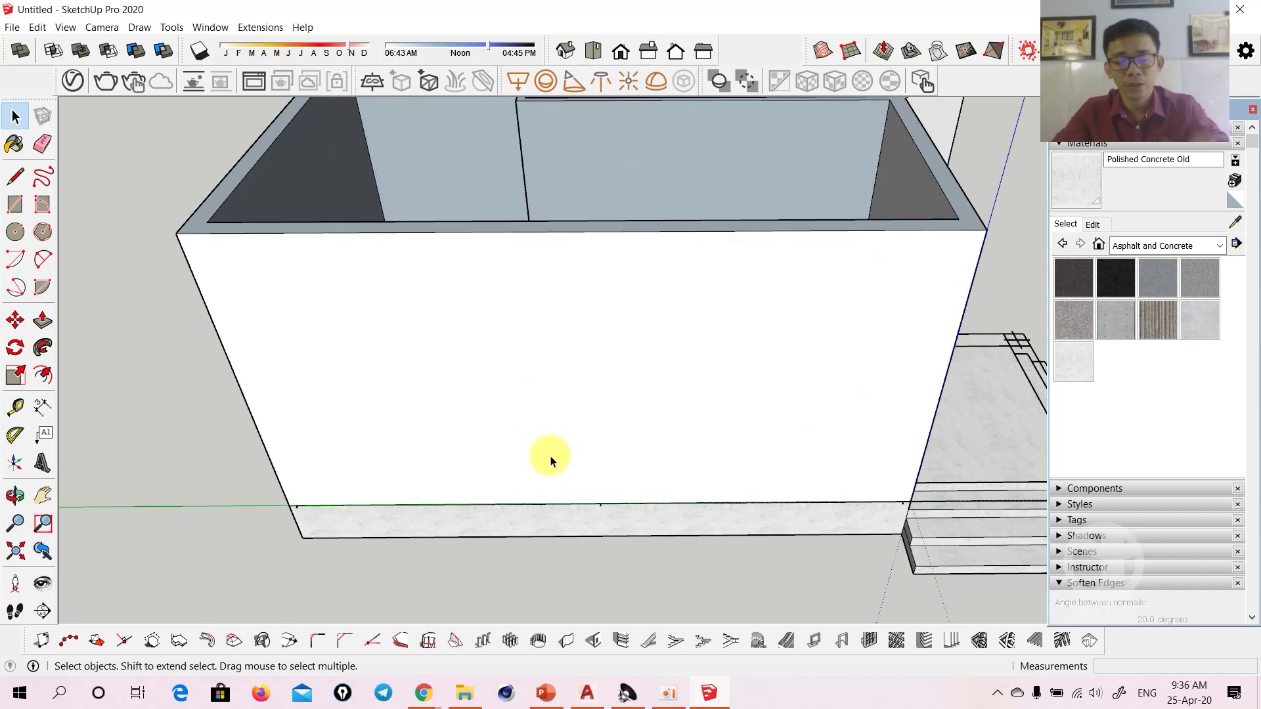
{"action": "key", "text": "x"}
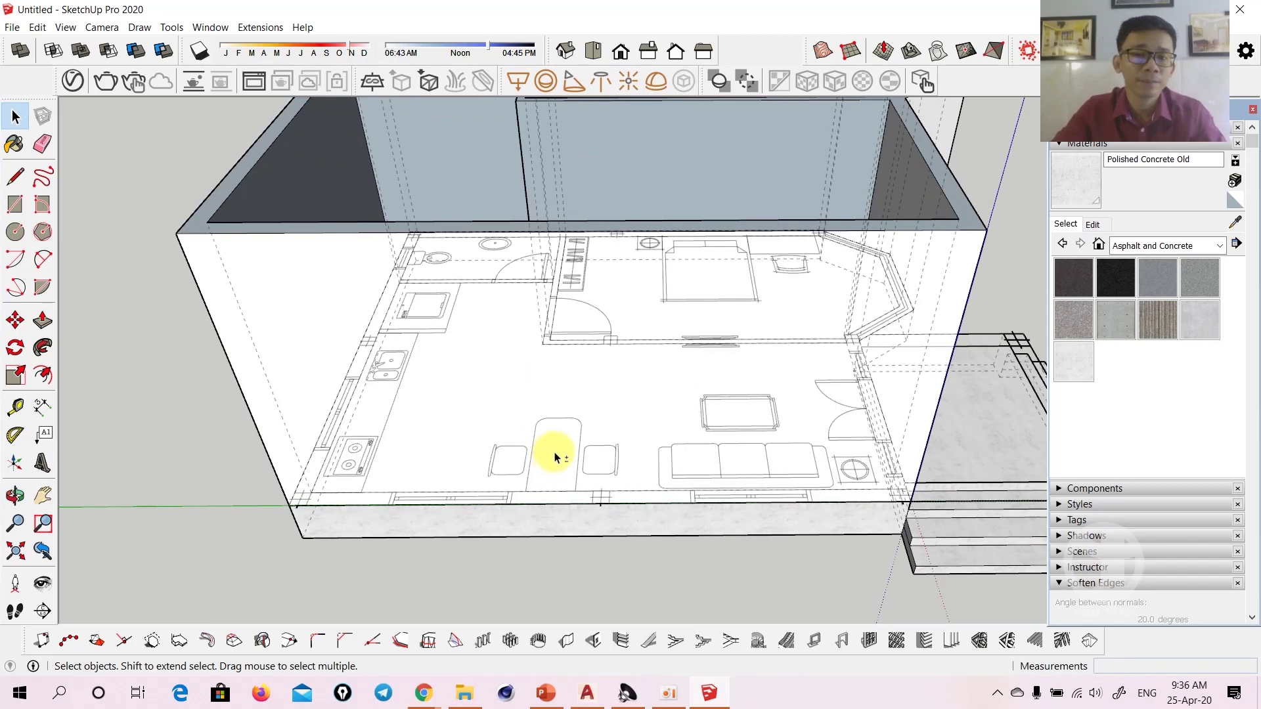
{"action": "mouse_move", "coordinate": [555, 457]}
{"action": "middle_mouse_down", "text": "shift"}
{"action": "mouse_move", "coordinate": [587, 453]}
{"action": "mouse_move", "coordinate": [571, 441]}
{"action": "mouse_move", "coordinate": [514, 449]}
{"action": "middle_mouse_up", "text": "shift"}
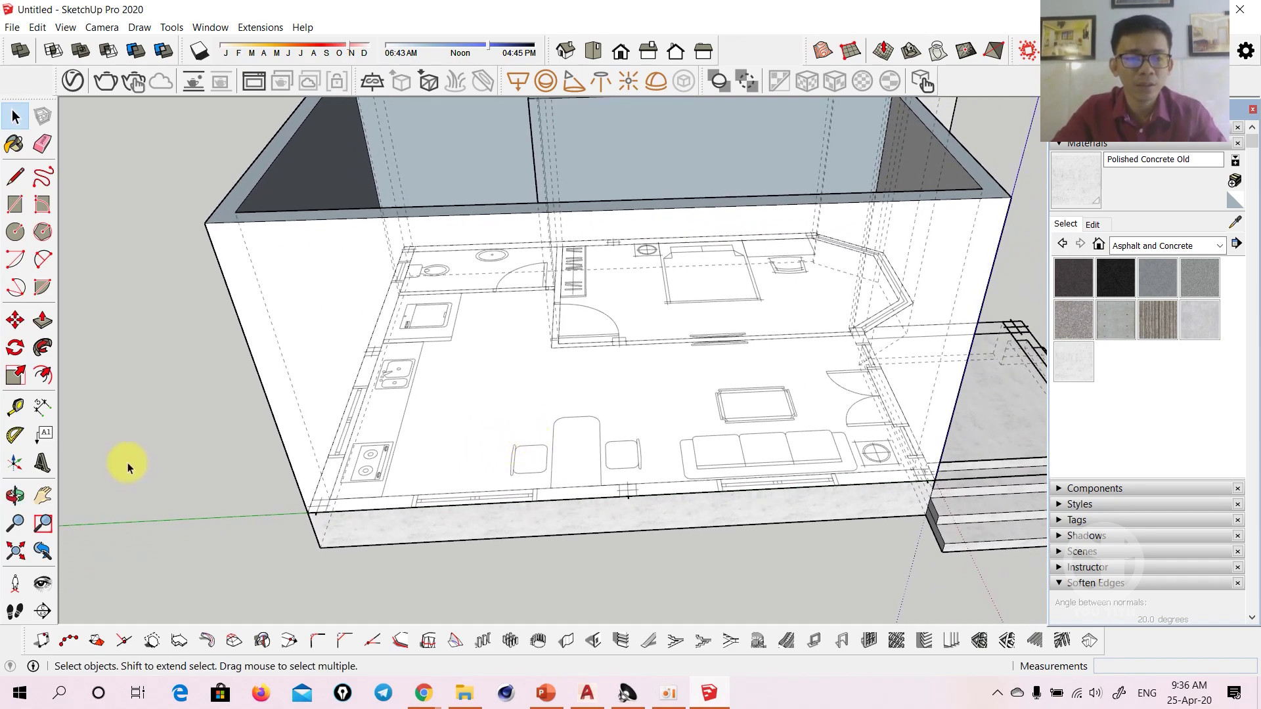
With Tape Measure, drop a first guide line from the wall edge across the slab
{"action": "left_click", "coordinate": [17, 411]}
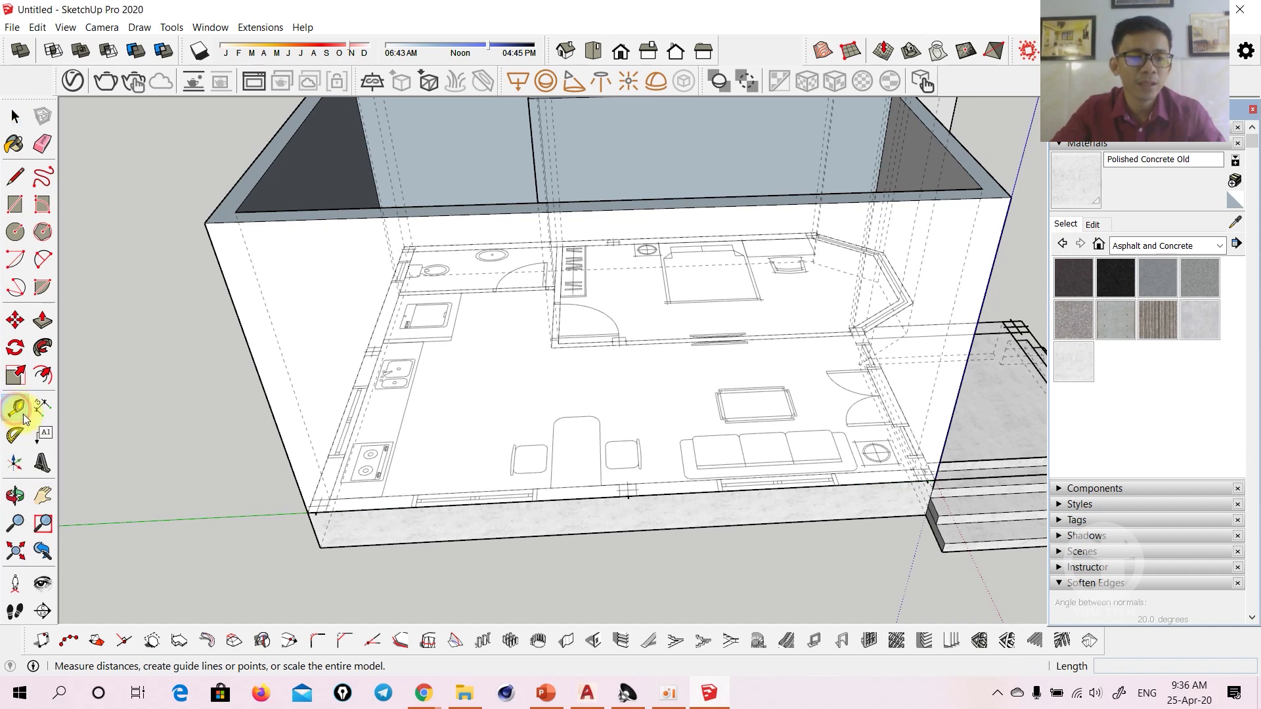
{"action": "left_click", "coordinate": [277, 429]}
{"action": "scroll", "coordinate": [408, 505], "scroll_direction": "up", "scroll_amount": 3}
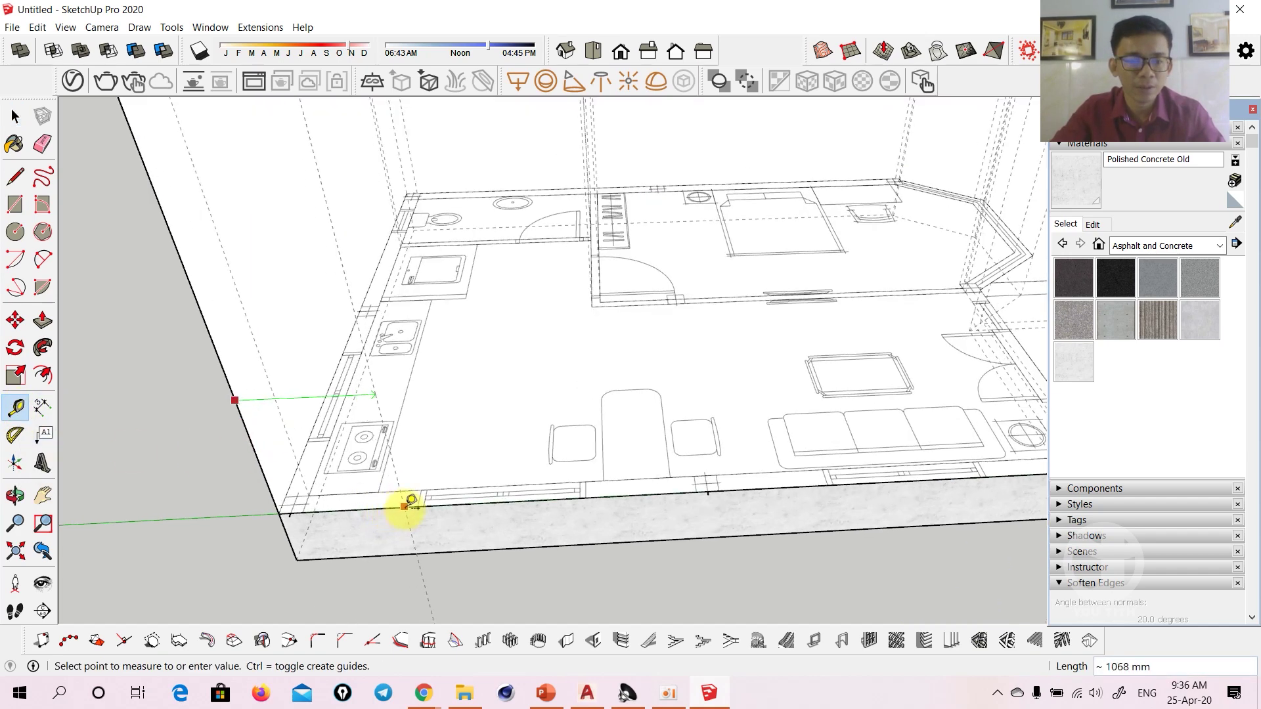
{"action": "left_click", "coordinate": [415, 510]}
{"action": "scroll", "coordinate": [557, 485], "scroll_direction": "up", "scroll_amount": 2}
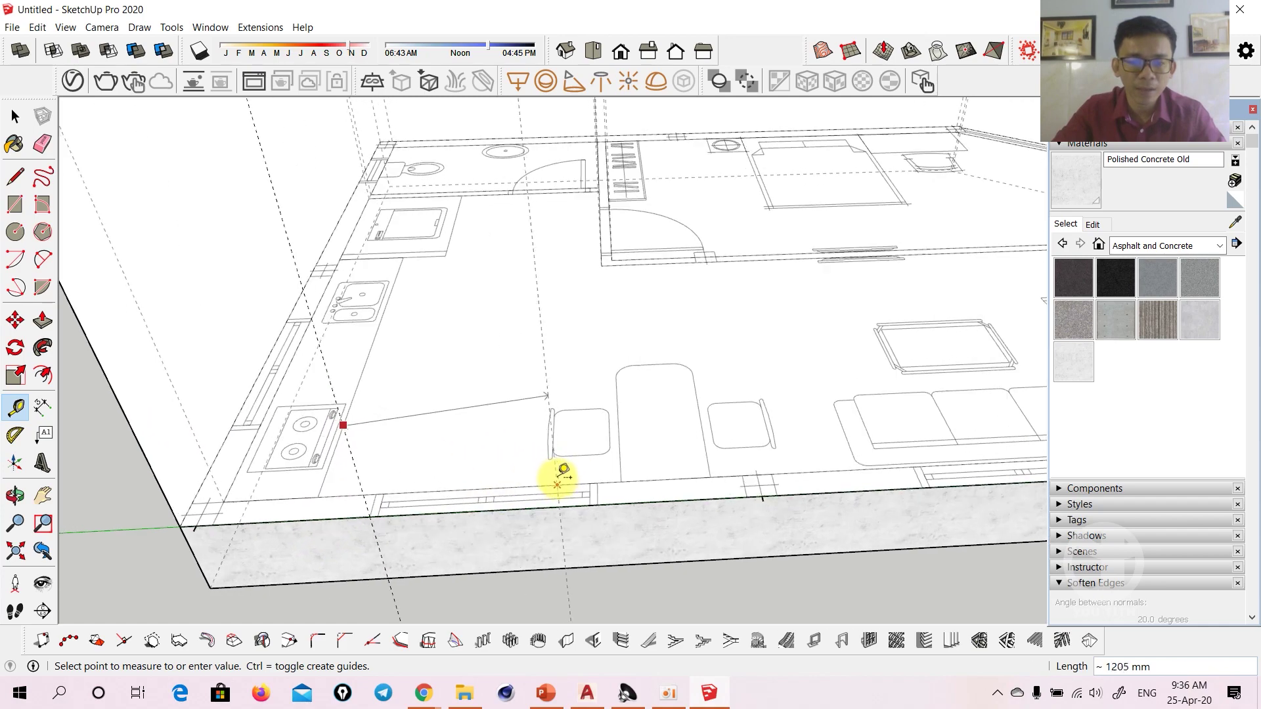
{"action": "mouse_move", "coordinate": [619, 341]}
{"action": "middle_mouse_down"}
{"action": "mouse_move", "coordinate": [482, 349]}
{"action": "mouse_move", "coordinate": [473, 333]}
{"action": "middle_mouse_up"}
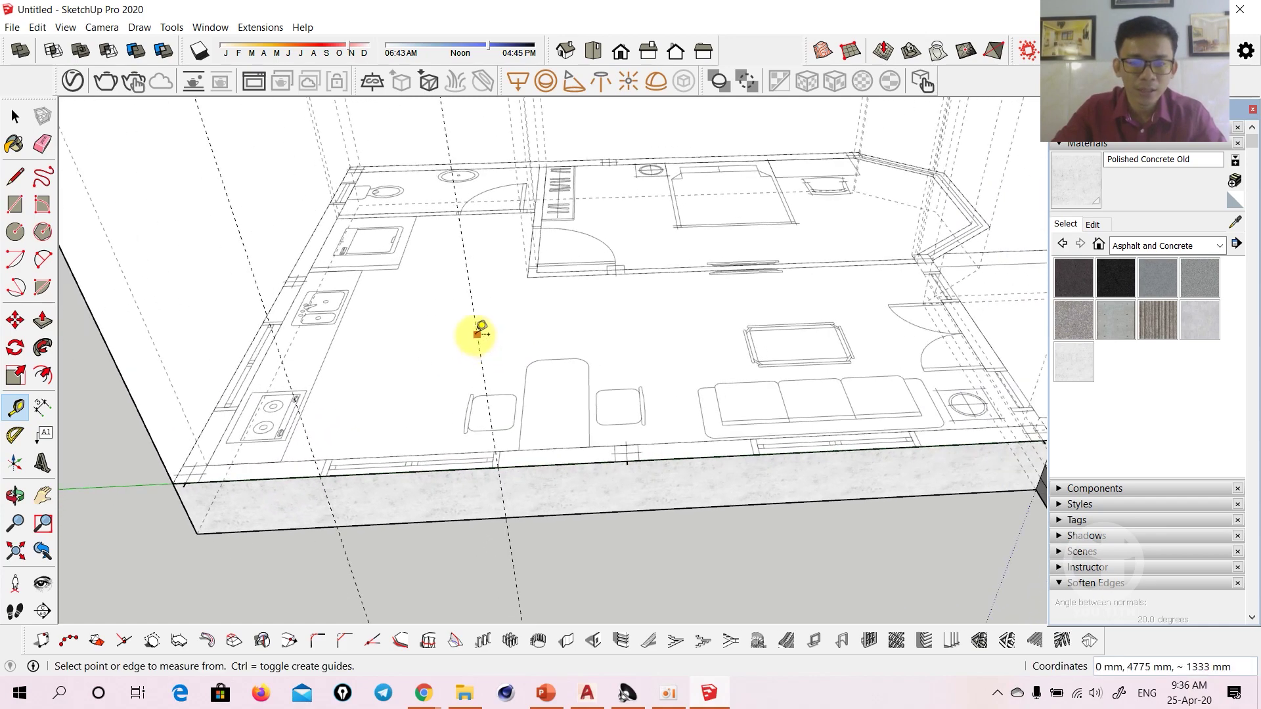
Add guides along the slab edge, including one at 1450 mm from the floor edge
{"action": "left_click", "coordinate": [474, 332]}
{"action": "scroll", "coordinate": [630, 459], "scroll_direction": "up", "scroll_amount": 2}
{"action": "scroll", "coordinate": [654, 463], "scroll_direction": "up", "scroll_amount": 2}
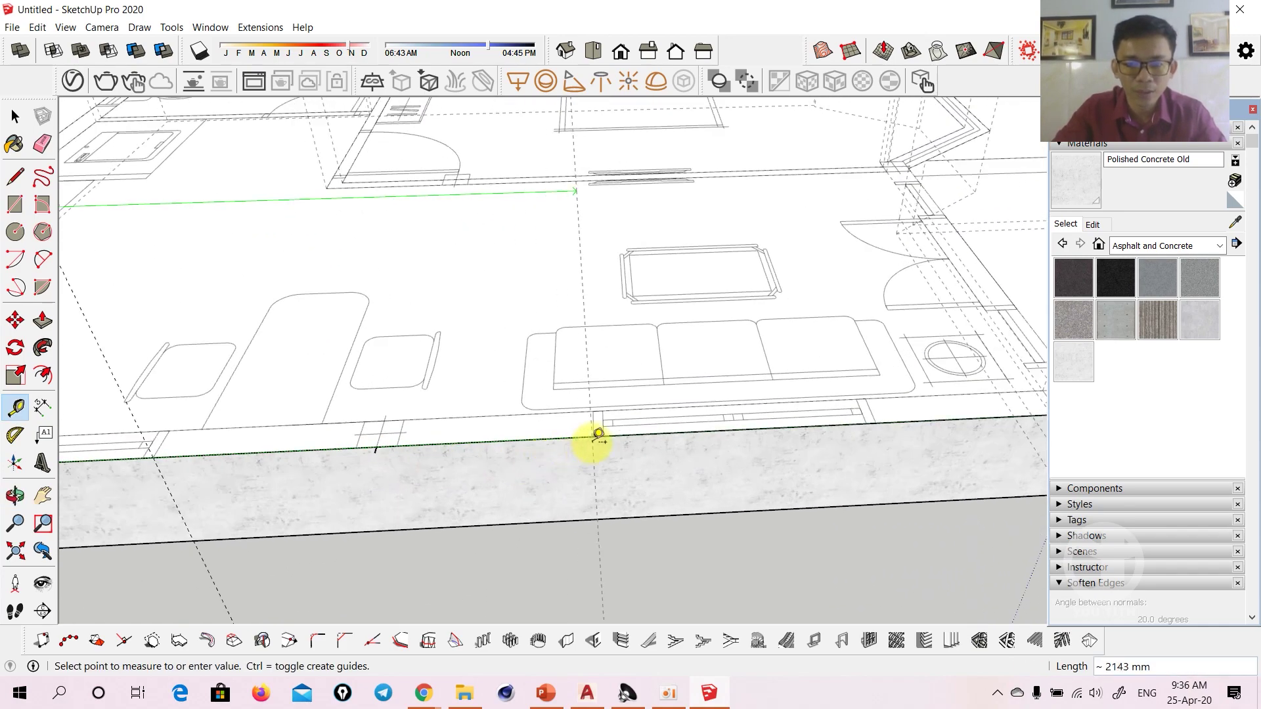
{"action": "left_click", "coordinate": [594, 434]}
{"action": "left_click", "coordinate": [586, 321]}
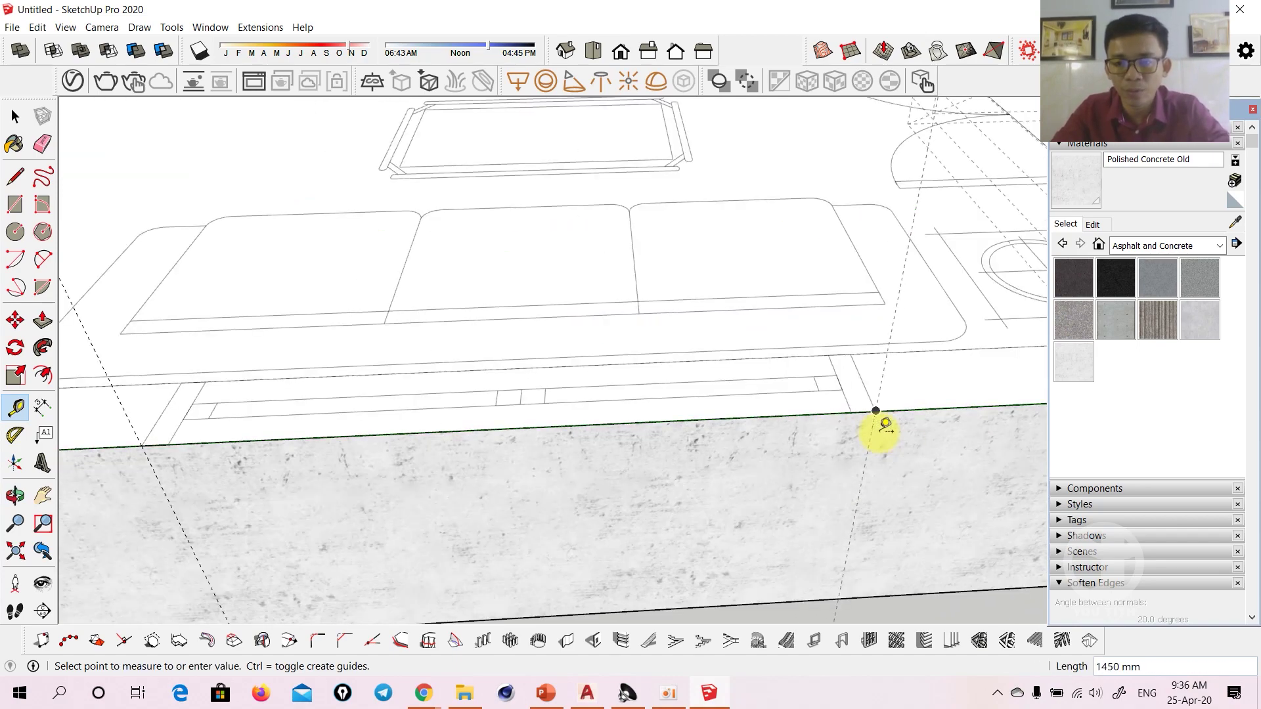
{"action": "left_click", "coordinate": [877, 415]}
{"action": "scroll", "coordinate": [866, 411], "scroll_direction": "down", "scroll_amount": 5}
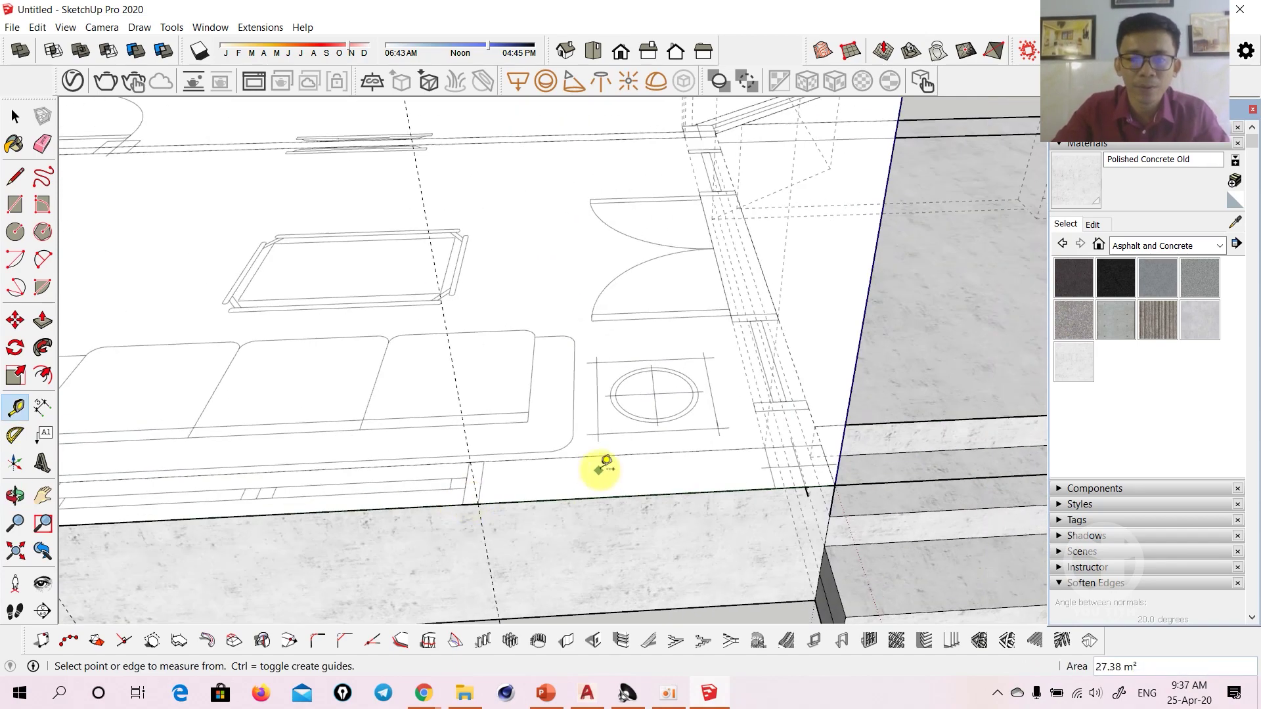
{"action": "middle_click_drag", "start_coordinate": [598, 467], "coordinate": [675, 458]}
{"action": "scroll", "coordinate": [477, 470], "scroll_direction": "up", "scroll_amount": 3}
{"action": "mouse_move", "coordinate": [477, 470]}
{"action": "middle_mouse_down"}
{"action": "mouse_move", "coordinate": [402, 459]}
{"action": "mouse_move", "coordinate": [492, 456]}
{"action": "mouse_move", "coordinate": [571, 357]}
{"action": "mouse_move", "coordinate": [653, 345]}
{"action": "mouse_move", "coordinate": [729, 355]}
{"action": "middle_mouse_up"}
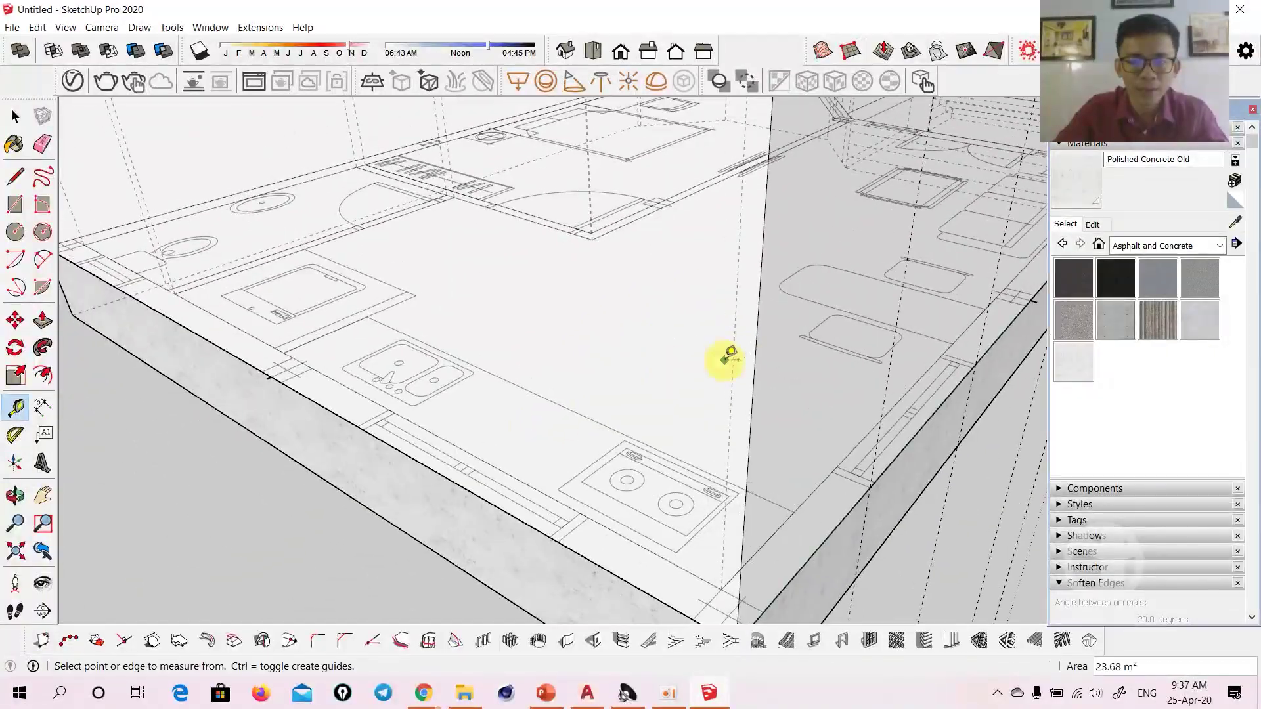
Place a 925 mm guide from the kitchen wall edge, plus further guides along the slab
{"action": "left_click", "coordinate": [756, 343]}
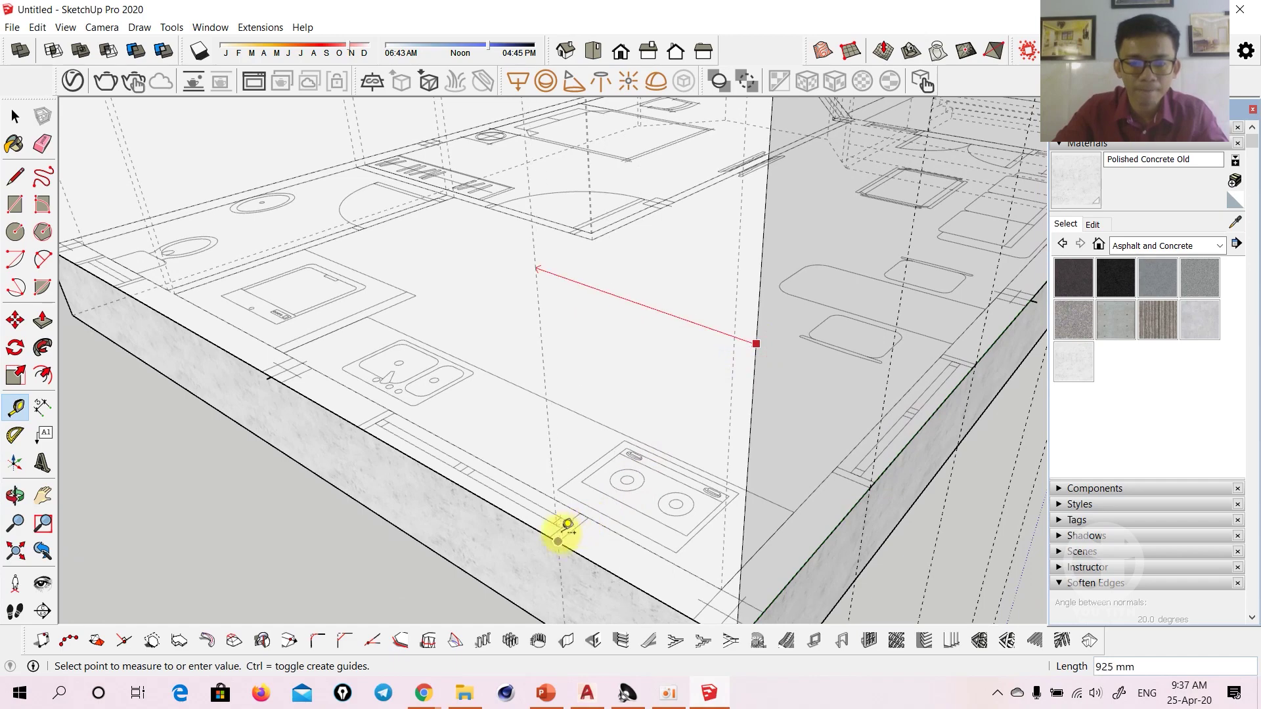
{"action": "left_click", "coordinate": [568, 523]}
{"action": "middle_click_drag", "start_coordinate": [558, 534], "coordinate": [718, 455]}
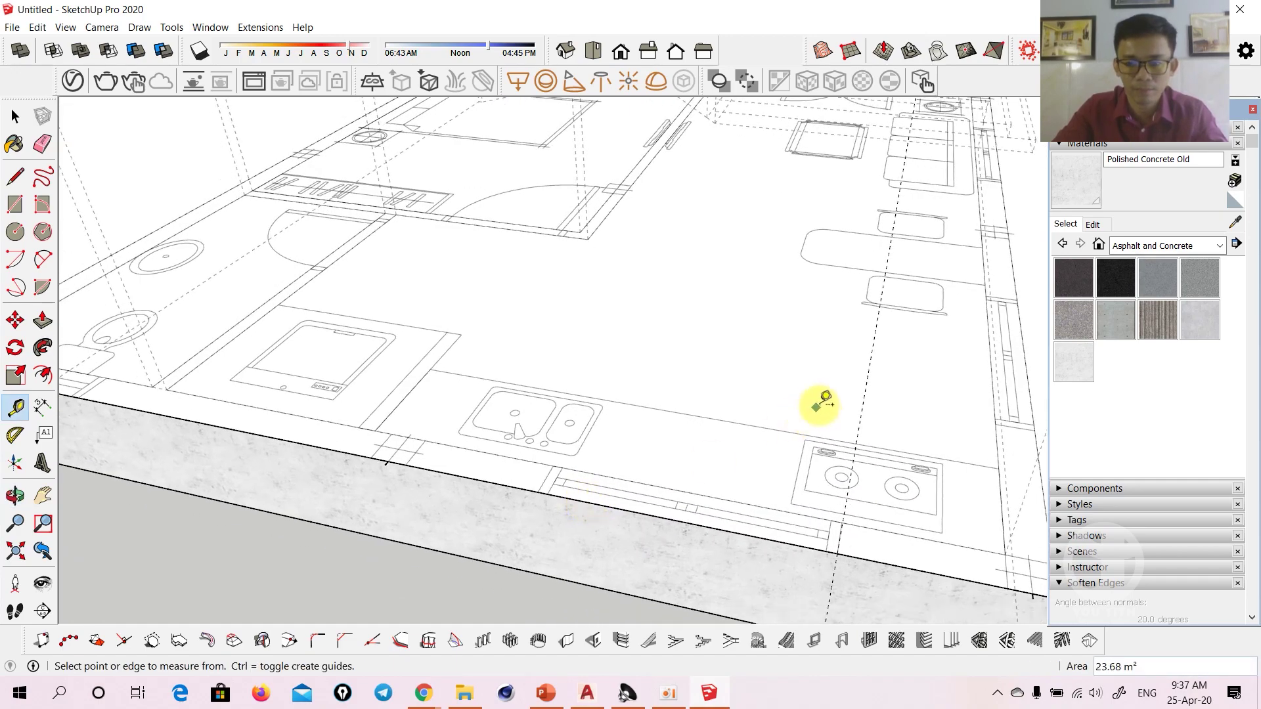
{"action": "left_click", "coordinate": [543, 484]}
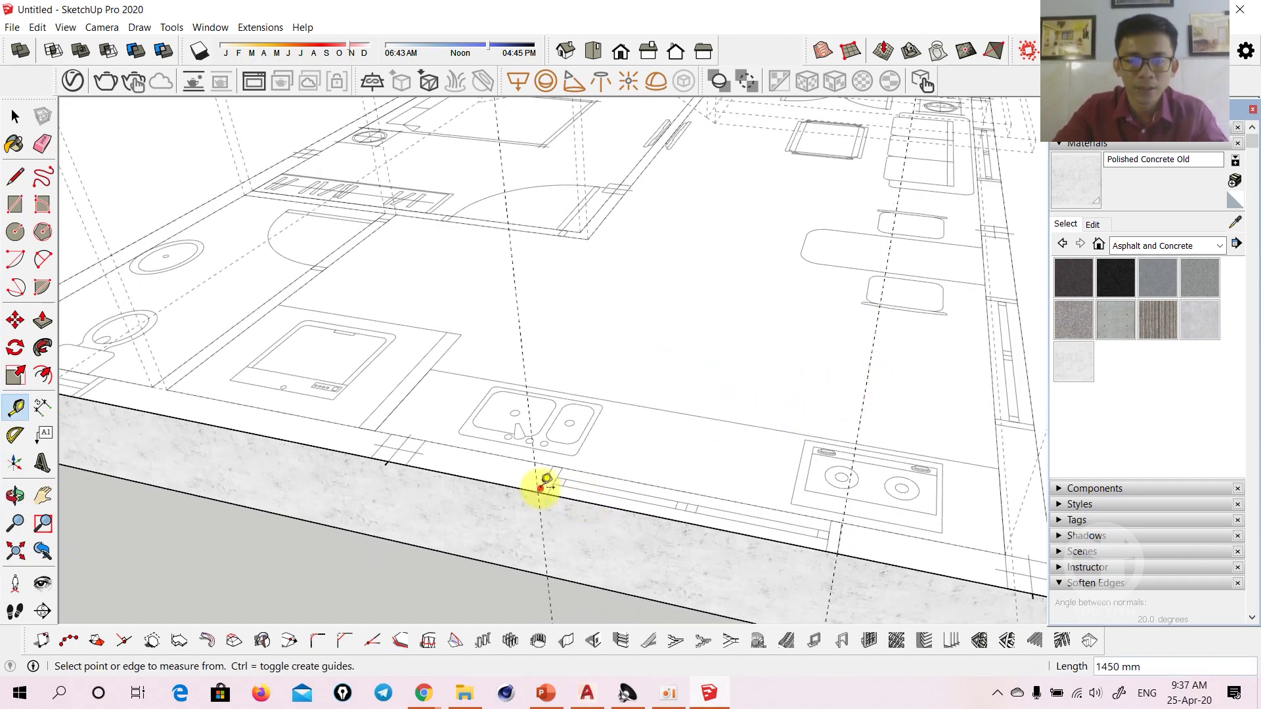
{"action": "mouse_move", "coordinate": [543, 484]}
{"action": "middle_mouse_down"}
{"action": "mouse_move", "coordinate": [709, 512]}
{"action": "mouse_move", "coordinate": [753, 388]}
{"action": "mouse_move", "coordinate": [332, 414]}
{"action": "mouse_move", "coordinate": [641, 479]}
{"action": "mouse_move", "coordinate": [572, 473]}
{"action": "middle_mouse_up"}
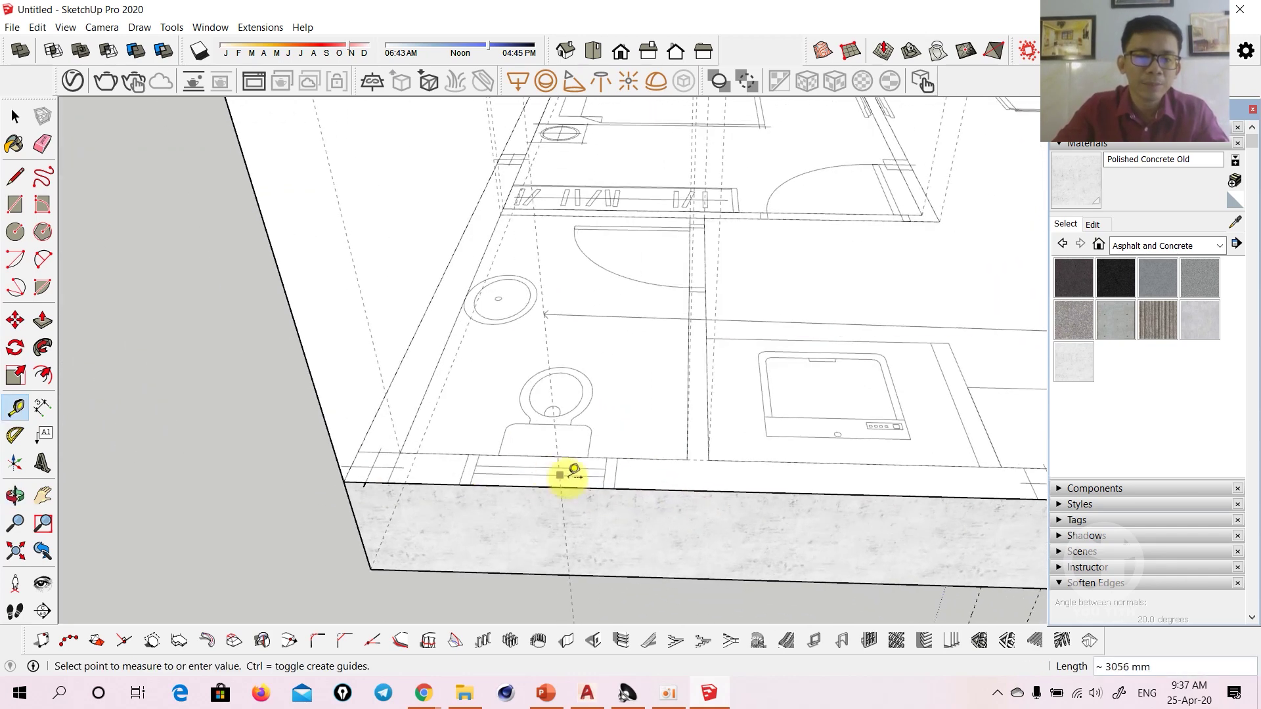
{"action": "left_click", "coordinate": [616, 486]}
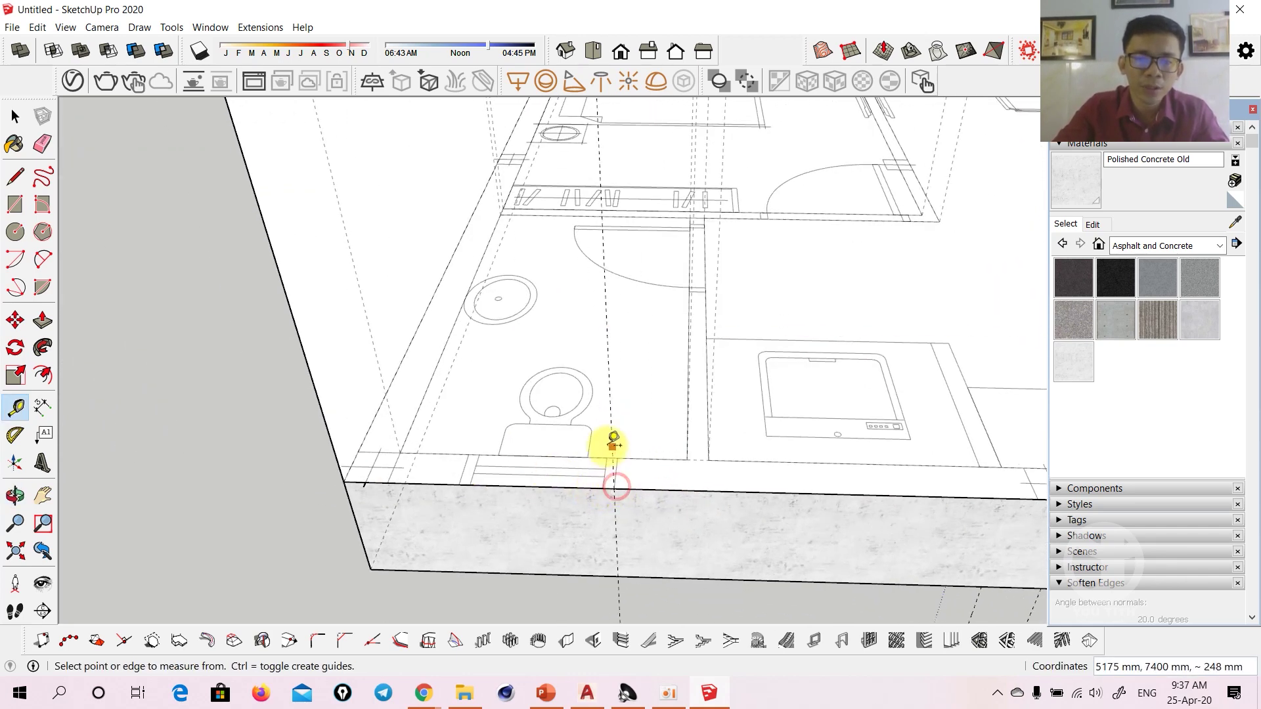
{"action": "left_click", "coordinate": [459, 468]}
{"action": "mouse_move", "coordinate": [458, 473]}
{"action": "middle_mouse_down"}
{"action": "mouse_move", "coordinate": [430, 459]}
{"action": "mouse_move", "coordinate": [853, 507]}
{"action": "mouse_move", "coordinate": [683, 469]}
{"action": "middle_mouse_up"}
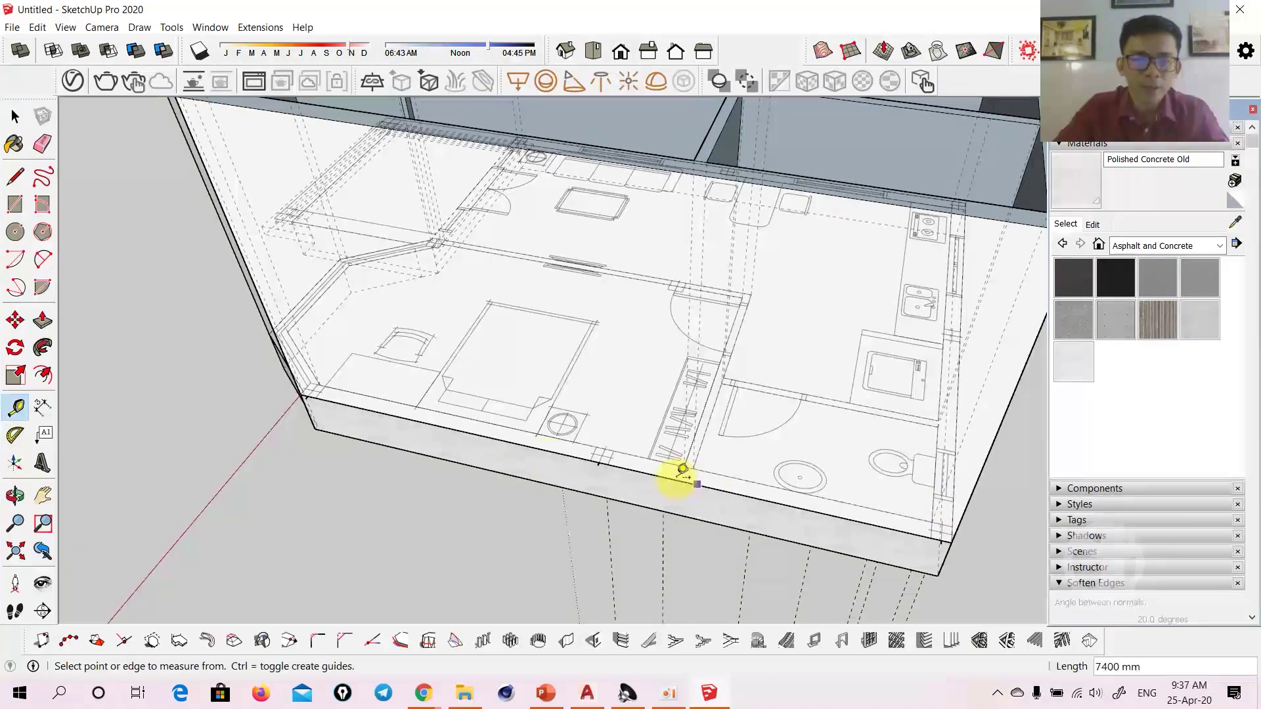
{"action": "mouse_move", "coordinate": [304, 441]}
{"action": "middle_mouse_down"}
{"action": "mouse_move", "coordinate": [481, 510]}
{"action": "mouse_move", "coordinate": [515, 464]}
{"action": "mouse_move", "coordinate": [433, 506]}
{"action": "mouse_move", "coordinate": [526, 456]}
{"action": "mouse_move", "coordinate": [608, 450]}
{"action": "mouse_move", "coordinate": [510, 499]}
{"action": "mouse_move", "coordinate": [383, 411]}
{"action": "middle_mouse_up"}
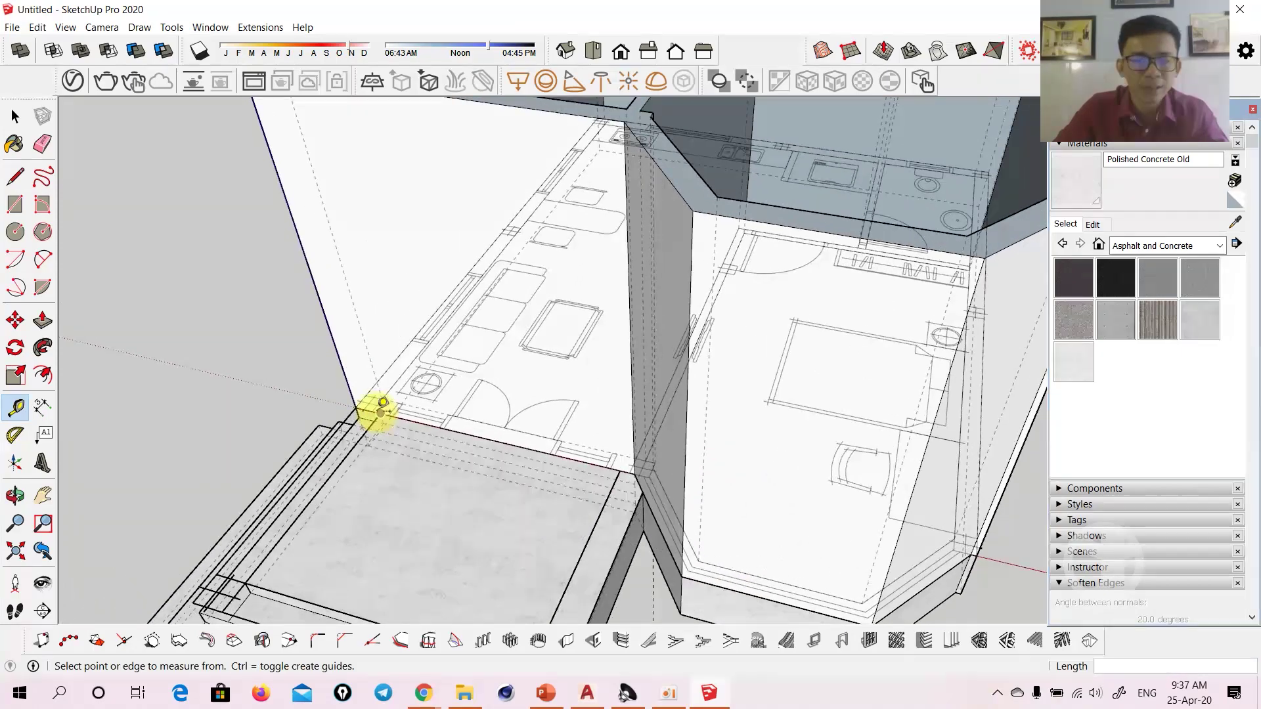
Add a final guide along the front edge, checking roughly 2500 mm along the wall
{"action": "scroll", "coordinate": [342, 374], "scroll_direction": "up", "scroll_amount": 3}
{"action": "scroll", "coordinate": [368, 394], "scroll_direction": "up", "scroll_amount": 2}
{"action": "scroll", "coordinate": [407, 421], "scroll_direction": "up", "scroll_amount": 2}
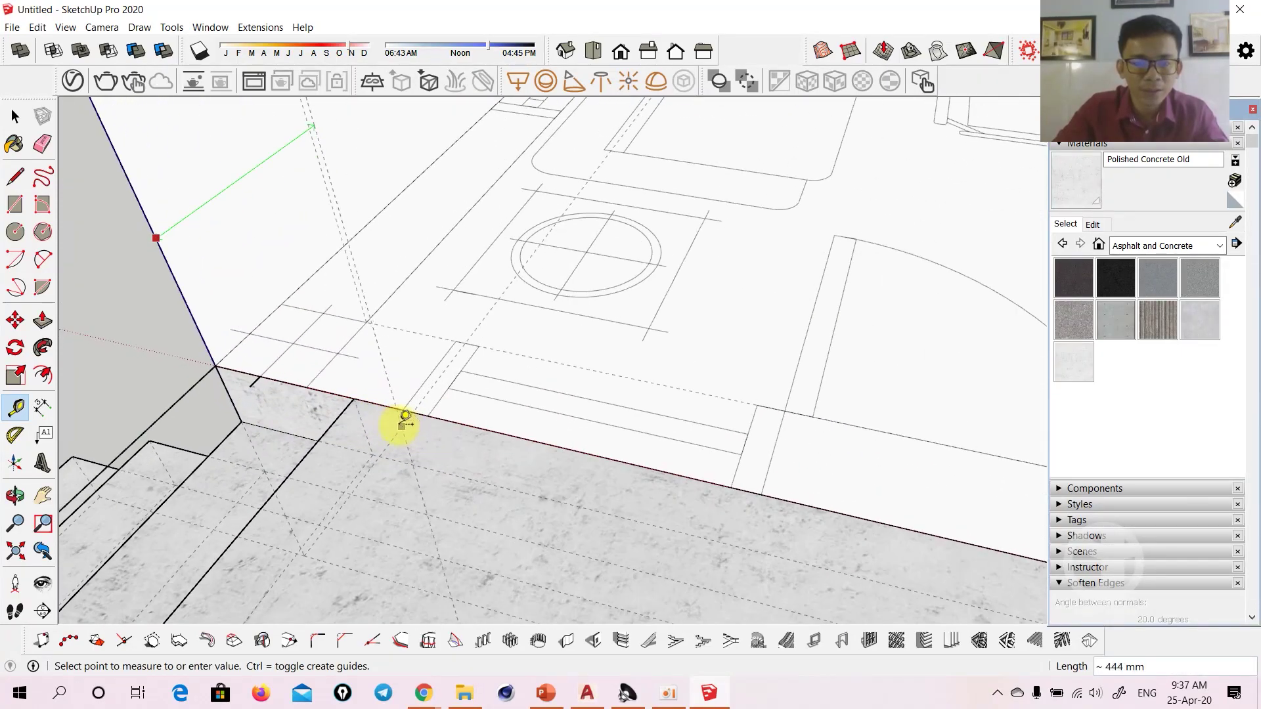
{"action": "left_click", "coordinate": [403, 410]}
{"action": "left_click", "coordinate": [414, 378]}
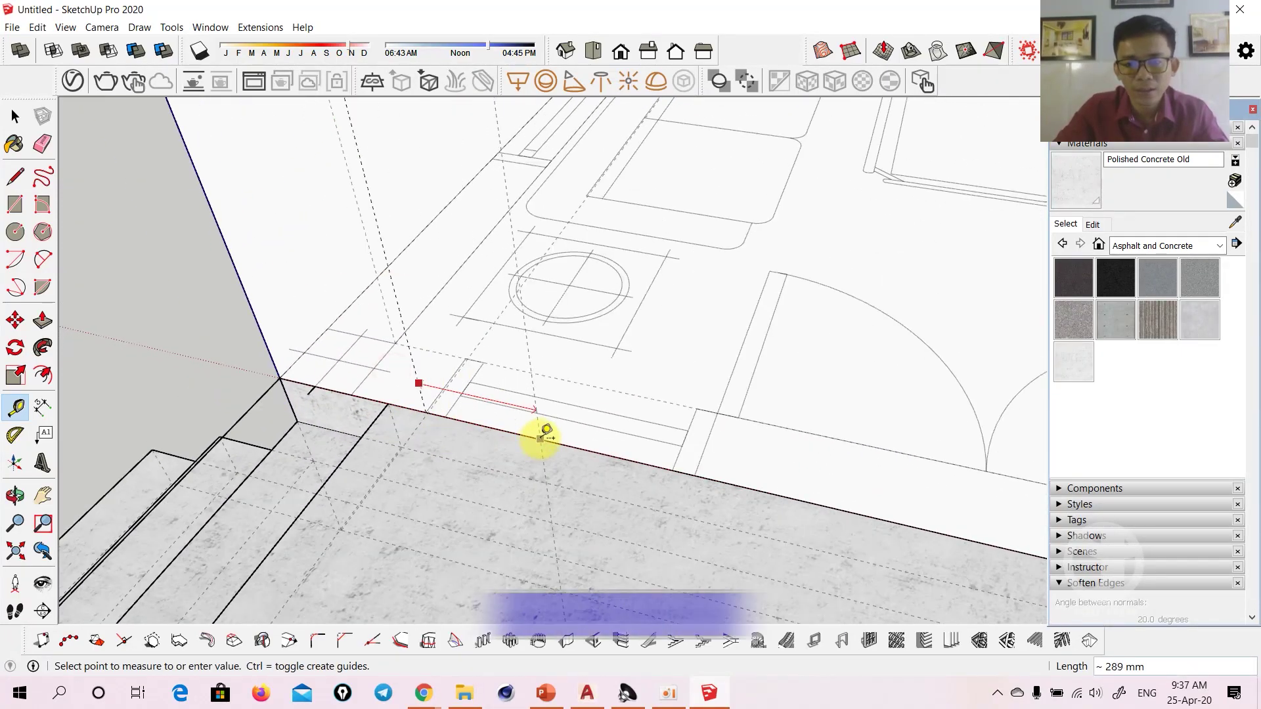
{"action": "mouse_move", "coordinate": [534, 436]}
{"action": "middle_mouse_down"}
{"action": "mouse_move", "coordinate": [285, 357]}
{"action": "mouse_move", "coordinate": [599, 453]}
{"action": "middle_mouse_up"}
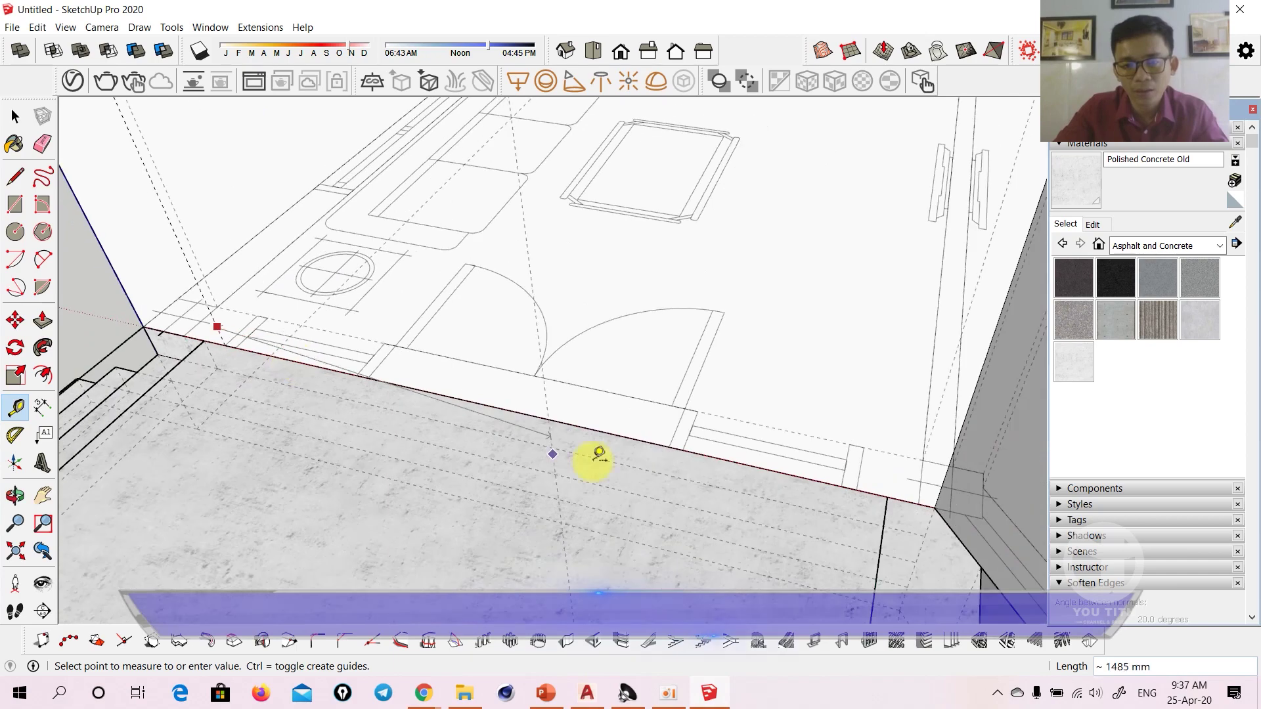
{"action": "left_click", "coordinate": [857, 489]}
{"action": "mouse_move", "coordinate": [801, 451]}
{"action": "middle_mouse_down"}
{"action": "mouse_move", "coordinate": [703, 479]}
{"action": "mouse_move", "coordinate": [928, 382]}
{"action": "mouse_move", "coordinate": [662, 515]}
{"action": "mouse_move", "coordinate": [555, 501]}
{"action": "mouse_move", "coordinate": [656, 498]}
{"action": "mouse_move", "coordinate": [671, 525]}
{"action": "middle_mouse_up"}
Place vertical guides 600 mm in from the corner wall face's left edge
{"action": "scroll", "coordinate": [671, 525], "scroll_direction": "down", "scroll_amount": 5}
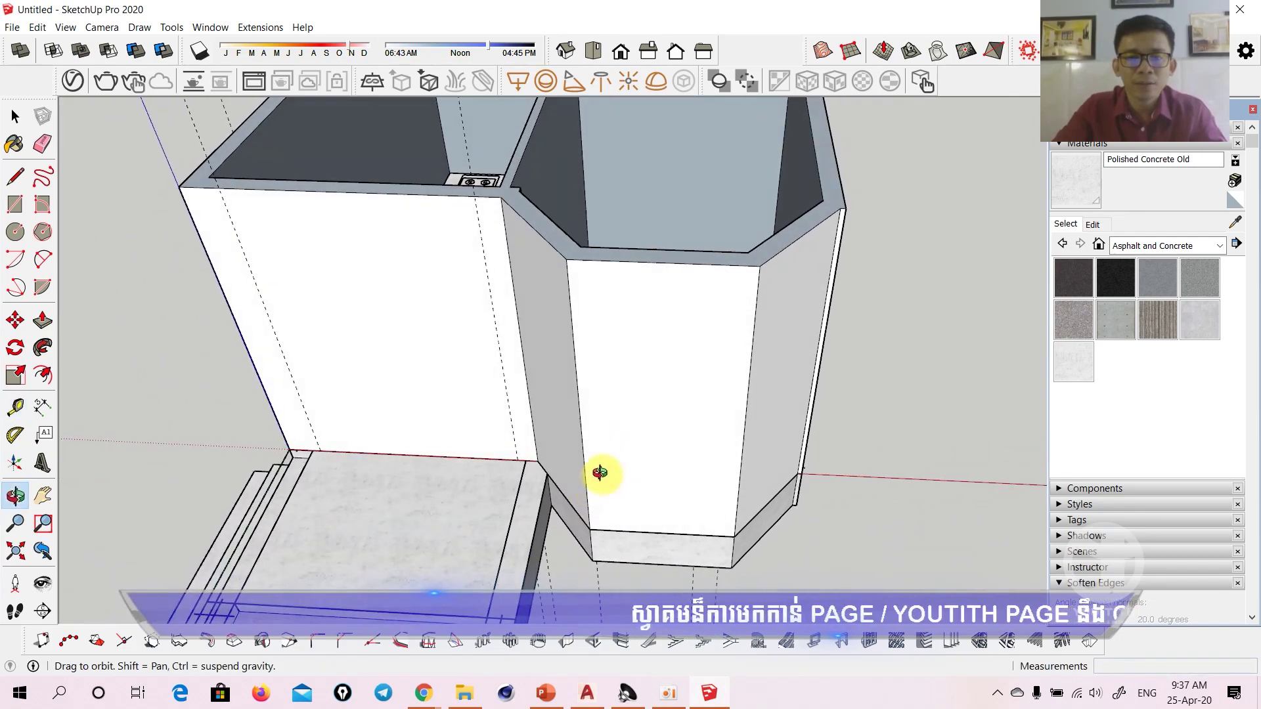
{"action": "scroll", "coordinate": [586, 377], "scroll_direction": "up", "scroll_amount": 2}
{"action": "left_click", "coordinate": [586, 372]}
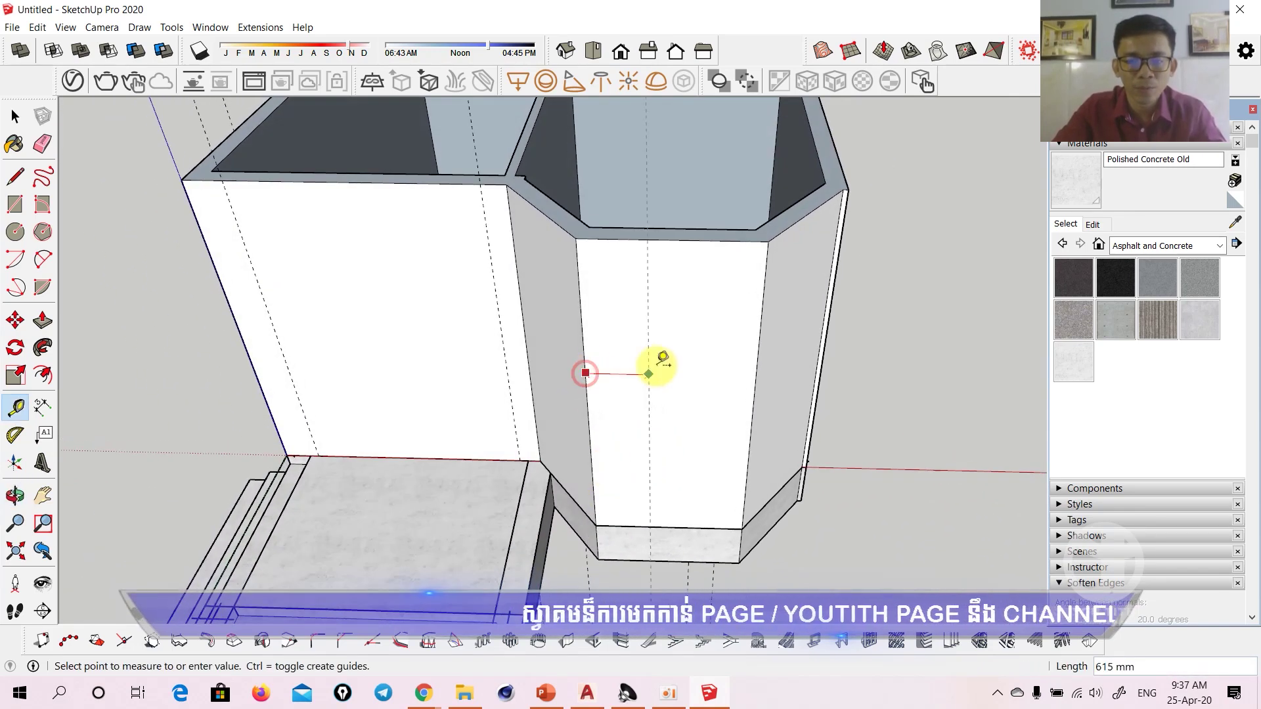
{"action": "left_click", "coordinate": [677, 243]}
{"action": "left_click", "coordinate": [670, 315]}
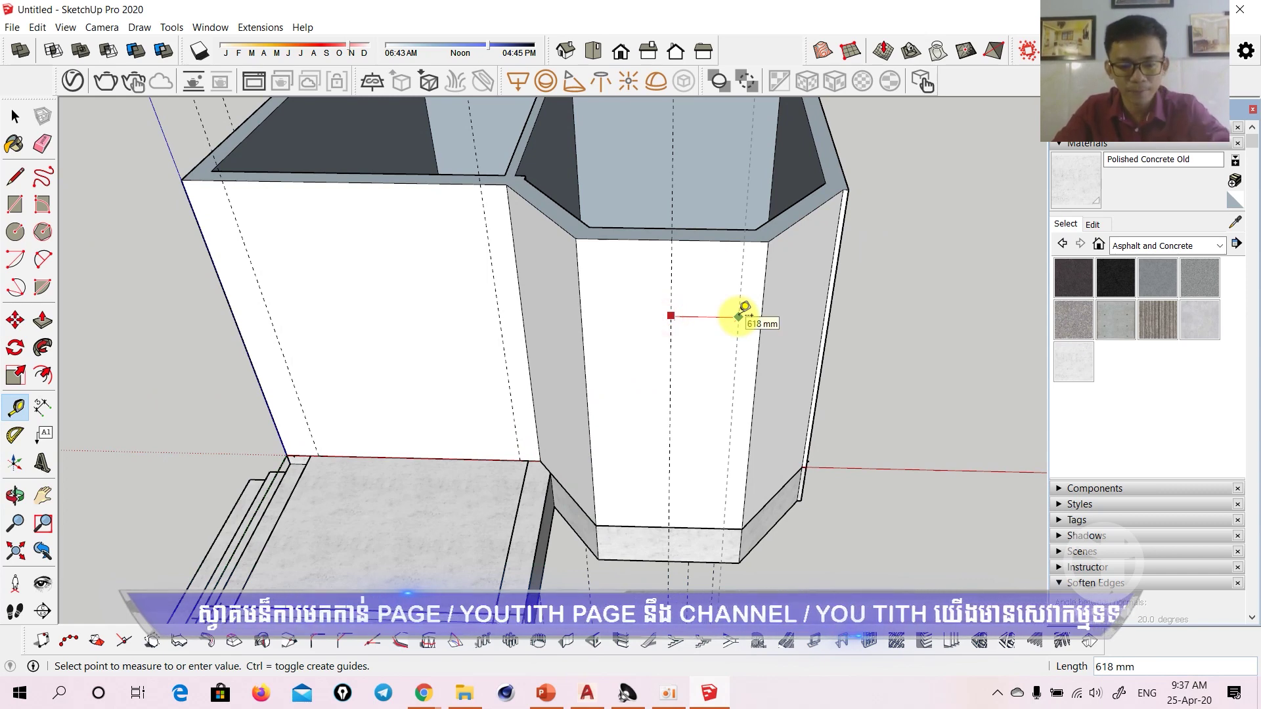
{"action": "type", "text": "0"}
{"action": "key", "text": "Return"}
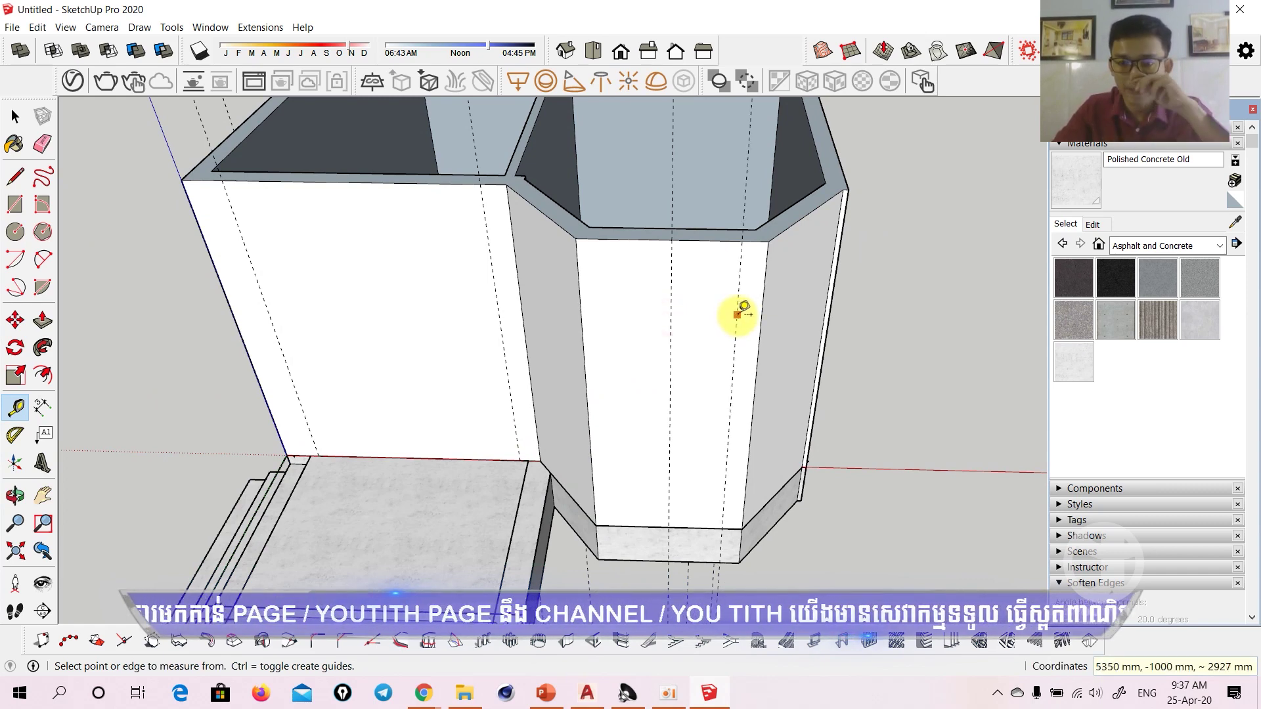
{"action": "left_click", "coordinate": [737, 314]}
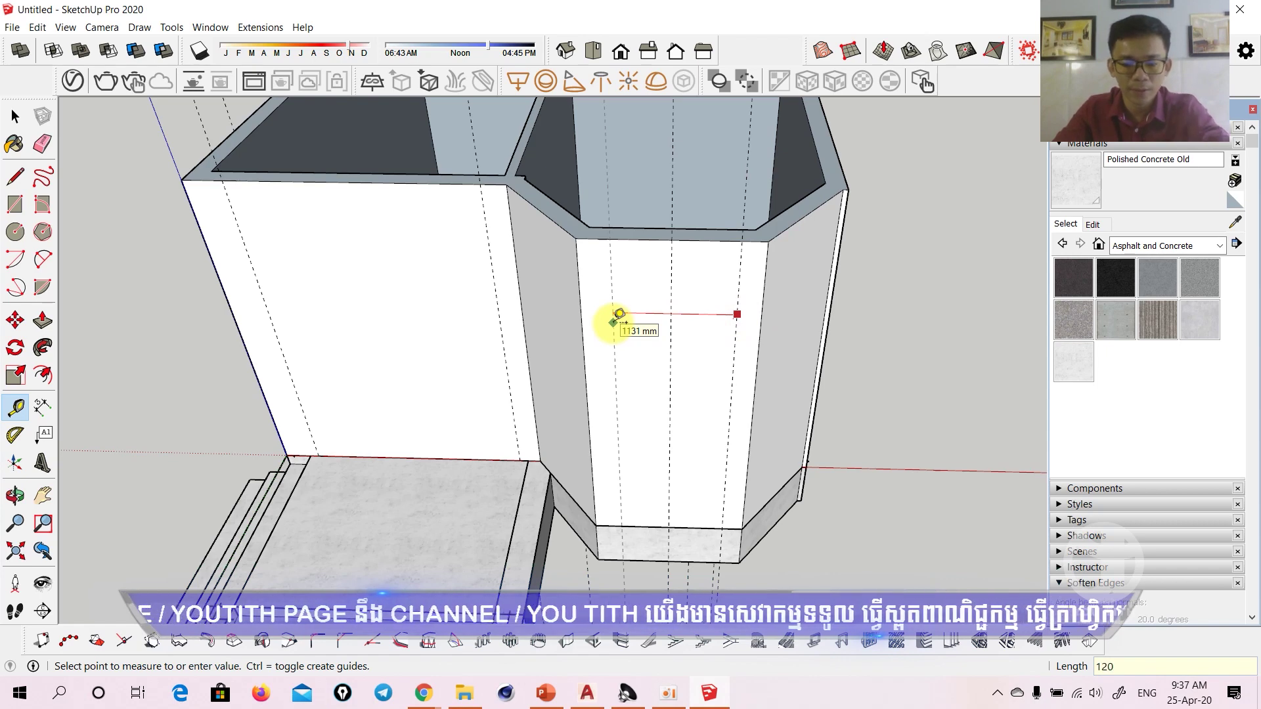
Add another vertical guide across the long front wall face
{"action": "mouse_move", "coordinate": [620, 315]}
{"action": "middle_mouse_down"}
{"action": "mouse_move", "coordinate": [774, 396]}
{"action": "mouse_move", "coordinate": [745, 287]}
{"action": "middle_mouse_up"}
{"action": "left_click", "coordinate": [757, 283]}
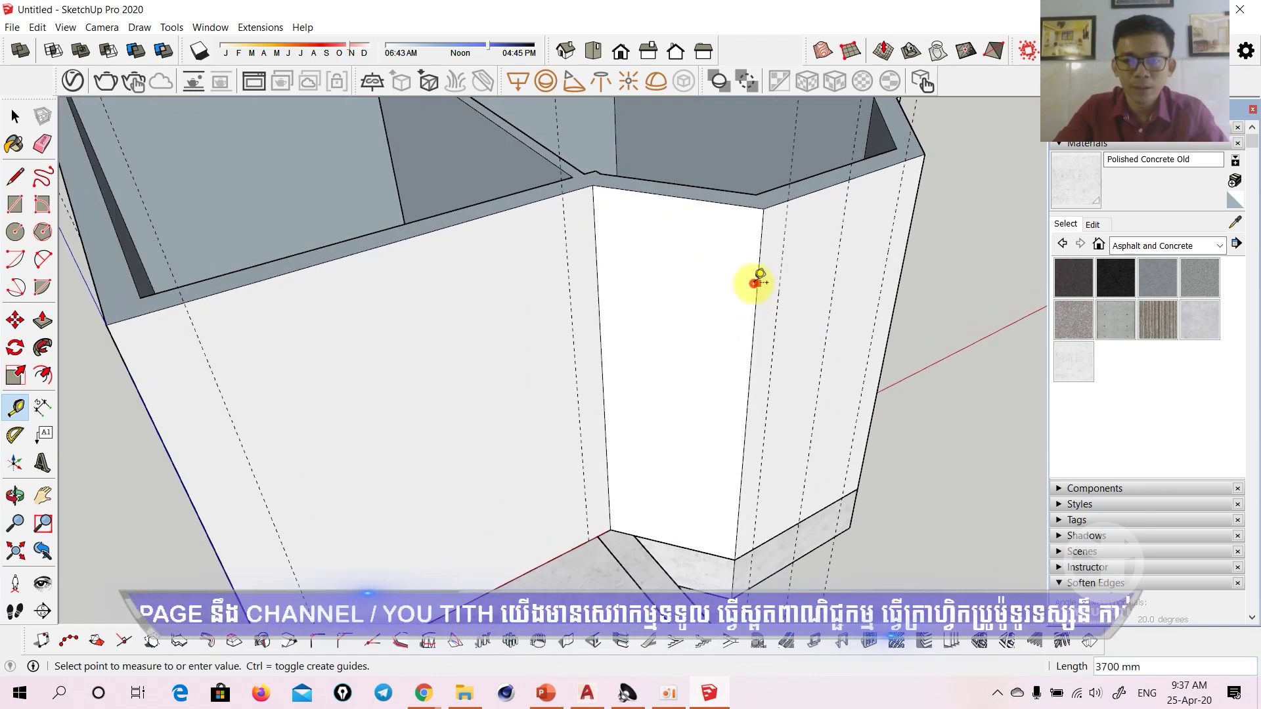
{"action": "left_click", "coordinate": [681, 187]}
{"action": "left_click", "coordinate": [677, 280]}
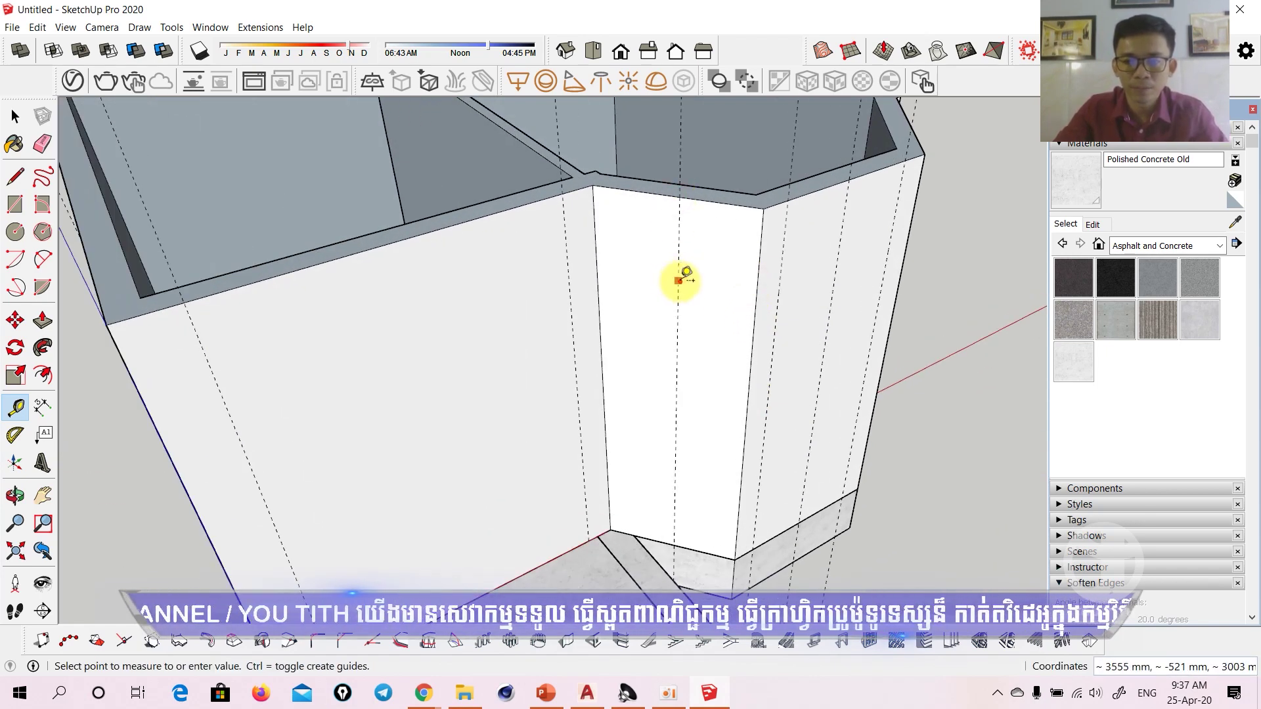
{"action": "left_click", "coordinate": [719, 284]}
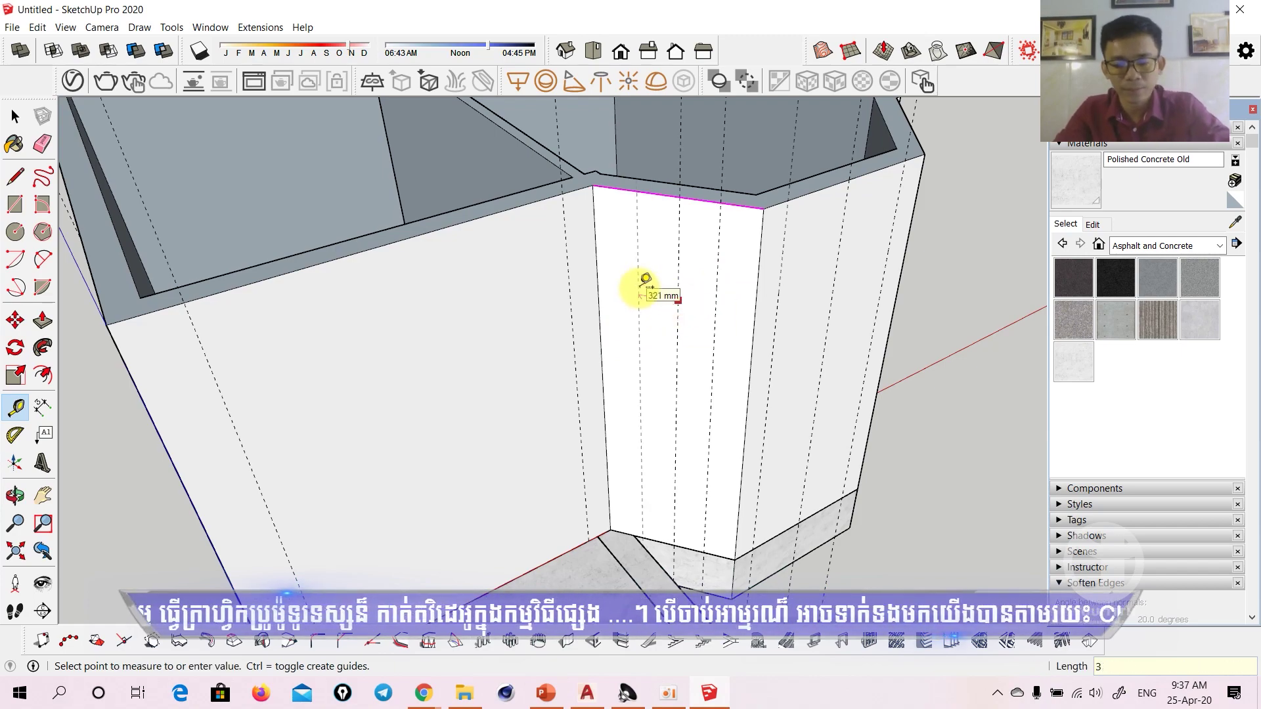
Erase the stray edge on the wall face
{"action": "mouse_move", "coordinate": [644, 287]}
{"action": "middle_mouse_down"}
{"action": "mouse_move", "coordinate": [867, 394]}
{"action": "mouse_move", "coordinate": [540, 394]}
{"action": "mouse_move", "coordinate": [787, 394]}
{"action": "middle_mouse_up"}
{"action": "key", "text": "e"}
{"action": "left_click", "coordinate": [766, 356]}
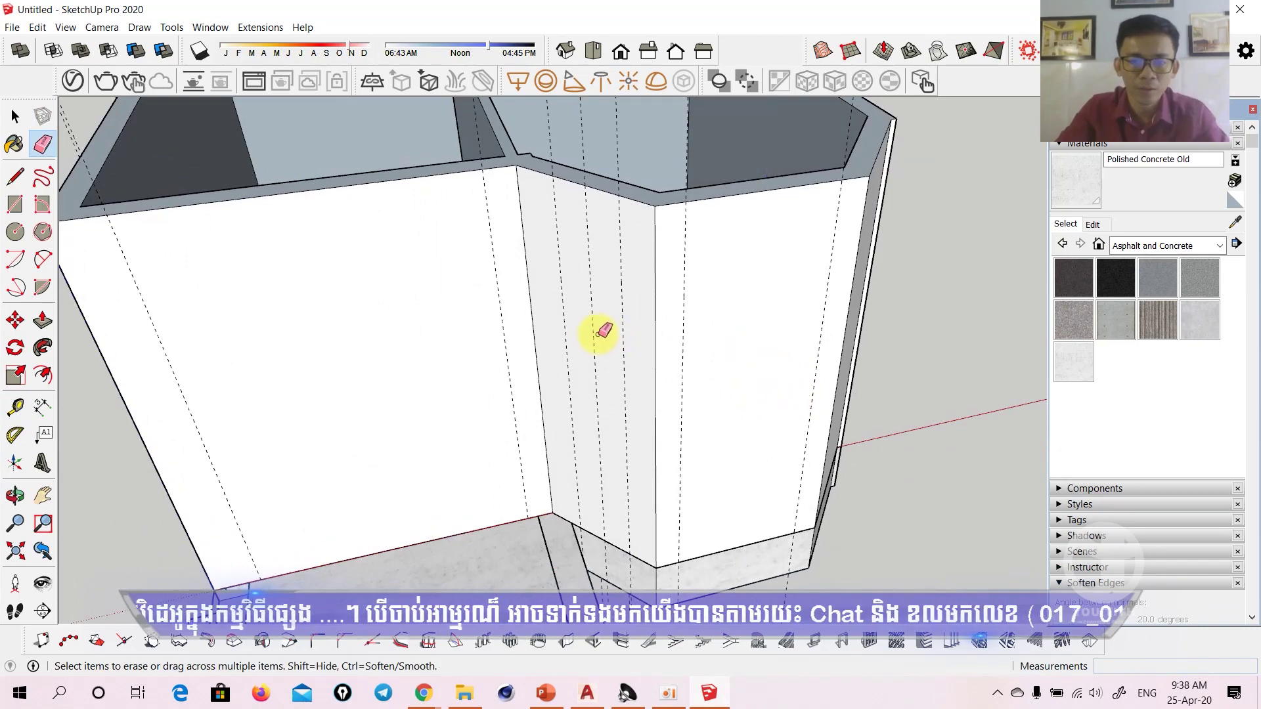
{"action": "mouse_move", "coordinate": [591, 330]}
{"action": "middle_mouse_down"}
{"action": "mouse_move", "coordinate": [755, 396]}
{"action": "mouse_move", "coordinate": [636, 444]}
{"action": "mouse_move", "coordinate": [574, 490]}
{"action": "middle_mouse_up"}
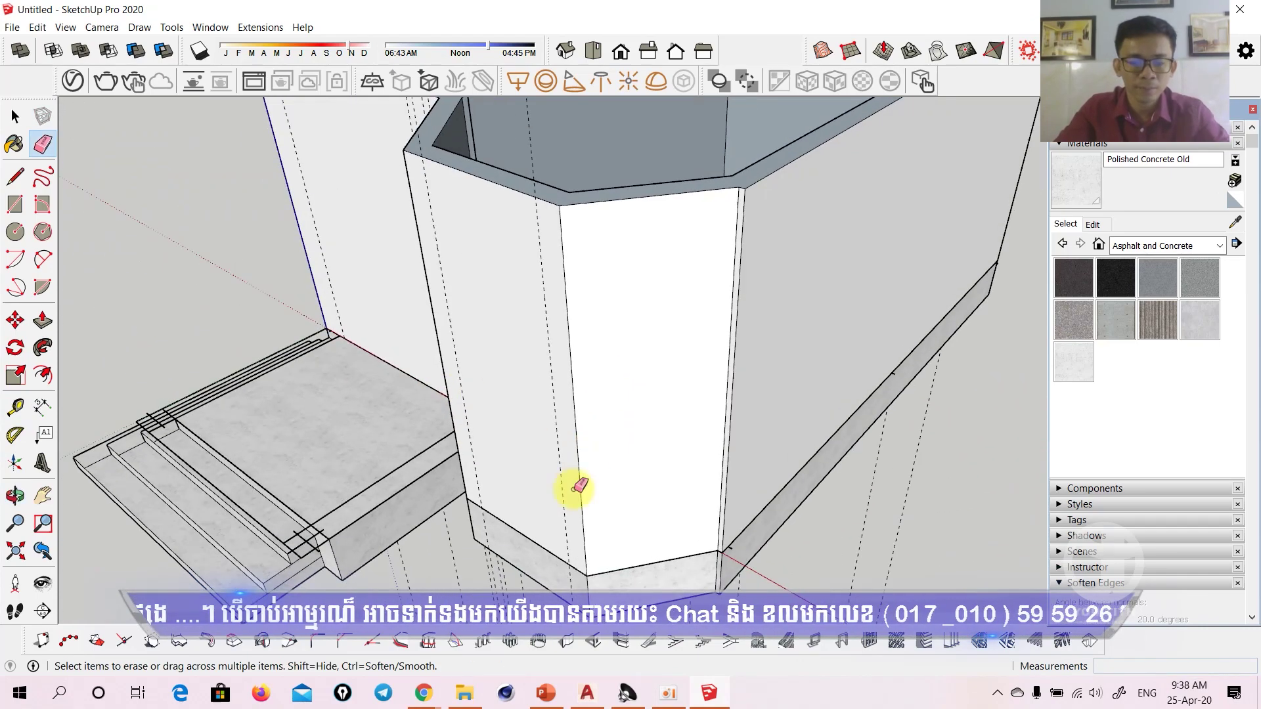
Place two vertical guides across the angled corner face, then orbit out
{"action": "key", "text": "t"}
{"action": "left_click", "coordinate": [568, 468]}
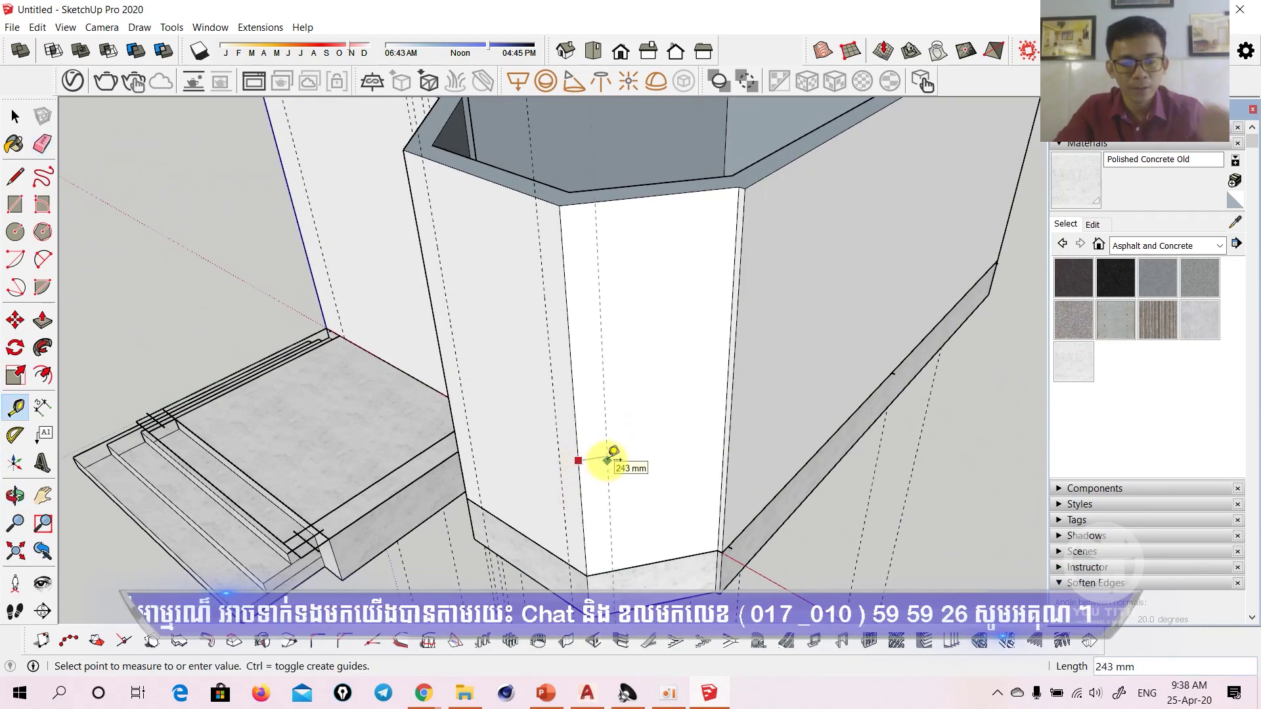
{"action": "left_click", "coordinate": [654, 558]}
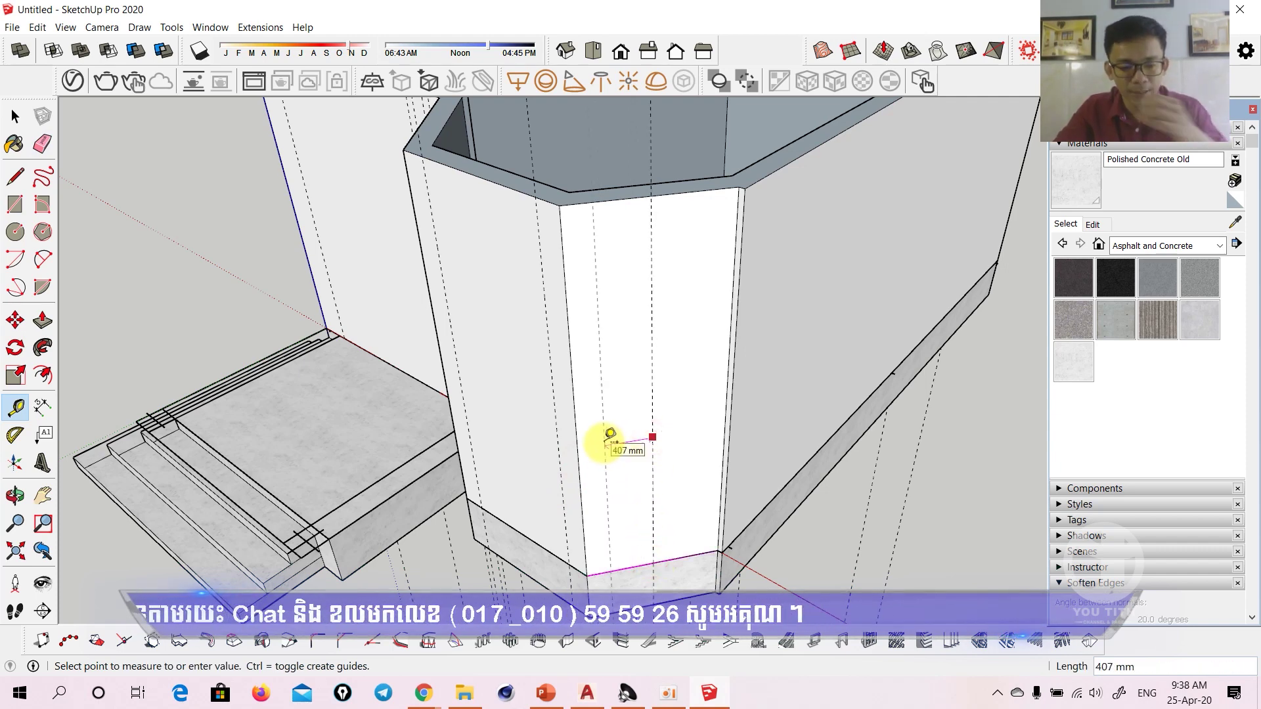
{"action": "key", "text": "Return"}
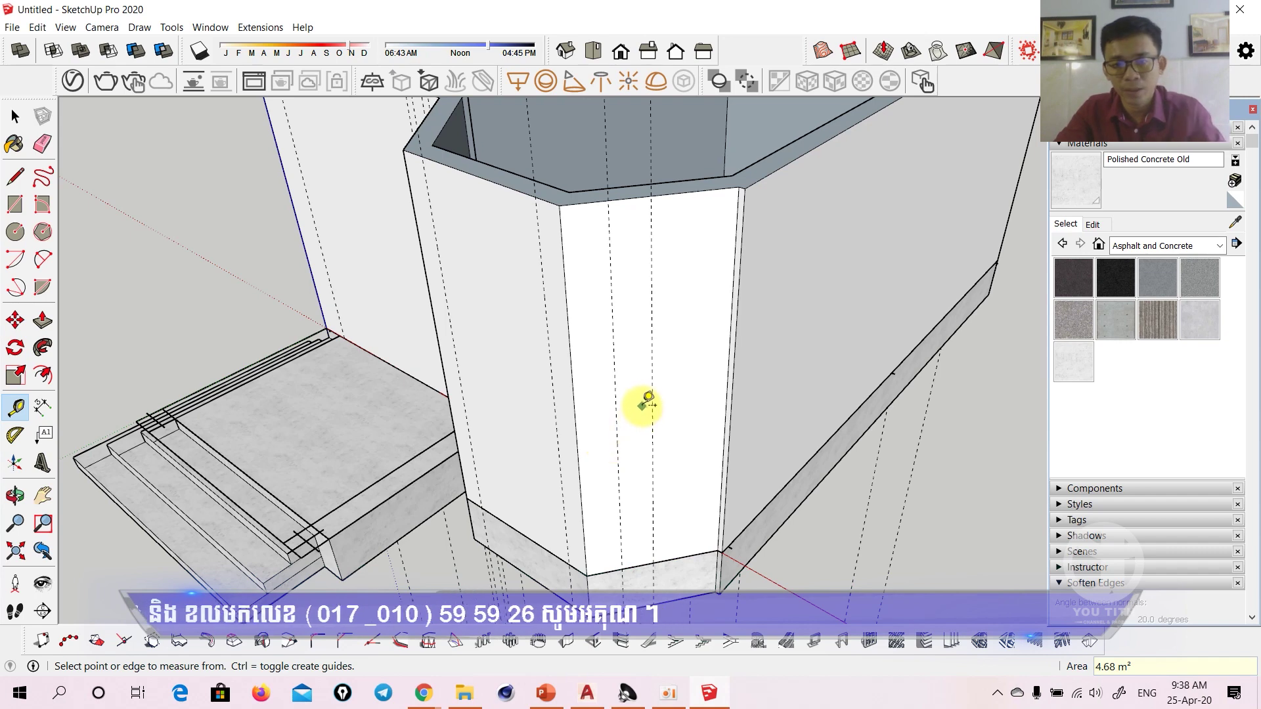
{"action": "left_click", "coordinate": [615, 399]}
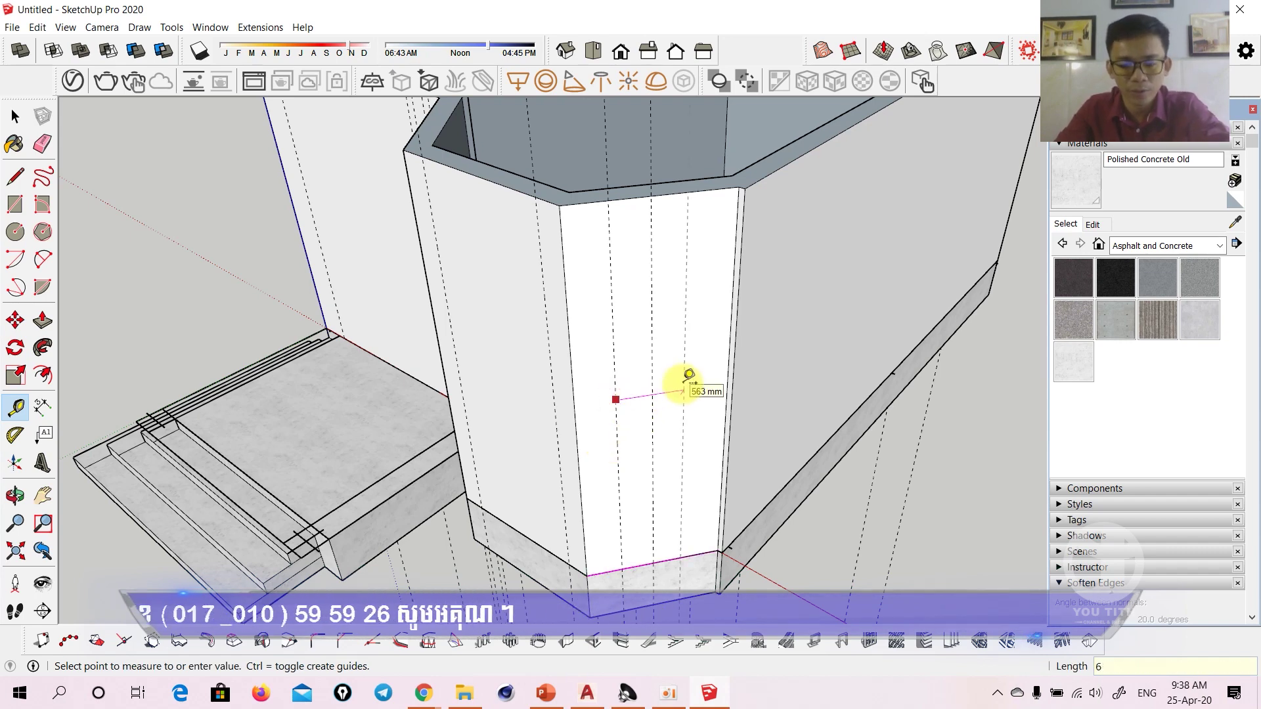
{"action": "type", "text": "00"}
{"action": "key", "text": "Return"}
{"action": "key", "text": "e"}
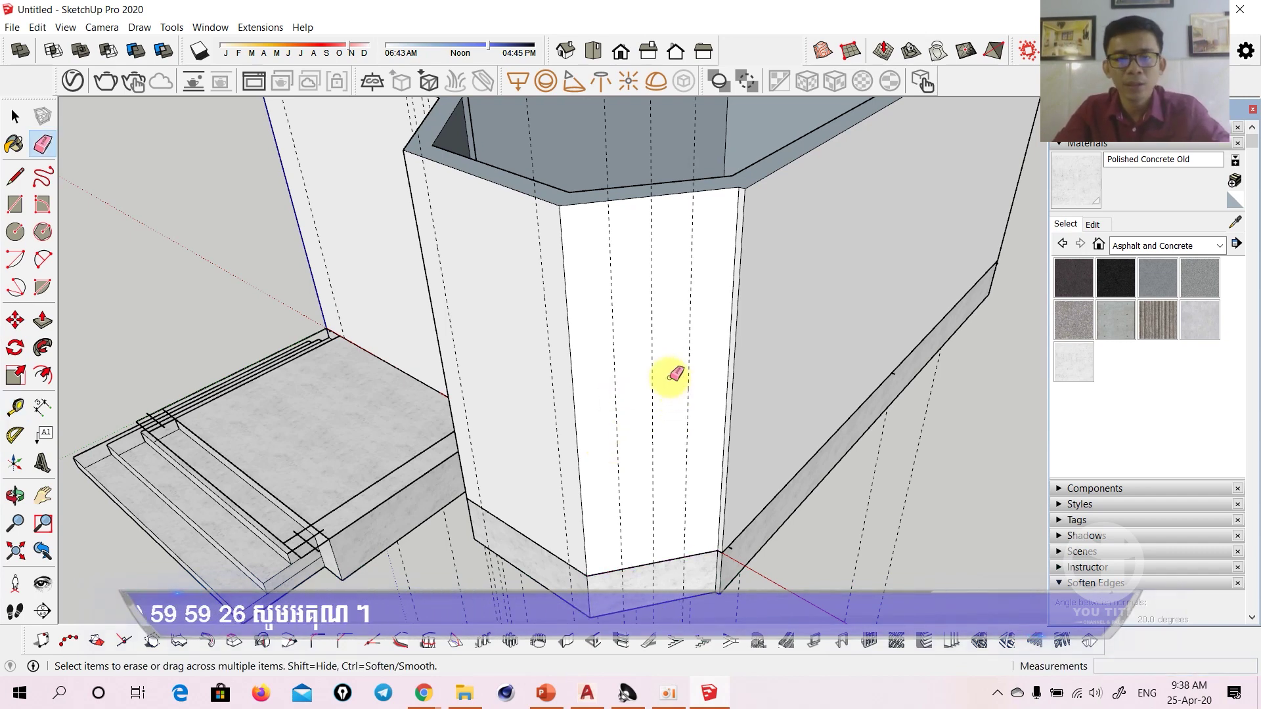
{"action": "mouse_move", "coordinate": [640, 366]}
{"action": "middle_mouse_down"}
{"action": "mouse_move", "coordinate": [624, 427]}
{"action": "mouse_move", "coordinate": [833, 442]}
{"action": "mouse_move", "coordinate": [929, 582]}
{"action": "middle_mouse_up"}
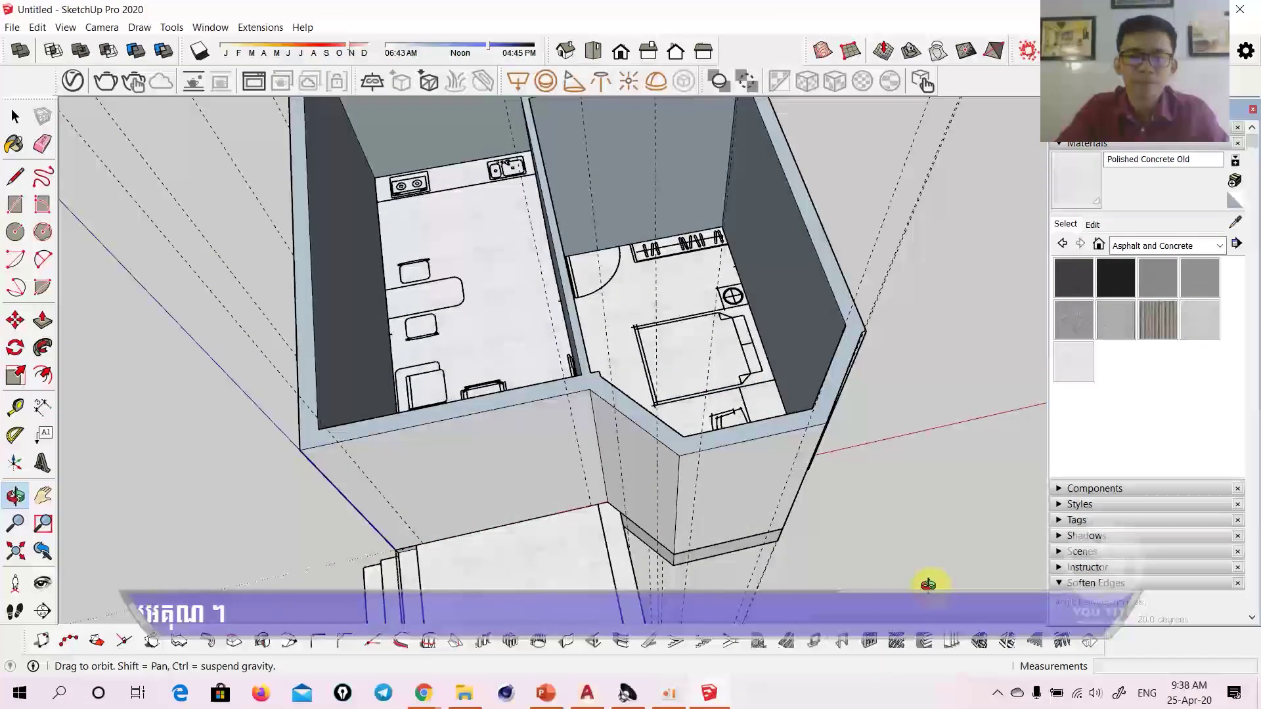
{"action": "mouse_move", "coordinate": [709, 493]}
{"action": "middle_mouse_down"}
{"action": "mouse_move", "coordinate": [620, 409]}
{"action": "mouse_move", "coordinate": [545, 399]}
{"action": "mouse_move", "coordinate": [577, 335]}
{"action": "mouse_move", "coordinate": [562, 442]}
{"action": "mouse_move", "coordinate": [670, 410]}
{"action": "mouse_move", "coordinate": [555, 445]}
{"action": "middle_mouse_up"}
Place horizontal guides up the front wall, the top one at 1800 mm
{"action": "key", "text": "t"}
{"action": "scroll", "coordinate": [549, 524], "scroll_direction": "up", "scroll_amount": 3}
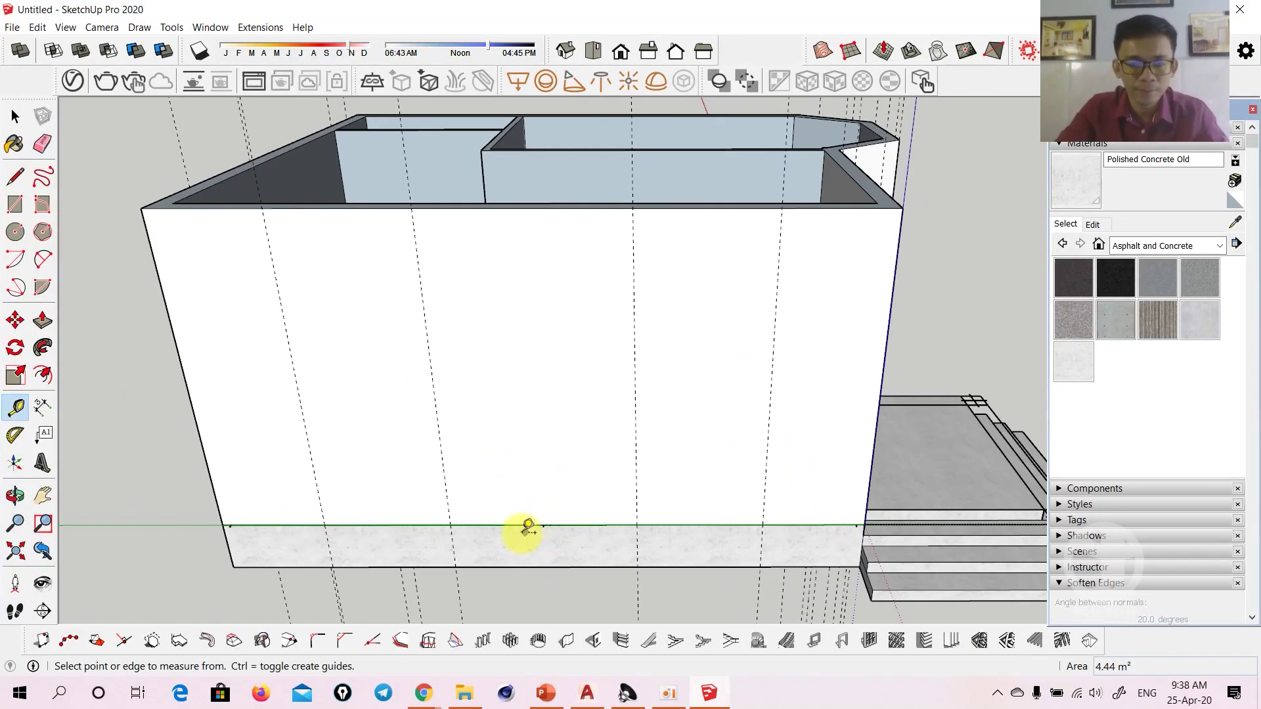
{"action": "left_click", "coordinate": [497, 525]}
{"action": "middle_click_drag", "start_coordinate": [494, 415], "coordinate": [494, 415]}
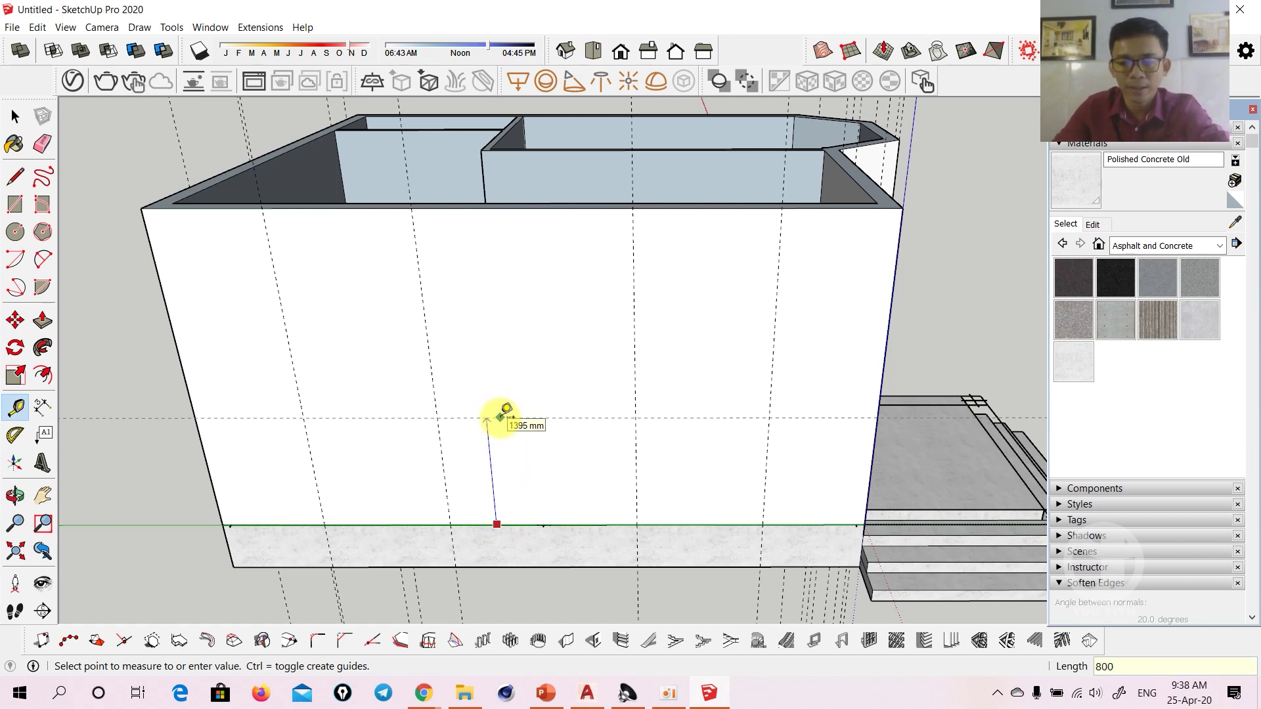
{"action": "middle_click_drag", "start_coordinate": [506, 409], "coordinate": [676, 374]}
{"action": "scroll", "coordinate": [647, 397], "scroll_direction": "up", "scroll_amount": 1}
{"action": "scroll", "coordinate": [647, 410], "scroll_direction": "up", "scroll_amount": 2}
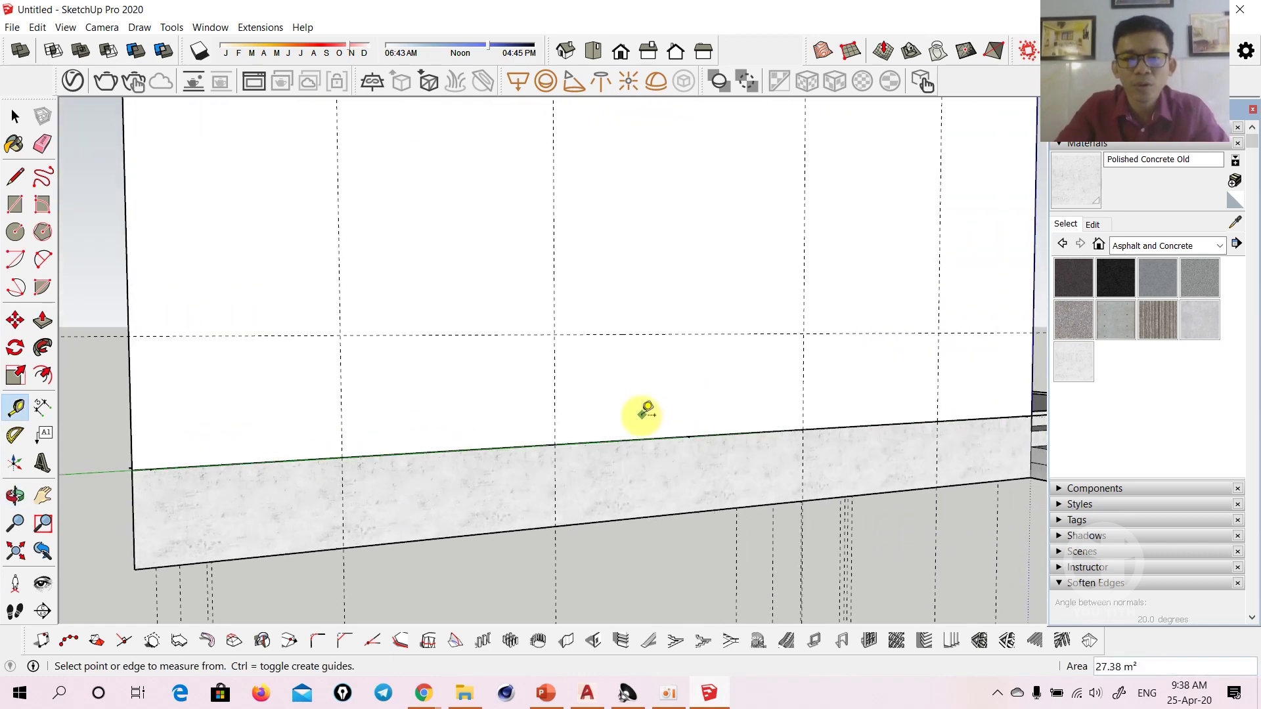
{"action": "left_click", "coordinate": [631, 518]}
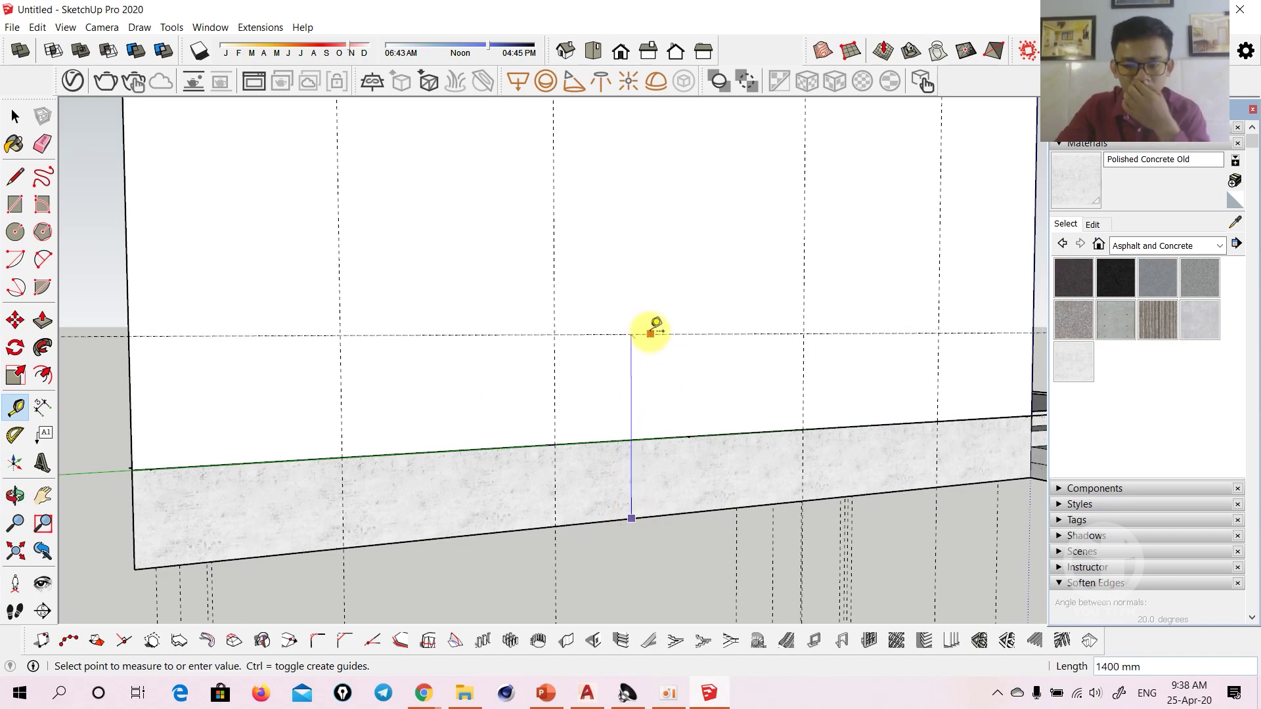
{"action": "scroll", "coordinate": [650, 333], "scroll_direction": "down", "scroll_amount": 3}
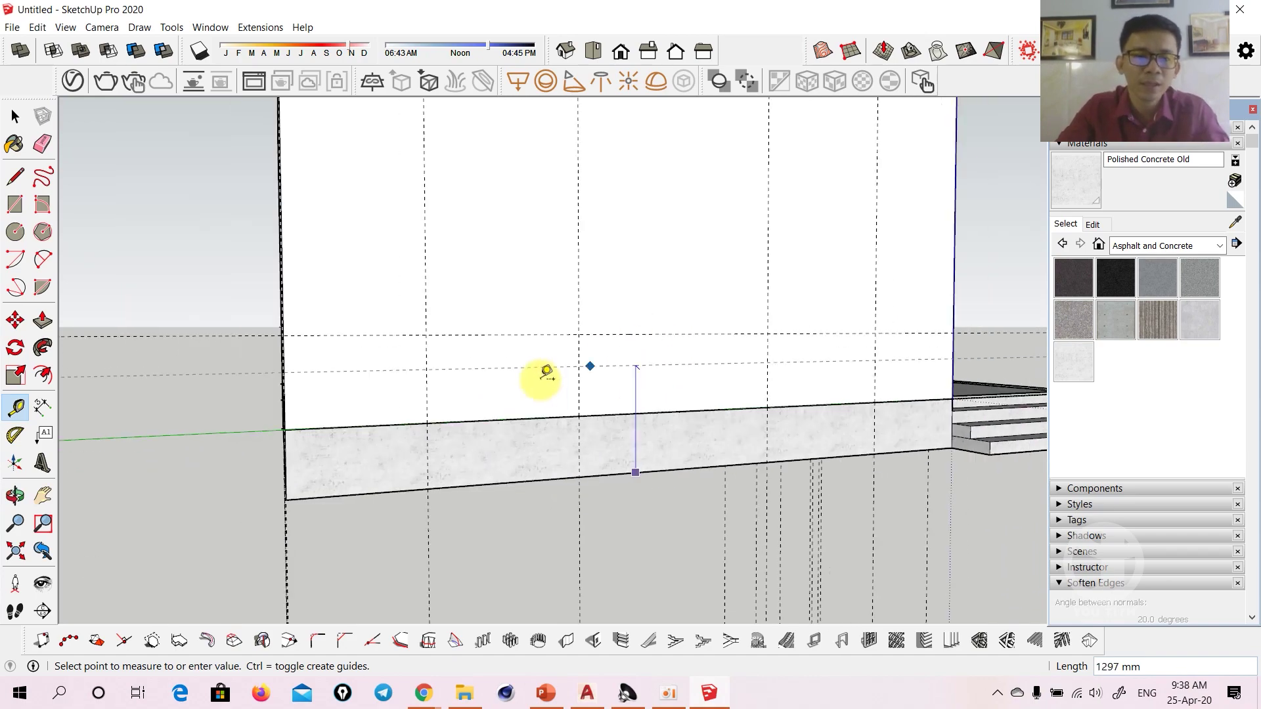
{"action": "mouse_move", "coordinate": [543, 371]}
{"action": "middle_mouse_down"}
{"action": "mouse_move", "coordinate": [613, 430]}
{"action": "mouse_move", "coordinate": [590, 449]}
{"action": "mouse_move", "coordinate": [619, 464]}
{"action": "mouse_move", "coordinate": [647, 431]}
{"action": "middle_mouse_up"}
{"action": "left_click", "coordinate": [650, 426]}
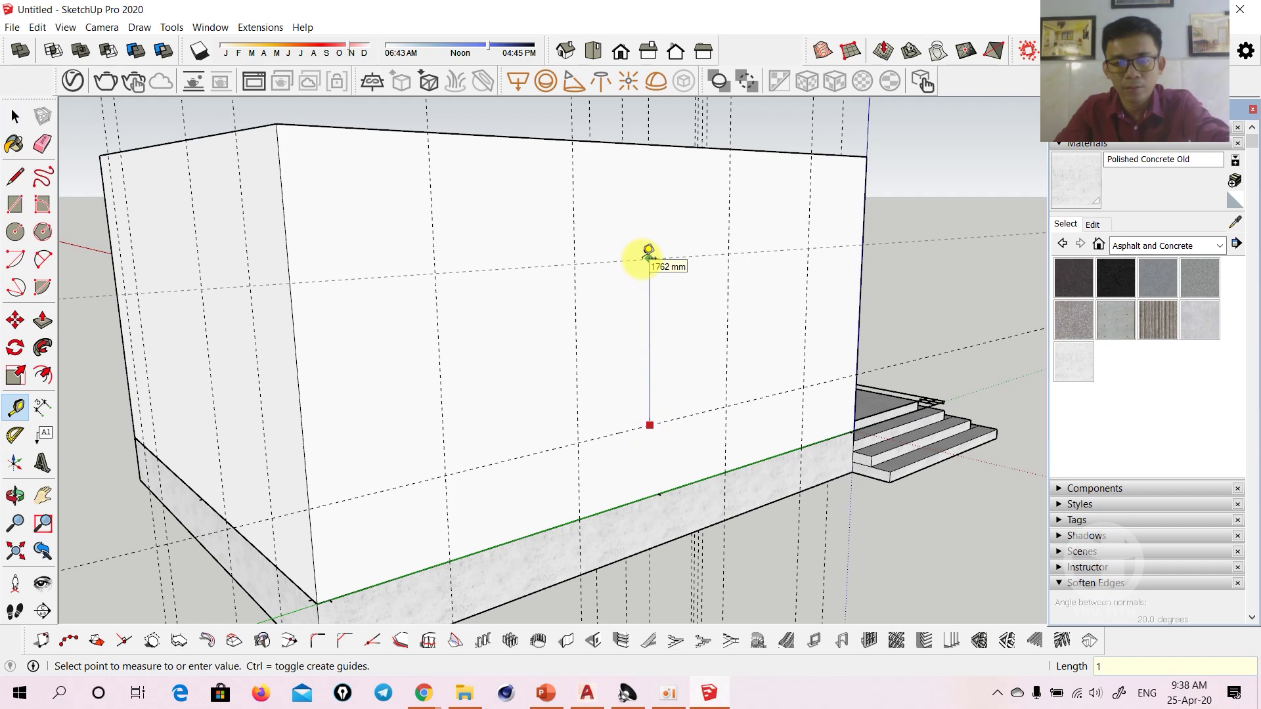
{"action": "type", "text": "800"}
{"action": "key", "text": "Return"}
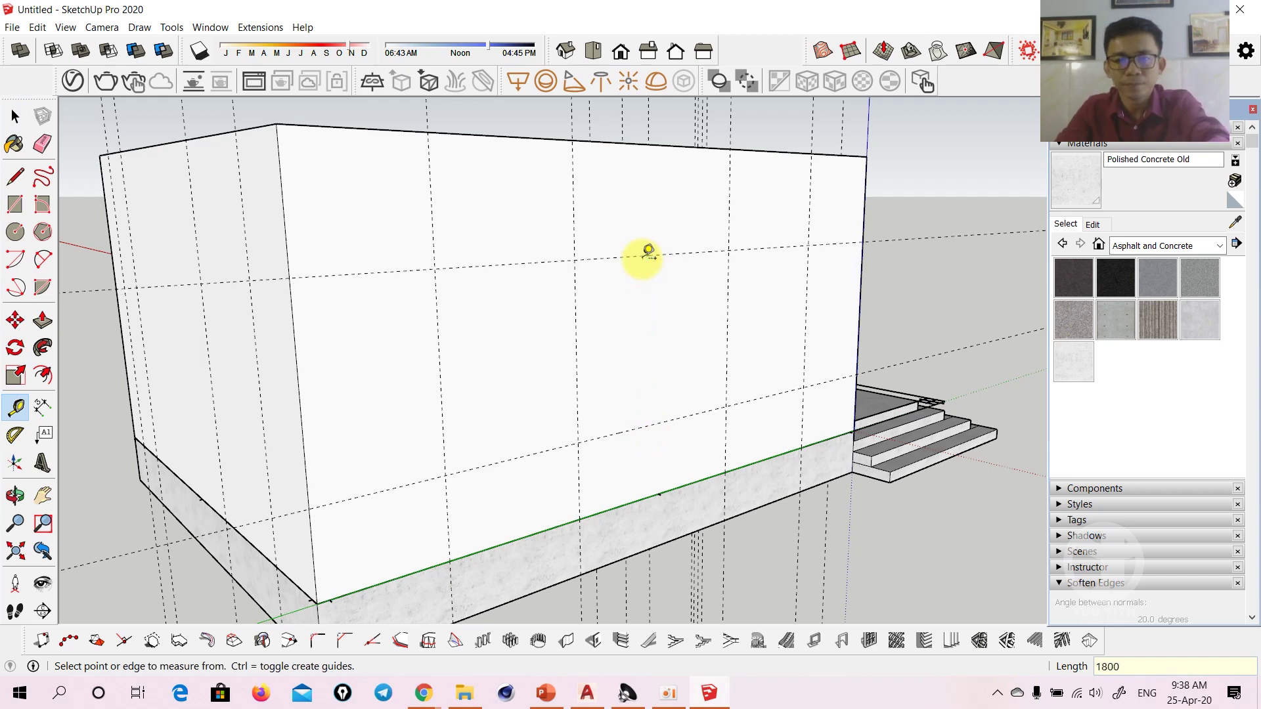
{"action": "mouse_move", "coordinate": [683, 360]}
{"action": "middle_mouse_down"}
{"action": "mouse_move", "coordinate": [506, 380]}
{"action": "mouse_move", "coordinate": [457, 371]}
{"action": "mouse_move", "coordinate": [571, 381]}
{"action": "middle_mouse_up"}
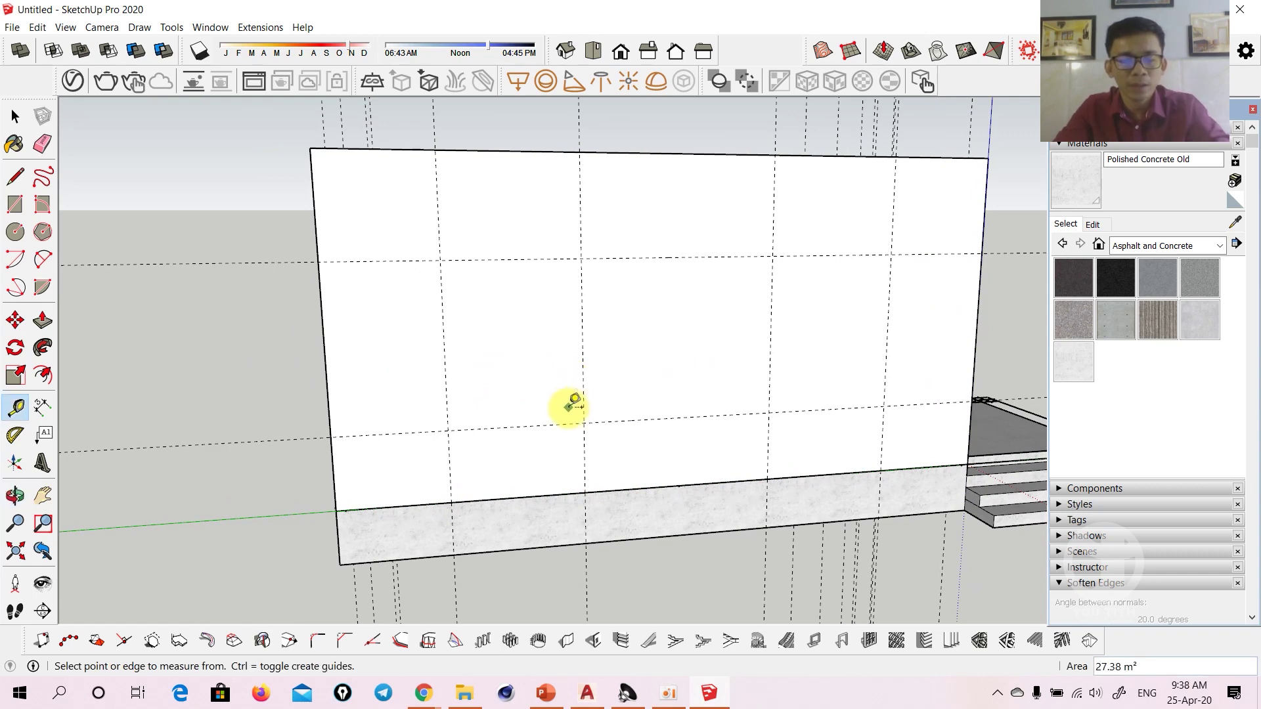
Draw two window outlines between the guide intersections on the front wall
{"action": "key", "text": "r"}
{"action": "left_click", "coordinate": [440, 260]}
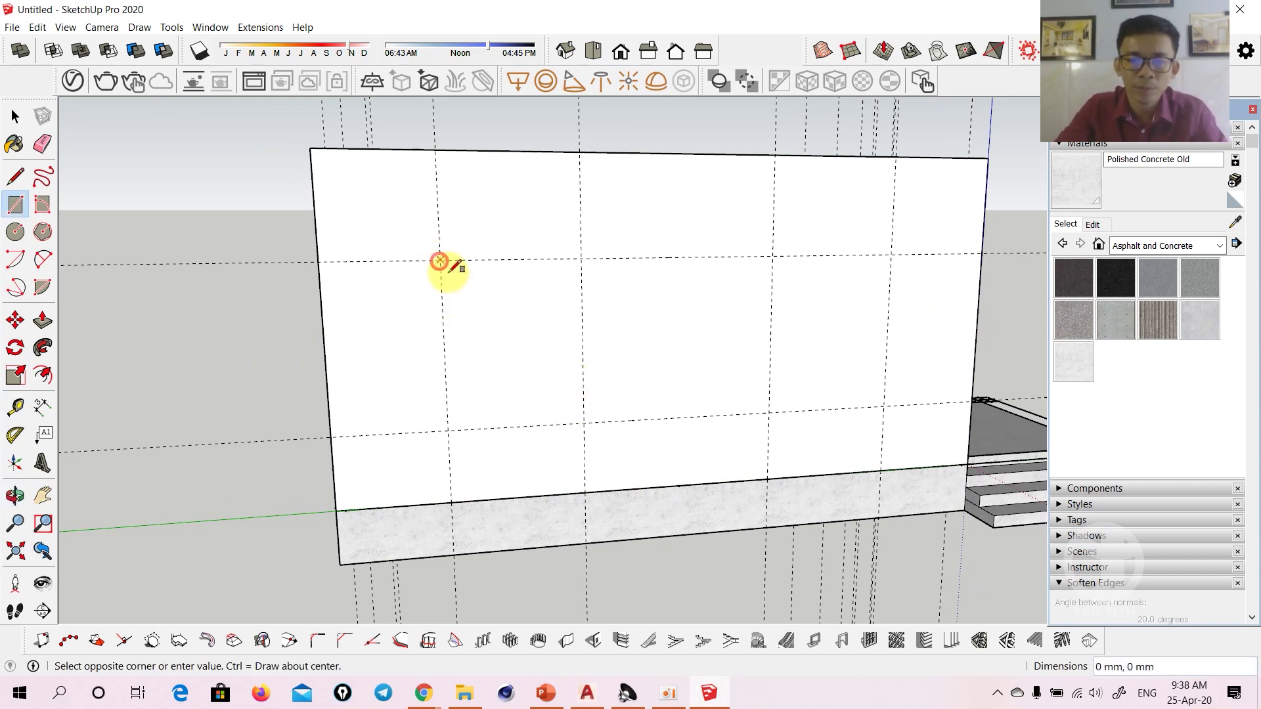
{"action": "left_click", "coordinate": [584, 424]}
{"action": "left_click", "coordinate": [772, 255]}
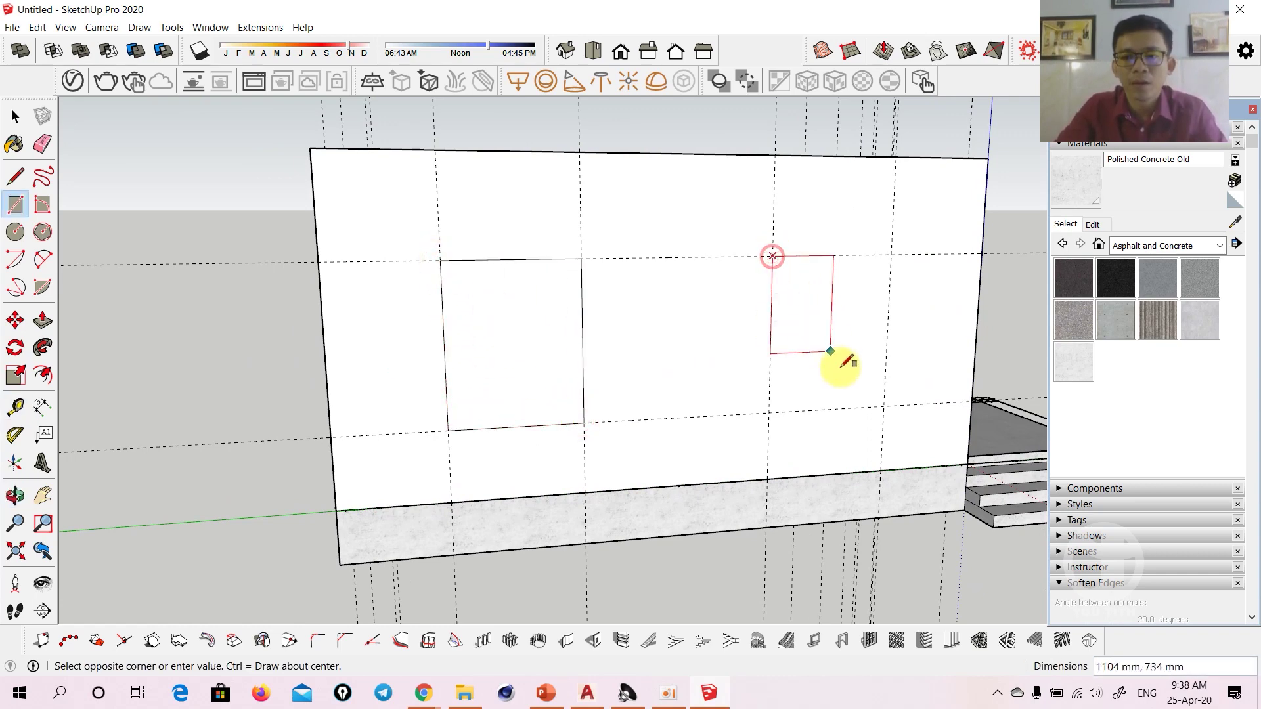
{"action": "left_click", "coordinate": [884, 405]}
{"action": "mouse_move", "coordinate": [906, 369]}
{"action": "middle_mouse_down"}
{"action": "mouse_move", "coordinate": [576, 376]}
{"action": "mouse_move", "coordinate": [568, 388]}
{"action": "middle_mouse_up"}
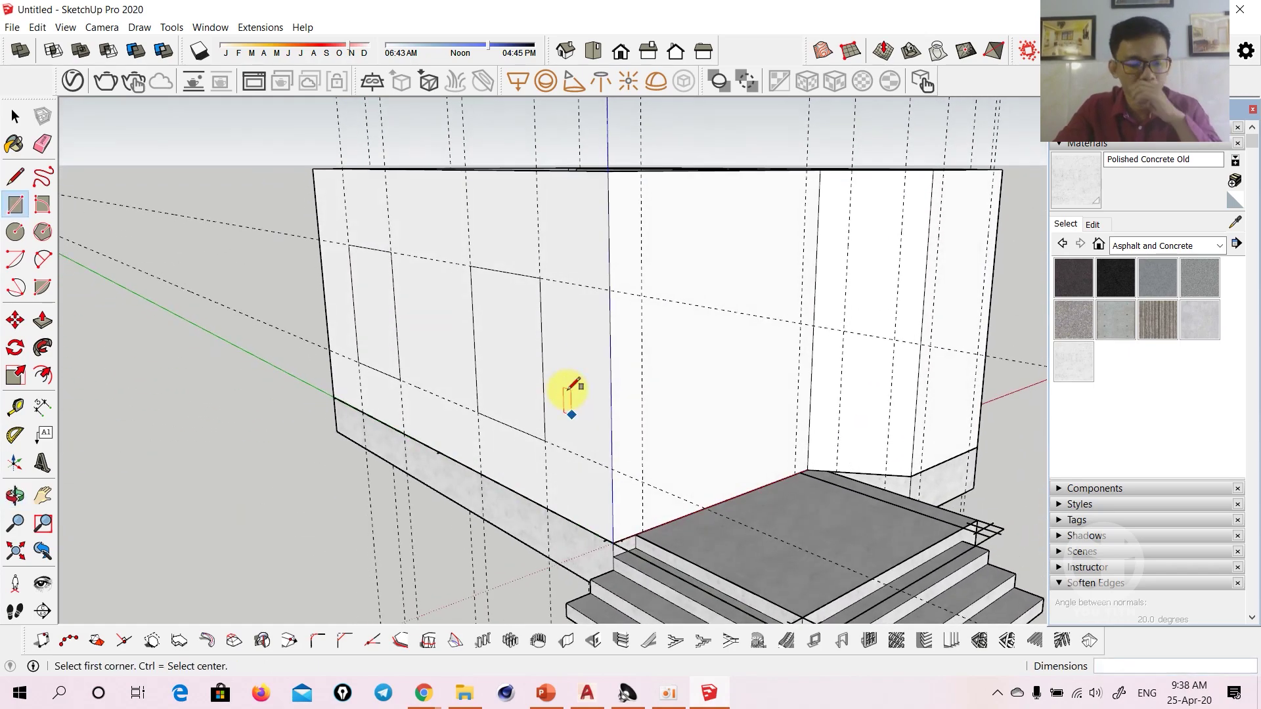
{"action": "key", "text": "t"}
{"action": "left_click", "coordinate": [664, 171]}
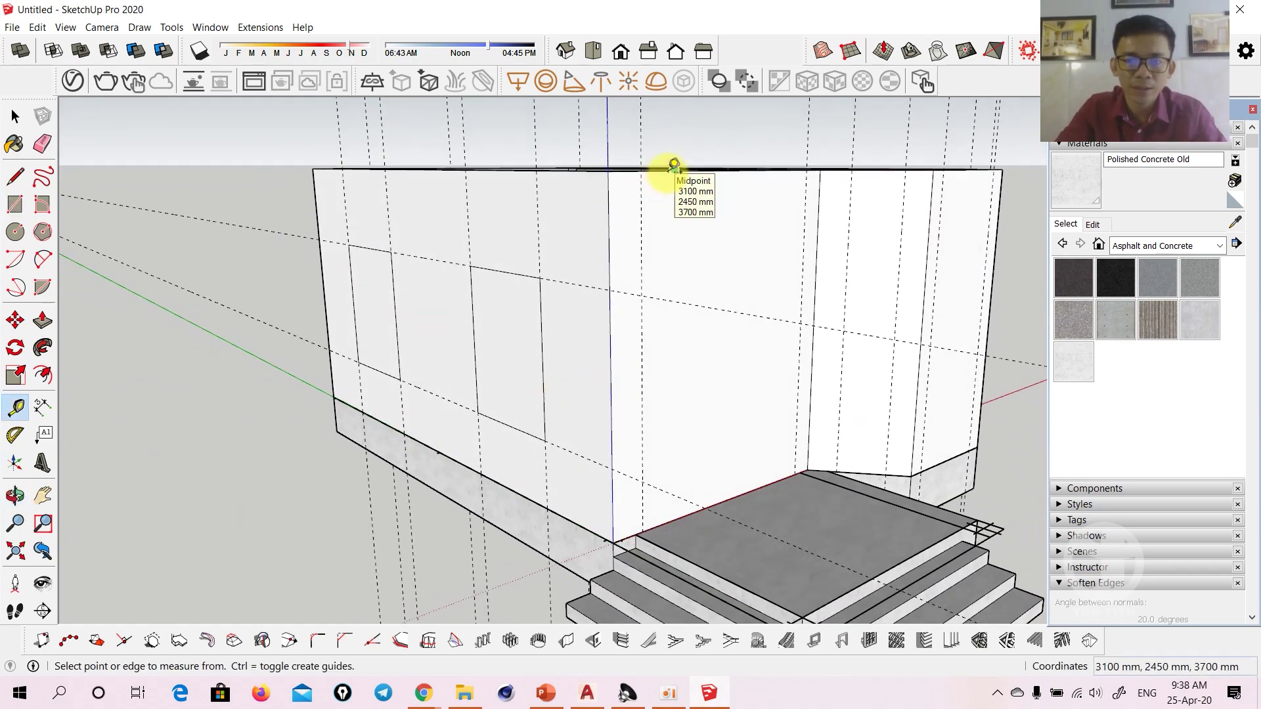
Place a horizontal guide on the side wall below its top edge
{"action": "middle_click_drag", "start_coordinate": [597, 284], "coordinate": [577, 247]}
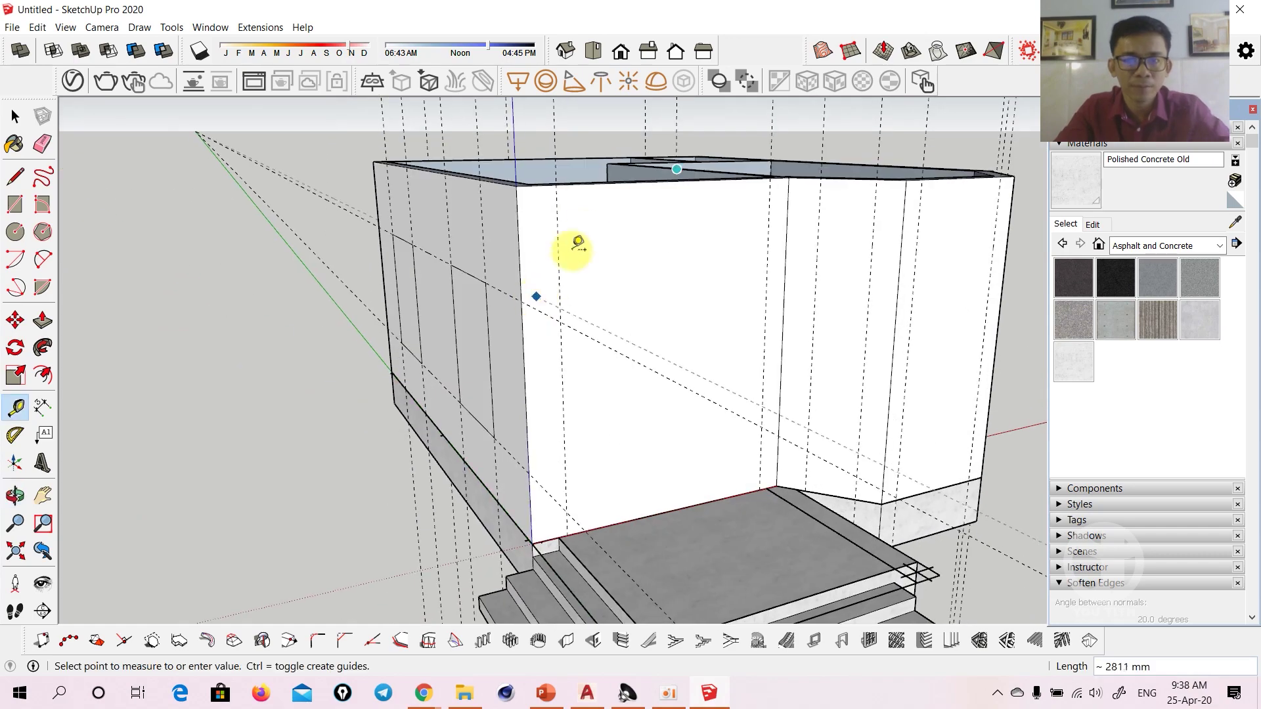
{"action": "left_click", "coordinate": [577, 248]}
{"action": "scroll", "coordinate": [558, 237], "scroll_direction": "up", "scroll_amount": 3}
{"action": "left_click", "coordinate": [542, 247]}
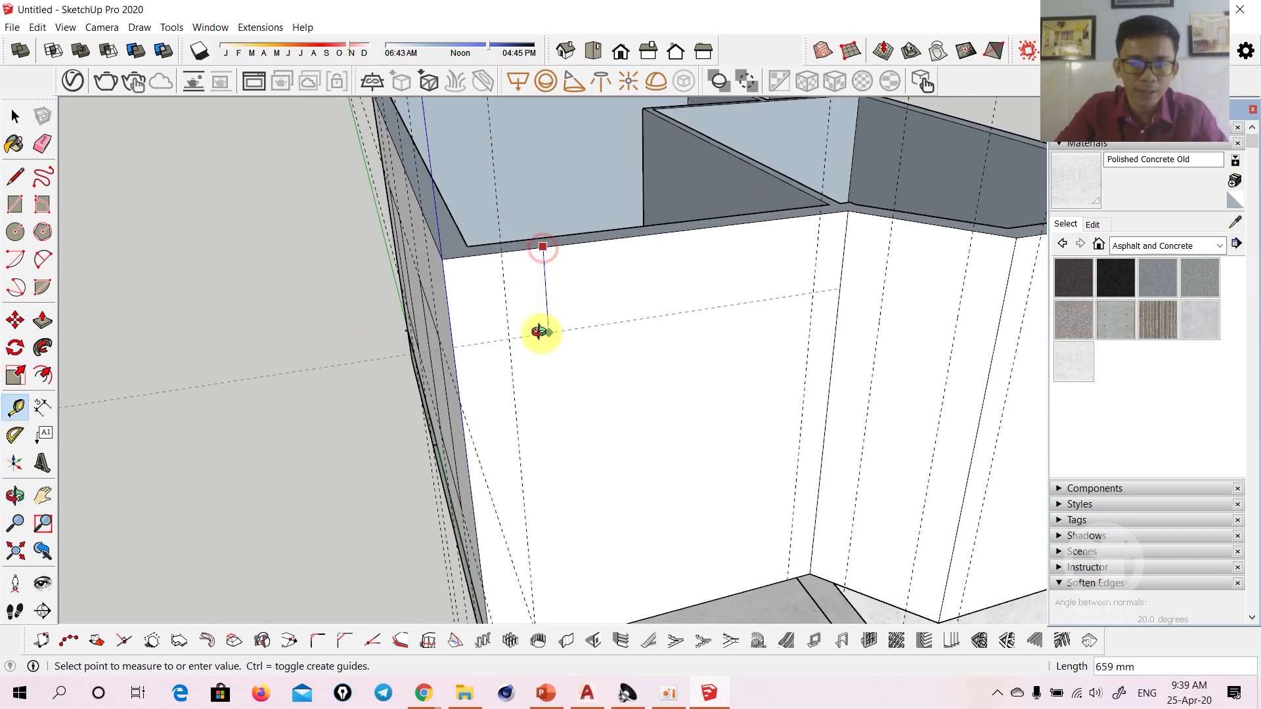
{"action": "scroll", "coordinate": [564, 276], "scroll_direction": "up", "scroll_amount": 2}
{"action": "left_click", "coordinate": [515, 318]}
{"action": "scroll", "coordinate": [546, 273], "scroll_direction": "down", "scroll_amount": 2}
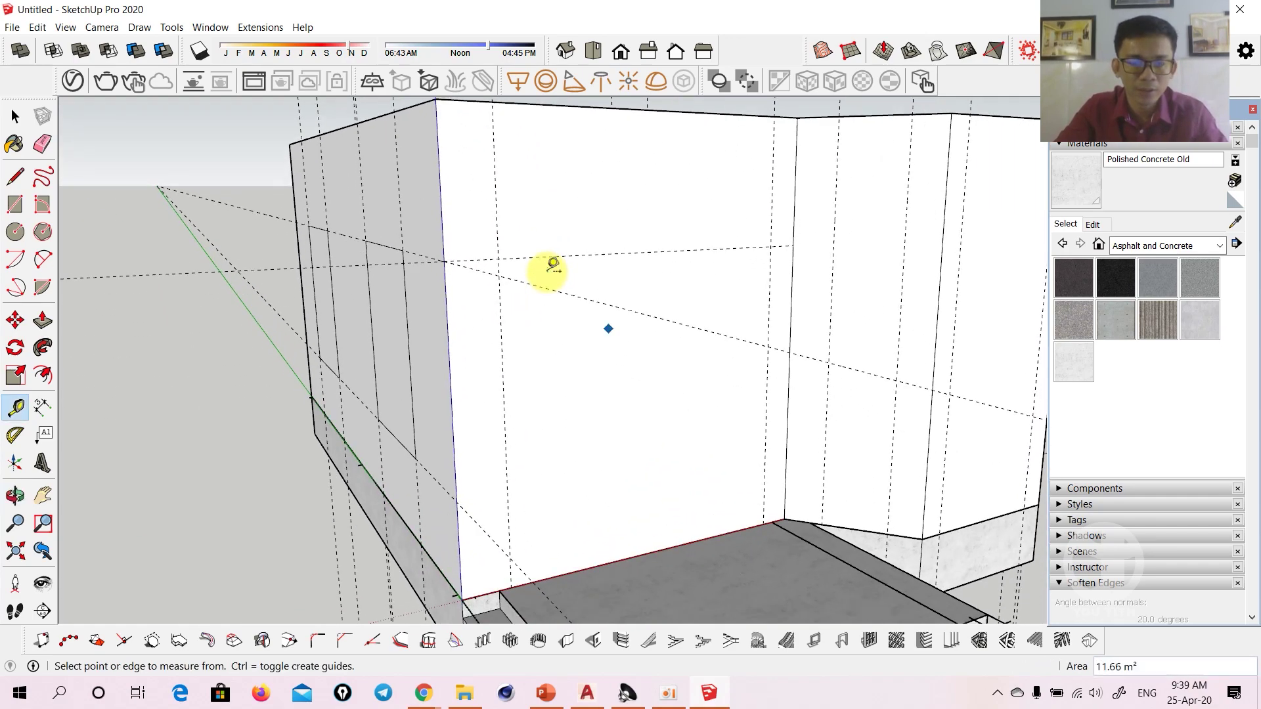
Outline a 2600 by 2500 mm opening from the guide down to the door endpoint, using X-ray
{"action": "key", "text": "r"}
{"action": "left_click", "coordinate": [499, 262]}
{"action": "middle_click_drag", "start_coordinate": [529, 290], "coordinate": [683, 450]}
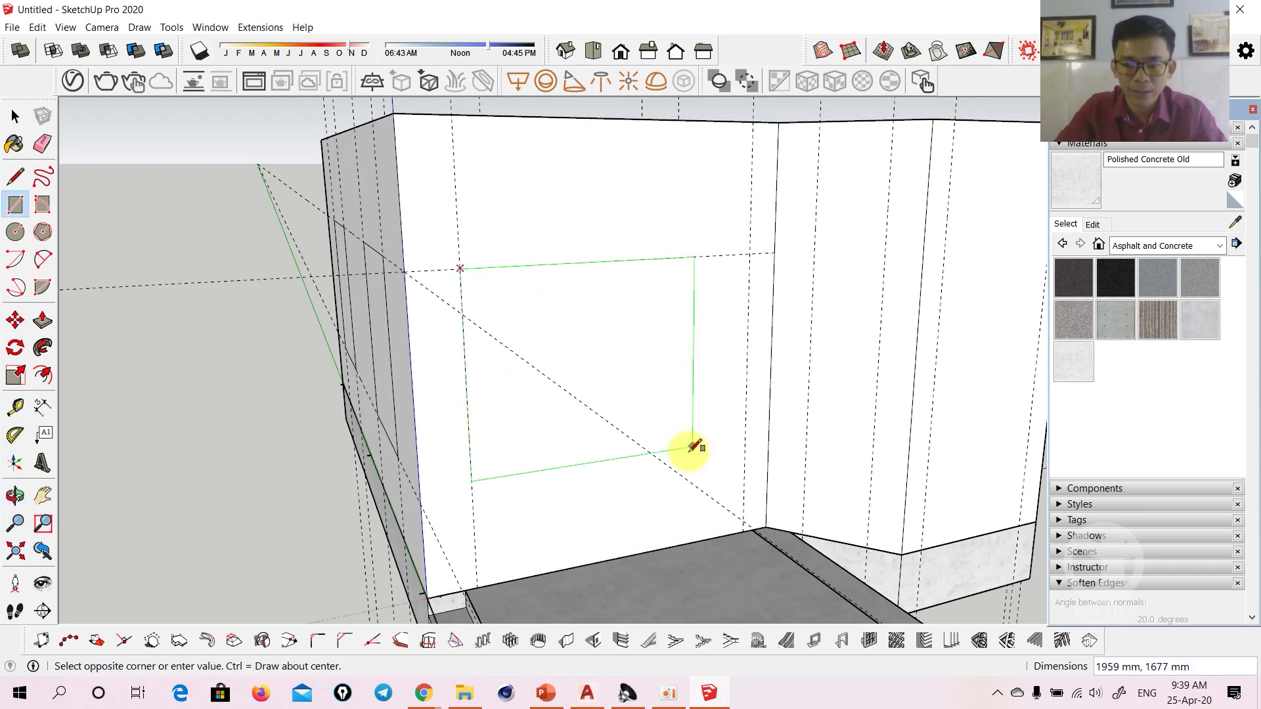
{"action": "mouse_move", "coordinate": [742, 526]}
{"action": "middle_mouse_down"}
{"action": "mouse_move", "coordinate": [641, 571]}
{"action": "mouse_move", "coordinate": [717, 565]}
{"action": "middle_mouse_up"}
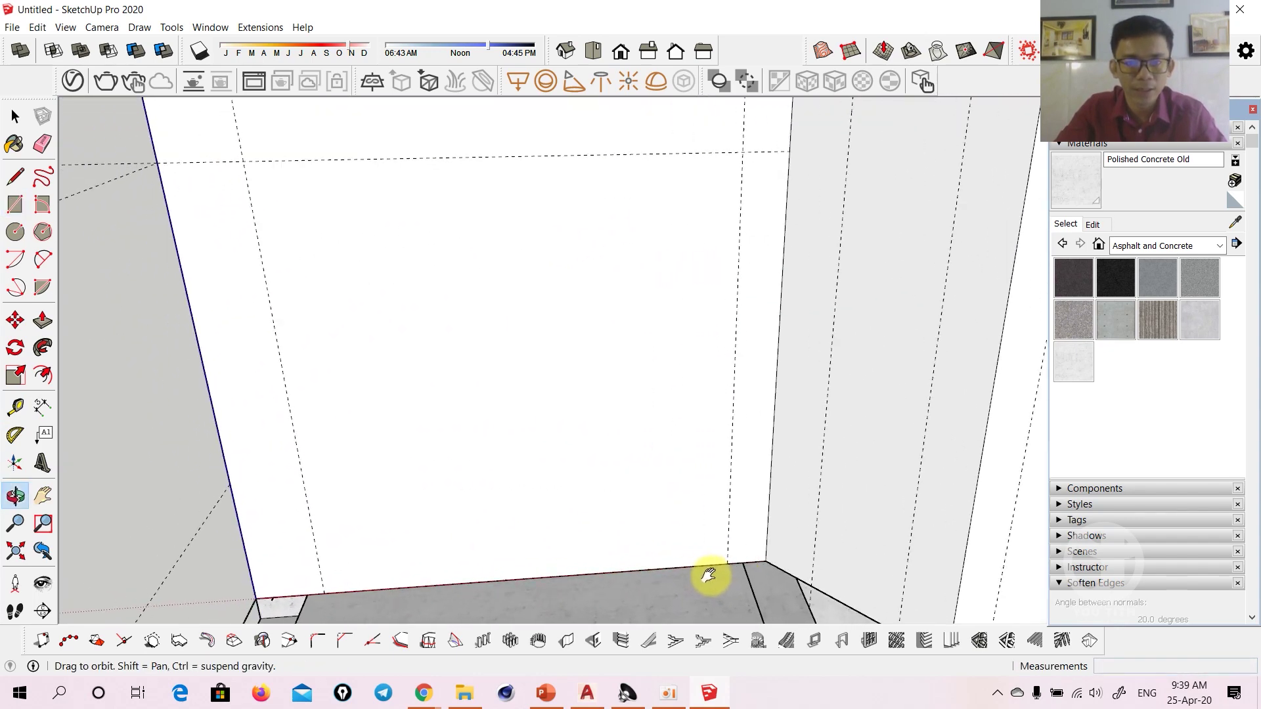
{"action": "key", "text": "alt+x"}
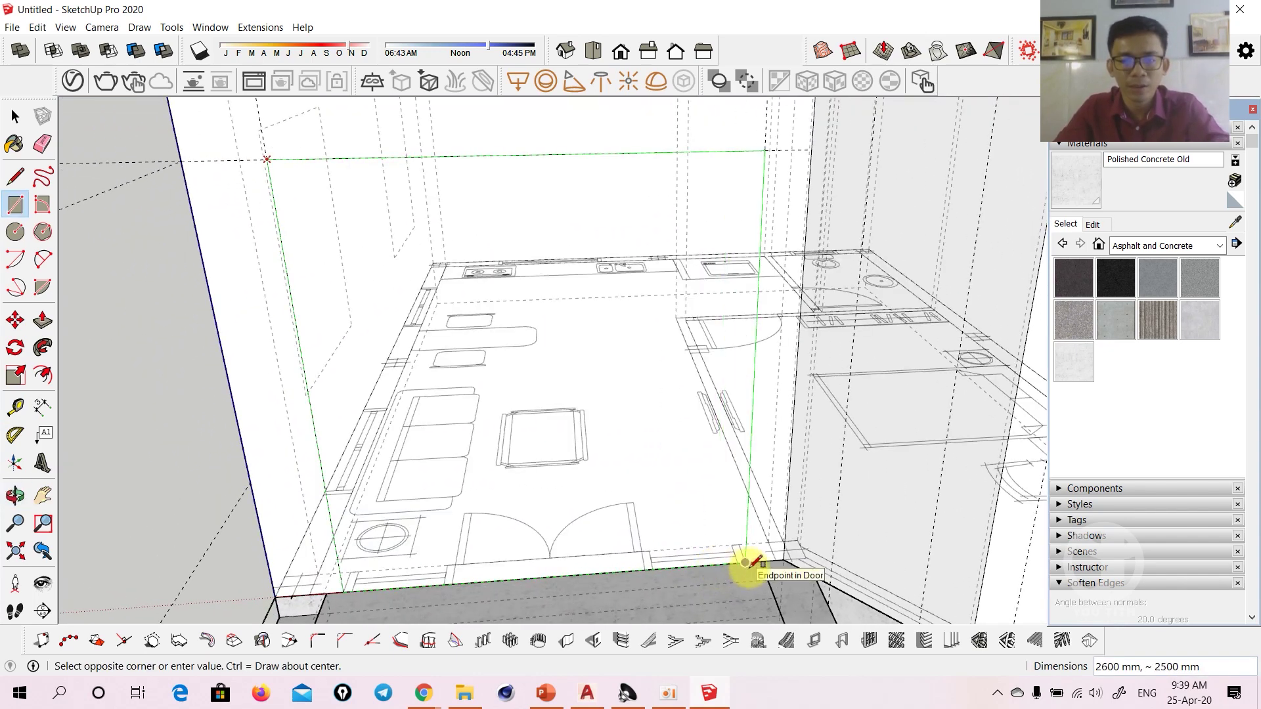
{"action": "key", "text": "alt+x"}
{"action": "key", "text": "alt+x"}
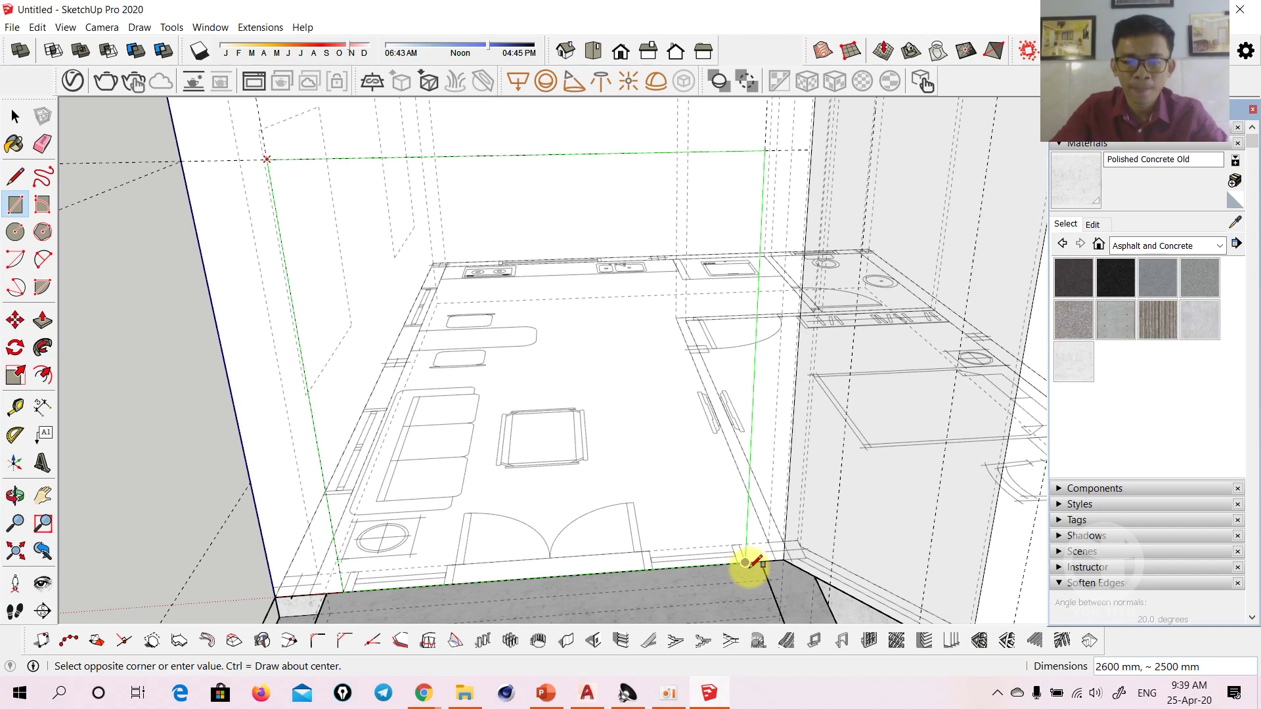
{"action": "left_click", "coordinate": [746, 563]}
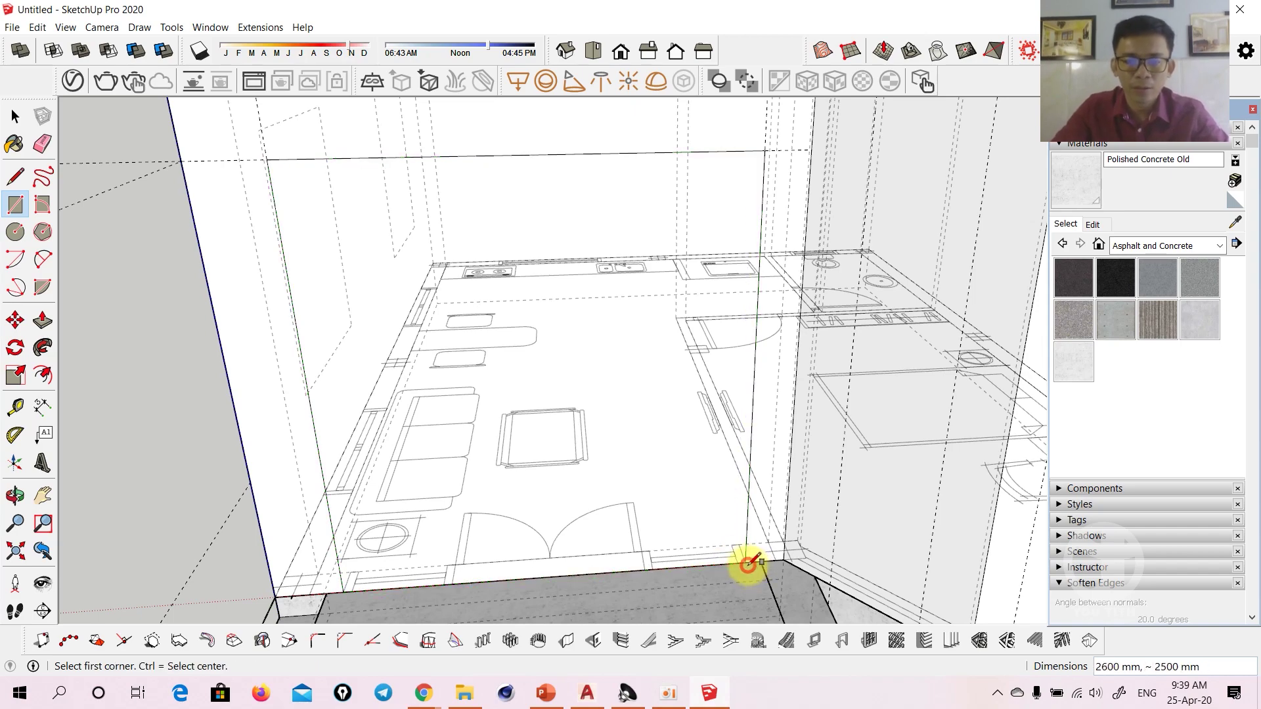
{"action": "mouse_move", "coordinate": [746, 565]}
{"action": "middle_mouse_down"}
{"action": "mouse_move", "coordinate": [669, 416]}
{"action": "mouse_move", "coordinate": [657, 416]}
{"action": "mouse_move", "coordinate": [655, 440]}
{"action": "mouse_move", "coordinate": [741, 442]}
{"action": "middle_mouse_up"}
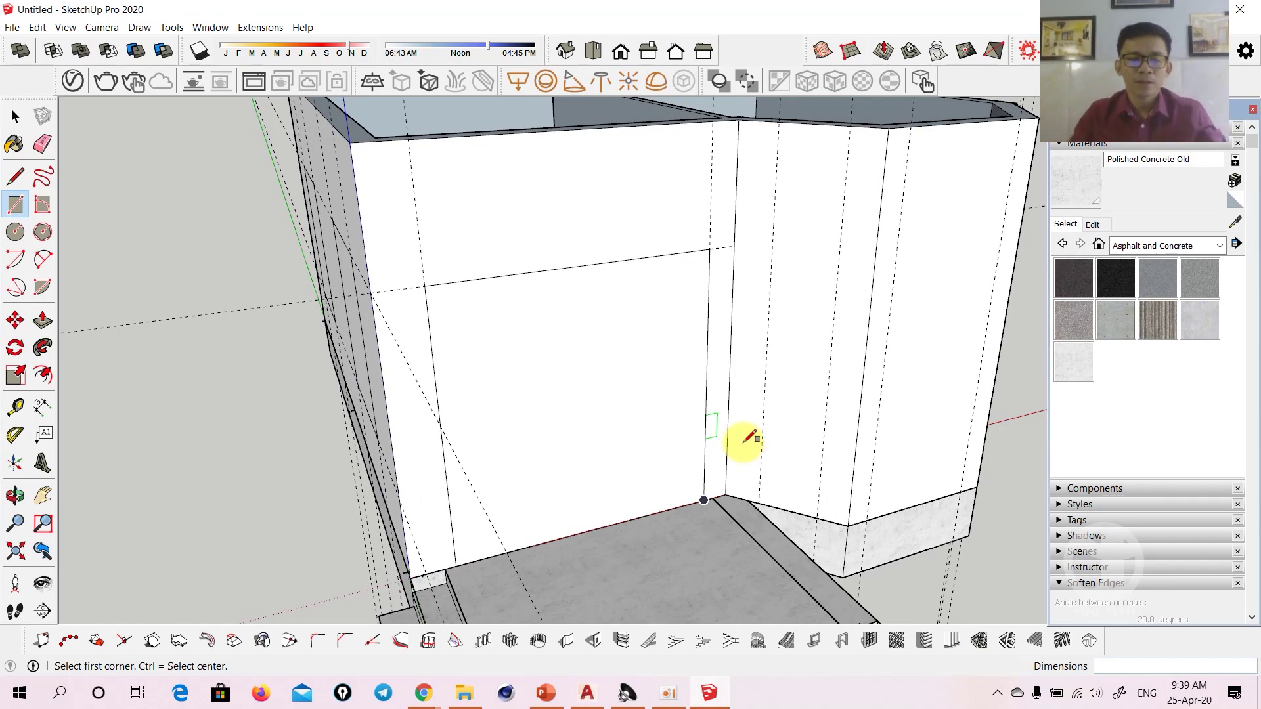
Place a horizontal guide and measure down the wall from its edge
{"action": "scroll", "coordinate": [748, 438], "scroll_direction": "down", "scroll_amount": 3}
{"action": "scroll", "coordinate": [737, 422], "scroll_direction": "down", "scroll_amount": 1}
{"action": "mouse_move", "coordinate": [740, 416]}
{"action": "middle_mouse_down"}
{"action": "mouse_move", "coordinate": [604, 410]}
{"action": "mouse_move", "coordinate": [615, 279]}
{"action": "middle_mouse_up"}
{"action": "key", "text": "t"}
{"action": "scroll", "coordinate": [604, 410], "scroll_direction": "up", "scroll_amount": 3}
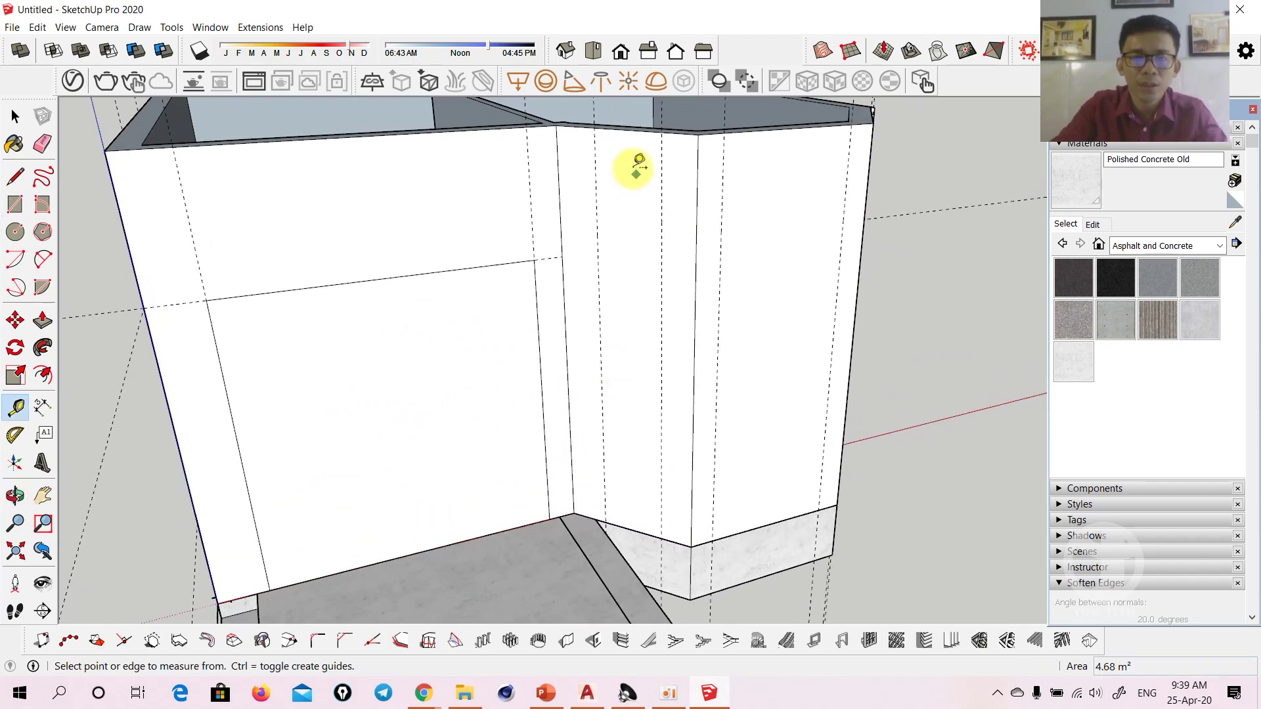
{"action": "left_click", "coordinate": [627, 129]}
{"action": "left_click", "coordinate": [563, 257]}
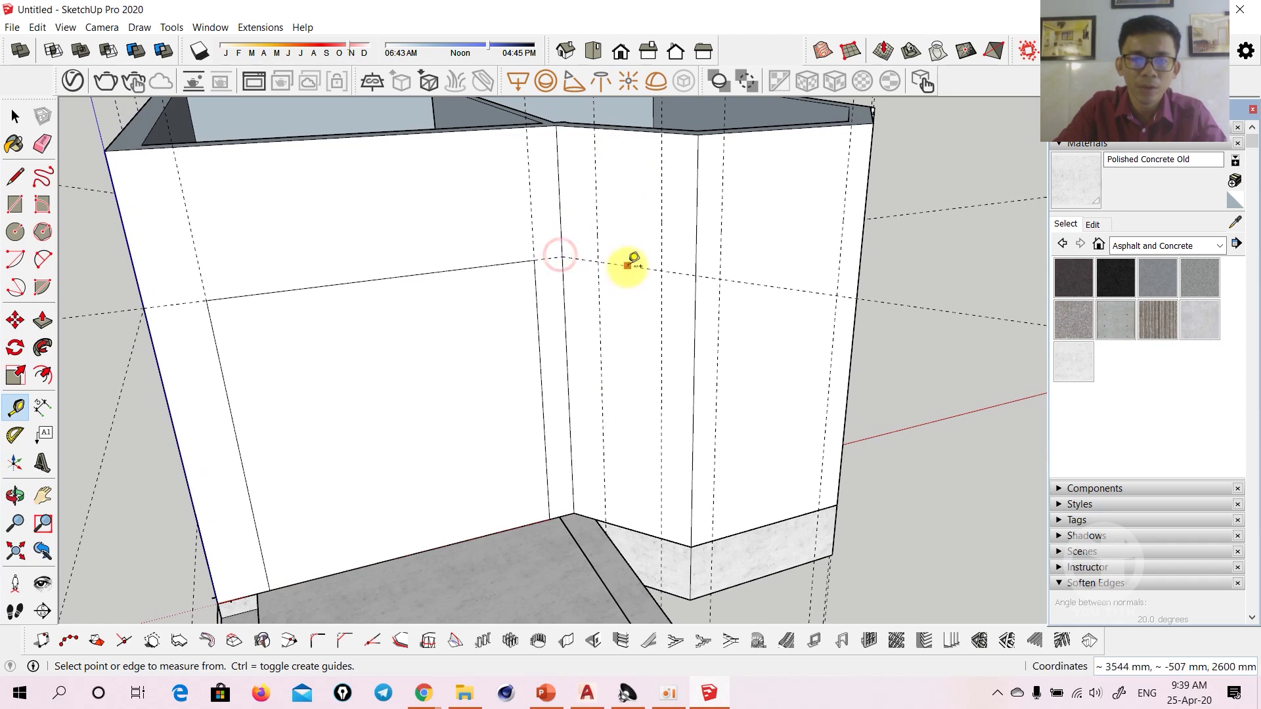
{"action": "left_click", "coordinate": [627, 264]}
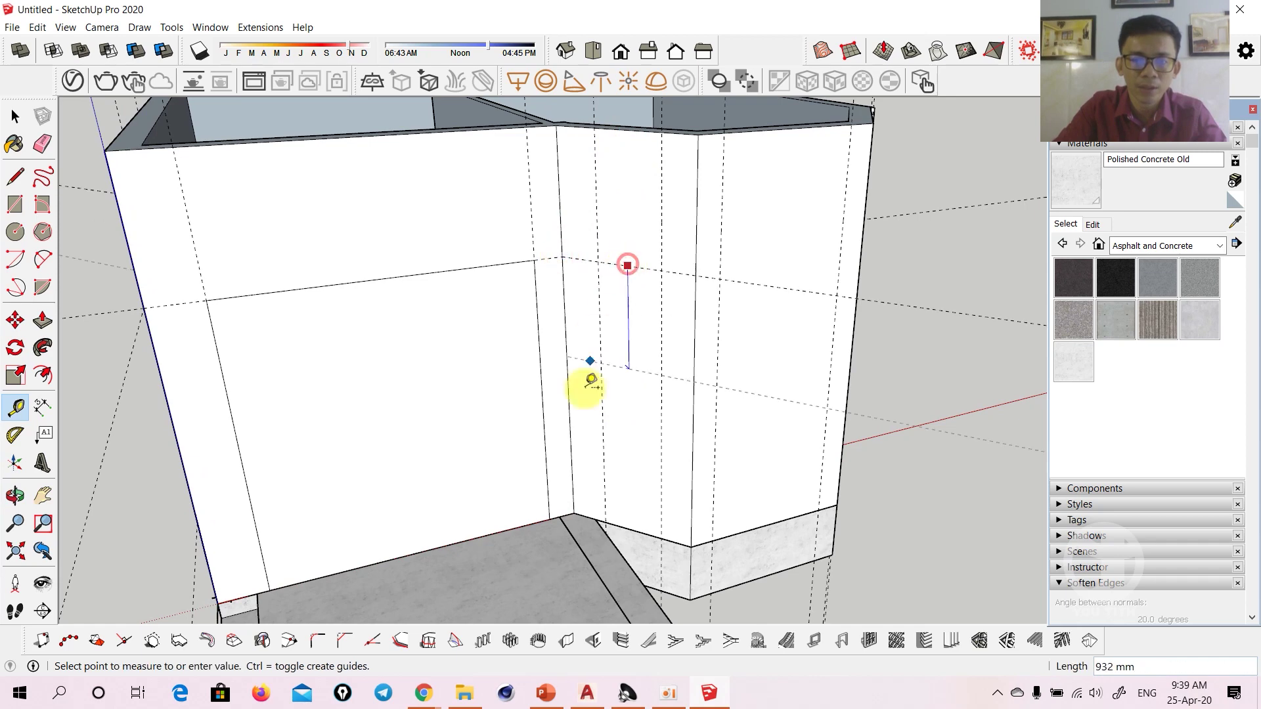
{"action": "left_click", "coordinate": [591, 506]}
{"action": "mouse_move", "coordinate": [591, 505]}
{"action": "middle_mouse_down"}
{"action": "mouse_move", "coordinate": [648, 464]}
{"action": "mouse_move", "coordinate": [402, 470]}
{"action": "middle_mouse_up"}
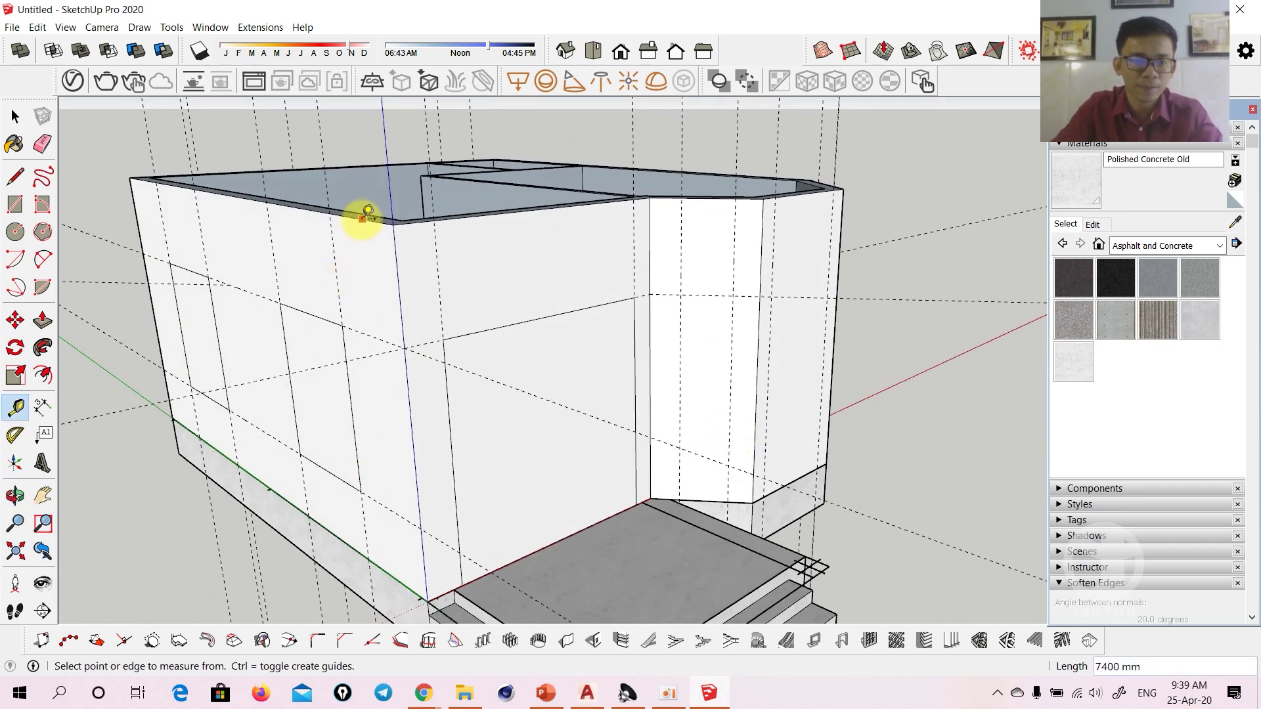
Lay guides down from the roof edge onto the angled bay walls
{"action": "left_click", "coordinate": [460, 215]}
{"action": "left_click", "coordinate": [421, 528]}
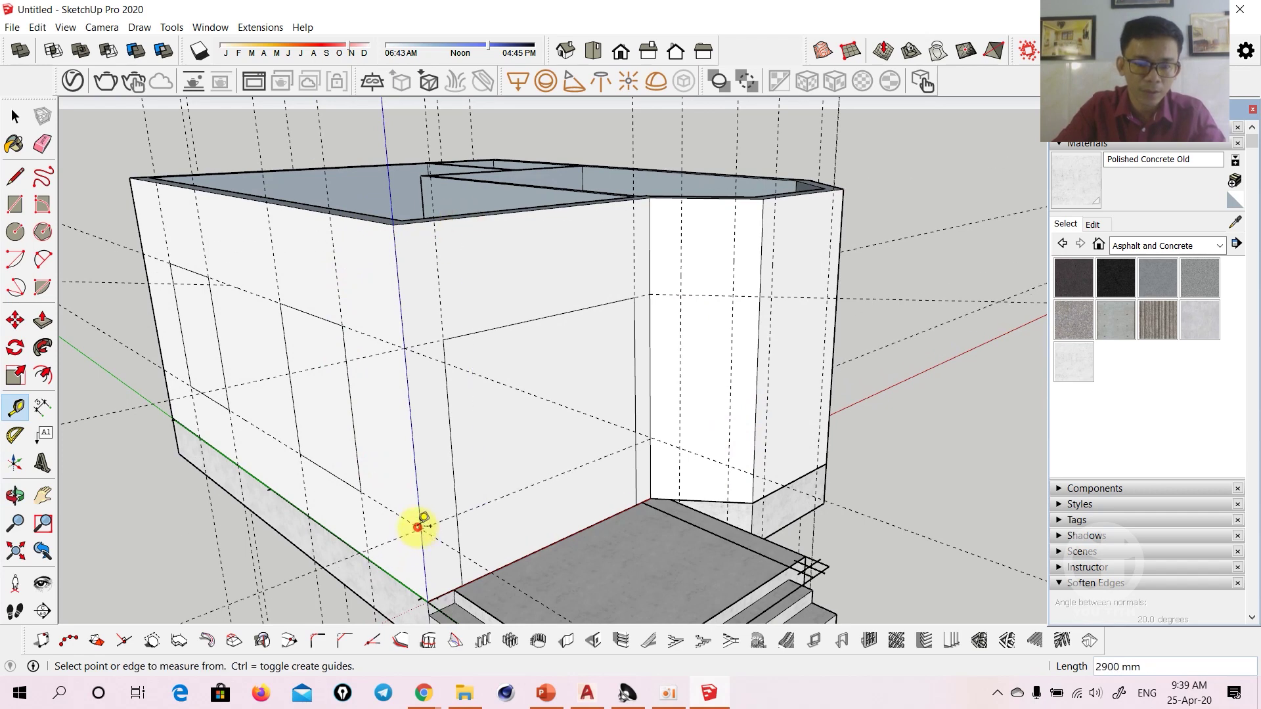
{"action": "left_click", "coordinate": [703, 197]}
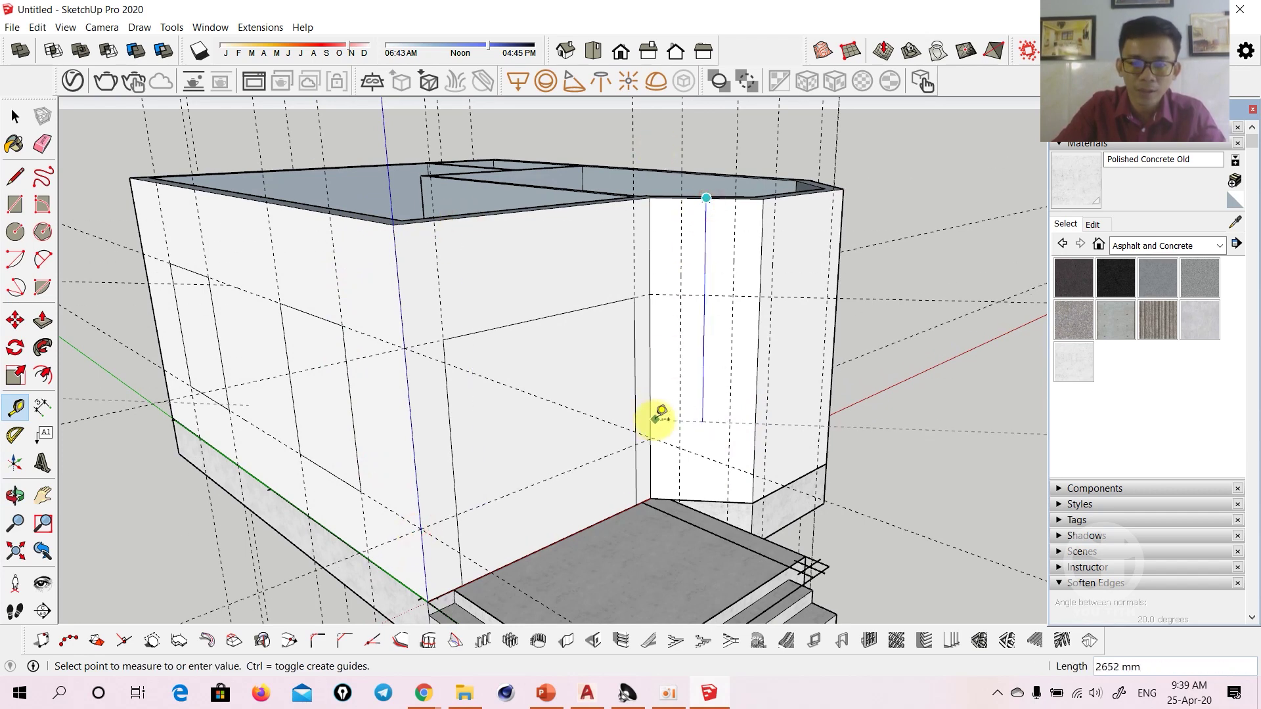
{"action": "mouse_move", "coordinate": [655, 417]}
{"action": "middle_mouse_down"}
{"action": "mouse_move", "coordinate": [640, 458]}
{"action": "mouse_move", "coordinate": [655, 449]}
{"action": "middle_mouse_up"}
{"action": "left_click", "coordinate": [643, 454]}
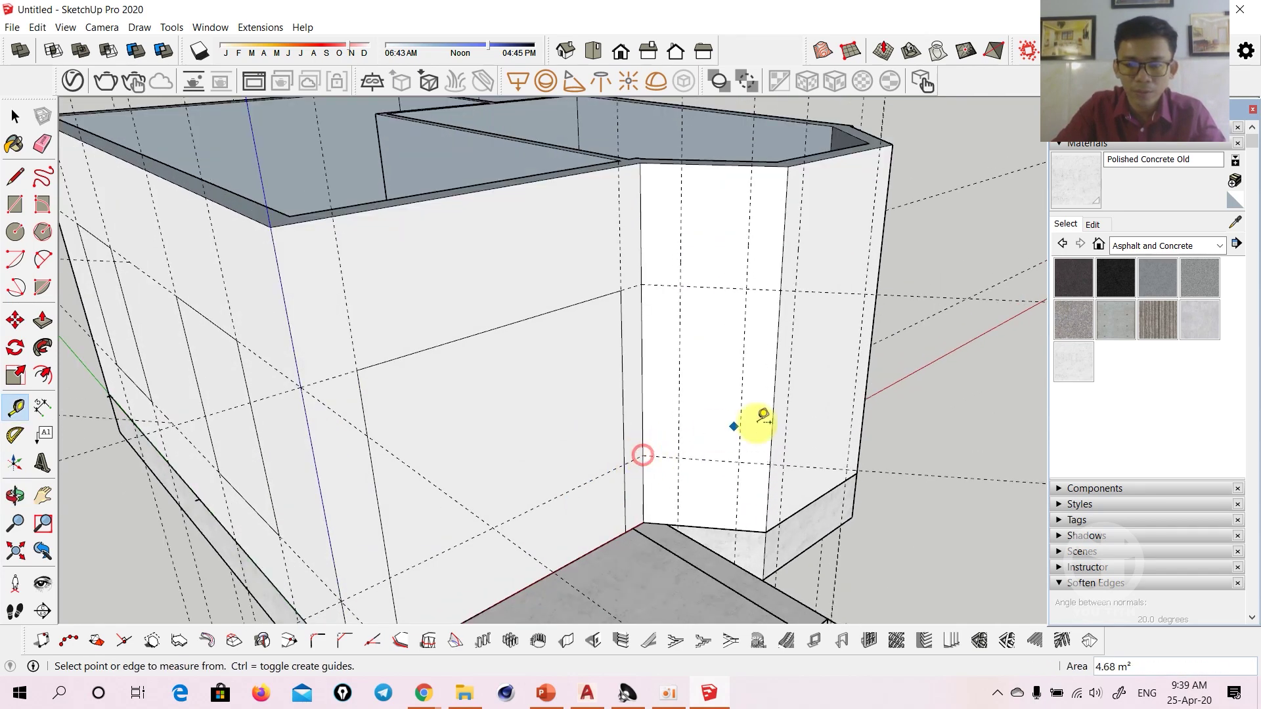
{"action": "mouse_move", "coordinate": [751, 422]}
{"action": "middle_mouse_down"}
{"action": "mouse_move", "coordinate": [493, 442]}
{"action": "mouse_move", "coordinate": [689, 192]}
{"action": "middle_mouse_up"}
{"action": "left_click", "coordinate": [689, 182]}
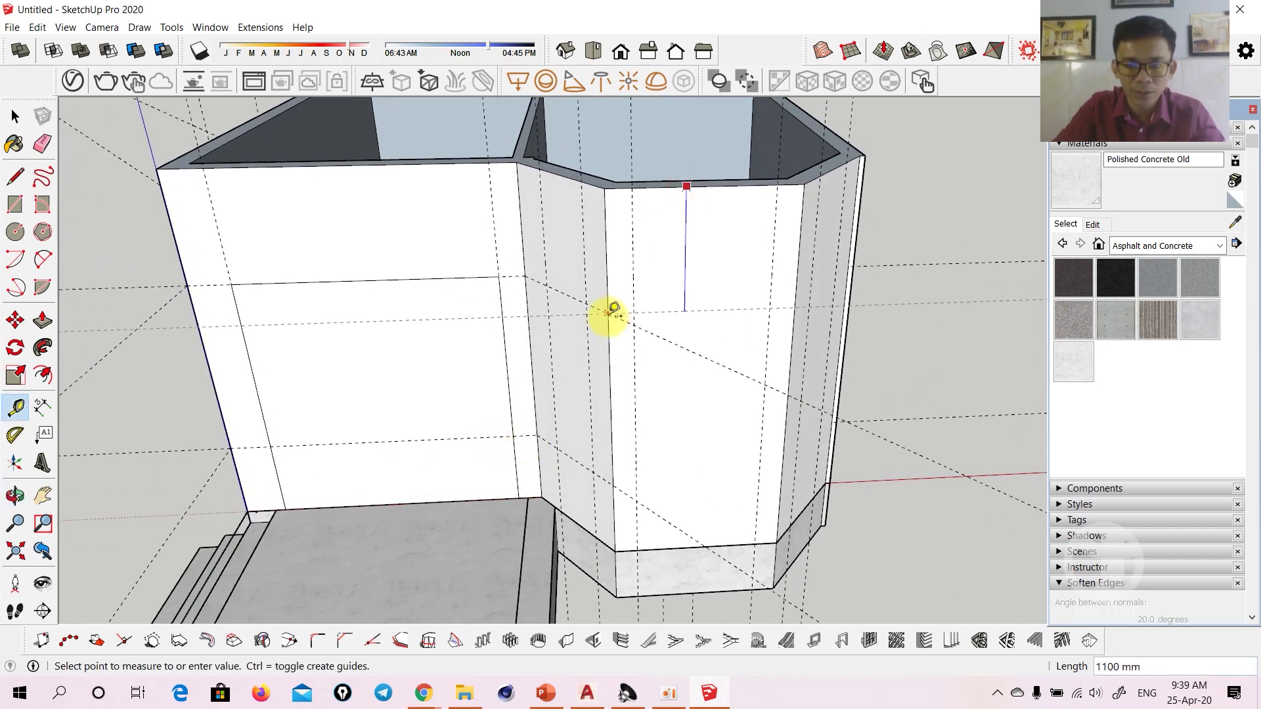
{"action": "left_click", "coordinate": [606, 315]}
{"action": "left_click", "coordinate": [673, 188]}
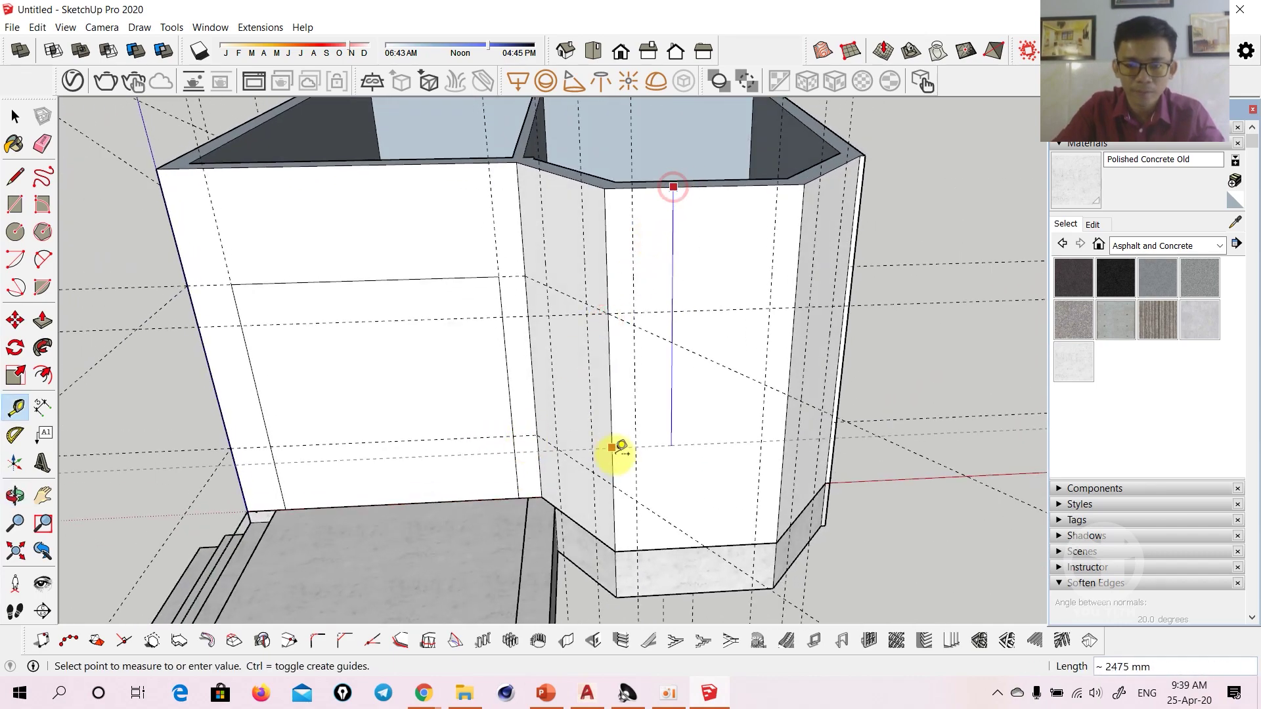
{"action": "left_click", "coordinate": [613, 484]}
Add a guide 2900 mm down from the roof corner on the angled wall
{"action": "middle_click_drag", "start_coordinate": [740, 442], "coordinate": [605, 281]}
{"action": "left_click", "coordinate": [704, 188]}
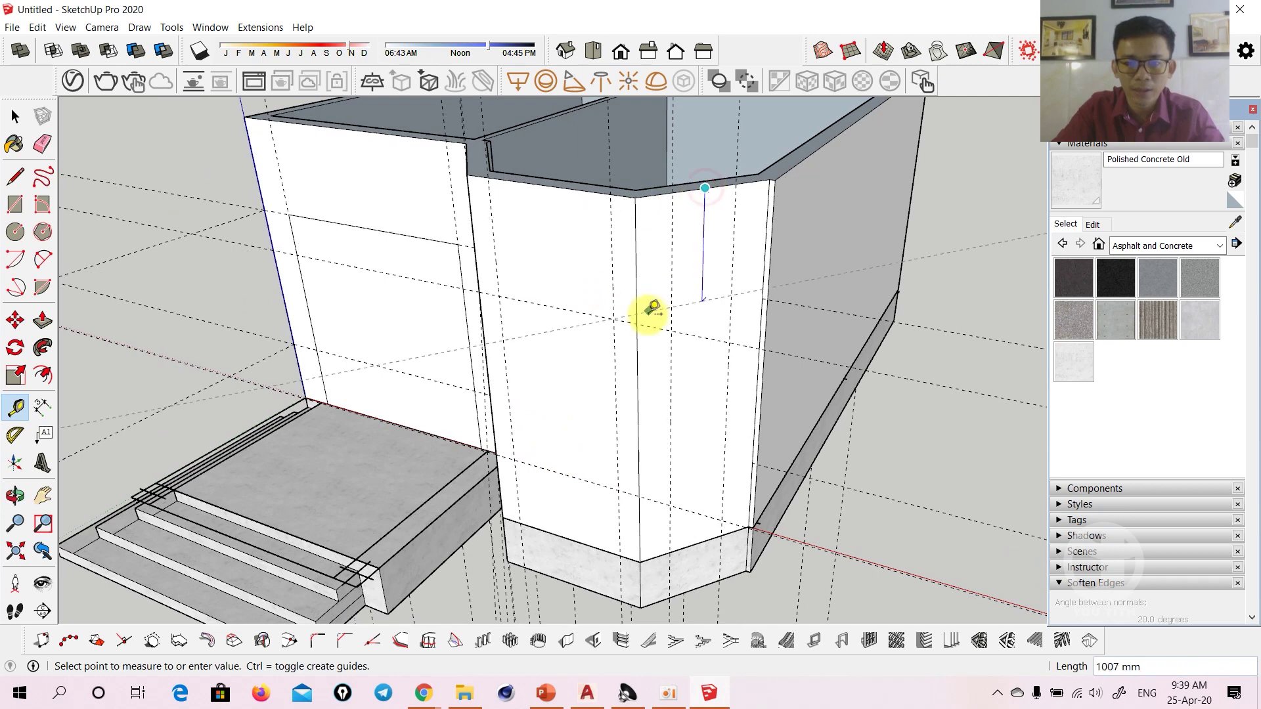
{"action": "left_click", "coordinate": [649, 312]}
{"action": "left_click", "coordinate": [653, 195]}
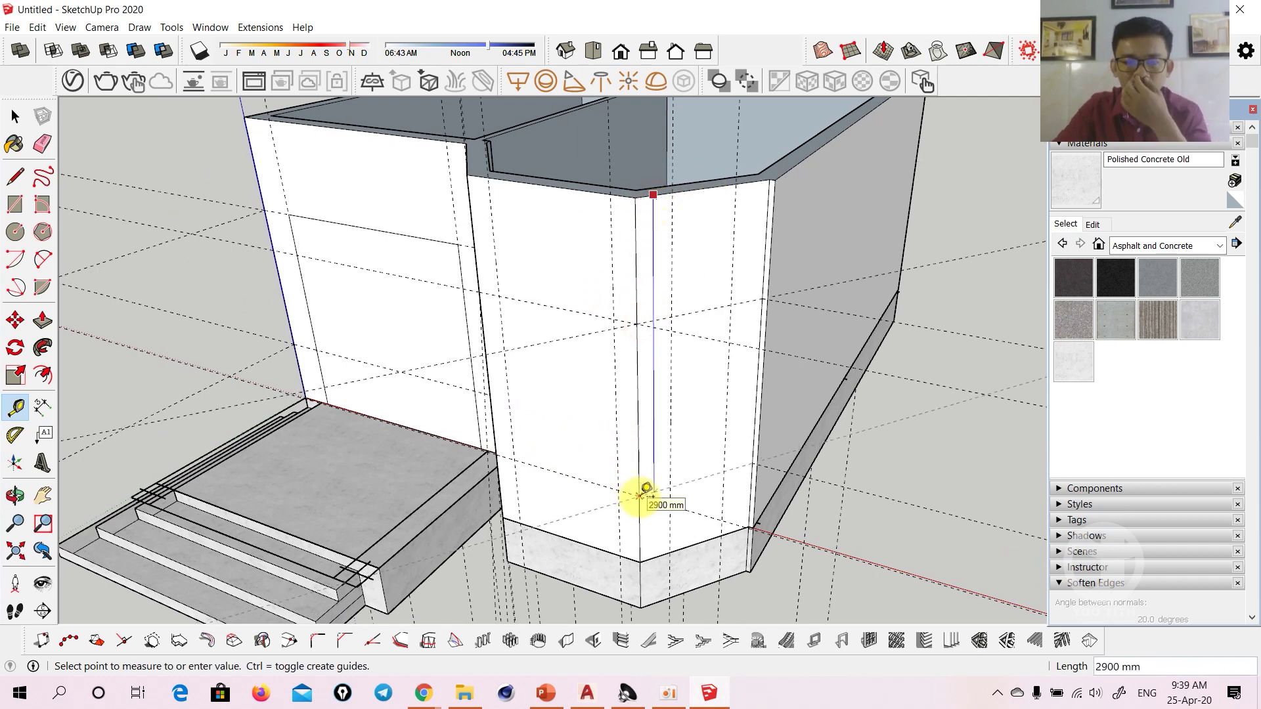
{"action": "left_click", "coordinate": [640, 494]}
Draw 600 by 1800 mm window outlines on the two adjacent angled faces
{"action": "middle_click_drag", "start_coordinate": [507, 417], "coordinate": [698, 397]}
{"action": "key", "text": "r"}
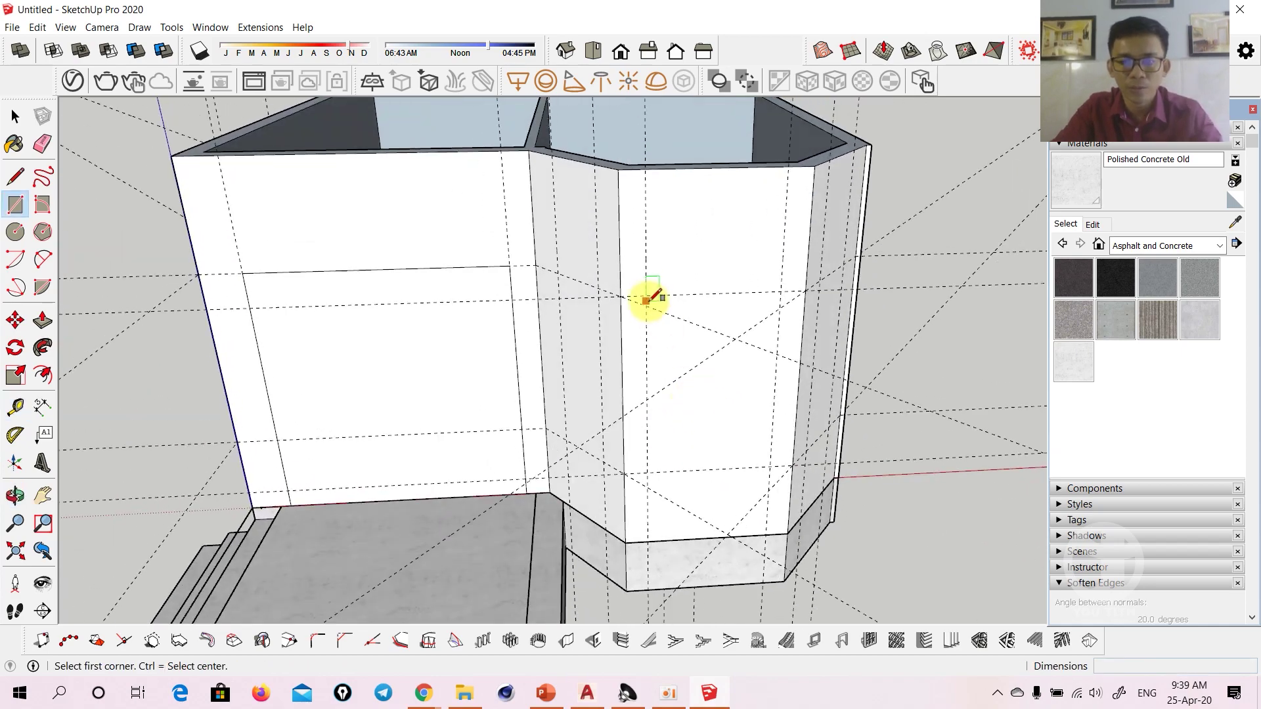
{"action": "left_click", "coordinate": [647, 295]}
{"action": "left_click", "coordinate": [770, 467]}
{"action": "mouse_move", "coordinate": [770, 467]}
{"action": "middle_mouse_down"}
{"action": "mouse_move", "coordinate": [726, 415]}
{"action": "mouse_move", "coordinate": [416, 352]}
{"action": "middle_mouse_up"}
{"action": "left_click", "coordinate": [720, 456]}
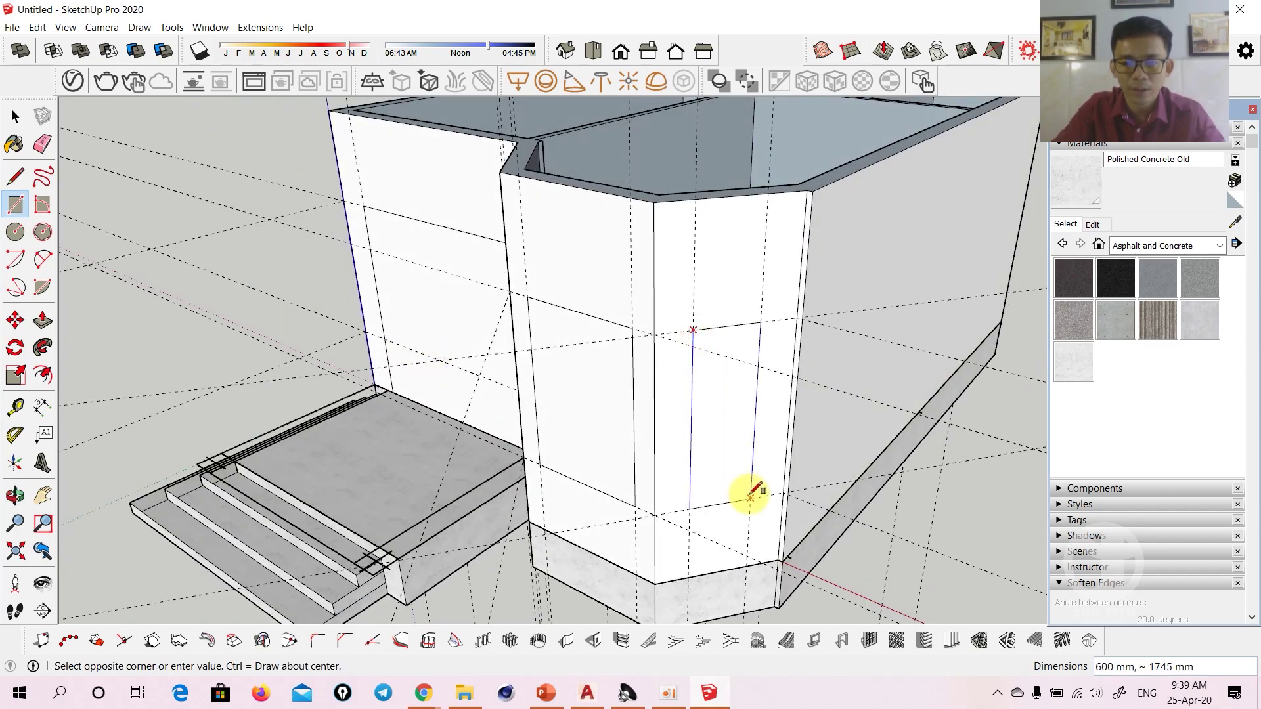
{"action": "mouse_move", "coordinate": [749, 491]}
{"action": "middle_mouse_down"}
{"action": "mouse_move", "coordinate": [729, 405]}
{"action": "mouse_move", "coordinate": [346, 368]}
{"action": "mouse_move", "coordinate": [509, 385]}
{"action": "mouse_move", "coordinate": [602, 338]}
{"action": "mouse_move", "coordinate": [664, 383]}
{"action": "mouse_move", "coordinate": [471, 374]}
{"action": "mouse_move", "coordinate": [538, 383]}
{"action": "middle_mouse_up"}
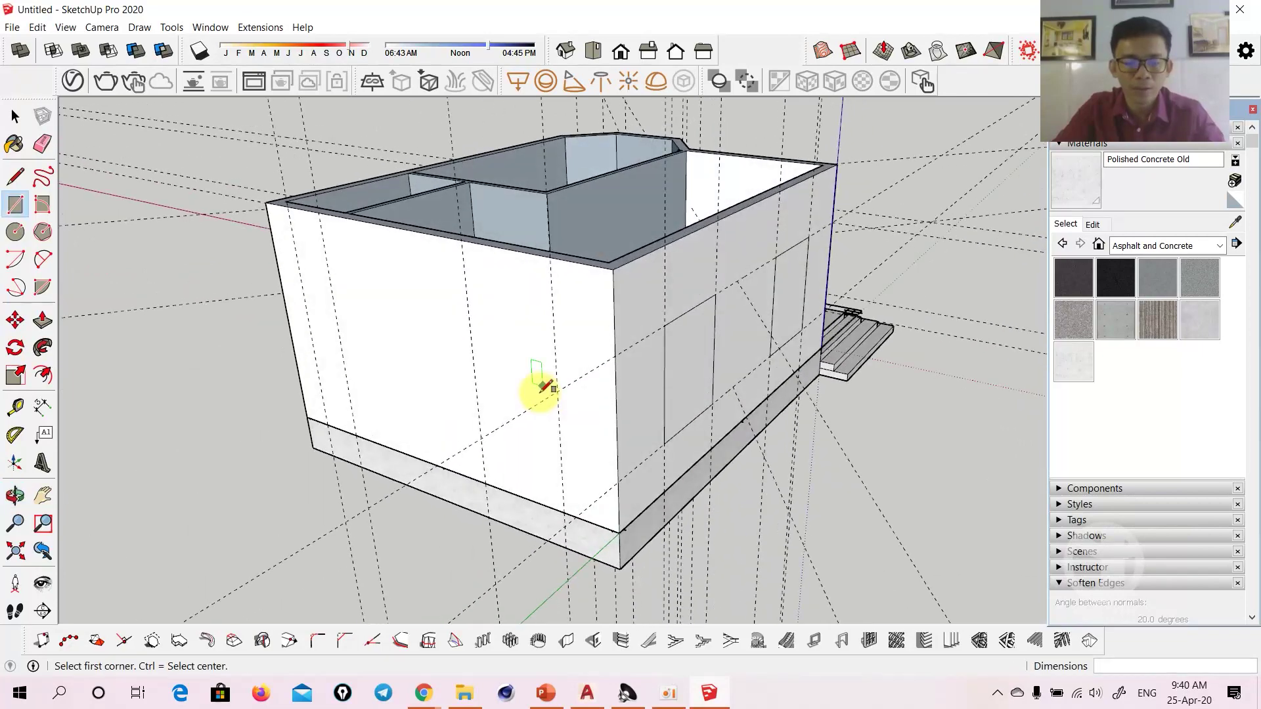
Place guides measured down from the top edges of the back walls
{"action": "key", "text": "t"}
{"action": "left_click", "coordinate": [585, 264]}
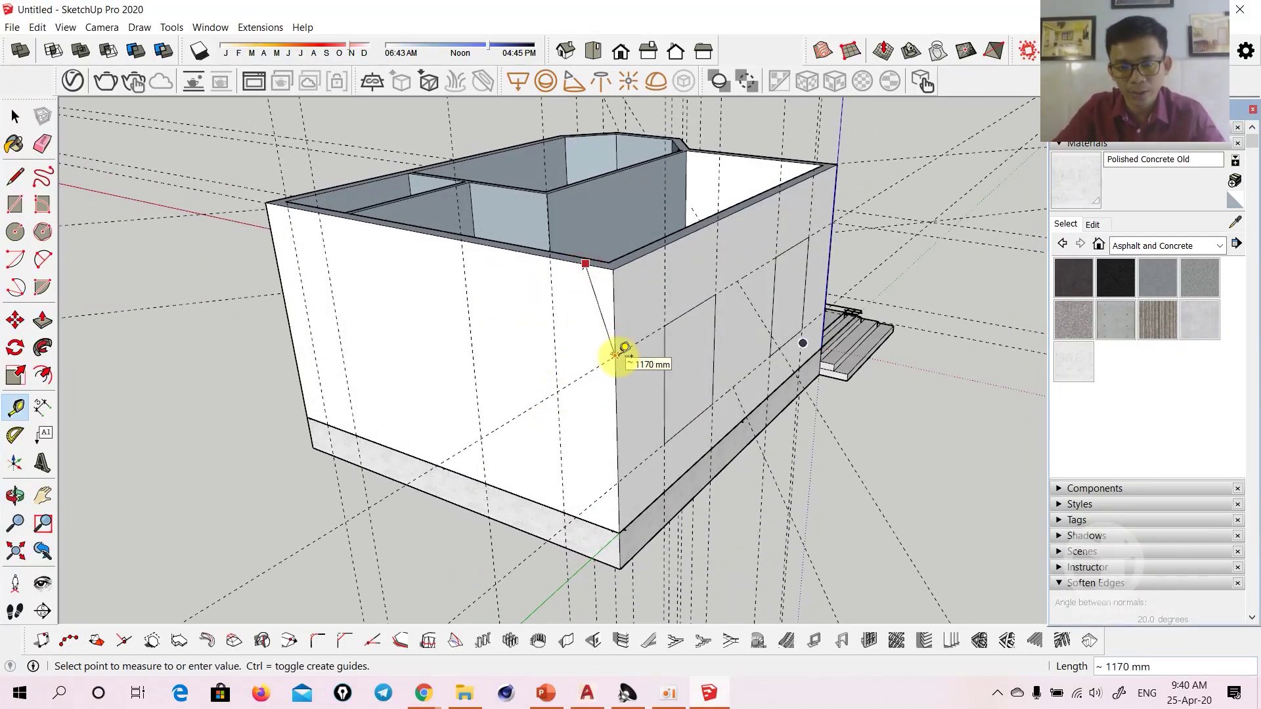
{"action": "left_click", "coordinate": [578, 263]}
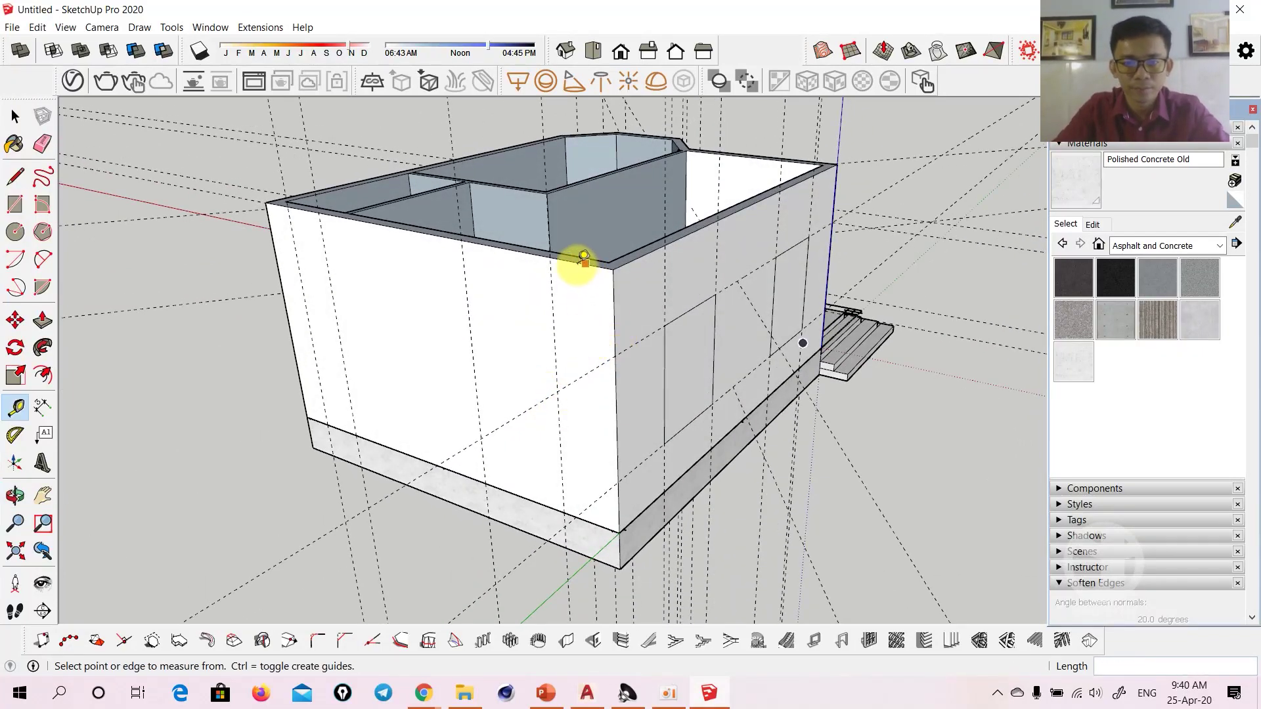
{"action": "middle_click_drag", "start_coordinate": [586, 330], "coordinate": [636, 361]}
{"action": "left_click", "coordinate": [604, 303]}
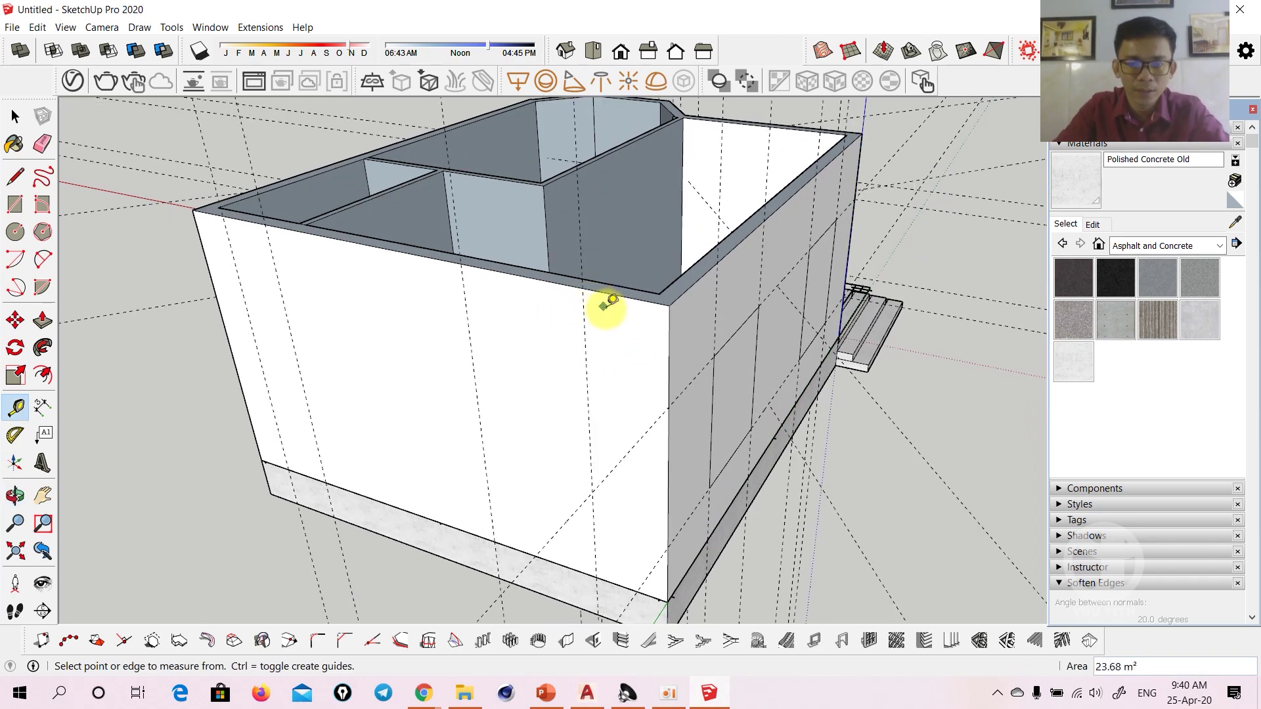
{"action": "left_click", "coordinate": [611, 293]}
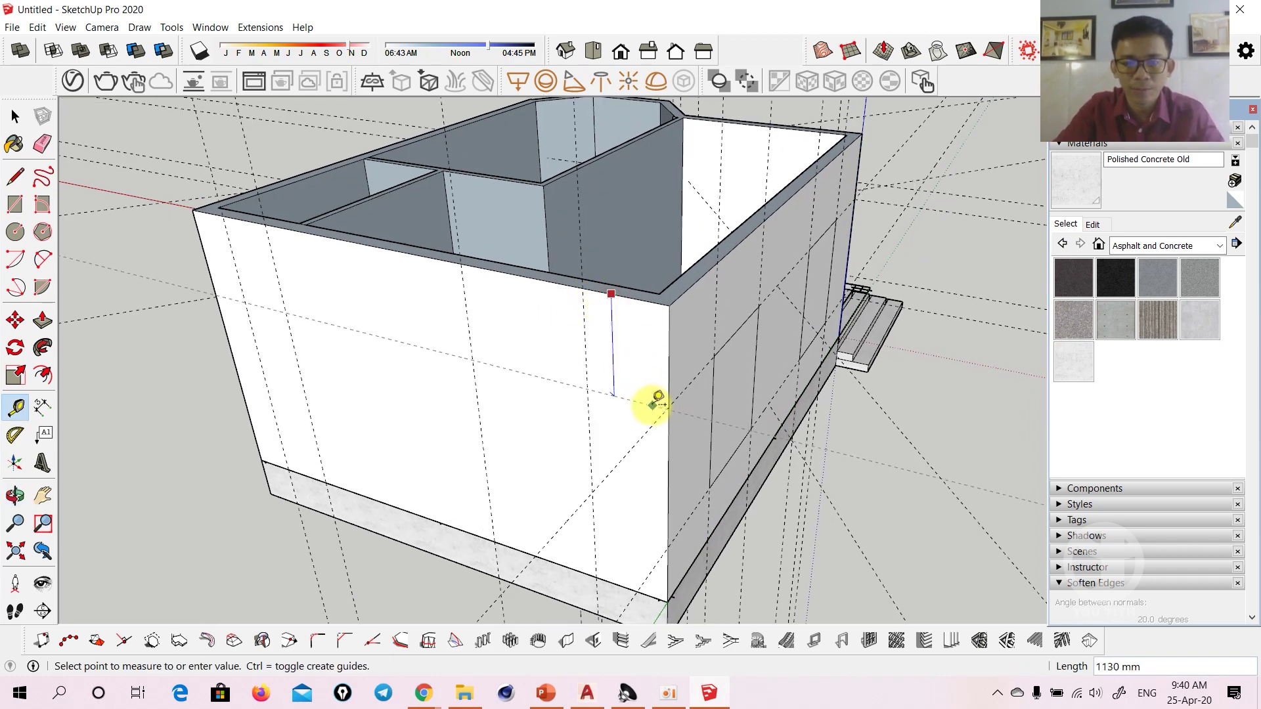
{"action": "left_click", "coordinate": [670, 398]}
{"action": "left_click", "coordinate": [618, 295]}
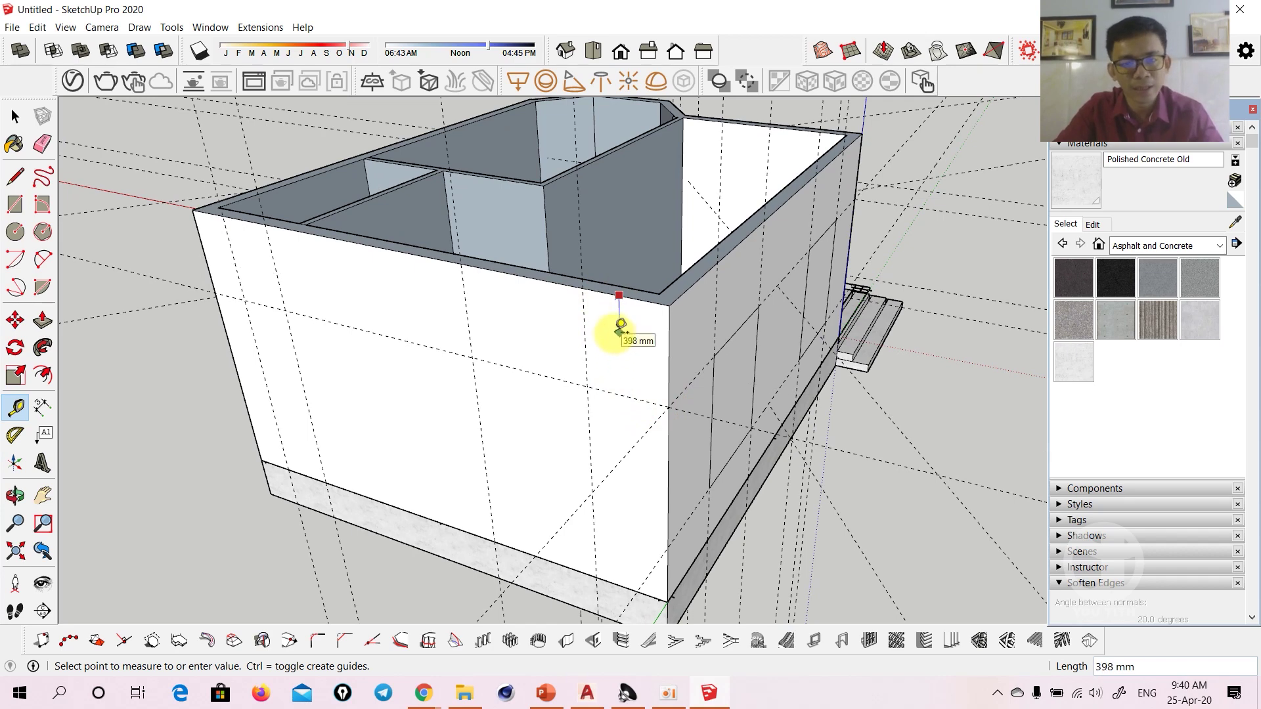
{"action": "left_click", "coordinate": [664, 547]}
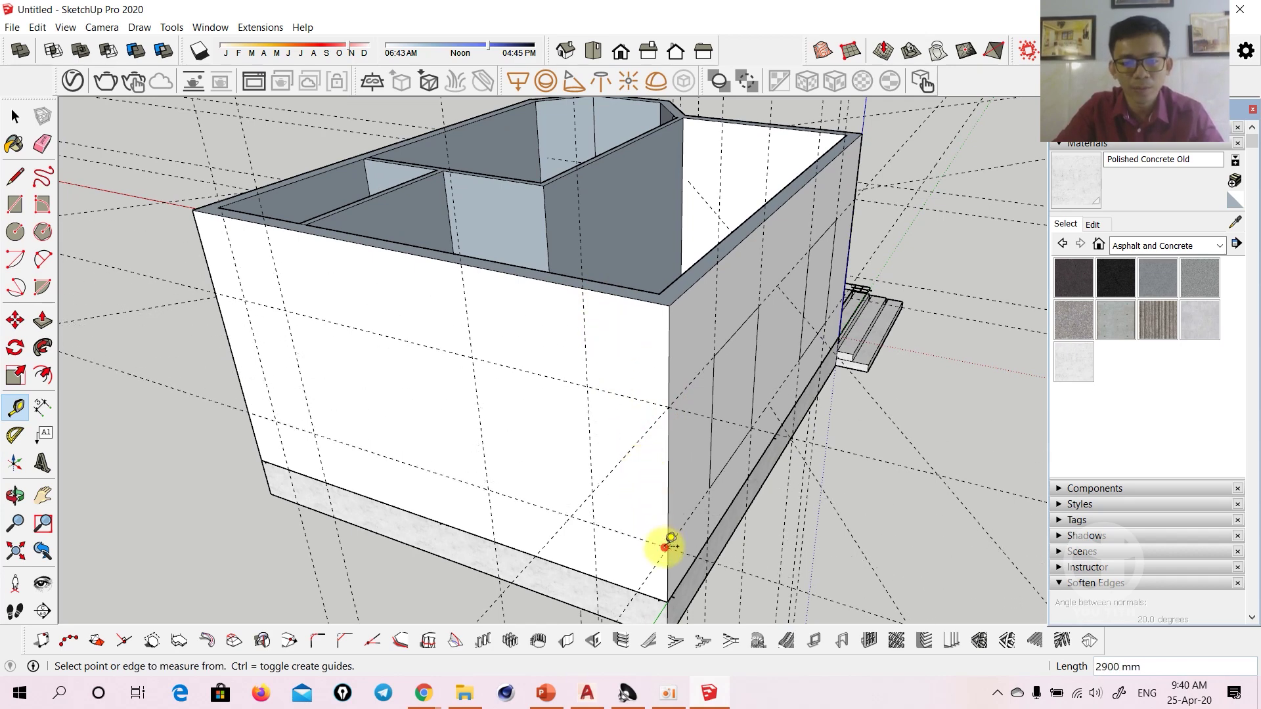
Draw an 1800 by 1450 mm opening outline on the front wall
{"action": "key", "text": "o"}
{"action": "left_click_drag", "start_coordinate": [439, 427], "coordinate": [461, 402]}
{"action": "key", "text": "t"}
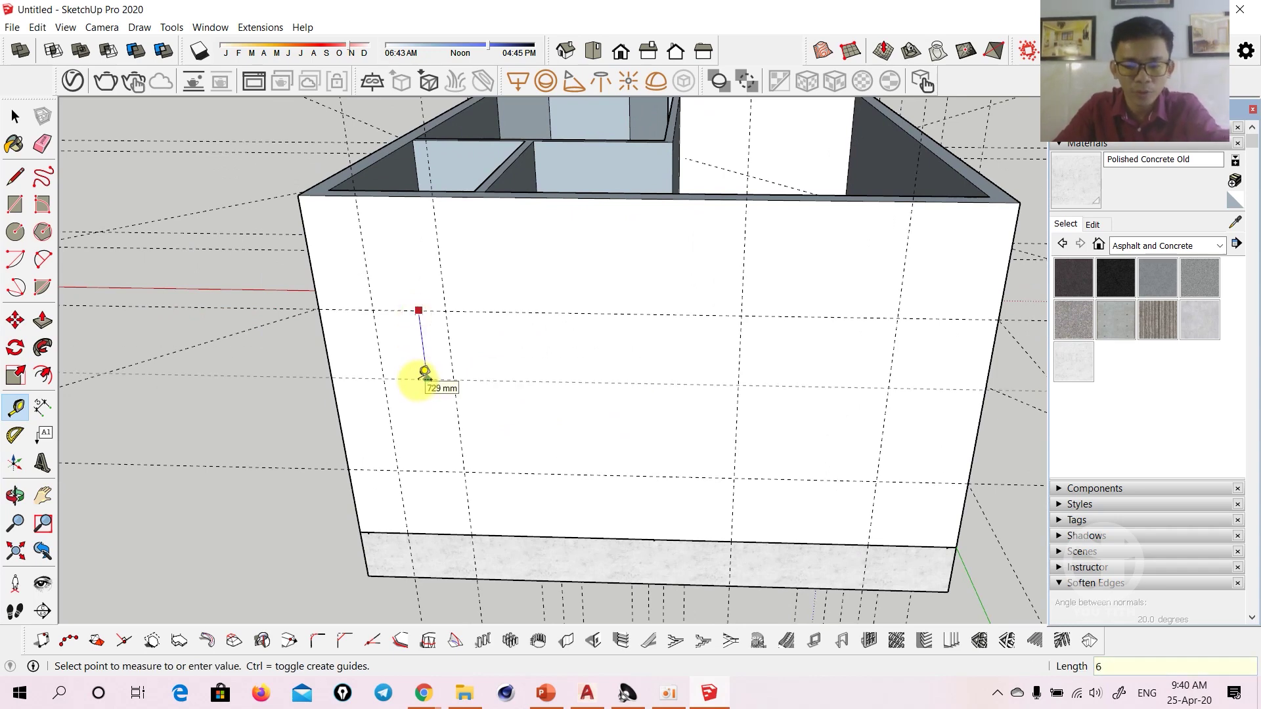
{"action": "middle_click_drag", "start_coordinate": [422, 372], "coordinate": [394, 375]}
{"action": "key", "text": "r"}
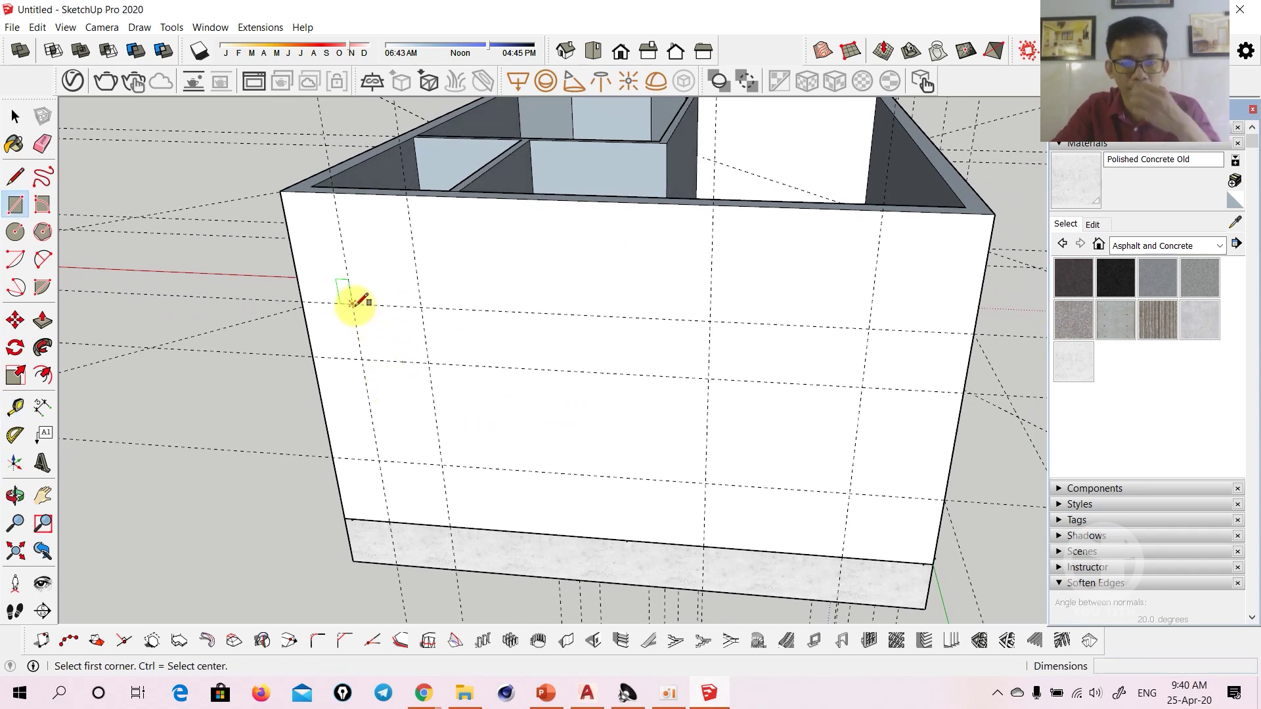
{"action": "left_click", "coordinate": [353, 304]}
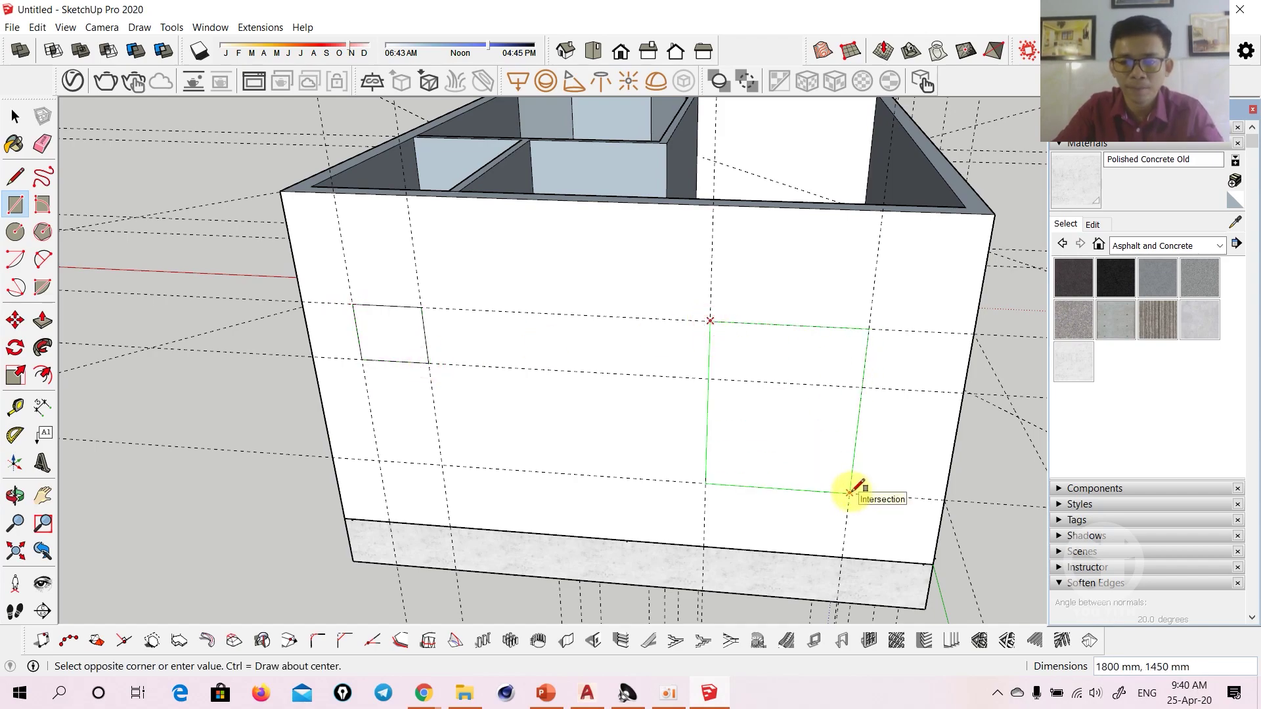
{"action": "left_click", "coordinate": [850, 491]}
Orbit around the house to review the opening outlines from several corners
{"action": "scroll", "coordinate": [755, 323], "scroll_direction": "down", "scroll_amount": 3}
{"action": "mouse_move", "coordinate": [755, 323]}
{"action": "middle_mouse_down"}
{"action": "mouse_move", "coordinate": [492, 324]}
{"action": "mouse_move", "coordinate": [605, 365]}
{"action": "mouse_move", "coordinate": [512, 351]}
{"action": "mouse_move", "coordinate": [822, 377]}
{"action": "mouse_move", "coordinate": [484, 467]}
{"action": "mouse_move", "coordinate": [498, 501]}
{"action": "mouse_move", "coordinate": [724, 419]}
{"action": "mouse_move", "coordinate": [801, 343]}
{"action": "mouse_move", "coordinate": [793, 282]}
{"action": "mouse_move", "coordinate": [886, 324]}
{"action": "mouse_move", "coordinate": [927, 308]}
{"action": "middle_mouse_up"}
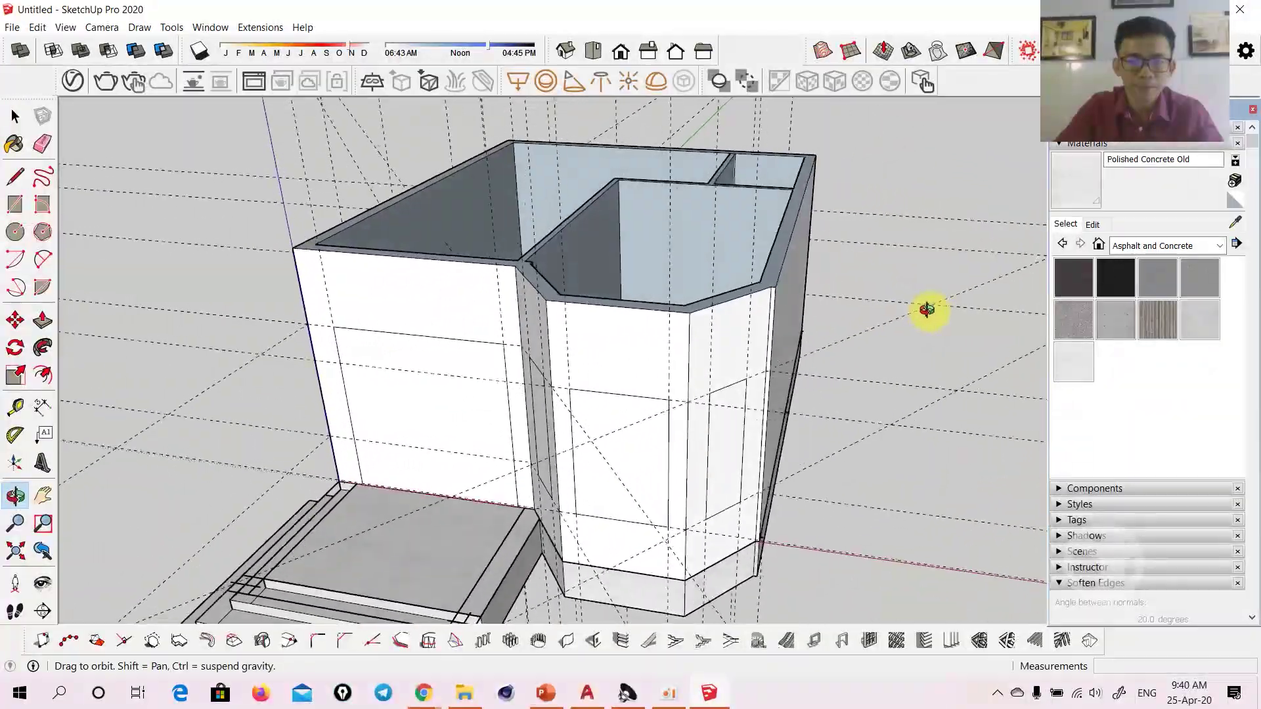
{"action": "mouse_move", "coordinate": [501, 428]}
{"action": "middle_mouse_down"}
{"action": "mouse_move", "coordinate": [814, 445]}
{"action": "mouse_move", "coordinate": [875, 295]}
{"action": "mouse_move", "coordinate": [875, 380]}
{"action": "mouse_move", "coordinate": [697, 484]}
{"action": "mouse_move", "coordinate": [338, 352]}
{"action": "middle_mouse_up"}
{"action": "key", "text": "r"}
{"action": "scroll", "coordinate": [627, 477], "scroll_direction": "up", "scroll_amount": 5}
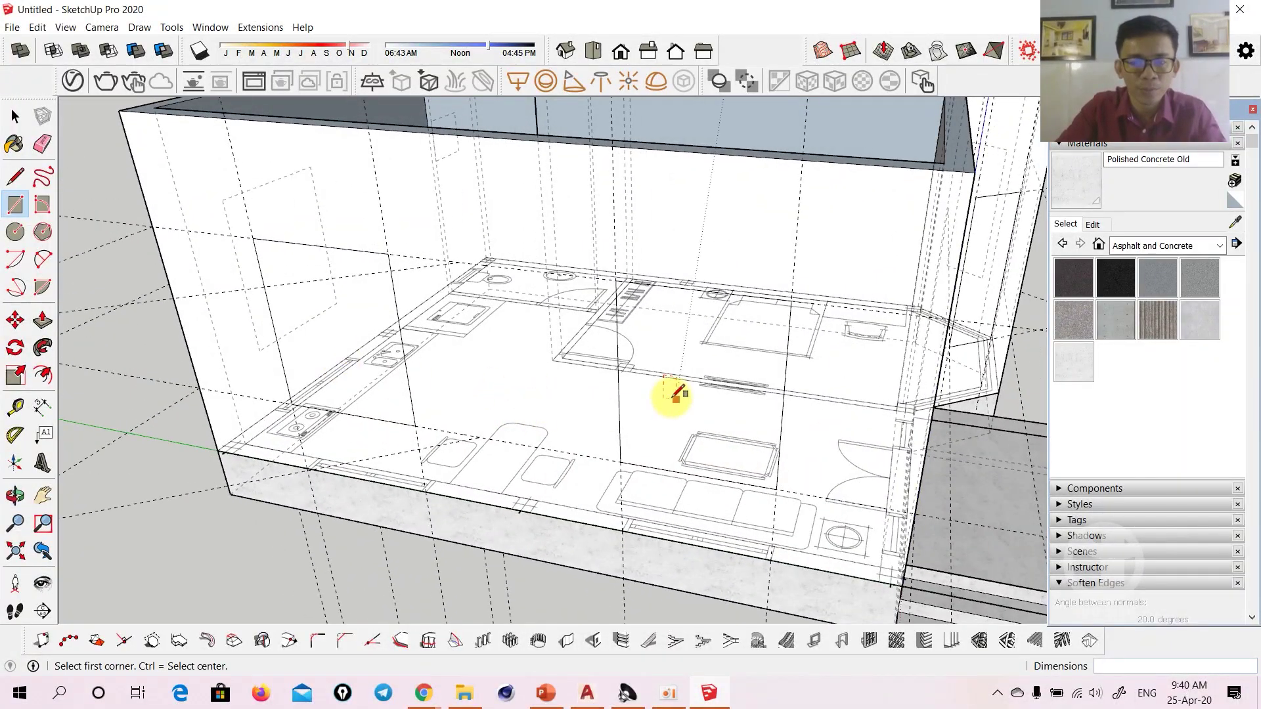
{"action": "mouse_move", "coordinate": [673, 394]}
{"action": "middle_mouse_down"}
{"action": "mouse_move", "coordinate": [929, 408]}
{"action": "mouse_move", "coordinate": [501, 445]}
{"action": "mouse_move", "coordinate": [465, 473]}
{"action": "mouse_move", "coordinate": [621, 450]}
{"action": "mouse_move", "coordinate": [765, 451]}
{"action": "middle_mouse_up"}
{"action": "scroll", "coordinate": [782, 466], "scroll_direction": "up", "scroll_amount": 3}
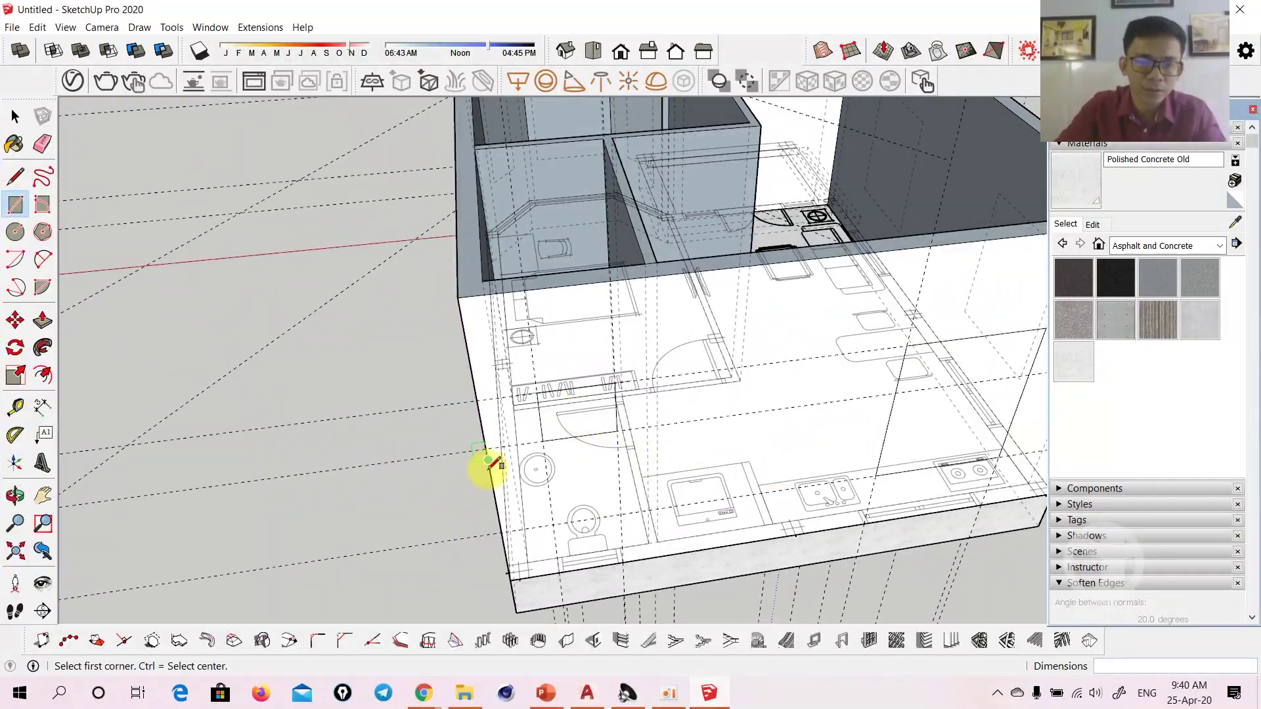
{"action": "mouse_move", "coordinate": [489, 463]}
{"action": "middle_mouse_down"}
{"action": "mouse_move", "coordinate": [779, 416]}
{"action": "mouse_move", "coordinate": [493, 352]}
{"action": "mouse_move", "coordinate": [379, 368]}
{"action": "mouse_move", "coordinate": [965, 394]}
{"action": "mouse_move", "coordinate": [450, 394]}
{"action": "mouse_move", "coordinate": [671, 404]}
{"action": "mouse_move", "coordinate": [544, 365]}
{"action": "mouse_move", "coordinate": [834, 326]}
{"action": "middle_mouse_up"}
{"action": "scroll", "coordinate": [666, 368], "scroll_direction": "down", "scroll_amount": 3}
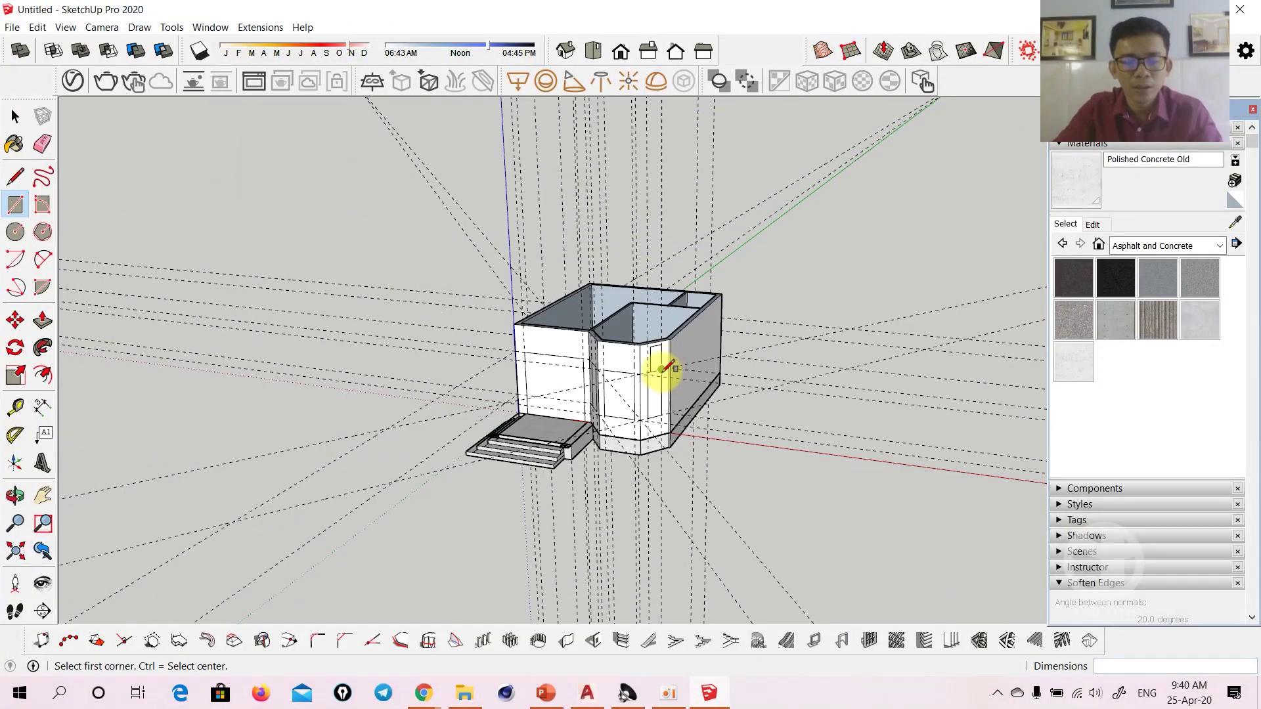
{"action": "key", "text": "e"}
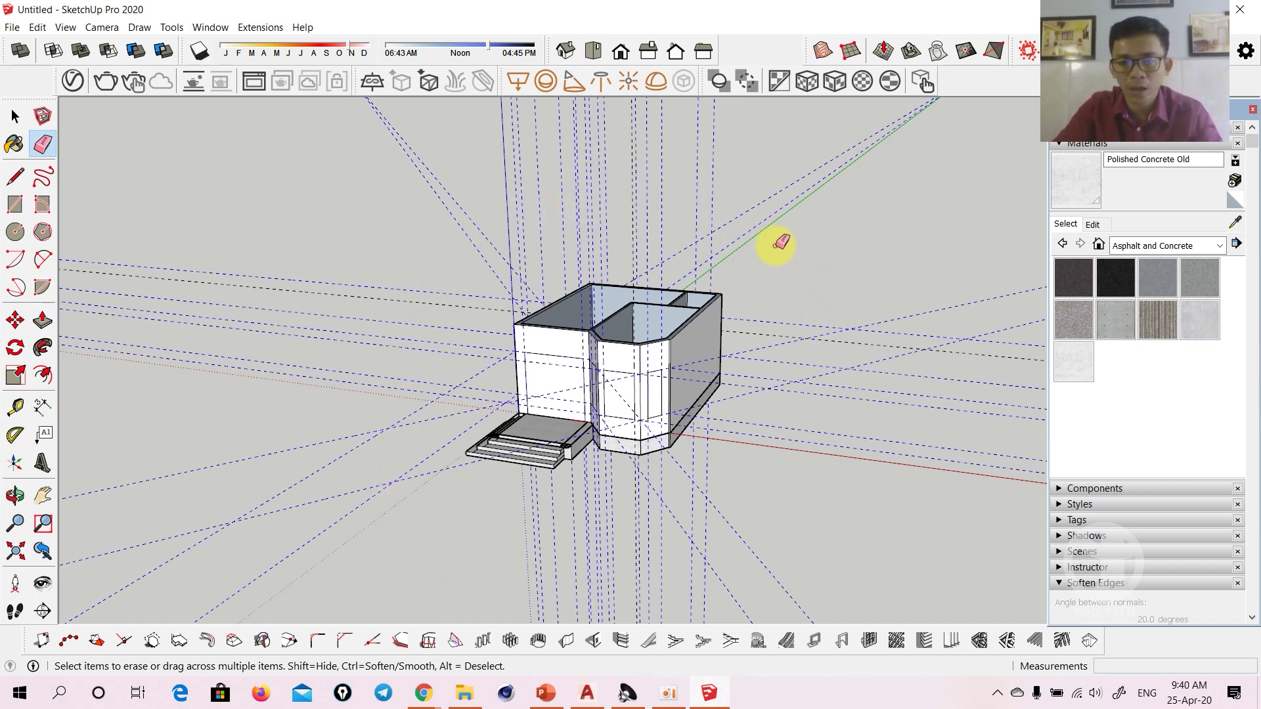
Delete all the selected guide lines
{"action": "key", "text": "Delete"}
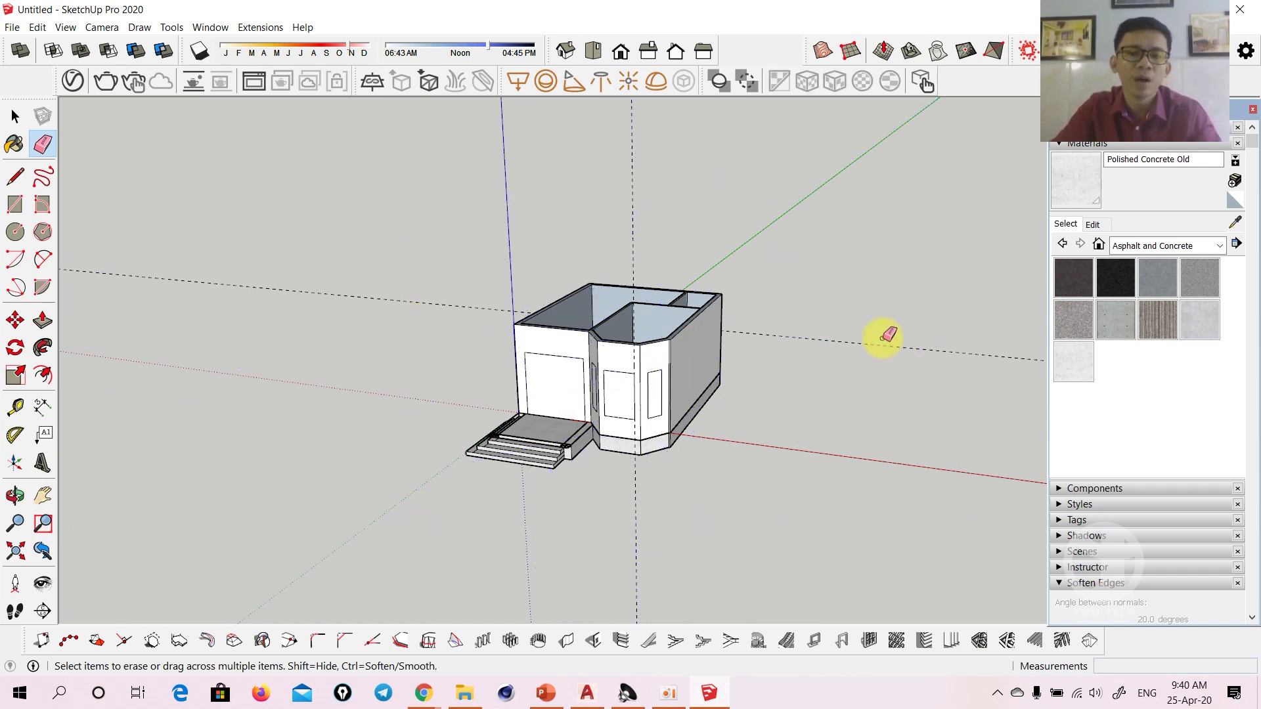
{"action": "mouse_move", "coordinate": [430, 269]}
{"action": "middle_mouse_down"}
{"action": "mouse_move", "coordinate": [830, 385]}
{"action": "mouse_move", "coordinate": [648, 379]}
{"action": "mouse_move", "coordinate": [531, 337]}
{"action": "middle_mouse_up"}
{"action": "key", "text": "space"}
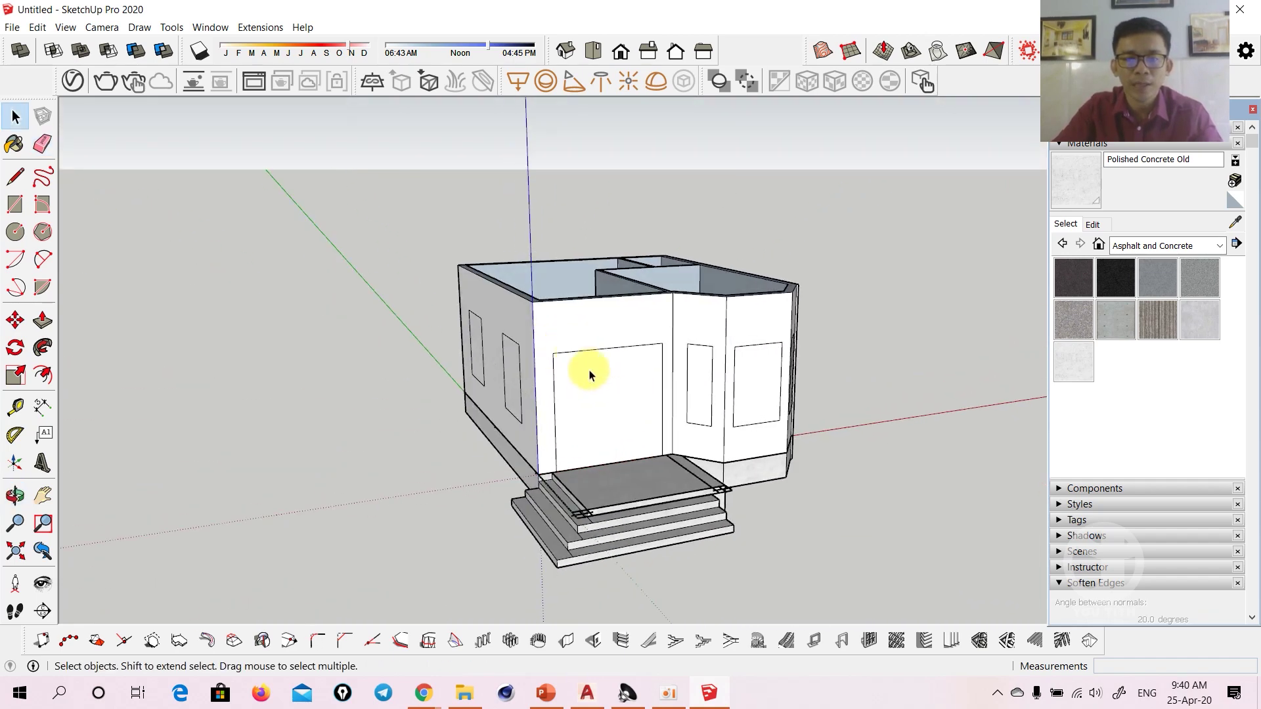
{"action": "scroll", "coordinate": [587, 371], "scroll_direction": "up", "scroll_amount": 2}
{"action": "middle_click_drag", "start_coordinate": [626, 386], "coordinate": [650, 451]}
Push the door face and a side-wall window face through the walls
{"action": "key", "text": "p"}
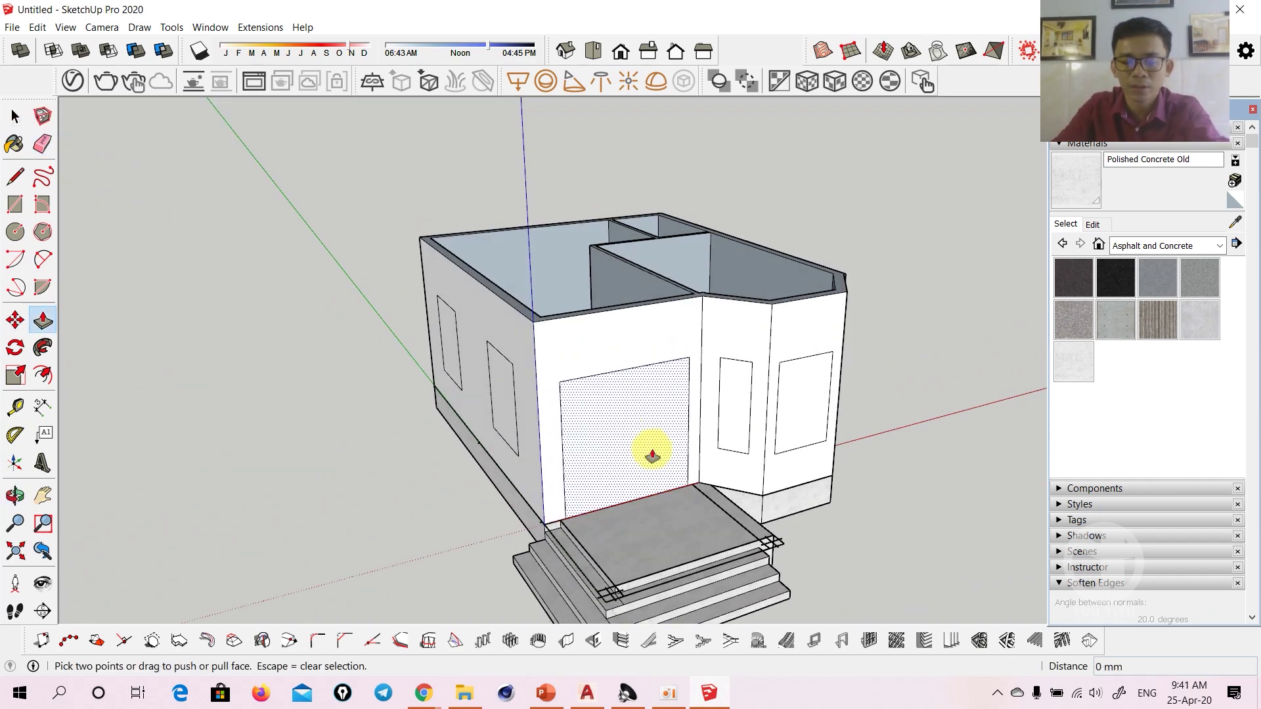
{"action": "left_click", "coordinate": [647, 449]}
{"action": "left_click", "coordinate": [577, 305]}
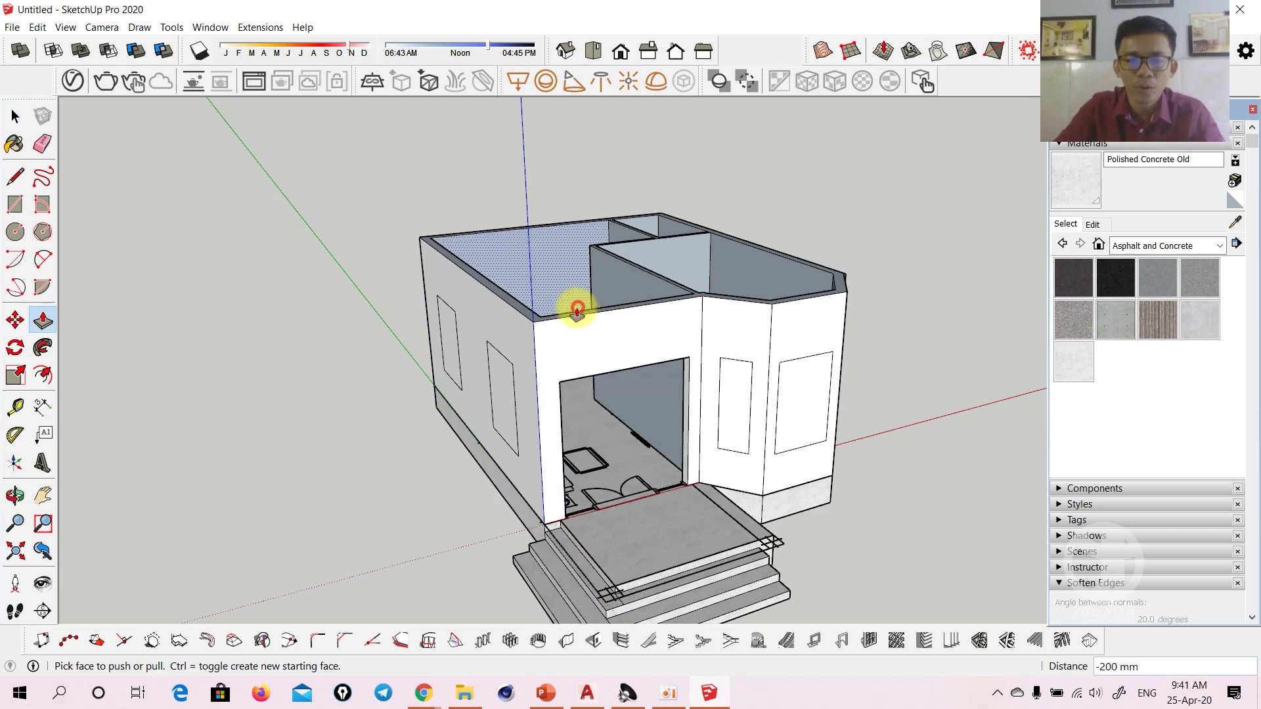
{"action": "middle_click_drag", "start_coordinate": [577, 305], "coordinate": [583, 427]}
{"action": "left_click", "coordinate": [540, 410]}
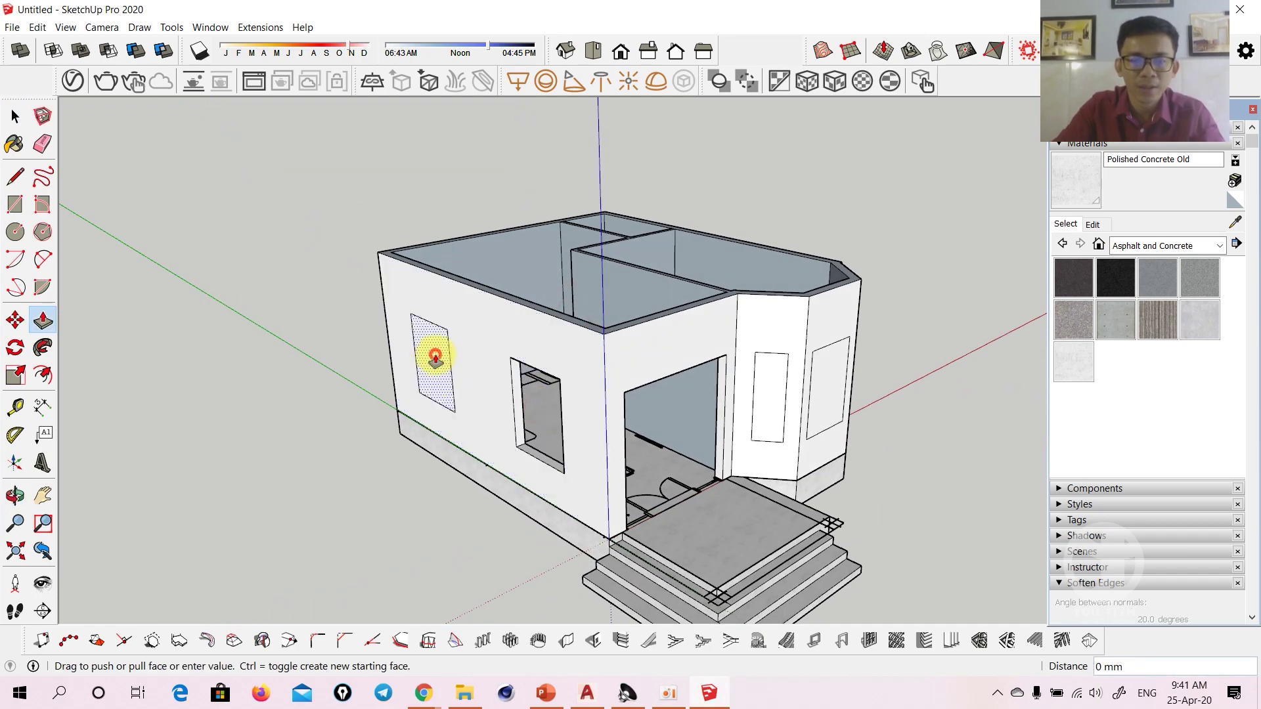
{"action": "left_click", "coordinate": [436, 355]}
Push the small window and the large front window faces through the walls
{"action": "mouse_move", "coordinate": [436, 355]}
{"action": "middle_mouse_down"}
{"action": "mouse_move", "coordinate": [734, 430]}
{"action": "mouse_move", "coordinate": [692, 444]}
{"action": "mouse_move", "coordinate": [684, 414]}
{"action": "mouse_move", "coordinate": [552, 445]}
{"action": "middle_mouse_up"}
{"action": "scroll", "coordinate": [553, 373], "scroll_direction": "up", "scroll_amount": 3}
{"action": "left_click", "coordinate": [553, 373]}
{"action": "mouse_move", "coordinate": [553, 373]}
{"action": "middle_mouse_down"}
{"action": "mouse_move", "coordinate": [572, 459]}
{"action": "mouse_move", "coordinate": [679, 484]}
{"action": "mouse_move", "coordinate": [565, 442]}
{"action": "mouse_move", "coordinate": [699, 614]}
{"action": "mouse_move", "coordinate": [945, 450]}
{"action": "mouse_move", "coordinate": [723, 354]}
{"action": "mouse_move", "coordinate": [631, 428]}
{"action": "mouse_move", "coordinate": [703, 422]}
{"action": "middle_mouse_up"}
{"action": "double_click", "coordinate": [703, 422]}
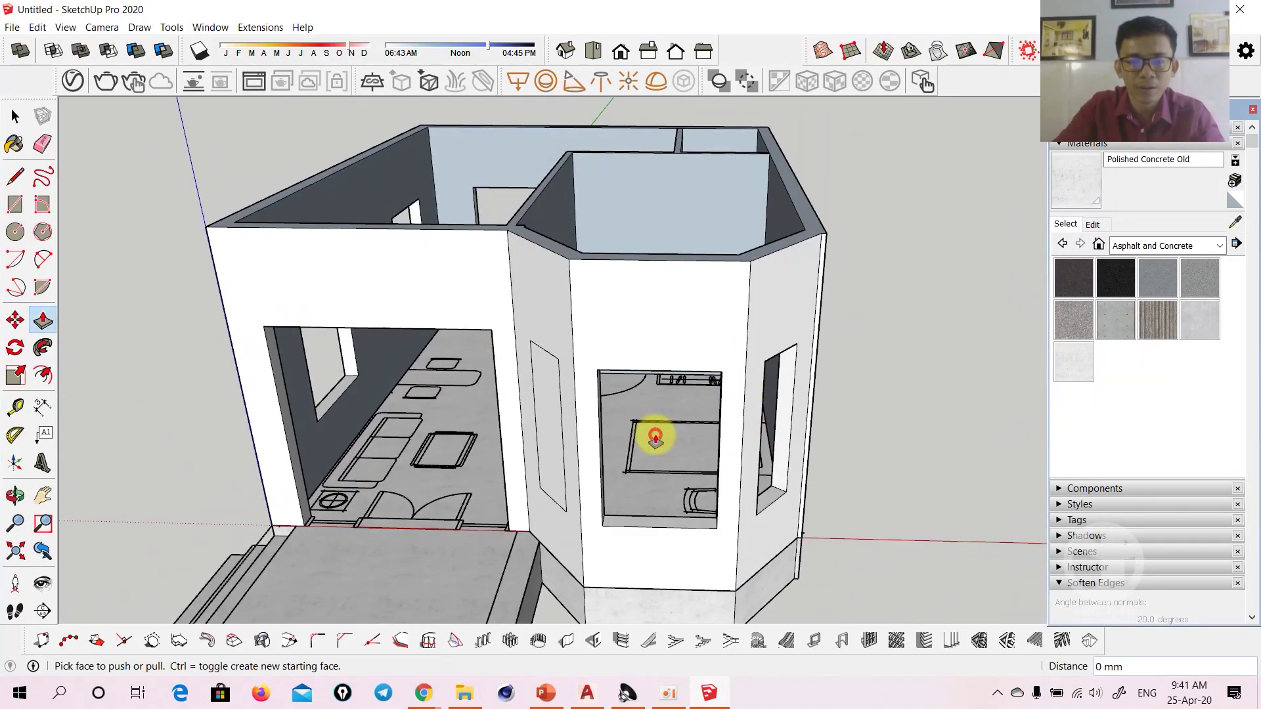
{"action": "mouse_move", "coordinate": [541, 408]}
{"action": "middle_mouse_down"}
{"action": "mouse_move", "coordinate": [760, 388]}
{"action": "mouse_move", "coordinate": [631, 386]}
{"action": "mouse_move", "coordinate": [608, 397]}
{"action": "mouse_move", "coordinate": [614, 412]}
{"action": "mouse_move", "coordinate": [873, 380]}
{"action": "mouse_move", "coordinate": [597, 442]}
{"action": "mouse_move", "coordinate": [937, 431]}
{"action": "mouse_move", "coordinate": [963, 357]}
{"action": "mouse_move", "coordinate": [802, 358]}
{"action": "mouse_move", "coordinate": [825, 400]}
{"action": "mouse_move", "coordinate": [647, 419]}
{"action": "mouse_move", "coordinate": [931, 428]}
{"action": "mouse_move", "coordinate": [686, 444]}
{"action": "mouse_move", "coordinate": [695, 514]}
{"action": "mouse_move", "coordinate": [868, 513]}
{"action": "mouse_move", "coordinate": [608, 484]}
{"action": "mouse_move", "coordinate": [718, 416]}
{"action": "mouse_move", "coordinate": [651, 429]}
{"action": "middle_mouse_up"}
{"action": "mouse_move", "coordinate": [655, 314]}
{"action": "middle_mouse_down"}
{"action": "mouse_move", "coordinate": [641, 309]}
{"action": "mouse_move", "coordinate": [613, 473]}
{"action": "mouse_move", "coordinate": [599, 414]}
{"action": "mouse_move", "coordinate": [574, 428]}
{"action": "mouse_move", "coordinate": [616, 360]}
{"action": "mouse_move", "coordinate": [549, 377]}
{"action": "mouse_move", "coordinate": [566, 369]}
{"action": "mouse_move", "coordinate": [562, 384]}
{"action": "middle_mouse_up"}
Place Tape Measure guides on the partition wall at 2000, 3700 and 1800 mm
{"action": "key", "text": "t"}
{"action": "scroll", "coordinate": [522, 373], "scroll_direction": "up", "scroll_amount": 1}
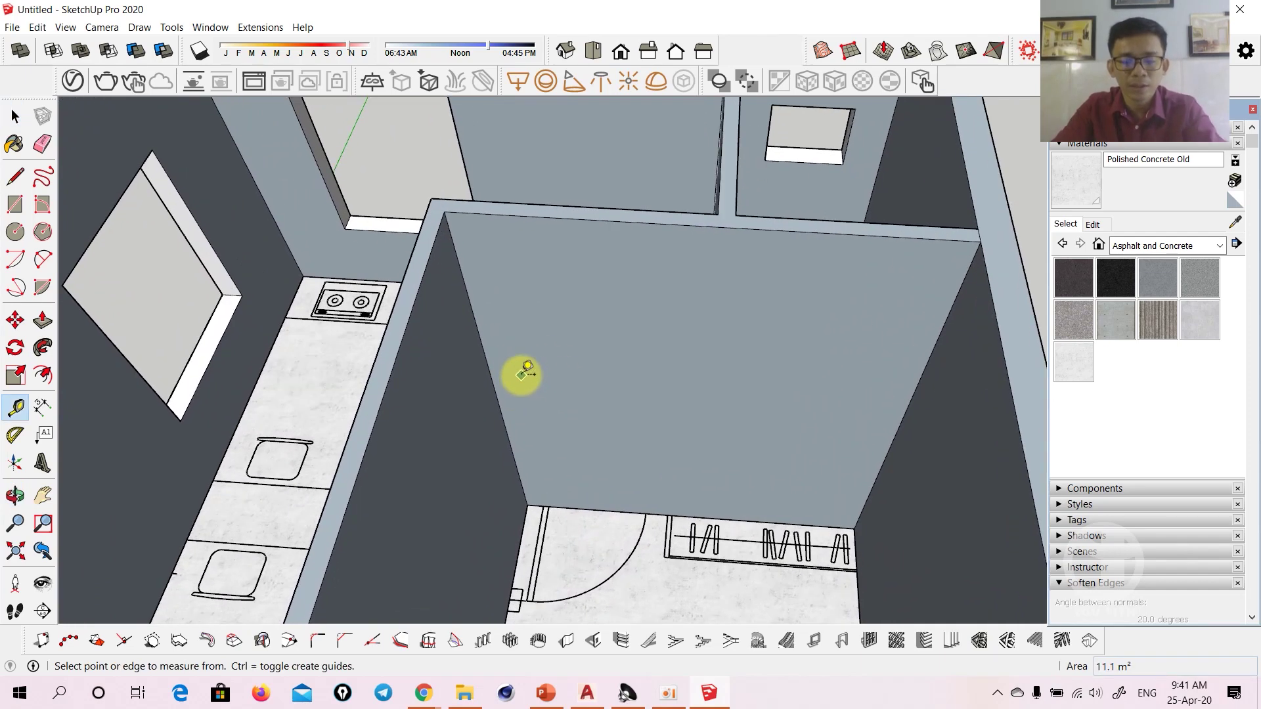
{"action": "scroll", "coordinate": [519, 392], "scroll_direction": "up", "scroll_amount": 1}
{"action": "scroll", "coordinate": [501, 372], "scroll_direction": "up", "scroll_amount": 1}
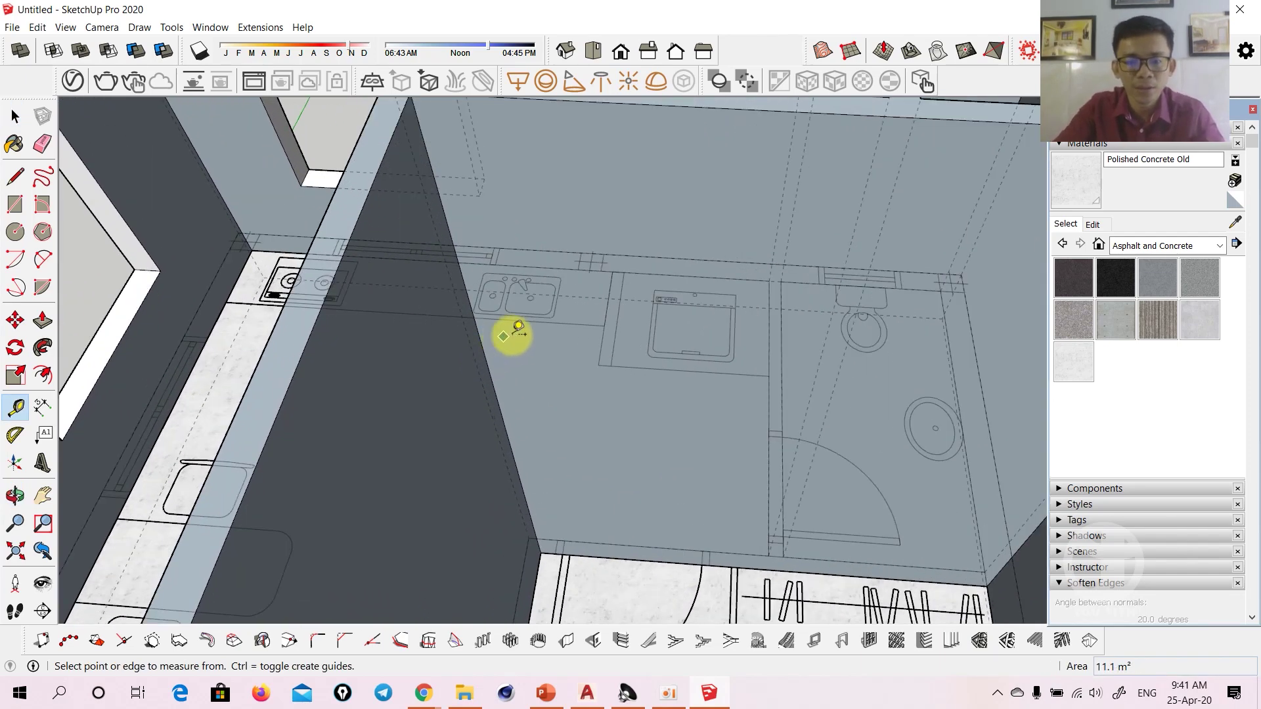
{"action": "mouse_move", "coordinate": [511, 334]}
{"action": "middle_mouse_down"}
{"action": "mouse_move", "coordinate": [625, 332]}
{"action": "mouse_move", "coordinate": [470, 322]}
{"action": "middle_mouse_up"}
{"action": "left_click", "coordinate": [449, 326]}
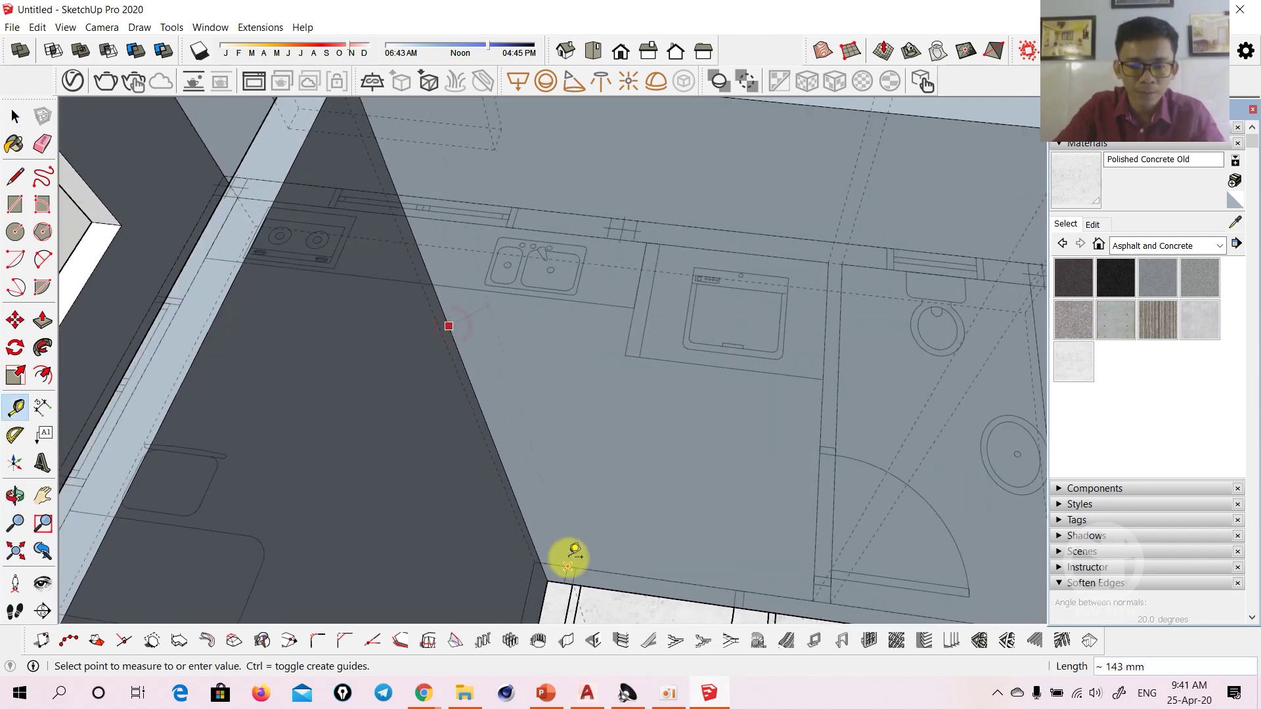
{"action": "left_click", "coordinate": [511, 426]}
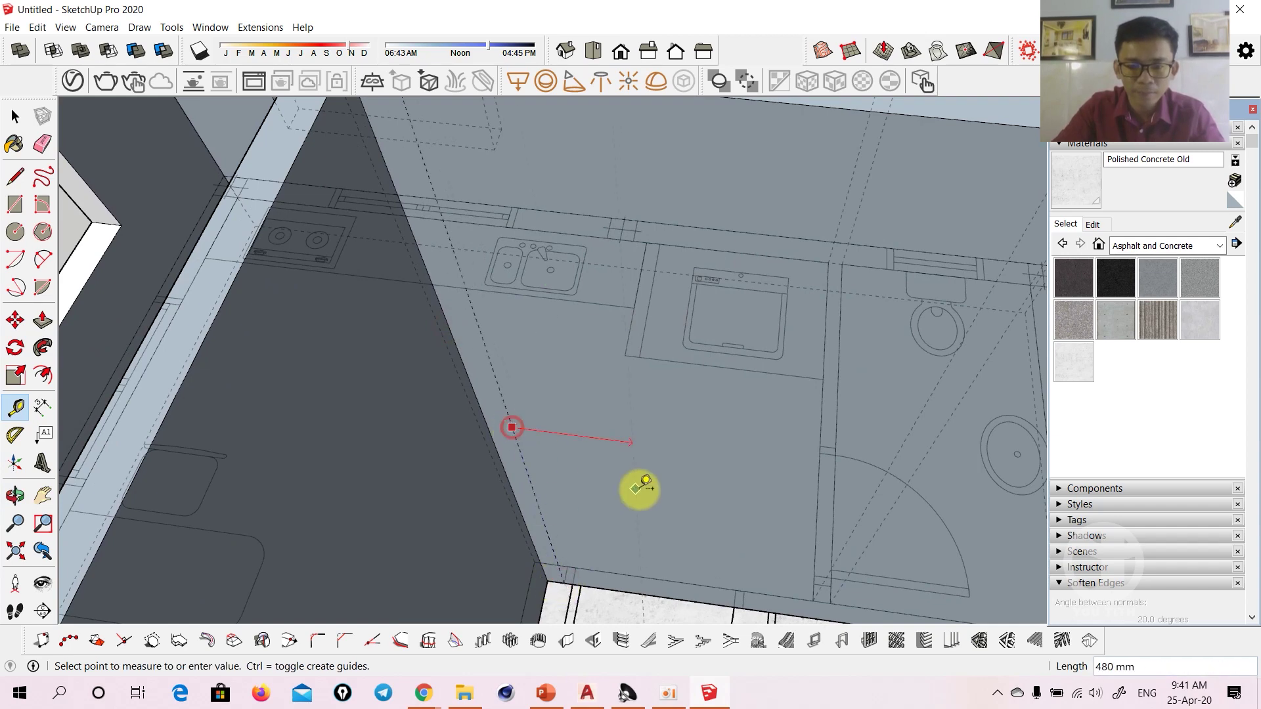
Orbit and zoom around the room to view the partition wall and bathroom fixtures
{"action": "middle_click_drag", "start_coordinate": [644, 488], "coordinate": [702, 484]}
{"action": "mouse_move", "coordinate": [744, 522]}
{"action": "middle_mouse_down"}
{"action": "mouse_move", "coordinate": [670, 422]}
{"action": "mouse_move", "coordinate": [645, 492]}
{"action": "middle_mouse_up"}
{"action": "scroll", "coordinate": [653, 489], "scroll_direction": "up", "scroll_amount": 1}
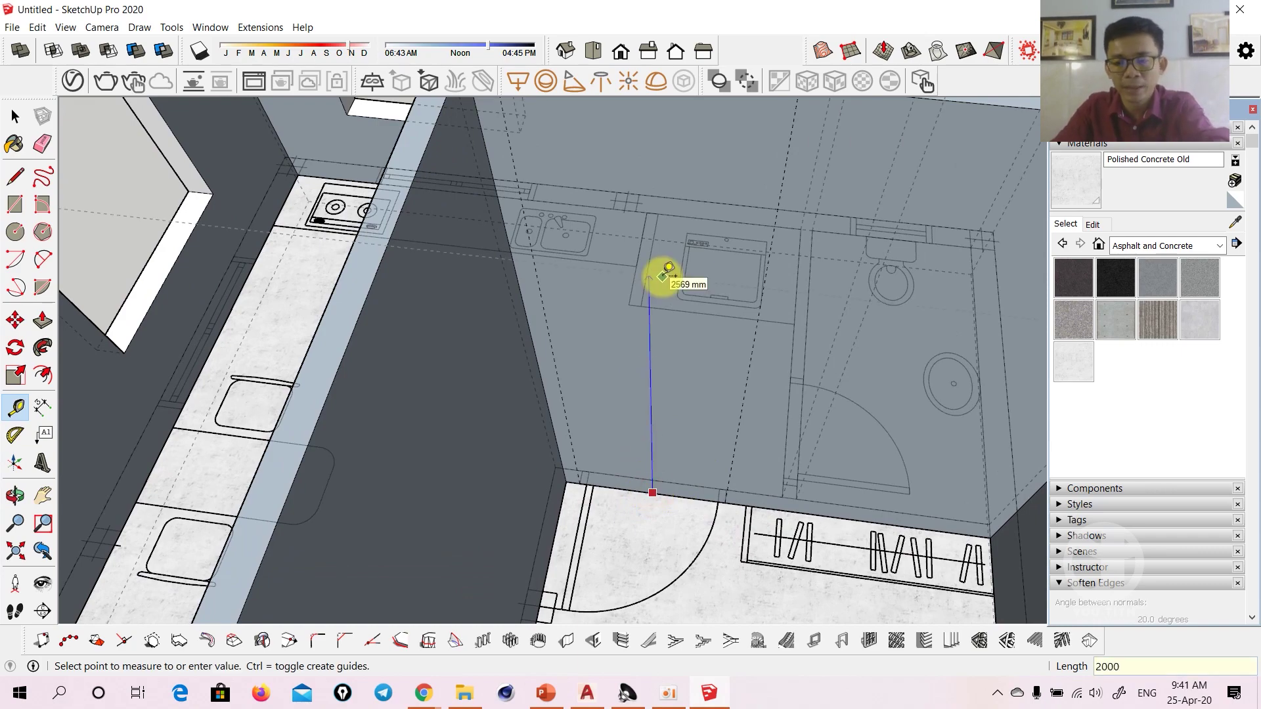
{"action": "mouse_move", "coordinate": [629, 292]}
{"action": "middle_mouse_down"}
{"action": "mouse_move", "coordinate": [597, 112]}
{"action": "mouse_move", "coordinate": [600, 293]}
{"action": "mouse_move", "coordinate": [1047, 478]}
{"action": "mouse_move", "coordinate": [779, 416]}
{"action": "mouse_move", "coordinate": [764, 481]}
{"action": "mouse_move", "coordinate": [815, 441]}
{"action": "mouse_move", "coordinate": [759, 492]}
{"action": "middle_mouse_up"}
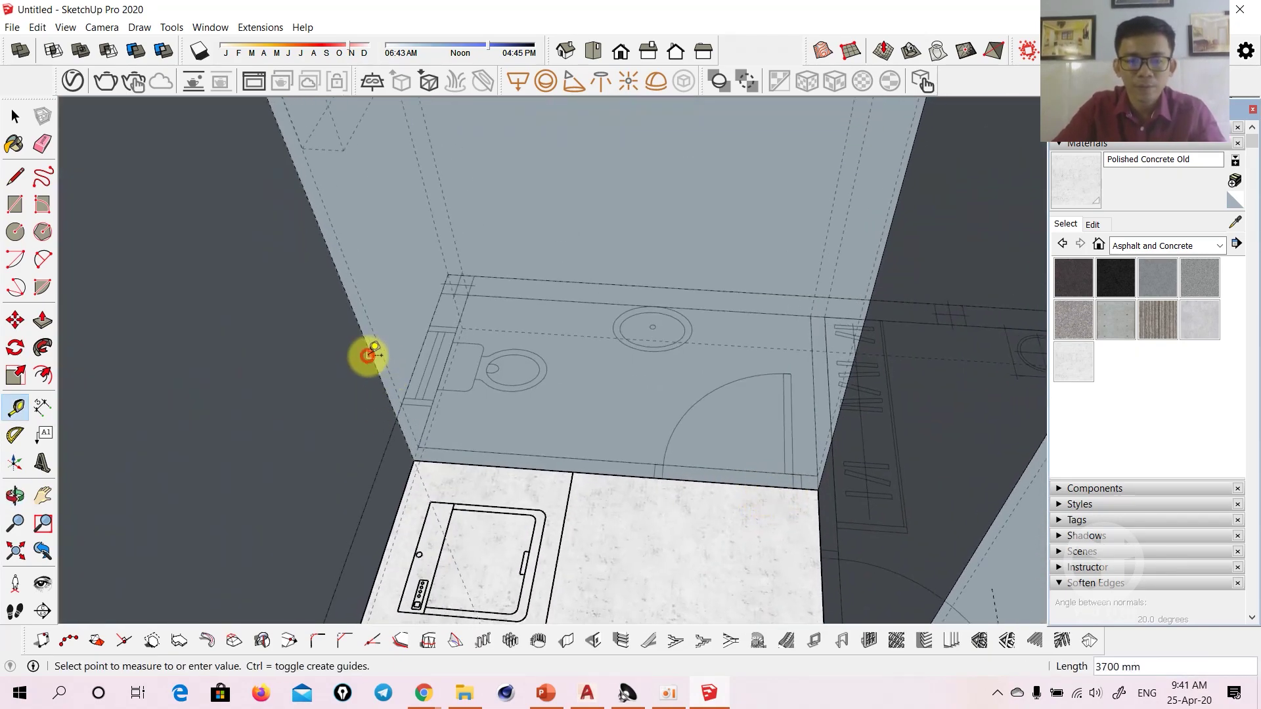
{"action": "scroll", "coordinate": [788, 484], "scroll_direction": "up", "scroll_amount": 3}
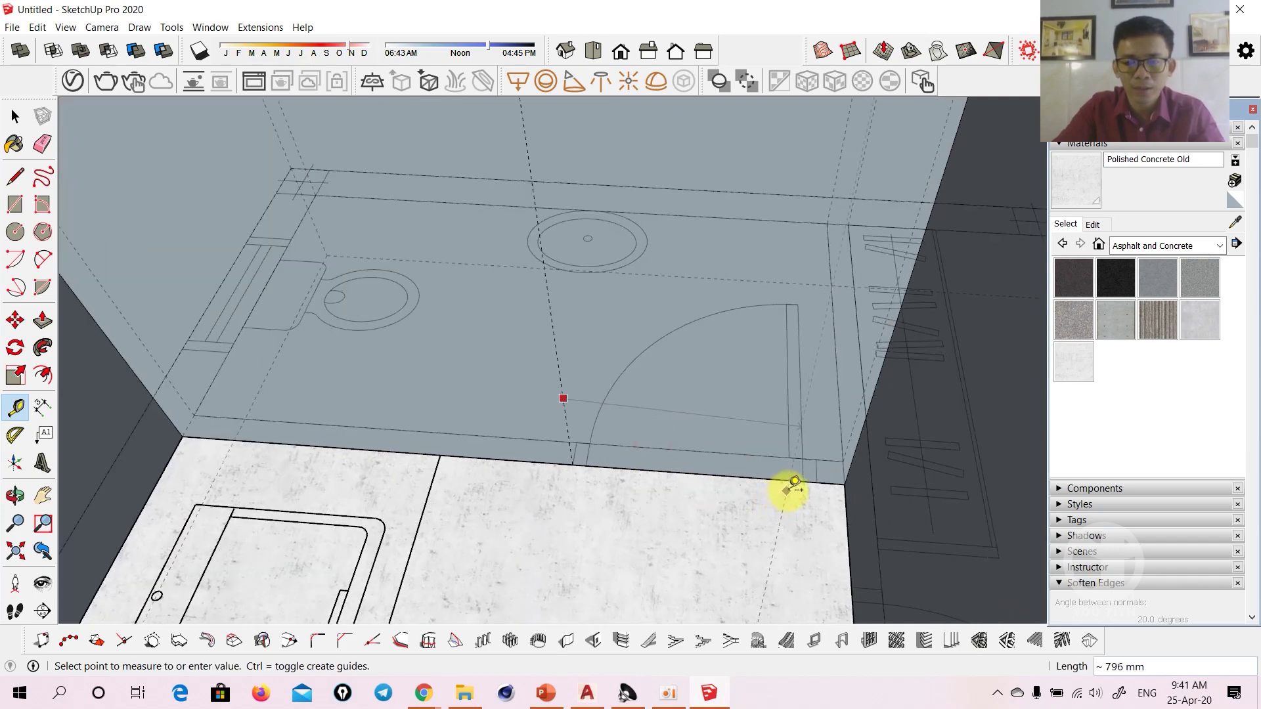
{"action": "scroll", "coordinate": [821, 484], "scroll_direction": "up", "scroll_amount": 1}
{"action": "mouse_move", "coordinate": [668, 372]}
{"action": "middle_mouse_down"}
{"action": "mouse_move", "coordinate": [563, 436]}
{"action": "mouse_move", "coordinate": [599, 402]}
{"action": "middle_mouse_up"}
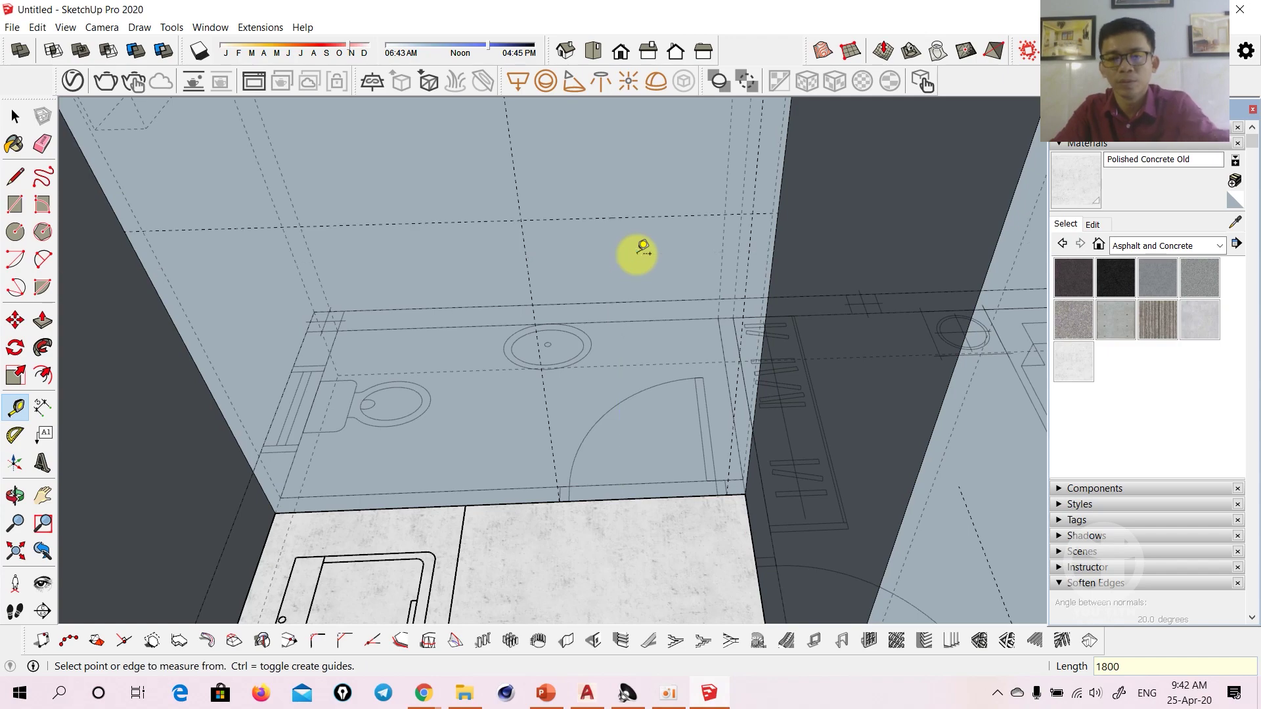
{"action": "mouse_move", "coordinate": [642, 248]}
{"action": "middle_mouse_down"}
{"action": "mouse_move", "coordinate": [591, 274]}
{"action": "mouse_move", "coordinate": [614, 254]}
{"action": "middle_mouse_up"}
Draw a 2200 × 1050 mm doorway rectangle between the guides on the partition wall
{"action": "key", "text": "r"}
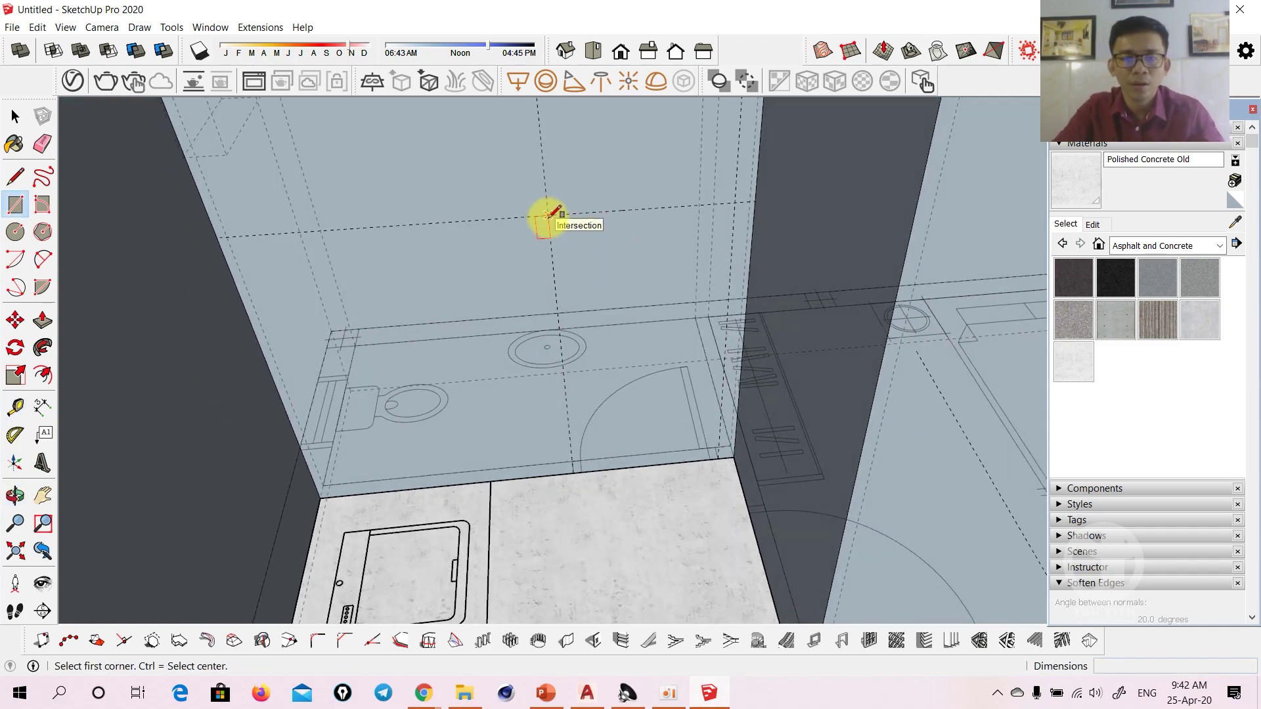
{"action": "left_click", "coordinate": [545, 217]}
{"action": "scroll", "coordinate": [689, 431], "scroll_direction": "up", "scroll_amount": 1}
{"action": "left_click", "coordinate": [727, 464]}
{"action": "mouse_move", "coordinate": [727, 464]}
{"action": "middle_mouse_down"}
{"action": "mouse_move", "coordinate": [731, 408]}
{"action": "mouse_move", "coordinate": [408, 427]}
{"action": "mouse_move", "coordinate": [492, 408]}
{"action": "mouse_move", "coordinate": [322, 353]}
{"action": "middle_mouse_up"}
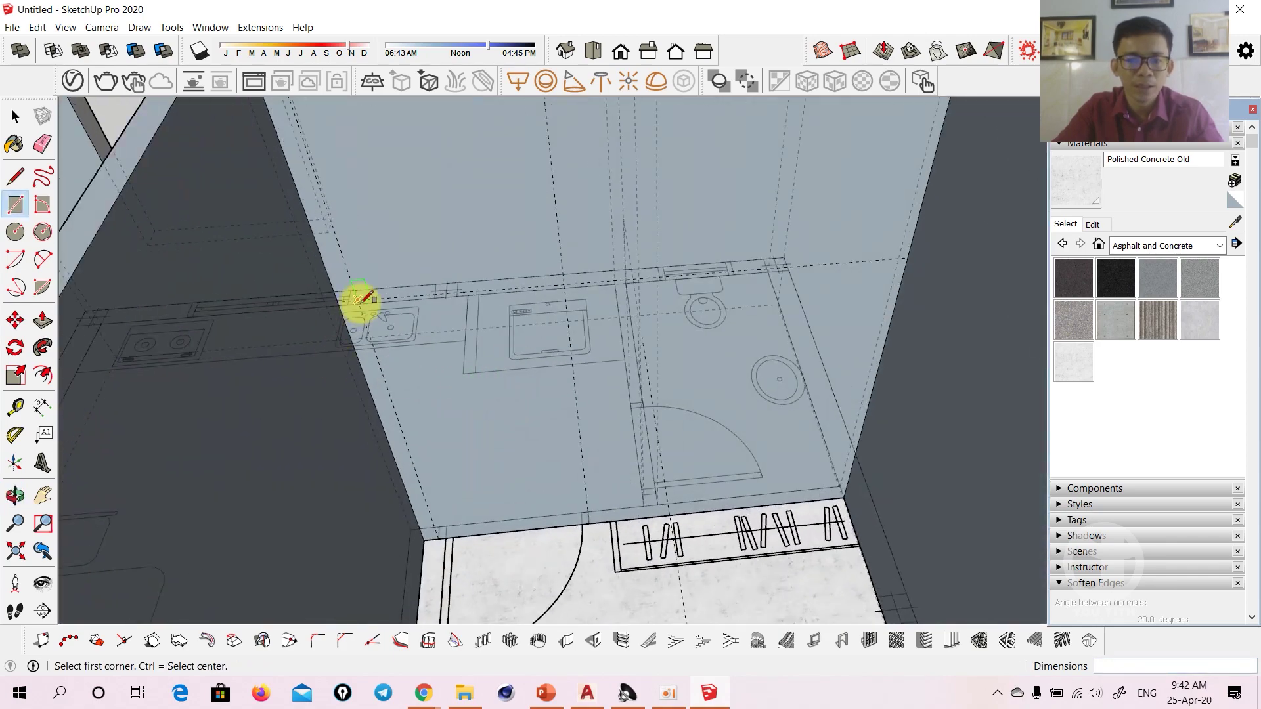
{"action": "left_click", "coordinate": [358, 300]}
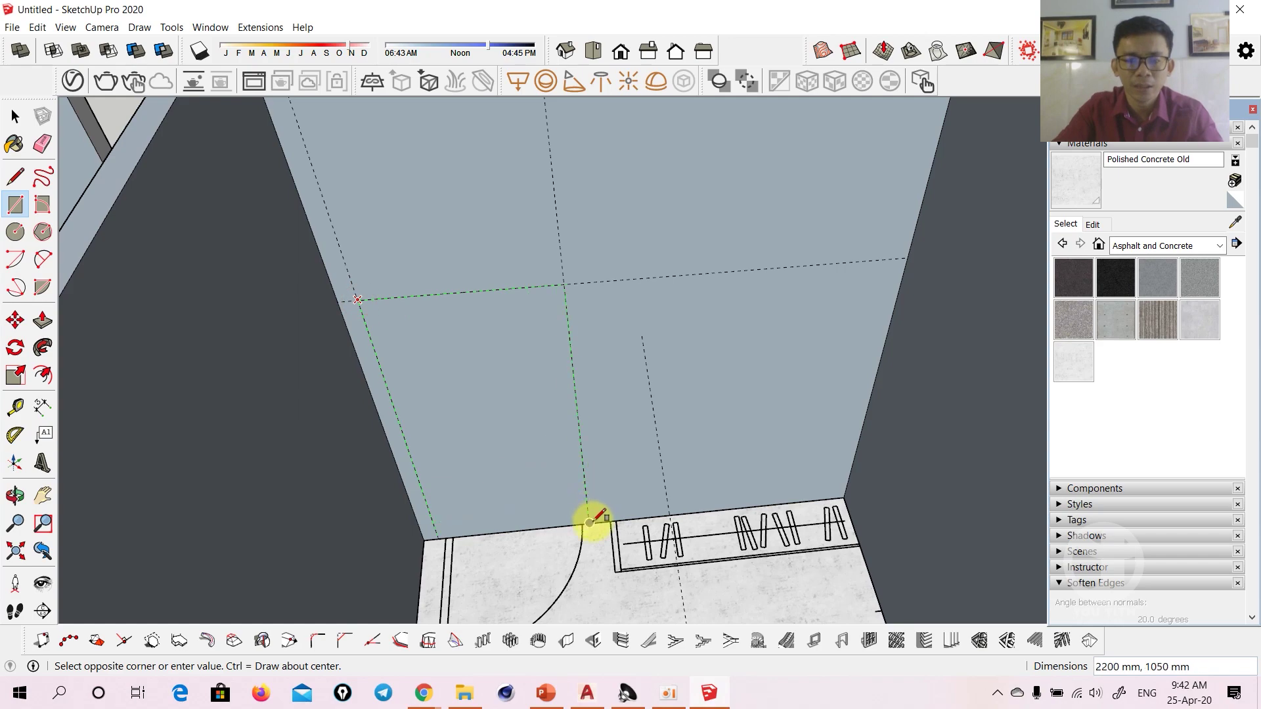
{"action": "left_click", "coordinate": [591, 522]}
{"action": "middle_click_drag", "start_coordinate": [591, 521], "coordinate": [549, 436]}
Push the doorway face 100 mm through the wall to open it
{"action": "key", "text": "p"}
{"action": "left_click", "coordinate": [519, 426]}
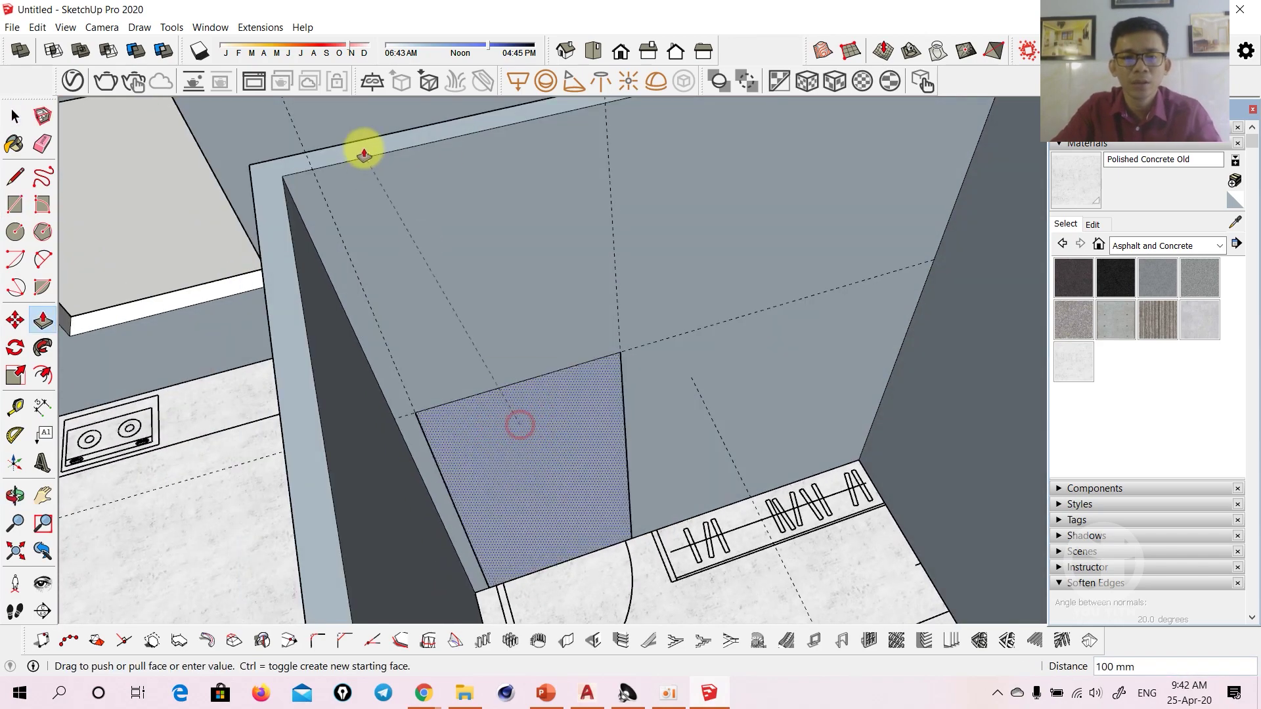
{"action": "left_click", "coordinate": [371, 139]}
{"action": "mouse_move", "coordinate": [374, 131]}
{"action": "middle_mouse_down"}
{"action": "mouse_move", "coordinate": [417, 304]}
{"action": "mouse_move", "coordinate": [608, 332]}
{"action": "mouse_move", "coordinate": [609, 355]}
{"action": "mouse_move", "coordinate": [591, 309]}
{"action": "mouse_move", "coordinate": [653, 296]}
{"action": "mouse_move", "coordinate": [576, 310]}
{"action": "mouse_move", "coordinate": [720, 289]}
{"action": "mouse_move", "coordinate": [721, 219]}
{"action": "mouse_move", "coordinate": [660, 216]}
{"action": "middle_mouse_up"}
{"action": "key", "text": "e"}
{"action": "middle_click_drag", "start_coordinate": [550, 192], "coordinate": [400, 240]}
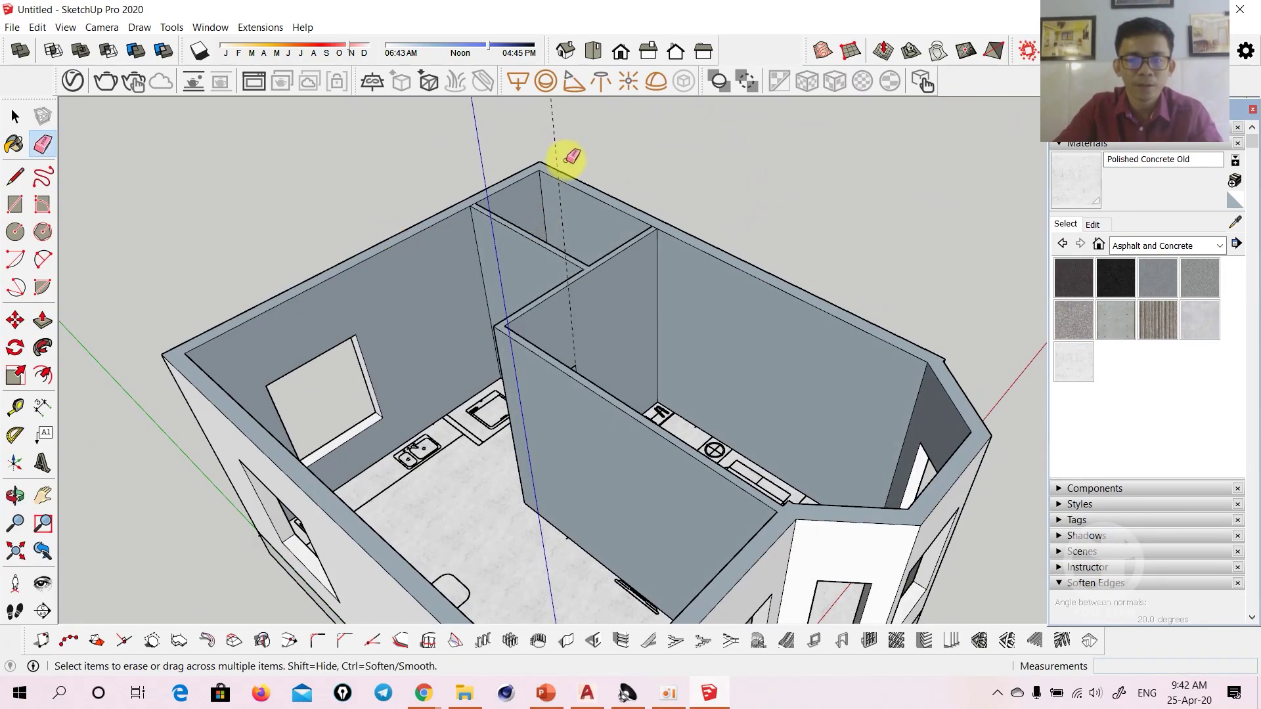
{"action": "mouse_move", "coordinate": [578, 155]}
{"action": "middle_mouse_down"}
{"action": "mouse_move", "coordinate": [591, 259]}
{"action": "mouse_move", "coordinate": [599, 203]}
{"action": "mouse_move", "coordinate": [647, 343]}
{"action": "mouse_move", "coordinate": [388, 297]}
{"action": "mouse_move", "coordinate": [459, 206]}
{"action": "mouse_move", "coordinate": [898, 527]}
{"action": "mouse_move", "coordinate": [1126, 484]}
{"action": "mouse_move", "coordinate": [1125, 399]}
{"action": "mouse_move", "coordinate": [774, 321]}
{"action": "mouse_move", "coordinate": [535, 349]}
{"action": "mouse_move", "coordinate": [532, 399]}
{"action": "mouse_move", "coordinate": [754, 444]}
{"action": "mouse_move", "coordinate": [980, 409]}
{"action": "middle_mouse_up"}
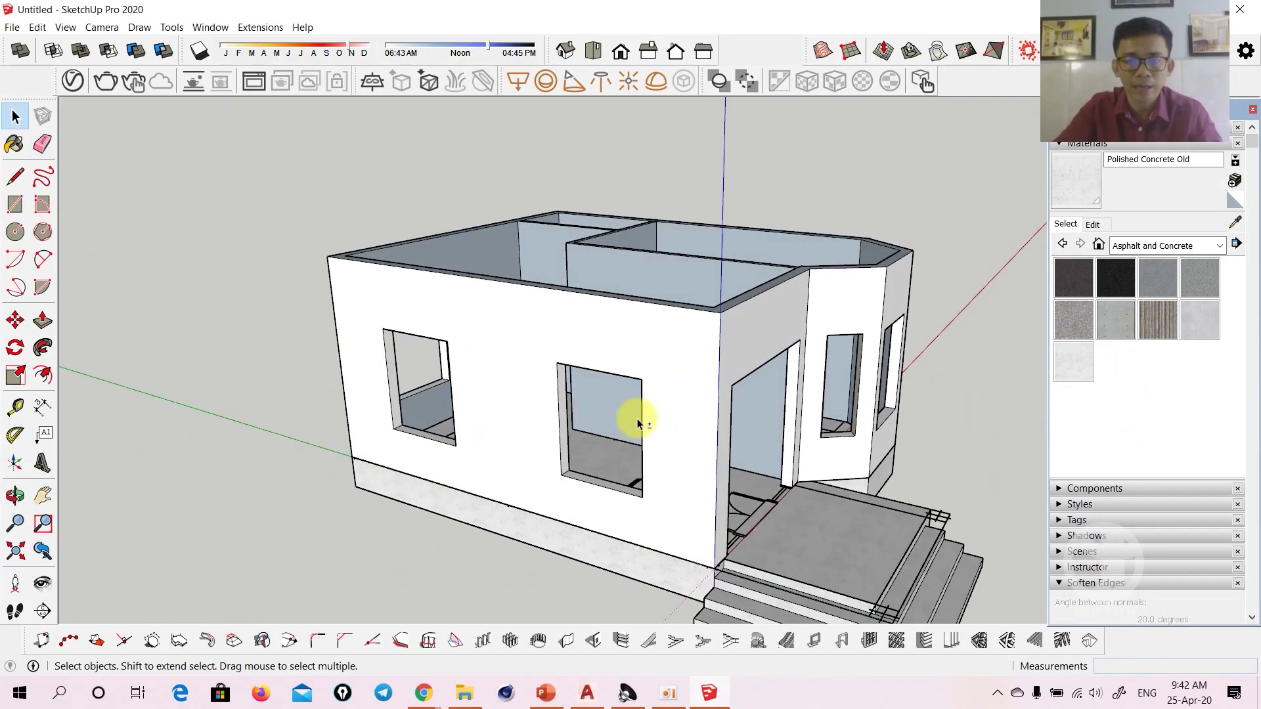
{"action": "mouse_move", "coordinate": [637, 419]}
{"action": "middle_mouse_down"}
{"action": "mouse_move", "coordinate": [655, 436]}
{"action": "mouse_move", "coordinate": [337, 403]}
{"action": "mouse_move", "coordinate": [631, 361]}
{"action": "middle_mouse_up"}
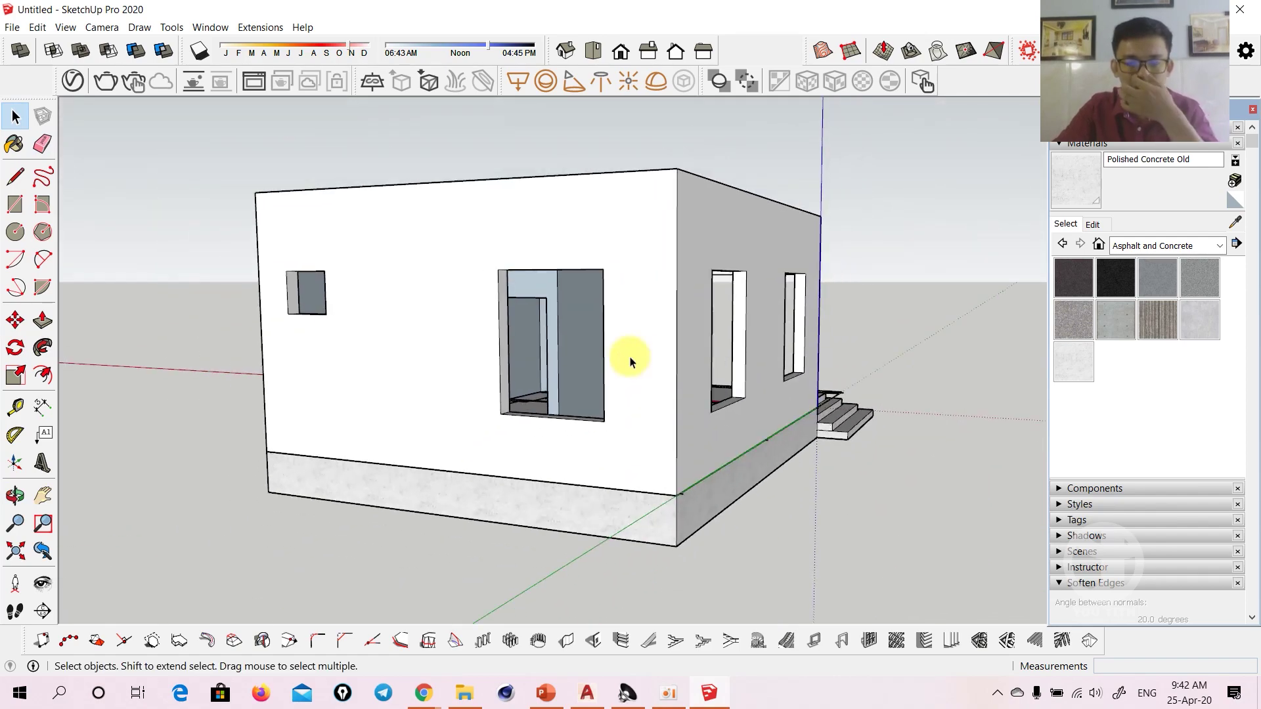
{"action": "mouse_move", "coordinate": [539, 371]}
{"action": "middle_mouse_down"}
{"action": "mouse_move", "coordinate": [636, 450]}
{"action": "mouse_move", "coordinate": [669, 444]}
{"action": "mouse_move", "coordinate": [391, 386]}
{"action": "mouse_move", "coordinate": [731, 405]}
{"action": "mouse_move", "coordinate": [499, 394]}
{"action": "mouse_move", "coordinate": [985, 389]}
{"action": "middle_mouse_up"}
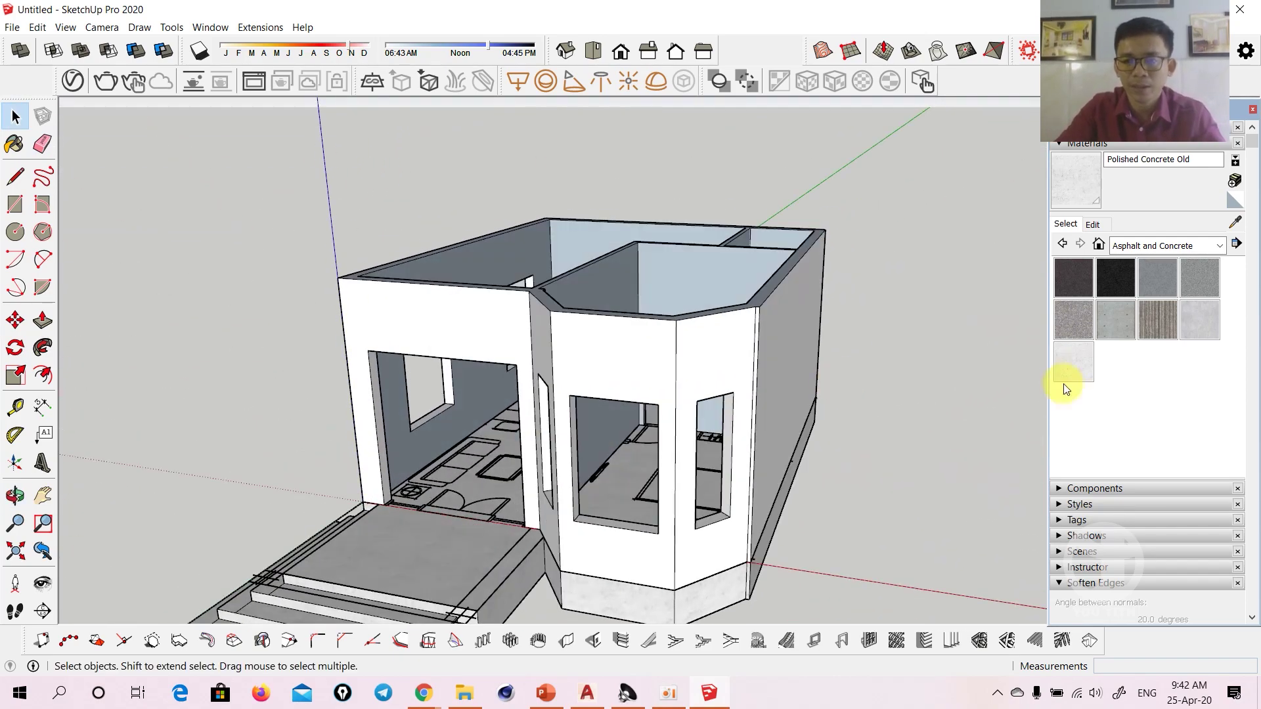
Switch the Materials library to the Colors-Named collection
{"action": "left_click", "coordinate": [1142, 251]}
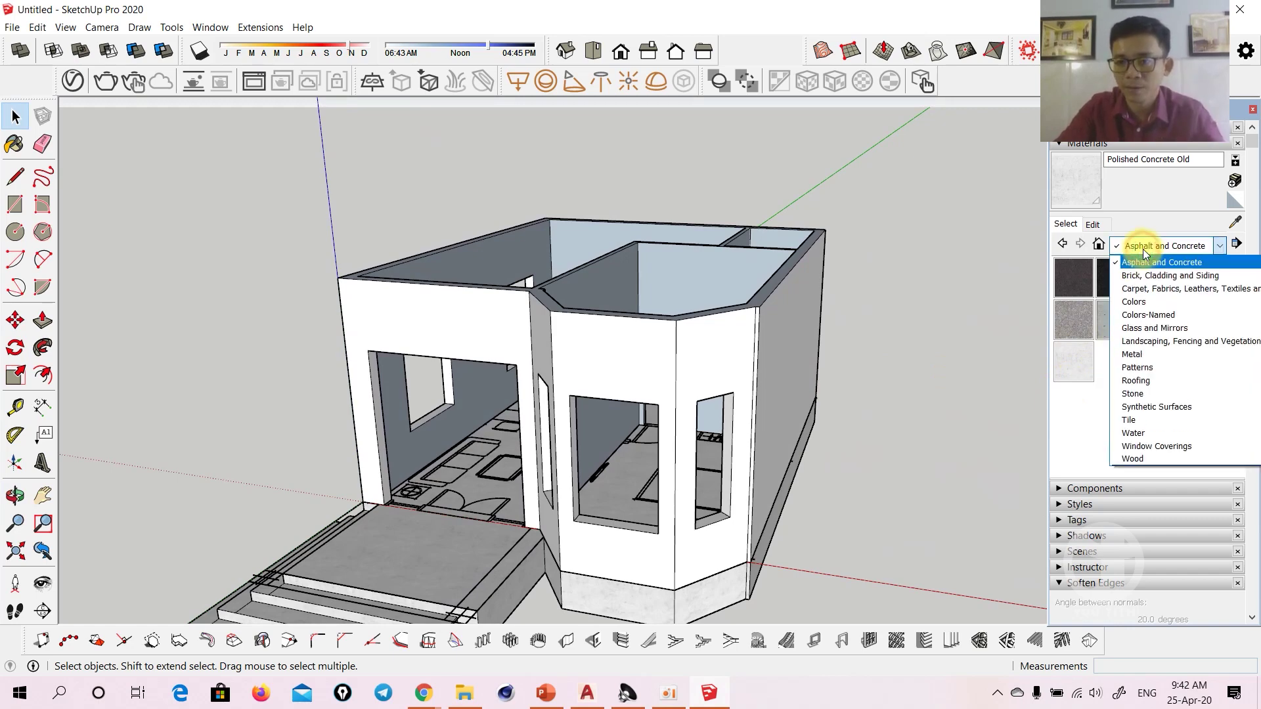
{"action": "left_click", "coordinate": [1136, 303]}
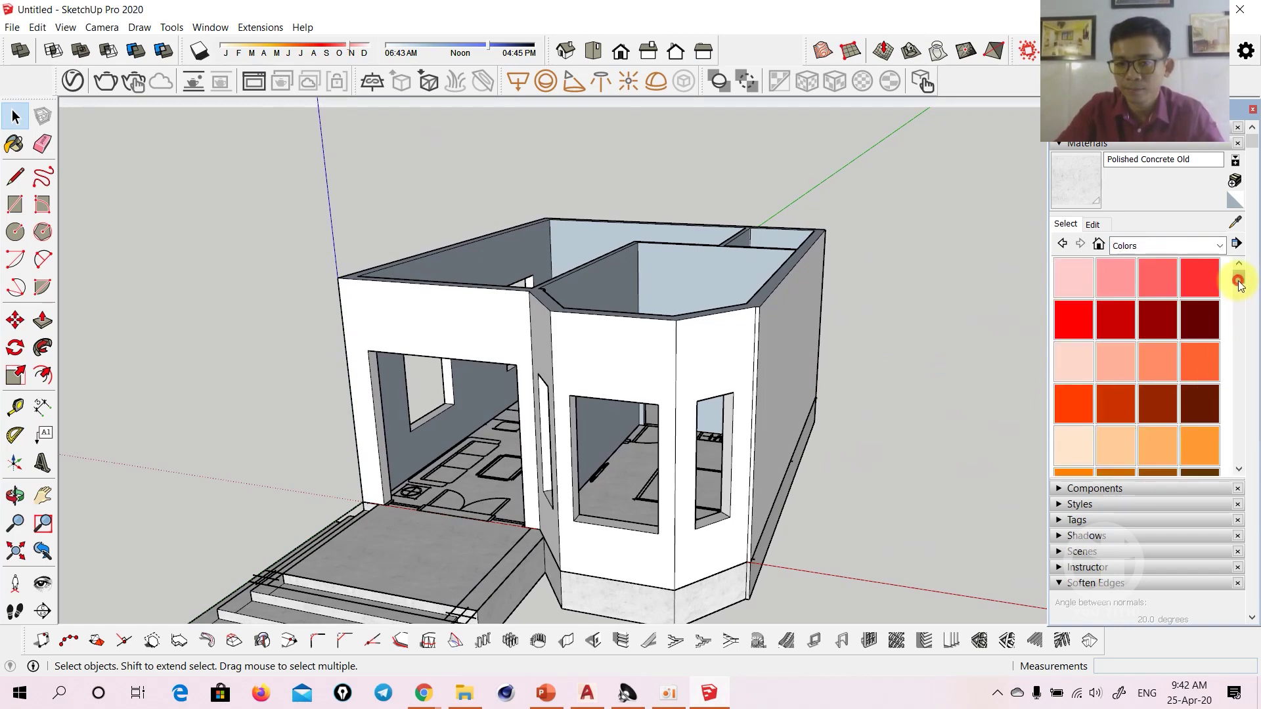
{"action": "left_click_drag", "start_coordinate": [1238, 282], "coordinate": [1239, 437]}
{"action": "left_click", "coordinate": [1139, 249]}
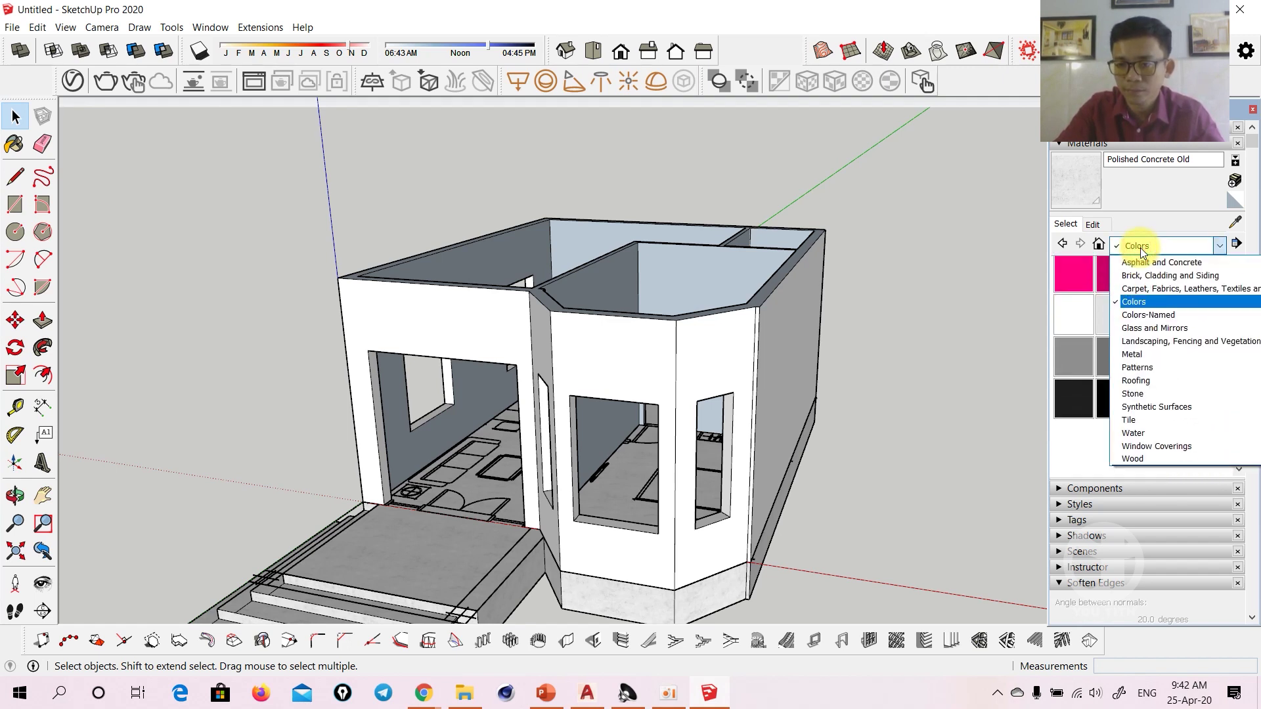
{"action": "left_click", "coordinate": [1142, 317]}
{"action": "mouse_move", "coordinate": [1235, 298]}
{"action": "left_mouse_down"}
{"action": "mouse_move", "coordinate": [1231, 400]}
{"action": "mouse_move", "coordinate": [1237, 391]}
{"action": "left_mouse_up"}
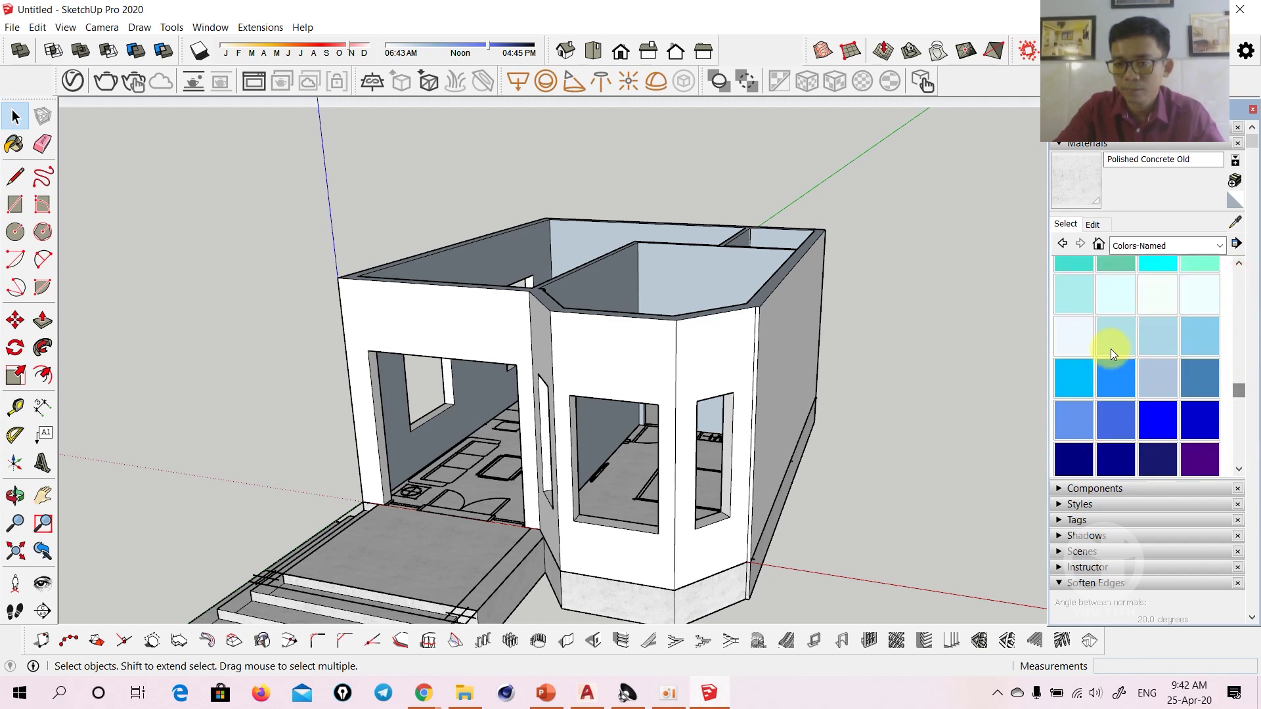
Try LightBlue, LightCyan, PowderBlue and SkyBlue on the bay's front and side faces
{"action": "left_click", "coordinate": [1155, 337]}
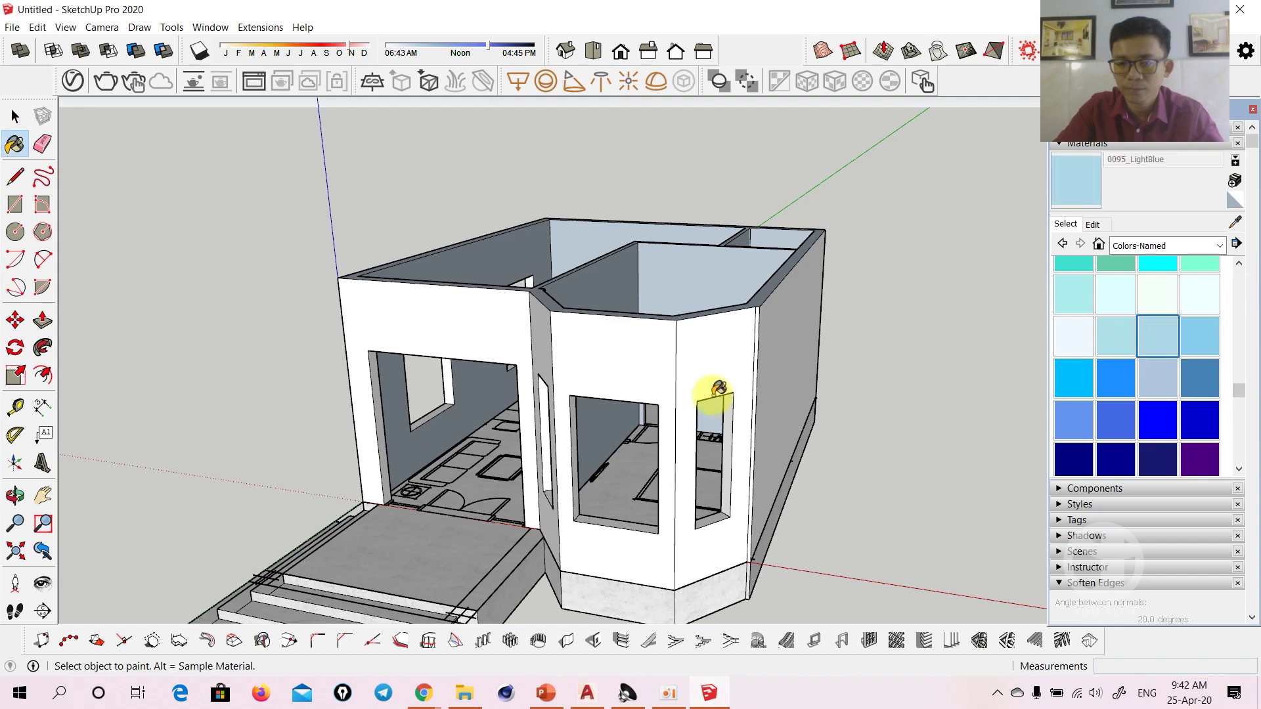
{"action": "left_click", "coordinate": [1121, 296]}
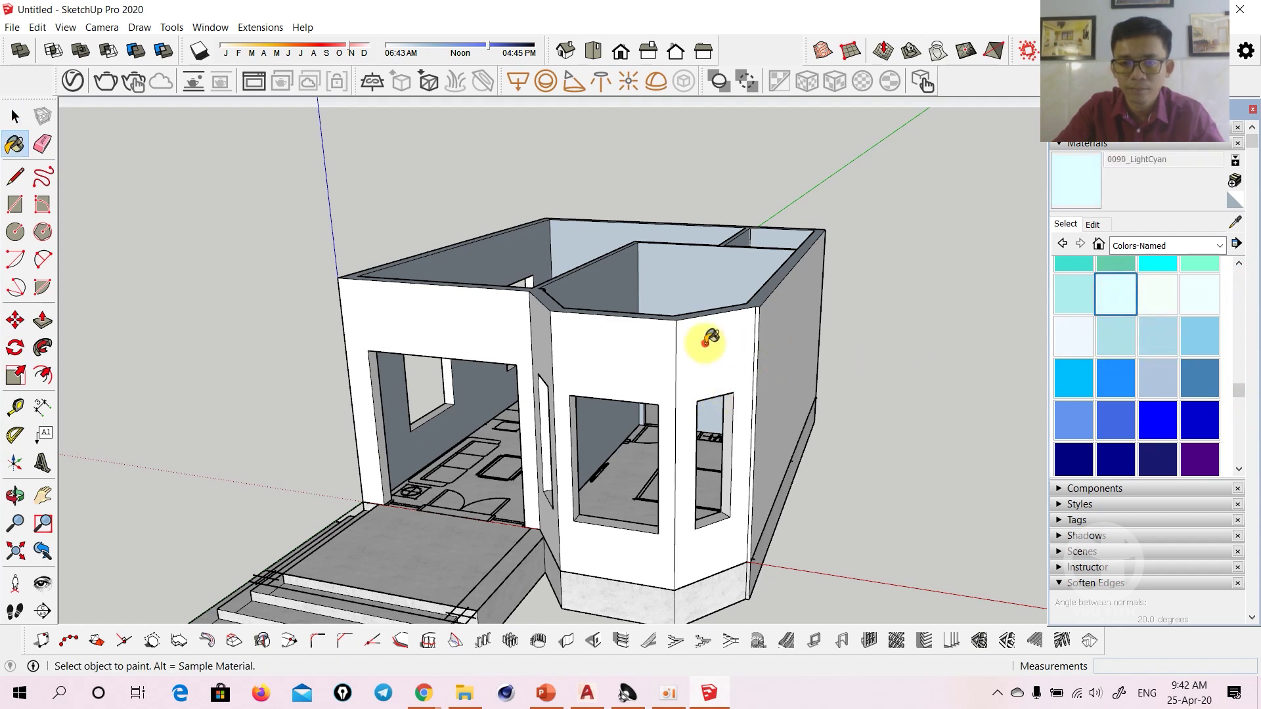
{"action": "left_click", "coordinate": [1121, 338]}
{"action": "left_click", "coordinate": [726, 349]}
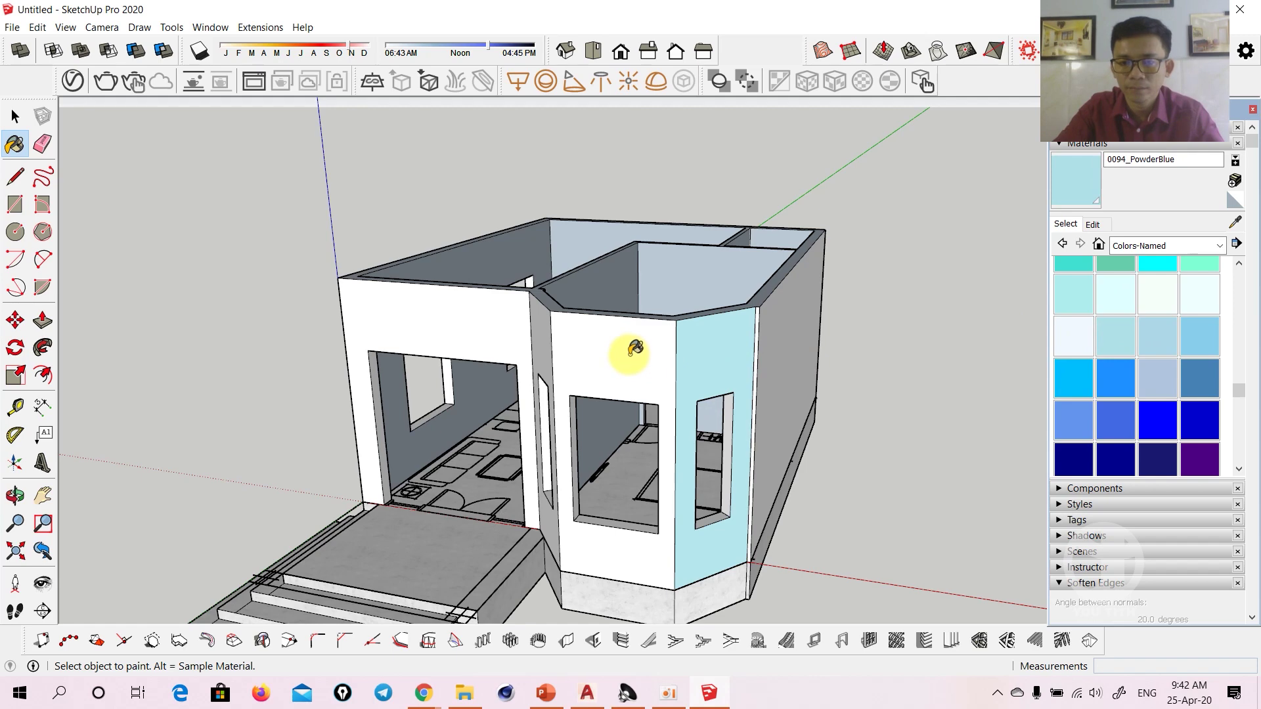
{"action": "left_click", "coordinate": [635, 348]}
{"action": "left_click", "coordinate": [1194, 339]}
{"action": "left_click", "coordinate": [726, 356]}
{"action": "left_click", "coordinate": [614, 365]}
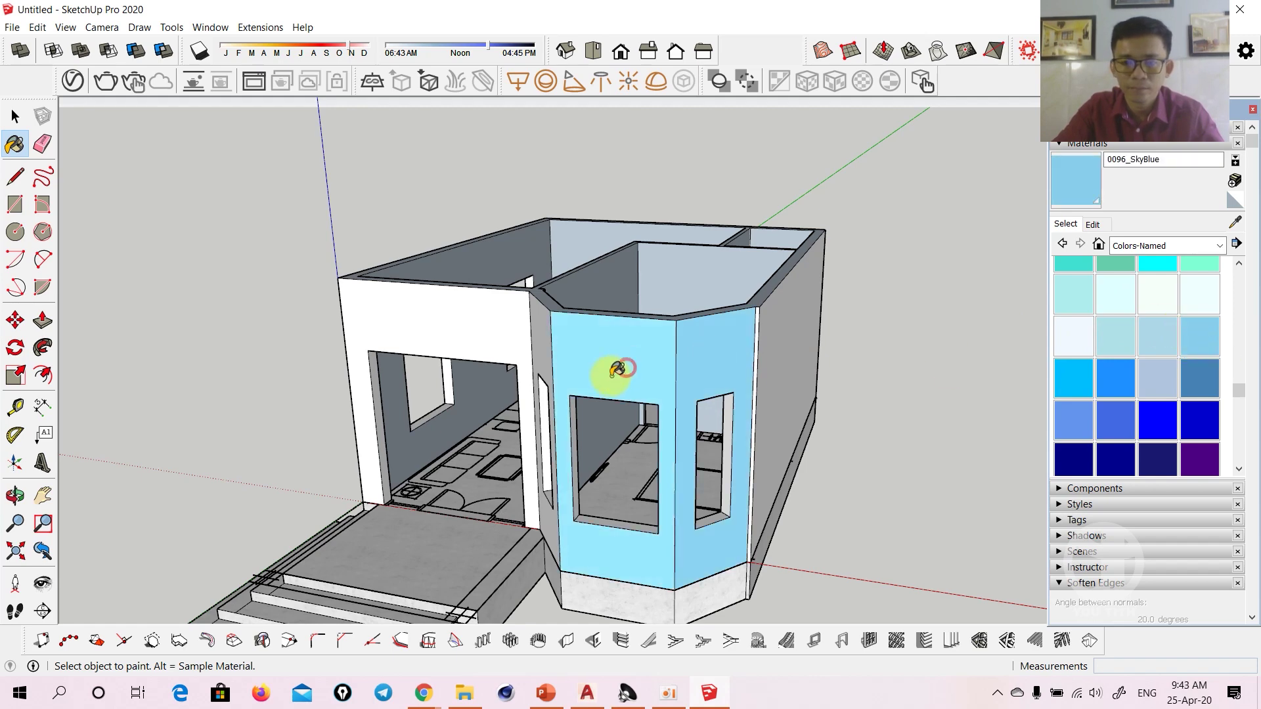
{"action": "middle_click_drag", "start_coordinate": [614, 365], "coordinate": [740, 346]}
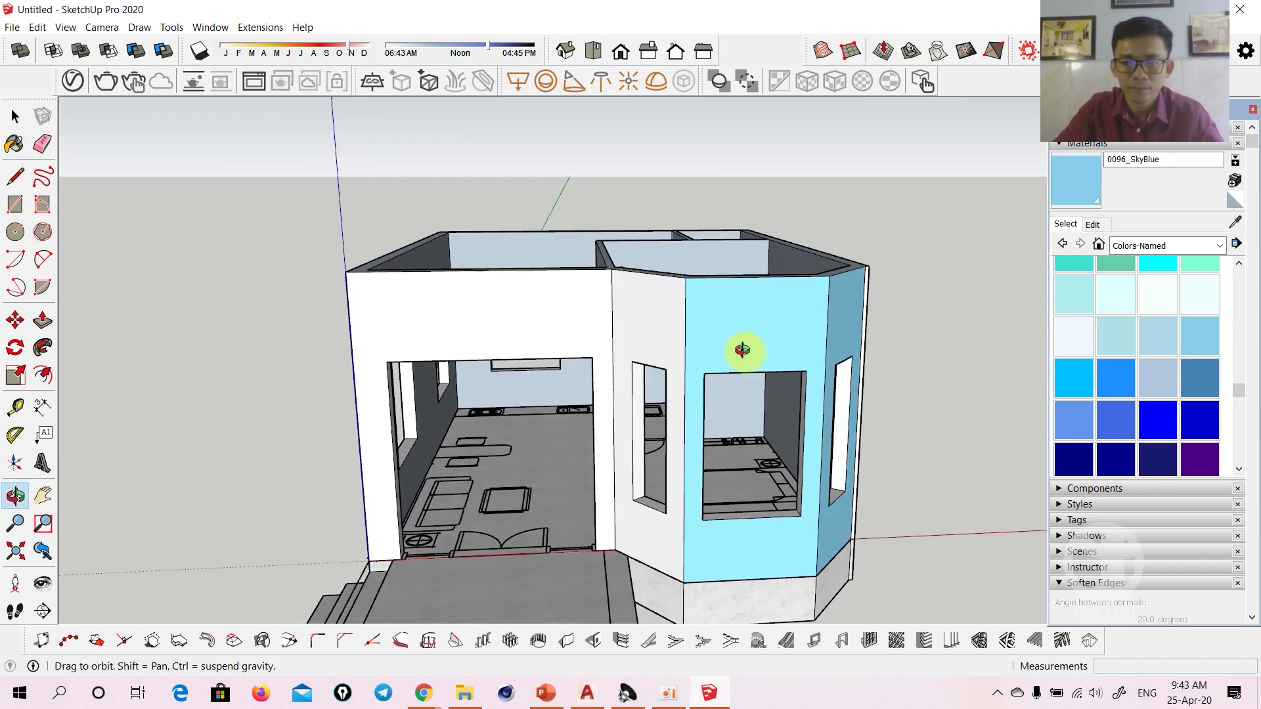
Test CornflowerBlue and then SteelBlue on the bay walls
{"action": "left_click", "coordinate": [1077, 427]}
{"action": "left_click", "coordinate": [779, 326]}
{"action": "left_click", "coordinate": [845, 315]}
{"action": "scroll", "coordinate": [1130, 384], "scroll_direction": "down", "scroll_amount": 3}
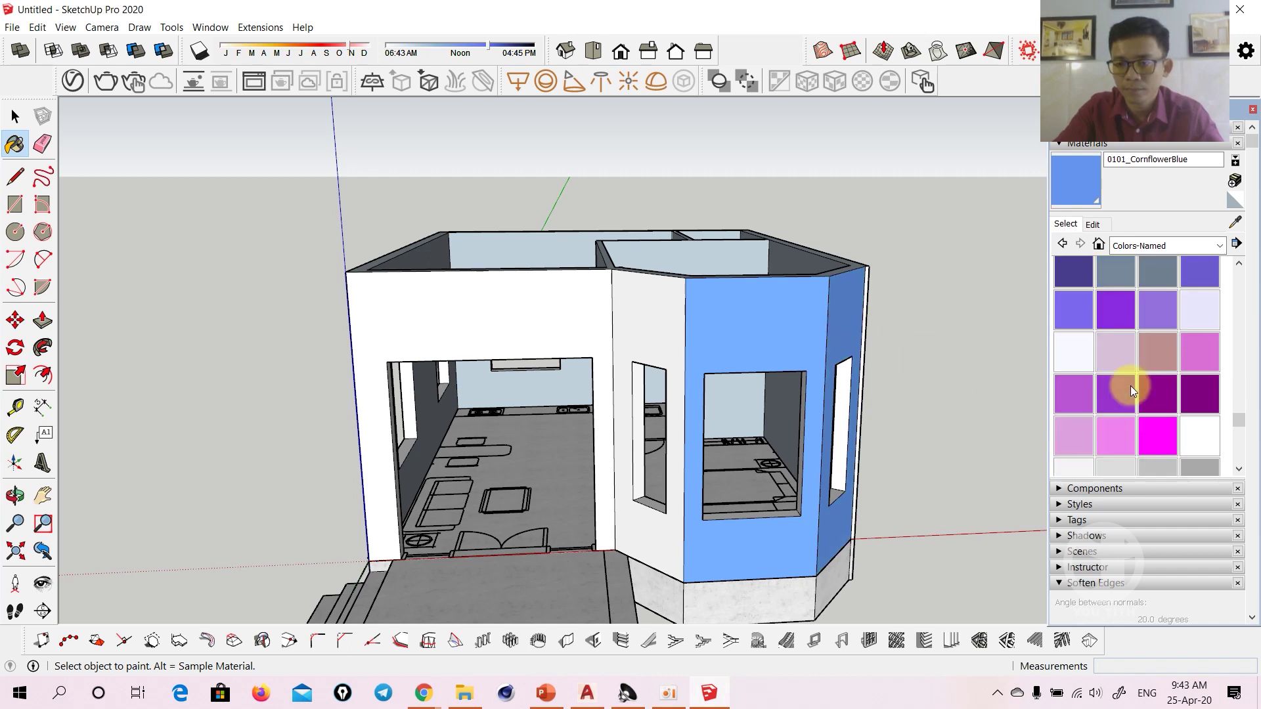
{"action": "scroll", "coordinate": [1130, 385], "scroll_direction": "down", "scroll_amount": 2}
{"action": "scroll", "coordinate": [1130, 385], "scroll_direction": "up", "scroll_amount": 3}
{"action": "scroll", "coordinate": [1132, 384], "scroll_direction": "up", "scroll_amount": 3}
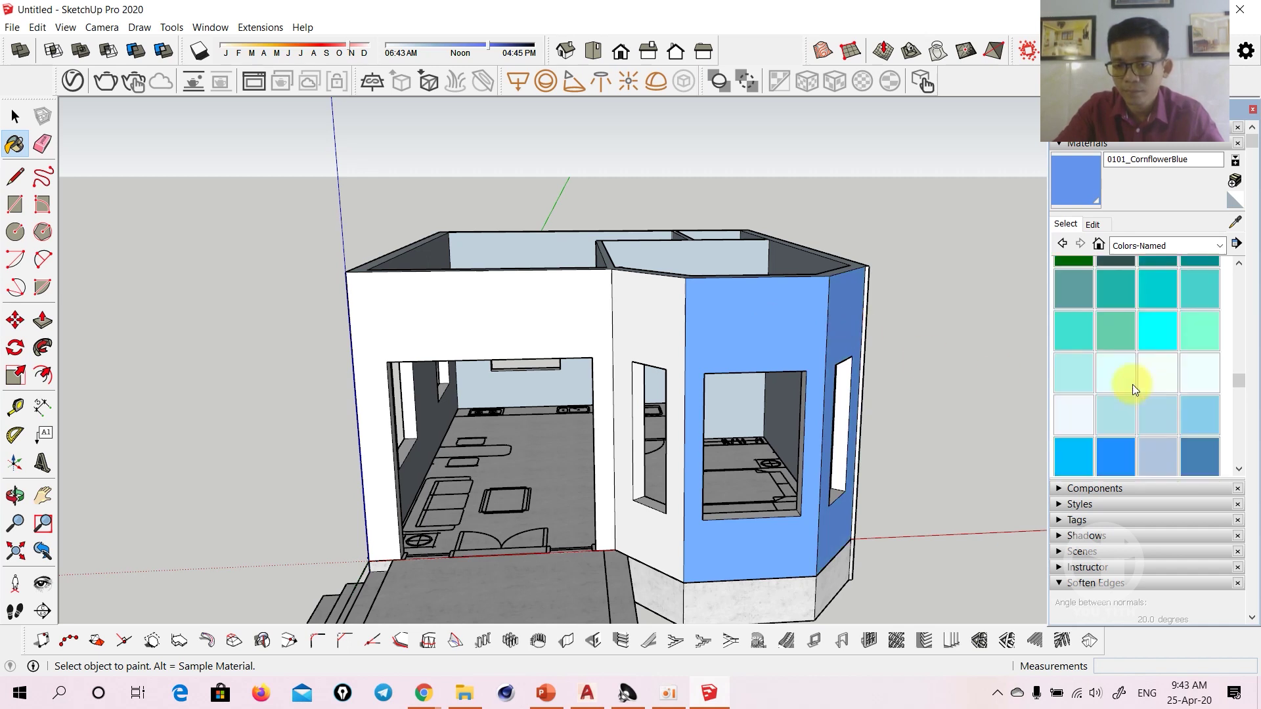
{"action": "scroll", "coordinate": [1132, 384], "scroll_direction": "up", "scroll_amount": 1}
{"action": "scroll", "coordinate": [1132, 384], "scroll_direction": "up", "scroll_amount": 1}
{"action": "scroll", "coordinate": [1132, 384], "scroll_direction": "up", "scroll_amount": 1}
{"action": "scroll", "coordinate": [1132, 384], "scroll_direction": "down", "scroll_amount": 3}
{"action": "scroll", "coordinate": [1132, 384], "scroll_direction": "down", "scroll_amount": 2}
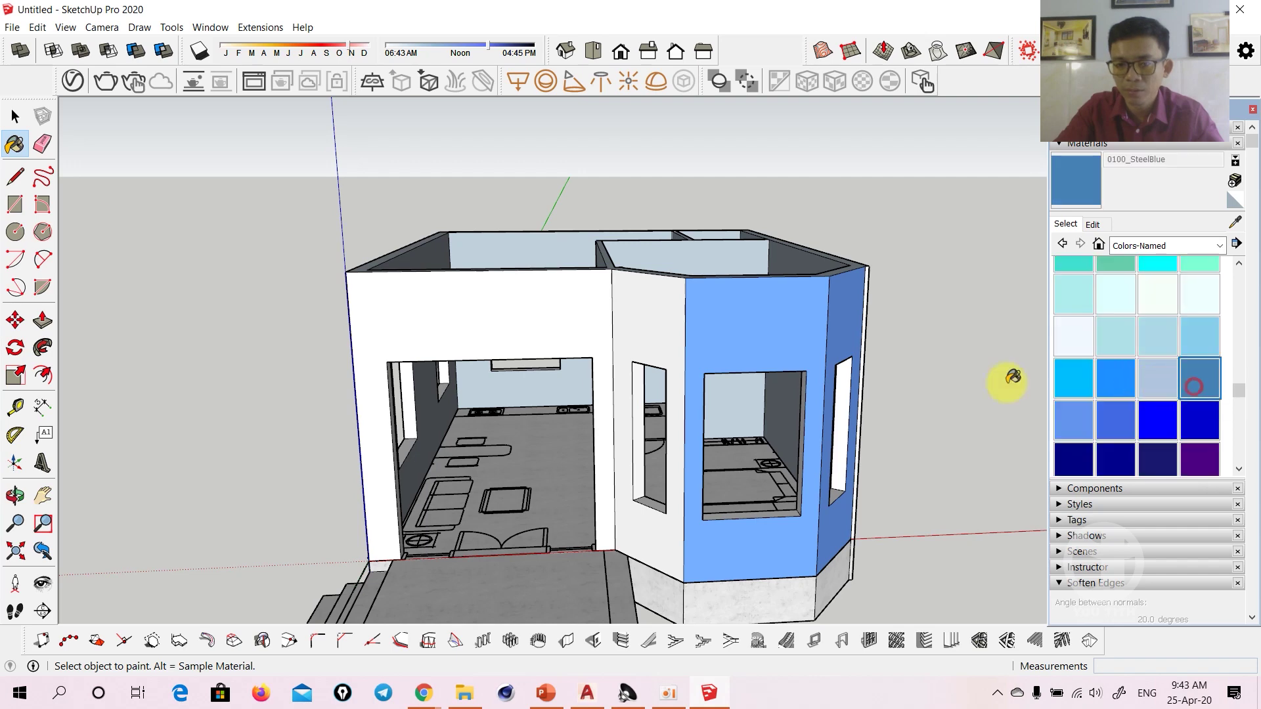
{"action": "left_click", "coordinate": [727, 354]}
{"action": "left_click", "coordinate": [837, 332]}
{"action": "middle_click_drag", "start_coordinate": [839, 329], "coordinate": [839, 349]}
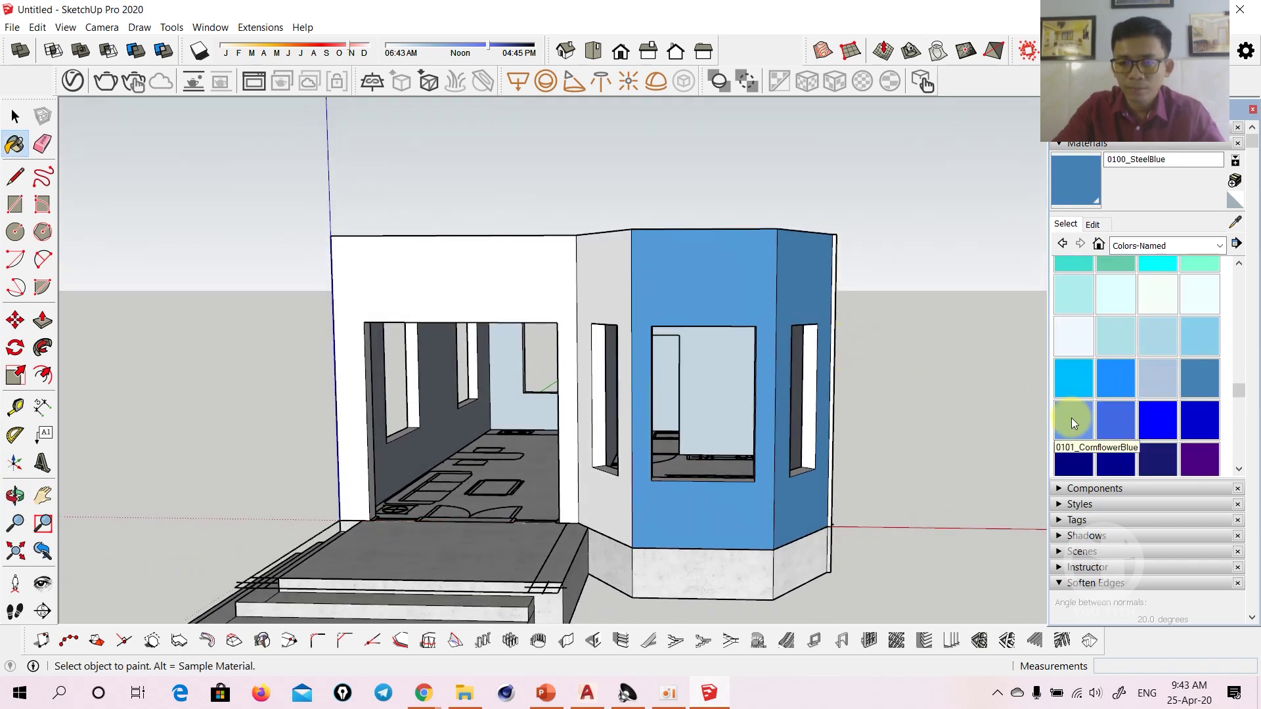
Paint the bay faces, angled bay wall and entrance-side wall PaleTurquoise
{"action": "left_click", "coordinate": [1075, 300]}
{"action": "left_click", "coordinate": [825, 270]}
{"action": "left_click", "coordinate": [745, 281]}
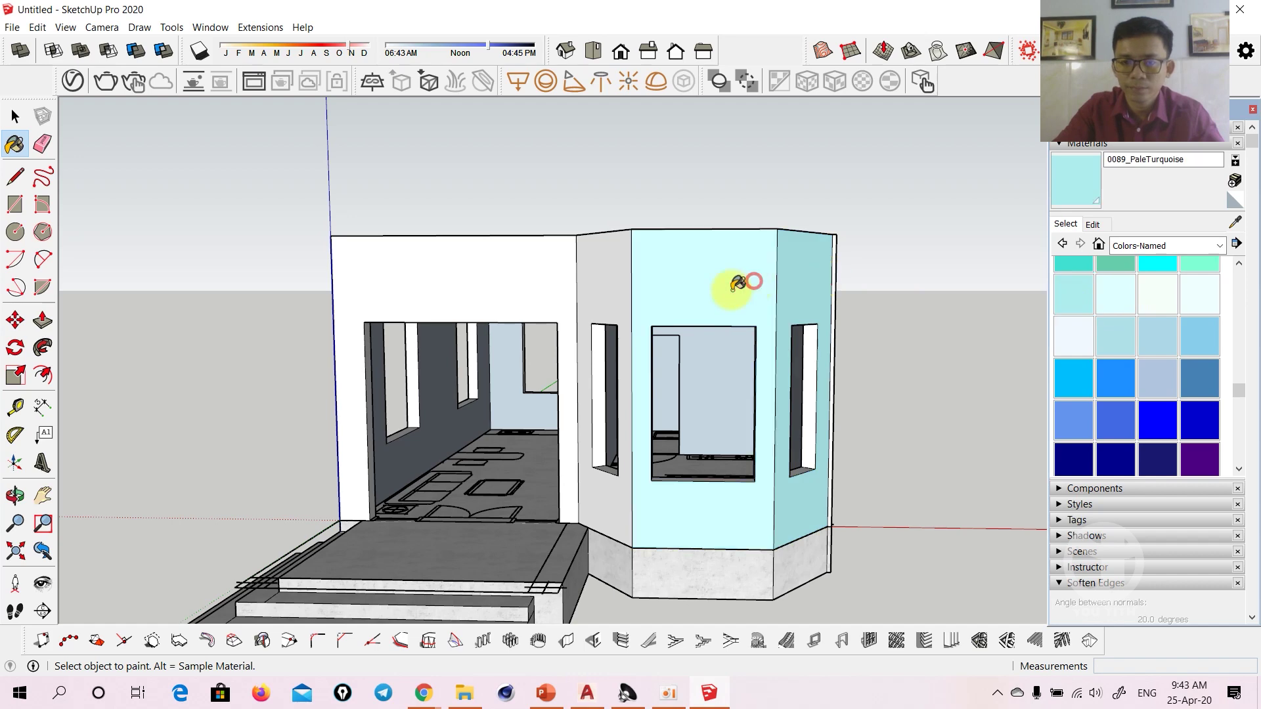
{"action": "middle_click_drag", "start_coordinate": [746, 282], "coordinate": [731, 309]}
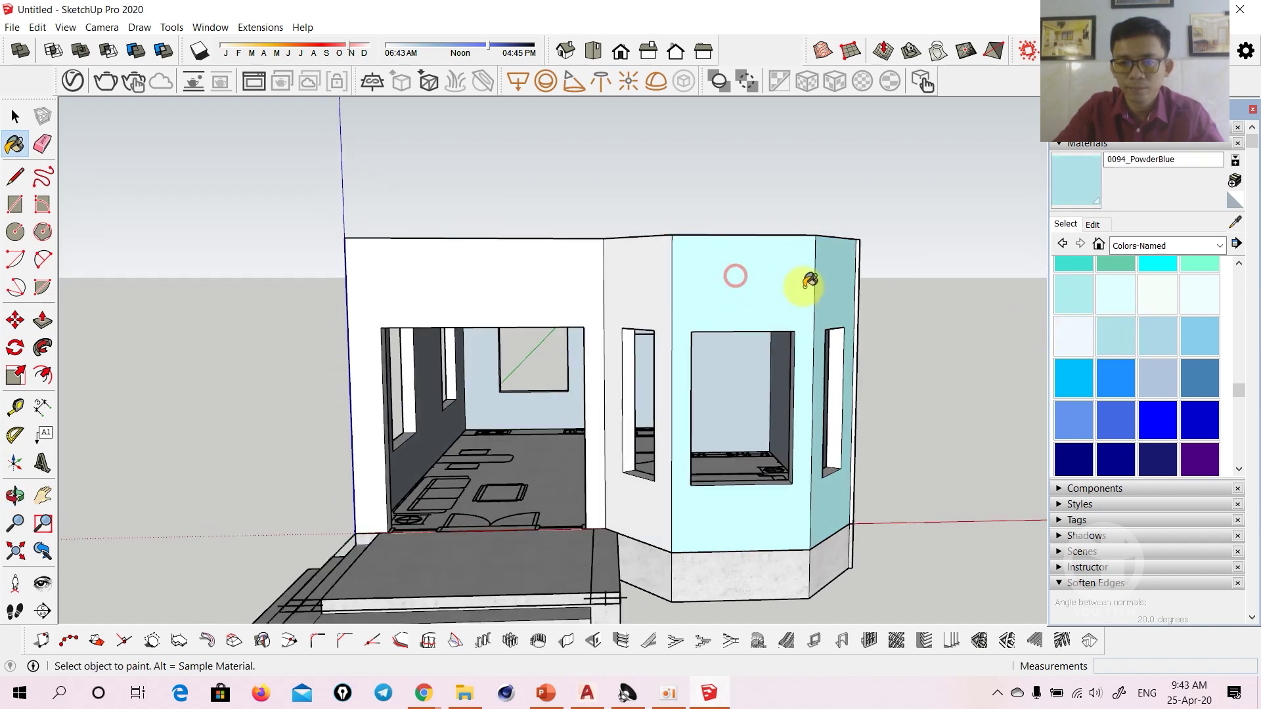
{"action": "left_click", "coordinate": [641, 290]}
{"action": "middle_click_drag", "start_coordinate": [642, 289], "coordinate": [816, 329]}
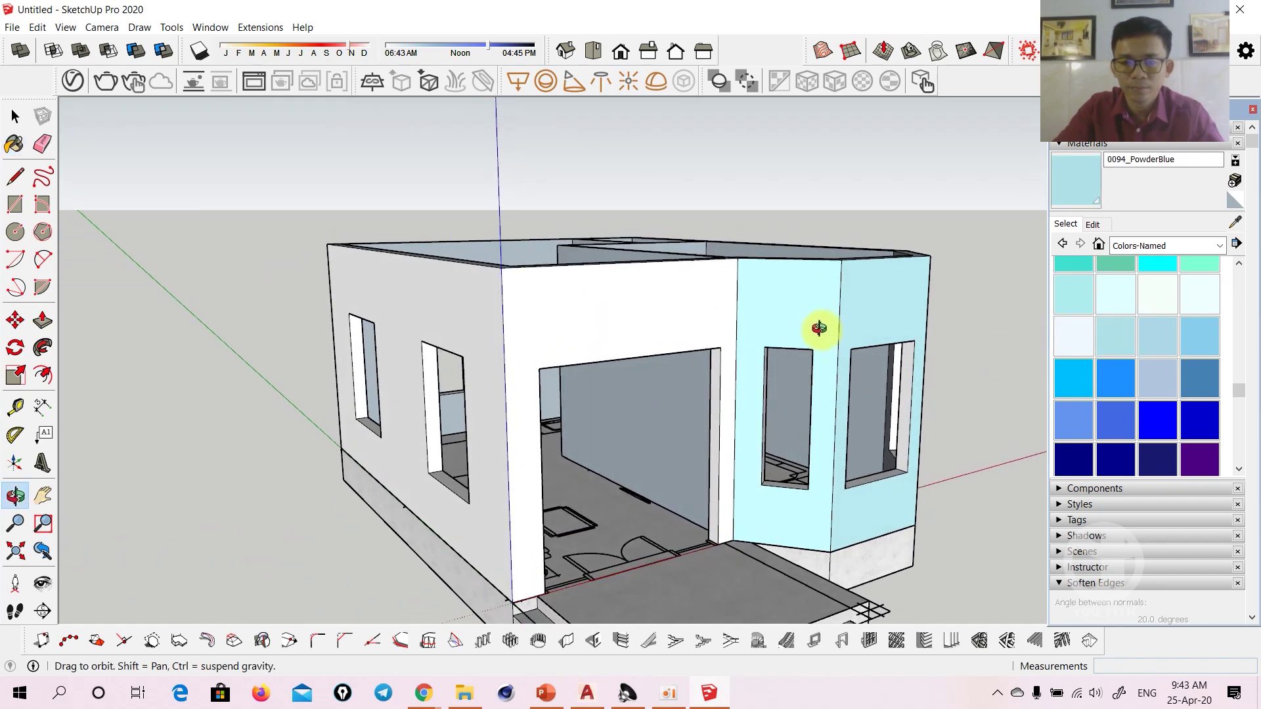
{"action": "left_click", "coordinate": [630, 329]}
{"action": "mouse_move", "coordinate": [631, 329]}
{"action": "middle_mouse_down"}
{"action": "mouse_move", "coordinate": [657, 311]}
{"action": "mouse_move", "coordinate": [670, 333]}
{"action": "middle_mouse_up"}
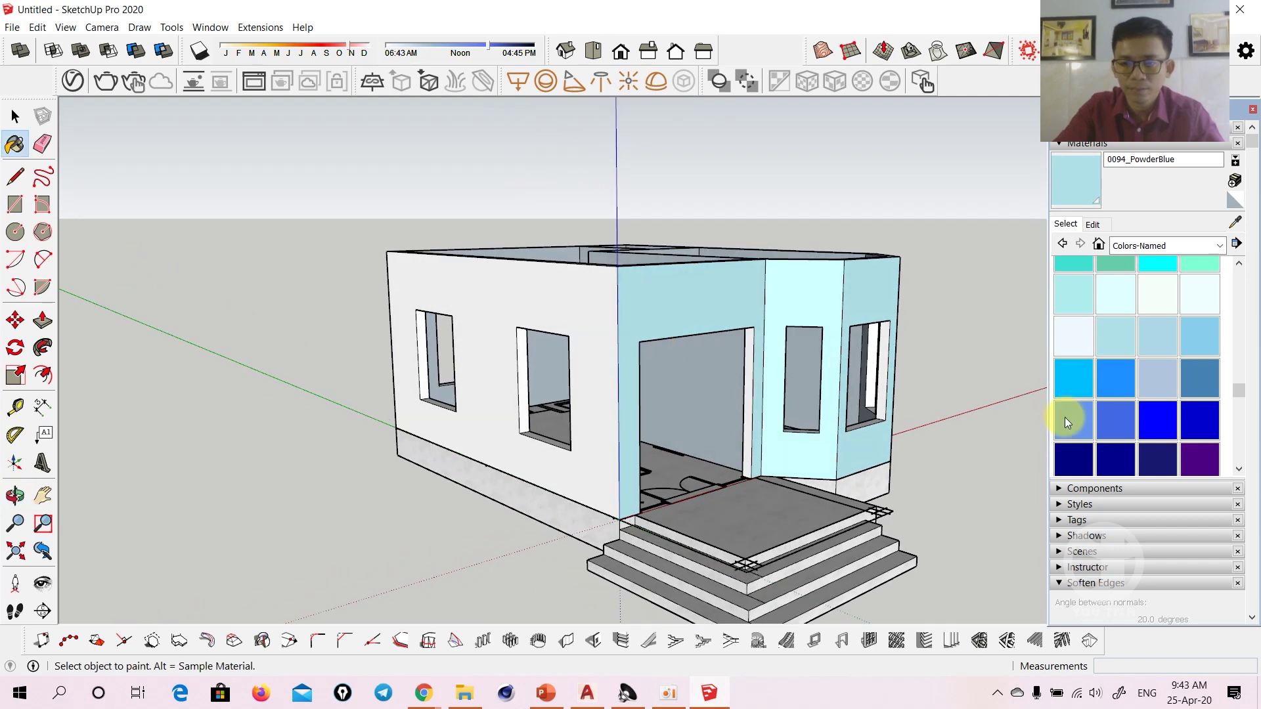
Try RoyalBlue on the wall above the entrance
{"action": "left_click", "coordinate": [1115, 420]}
{"action": "left_click", "coordinate": [686, 310]}
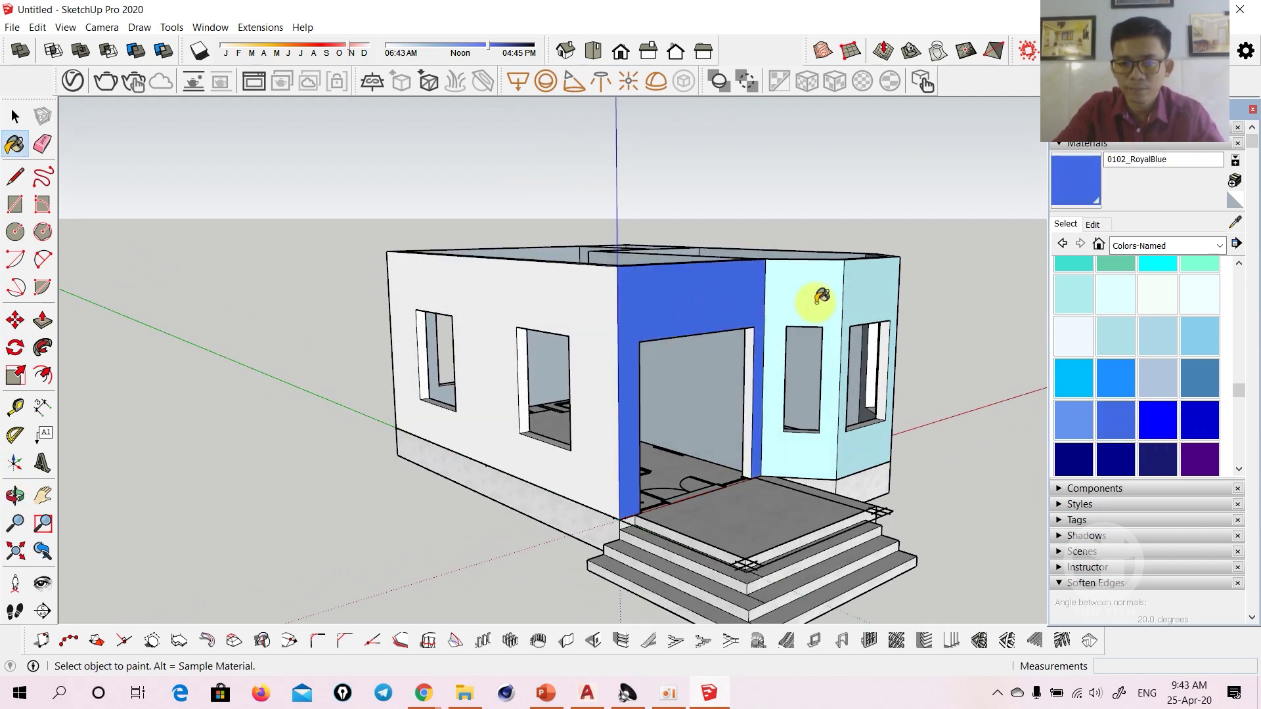
{"action": "scroll", "coordinate": [1081, 379], "scroll_direction": "up", "scroll_amount": 3}
{"action": "scroll", "coordinate": [1081, 380], "scroll_direction": "up", "scroll_amount": 3}
{"action": "scroll", "coordinate": [1081, 380], "scroll_direction": "up", "scroll_amount": 3}
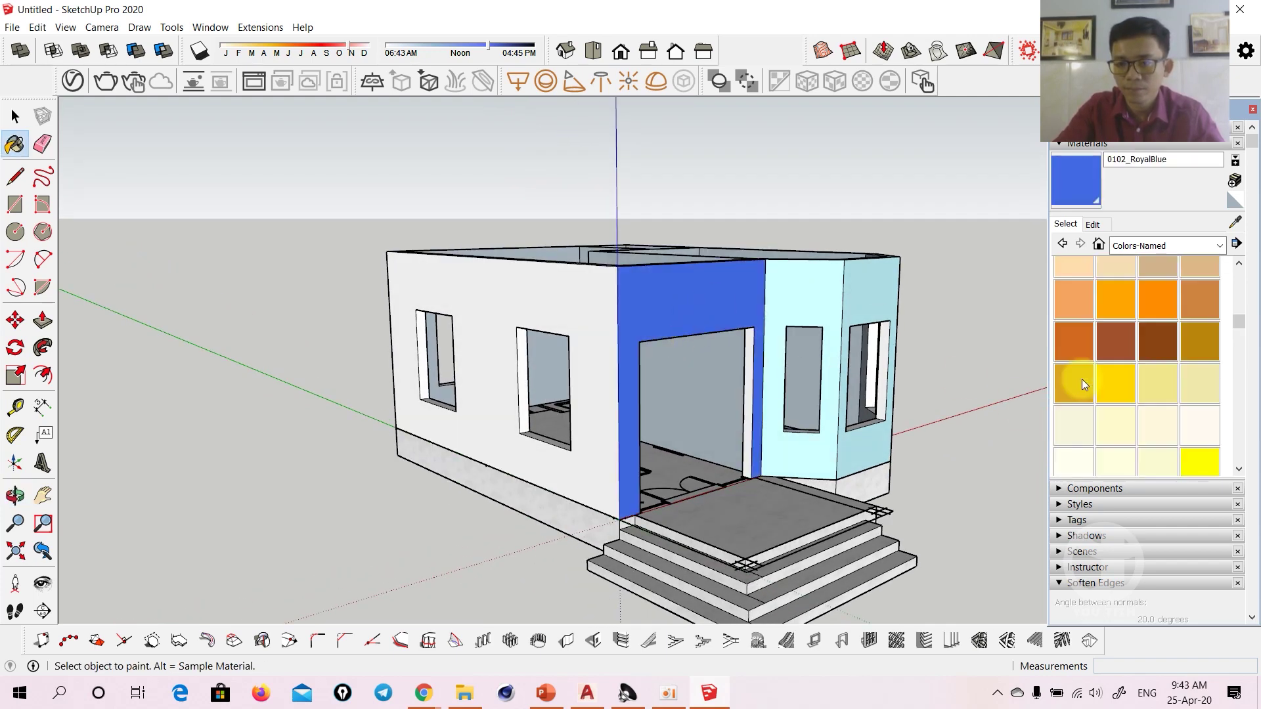
Paint the entrance wall, bay faces and angled front wall 0033_NavajoWhite
{"action": "left_click", "coordinate": [1073, 326]}
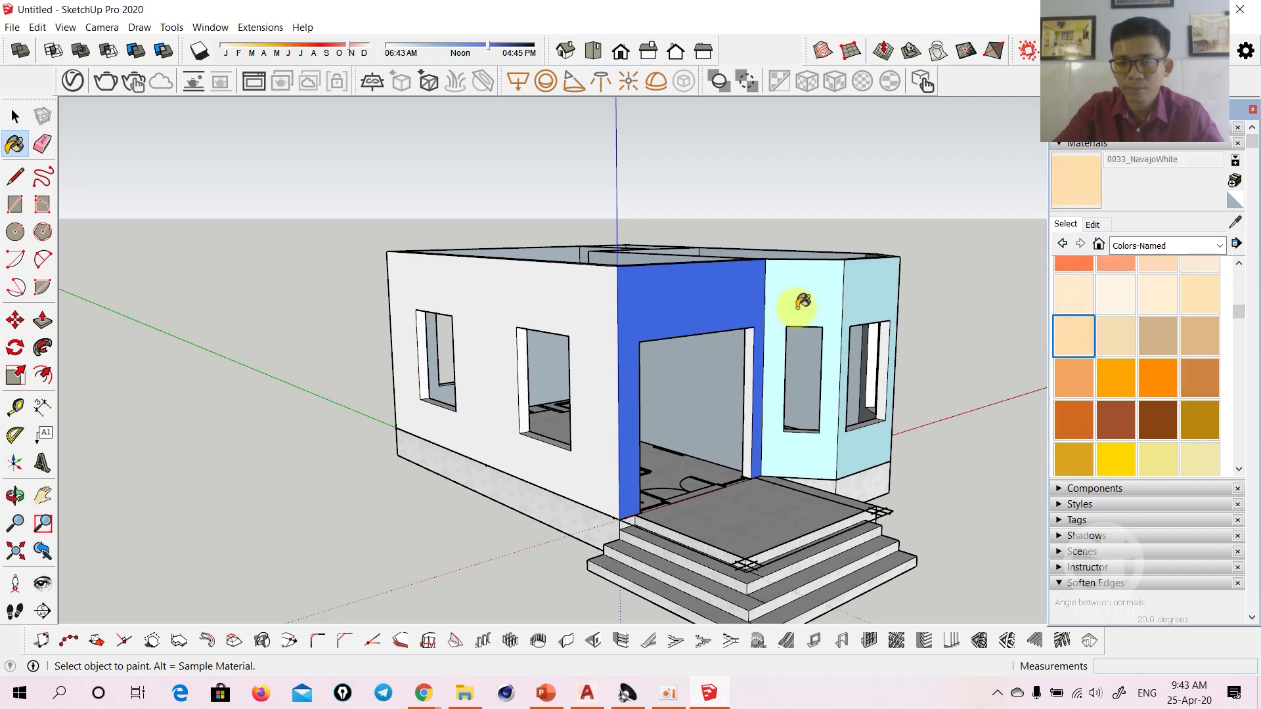
{"action": "left_click", "coordinate": [802, 303]}
{"action": "left_click", "coordinate": [721, 310]}
{"action": "left_click", "coordinate": [847, 301]}
{"action": "mouse_move", "coordinate": [906, 360]}
{"action": "middle_mouse_down"}
{"action": "mouse_move", "coordinate": [569, 402]}
{"action": "mouse_move", "coordinate": [774, 343]}
{"action": "mouse_move", "coordinate": [775, 333]}
{"action": "mouse_move", "coordinate": [727, 318]}
{"action": "mouse_move", "coordinate": [757, 393]}
{"action": "mouse_move", "coordinate": [583, 398]}
{"action": "mouse_move", "coordinate": [782, 369]}
{"action": "middle_mouse_up"}
{"action": "left_click", "coordinate": [774, 344]}
Extend NavajoWhite to the shaded side wall and the white end wall
{"action": "scroll", "coordinate": [755, 328], "scroll_direction": "up", "scroll_amount": 3}
{"action": "left_click", "coordinate": [755, 315]}
{"action": "scroll", "coordinate": [760, 352], "scroll_direction": "down", "scroll_amount": 3}
{"action": "left_click", "coordinate": [783, 369]}
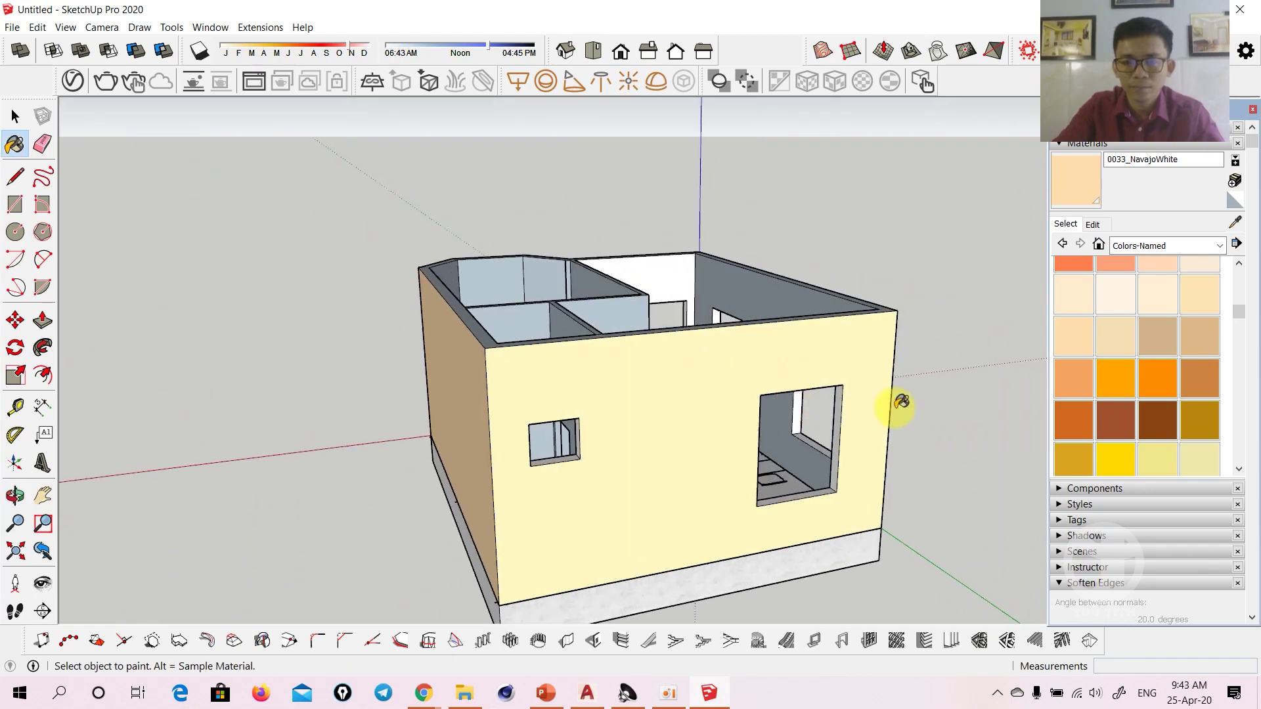
{"action": "mouse_move", "coordinate": [901, 403]}
{"action": "middle_mouse_down"}
{"action": "mouse_move", "coordinate": [673, 417]}
{"action": "mouse_move", "coordinate": [788, 352]}
{"action": "mouse_move", "coordinate": [551, 402]}
{"action": "mouse_move", "coordinate": [728, 382]}
{"action": "mouse_move", "coordinate": [600, 365]}
{"action": "mouse_move", "coordinate": [859, 315]}
{"action": "middle_mouse_up"}
{"action": "left_click", "coordinate": [673, 417]}
{"action": "key", "text": "space"}
{"action": "left_click", "coordinate": [818, 451]}
{"action": "mouse_move", "coordinate": [677, 424]}
{"action": "middle_mouse_down"}
{"action": "mouse_move", "coordinate": [459, 411]}
{"action": "mouse_move", "coordinate": [788, 397]}
{"action": "middle_mouse_up"}
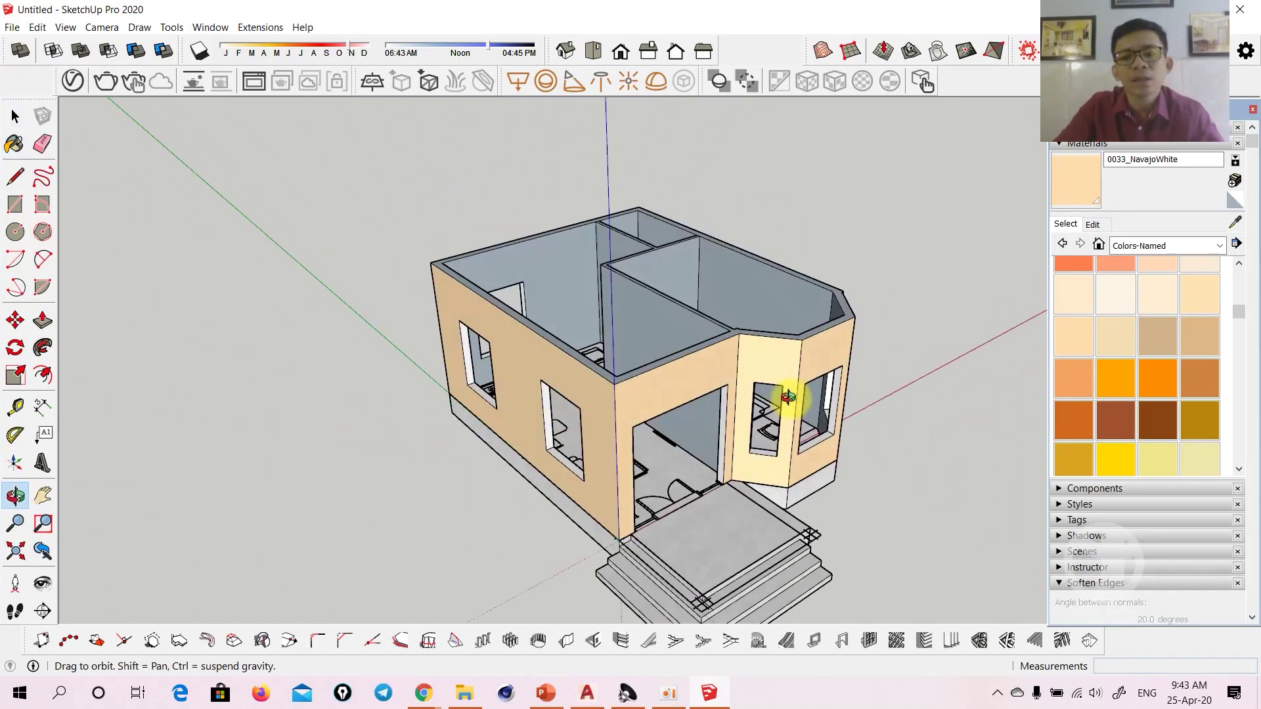
{"action": "triple_click", "coordinate": [641, 325]}
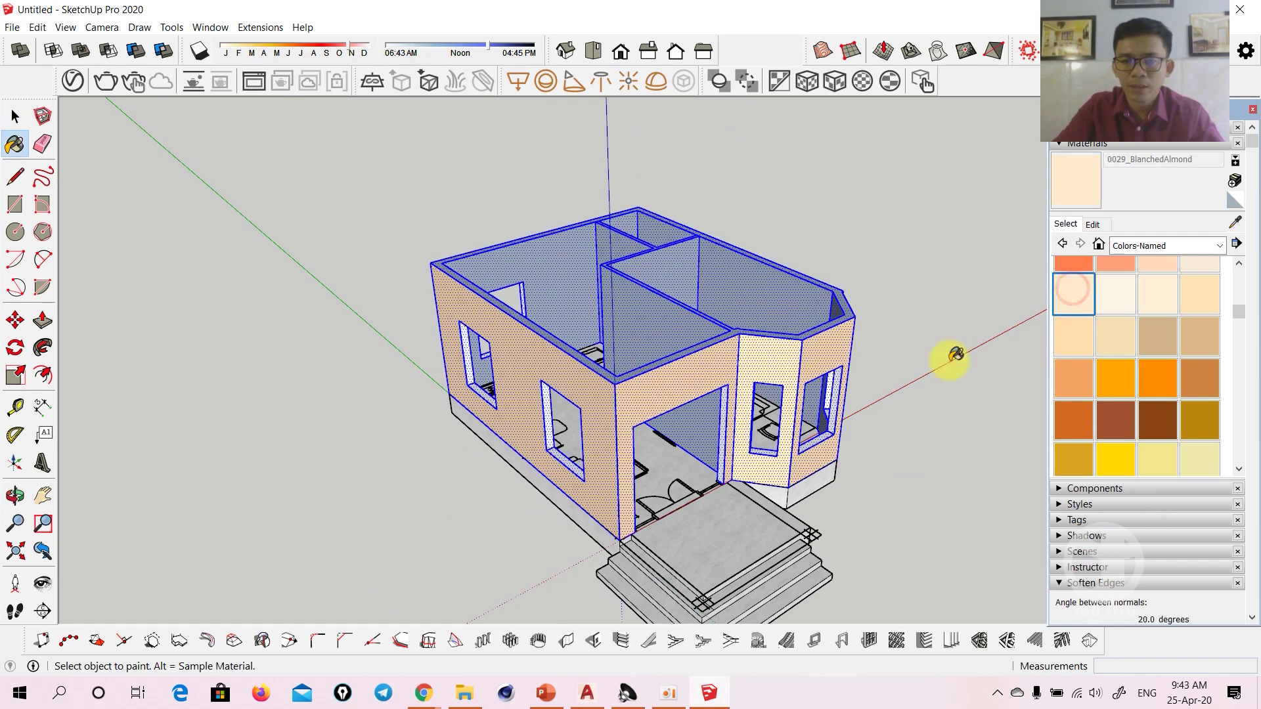
{"action": "left_click", "coordinate": [1109, 311]}
{"action": "left_click", "coordinate": [706, 371]}
{"action": "left_click", "coordinate": [858, 263]}
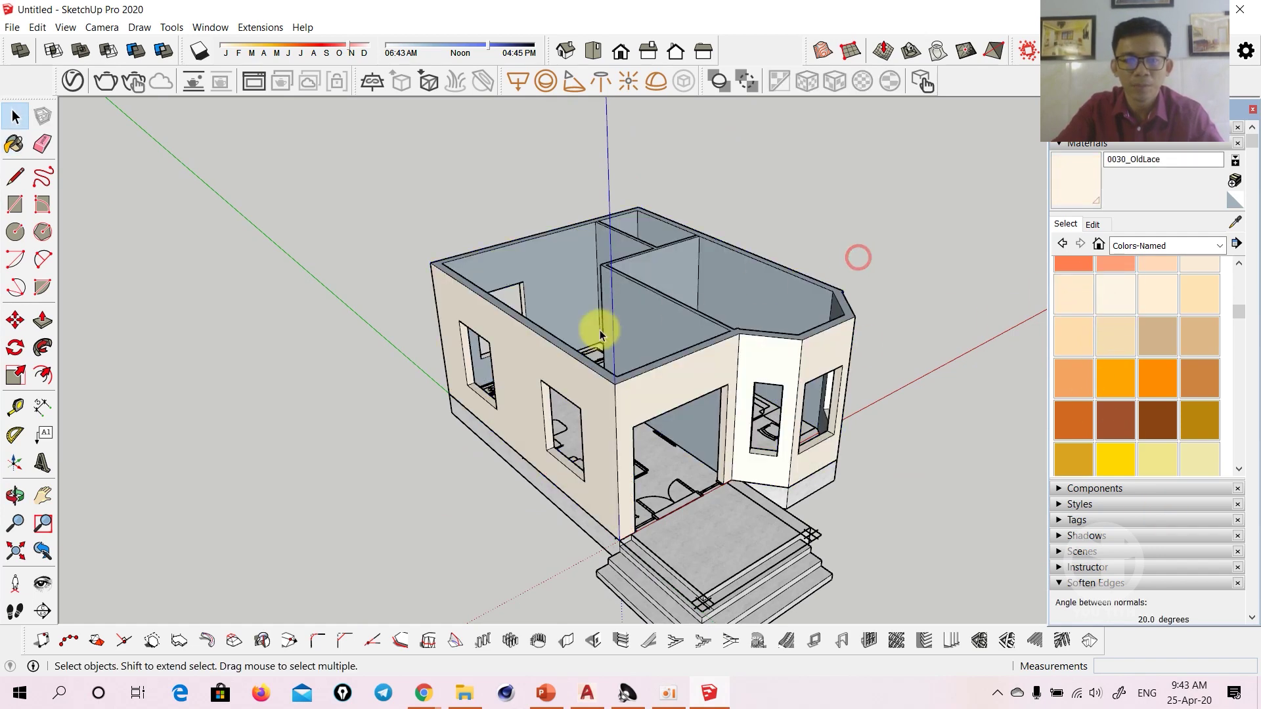
{"action": "mouse_move", "coordinate": [624, 343]}
{"action": "middle_mouse_down"}
{"action": "mouse_move", "coordinate": [844, 270]}
{"action": "mouse_move", "coordinate": [765, 397]}
{"action": "mouse_move", "coordinate": [529, 366]}
{"action": "mouse_move", "coordinate": [554, 403]}
{"action": "mouse_move", "coordinate": [519, 341]}
{"action": "middle_mouse_up"}
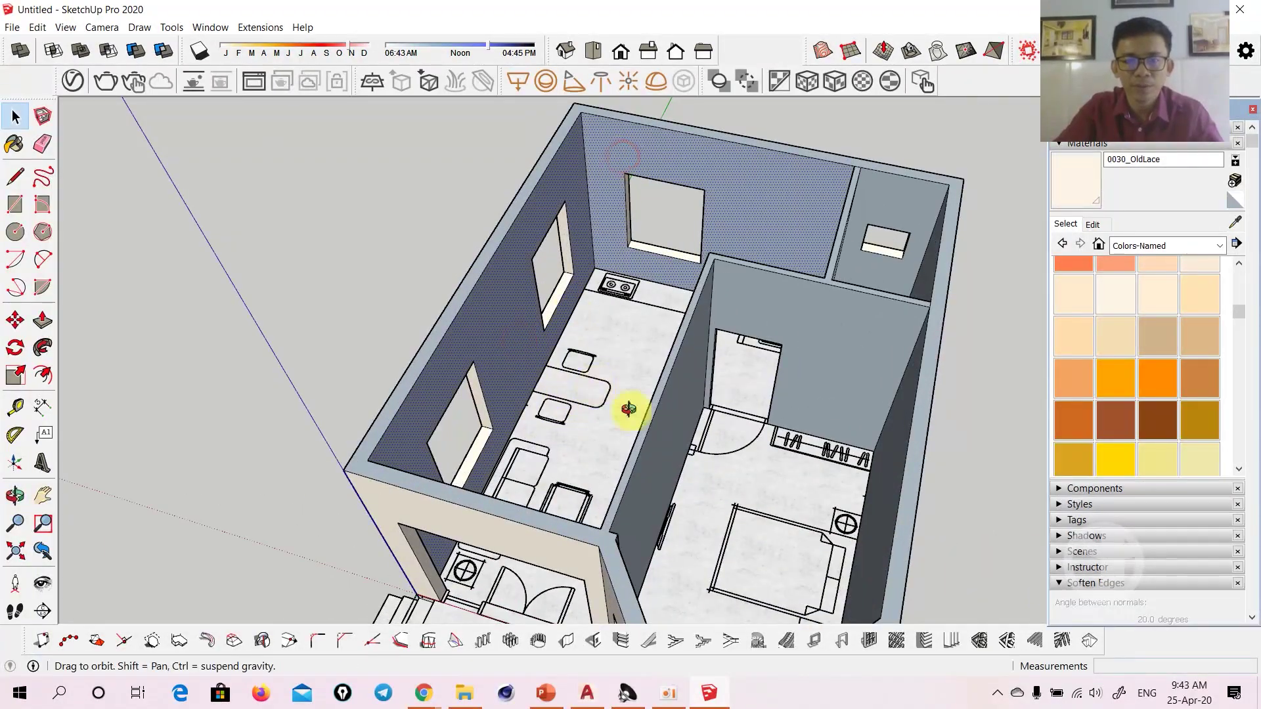
{"action": "mouse_move", "coordinate": [628, 408]}
{"action": "middle_mouse_down"}
{"action": "mouse_move", "coordinate": [754, 372]}
{"action": "mouse_move", "coordinate": [759, 308]}
{"action": "mouse_move", "coordinate": [909, 328]}
{"action": "middle_mouse_up"}
{"action": "middle_click_drag", "start_coordinate": [728, 373], "coordinate": [926, 355]}
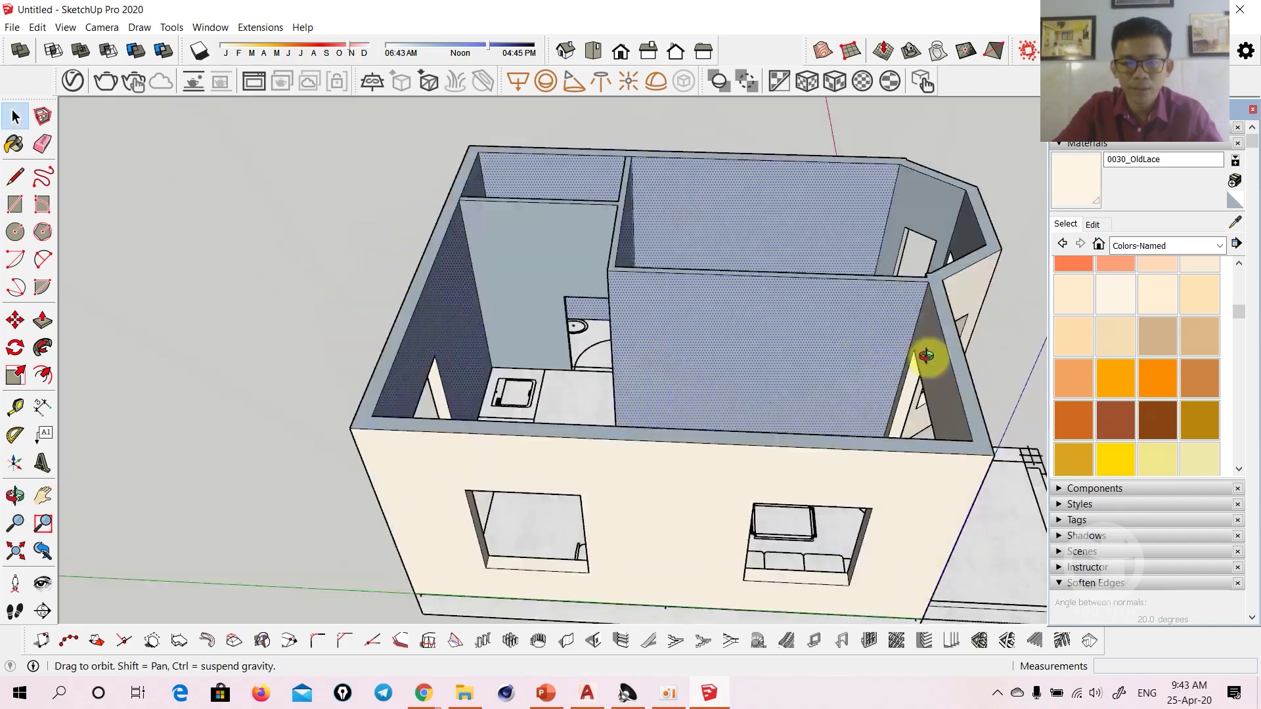
{"action": "mouse_move", "coordinate": [553, 265]}
{"action": "middle_mouse_down"}
{"action": "mouse_move", "coordinate": [844, 338]}
{"action": "mouse_move", "coordinate": [676, 324]}
{"action": "middle_mouse_up"}
{"action": "scroll", "coordinate": [600, 209], "scroll_direction": "up", "scroll_amount": 5}
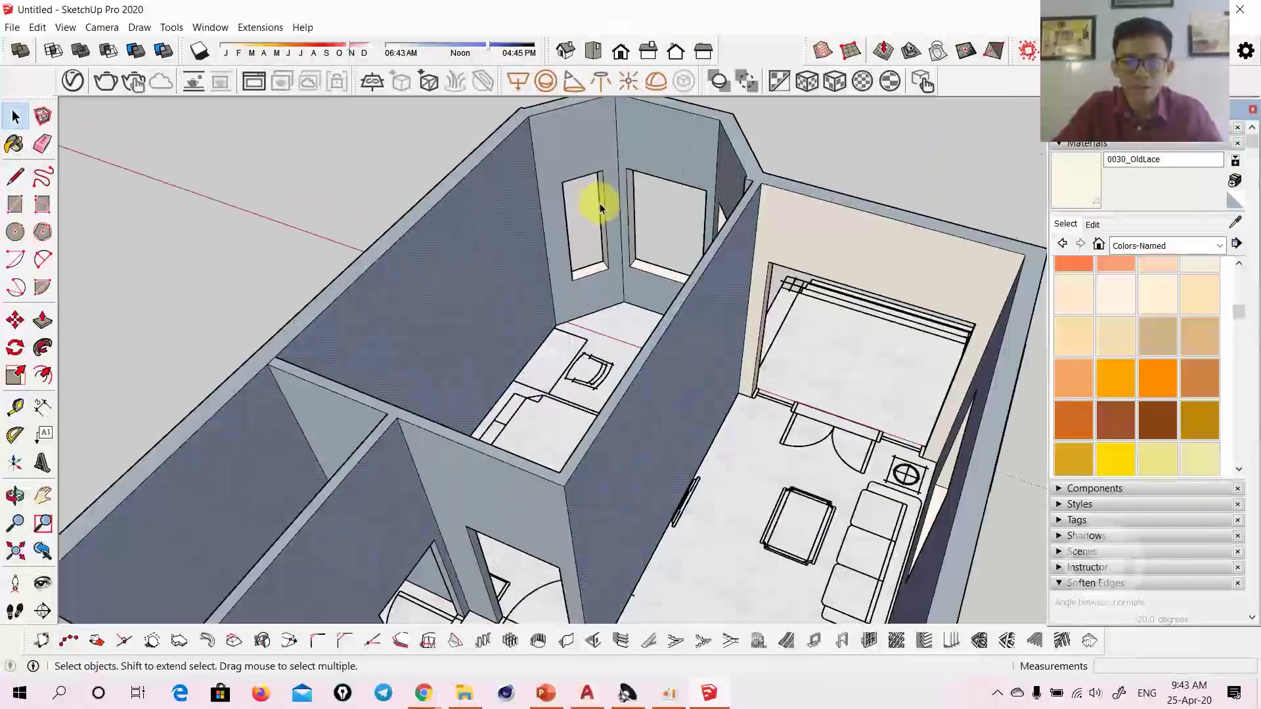
{"action": "middle_click_drag", "start_coordinate": [588, 287], "coordinate": [941, 245]}
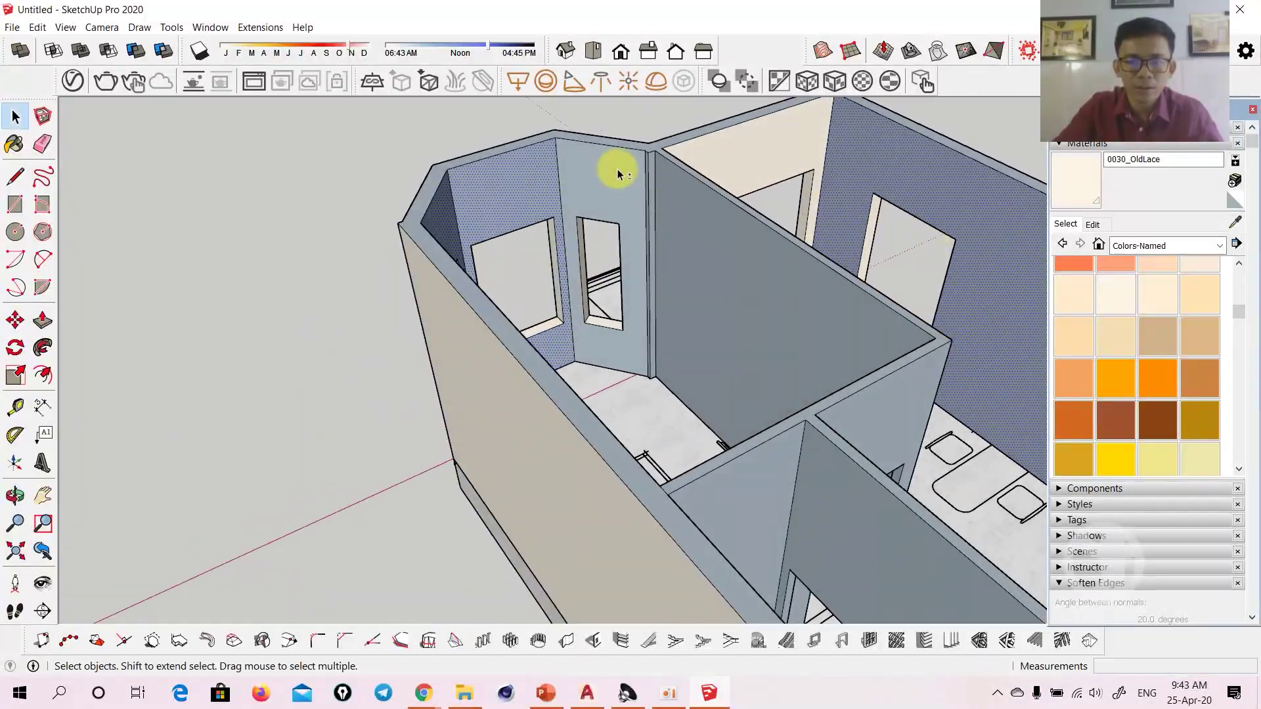
{"action": "middle_click_drag", "start_coordinate": [697, 214], "coordinate": [678, 298]}
{"action": "scroll", "coordinate": [600, 163], "scroll_direction": "up", "scroll_amount": 3}
{"action": "scroll", "coordinate": [659, 208], "scroll_direction": "up", "scroll_amount": 3}
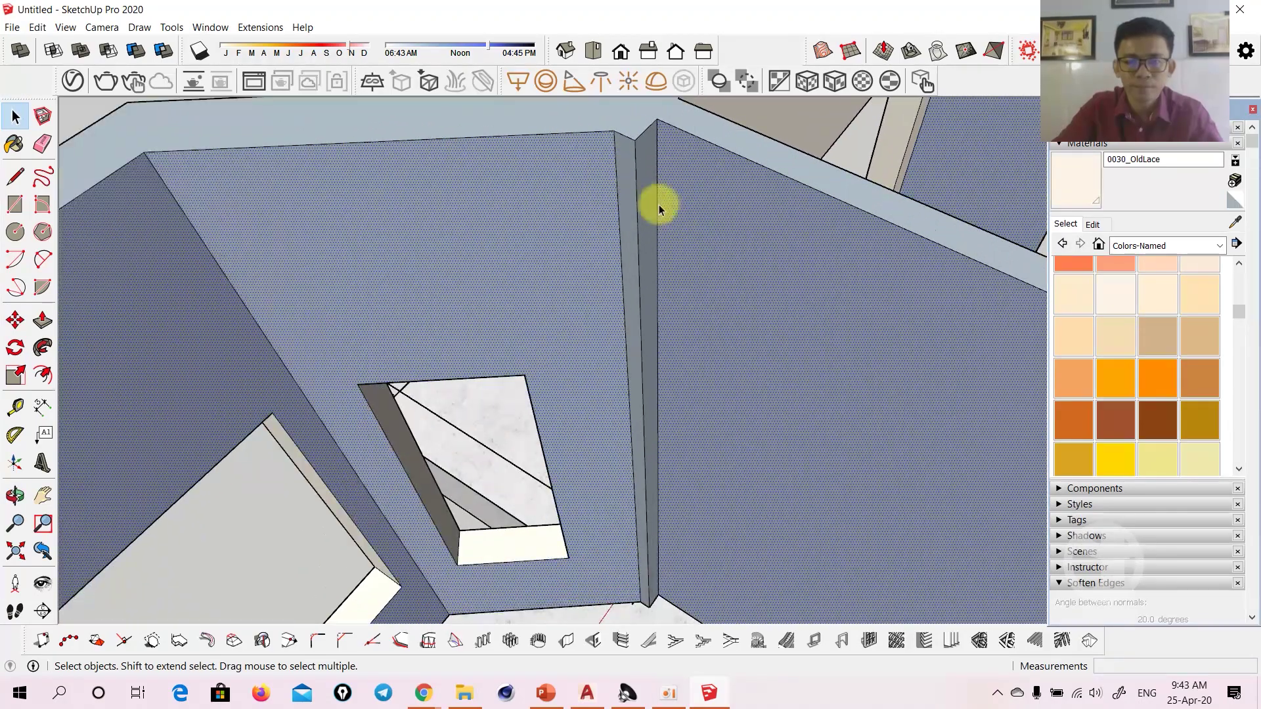
Reverse Faces on the first blue back-facing interior wall
{"action": "right_click", "coordinate": [640, 120]}
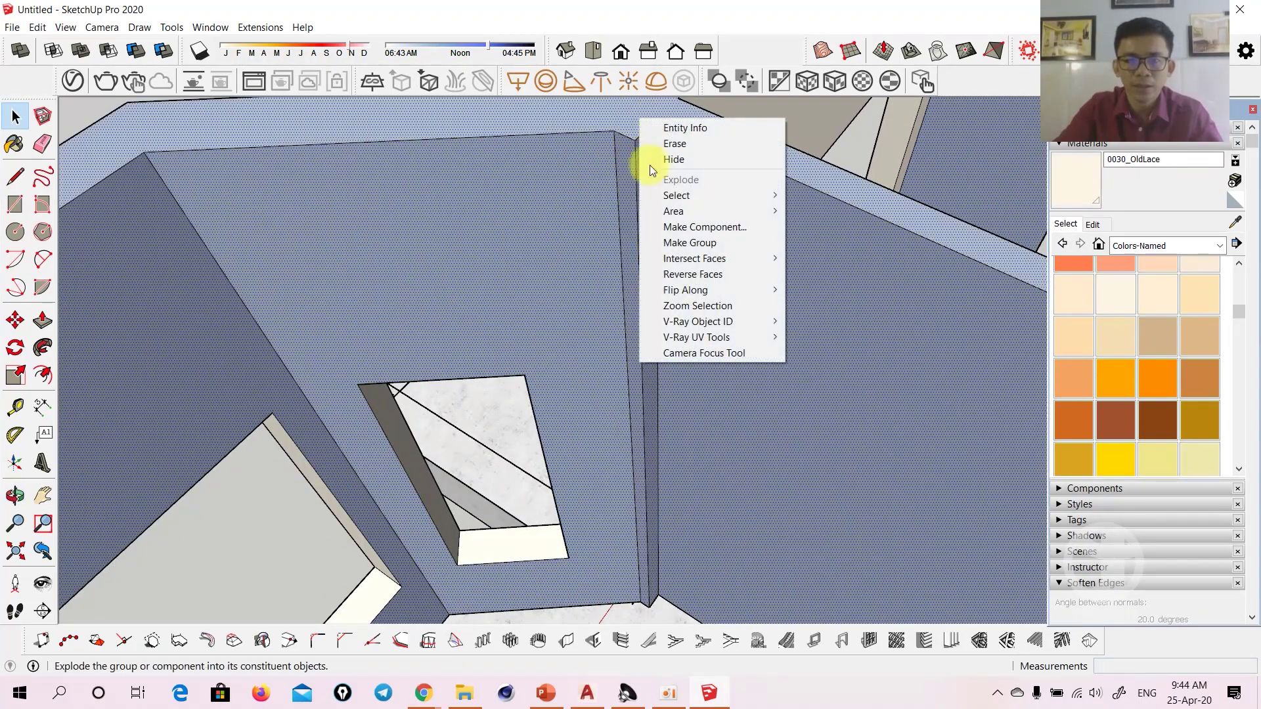
{"action": "left_click", "coordinate": [697, 283]}
{"action": "scroll", "coordinate": [641, 287], "scroll_direction": "down", "scroll_amount": 5}
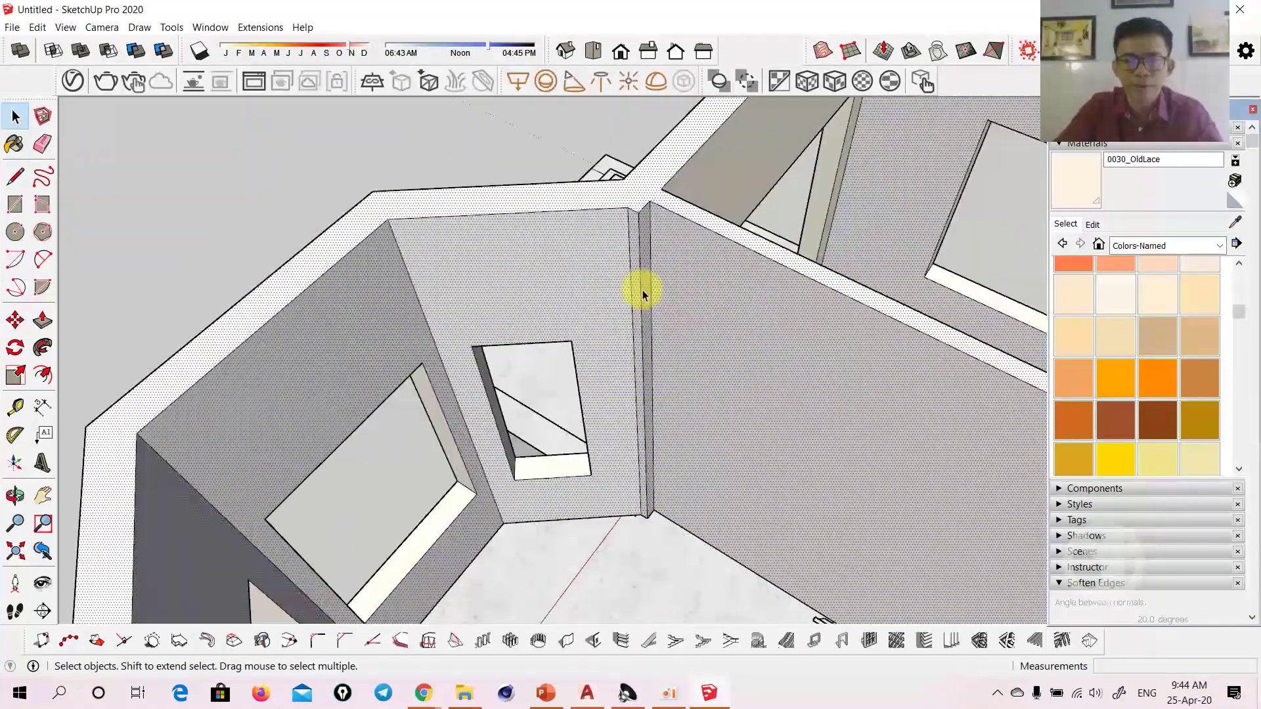
{"action": "mouse_move", "coordinate": [641, 287]}
{"action": "middle_mouse_down"}
{"action": "mouse_move", "coordinate": [641, 274]}
{"action": "mouse_move", "coordinate": [949, 186]}
{"action": "mouse_move", "coordinate": [614, 248]}
{"action": "mouse_move", "coordinate": [473, 164]}
{"action": "mouse_move", "coordinate": [807, 390]}
{"action": "mouse_move", "coordinate": [248, 374]}
{"action": "mouse_move", "coordinate": [541, 291]}
{"action": "mouse_move", "coordinate": [436, 273]}
{"action": "mouse_move", "coordinate": [878, 357]}
{"action": "mouse_move", "coordinate": [479, 348]}
{"action": "mouse_move", "coordinate": [392, 294]}
{"action": "middle_mouse_up"}
{"action": "scroll", "coordinate": [542, 291], "scroll_direction": "up", "scroll_amount": 3}
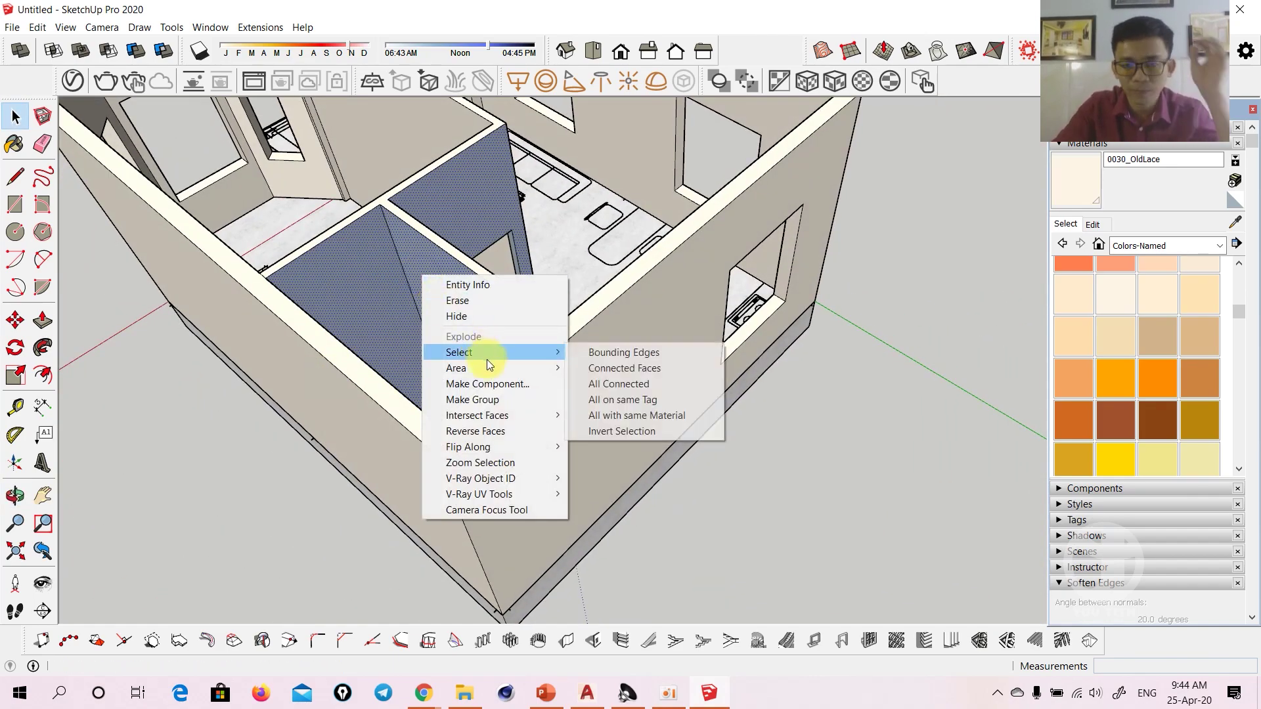
Reverse the blue back faces of the next walls near the door corner
{"action": "mouse_move", "coordinate": [476, 415]}
{"action": "left_click", "coordinate": [499, 431]}
{"action": "middle_click_drag", "start_coordinate": [491, 358], "coordinate": [372, 372]}
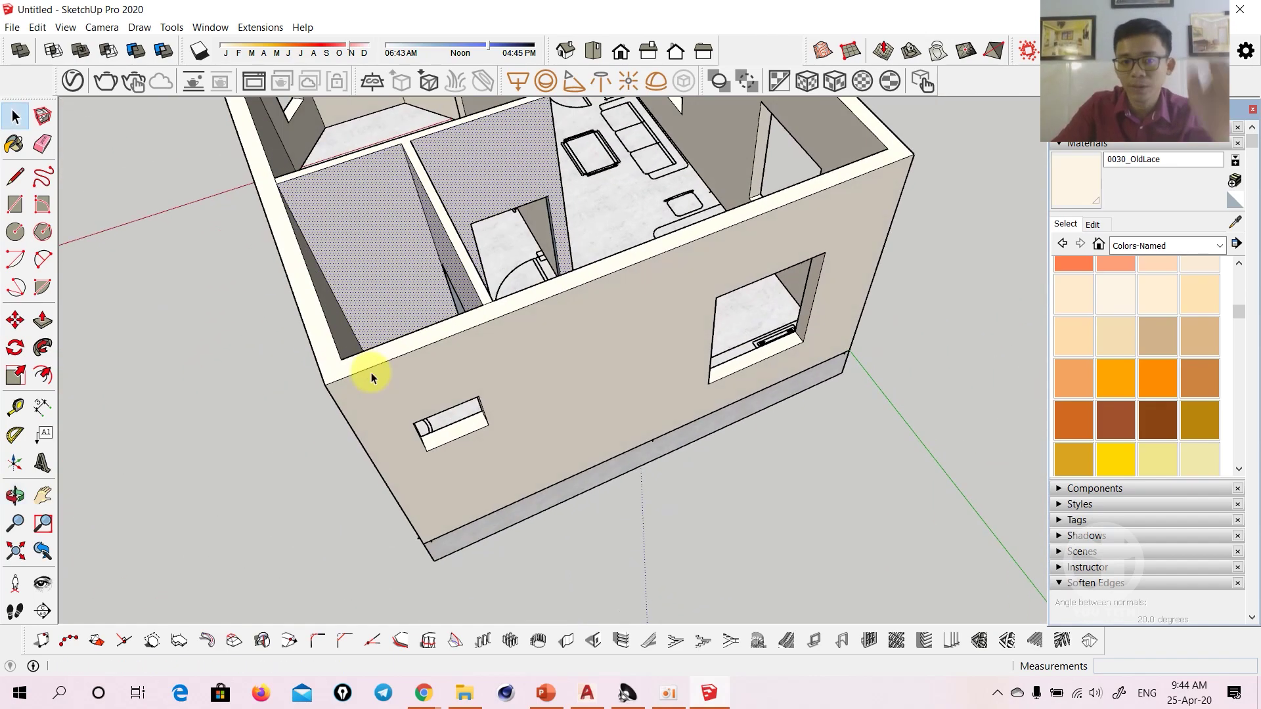
{"action": "middle_click_drag", "start_coordinate": [437, 279], "coordinate": [520, 343]}
{"action": "scroll", "coordinate": [518, 238], "scroll_direction": "up", "scroll_amount": 5}
{"action": "scroll", "coordinate": [658, 327], "scroll_direction": "up", "scroll_amount": 5}
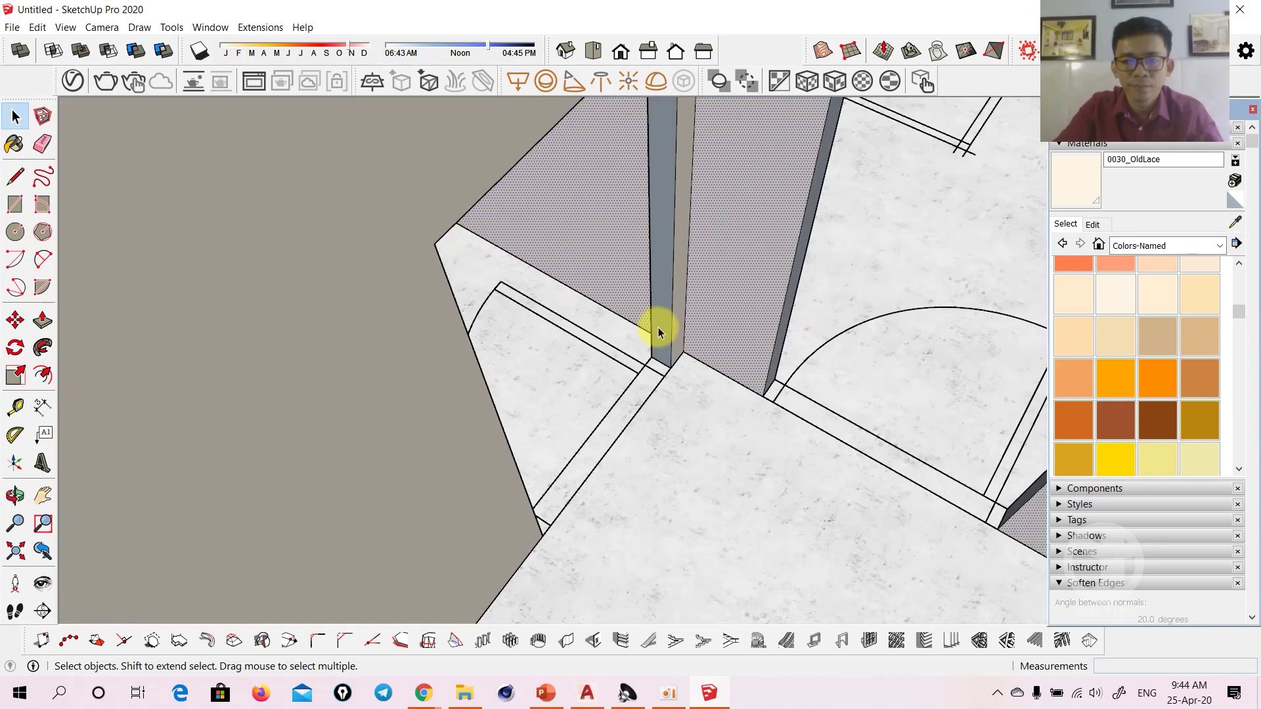
{"action": "scroll", "coordinate": [629, 404], "scroll_direction": "up", "scroll_amount": 3}
{"action": "mouse_move", "coordinate": [628, 404]}
{"action": "middle_mouse_down"}
{"action": "mouse_move", "coordinate": [381, 366]}
{"action": "mouse_move", "coordinate": [463, 407]}
{"action": "middle_mouse_up"}
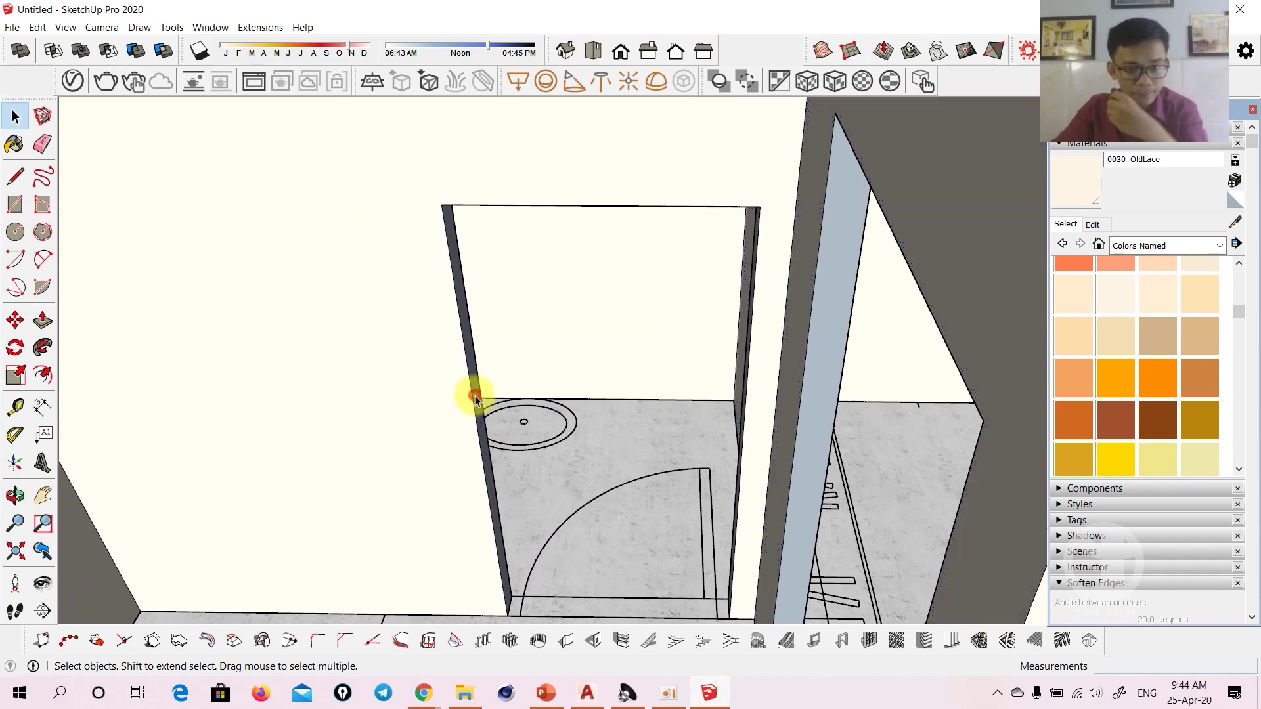
{"action": "scroll", "coordinate": [490, 407], "scroll_direction": "up", "scroll_amount": 2}
{"action": "middle_click_drag", "start_coordinate": [459, 422], "coordinate": [684, 279]}
{"action": "scroll", "coordinate": [726, 143], "scroll_direction": "up", "scroll_amount": 3}
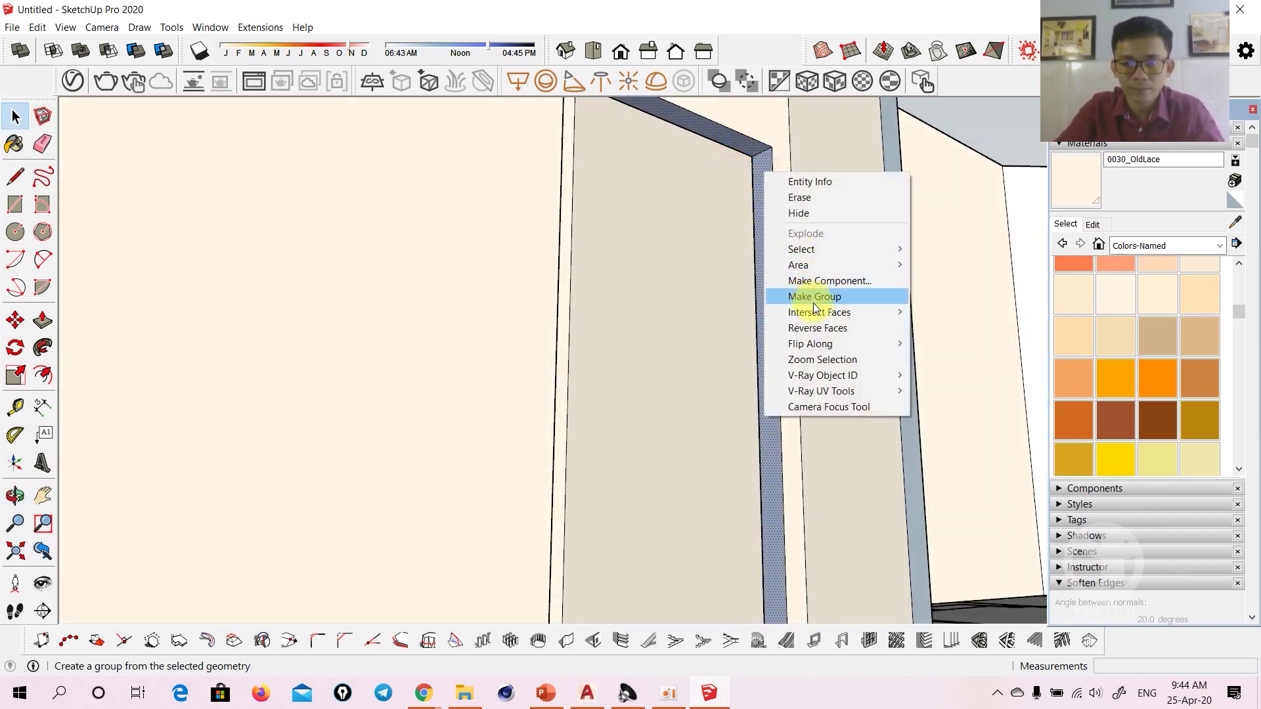
Flip the faces of the first door jamb
{"action": "left_click", "coordinate": [820, 331]}
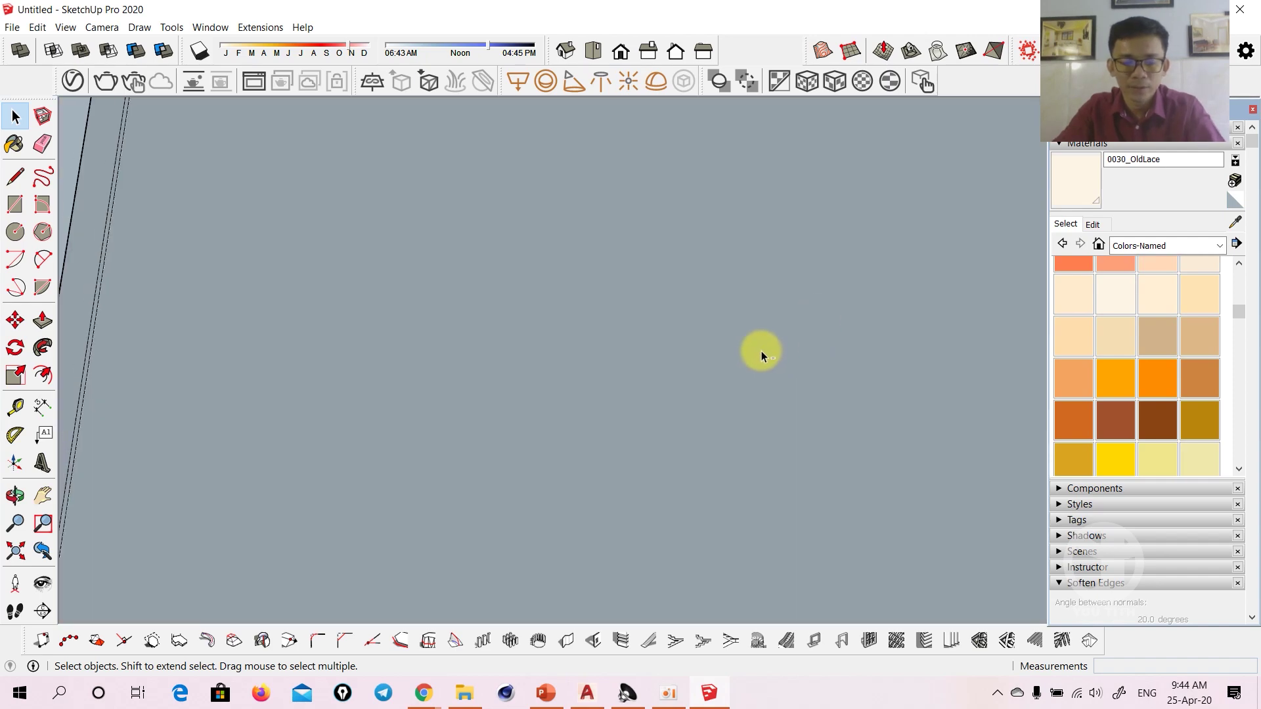
{"action": "scroll", "coordinate": [763, 350], "scroll_direction": "down", "scroll_amount": 5}
{"action": "middle_click_drag", "start_coordinate": [760, 352], "coordinate": [704, 470]}
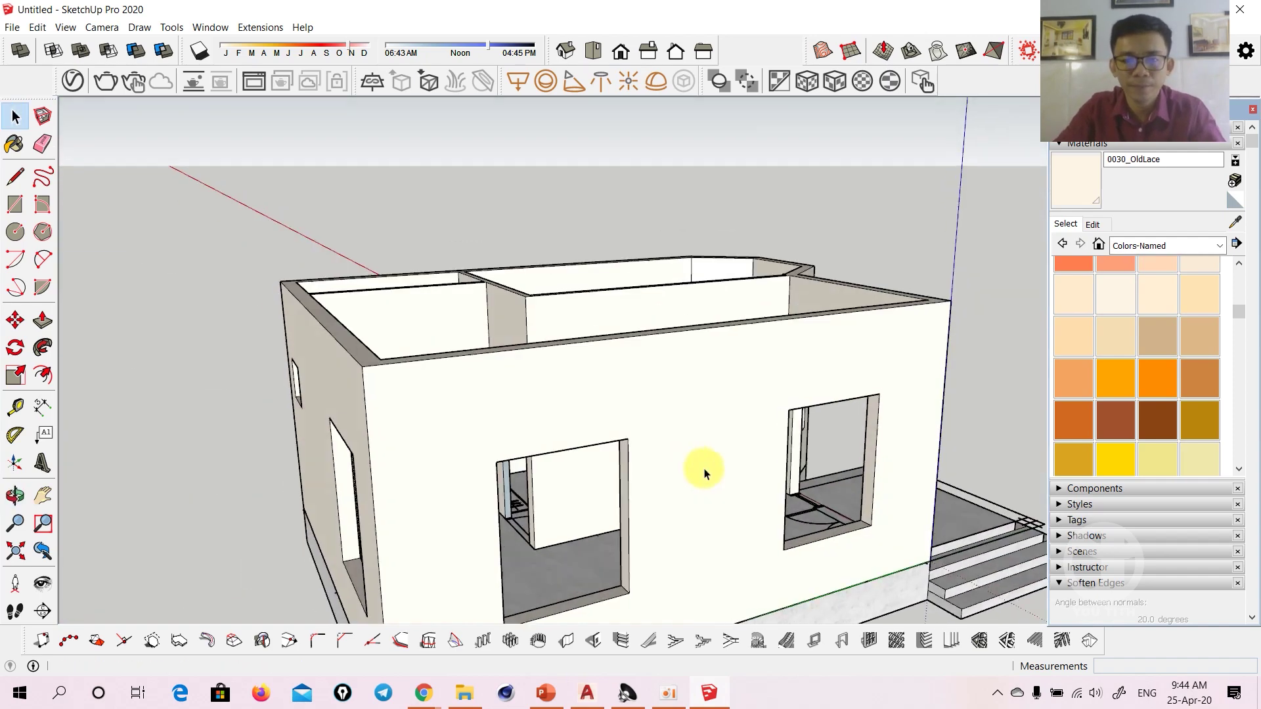
{"action": "scroll", "coordinate": [619, 352], "scroll_direction": "up", "scroll_amount": 3}
{"action": "scroll", "coordinate": [462, 450], "scroll_direction": "up", "scroll_amount": 3}
{"action": "scroll", "coordinate": [462, 449], "scroll_direction": "up", "scroll_amount": 3}
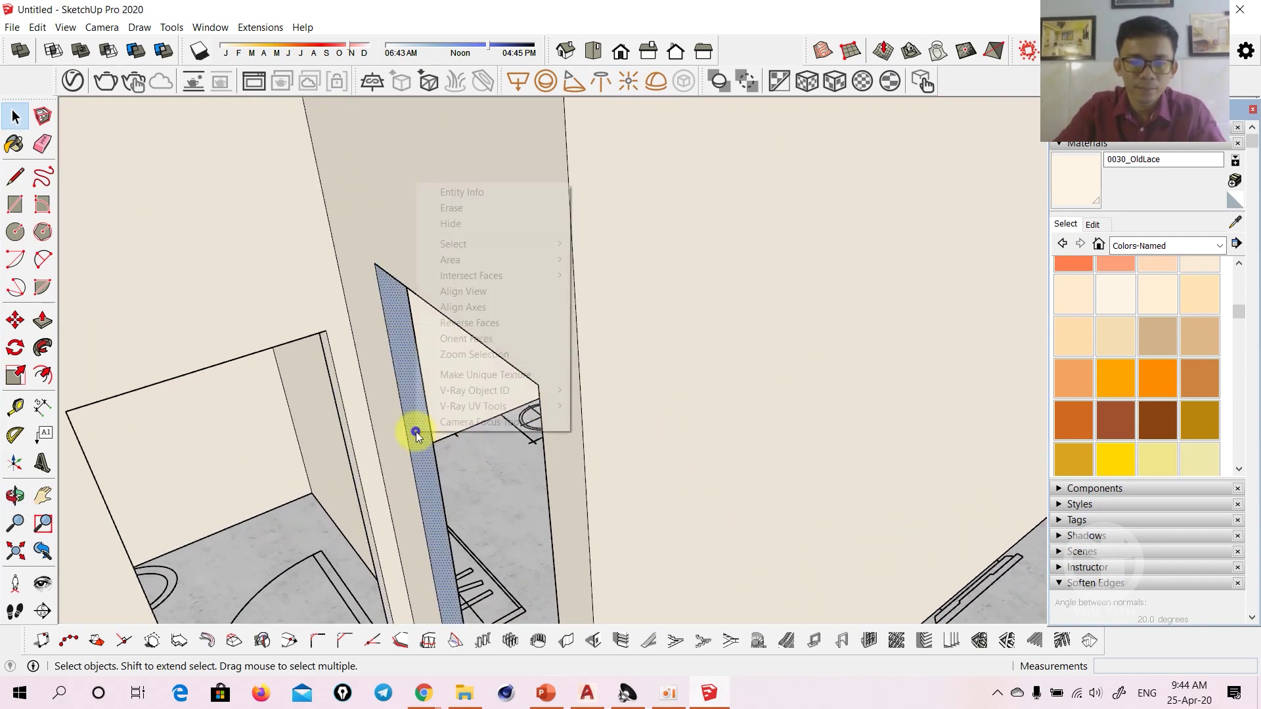
Reverse the faces of the second door jamb
{"action": "left_click", "coordinate": [467, 327]}
{"action": "middle_click_drag", "start_coordinate": [469, 324], "coordinate": [575, 428]}
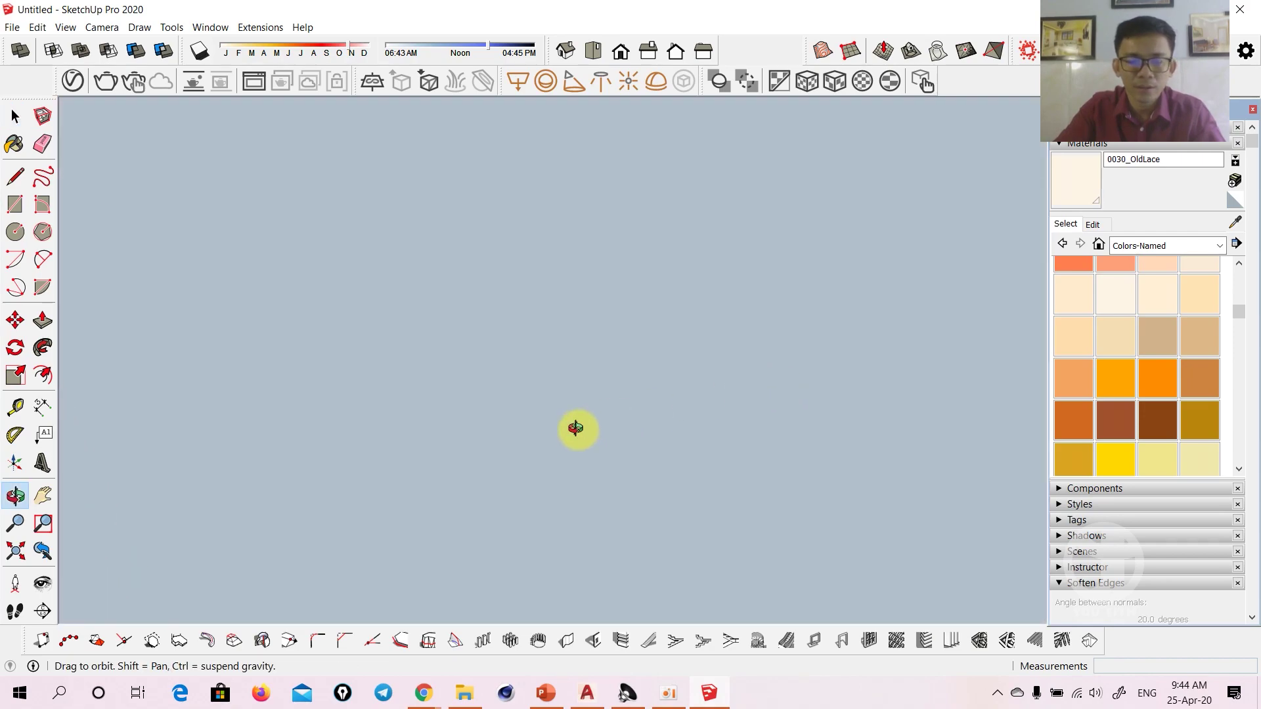
{"action": "scroll", "coordinate": [578, 423], "scroll_direction": "down", "scroll_amount": 5}
{"action": "left_click_drag", "start_coordinate": [579, 421], "coordinate": [627, 444]}
{"action": "scroll", "coordinate": [656, 433], "scroll_direction": "up", "scroll_amount": 4}
{"action": "scroll", "coordinate": [726, 413], "scroll_direction": "up", "scroll_amount": 2}
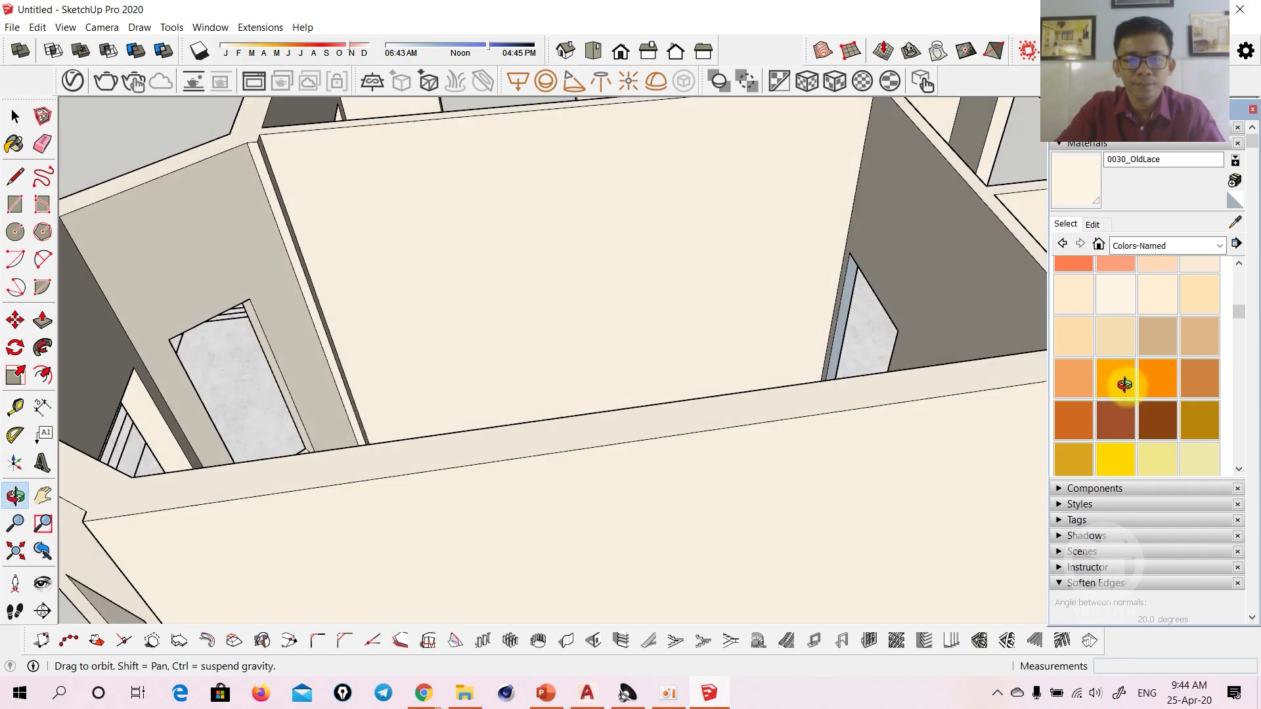
{"action": "scroll", "coordinate": [833, 423], "scroll_direction": "down", "scroll_amount": 3}
{"action": "scroll", "coordinate": [765, 434], "scroll_direction": "up", "scroll_amount": 3}
{"action": "scroll", "coordinate": [718, 510], "scroll_direction": "up", "scroll_amount": 2}
{"action": "mouse_move", "coordinate": [718, 510]}
{"action": "left_mouse_down"}
{"action": "mouse_move", "coordinate": [765, 306]}
{"action": "mouse_move", "coordinate": [597, 534]}
{"action": "left_mouse_up"}
{"action": "scroll", "coordinate": [633, 414], "scroll_direction": "down", "scroll_amount": 2}
Reverse the door frame's blue back faces and view the whole house from above
{"action": "key", "text": "space"}
{"action": "scroll", "coordinate": [600, 430], "scroll_direction": "down", "scroll_amount": 2}
{"action": "mouse_move", "coordinate": [599, 431]}
{"action": "middle_mouse_down"}
{"action": "mouse_move", "coordinate": [662, 164]}
{"action": "mouse_move", "coordinate": [593, 318]}
{"action": "middle_mouse_up"}
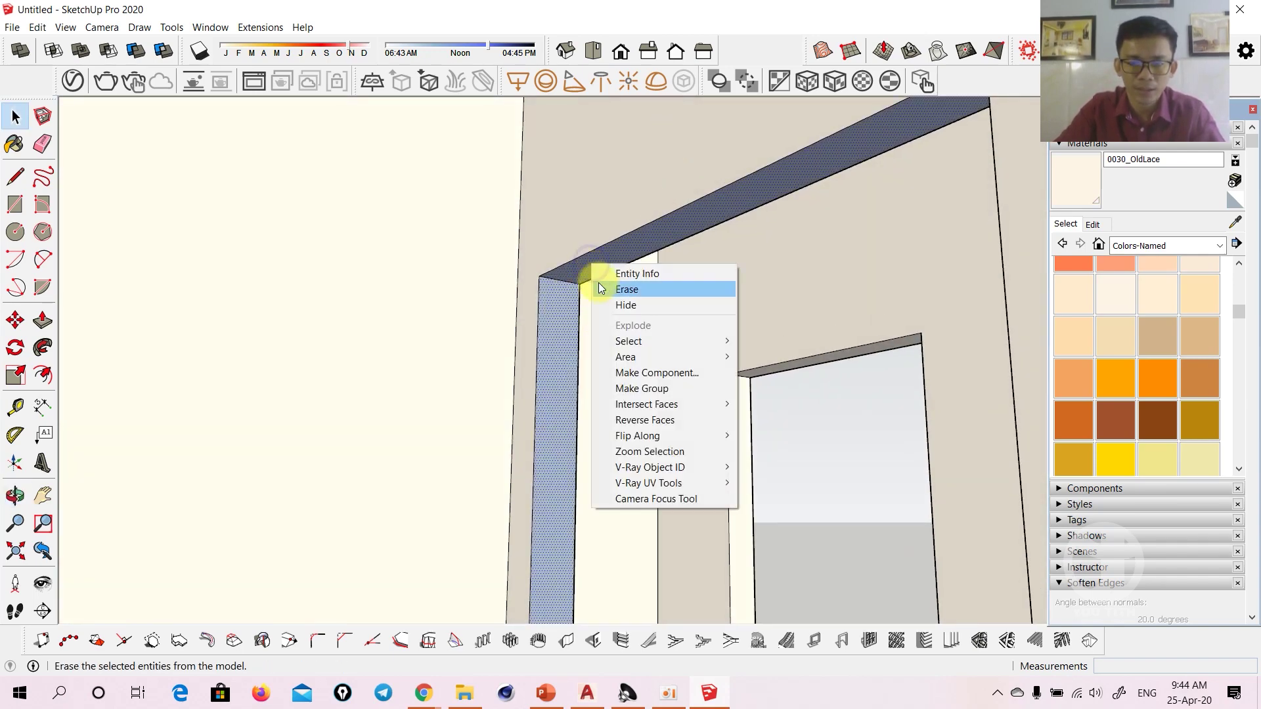
{"action": "left_click", "coordinate": [644, 419]}
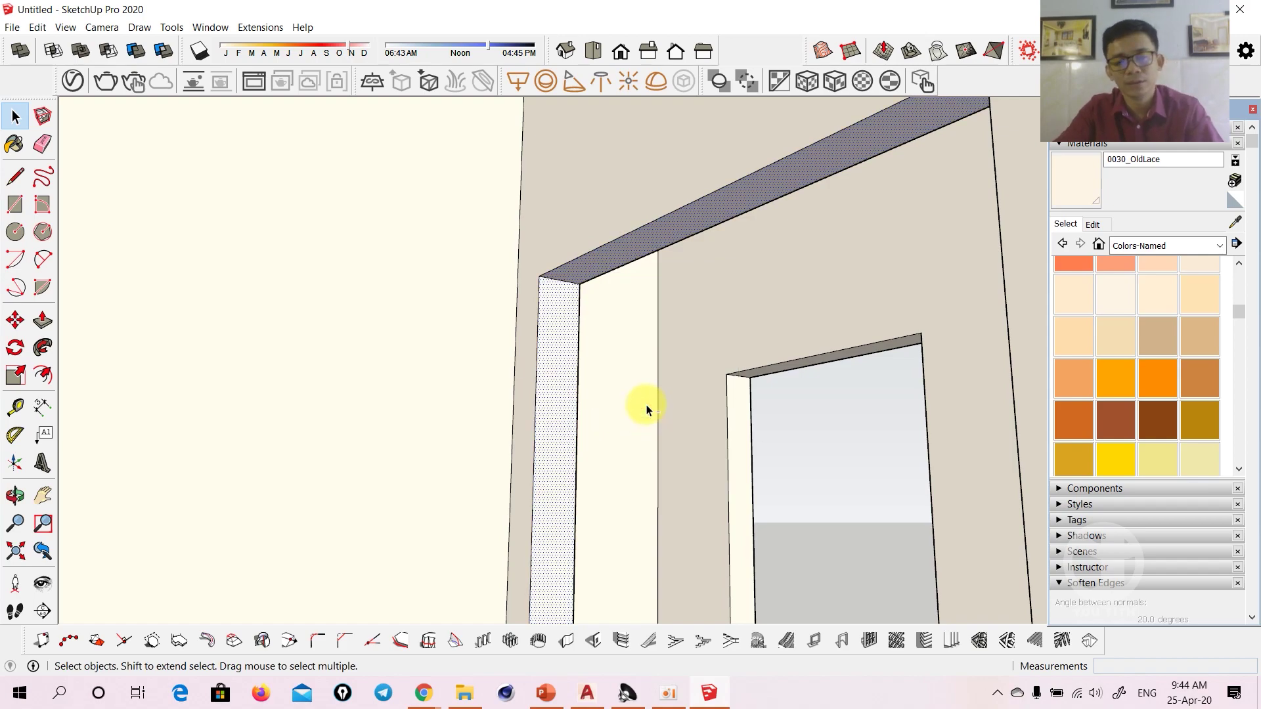
{"action": "scroll", "coordinate": [646, 411], "scroll_direction": "down", "scroll_amount": 5}
{"action": "mouse_move", "coordinate": [656, 366]}
{"action": "middle_mouse_down"}
{"action": "mouse_move", "coordinate": [796, 527]}
{"action": "mouse_move", "coordinate": [657, 374]}
{"action": "mouse_move", "coordinate": [868, 276]}
{"action": "mouse_move", "coordinate": [669, 408]}
{"action": "mouse_move", "coordinate": [937, 324]}
{"action": "mouse_move", "coordinate": [653, 317]}
{"action": "mouse_move", "coordinate": [521, 369]}
{"action": "mouse_move", "coordinate": [951, 414]}
{"action": "mouse_move", "coordinate": [591, 343]}
{"action": "mouse_move", "coordinate": [526, 129]}
{"action": "middle_mouse_up"}
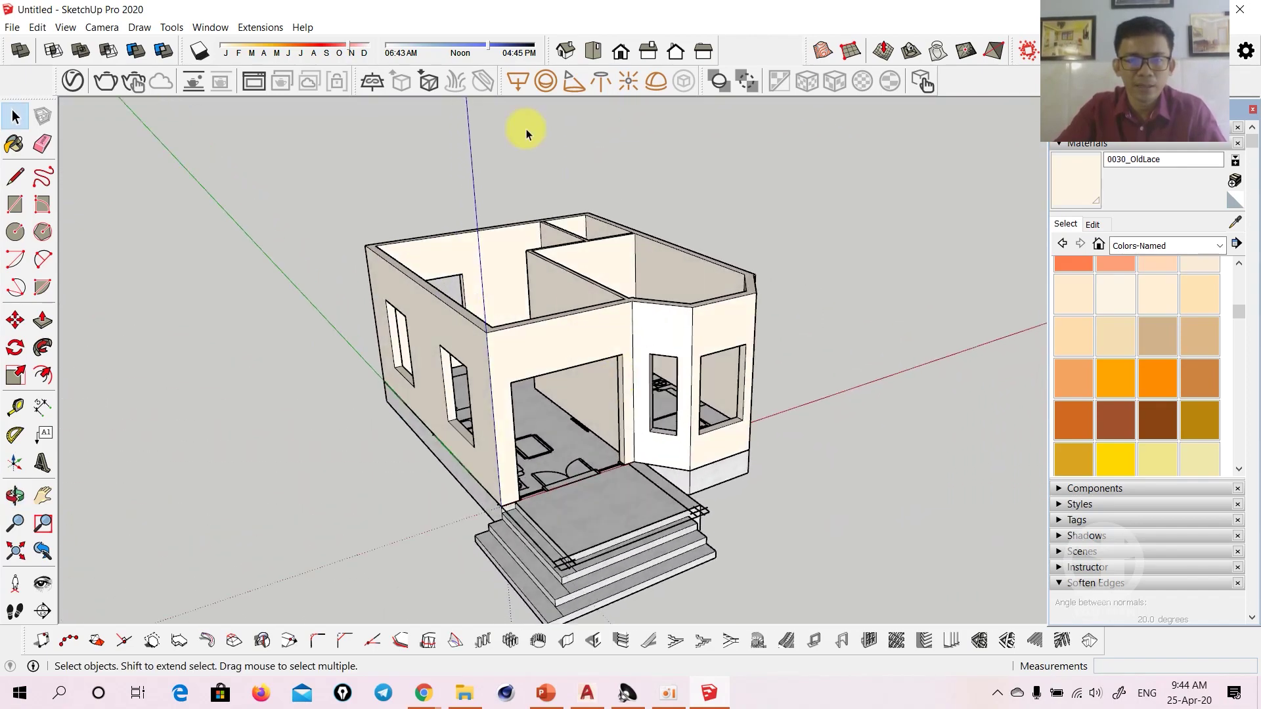
Enable shadows and move the time of day earlier to lengthen them
{"action": "left_click", "coordinate": [197, 51]}
{"action": "mouse_move", "coordinate": [650, 357]}
{"action": "middle_mouse_down"}
{"action": "mouse_move", "coordinate": [642, 289]}
{"action": "mouse_move", "coordinate": [702, 433]}
{"action": "mouse_move", "coordinate": [588, 354]}
{"action": "middle_mouse_up"}
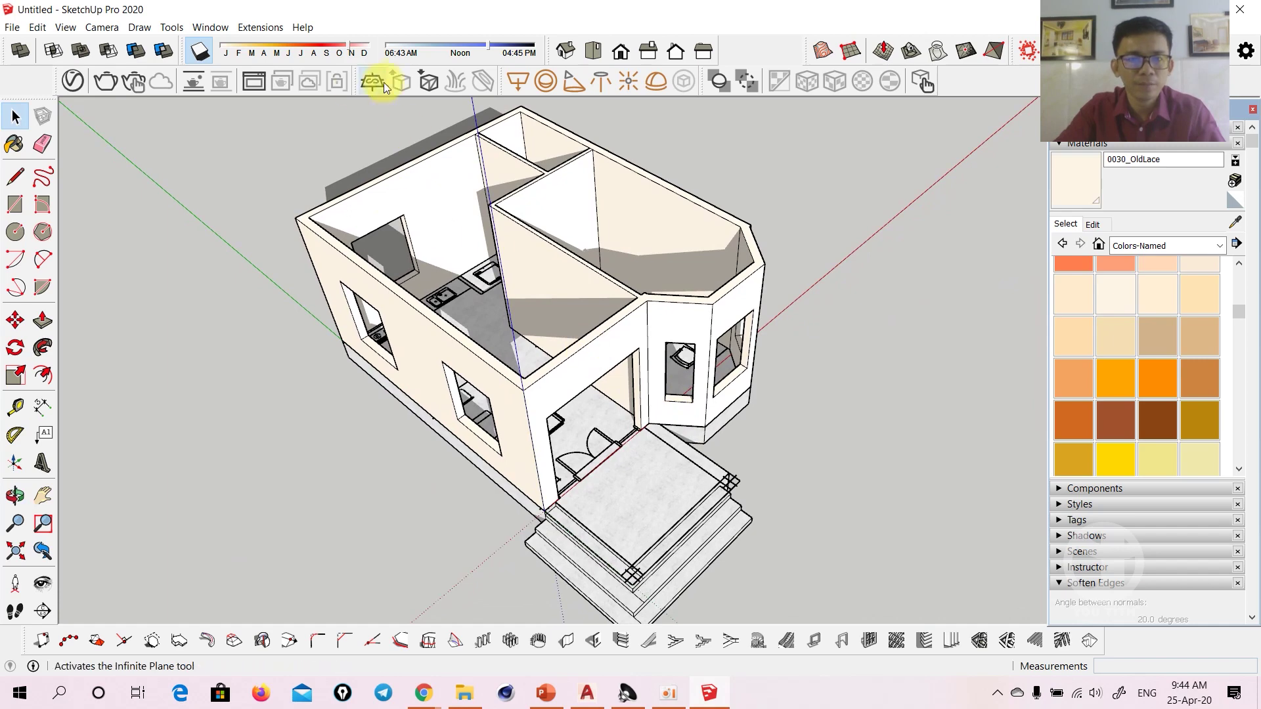
{"action": "mouse_move", "coordinate": [457, 50]}
{"action": "left_mouse_down"}
{"action": "mouse_move", "coordinate": [479, 50]}
{"action": "mouse_move", "coordinate": [432, 54]}
{"action": "left_mouse_up"}
{"action": "mouse_move", "coordinate": [748, 211]}
{"action": "middle_mouse_down"}
{"action": "mouse_move", "coordinate": [788, 386]}
{"action": "mouse_move", "coordinate": [794, 290]}
{"action": "mouse_move", "coordinate": [668, 369]}
{"action": "mouse_move", "coordinate": [662, 334]}
{"action": "middle_mouse_up"}
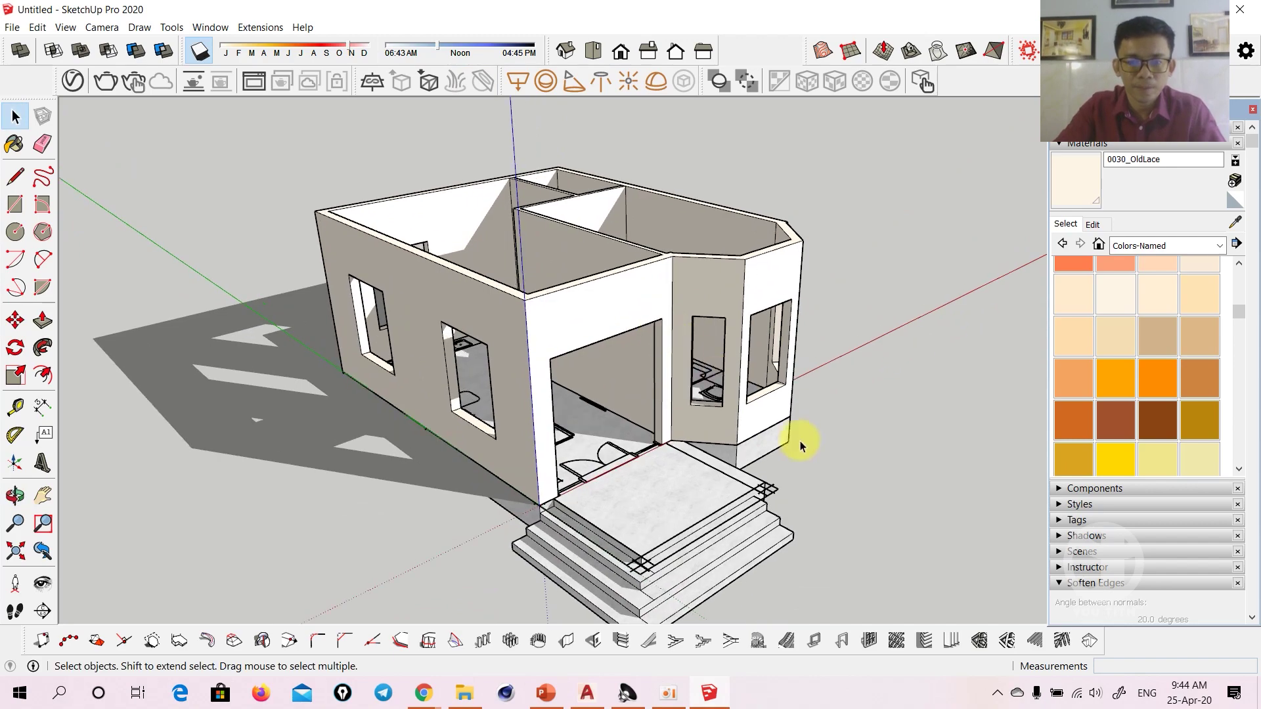
Orbit around the shaded house from low and high angles to review it
{"action": "mouse_move", "coordinate": [799, 440]}
{"action": "middle_mouse_down"}
{"action": "mouse_move", "coordinate": [799, 363]}
{"action": "mouse_move", "coordinate": [946, 349]}
{"action": "mouse_move", "coordinate": [484, 374]}
{"action": "mouse_move", "coordinate": [729, 323]}
{"action": "mouse_move", "coordinate": [720, 191]}
{"action": "mouse_move", "coordinate": [560, 191]}
{"action": "mouse_move", "coordinate": [265, 243]}
{"action": "middle_mouse_up"}
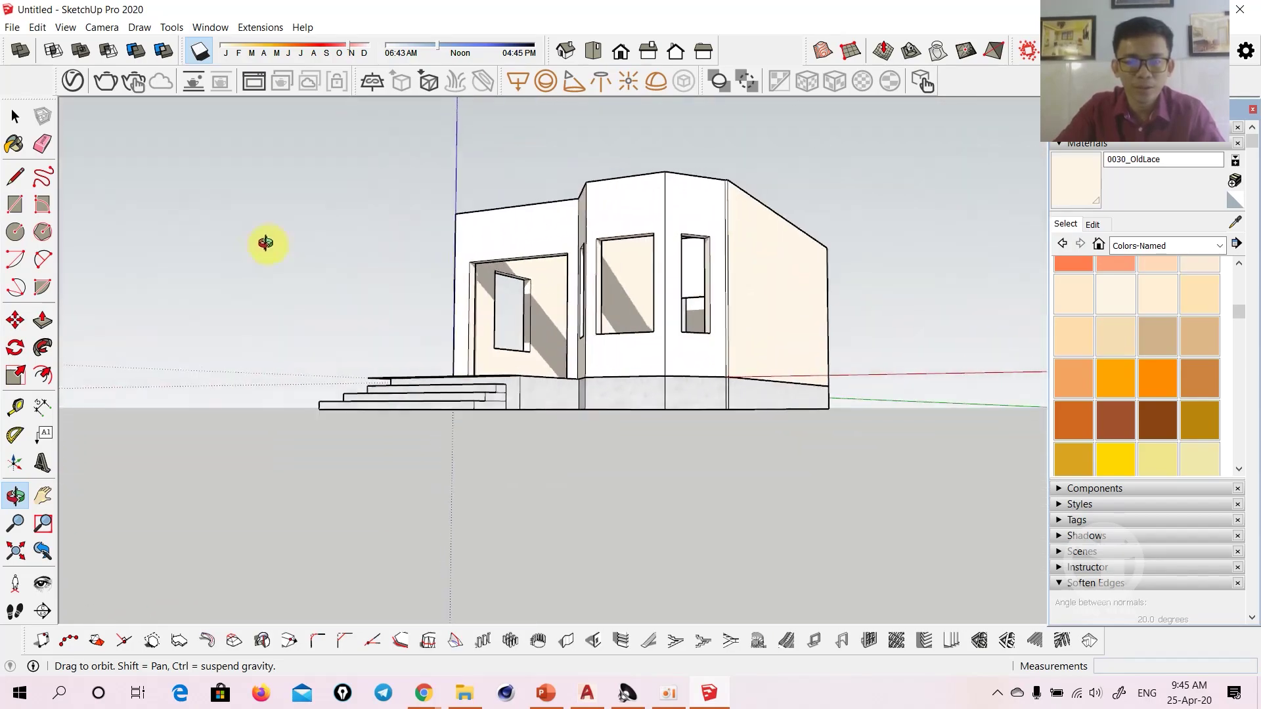
{"action": "mouse_move", "coordinate": [641, 282]}
{"action": "middle_mouse_down"}
{"action": "mouse_move", "coordinate": [766, 507]}
{"action": "mouse_move", "coordinate": [944, 507]}
{"action": "mouse_move", "coordinate": [718, 360]}
{"action": "mouse_move", "coordinate": [825, 402]}
{"action": "mouse_move", "coordinate": [992, 311]}
{"action": "mouse_move", "coordinate": [720, 225]}
{"action": "mouse_move", "coordinate": [799, 355]}
{"action": "mouse_move", "coordinate": [698, 315]}
{"action": "mouse_move", "coordinate": [887, 340]}
{"action": "mouse_move", "coordinate": [766, 361]}
{"action": "mouse_move", "coordinate": [777, 362]}
{"action": "mouse_move", "coordinate": [864, 229]}
{"action": "middle_mouse_up"}
{"action": "left_click_drag", "start_coordinate": [339, 522], "coordinate": [339, 517]}
{"action": "mouse_move", "coordinate": [339, 518]}
{"action": "middle_mouse_down"}
{"action": "mouse_move", "coordinate": [753, 389]}
{"action": "mouse_move", "coordinate": [852, 323]}
{"action": "mouse_move", "coordinate": [571, 408]}
{"action": "mouse_move", "coordinate": [711, 381]}
{"action": "mouse_move", "coordinate": [974, 420]}
{"action": "mouse_move", "coordinate": [581, 403]}
{"action": "middle_mouse_up"}
{"action": "left_click", "coordinate": [852, 324]}
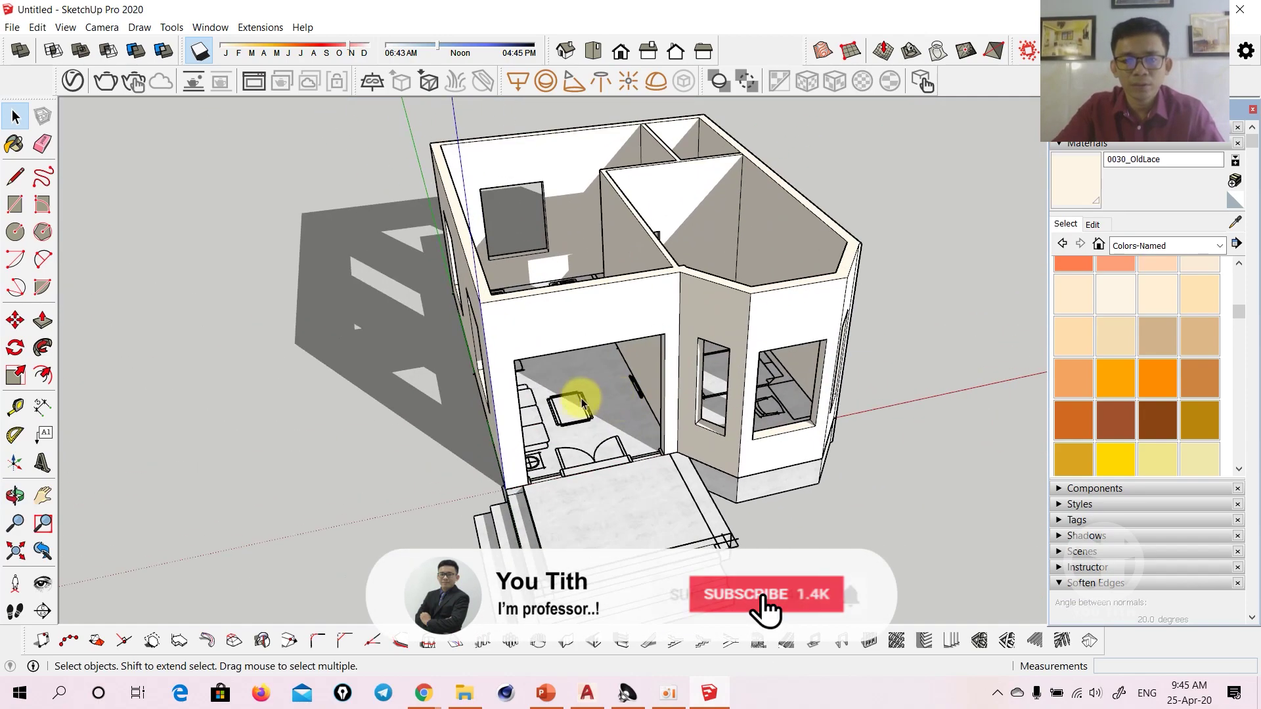
Set the shadow time to noon, switch shadows off, and orbit toward the doorway
{"action": "left_click", "coordinate": [465, 45]}
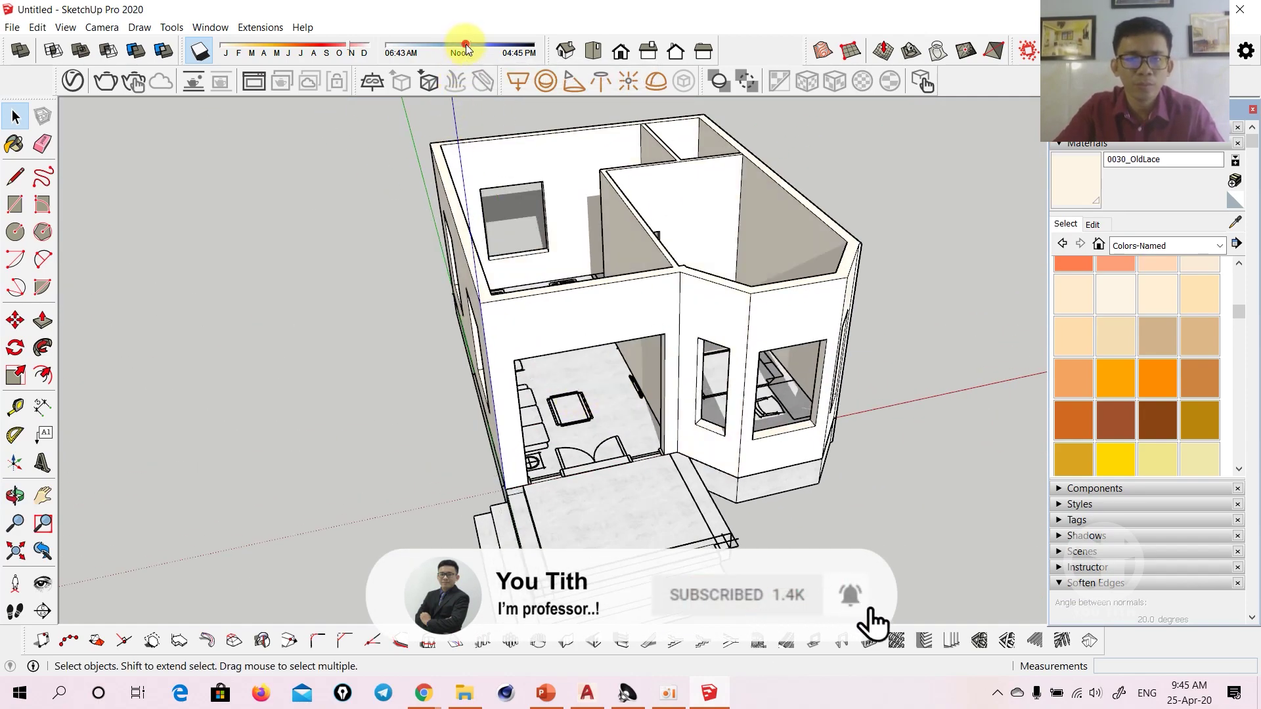
{"action": "left_click", "coordinate": [213, 57]}
{"action": "mouse_move", "coordinate": [614, 478]}
{"action": "middle_mouse_down"}
{"action": "mouse_move", "coordinate": [746, 408]}
{"action": "mouse_move", "coordinate": [676, 422]}
{"action": "mouse_move", "coordinate": [658, 407]}
{"action": "mouse_move", "coordinate": [358, 417]}
{"action": "mouse_move", "coordinate": [679, 439]}
{"action": "middle_mouse_up"}
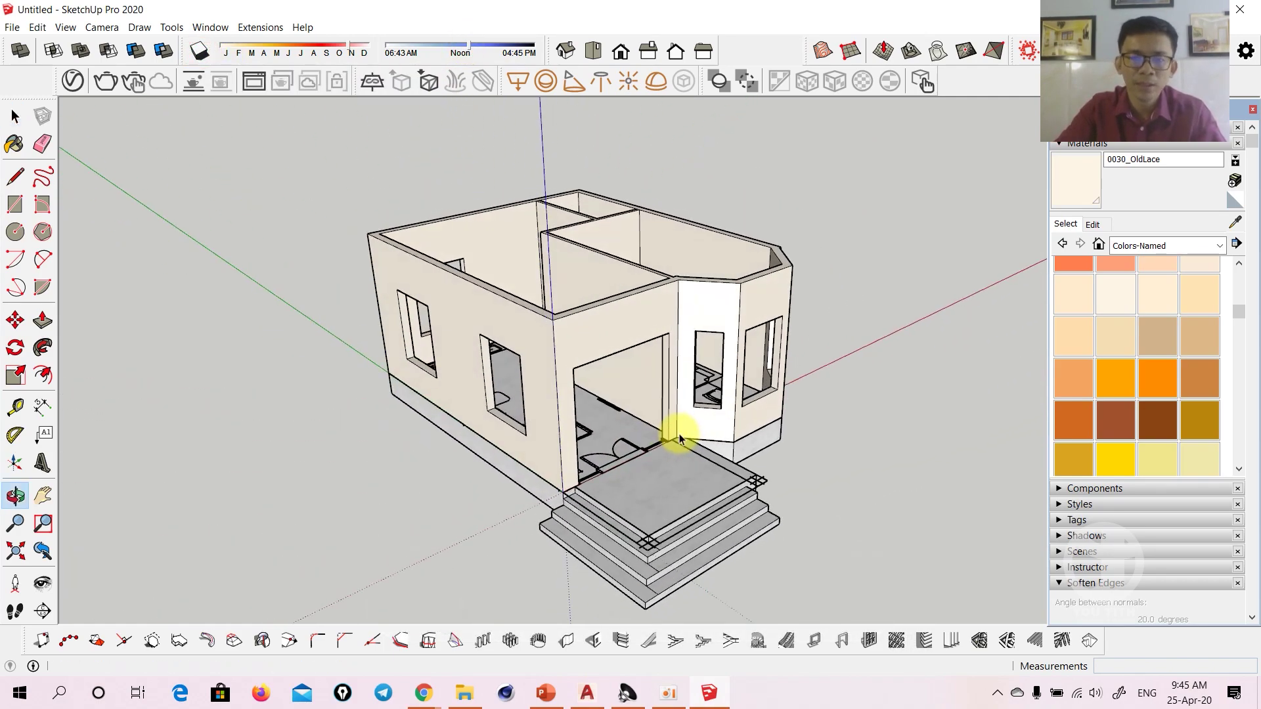
{"action": "mouse_move", "coordinate": [580, 389]}
{"action": "middle_mouse_down"}
{"action": "mouse_move", "coordinate": [605, 436]}
{"action": "mouse_move", "coordinate": [582, 428]}
{"action": "middle_mouse_up"}
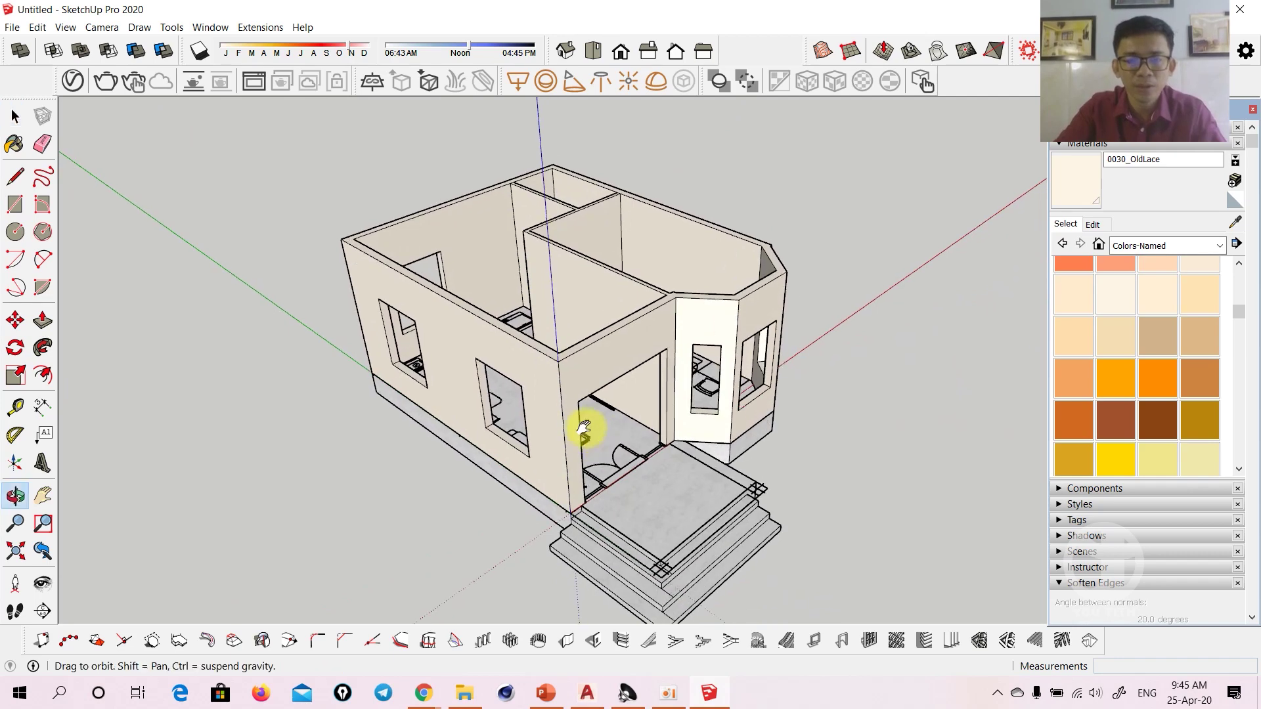
Zoom and orbit around the shadowless house, ending on a near top-down view of the interior
{"action": "scroll", "coordinate": [582, 427], "scroll_direction": "up", "scroll_amount": 2}
{"action": "scroll", "coordinate": [576, 431], "scroll_direction": "up", "scroll_amount": 2}
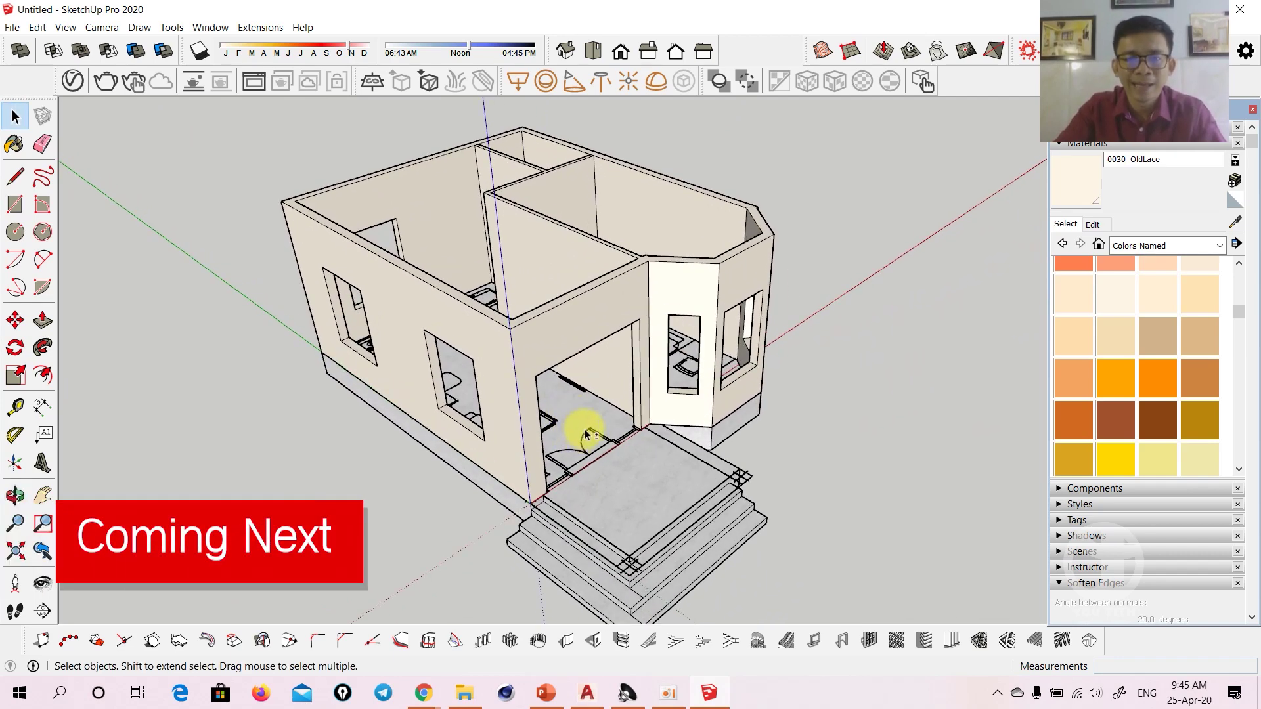
{"action": "middle_click_drag", "start_coordinate": [589, 424], "coordinate": [621, 437]}
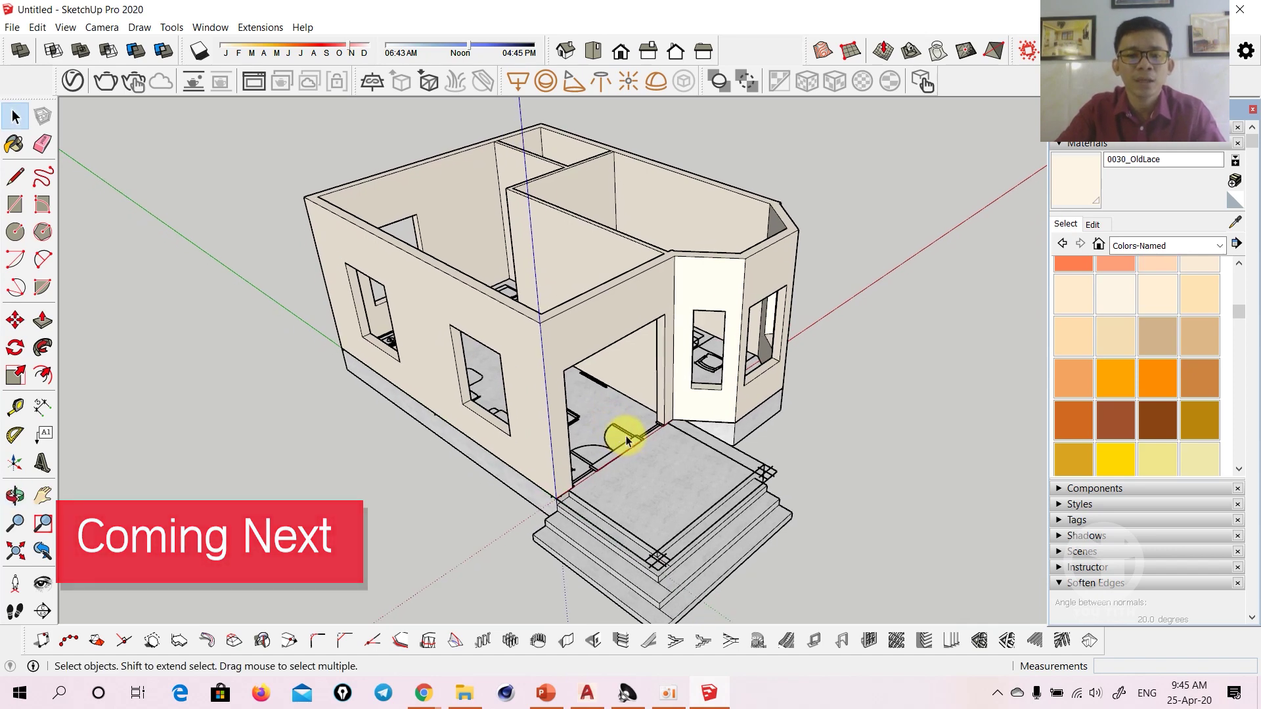
{"action": "middle_click_drag", "start_coordinate": [627, 442], "coordinate": [647, 435]}
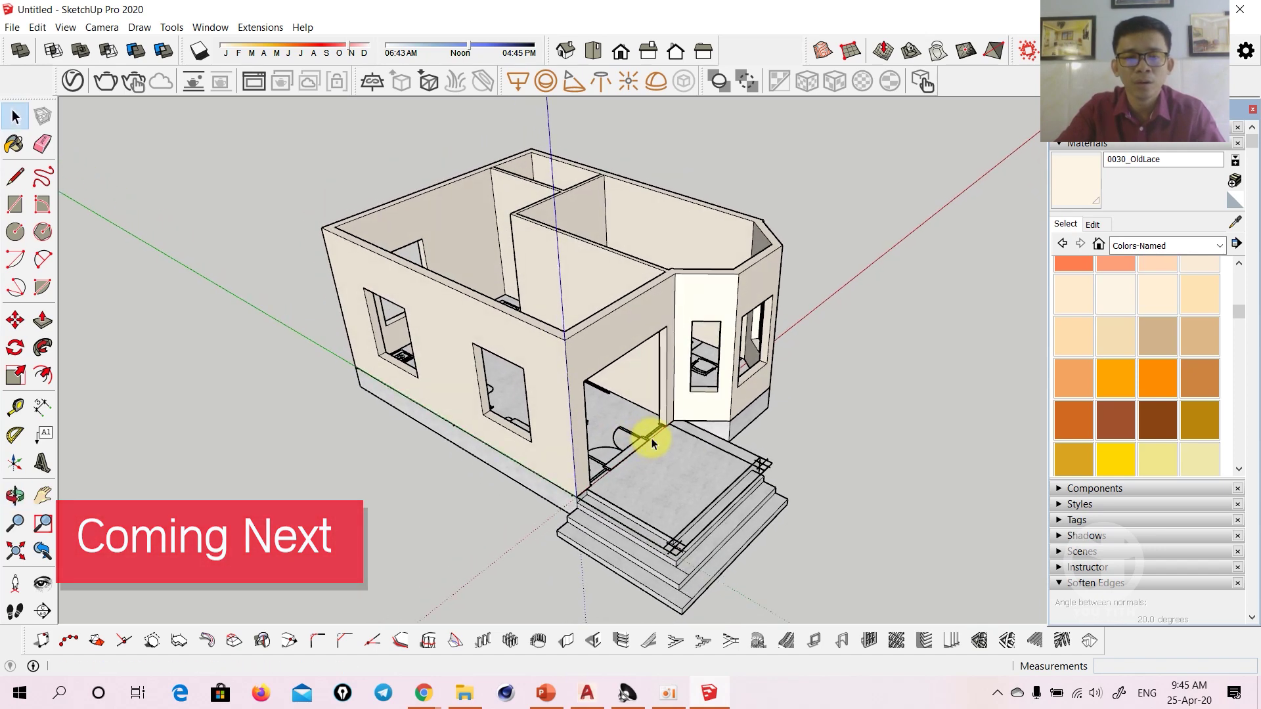
{"action": "scroll", "coordinate": [653, 456], "scroll_direction": "up", "scroll_amount": 1}
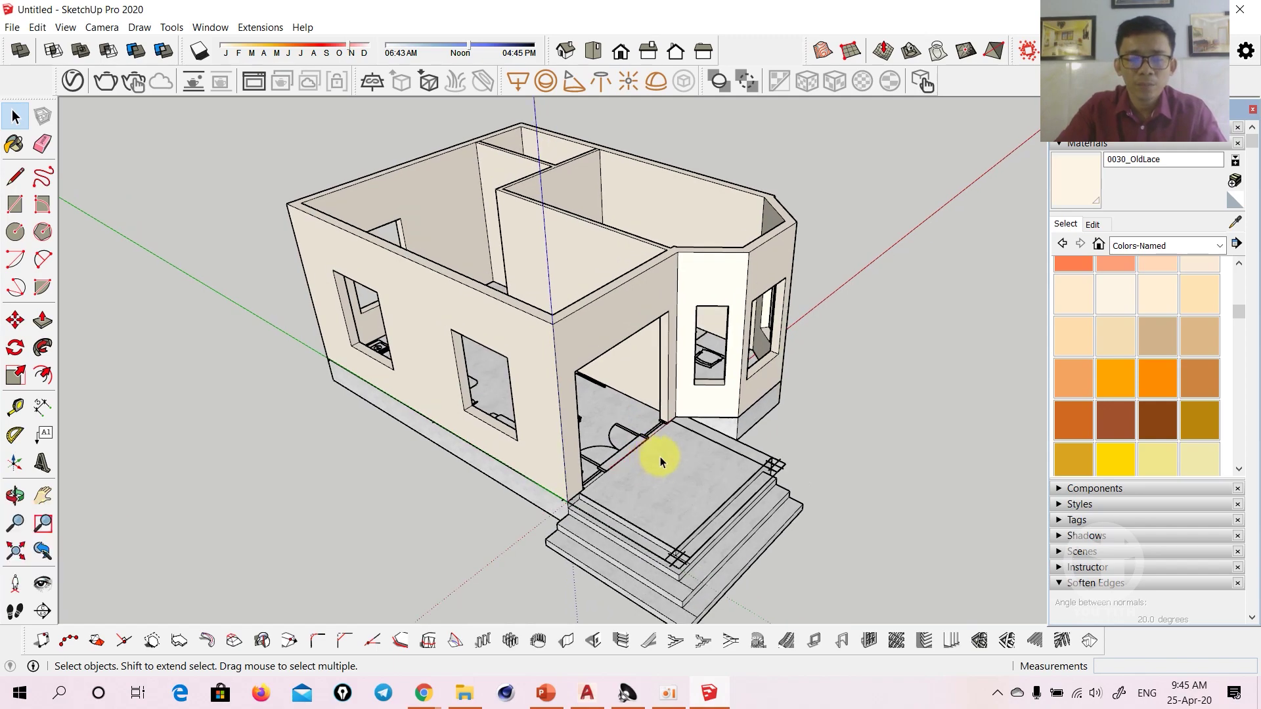
{"action": "scroll", "coordinate": [660, 456], "scroll_direction": "down", "scroll_amount": 1}
{"action": "mouse_move", "coordinate": [661, 455]}
{"action": "middle_mouse_down"}
{"action": "mouse_move", "coordinate": [653, 427]}
{"action": "mouse_move", "coordinate": [751, 602]}
{"action": "mouse_move", "coordinate": [640, 512]}
{"action": "mouse_move", "coordinate": [689, 591]}
{"action": "mouse_move", "coordinate": [633, 484]}
{"action": "mouse_move", "coordinate": [591, 441]}
{"action": "mouse_move", "coordinate": [629, 478]}
{"action": "mouse_move", "coordinate": [599, 295]}
{"action": "mouse_move", "coordinate": [609, 247]}
{"action": "mouse_move", "coordinate": [715, 437]}
{"action": "mouse_move", "coordinate": [755, 341]}
{"action": "mouse_move", "coordinate": [831, 302]}
{"action": "mouse_move", "coordinate": [725, 405]}
{"action": "mouse_move", "coordinate": [676, 385]}
{"action": "mouse_move", "coordinate": [685, 374]}
{"action": "middle_mouse_up"}
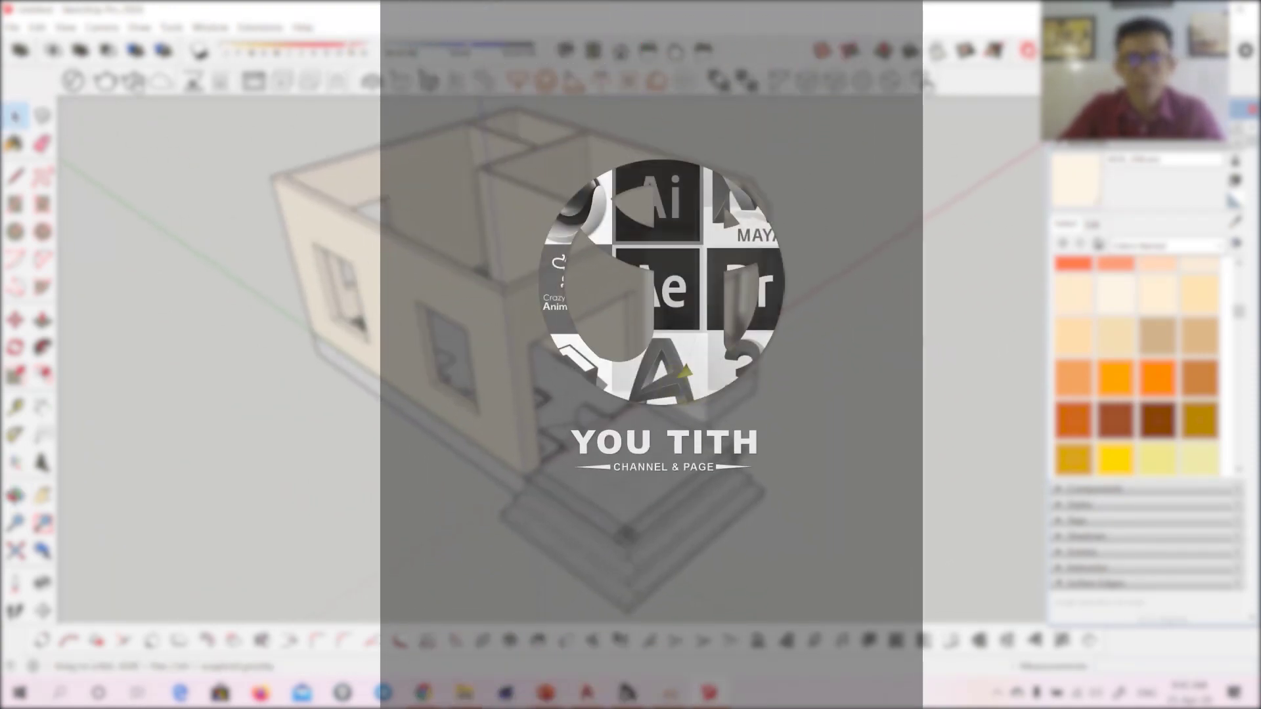